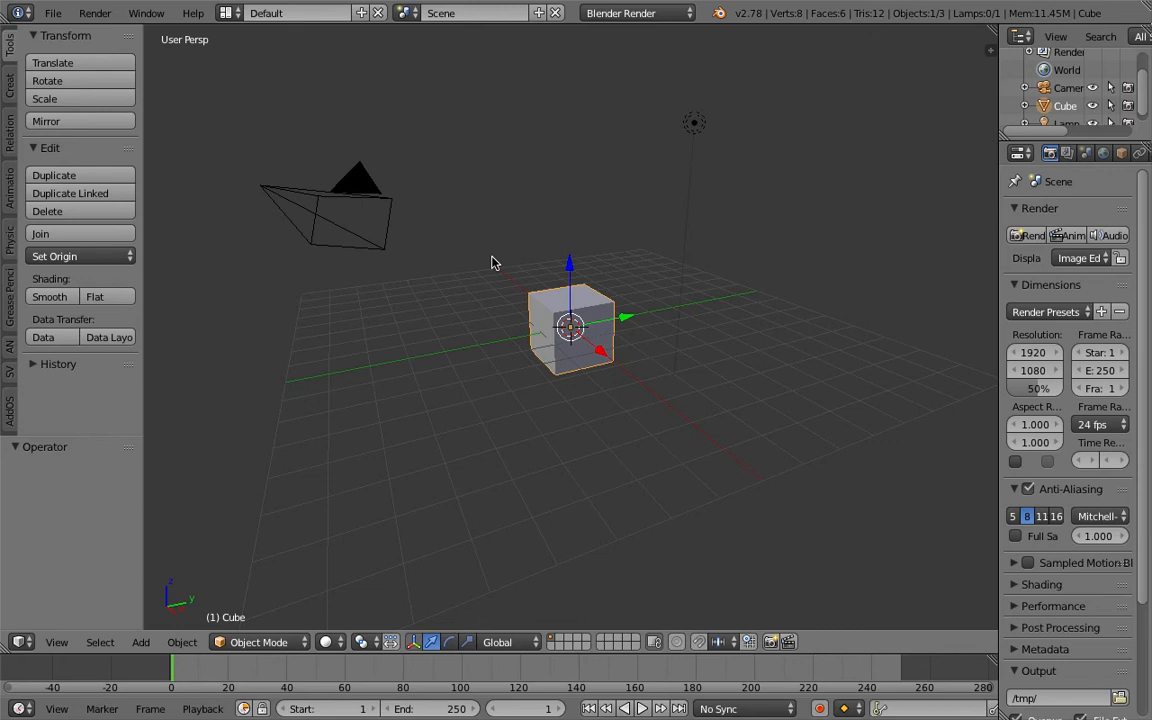
# Save the scene in the Desktop folder as a new sverchok_particle_basic blend file.
pyautogui.scroll(-3, 491, 263)
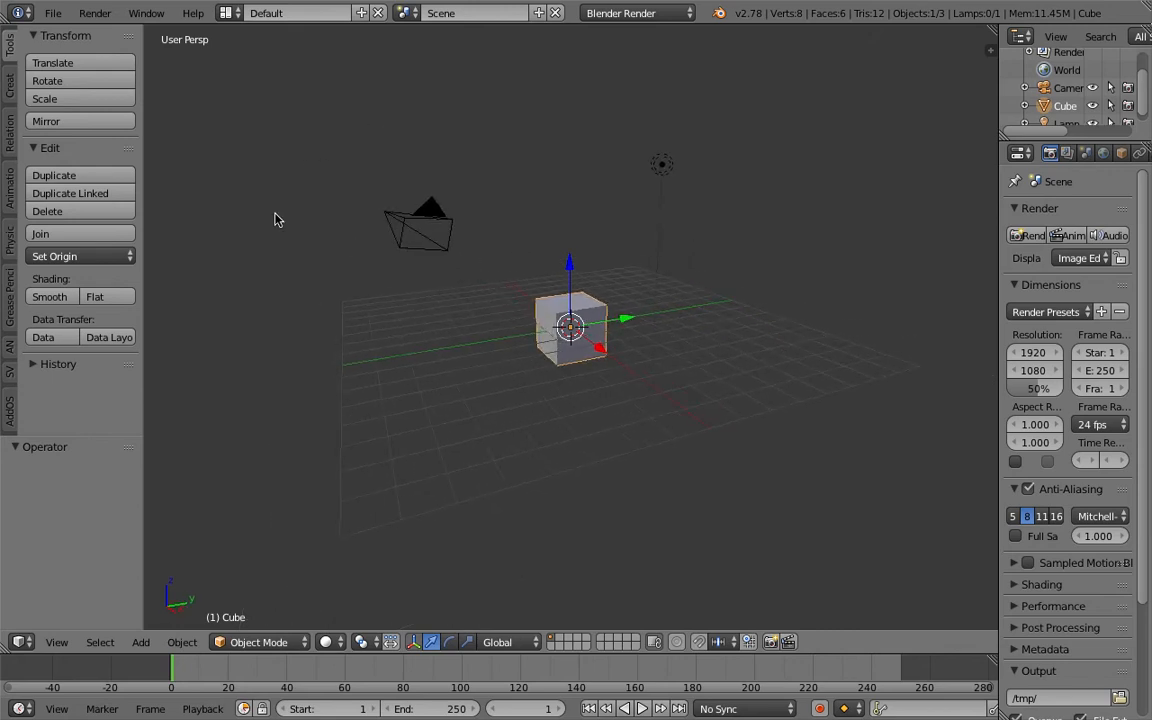
pyautogui.scroll(2, 349, 251)
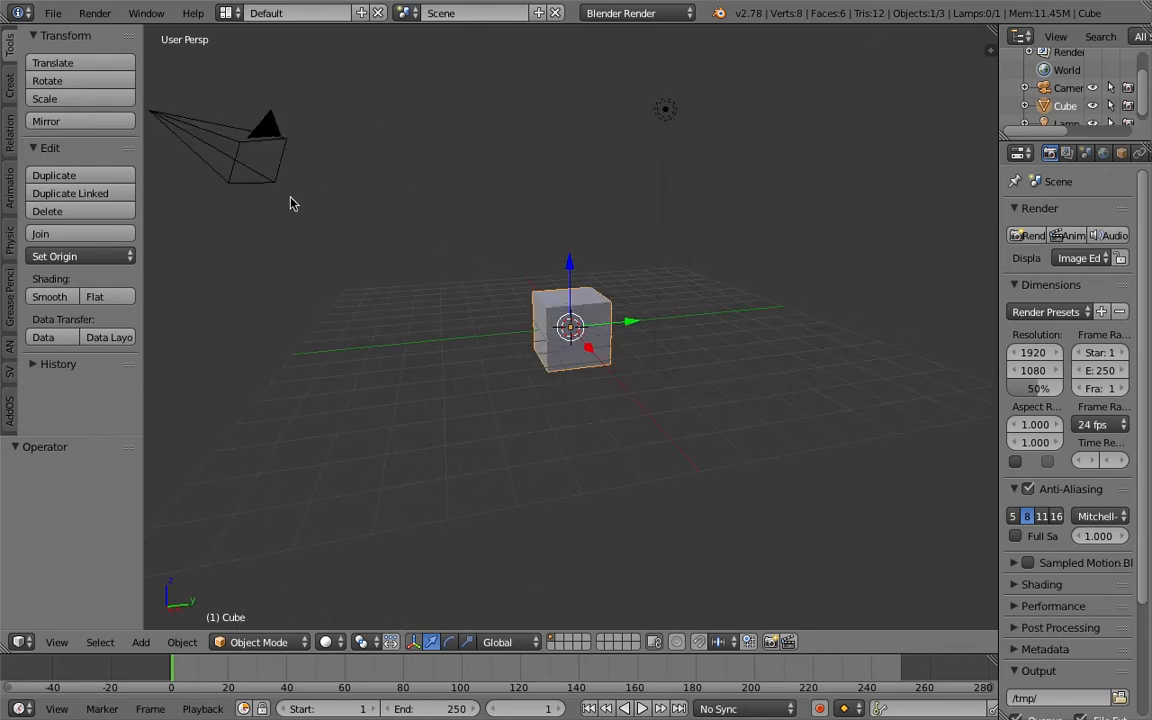
pyautogui.click(53, 13)
pyautogui.click(140, 148)
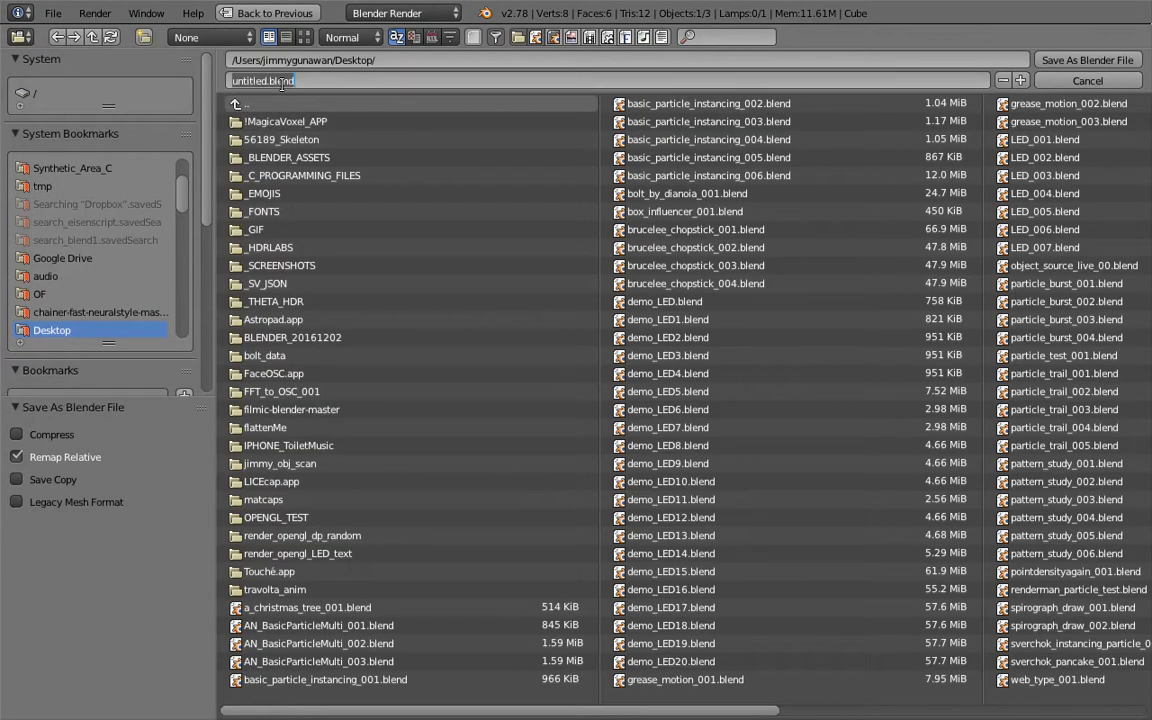
pyautogui.write('sverchok_particle_basic_00')
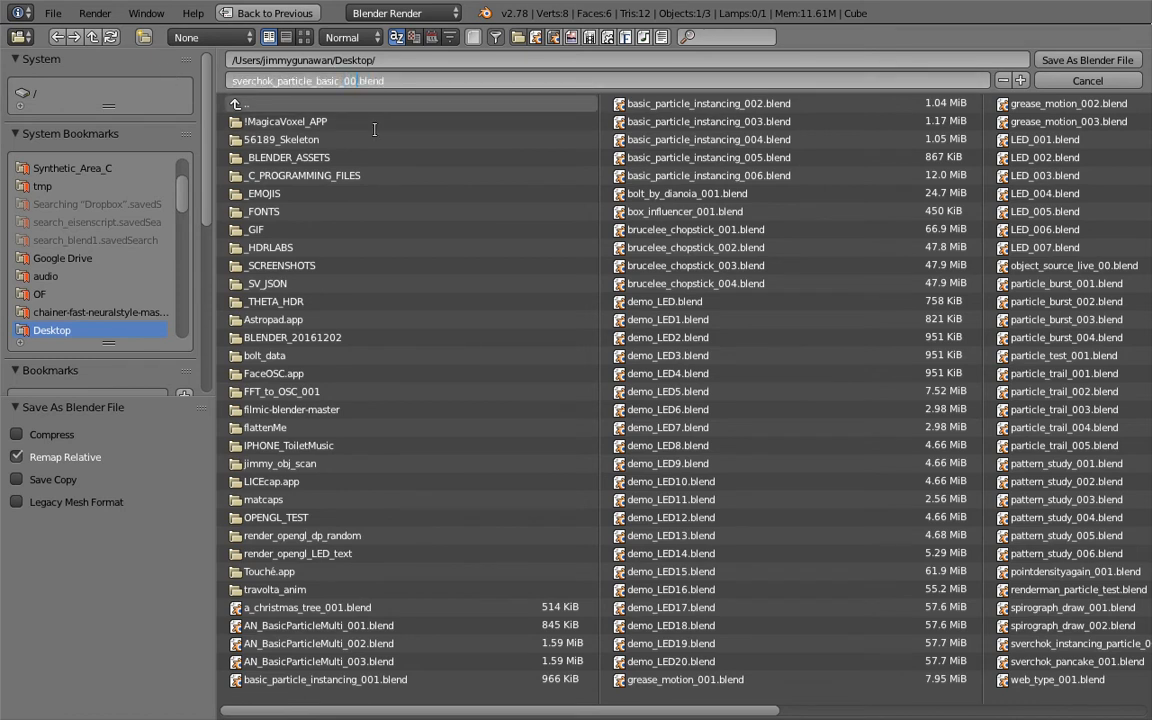
pyautogui.click(1118, 66)
pyautogui.click(1109, 63)
pyautogui.moveTo(668, 321); pyautogui.dragTo(638, 311, button='middle')
pyautogui.hotkey('ctrl', 's')
# Move the lamp and the camera to the second layer.
pyautogui.click(635, 309)
pyautogui.rightClick(636, 100)
pyautogui.keyDown('shift'); pyautogui.rightClick(222, 125); pyautogui.keyUp('shift')
pyautogui.press('m')
pyautogui.click(392, 152)
pyautogui.click(610, 113)
pyautogui.moveTo(610, 113); pyautogui.dragTo(581, 229, button='middle')
# Add a torus mesh and place it on the grid beside the cube.
pyautogui.hotkey('shift', 'a')
pyautogui.moveTo(526, 228)
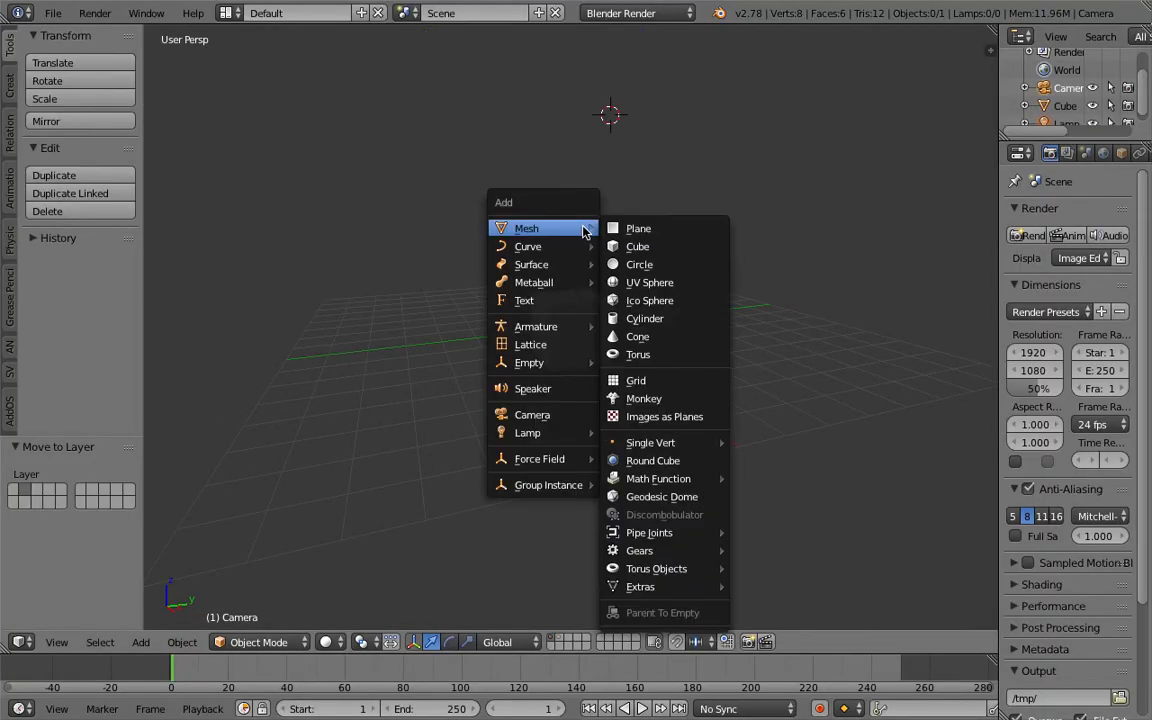
pyautogui.click(638, 354)
pyautogui.press('g')
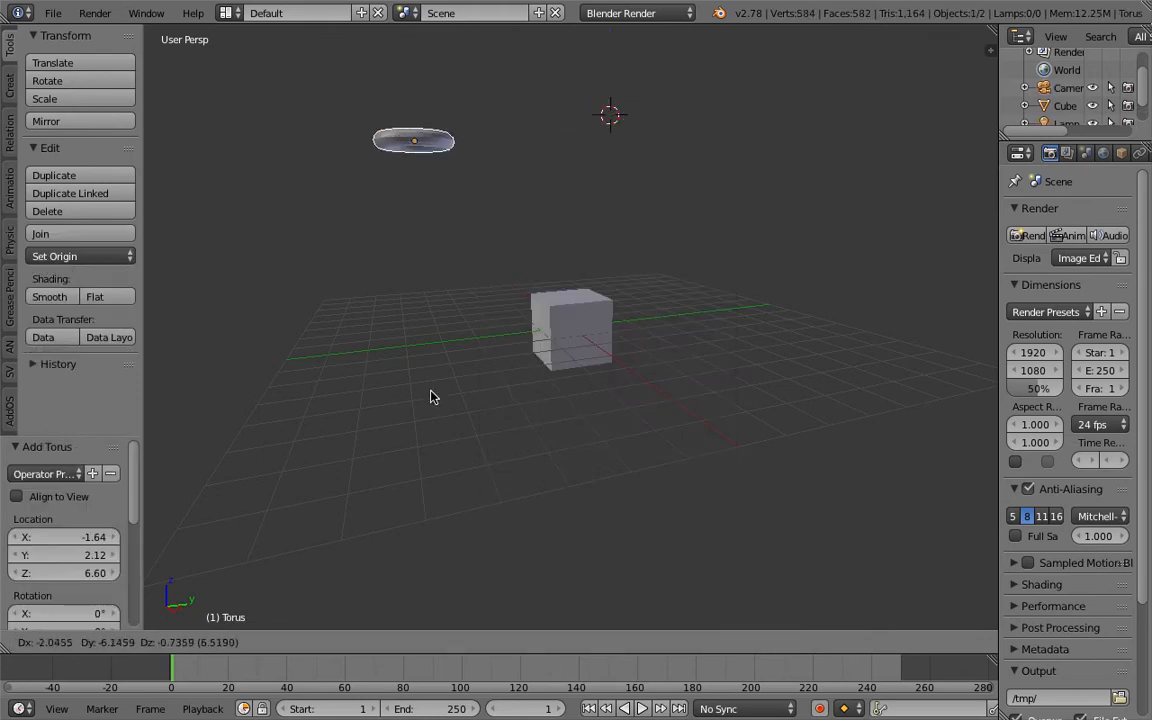
pyautogui.click(540, 150)
pyautogui.scroll(-4, 536, 258)
pyautogui.press('g')
pyautogui.click(496, 504)
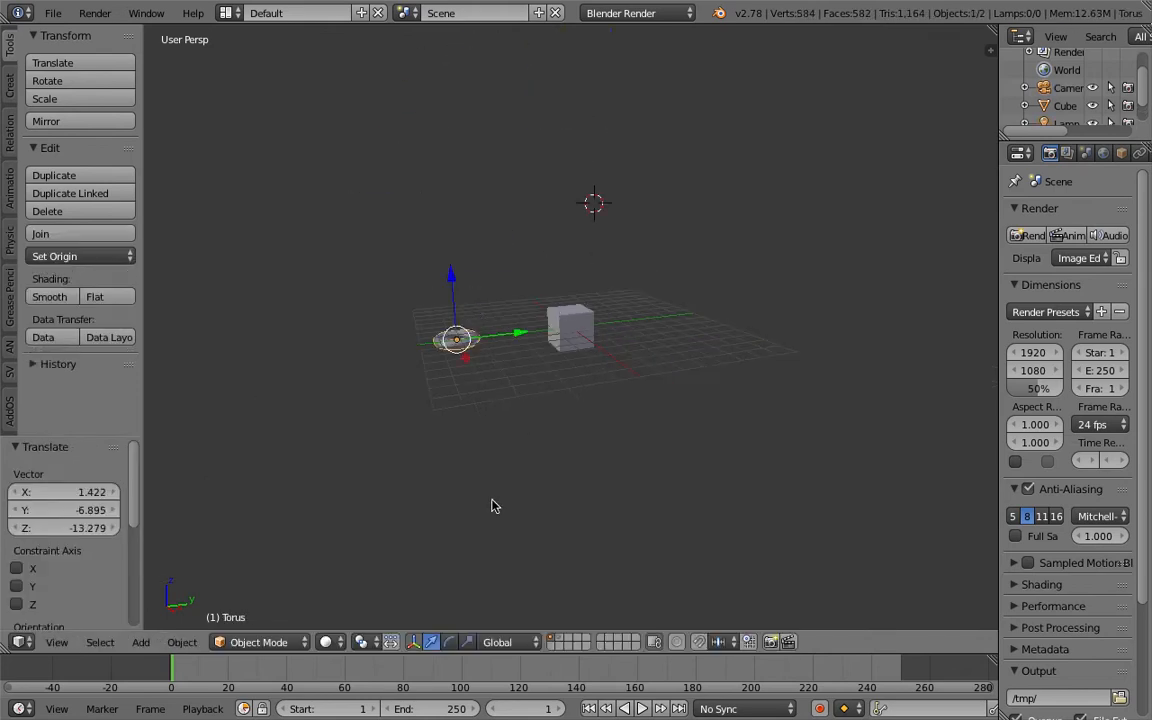
# Add a monkey mesh and move it between the torus and the cube, raised above the grid.
pyautogui.scroll(4, 537, 403)
pyautogui.hotkey('shift', 'a')
pyautogui.moveTo(546, 400)
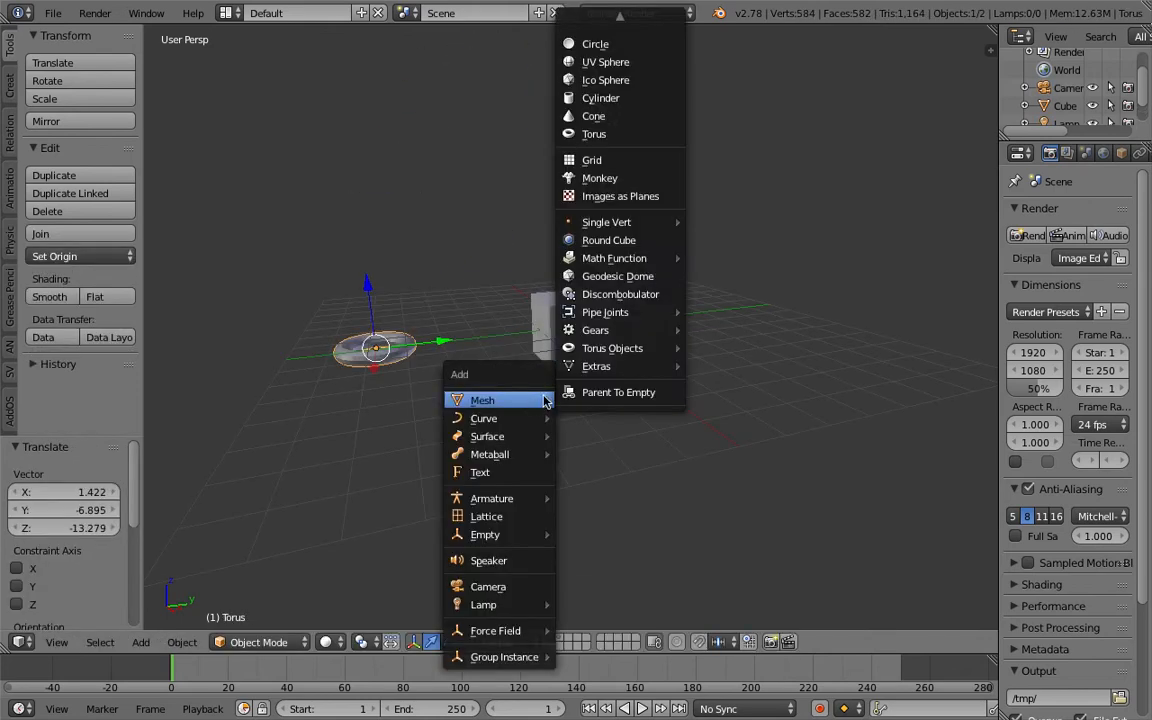
pyautogui.click(626, 178)
pyautogui.press('g')
pyautogui.click(508, 407)
# Add a cone mesh and move it beyond the cube, on the side away from the torus.
pyautogui.hotkey('shift', 'a')
pyautogui.moveTo(650, 298)
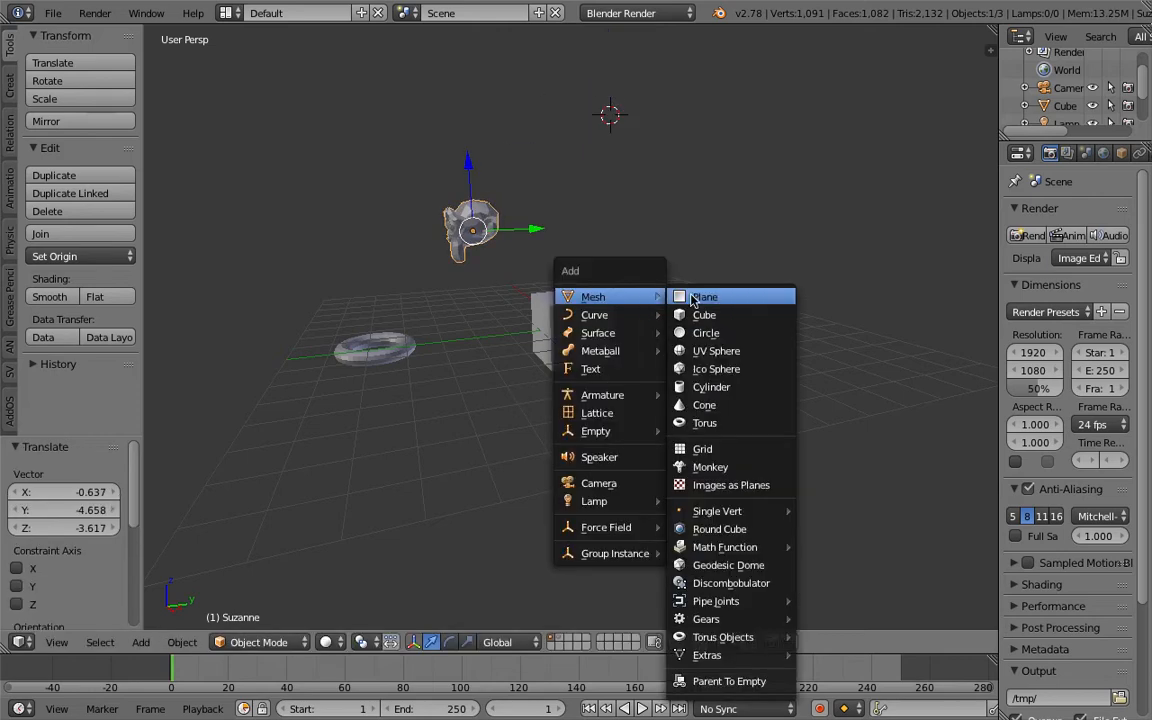
pyautogui.click(705, 405)
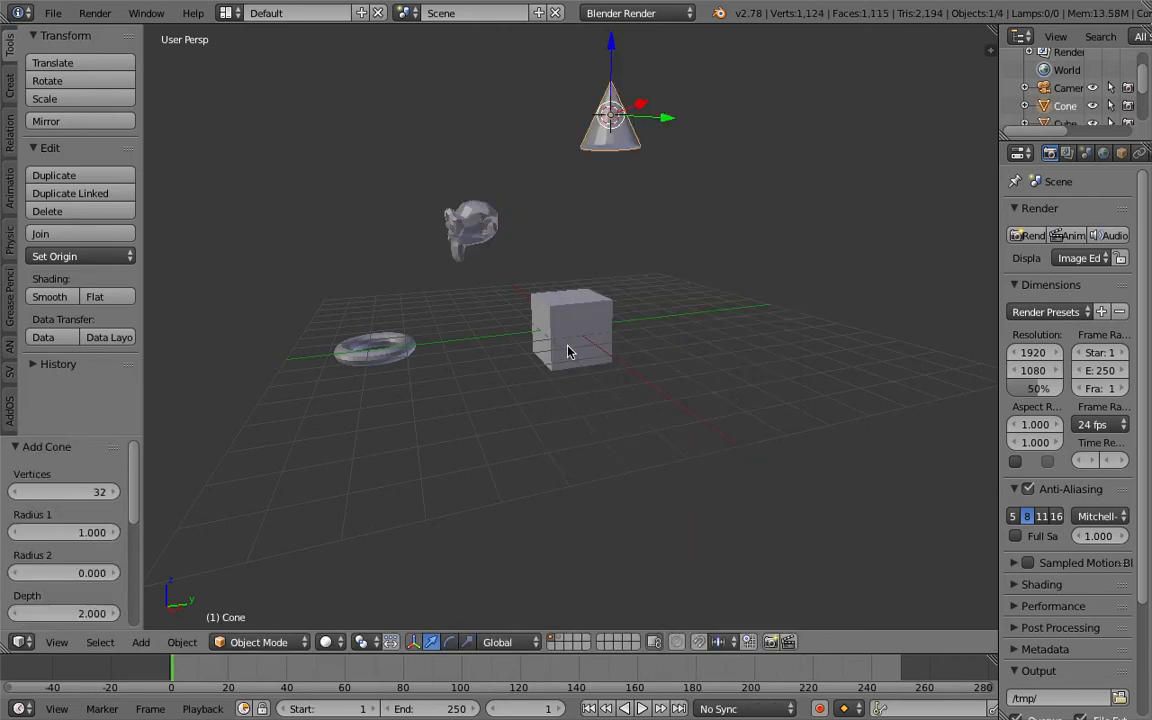
pyautogui.press('g')
pyautogui.click(648, 448)
# Rename the cube object as DUMMY.
pyautogui.rightClick(594, 330)
pyautogui.moveTo(594, 330); pyautogui.dragTo(568, 280, button='middle')
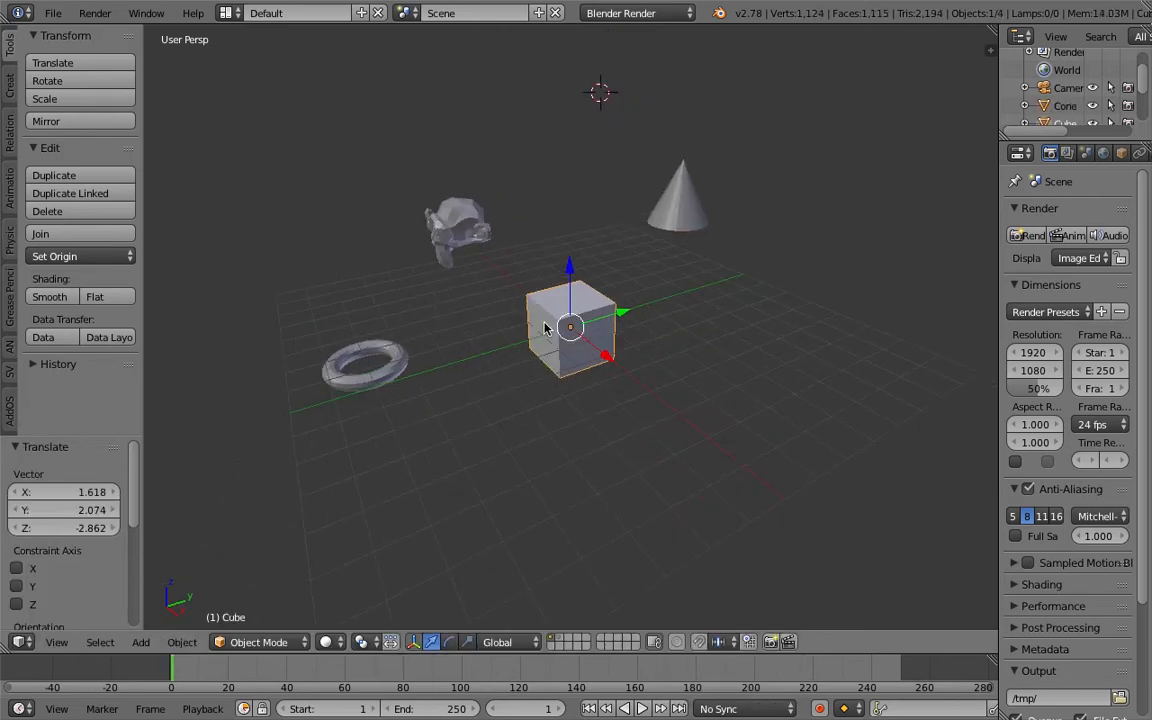
pyautogui.click(1121, 152)
pyautogui.click(1067, 214)
pyautogui.write('DUMMY')
pyautogui.press('Return')
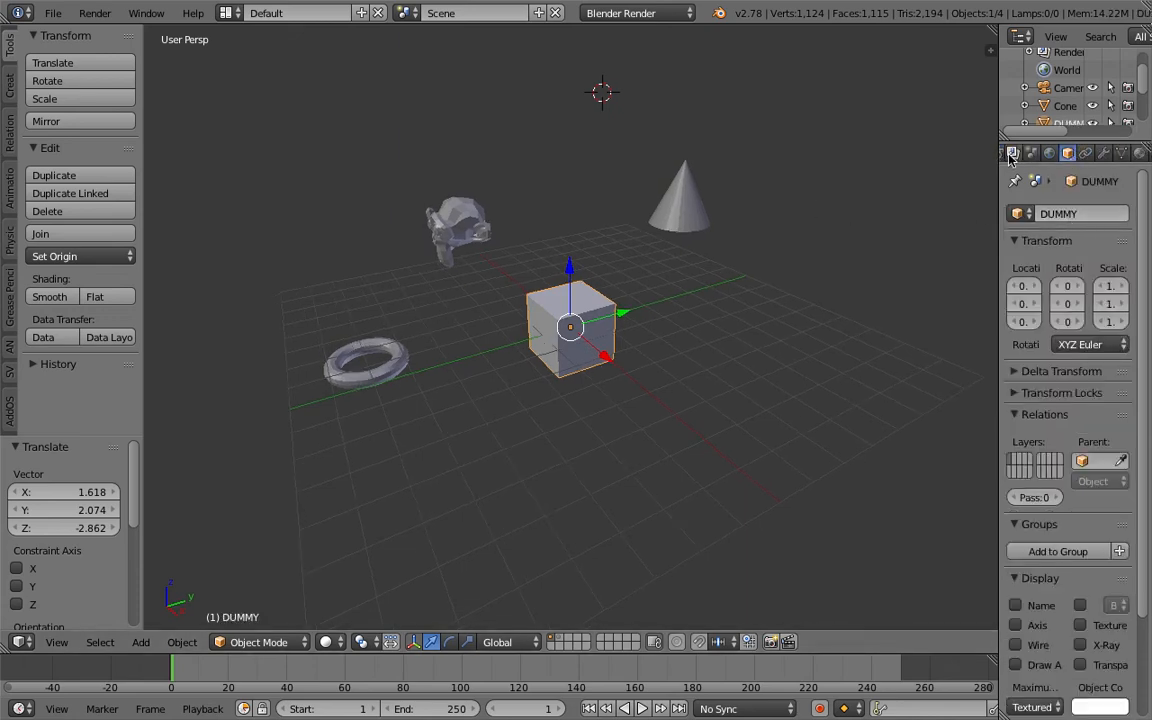
# Widen the properties editor and swap the DUMMY object's mesh data to Cone, Suzanne and finally Torus.
pyautogui.moveTo(1001, 143); pyautogui.dragTo(890, 160)
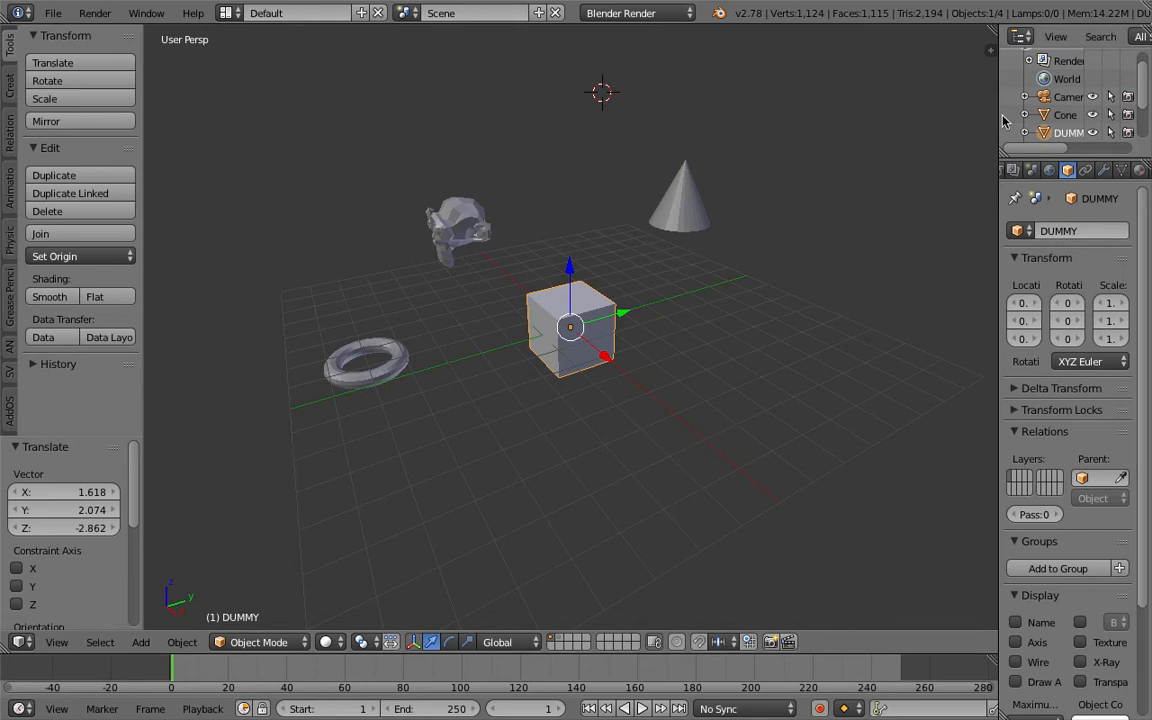
pyautogui.moveTo(998, 115); pyautogui.dragTo(855, 118)
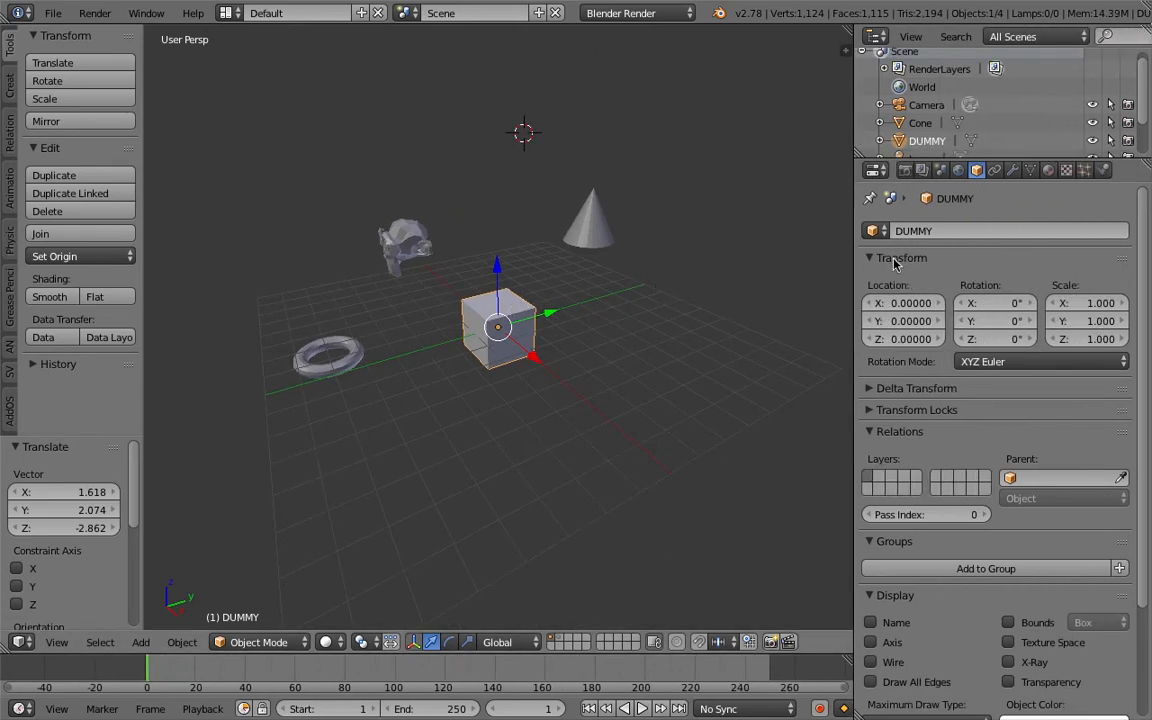
pyautogui.click(1030, 170)
pyautogui.click(874, 231)
pyautogui.click(907, 258)
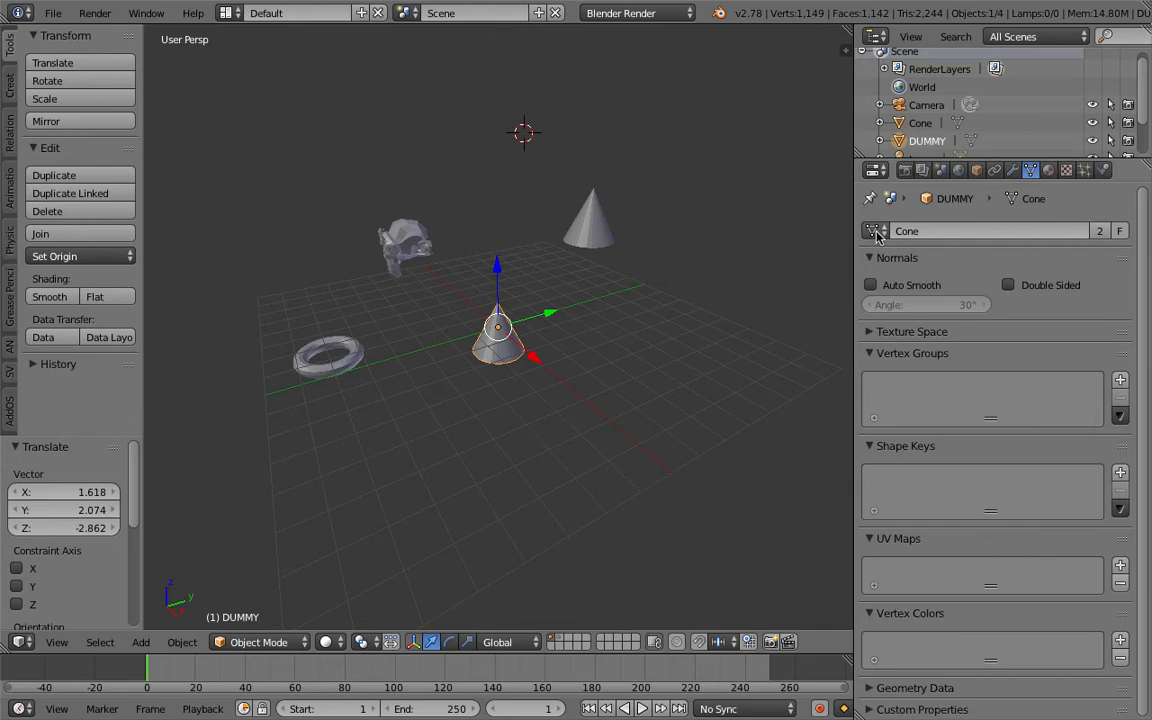
pyautogui.click(874, 231)
pyautogui.click(908, 293)
pyautogui.click(874, 231)
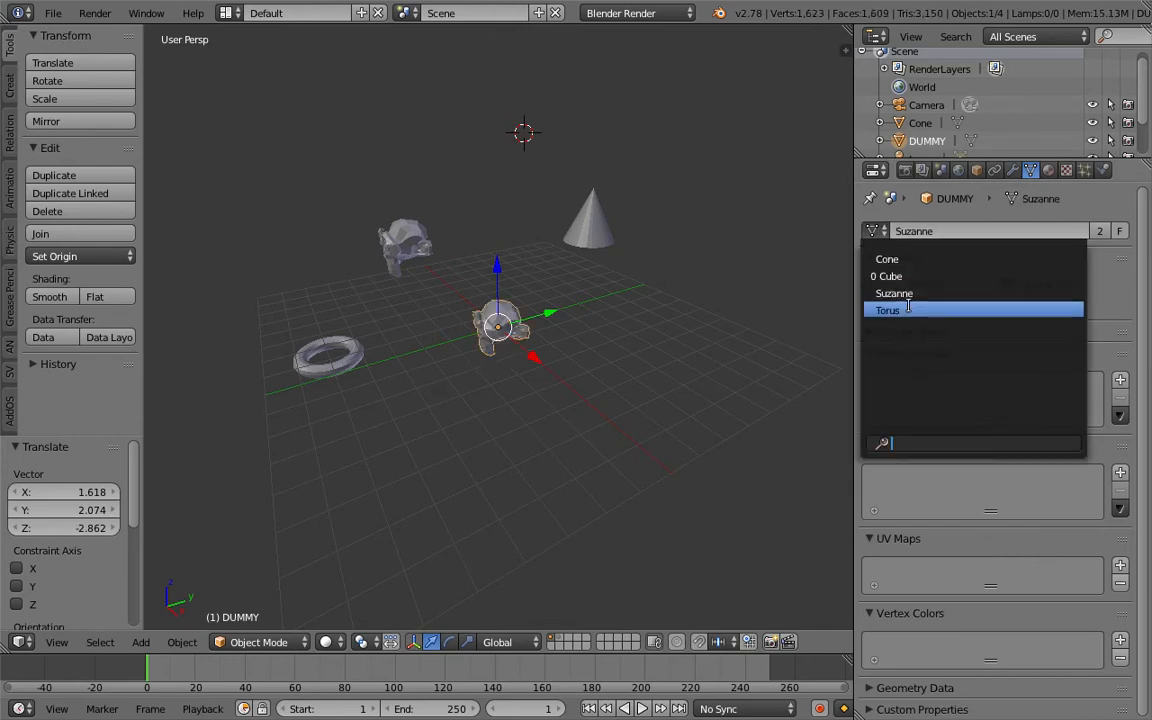
pyautogui.click(900, 310)
# Scale up the DUMMY object uniformly by about 1.93.
pyautogui.moveTo(640, 300); pyautogui.dragTo(657, 258, button='middle')
pyautogui.scroll(7, 553, 355)
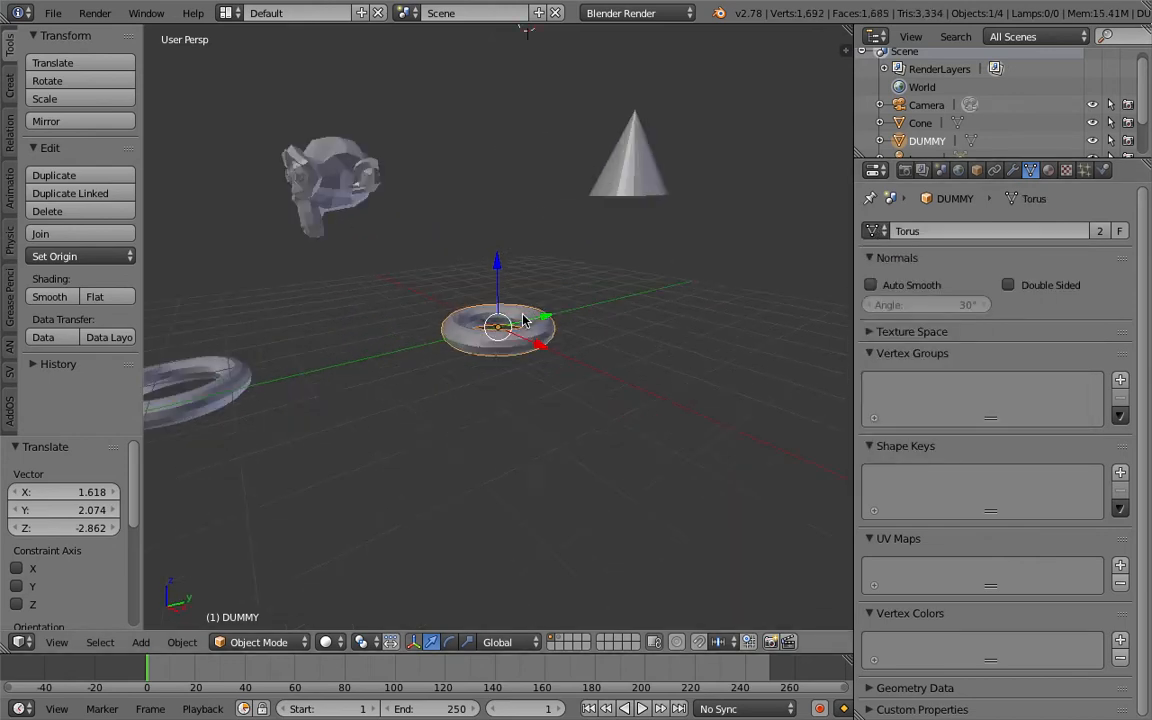
pyautogui.press('s')
pyautogui.click(604, 352)
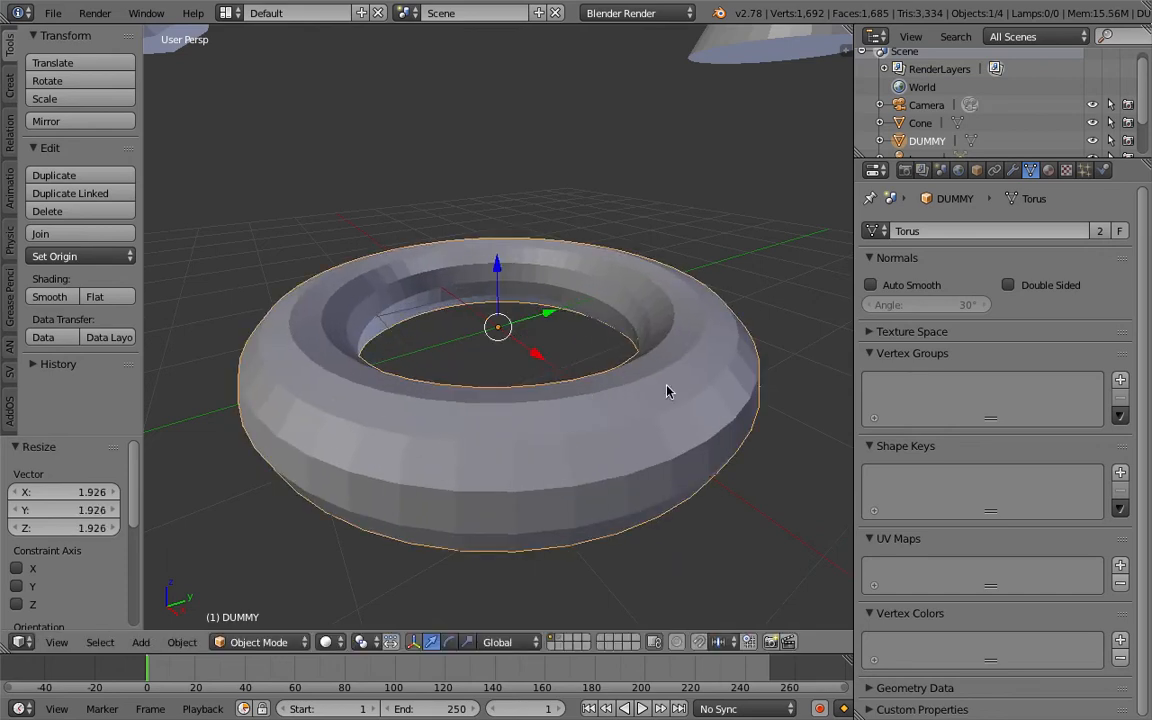
# Delete the DUMMY object from the scene.
pyautogui.scroll(-5, 517, 357)
pyautogui.press('Delete')
pyautogui.moveTo(481, 342); pyautogui.dragTo(487, 311, button='middle')
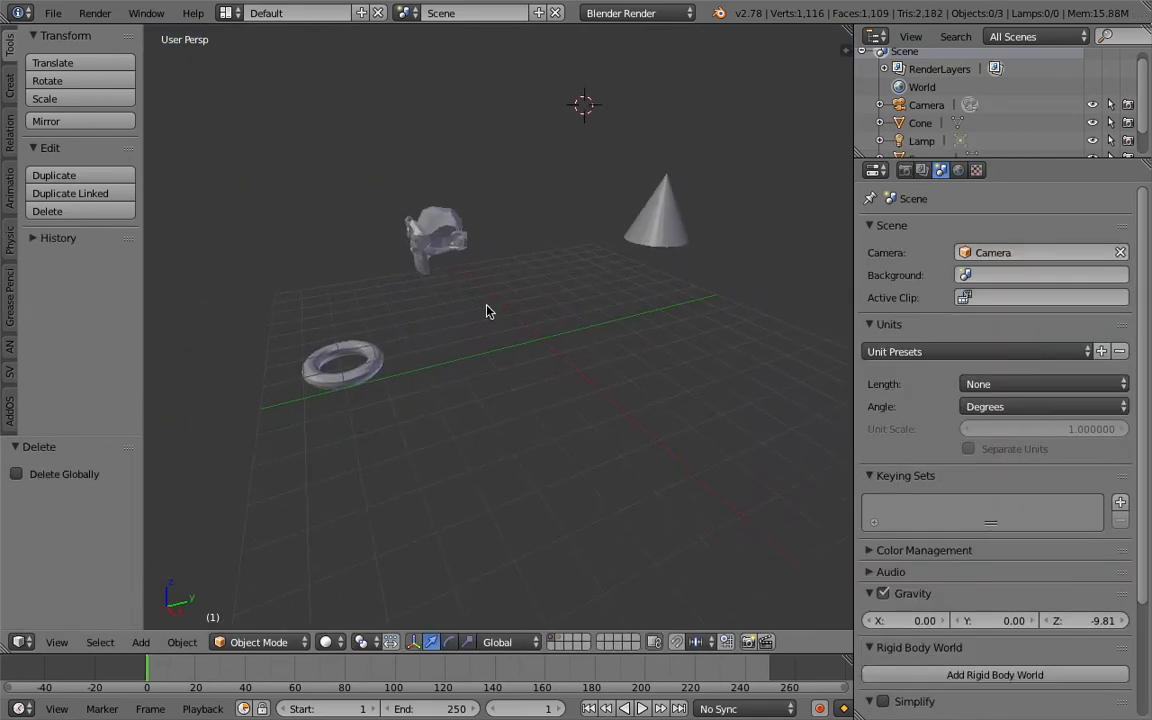
# Switch the screen layout to Compositing.
pyautogui.click(226, 13)
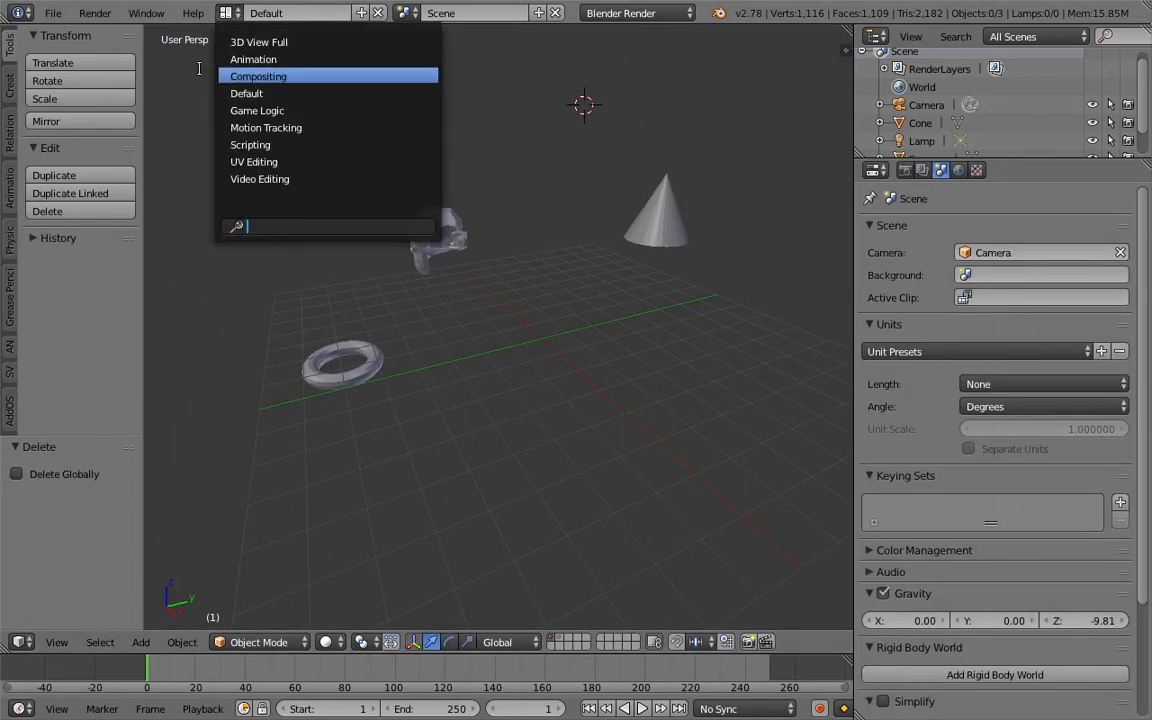
pyautogui.click(53, 13)
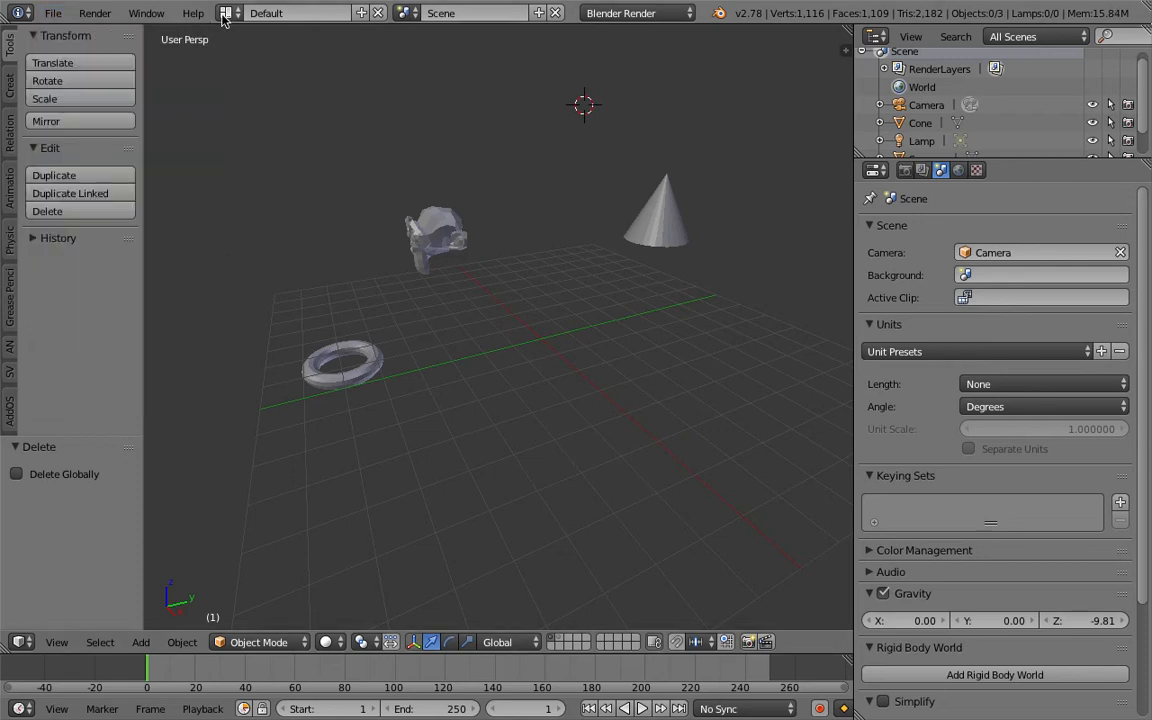
pyautogui.click(226, 13)
pyautogui.click(255, 75)
# Set the node editor to Sverchok nodes and create a new node tree.
pyautogui.scroll(-3, 680, 506)
pyautogui.moveTo(680, 506); pyautogui.dragTo(725, 466, button='middle')
pyautogui.moveTo(729, 432); pyautogui.dragTo(729, 335)
pyautogui.scroll(2, 730, 425)
pyautogui.keyDown('shift'); pyautogui.moveTo(730, 425); pyautogui.dragTo(766, 444, button='middle'); pyautogui.keyUp('shift')
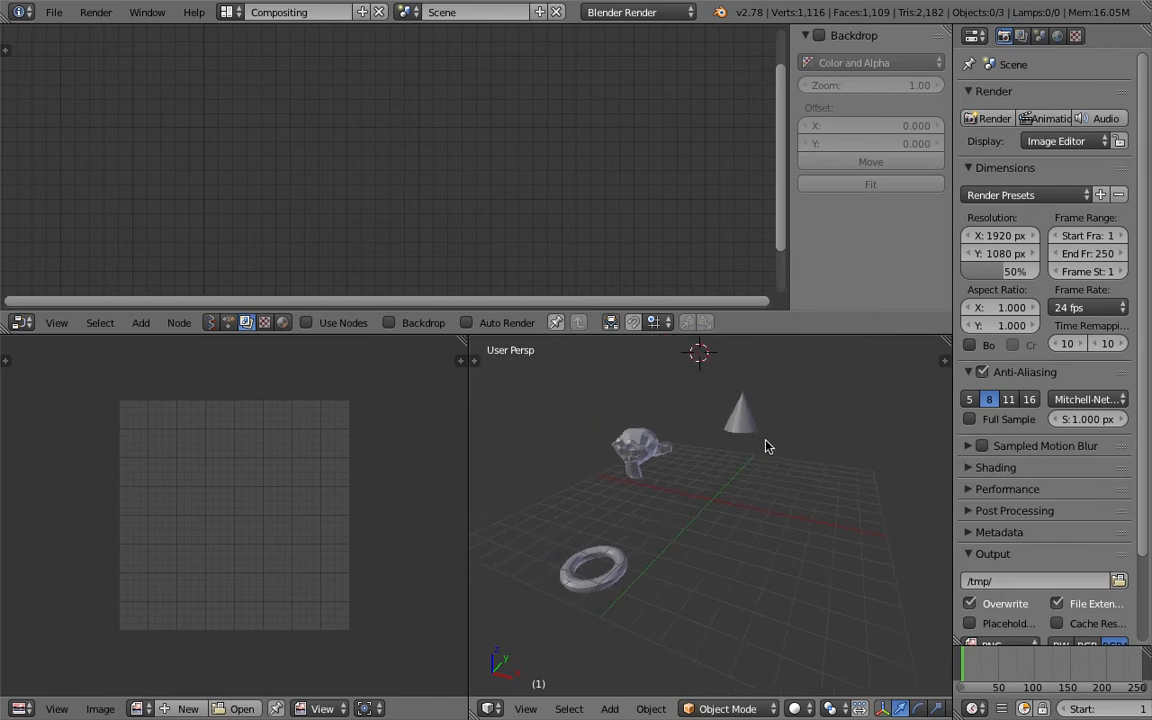
pyautogui.click(211, 322)
pyautogui.click(340, 322)
# Add an Objects in mk2 node to the Sverchok node tree.
pyautogui.press('space')
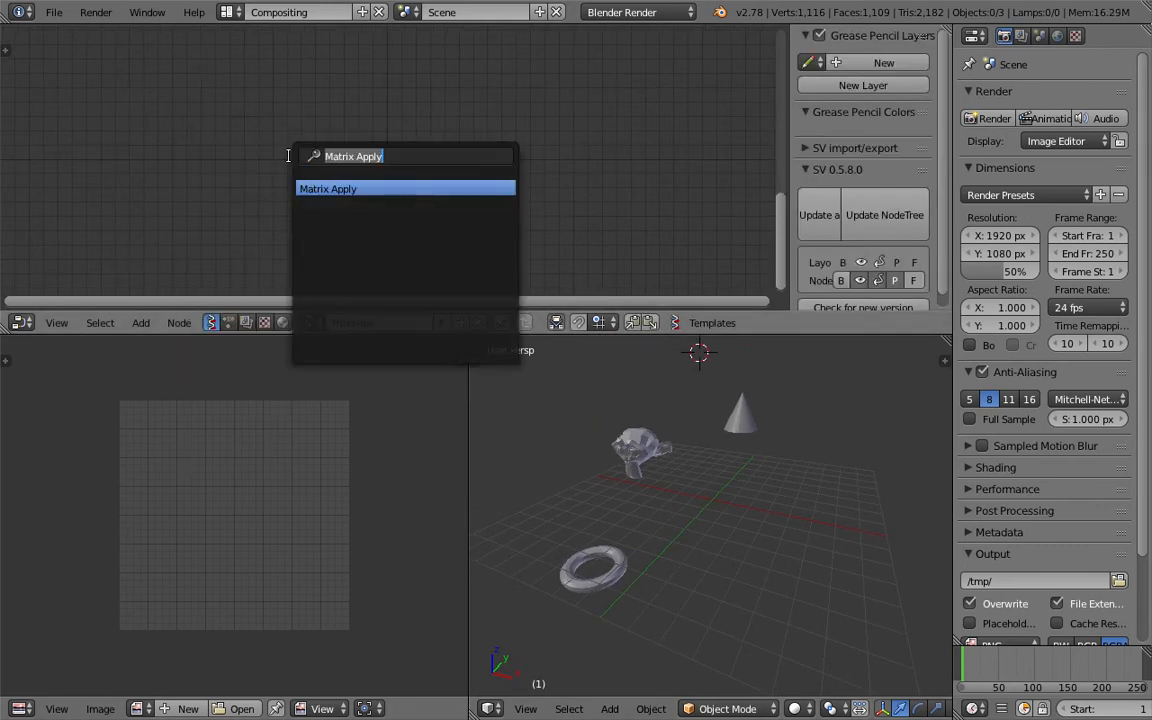
pyautogui.write('object')
pyautogui.press('Down')
pyautogui.press('Return')
pyautogui.click(228, 90)
pyautogui.scroll(3, 395, 200)
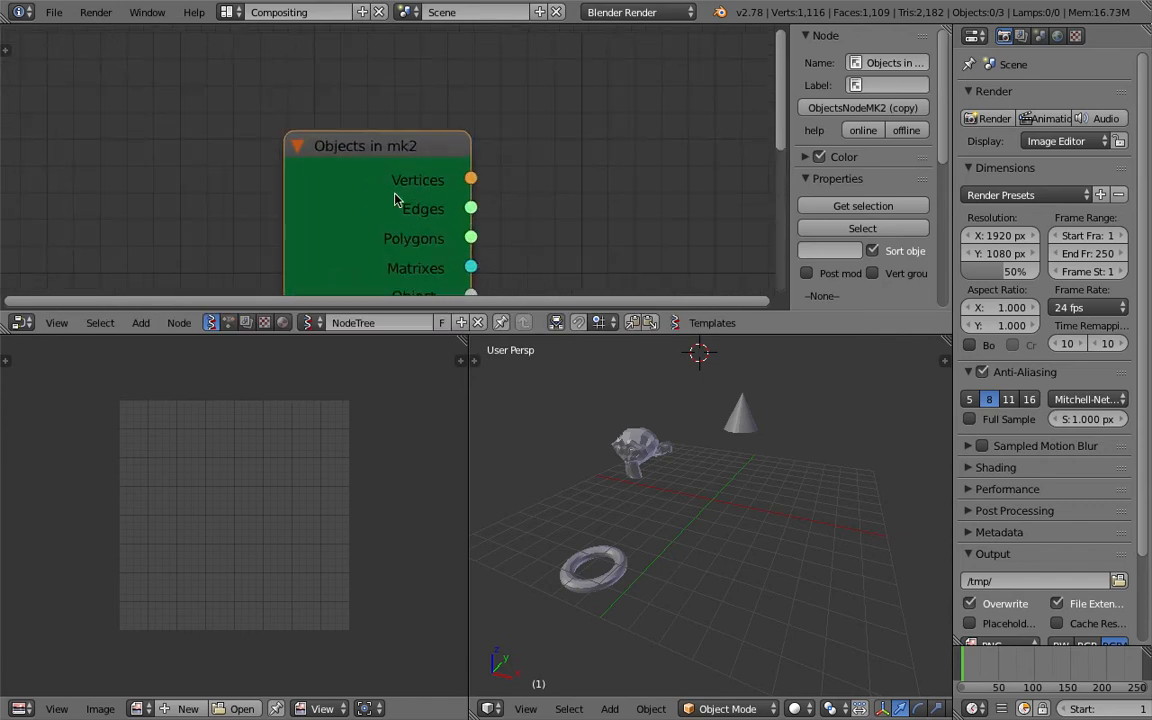
pyautogui.moveTo(395, 194); pyautogui.dragTo(278, 99, button='middle')
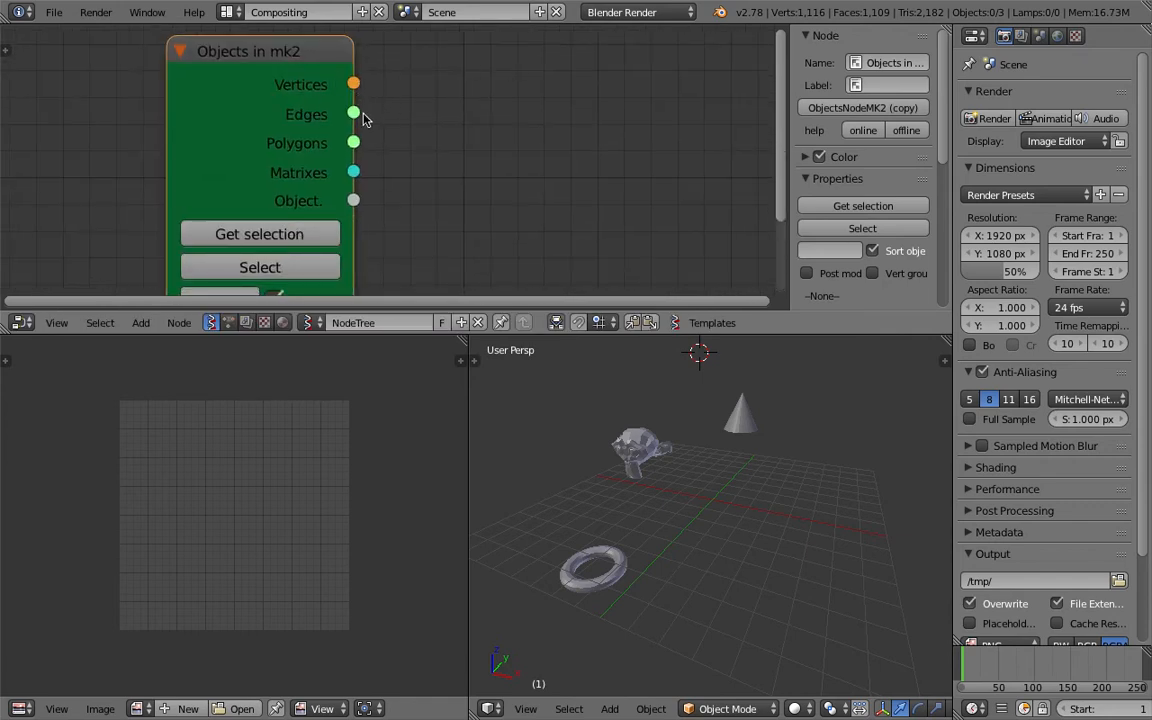
pyautogui.scroll(-1, 370, 178)
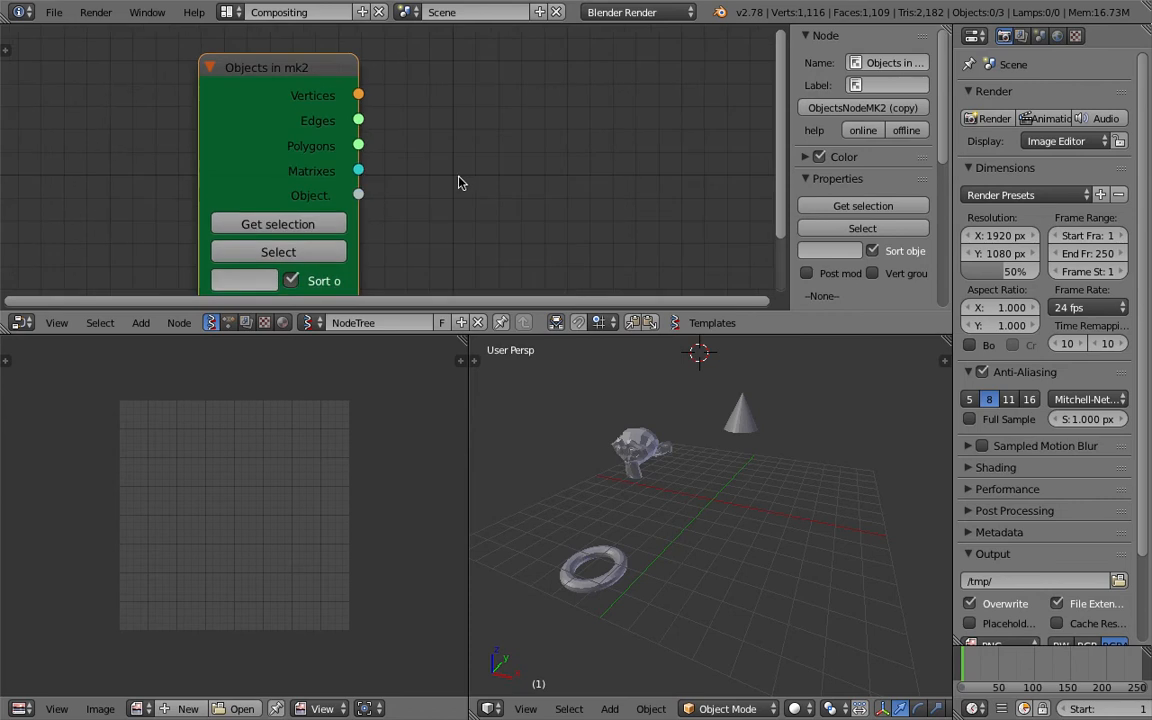
# Select the monkey, cone and torus together and load them into the Objects in mk2 node.
pyautogui.scroll(-3, 375, 155)
pyautogui.moveTo(630, 429); pyautogui.dragTo(722, 460, button='middle')
pyautogui.rightClick(645, 457)
pyautogui.keyDown('shift'); pyautogui.rightClick(755, 414); pyautogui.keyUp('shift')
pyautogui.keyDown('shift'); pyautogui.rightClick(620, 553); pyautogui.keyUp('shift')
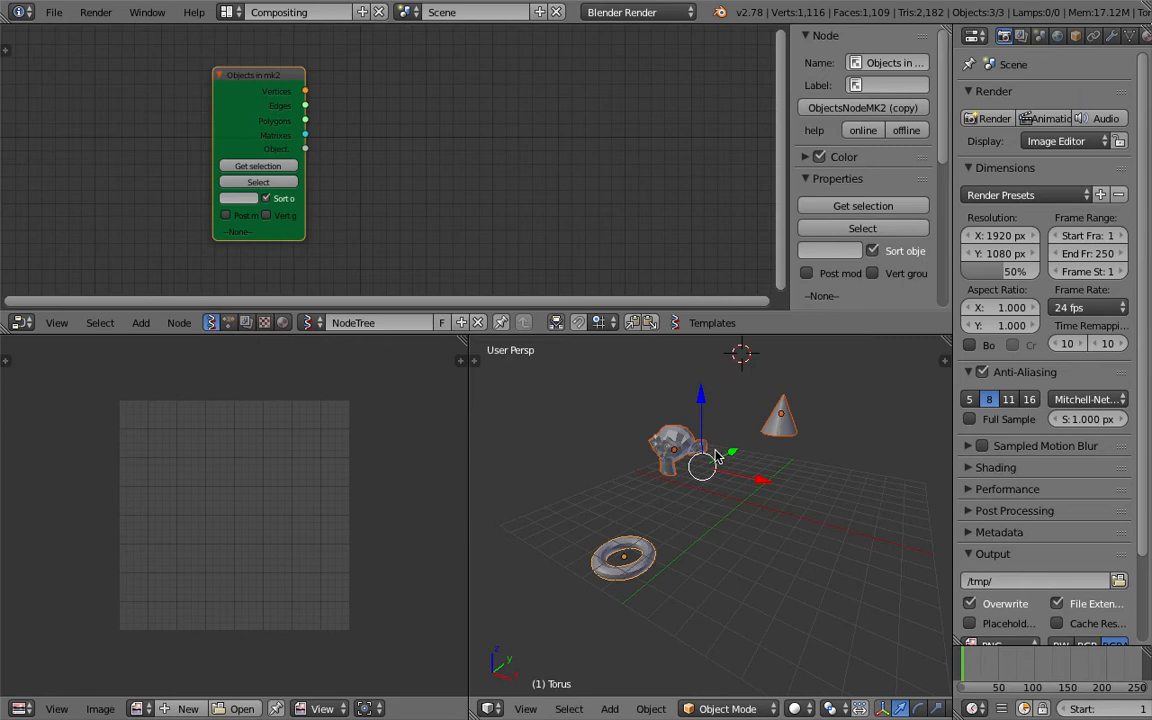
pyautogui.moveTo(425, 169); pyautogui.dragTo(409, 170, button='middle')
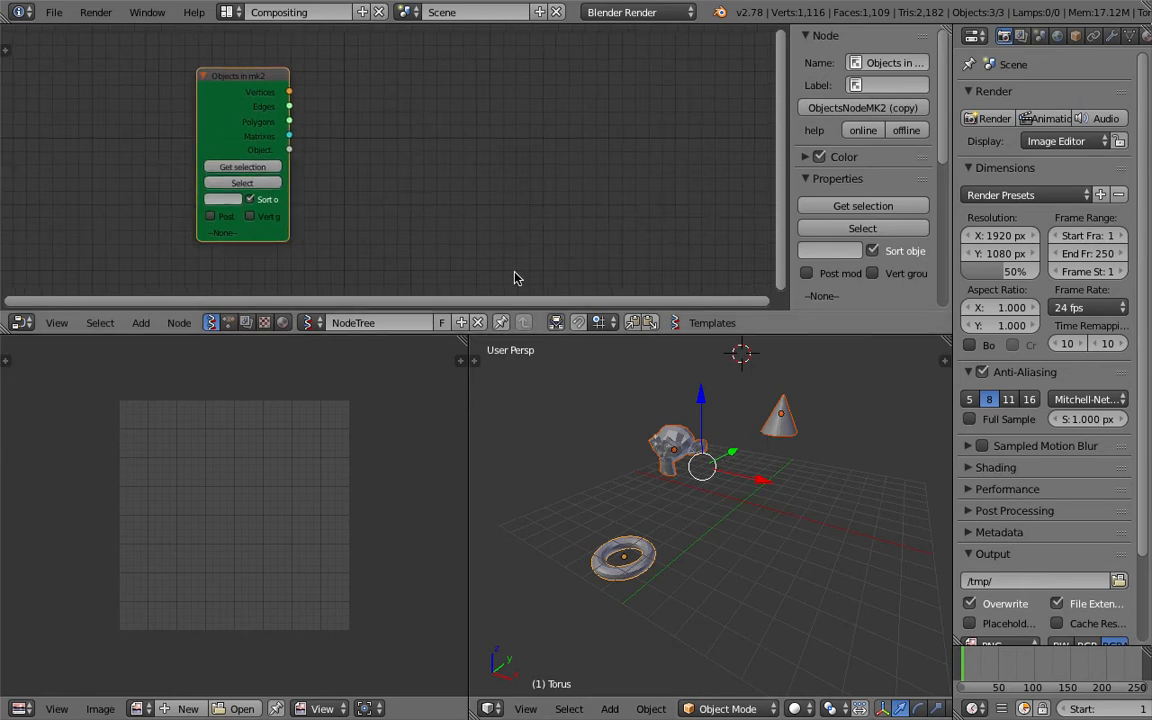
pyautogui.rightClick(768, 415)
pyautogui.keyDown('shift'); pyautogui.rightClick(686, 445); pyautogui.keyUp('shift')
pyautogui.keyDown('shift'); pyautogui.rightClick(637, 566); pyautogui.keyUp('shift')
pyautogui.click(245, 167)
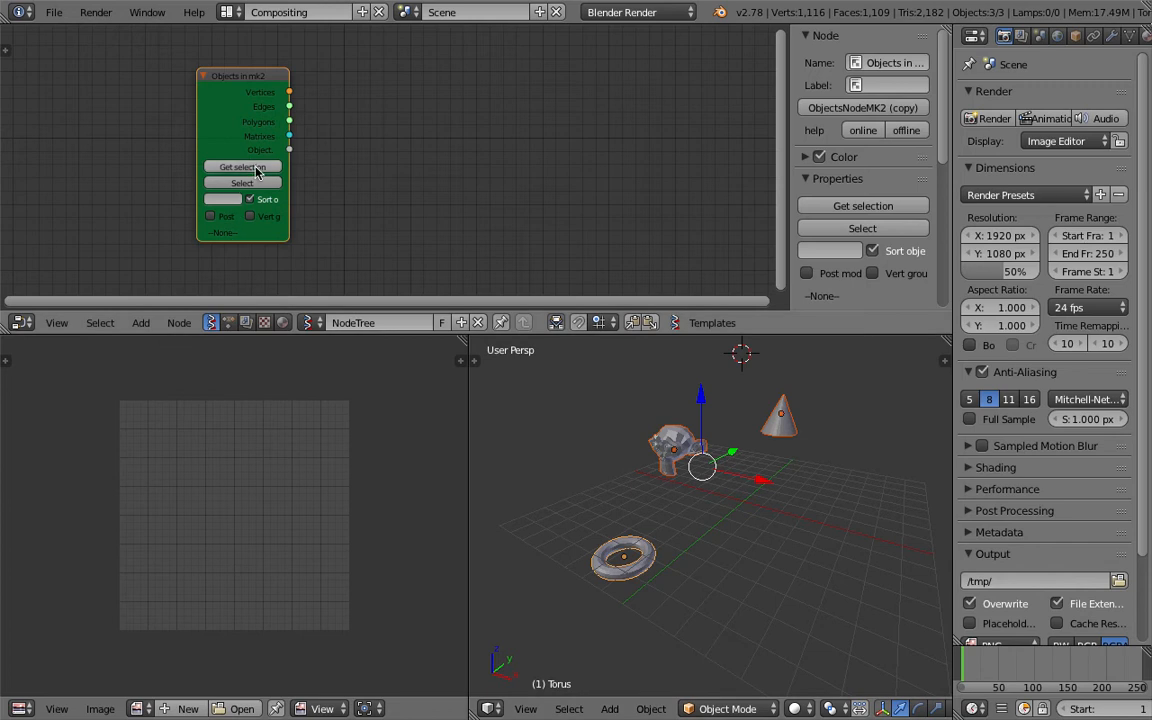
# Add a List Item node and place it beside the output side of the Objects in mk2 node.
pyautogui.hotkey('shift', 'a')
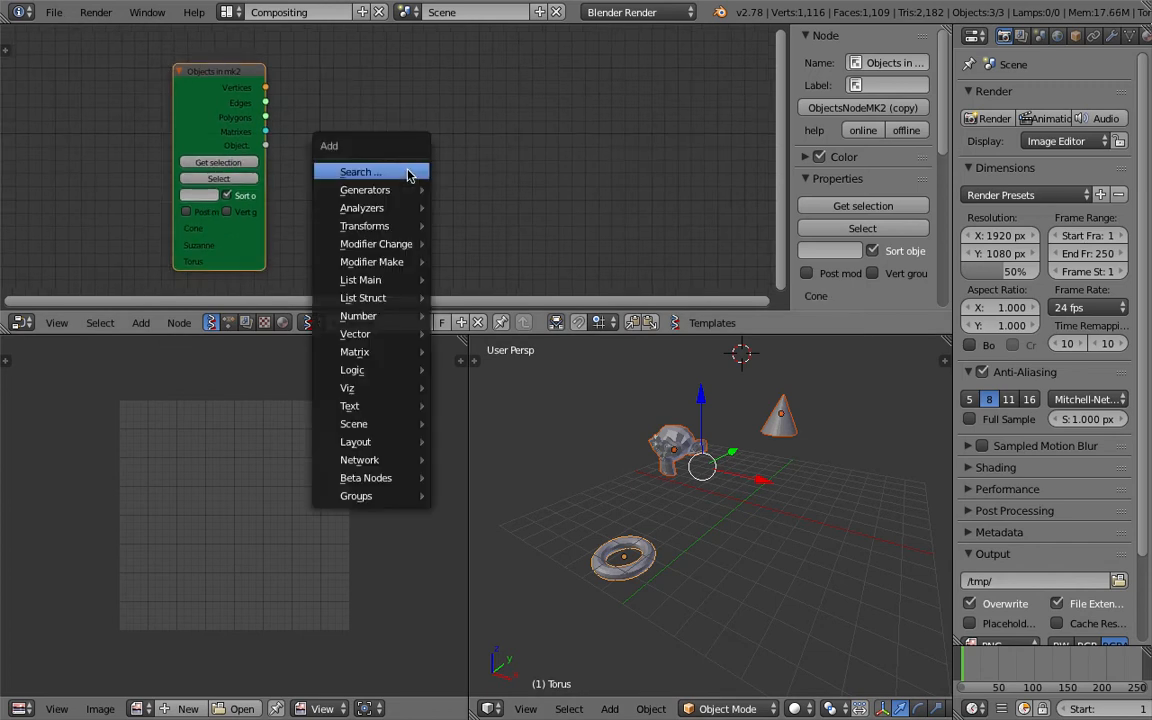
pyautogui.click(406, 170)
pyautogui.write('list i')
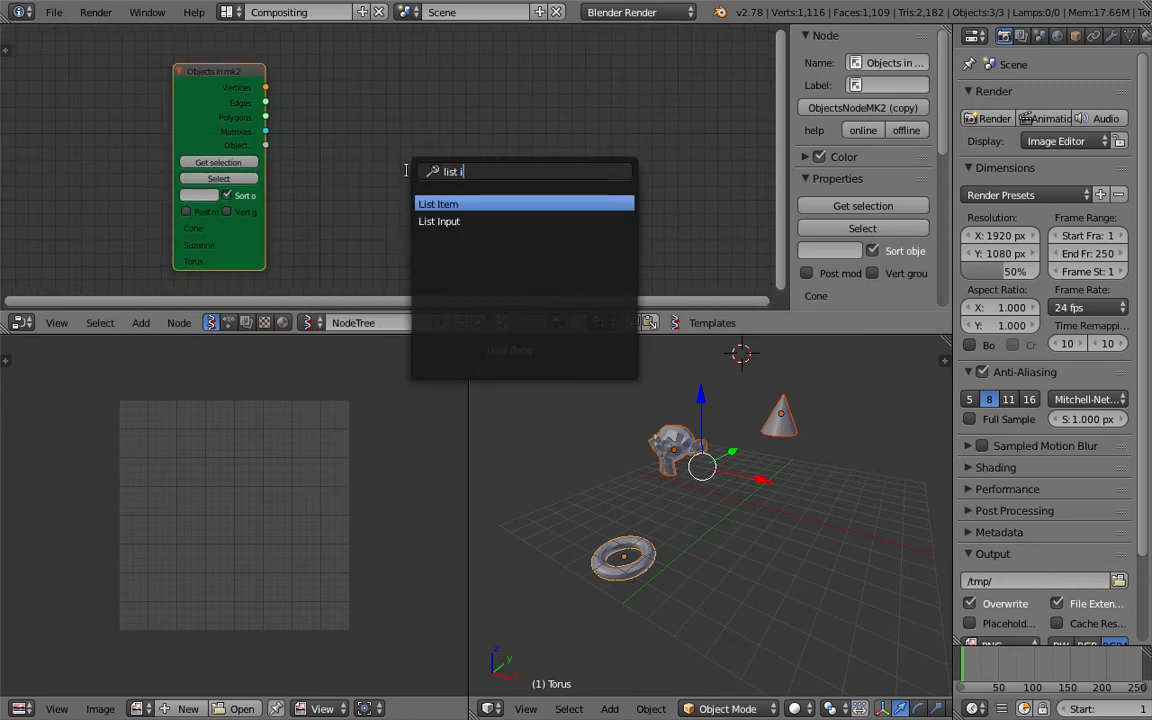
pyautogui.press('Return')
pyautogui.click(355, 120)
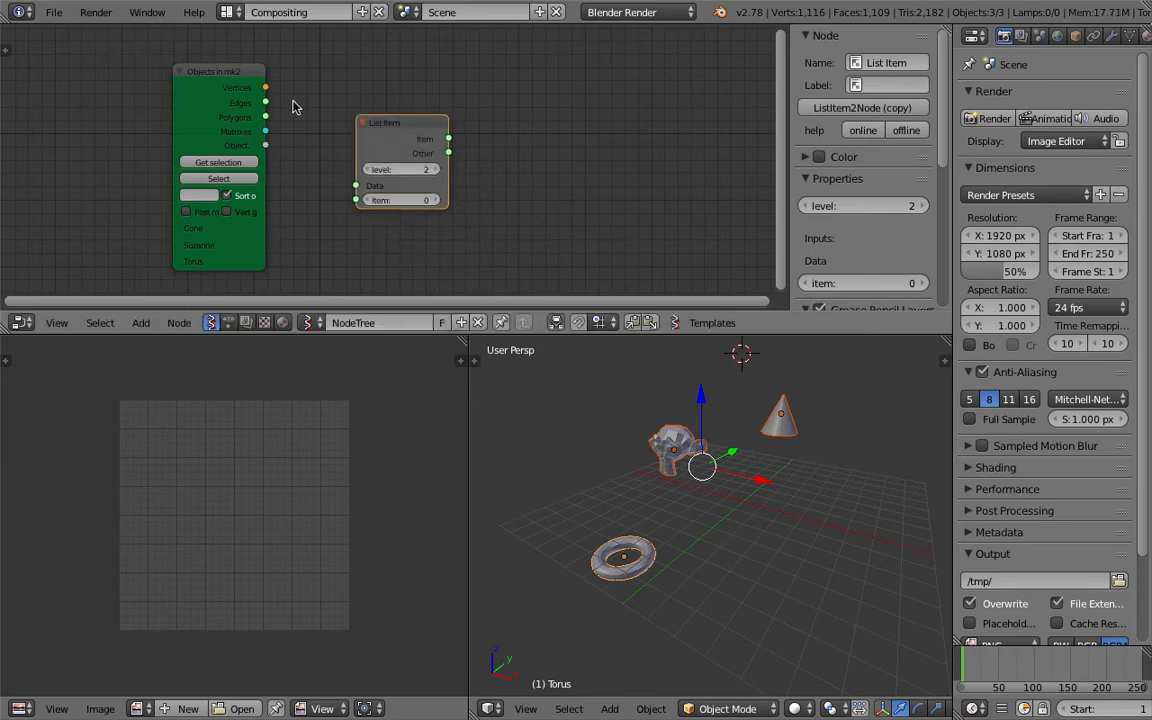
pyautogui.moveTo(372, 134); pyautogui.dragTo(344, 100)
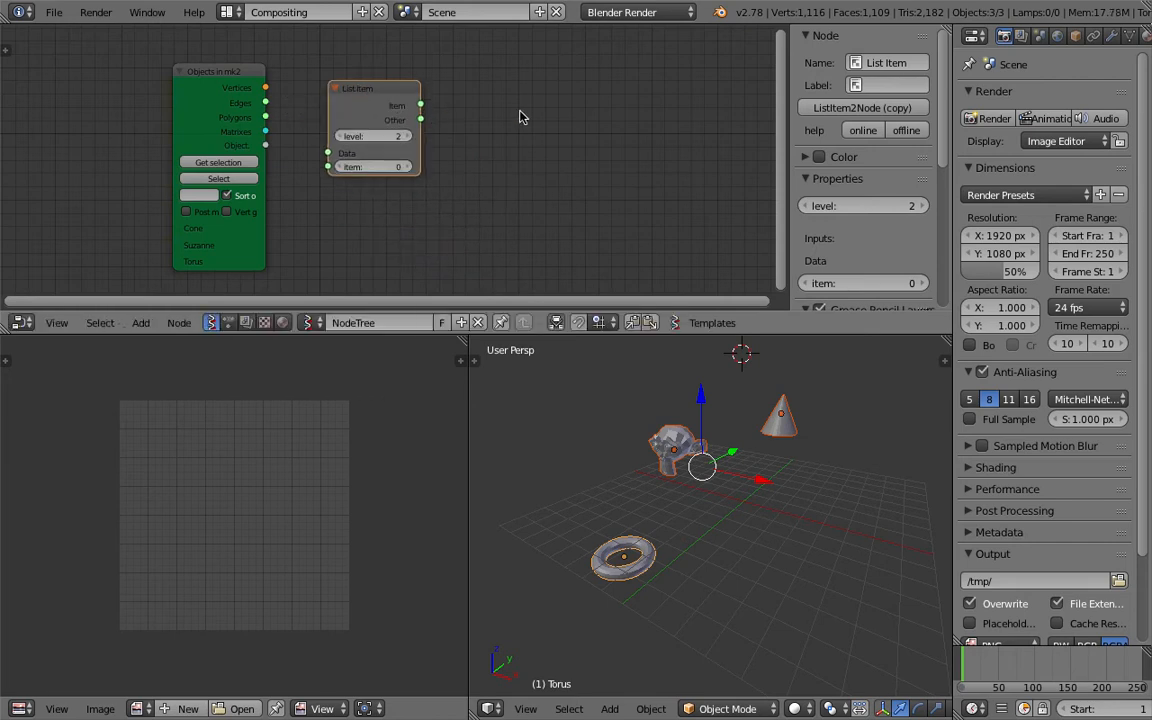
# Add a Viewer BMeshMK2 node and place it beyond the output side of the List Item node.
pyautogui.press('space')
pyautogui.write('view')
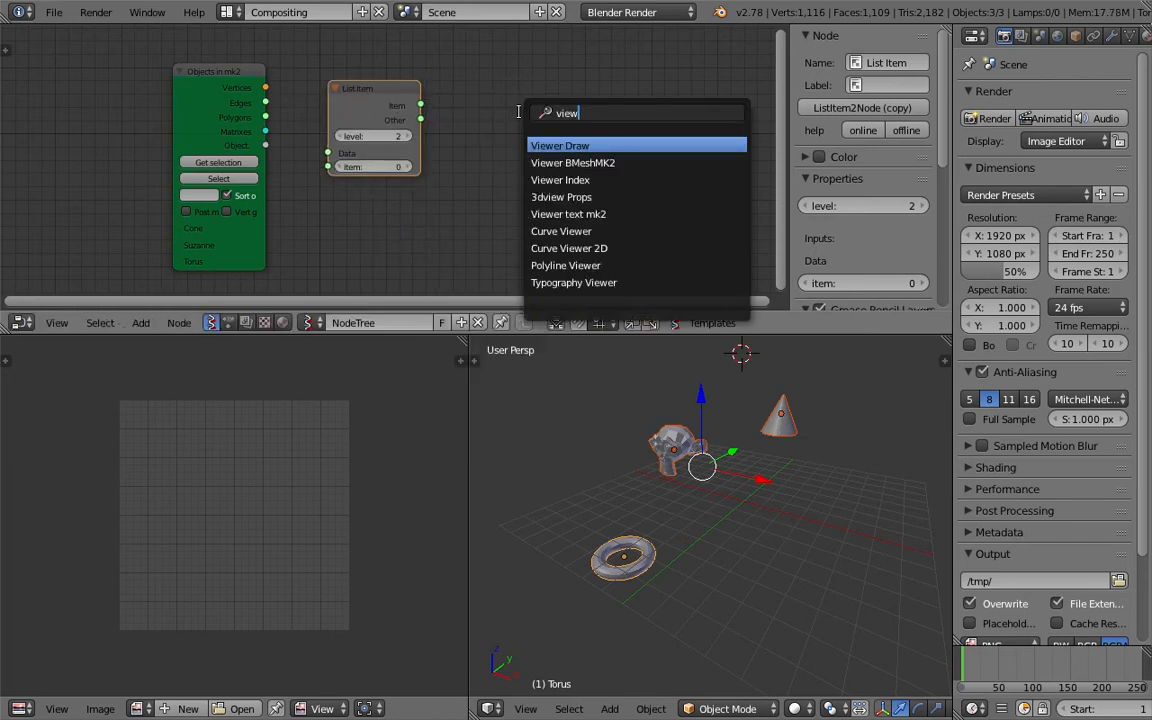
pyautogui.press('Down')
pyautogui.press('Return')
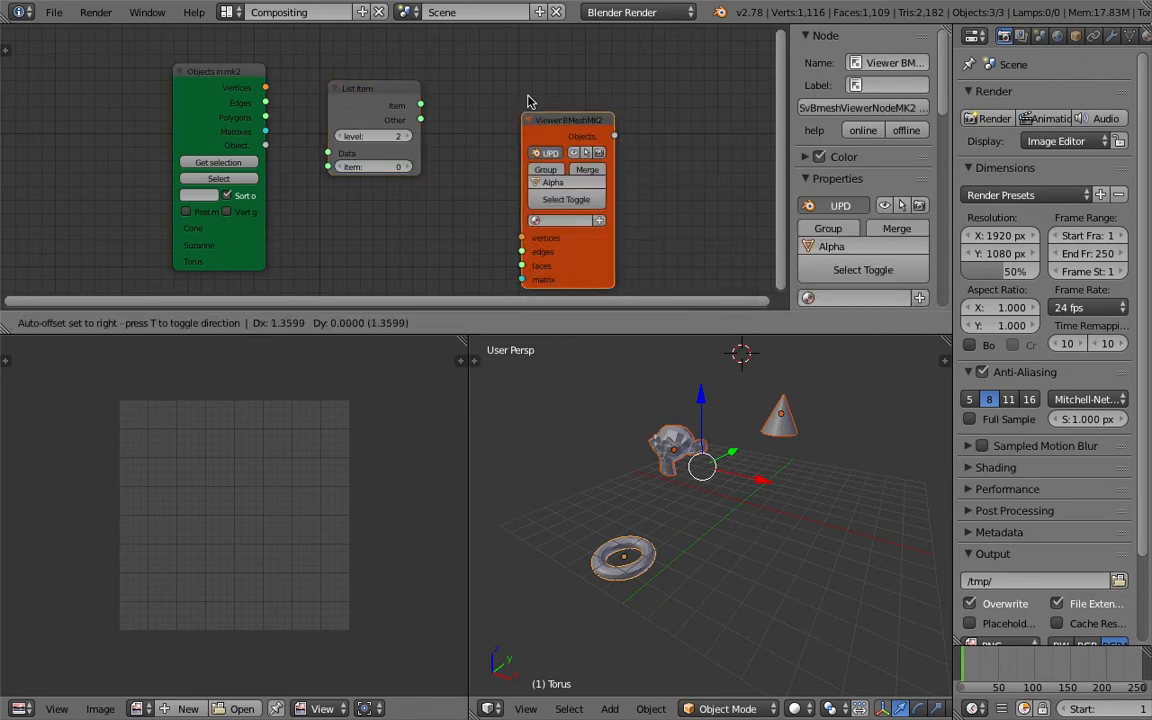
pyautogui.click(554, 73)
pyautogui.hotkey('ctrl', 's')
pyautogui.click(555, 74)
# Raise the List Item node and place a duplicate of it directly below.
pyautogui.moveTo(362, 92); pyautogui.dragTo(375, 55)
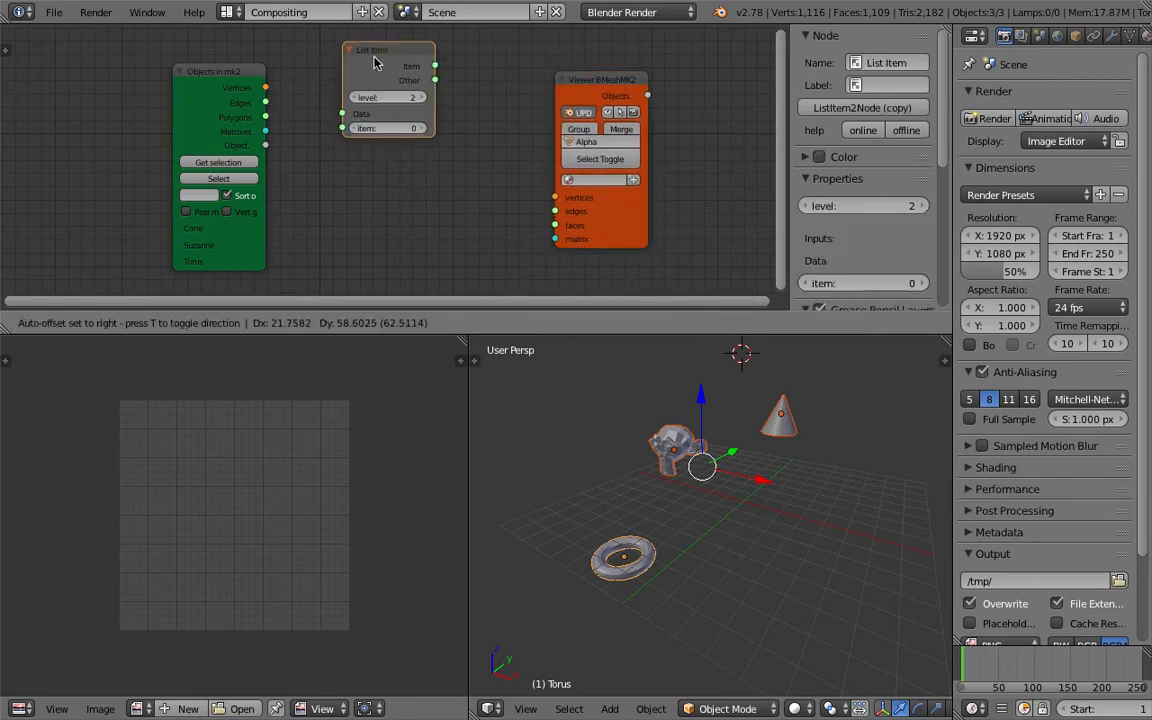
pyautogui.hotkey('shift', 'd')
pyautogui.click(378, 177)
# Link the source objects' Vertices output to the upper List Item's Data input and Polygons to the lower one's Data input.
pyautogui.moveTo(266, 86); pyautogui.dragTo(288, 108)
pyautogui.scroll(1, 250, 85)
pyautogui.scroll(-1, 250, 85)
pyautogui.scroll(2, 234, 85)
pyautogui.scroll(-2, 260, 90)
pyautogui.scroll(-1, 268, 90)
pyautogui.moveTo(268, 87); pyautogui.dragTo(338, 107)
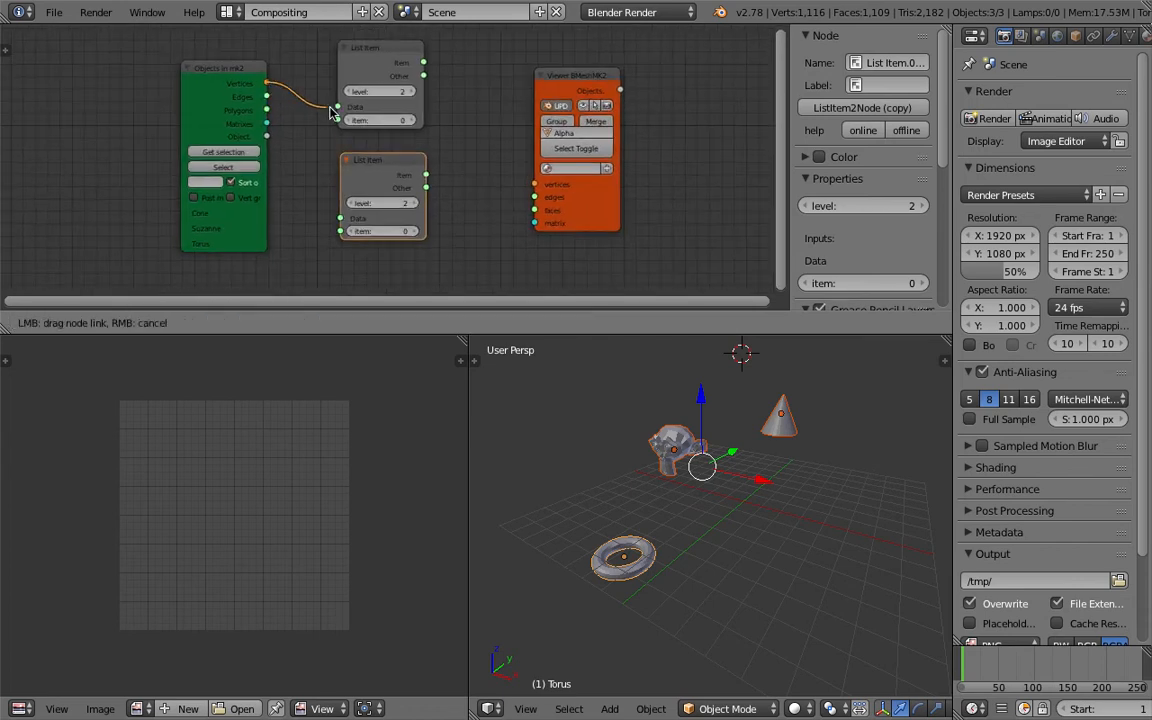
pyautogui.moveTo(268, 110); pyautogui.dragTo(340, 218)
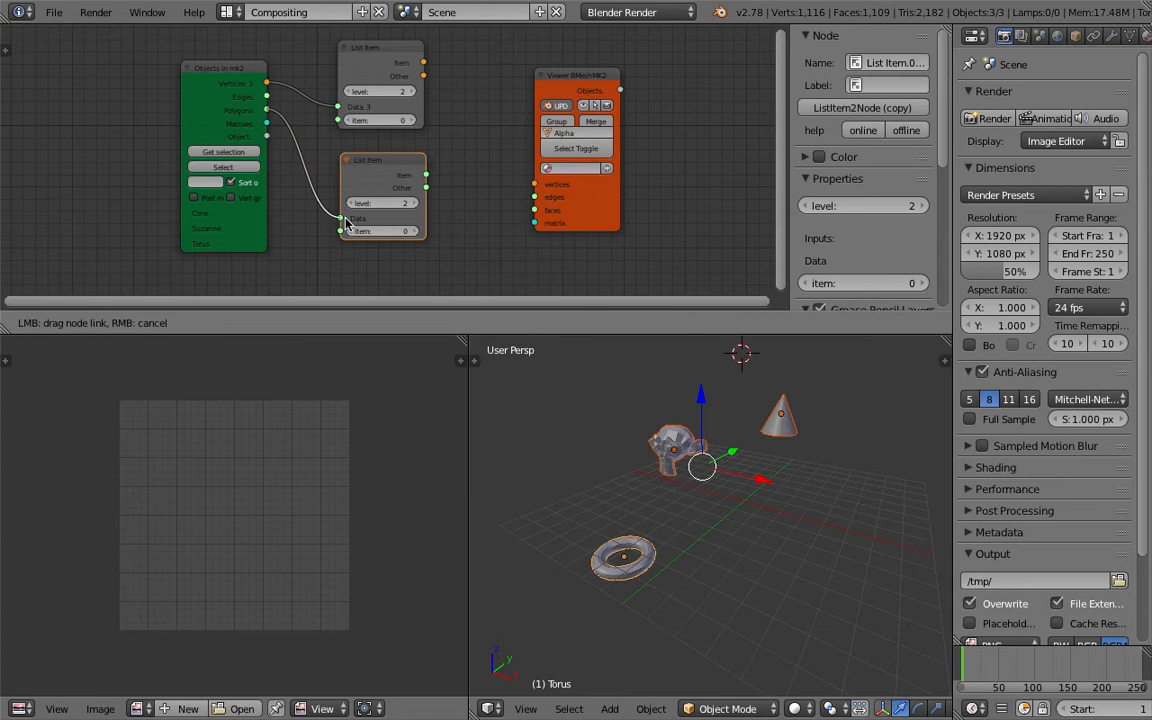
# Connect the upper List Item's Item output to the viewer's vertices and the lower one's Other output to its faces, spacing the nodes apart.
pyautogui.moveTo(380, 160); pyautogui.dragTo(372, 150)
pyautogui.moveTo(463, 147); pyautogui.dragTo(428, 156, button='middle')
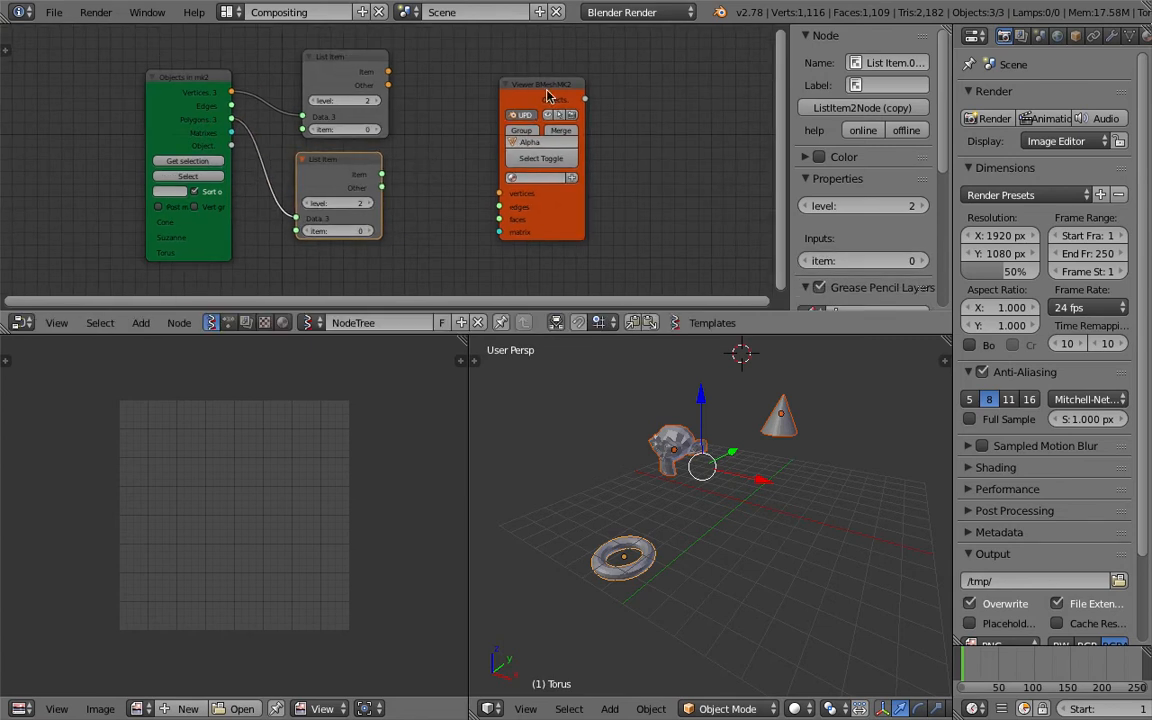
pyautogui.moveTo(548, 93); pyautogui.dragTo(596, 85)
pyautogui.moveTo(391, 74); pyautogui.dragTo(534, 187)
pyautogui.moveTo(383, 187); pyautogui.dragTo(540, 209)
pyautogui.moveTo(420, 228); pyautogui.dragTo(476, 217, button='middle')
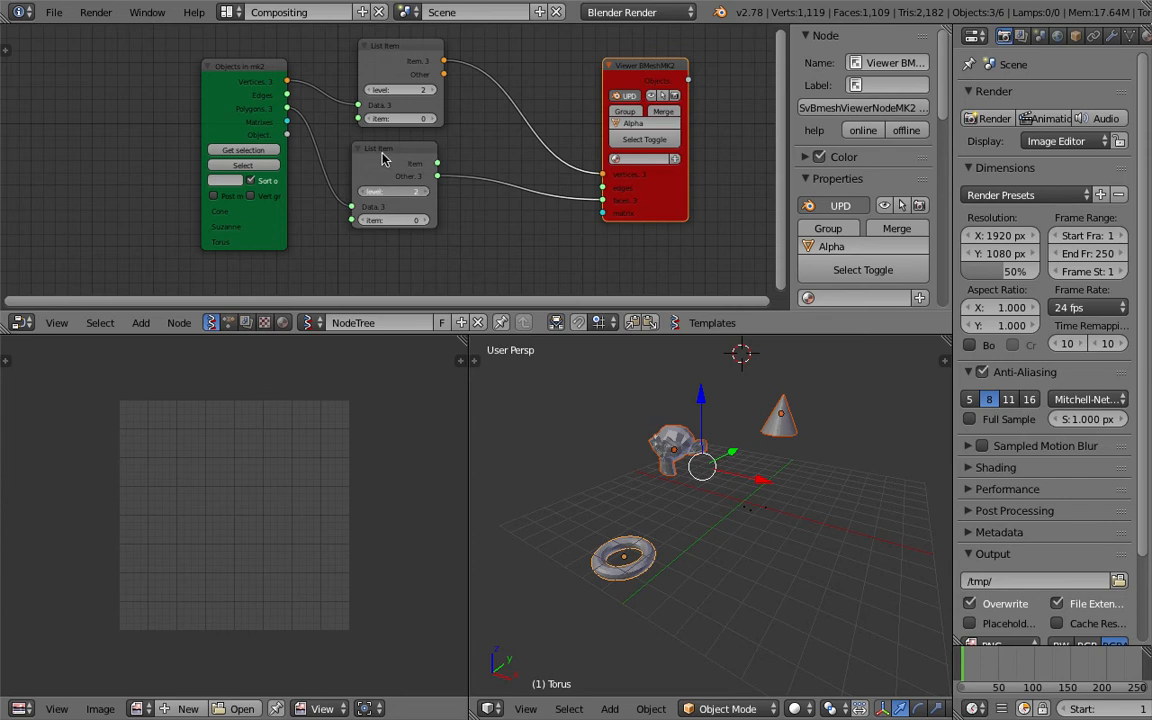
# Set the level of both List Item nodes to 1.
pyautogui.click(371, 90)
pyautogui.moveTo(350, 92); pyautogui.dragTo(384, 97, button='middle')
pyautogui.hotkey('ctrl', 's')
pyautogui.press('Return')
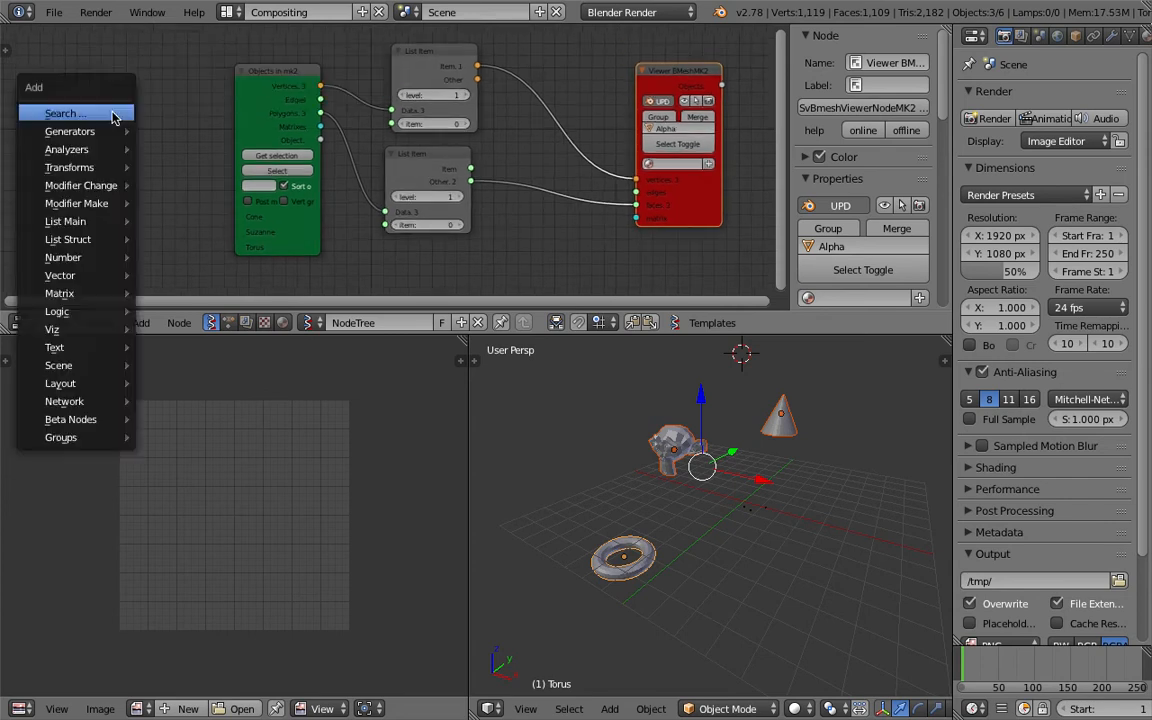
# Add an integer input node and link its Integer output to the item input of both List Item nodes.
pyautogui.hotkey('shift', 'a')
pyautogui.write('sin')
pyautogui.press('Down')
pyautogui.press('Down')
pyautogui.press('Return')
pyautogui.click(113, 118)
pyautogui.moveTo(197, 133); pyautogui.dragTo(357, 121)
pyautogui.moveTo(197, 133); pyautogui.dragTo(384, 226)
# Select the generated mesh for a closer look and reposition the lower List Item and Objects in mk2 nodes.
pyautogui.scroll(8, 874, 557)
pyautogui.moveTo(810, 527); pyautogui.dragTo(747, 519, button='middle')
pyautogui.scroll(-2, 715, 518)
pyautogui.rightClick(733, 509)
pyautogui.scroll(2, 458, 232)
pyautogui.moveTo(421, 152); pyautogui.dragTo(453, 162)
pyautogui.scroll(-2, 440, 165)
pyautogui.moveTo(313, 103); pyautogui.dragTo(307, 92)
pyautogui.moveTo(744, 512); pyautogui.dragTo(756, 487, button='middle')
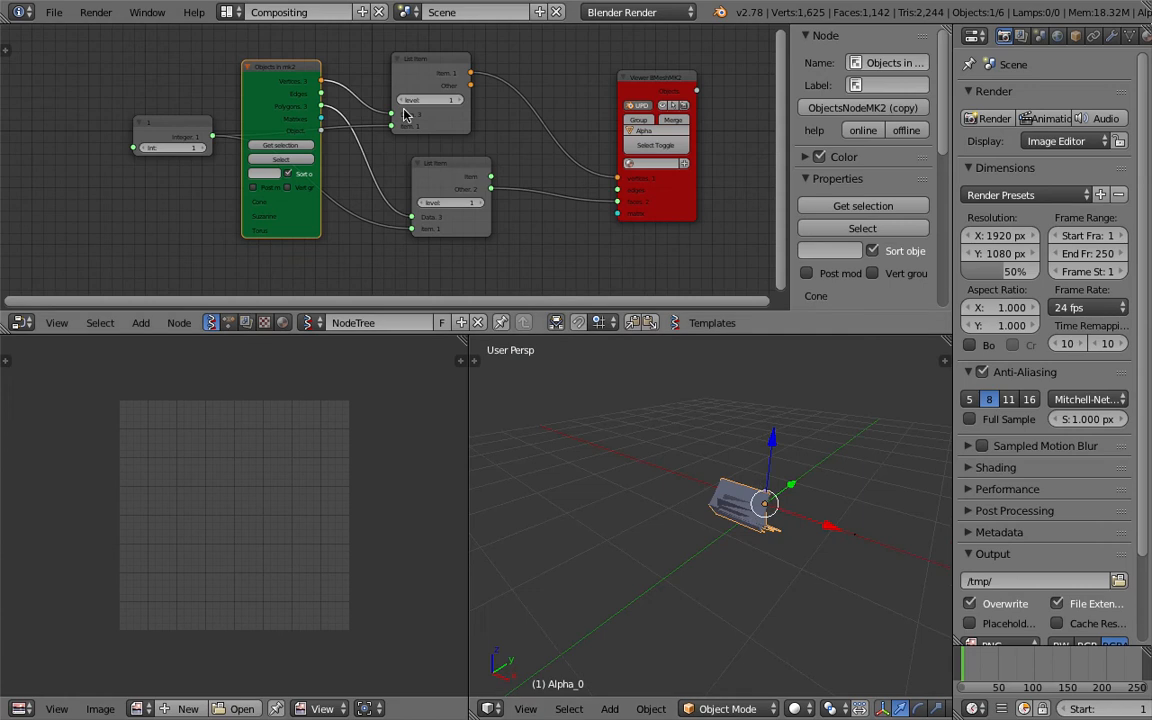
# Try level 2 on both List Item nodes and move the overlapping Alpha_1 monkey and Alpha_0 mesh apart.
pyautogui.click(479, 200)
pyautogui.click(458, 100)
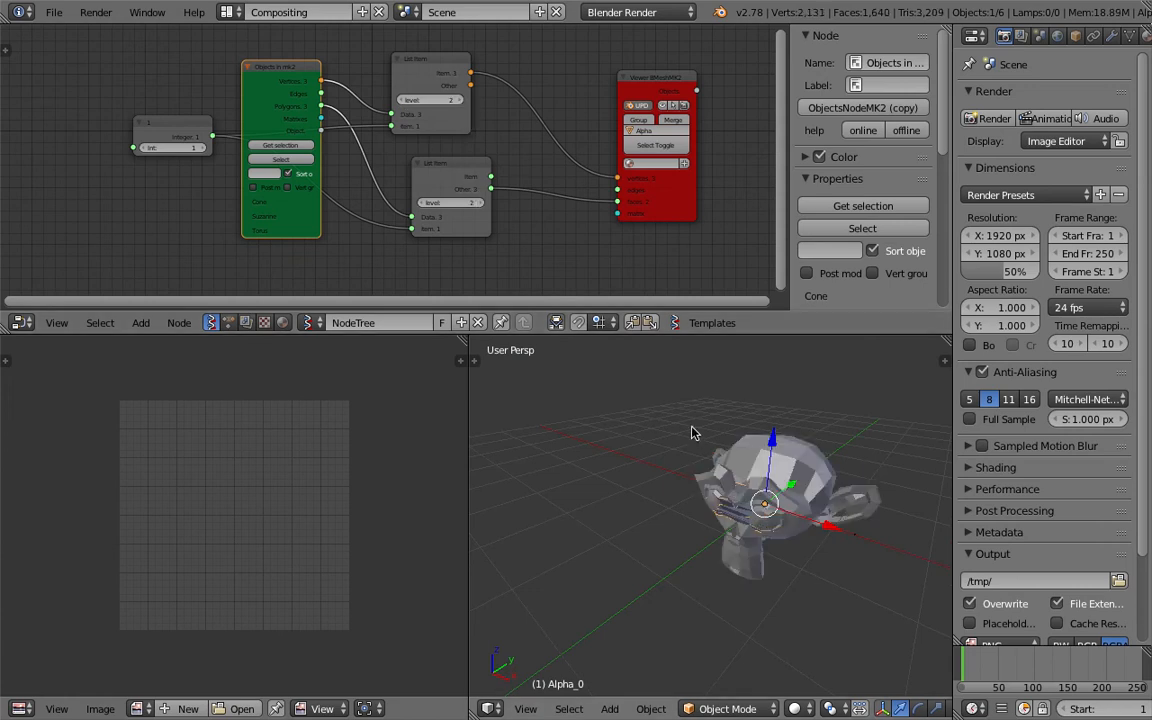
pyautogui.rightClick(727, 511)
pyautogui.moveTo(727, 511); pyautogui.dragTo(727, 491, button='middle')
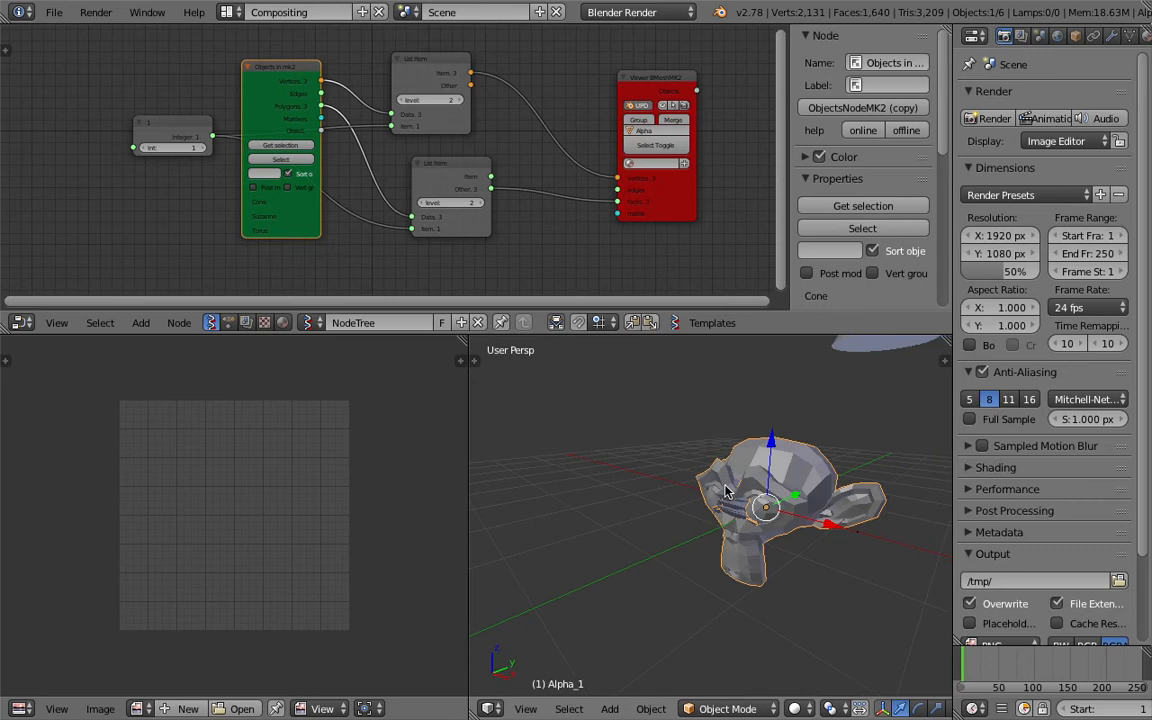
pyautogui.press('g')
pyautogui.click(551, 451)
pyautogui.rightClick(716, 515)
pyautogui.press('g')
pyautogui.click(771, 621)
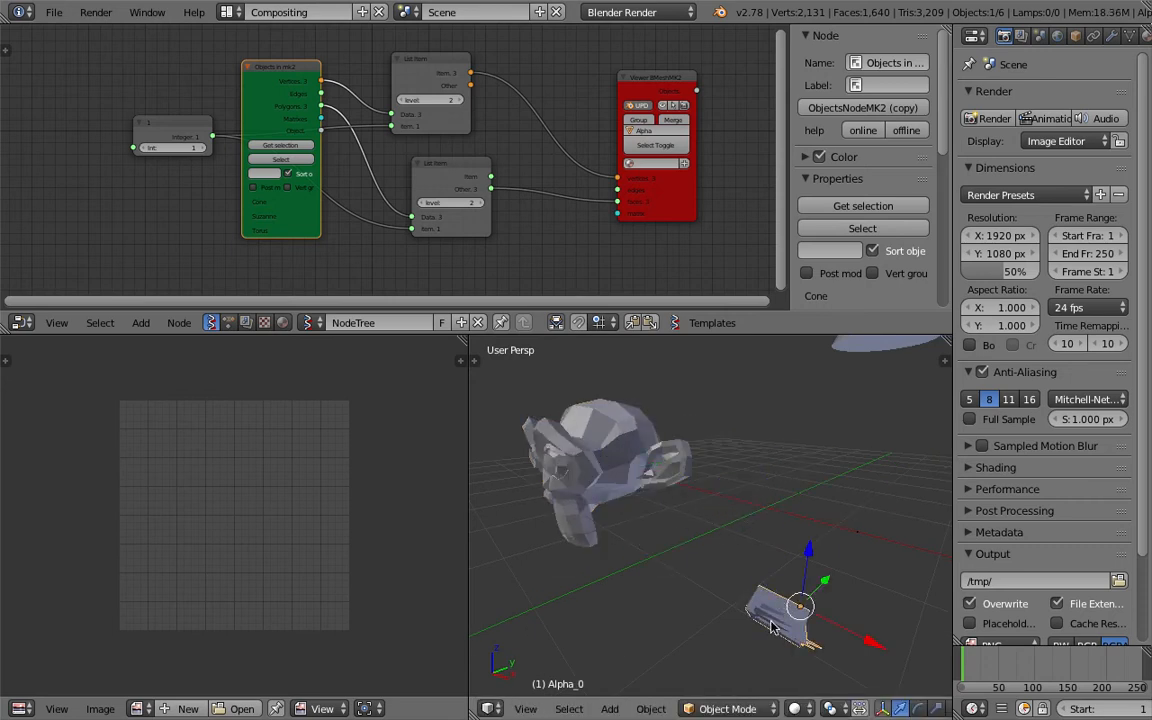
# Delete the Alpha_0 mesh and the other stray generated piece, and select the generated monkey.
pyautogui.press('x')
pyautogui.click(774, 605)
pyautogui.moveTo(736, 523); pyautogui.dragTo(702, 532, button='middle')
pyautogui.rightClick(669, 455)
pyautogui.rightClick(844, 555)
pyautogui.press('x')
pyautogui.click(829, 546)
pyautogui.moveTo(763, 553); pyautogui.dragTo(767, 527, button='middle')
pyautogui.rightClick(668, 478)
pyautogui.moveTo(674, 472); pyautogui.dragTo(679, 455, button='middle')
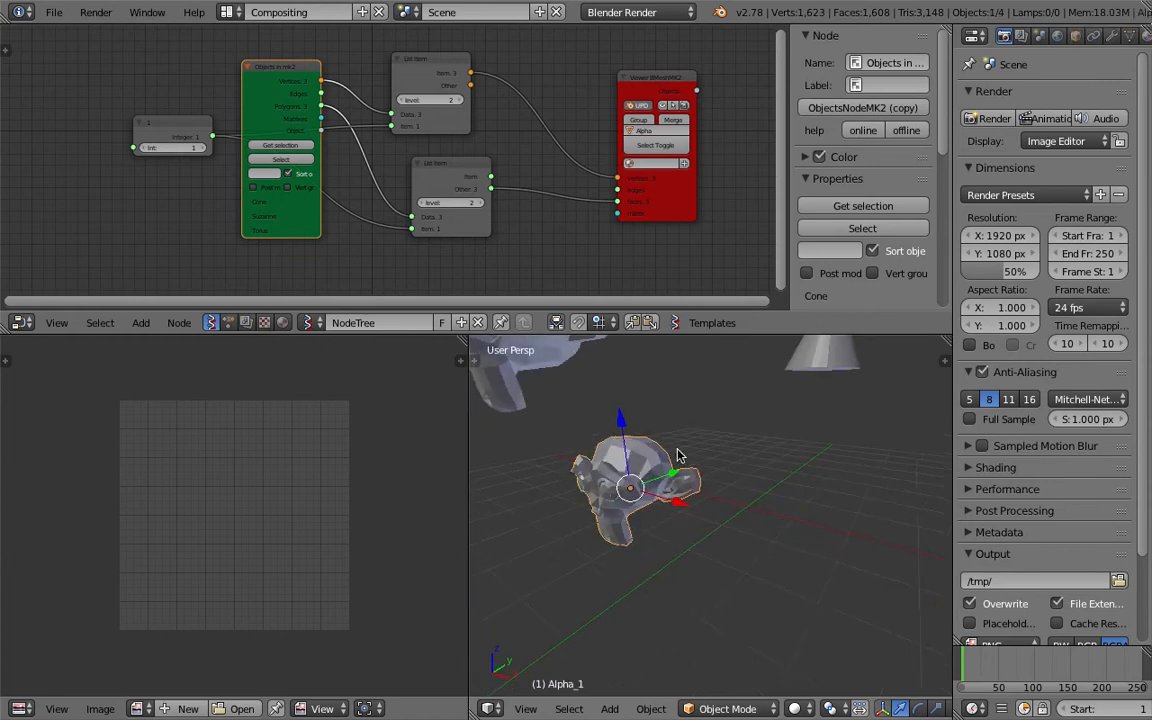
# Set the integer node's value to 2 and rearrange it with the Objects in mk2 node placed below it.
pyautogui.click(200, 149)
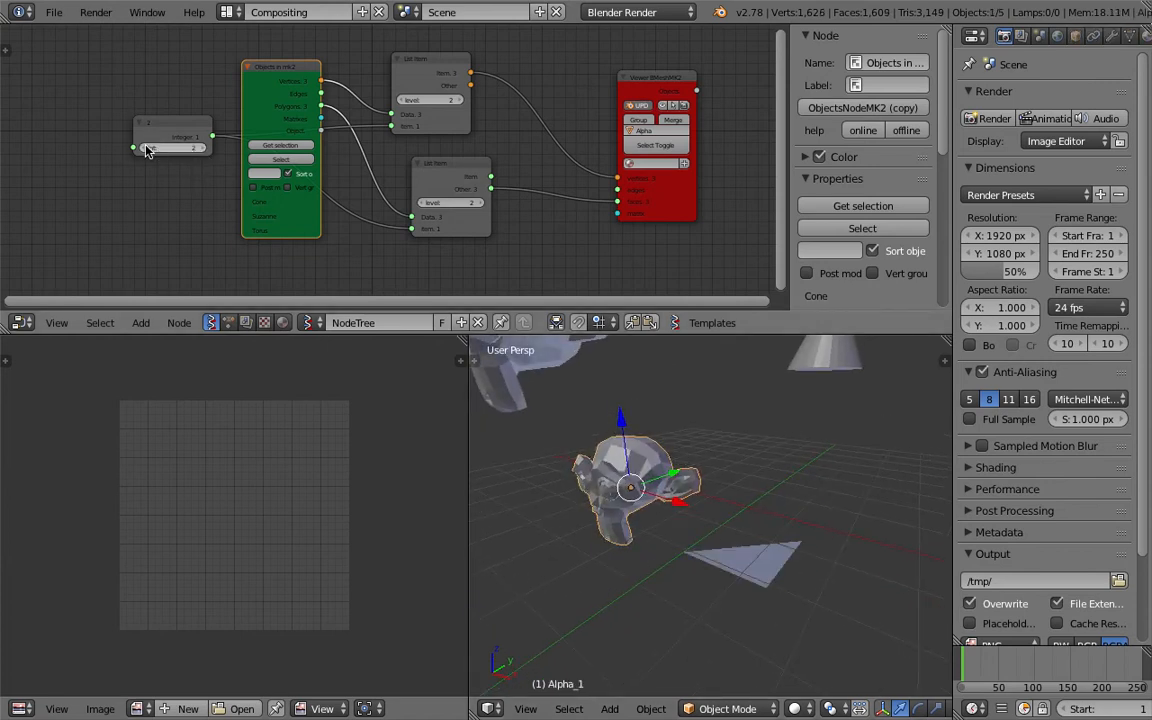
pyautogui.moveTo(182, 131); pyautogui.dragTo(111, 126)
pyautogui.moveTo(268, 102); pyautogui.dragTo(192, 211)
pyautogui.moveTo(219, 135); pyautogui.dragTo(262, 30, button='middle')
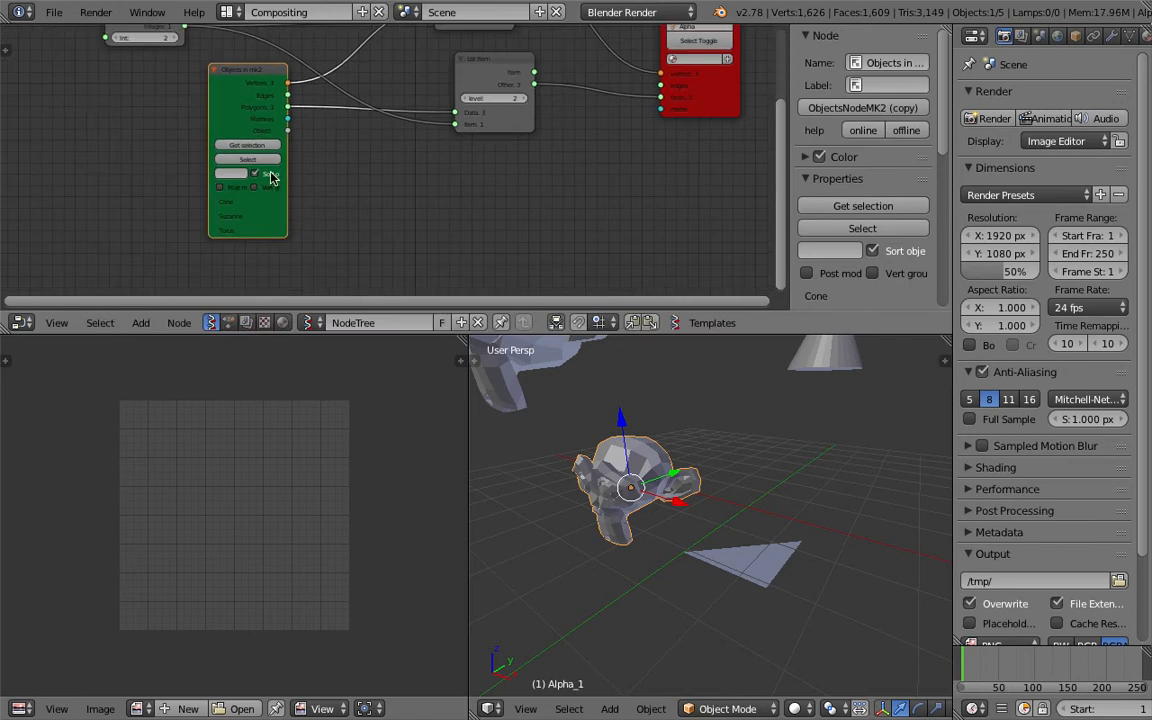
# Turn off object sorting in the Objects in mk2 node, enlarge the node editor, and reload the torus, monkey and cone as sources.
pyautogui.click(268, 176)
pyautogui.moveTo(516, 334); pyautogui.dragTo(517, 409)
pyautogui.scroll(-5, 643, 496)
pyautogui.rightClick(617, 569)
pyautogui.keyDown('shift'); pyautogui.rightClick(655, 492); pyautogui.keyUp('shift')
pyautogui.keyDown('shift'); pyautogui.rightClick(765, 468); pyautogui.keyUp('shift')
pyautogui.moveTo(222, 162); pyautogui.dragTo(318, 276, button='middle')
pyautogui.click(358, 299)
# Hide the node properties sidebar and connect the lower List Item's Item output to the viewer's faces input instead of Other.
pyautogui.moveTo(368, 206); pyautogui.dragTo(243, 172, button='middle')
pyautogui.scroll(2, 243, 172)
pyautogui.moveTo(461, 69)
pyautogui.mouseDown()
pyautogui.moveTo(438, 62)
pyautogui.moveTo(456, 68)
pyautogui.mouseUp()
pyautogui.moveTo(465, 180); pyautogui.dragTo(491, 171)
pyautogui.moveTo(524, 198); pyautogui.dragTo(493, 181, button='middle')
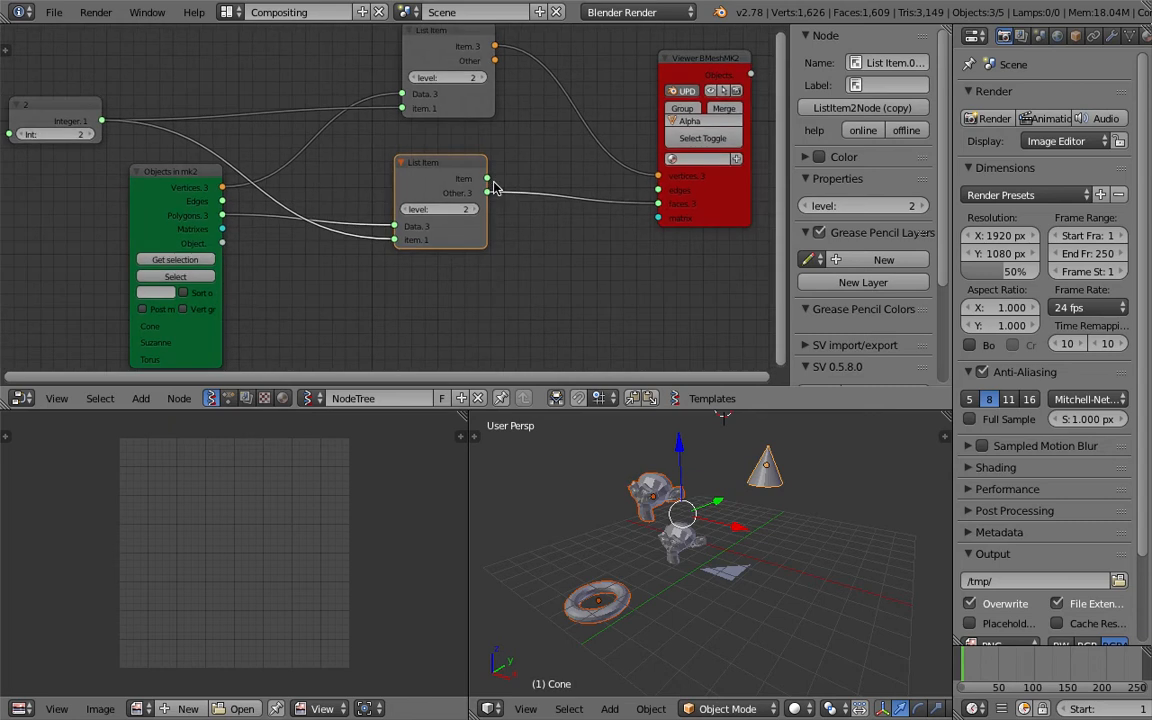
pyautogui.press('n')
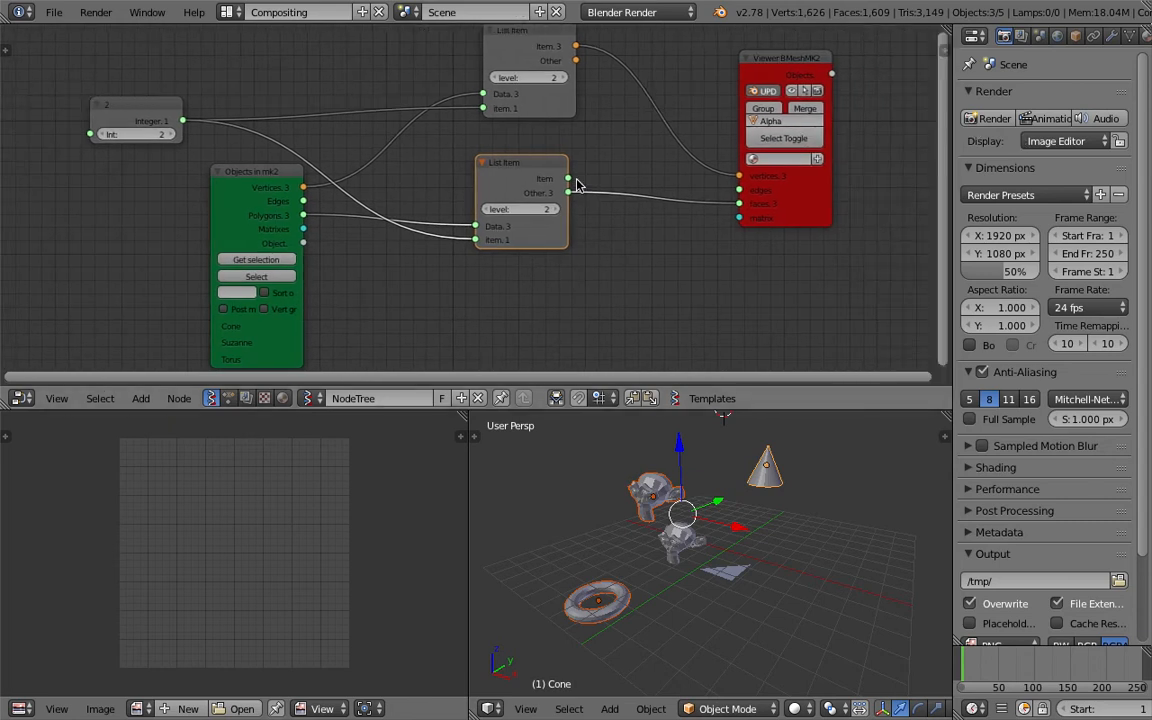
pyautogui.scroll(2, 595, 250)
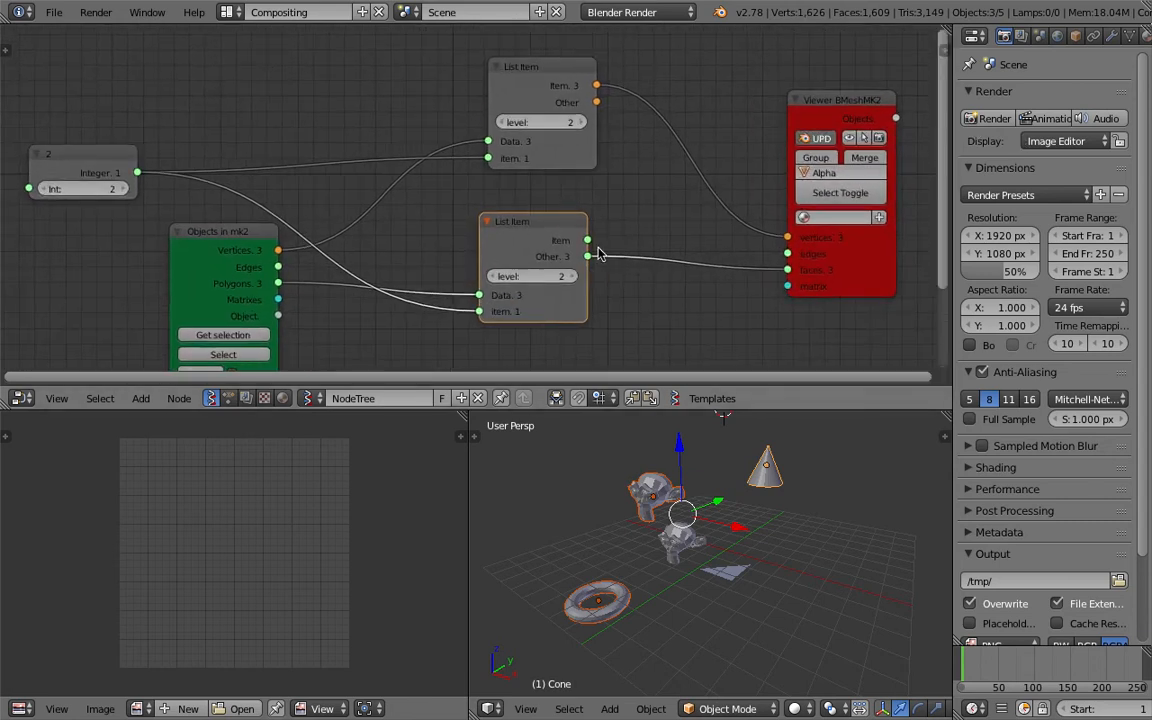
pyautogui.moveTo(588, 240); pyautogui.dragTo(788, 270)
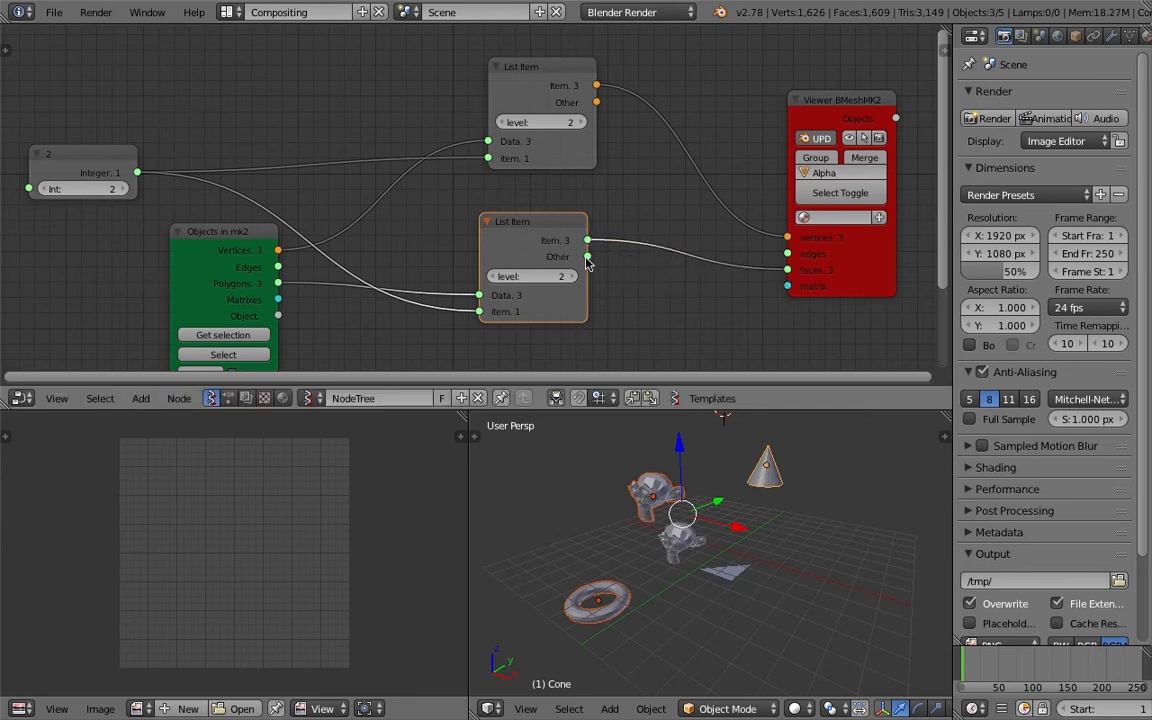
# Set both List Item nodes back to level 1.
pyautogui.moveTo(520, 293); pyautogui.dragTo(556, 289, button='middle')
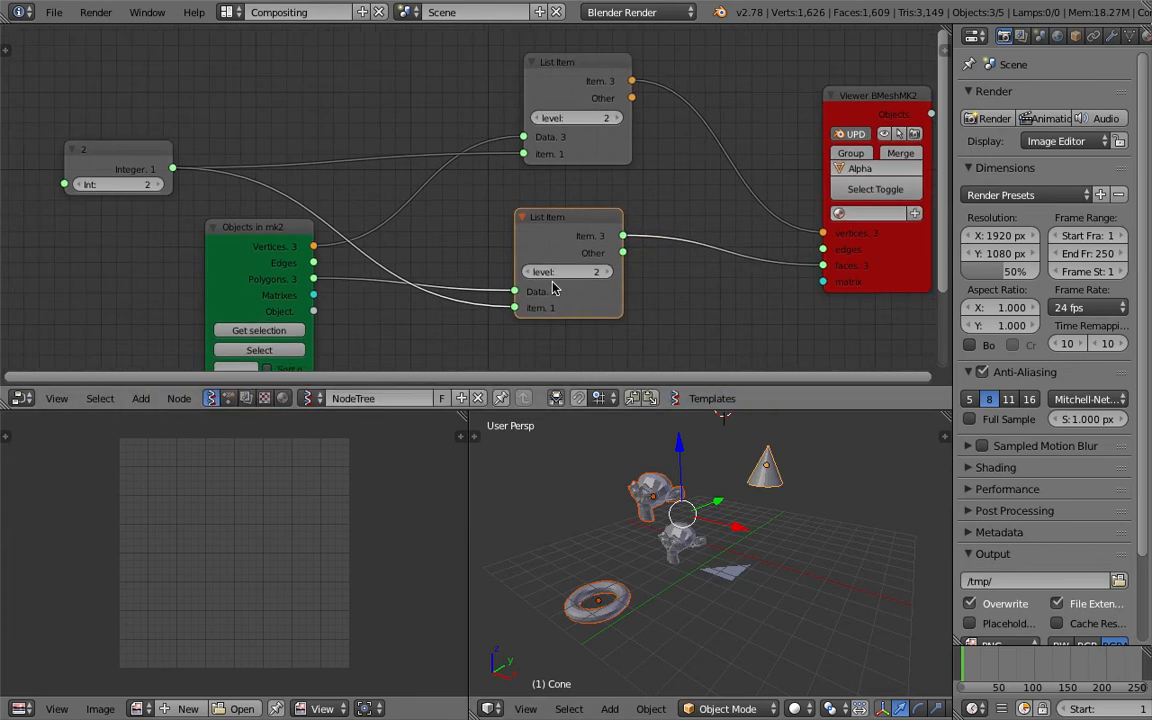
pyautogui.moveTo(599, 223); pyautogui.dragTo(604, 200, button='middle')
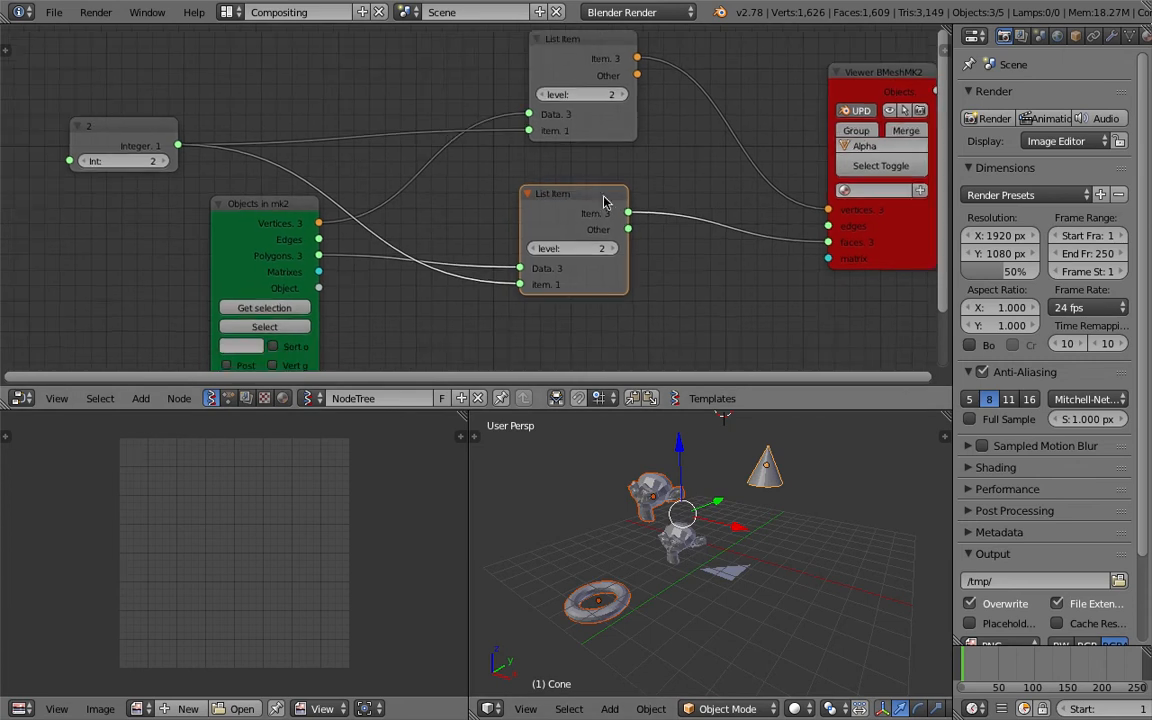
pyautogui.click(541, 95)
pyautogui.moveTo(681, 232); pyautogui.dragTo(694, 283, button='middle')
pyautogui.scroll(-1, 560, 177)
pyautogui.moveTo(430, 207); pyautogui.dragTo(431, 179, button='middle')
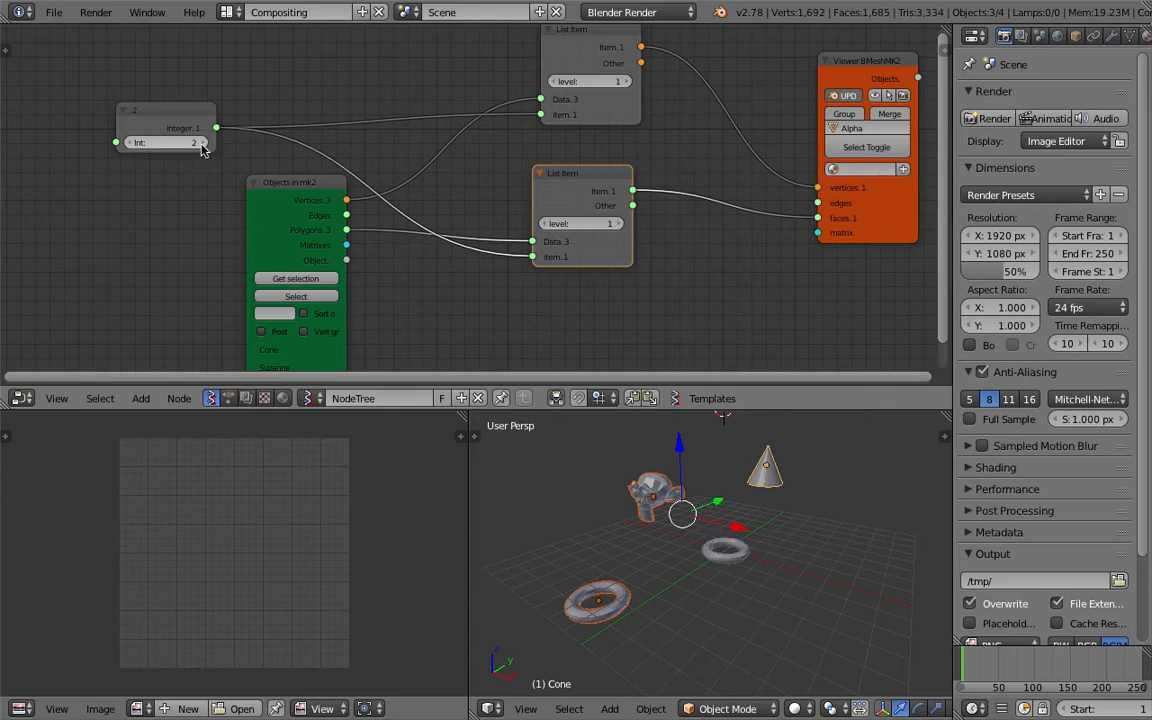
# Set the integer node's value to 0 so that the cone is output.
pyautogui.click(200, 143)
pyautogui.click(130, 143)
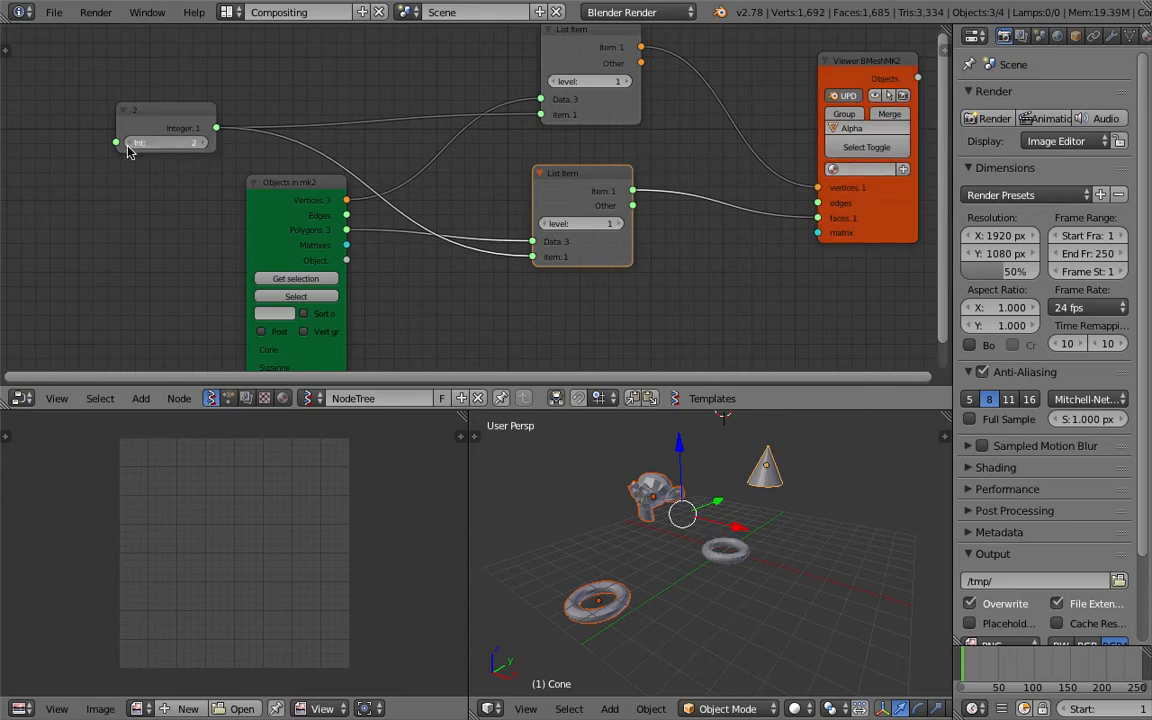
pyautogui.click(130, 143)
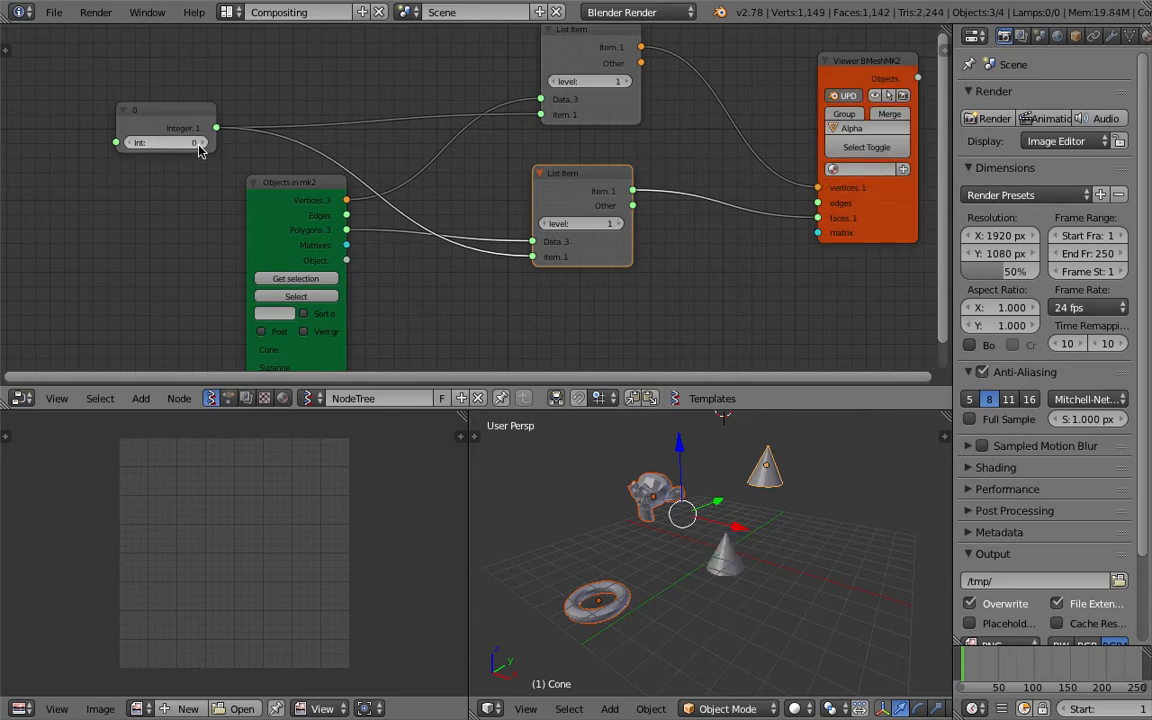
pyautogui.click(132, 146)
# Reduce the node editor's height and merge the image editor area into the 3D view.
pyautogui.moveTo(704, 585); pyautogui.dragTo(690, 532, button='middle')
pyautogui.hotkey('ctrl', 's')
pyautogui.click(722, 532)
pyautogui.keyDown('shift'); pyautogui.moveTo(810, 521); pyautogui.dragTo(621, 420, button='middle'); pyautogui.keyUp('shift')
pyautogui.moveTo(622, 408); pyautogui.dragTo(600, 298)
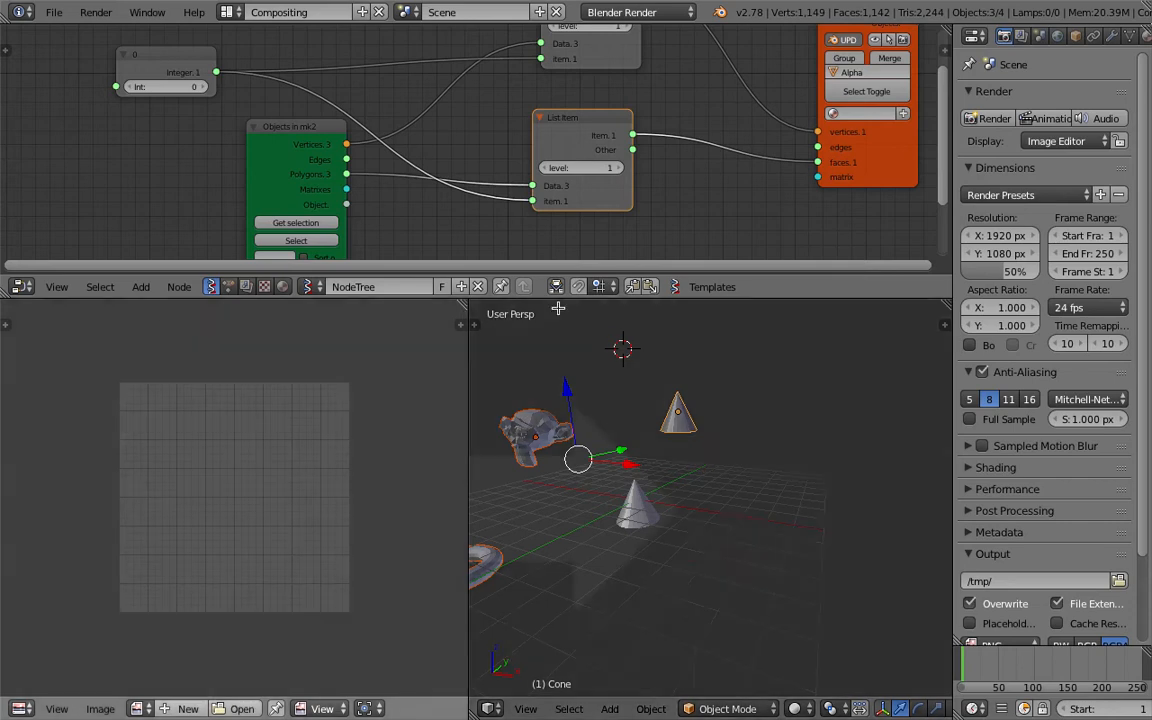
pyautogui.click(267, 368)
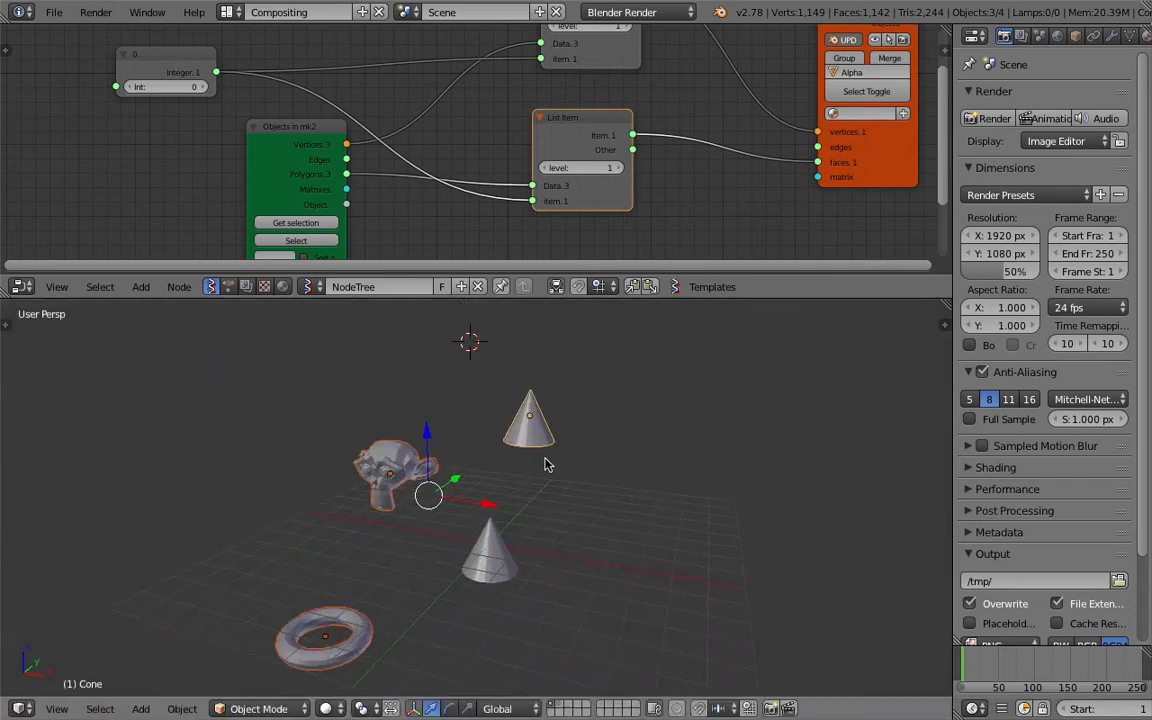
# Select the generated cone Alpha_0 and add a new particle system to it.
pyautogui.rightClick(505, 543)
pyautogui.moveTo(505, 543); pyautogui.dragTo(538, 526, button='middle')
pyautogui.hotkey('ctrl', 's')
pyautogui.click(537, 525)
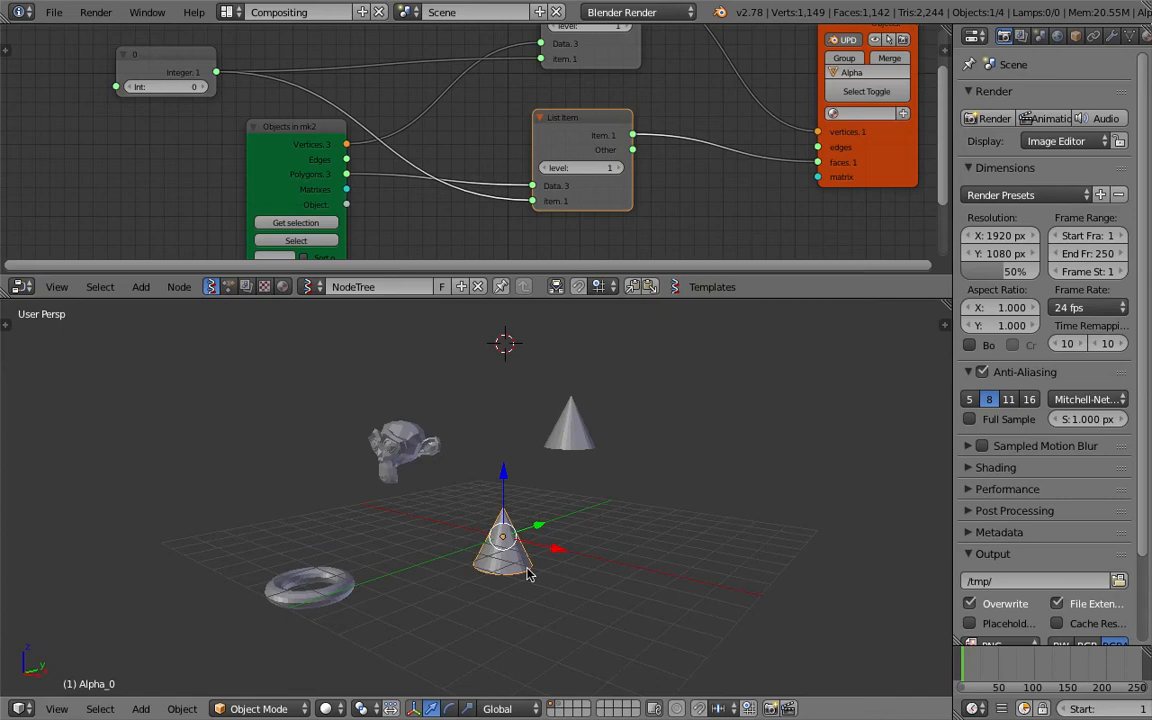
pyautogui.click(1130, 37)
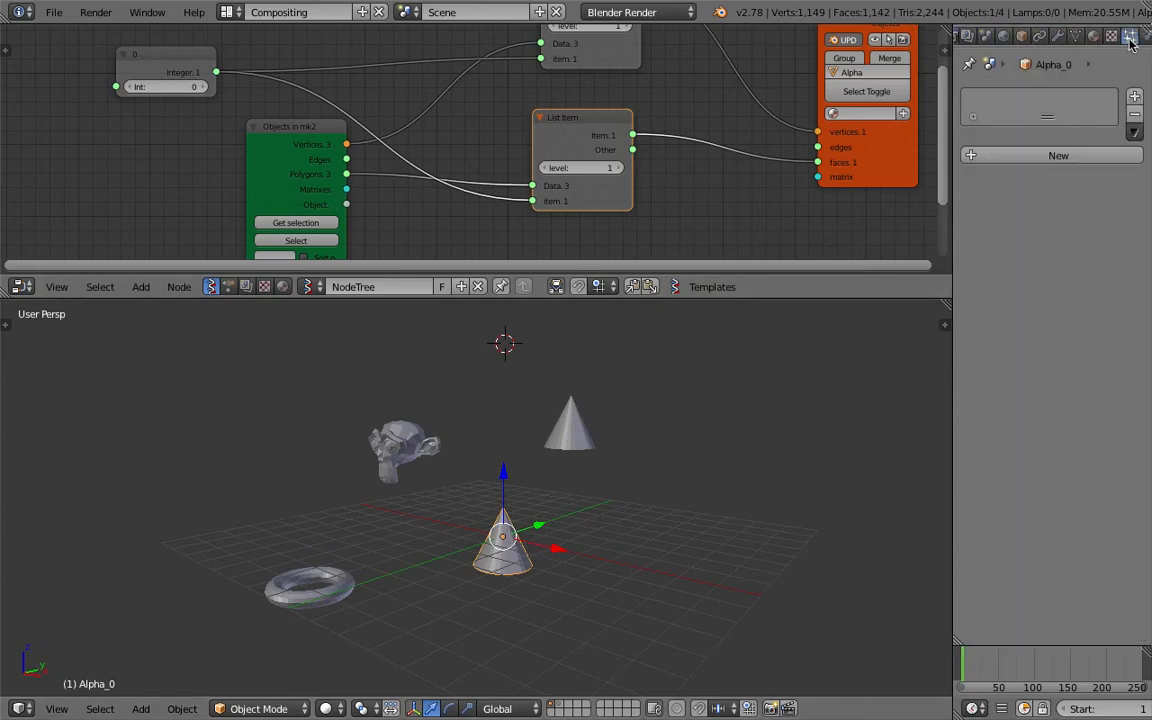
pyautogui.click(1040, 157)
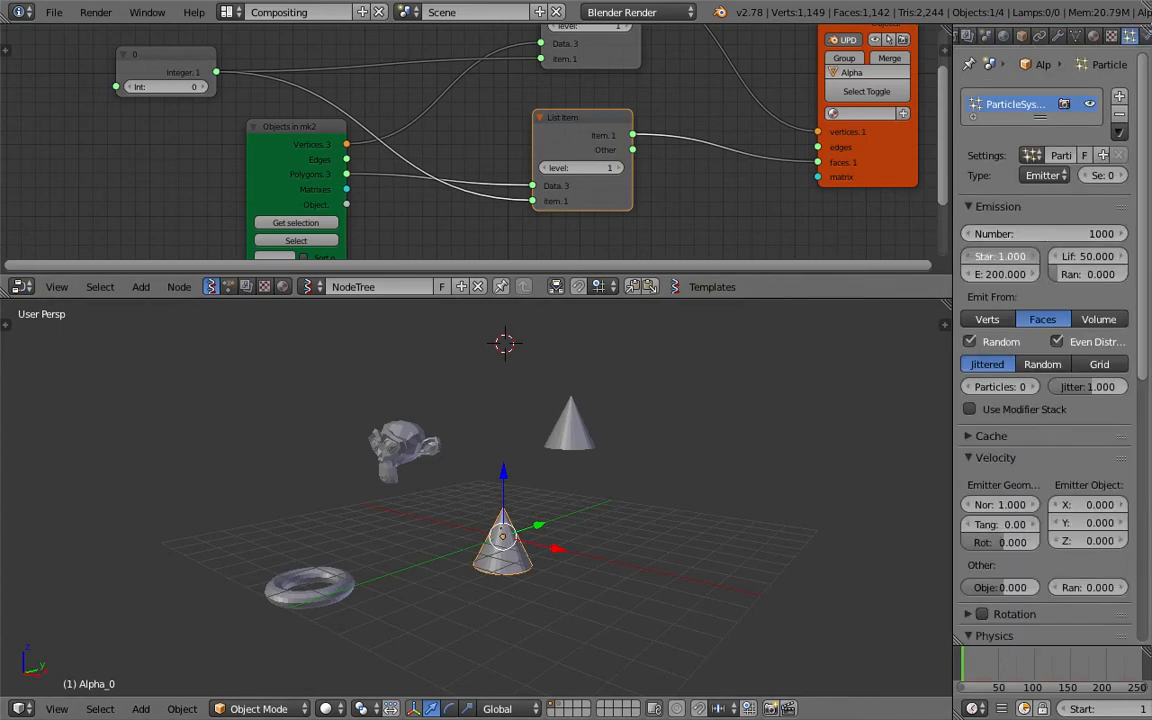
# Set the particle emission end to 1 and the physics type to No.
pyautogui.press('Return')
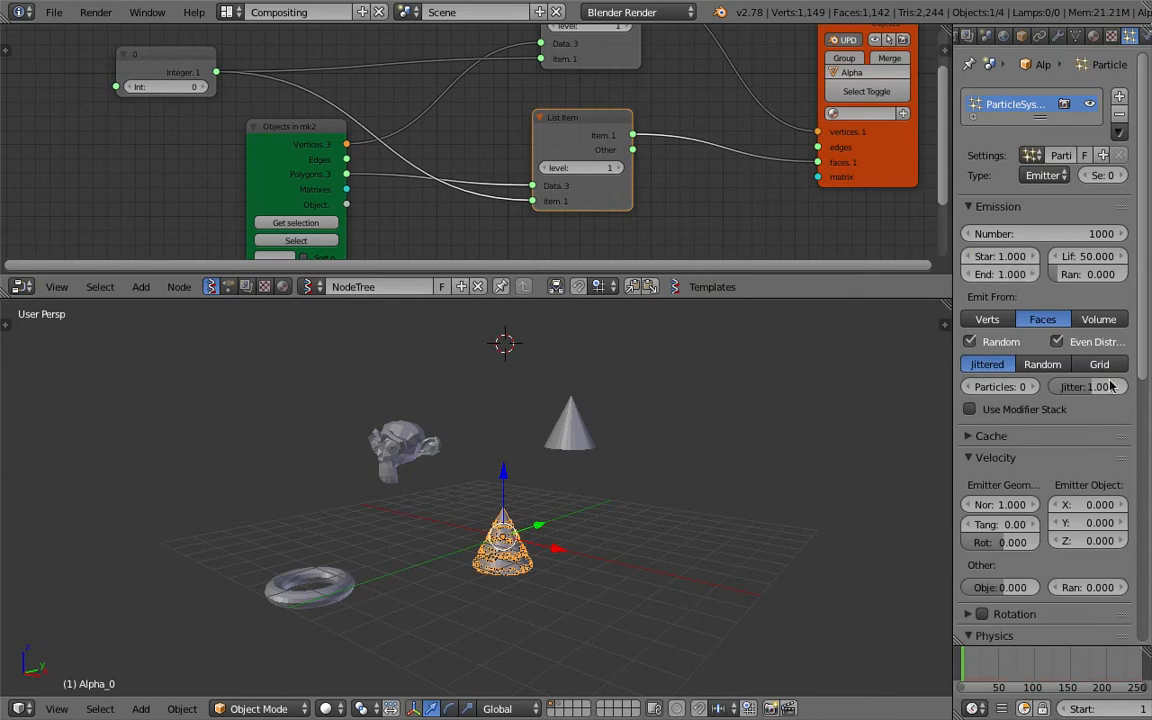
pyautogui.scroll(-8, 1013, 433)
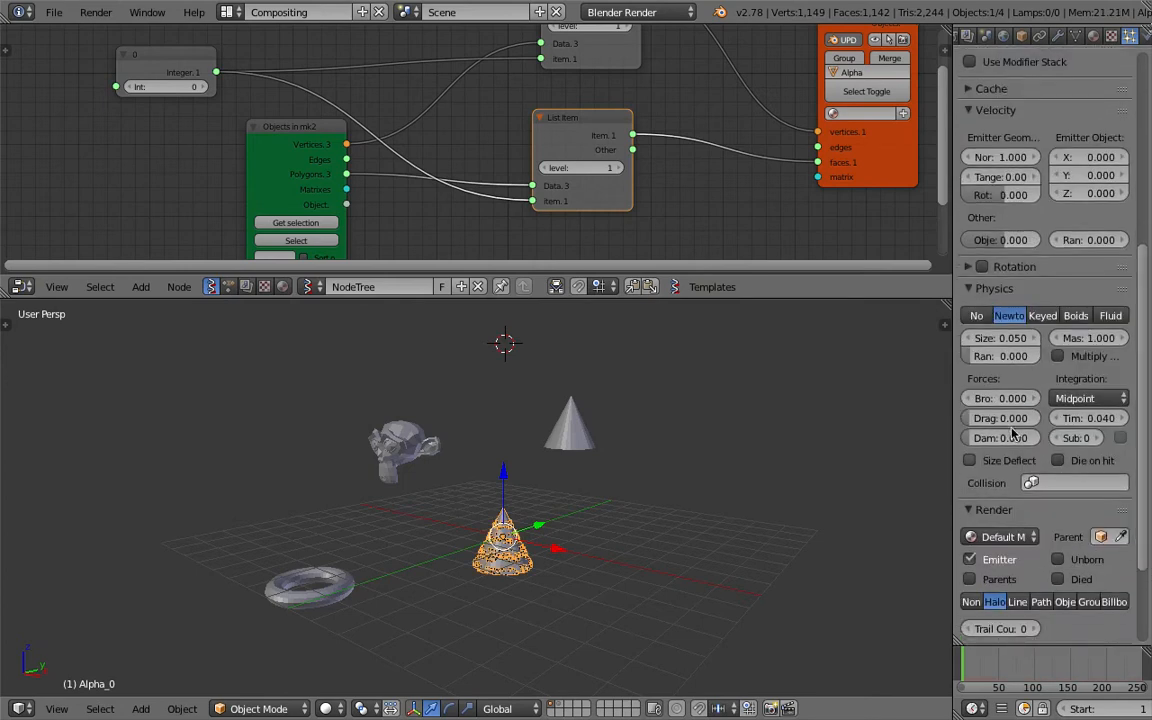
pyautogui.click(977, 316)
pyautogui.scroll(1, 828, 404)
pyautogui.hotkey('ctrl', 's')
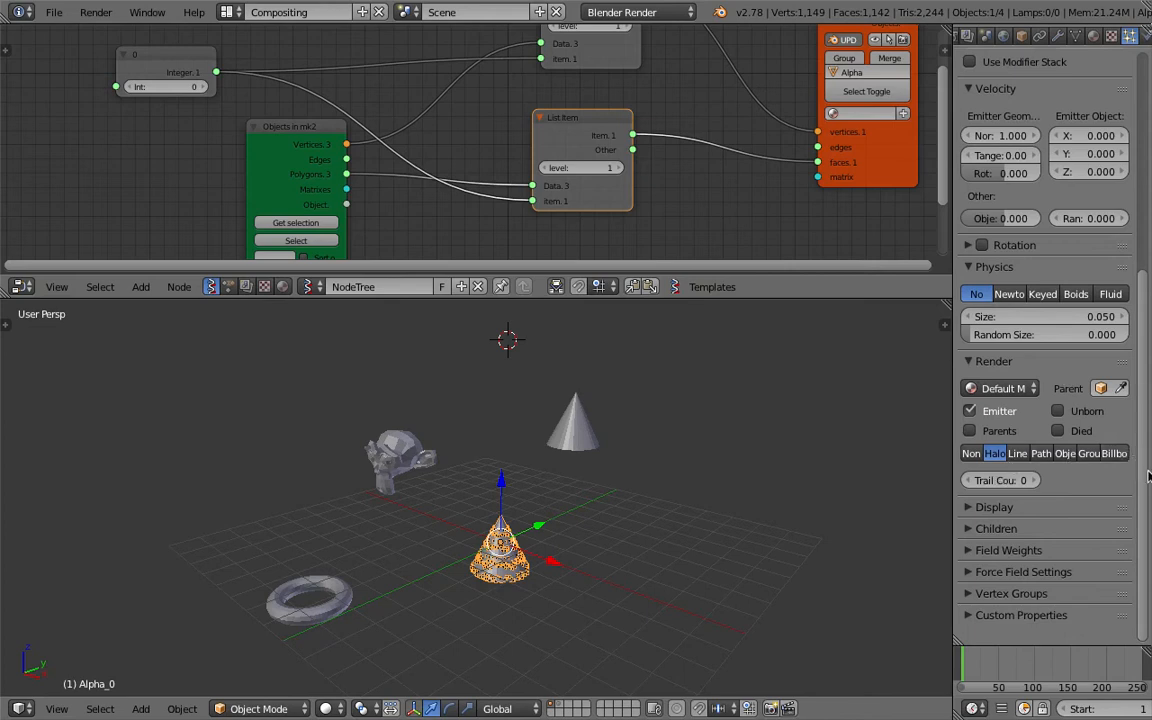
# Widen the properties editor and examine the particle distribution on the generated cone up close.
pyautogui.scroll(8, 1133, 456)
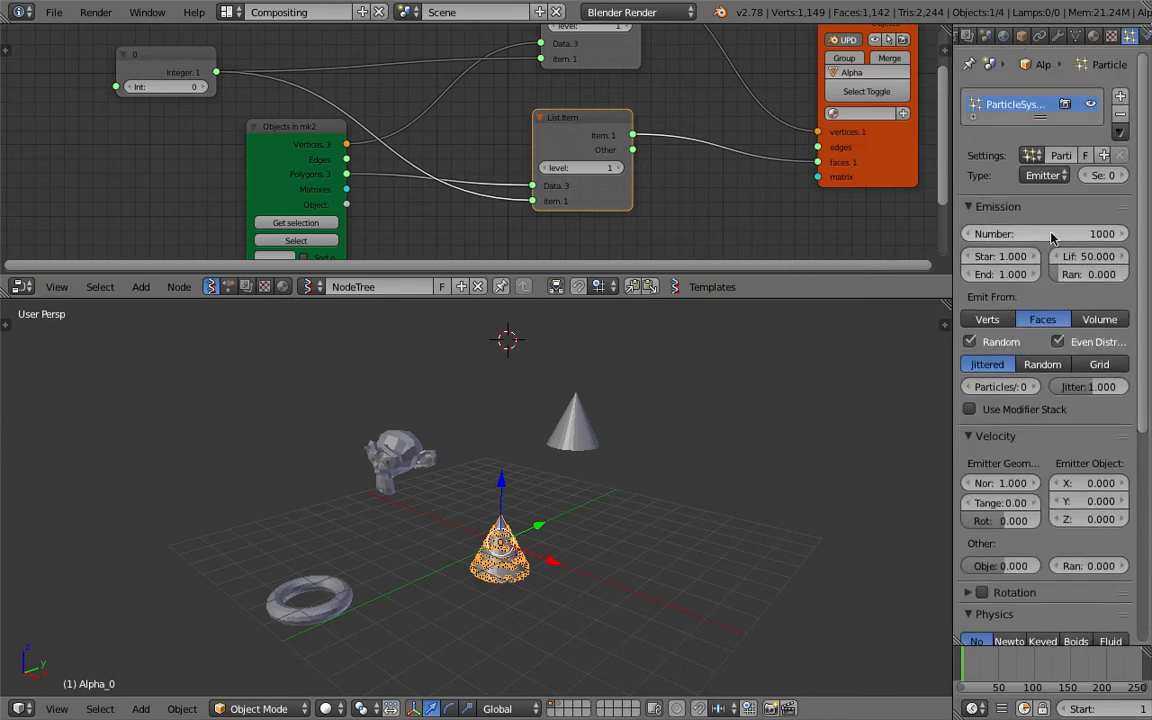
pyautogui.moveTo(952, 302); pyautogui.dragTo(871, 302)
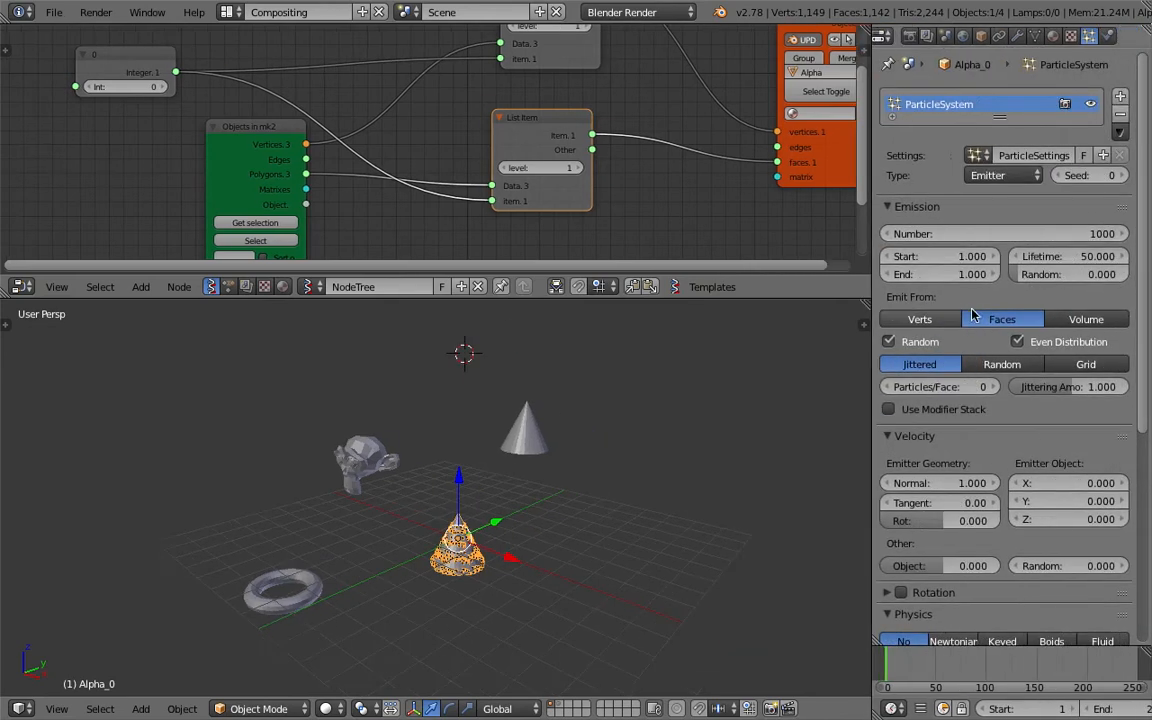
pyautogui.scroll(2, 597, 537)
pyautogui.scroll(4, 597, 535)
pyautogui.moveTo(597, 535); pyautogui.dragTo(624, 501, button='middle')
pyautogui.scroll(-6, 1036, 710)
pyautogui.scroll(-2, 1041, 710)
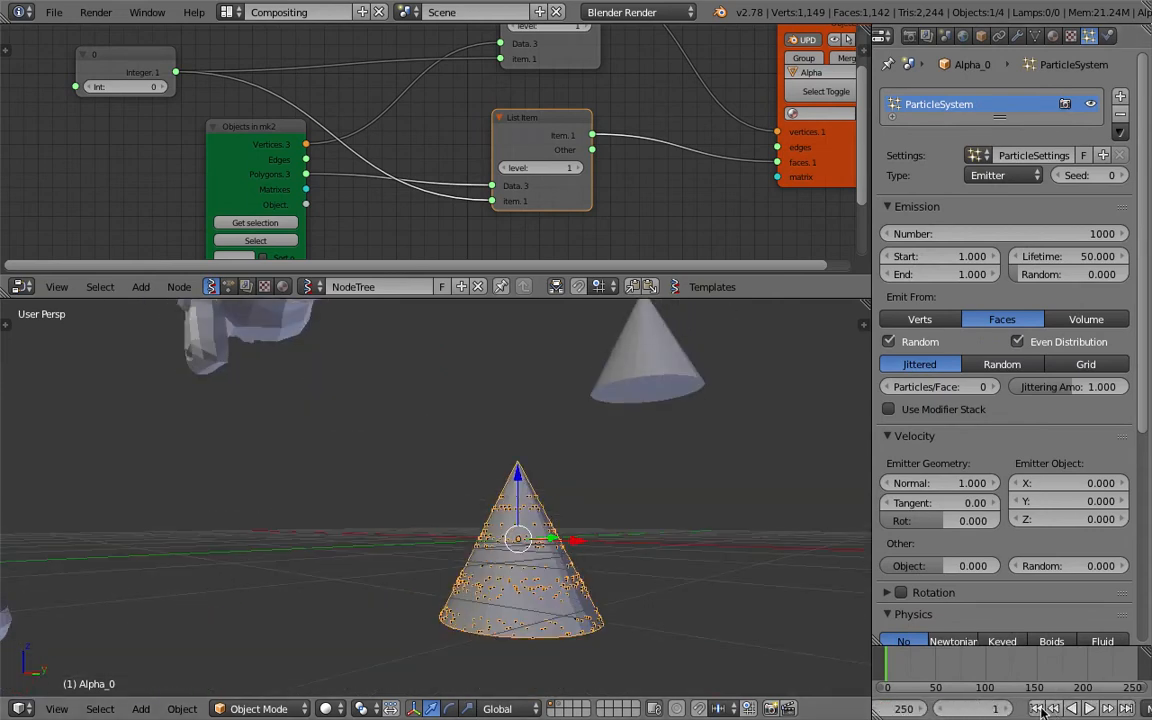
# Play the animation up to frame 9, switch the 3D view to wireframe and save the file.
pyautogui.click(1090, 710)
pyautogui.moveTo(545, 580); pyautogui.dragTo(527, 484, button='middle')
pyautogui.press('z')
pyautogui.scroll(-1, 540, 603)
pyautogui.hotkey('ctrl', 's')
pyautogui.click(540, 602)
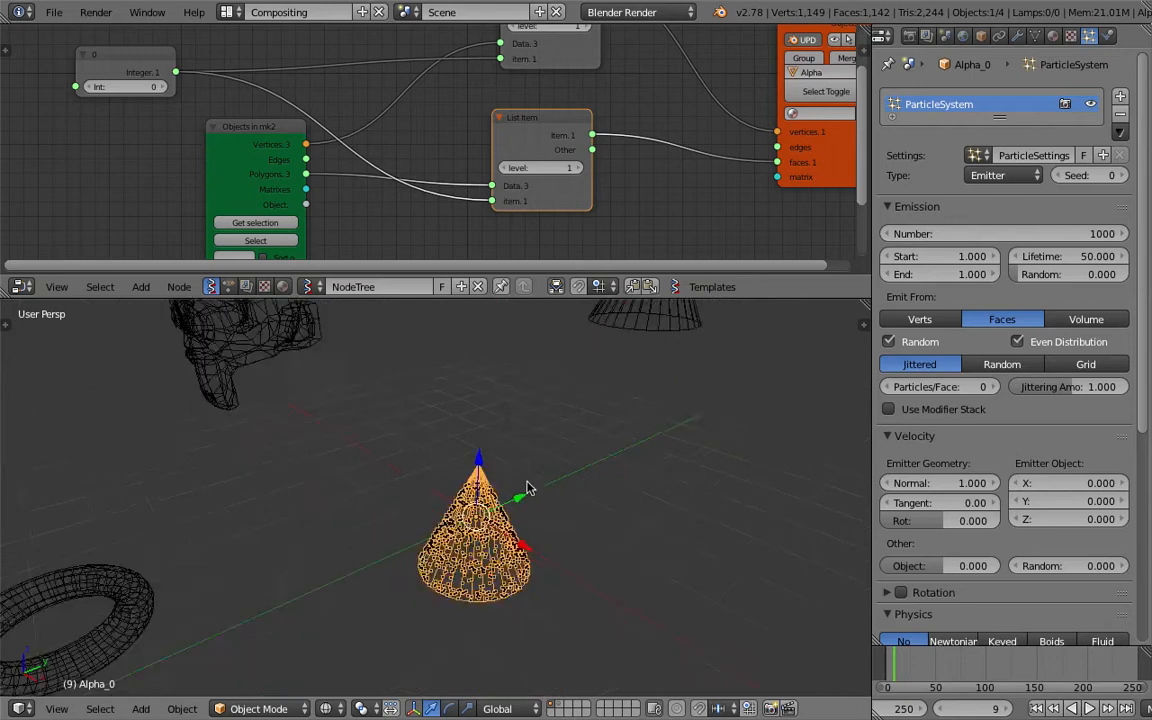
pyautogui.scroll(2, 527, 484)
# Step the Integer node through 1 and 2 and switch the 3D view back to solid shading.
pyautogui.moveTo(237, 172); pyautogui.dragTo(265, 171, button='middle')
pyautogui.click(192, 87)
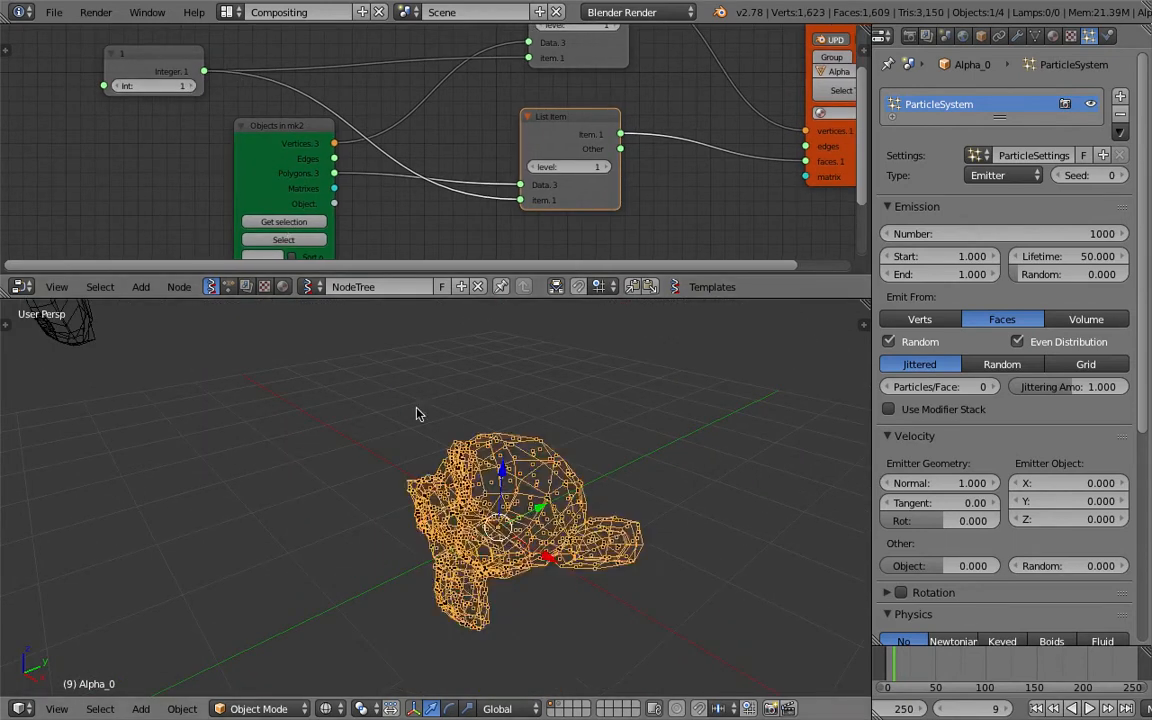
pyautogui.moveTo(417, 411); pyautogui.dragTo(455, 409, button='middle')
pyautogui.press('z')
pyautogui.click(192, 86)
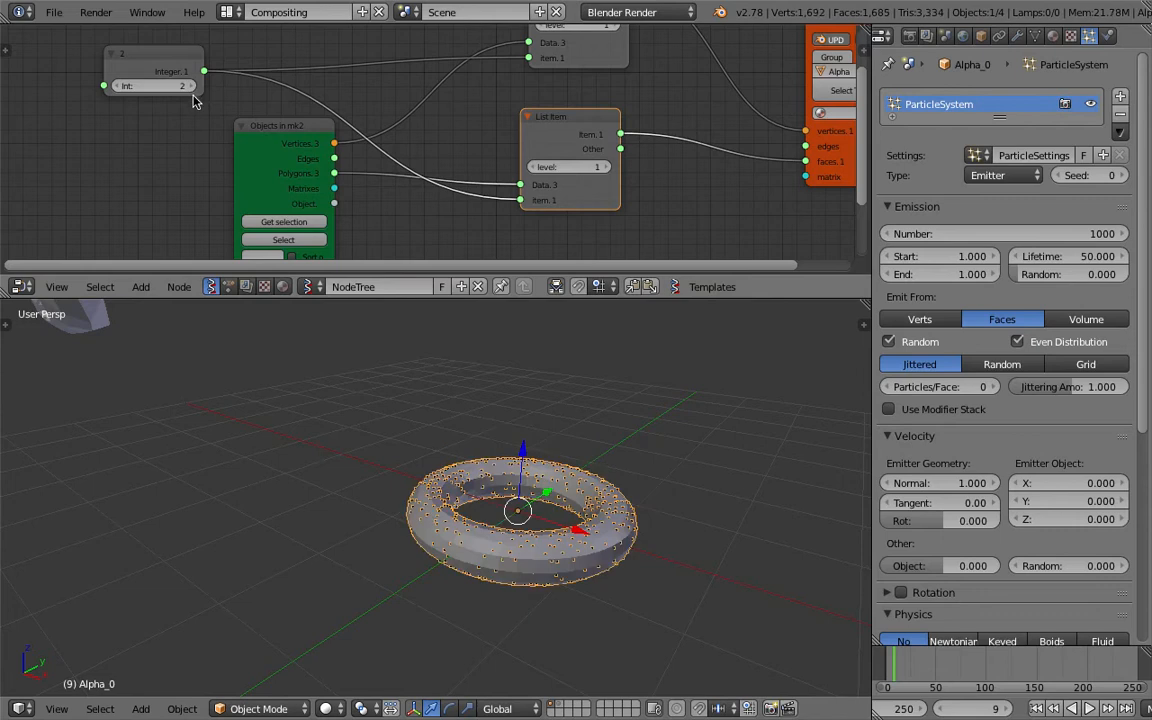
# Save the file and cycle the Integer node up to 3 and back to 0, examining the particles on the generated mesh.
pyautogui.click(117, 86)
pyautogui.click(117, 86)
pyautogui.moveTo(620, 500); pyautogui.dragTo(566, 538, button='middle')
pyautogui.hotkey('ctrl', 's')
pyautogui.click(512, 487)
pyautogui.click(188, 85)
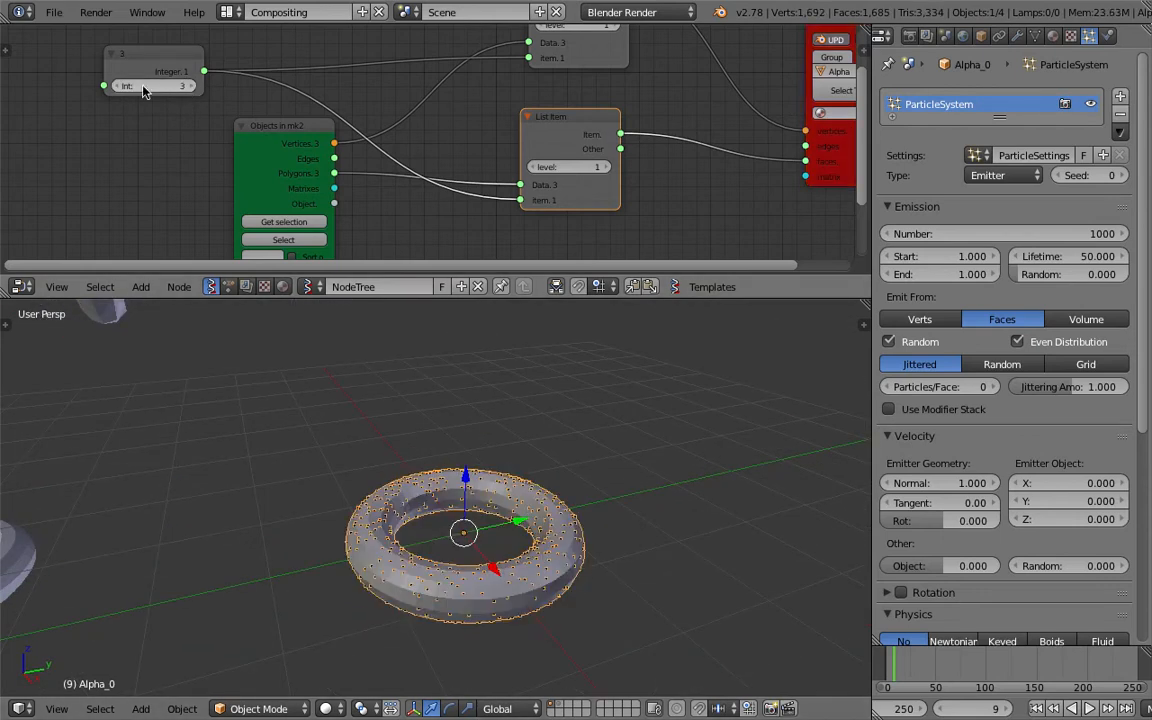
pyautogui.click(117, 87)
pyautogui.click(117, 87)
pyautogui.click(117, 87)
pyautogui.moveTo(506, 448); pyautogui.dragTo(540, 418, button='middle')
pyautogui.scroll(-1, 537, 428)
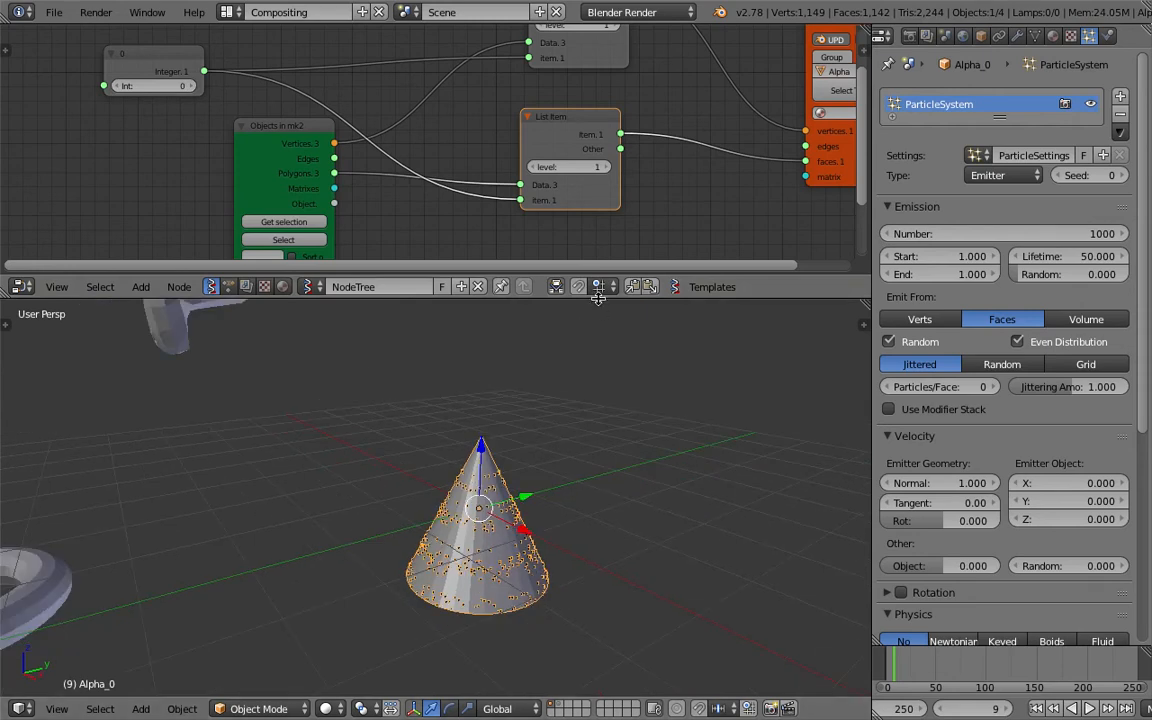
# Make the node editor slightly taller, save the file and add a text object to the scene.
pyautogui.moveTo(597, 299); pyautogui.dragTo(597, 309)
pyautogui.scroll(-5, 552, 486)
pyautogui.hotkey('ctrl', 's')
pyautogui.click(537, 488)
pyautogui.keyDown('shift'); pyautogui.moveTo(628, 482); pyautogui.dragTo(591, 472, button='middle'); pyautogui.keyUp('shift')
pyautogui.hotkey('shift', 'a')
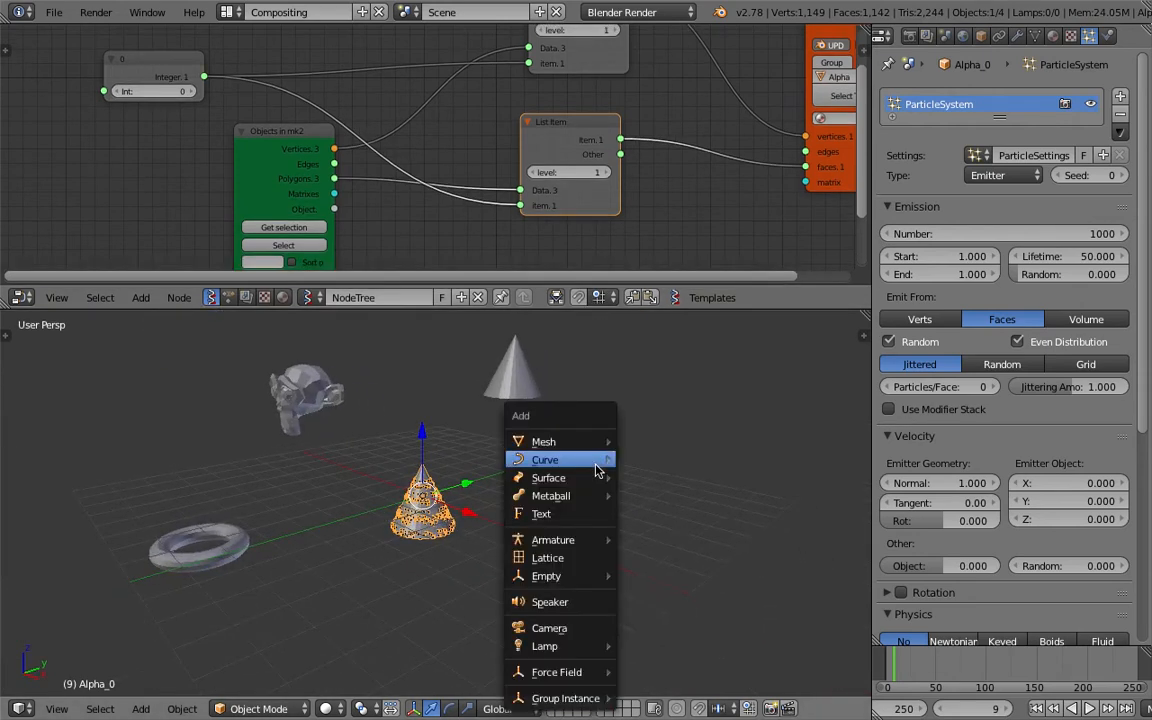
pyautogui.click(580, 516)
# Move the text object beside the generated cone, to about X 1.98, Y 1.31, Z -2.24.
pyautogui.press('g')
pyautogui.click(616, 499)
pyautogui.scroll(-9, 603, 500)
pyautogui.press('g')
pyautogui.click(518, 501)
pyautogui.scroll(10, 519, 501)
pyautogui.press('g')
pyautogui.click(571, 517)
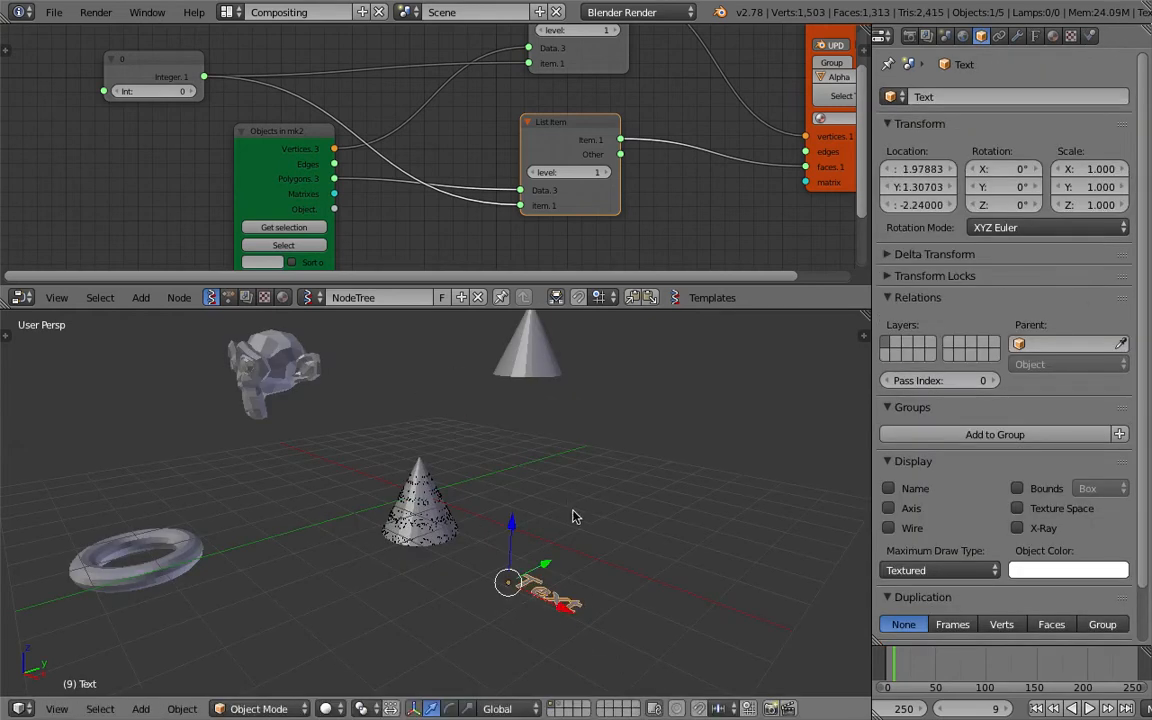
# Scale the text object to about 2.06 and move it farther from the cone, to about X 3.26, Y 2.17, Z -2.39.
pyautogui.press('s')
pyautogui.click(642, 537)
pyautogui.moveTo(643, 532); pyautogui.dragTo(585, 482, button='middle')
pyautogui.press('g')
pyautogui.click(662, 518)
pyautogui.scroll(1, 605, 527)
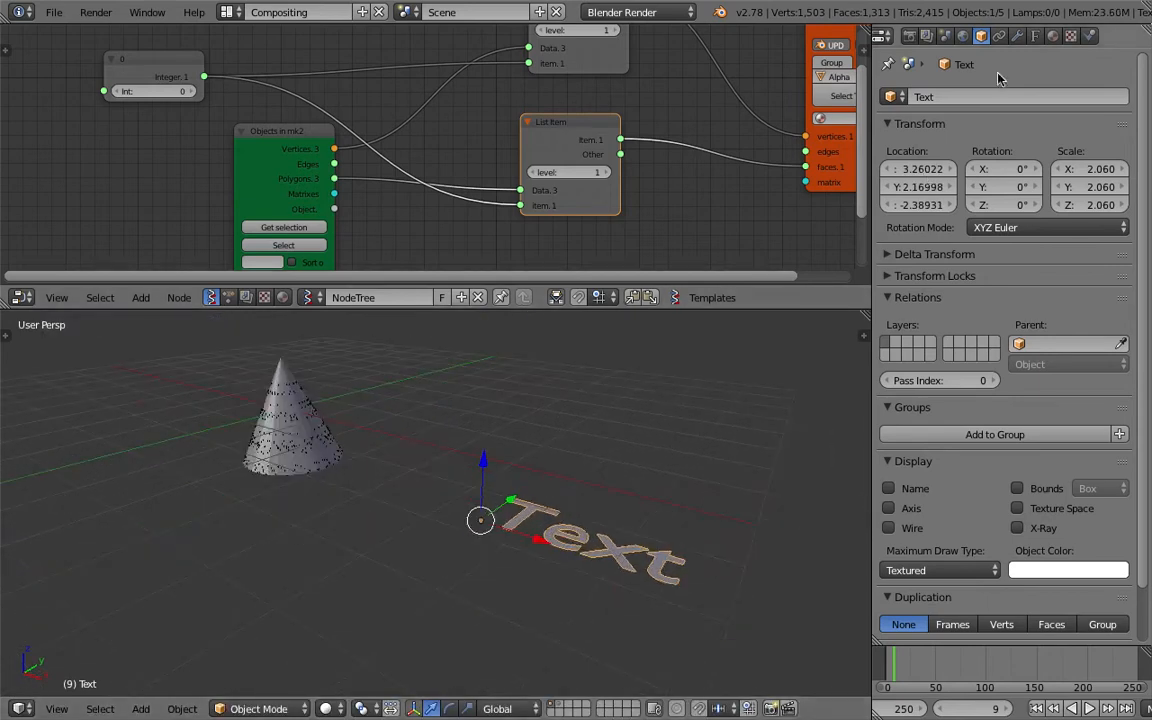
# Give the text an extrude of 0.054 and a bevel depth of 0.001, save the file and switch to wireframe shading.
pyautogui.click(1035, 40)
pyautogui.moveTo(940, 343); pyautogui.dragTo(962, 343)
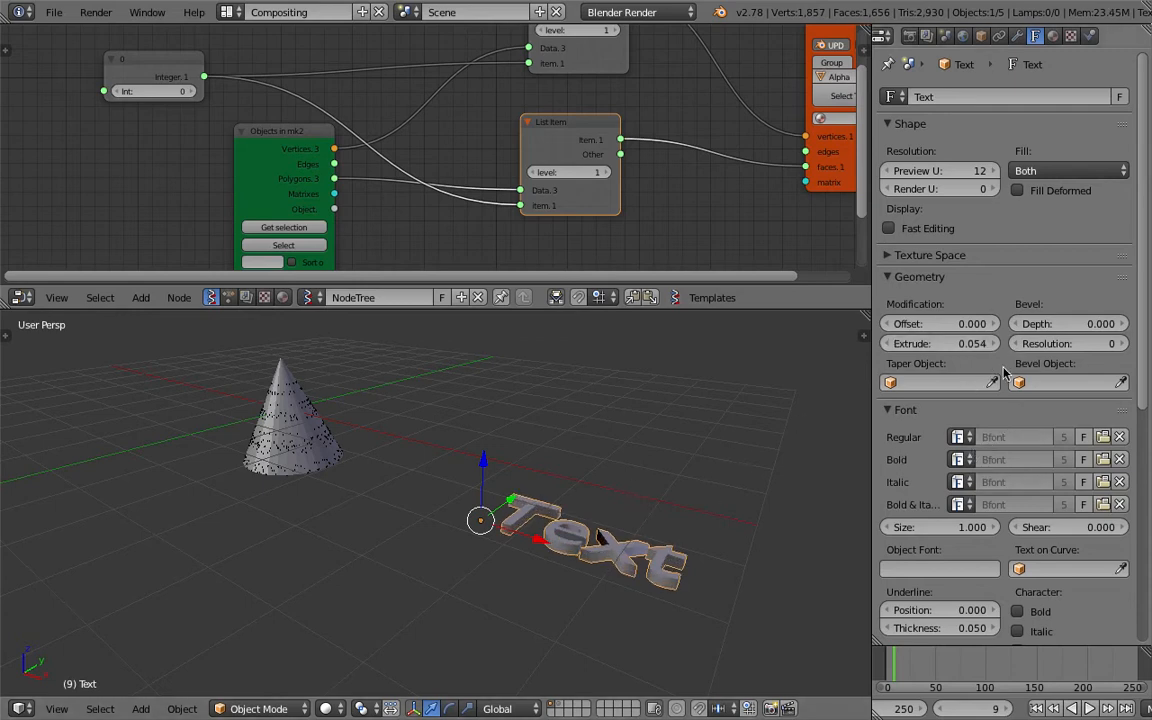
pyautogui.moveTo(1068, 323); pyautogui.dragTo(1072, 323)
pyautogui.hotkey('ctrl', 's')
pyautogui.click(694, 489)
pyautogui.keyDown('shift'); pyautogui.moveTo(671, 471); pyautogui.dragTo(650, 445, button='middle'); pyautogui.keyUp('shift')
pyautogui.scroll(4, 664, 469)
pyautogui.press('z')
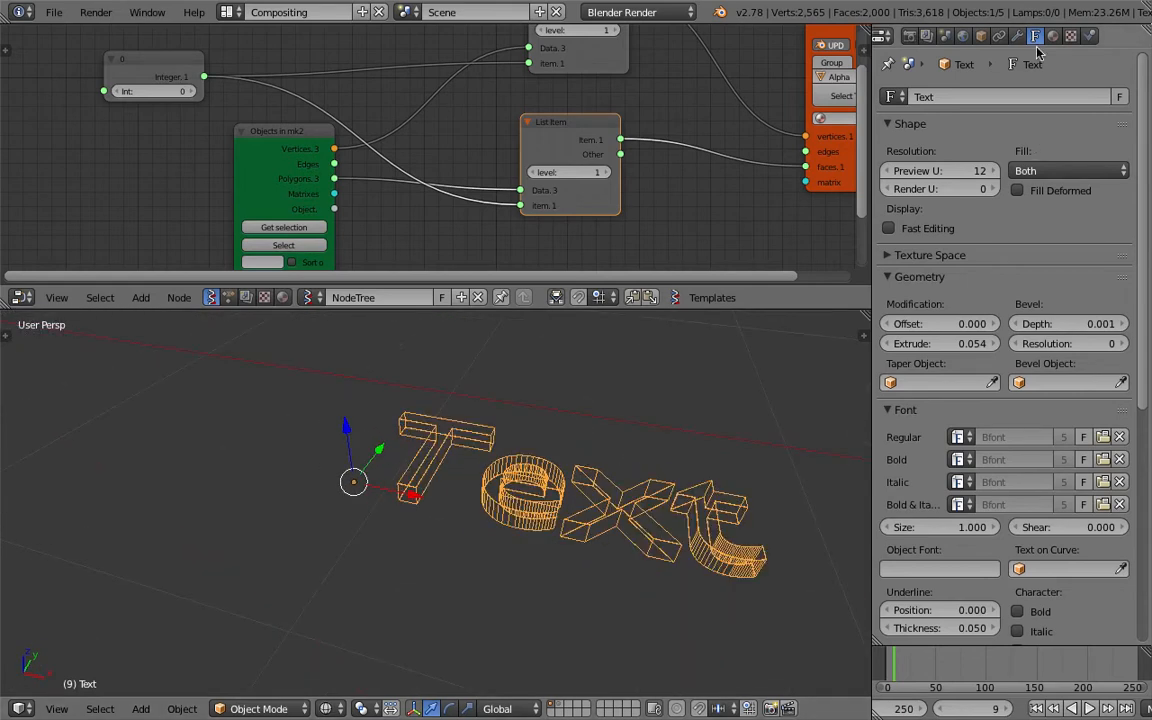
# Add a Remesh modifier to the text with octree depth 5 and turn off Remove Disconnected Pieces.
pyautogui.click(1017, 36)
pyautogui.click(975, 97)
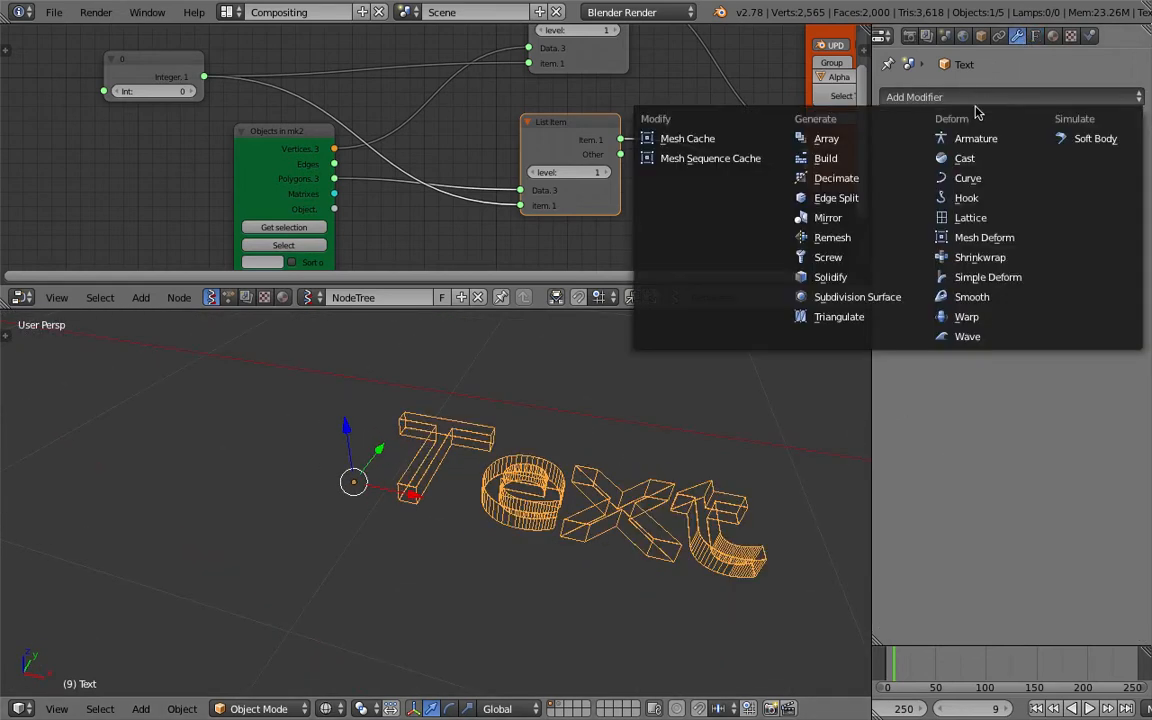
pyautogui.click(880, 238)
pyautogui.click(1004, 201)
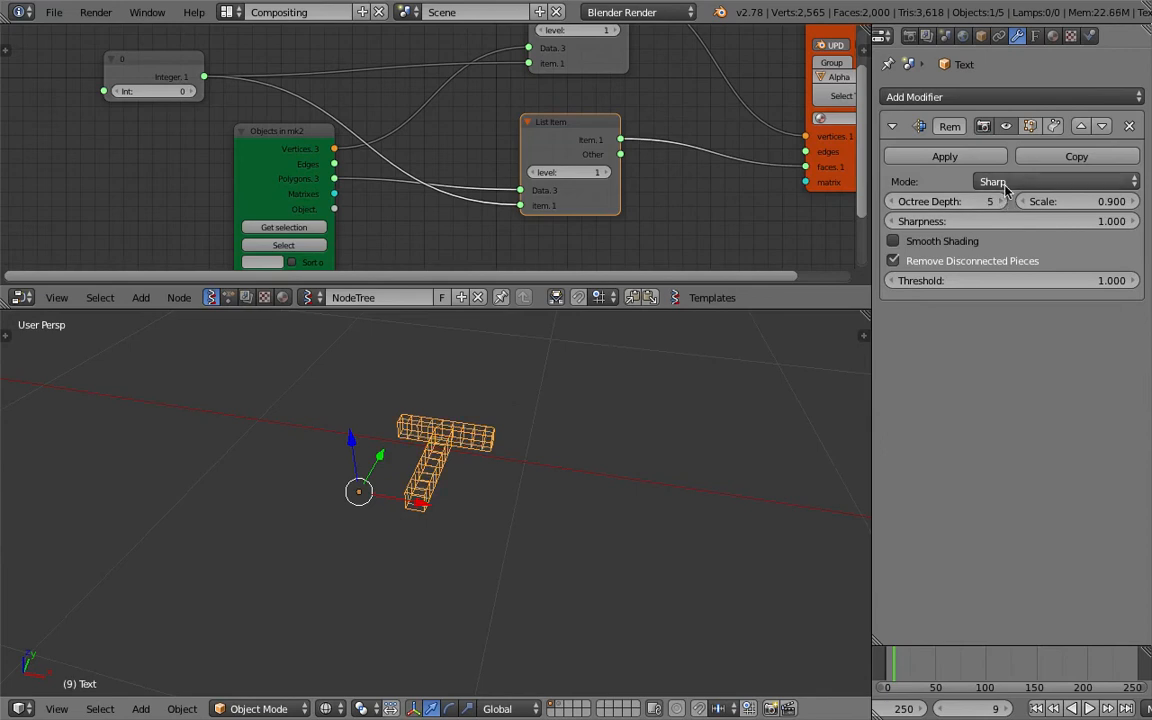
pyautogui.click(933, 264)
# Save the file and set the Remesh octree depth to 6 for the text.
pyautogui.moveTo(558, 442); pyautogui.dragTo(439, 479, button='middle')
pyautogui.scroll(3, 439, 479)
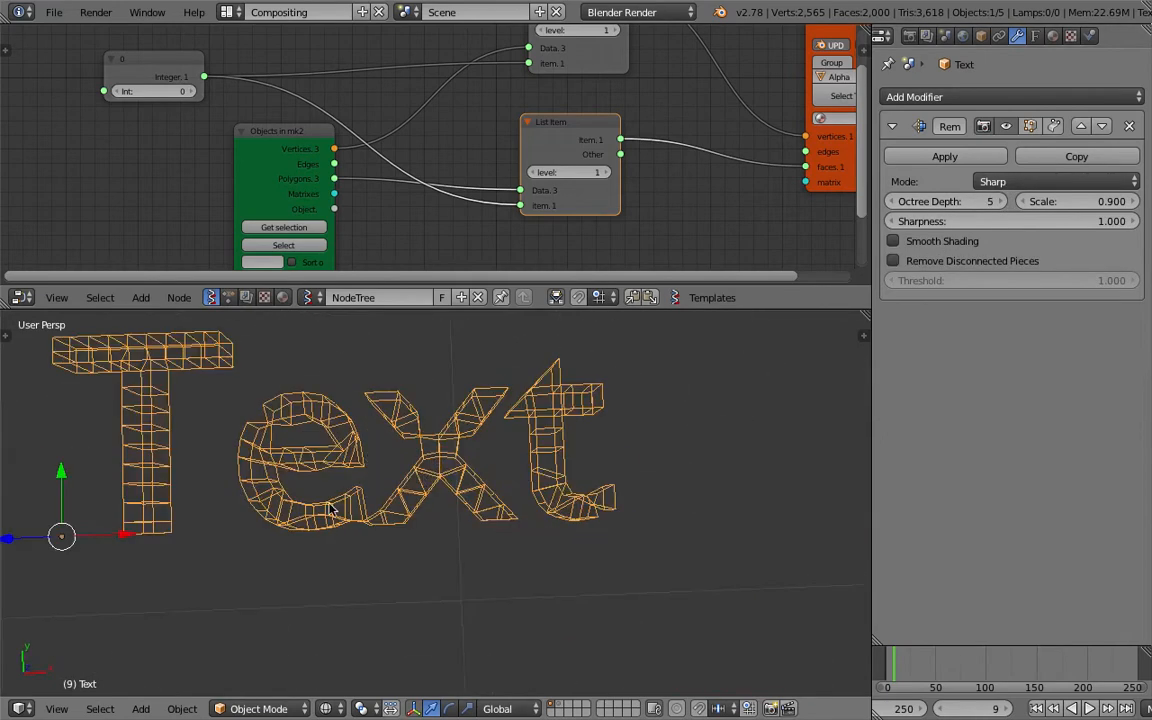
pyautogui.keyDown('shift'); pyautogui.moveTo(366, 422); pyautogui.dragTo(426, 449, button='middle'); pyautogui.keyUp('shift')
pyautogui.hotkey('ctrl', 's')
pyautogui.click(322, 452)
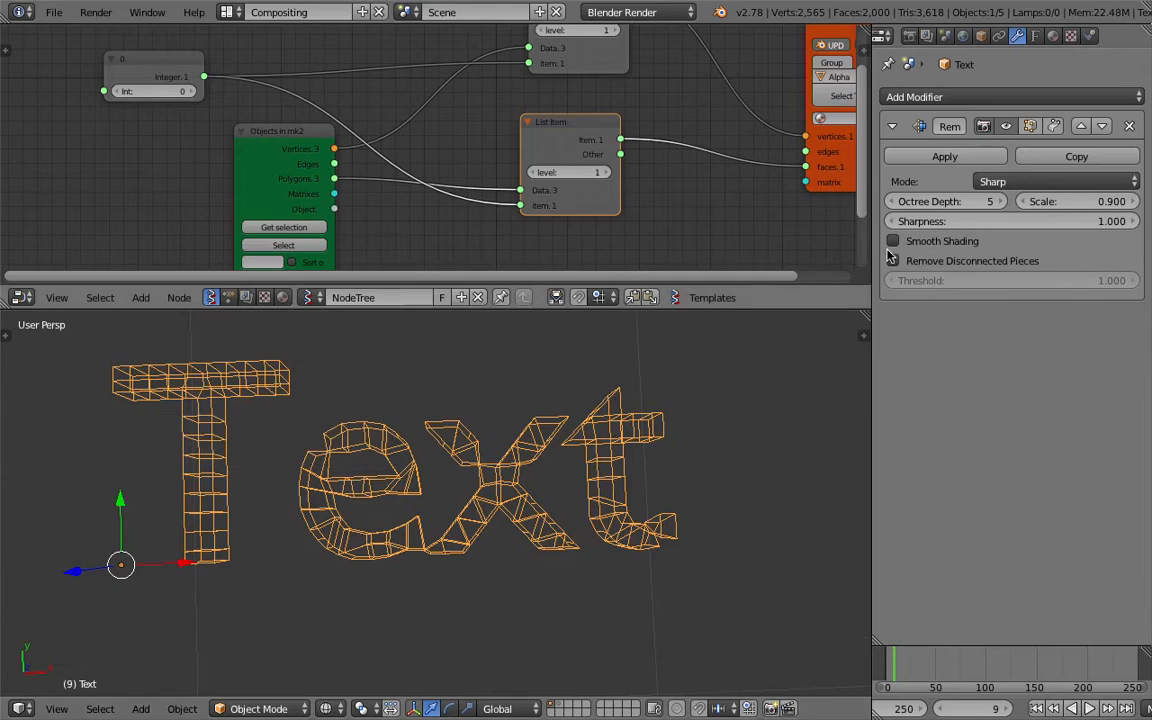
pyautogui.click(1001, 204)
# Select the source cone, monkey and torus together with the text object, keeping the text active.
pyautogui.moveTo(537, 431); pyautogui.dragTo(517, 424, button='middle')
pyautogui.scroll(-2, 390, 457)
pyautogui.keyDown('shift'); pyautogui.moveTo(388, 460); pyautogui.dragTo(440, 458, button='middle'); pyautogui.keyUp('shift')
pyautogui.moveTo(440, 458); pyautogui.dragTo(552, 363, button='middle')
pyautogui.scroll(-2, 398, 370)
pyautogui.moveTo(303, 159); pyautogui.dragTo(281, 90, button='middle')
pyautogui.scroll(-8, 428, 408)
pyautogui.moveTo(440, 412); pyautogui.dragTo(450, 406, button='middle')
pyautogui.rightClick(449, 406)
pyautogui.keyDown('shift'); pyautogui.rightClick(350, 425); pyautogui.keyUp('shift')
pyautogui.keyDown('shift'); pyautogui.rightClick(321, 496); pyautogui.keyUp('shift')
pyautogui.scroll(2, 385, 468)
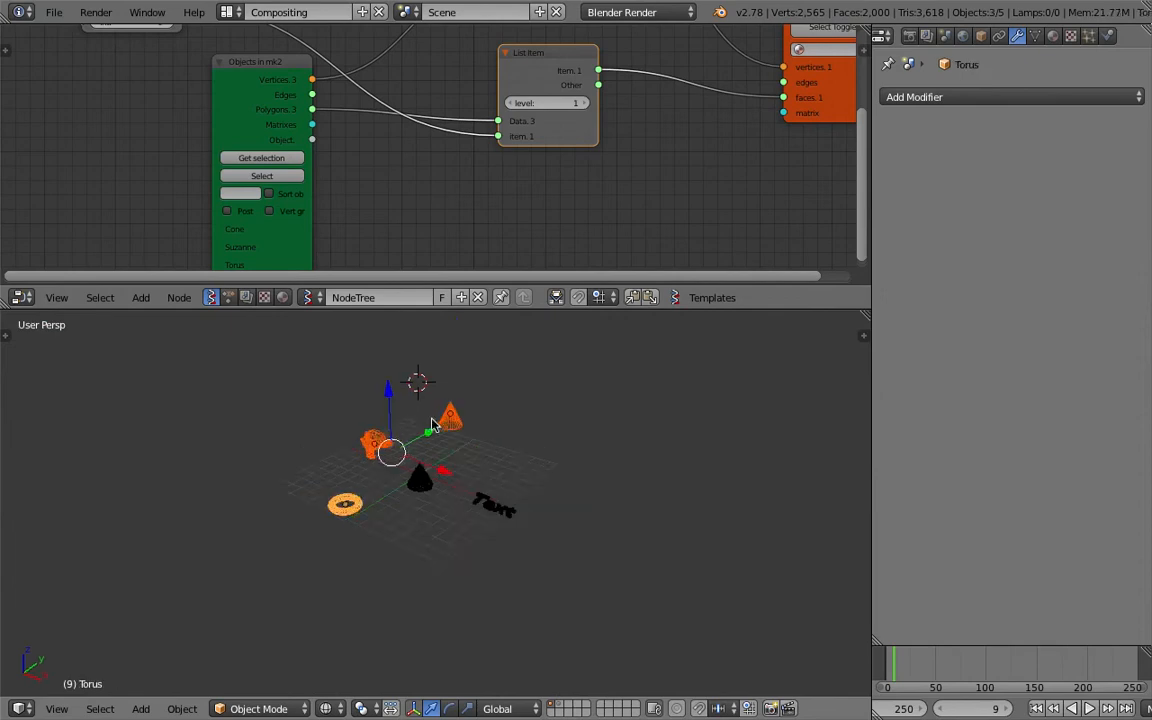
pyautogui.scroll(1, 385, 468)
pyautogui.keyDown('shift'); pyautogui.rightClick(522, 496); pyautogui.keyUp('shift')
pyautogui.scroll(3, 522, 496)
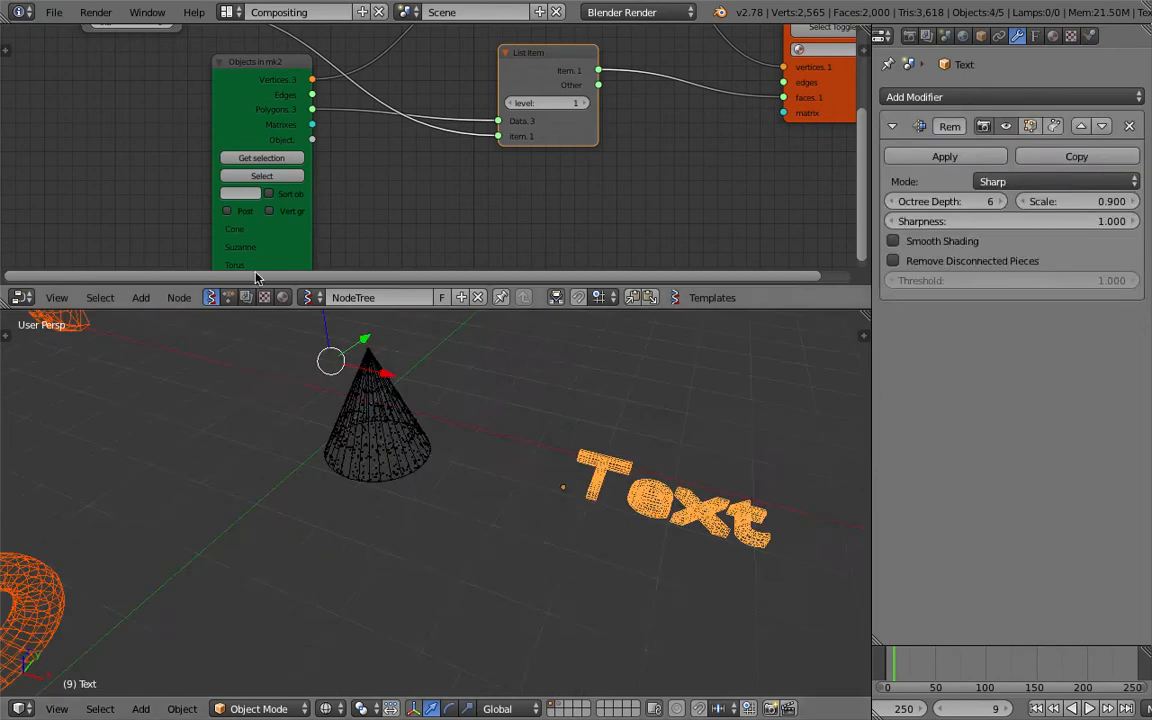
# Load the four selected objects into the Objects in mk2 node with Get selection.
pyautogui.click(250, 159)
pyautogui.moveTo(368, 229); pyautogui.dragTo(355, 216, button='middle')
pyautogui.scroll(6, 480, 430)
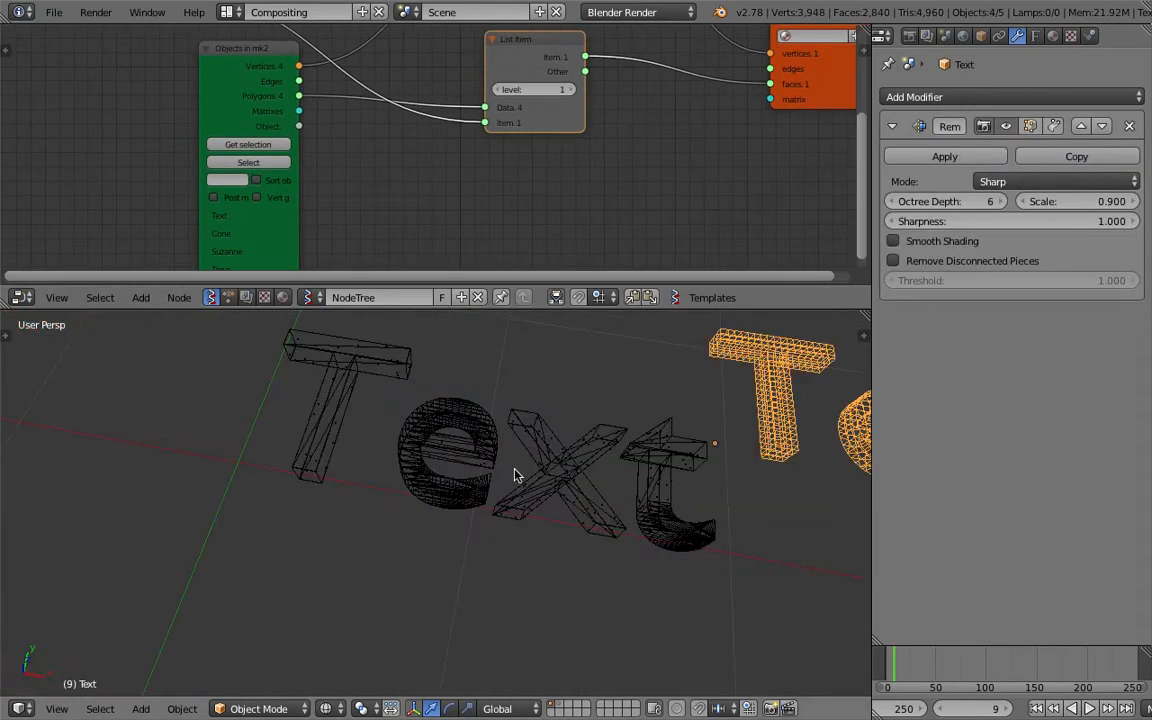
pyautogui.moveTo(524, 476); pyautogui.dragTo(507, 453, button='middle')
pyautogui.scroll(-1, 418, 192)
# Save the file and enable Post modifiers on the Objects in mk2 node.
pyautogui.moveTo(417, 194); pyautogui.dragTo(411, 187, button='middle')
pyautogui.hotkey('ctrl', 's')
pyautogui.click(404, 178)
pyautogui.click(252, 184)
# Select the generated text mesh Alpha_0 and examine its remeshed faces and particles up close.
pyautogui.moveTo(576, 473)
pyautogui.mouseDown(button='middle')
pyautogui.moveTo(599, 484)
pyautogui.moveTo(560, 486)
pyautogui.mouseUp(button='middle')
pyautogui.rightClick(600, 484)
pyautogui.scroll(-4, 601, 484)
pyautogui.scroll(7, 560, 486)
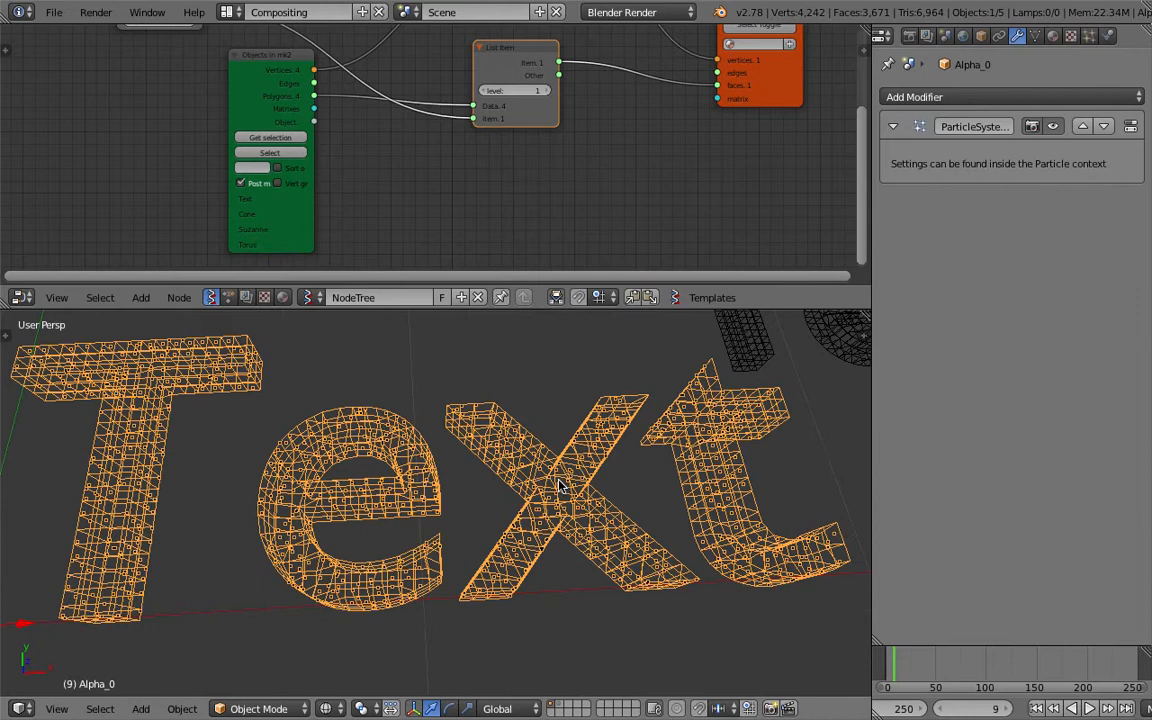
pyautogui.scroll(-7, 560, 486)
# Select the source text object and move it clear of the generated text mesh.
pyautogui.rightClick(526, 407)
pyautogui.press('g')
pyautogui.click(455, 420)
pyautogui.scroll(4, 455, 422)
pyautogui.moveTo(382, 458); pyautogui.dragTo(458, 520, button='middle')
pyautogui.press('g')
pyautogui.click(430, 498)
pyautogui.scroll(-4, 432, 498)
pyautogui.scroll(-1, 420, 496)
# Save the file and select the generated text mesh Alpha_0 again.
pyautogui.hotkey('ctrl', 's')
pyautogui.click(419, 499)
pyautogui.scroll(3, 458, 522)
pyautogui.rightClick(456, 522)
pyautogui.moveTo(404, 383); pyautogui.dragTo(427, 390, button='middle')
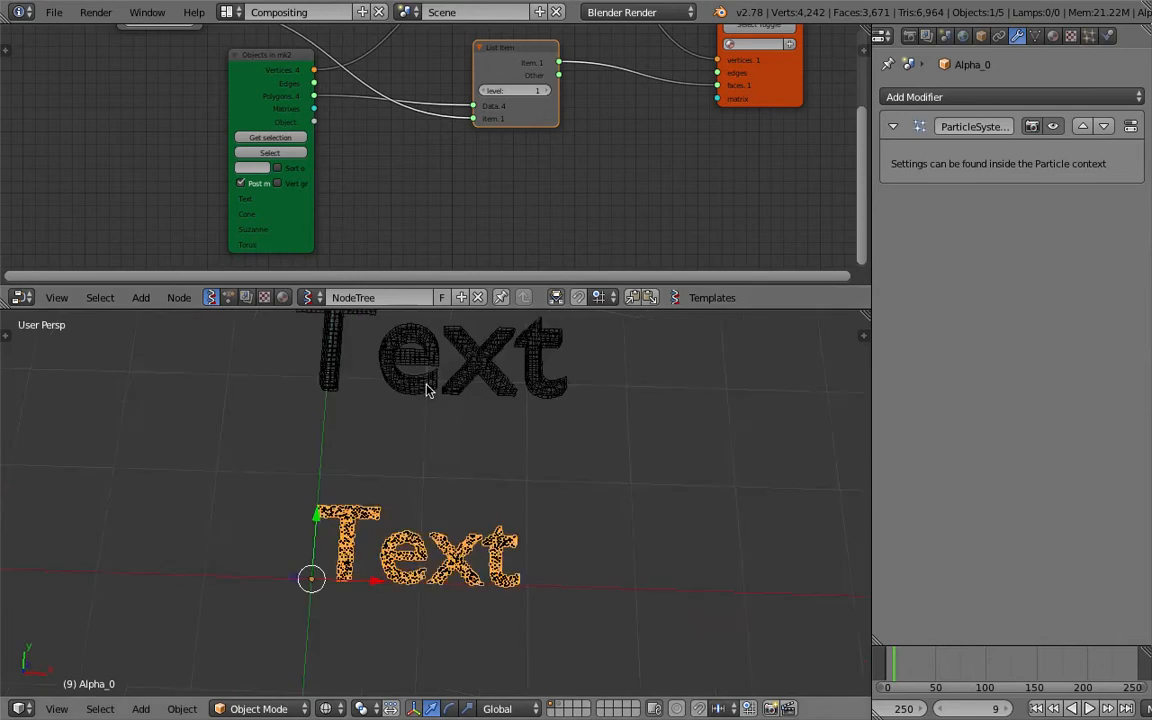
pyautogui.scroll(4, 427, 386)
# Cycle the Integer node up through the four object indices and back to 0, and save the file.
pyautogui.moveTo(282, 142); pyautogui.dragTo(301, 250, button='middle')
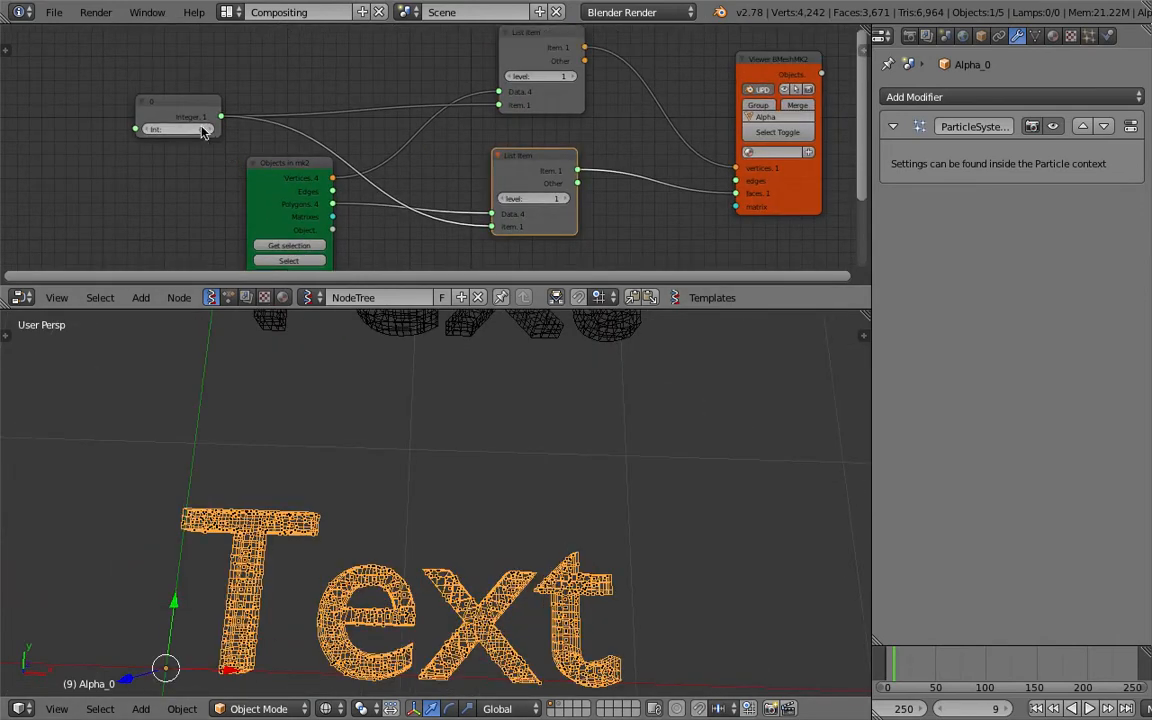
pyautogui.click(209, 131)
pyautogui.click(209, 131)
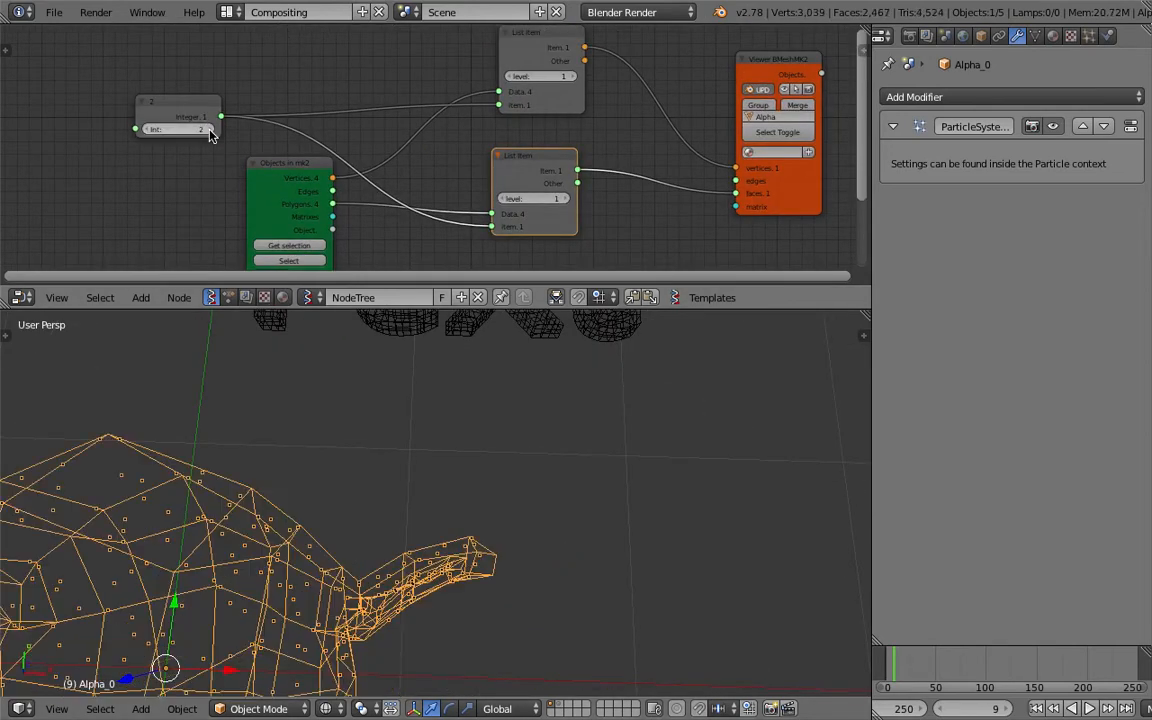
pyautogui.click(209, 131)
pyautogui.click(148, 130)
pyautogui.click(148, 130)
pyautogui.click(148, 130)
pyautogui.scroll(3, 440, 530)
pyautogui.scroll(3, 440, 531)
pyautogui.hotkey('ctrl', 's')
pyautogui.click(442, 531)
pyautogui.scroll(-8, 442, 531)
pyautogui.moveTo(442, 531); pyautogui.dragTo(455, 509, button='middle')
# Replace the source text's wording with BLENDER and return the timeline to the first frame.
pyautogui.rightClick(458, 420)
pyautogui.press('Tab')
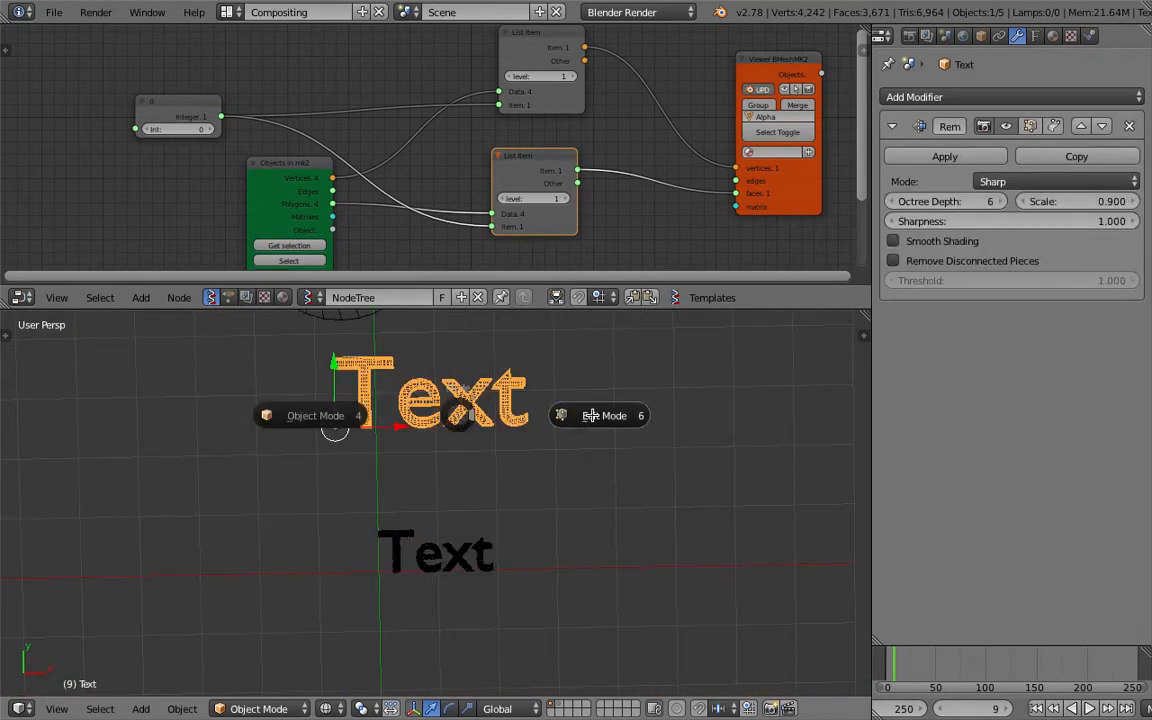
pyautogui.click(590, 413)
pyautogui.press('BackSpace')
pyautogui.press('BackSpace')
pyautogui.press('BackSpace')
pyautogui.press('BackSpace')
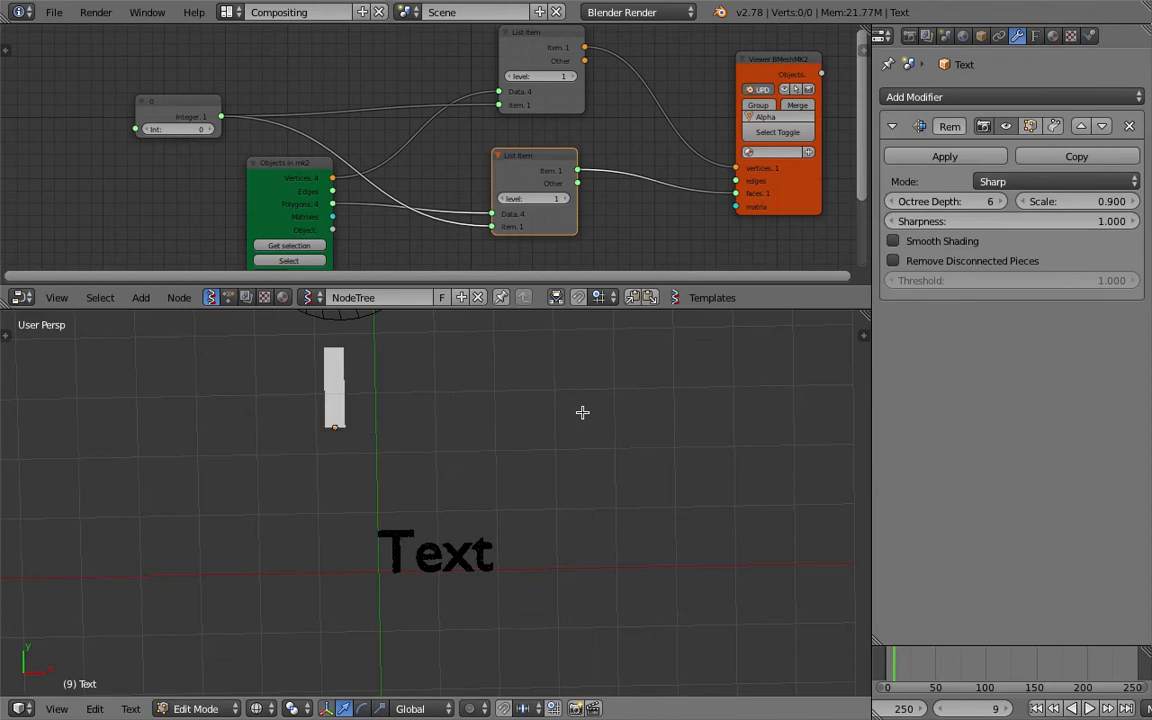
pyautogui.write('BLENDER')
pyautogui.press('Tab')
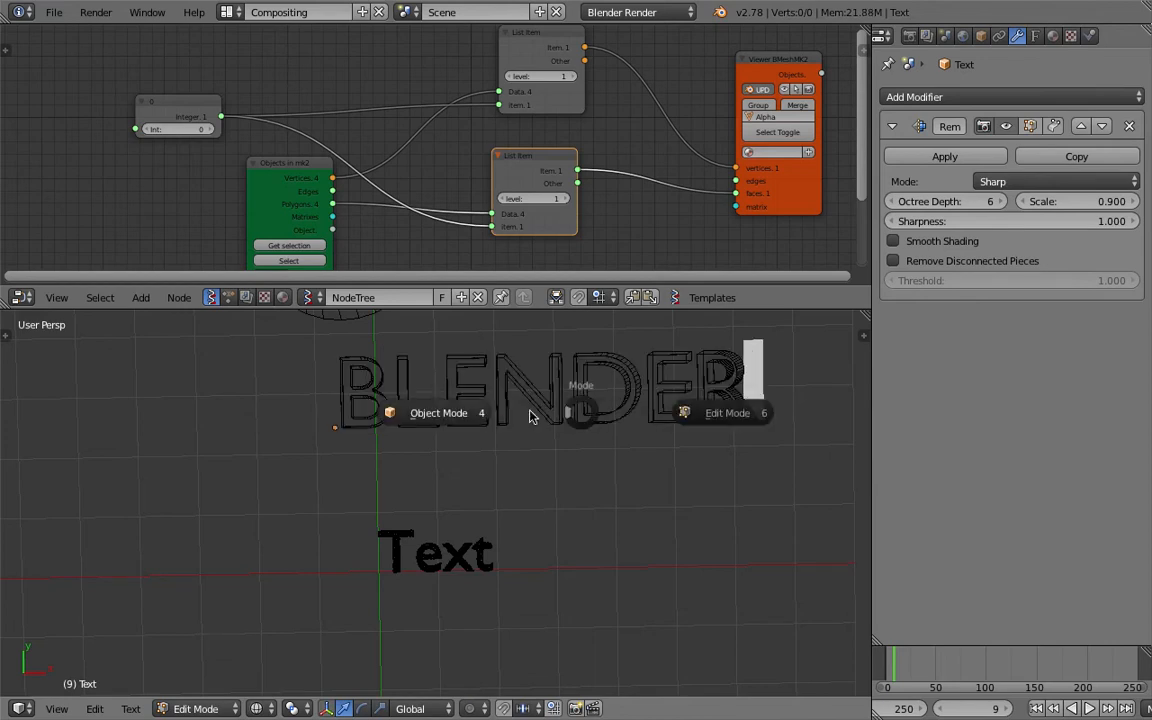
pyautogui.click(430, 411)
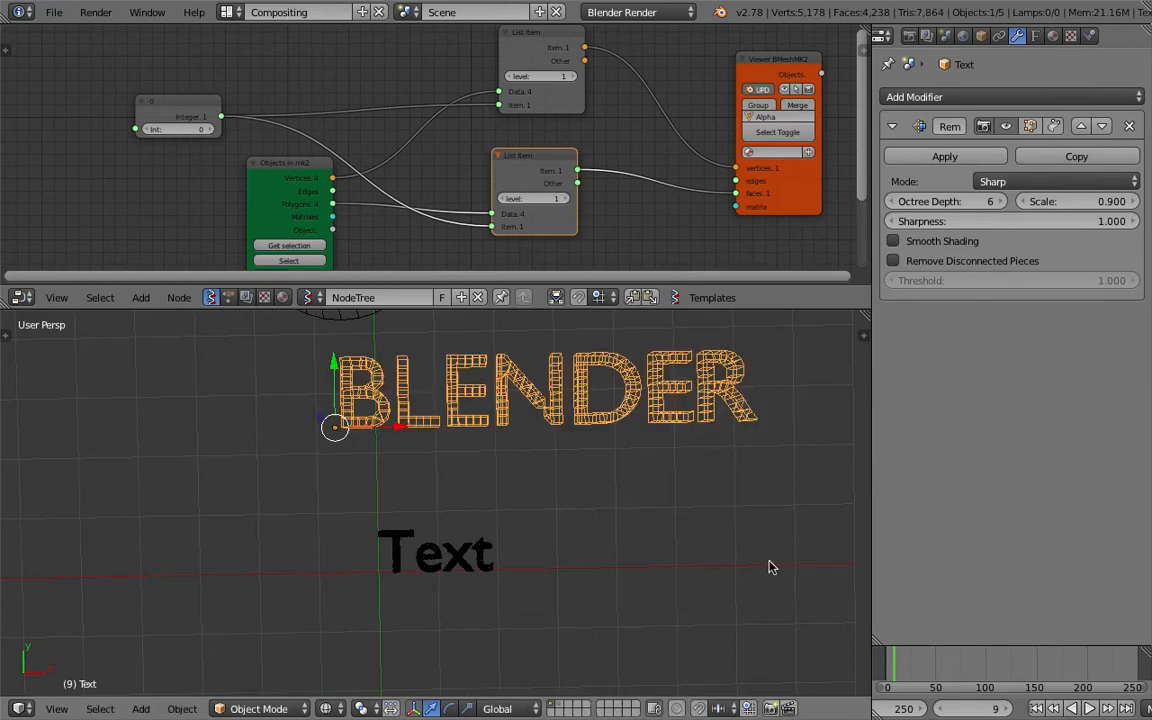
pyautogui.click(1037, 708)
pyautogui.keyDown('shift'); pyautogui.moveTo(554, 497); pyautogui.dragTo(540, 507, button='middle'); pyautogui.keyUp('shift')
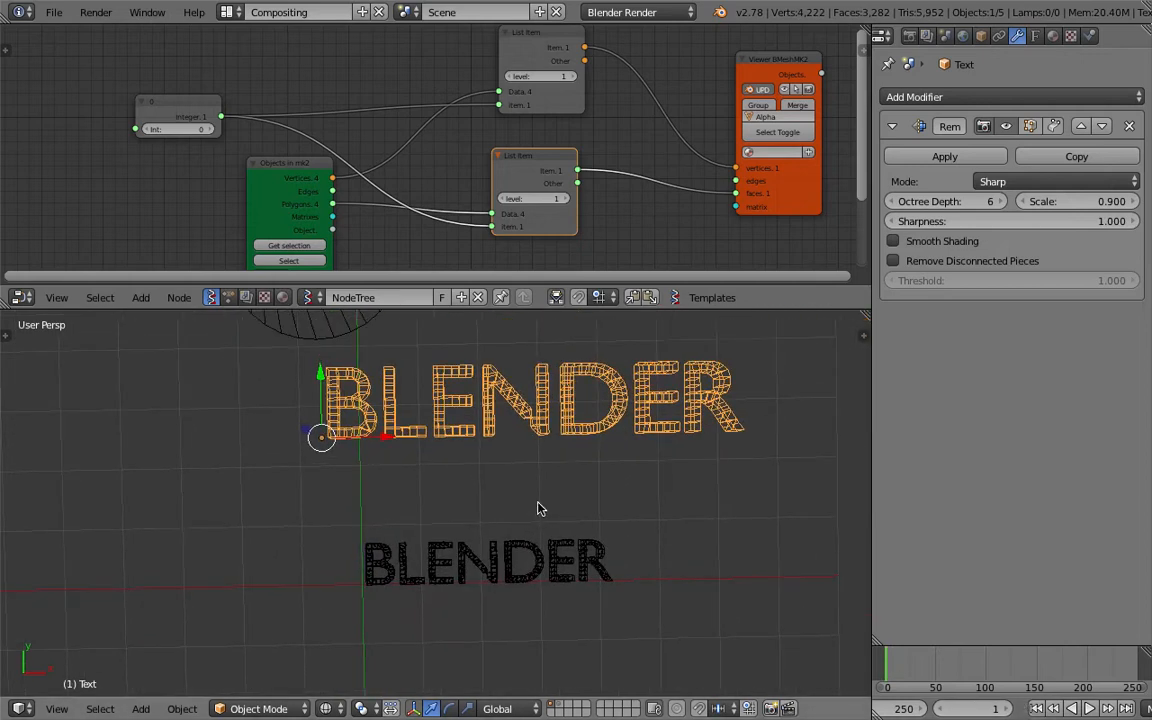
# Save the scene as a new incremented version of sverchok_particle_basic_001.blend.
pyautogui.click(53, 12)
pyautogui.click(134, 173)
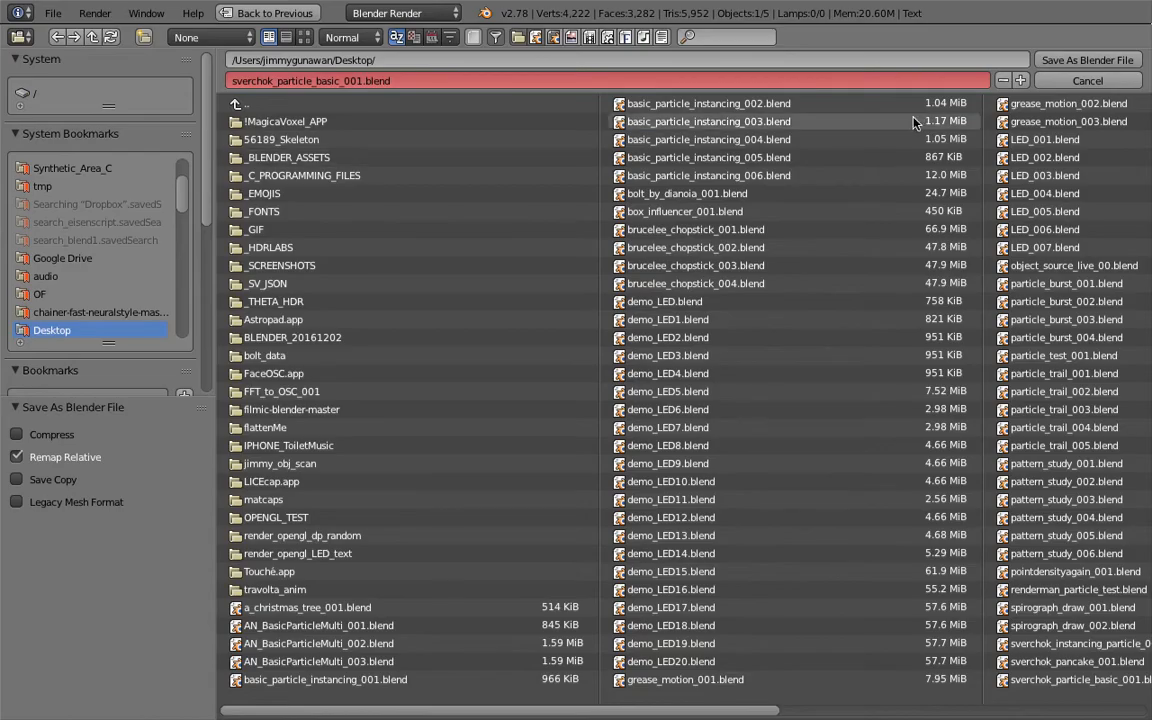
pyautogui.click(1025, 79)
pyautogui.click(1053, 62)
# Select the Objects in mk2 node, show its properties in a widened sidebar and enlarge the node editor.
pyautogui.moveTo(456, 91); pyautogui.dragTo(417, 90, button='middle')
pyautogui.moveTo(250, 172); pyautogui.dragTo(219, 178)
pyautogui.moveTo(294, 170); pyautogui.dragTo(195, 160, button='middle')
pyautogui.click(866, 44)
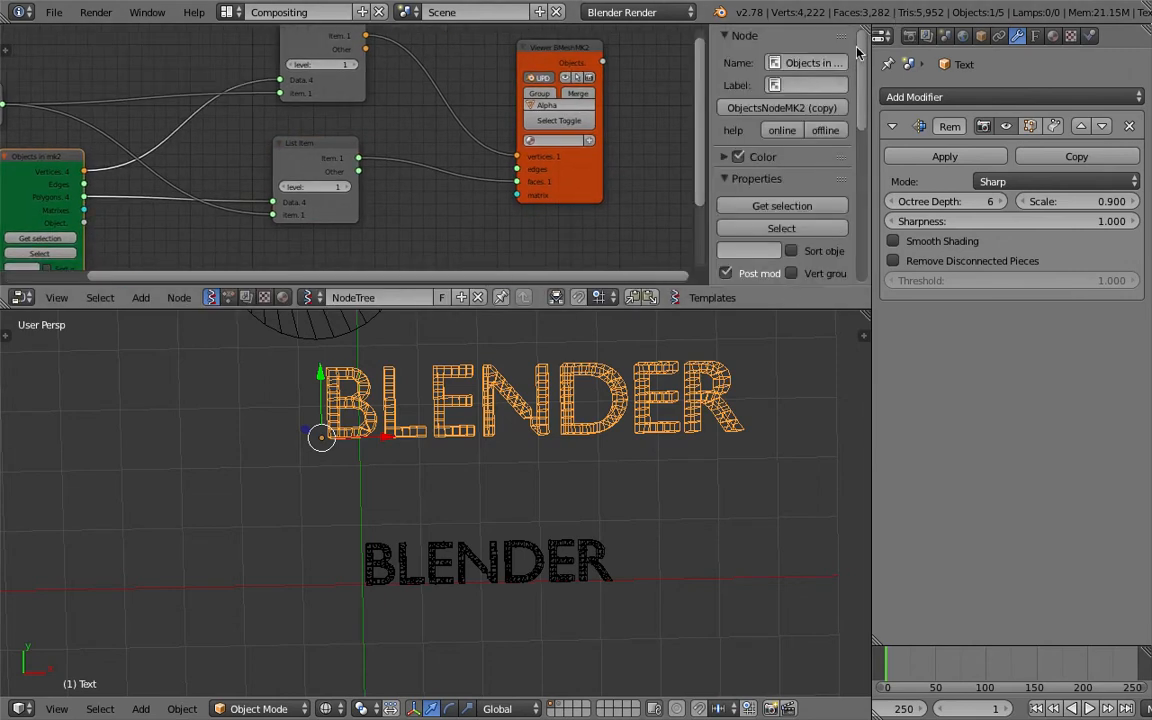
pyautogui.moveTo(800, 311); pyautogui.dragTo(792, 449)
pyautogui.scroll(-5, 788, 317)
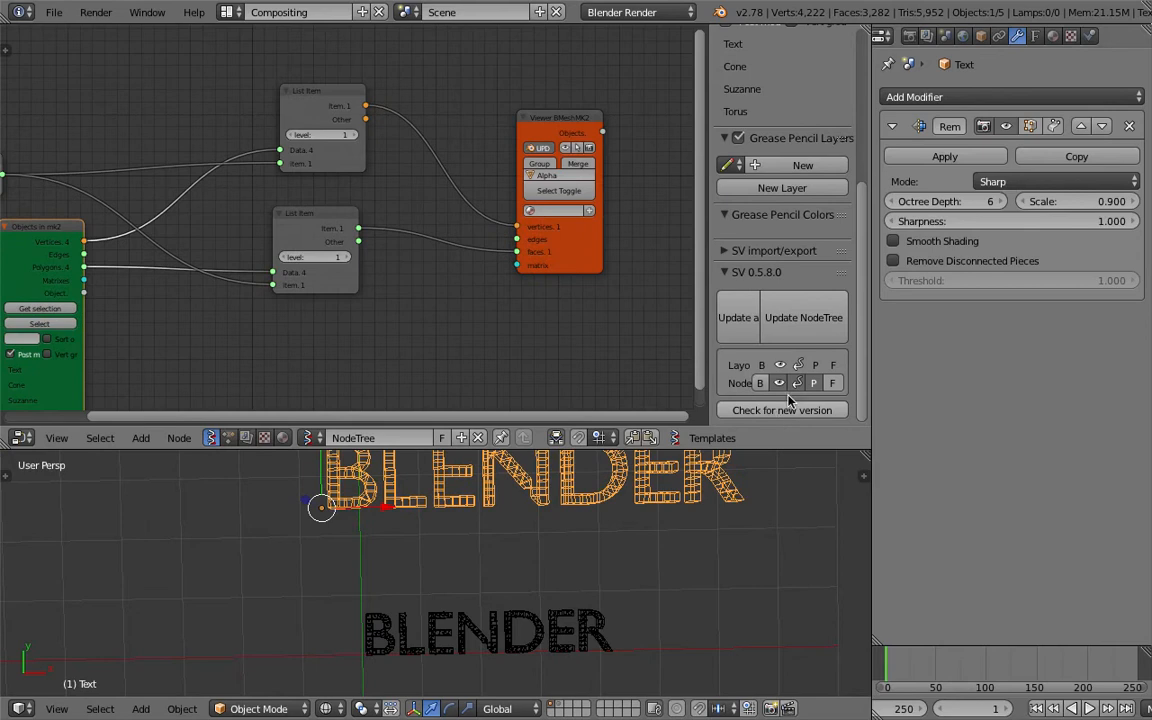
pyautogui.scroll(6, 780, 300)
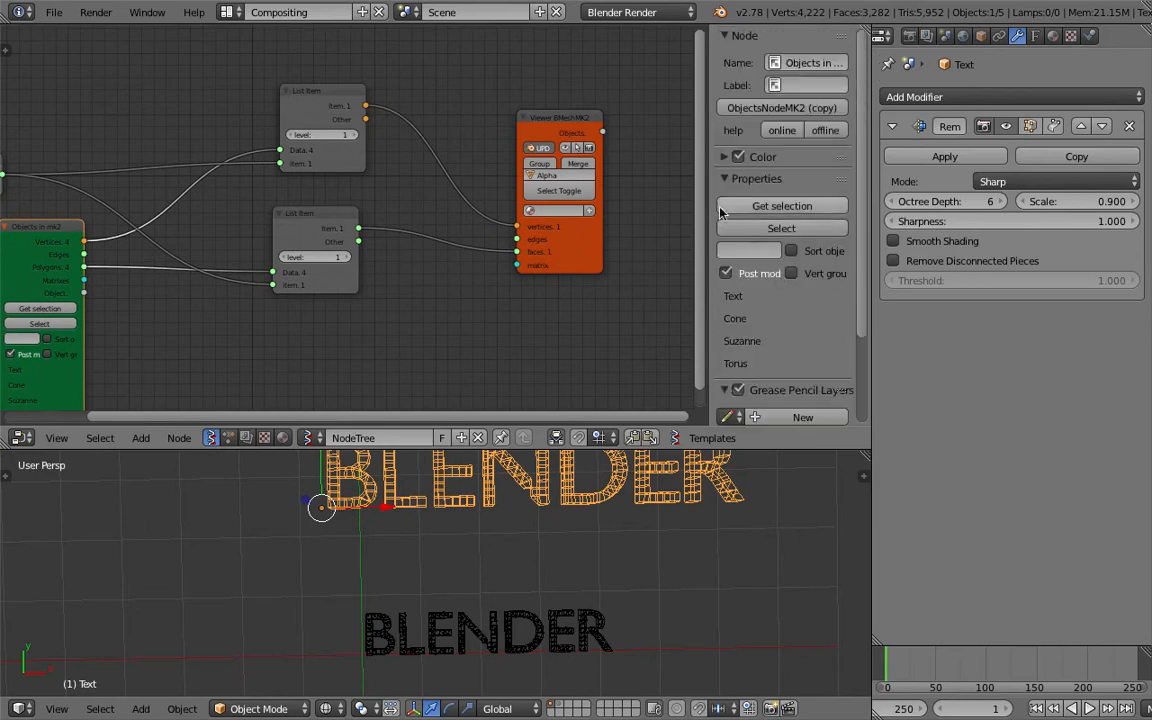
pyautogui.moveTo(707, 197); pyautogui.dragTo(630, 197)
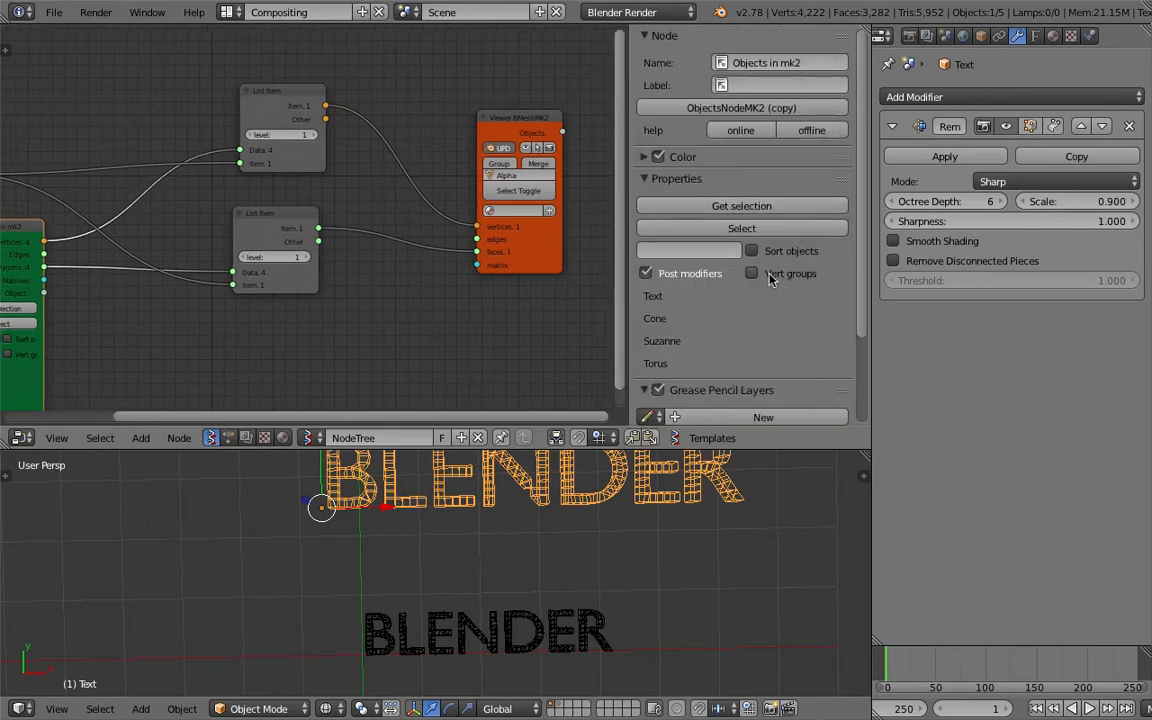
pyautogui.scroll(-1, 430, 208)
pyautogui.hotkey('ctrl', 's')
pyautogui.click(445, 234)
pyautogui.moveTo(445, 234); pyautogui.dragTo(524, 227, button='middle')
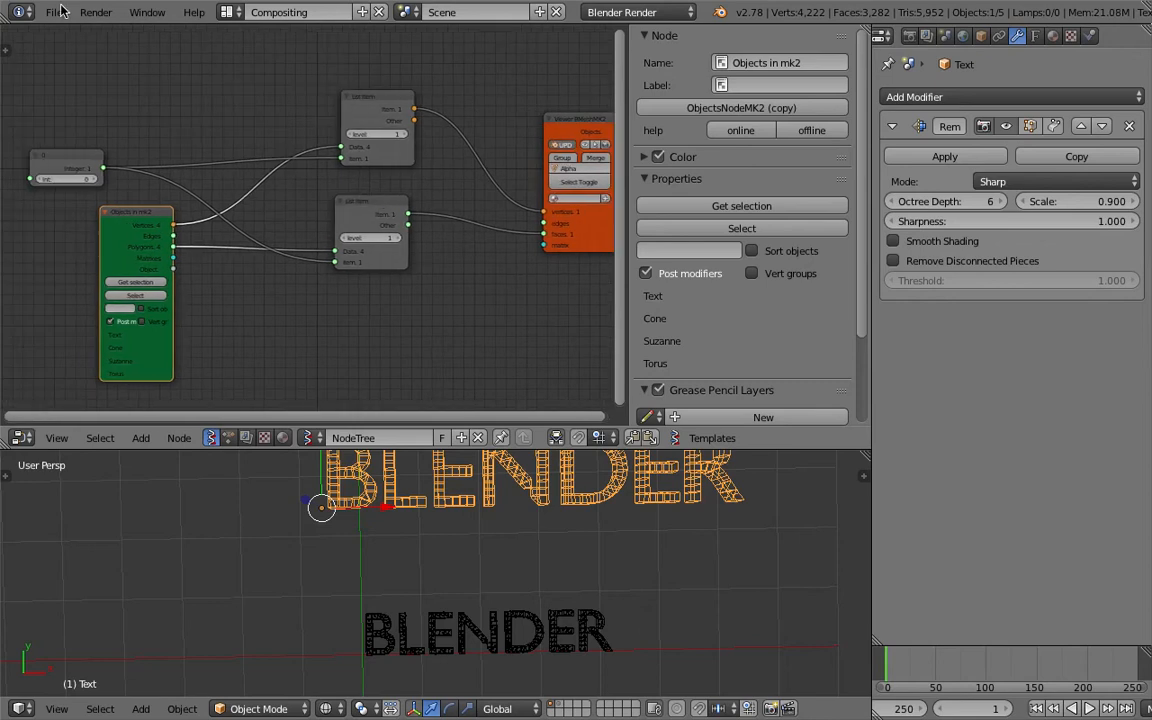
# Open the user preferences and search the add-ons for "sver".
pyautogui.click(50, 12)
pyautogui.click(150, 212)
pyautogui.click(115, 68)
pyautogui.write('sver')
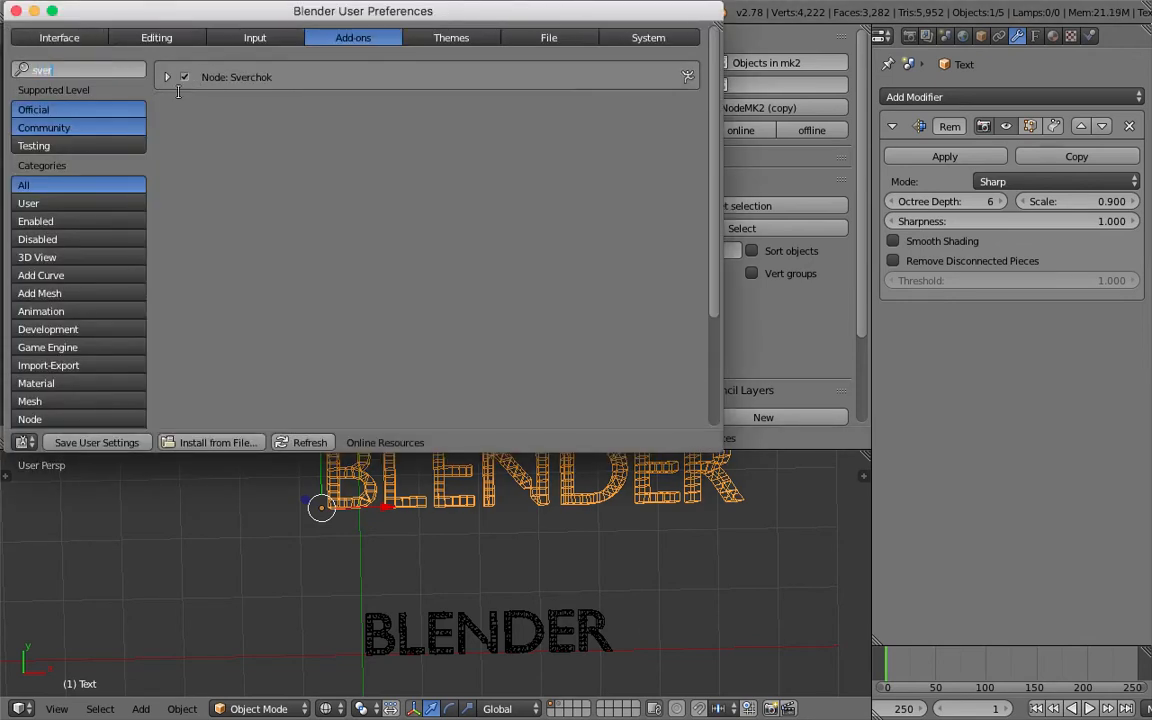
# Expand the Sverchok add-on's preferences, enlarge the preferences window and turn on Enable Live Object-In.
pyautogui.click(166, 78)
pyautogui.moveTo(265, 17); pyautogui.dragTo(336, 22)
pyautogui.moveTo(792, 458); pyautogui.dragTo(832, 594)
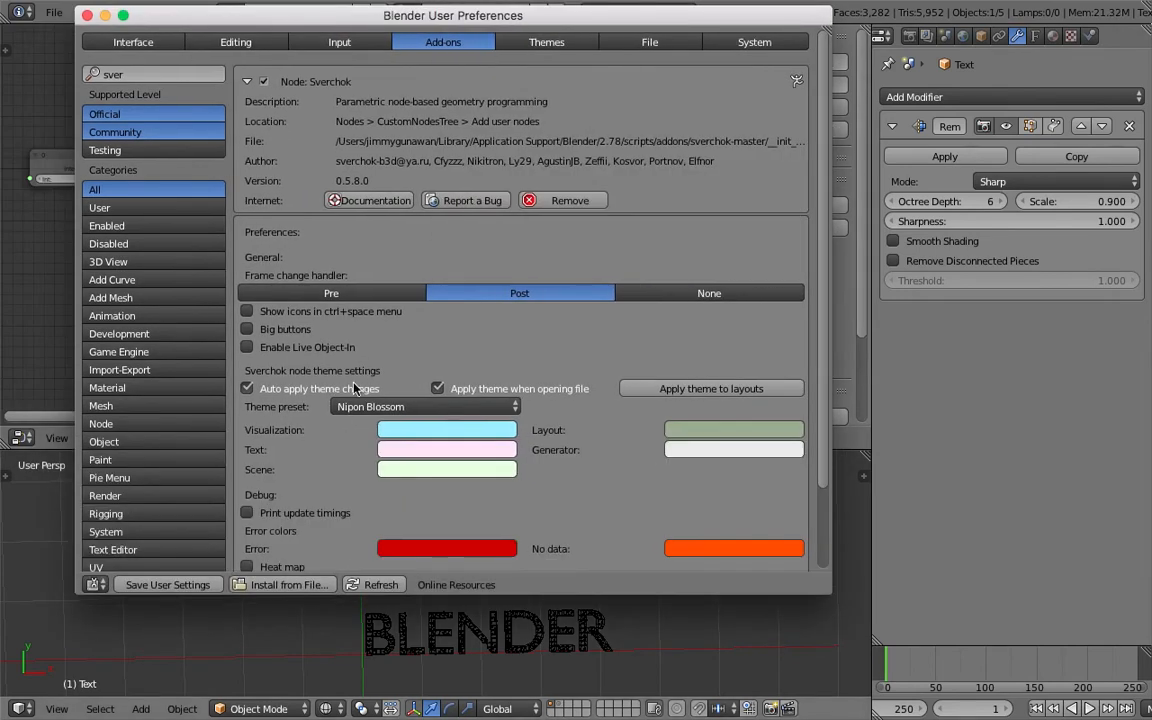
pyautogui.click(311, 346)
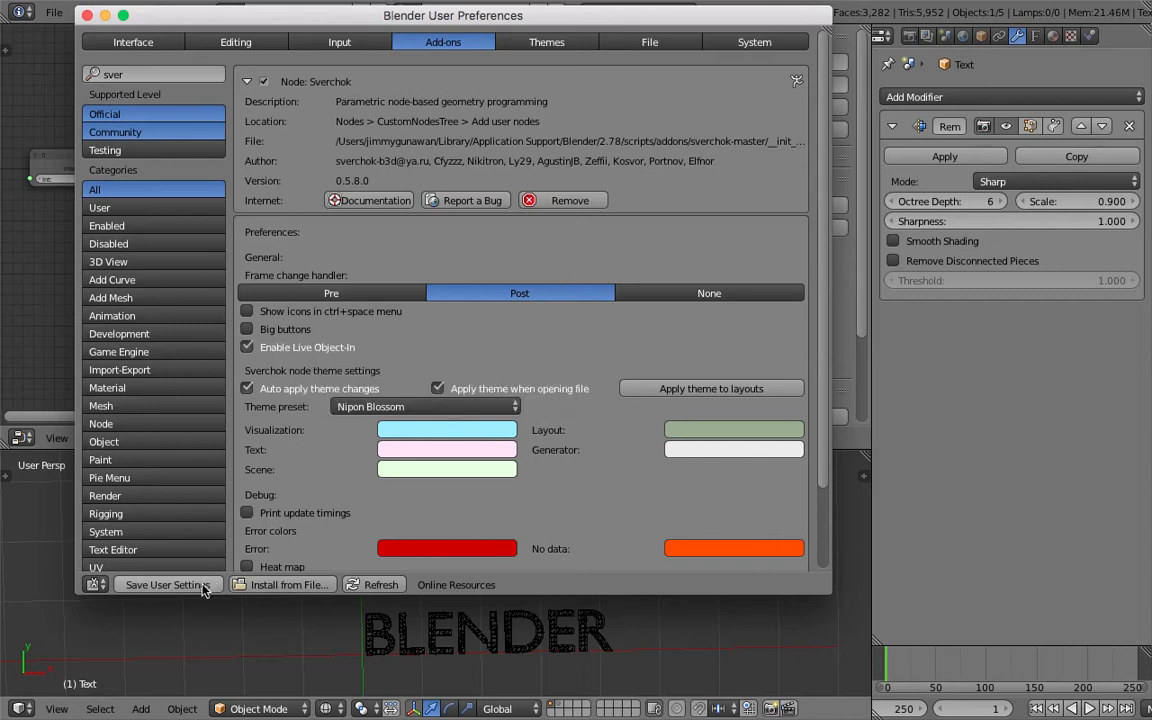
# Close the user preferences and return the timeline to the first frame.
pyautogui.click(87, 16)
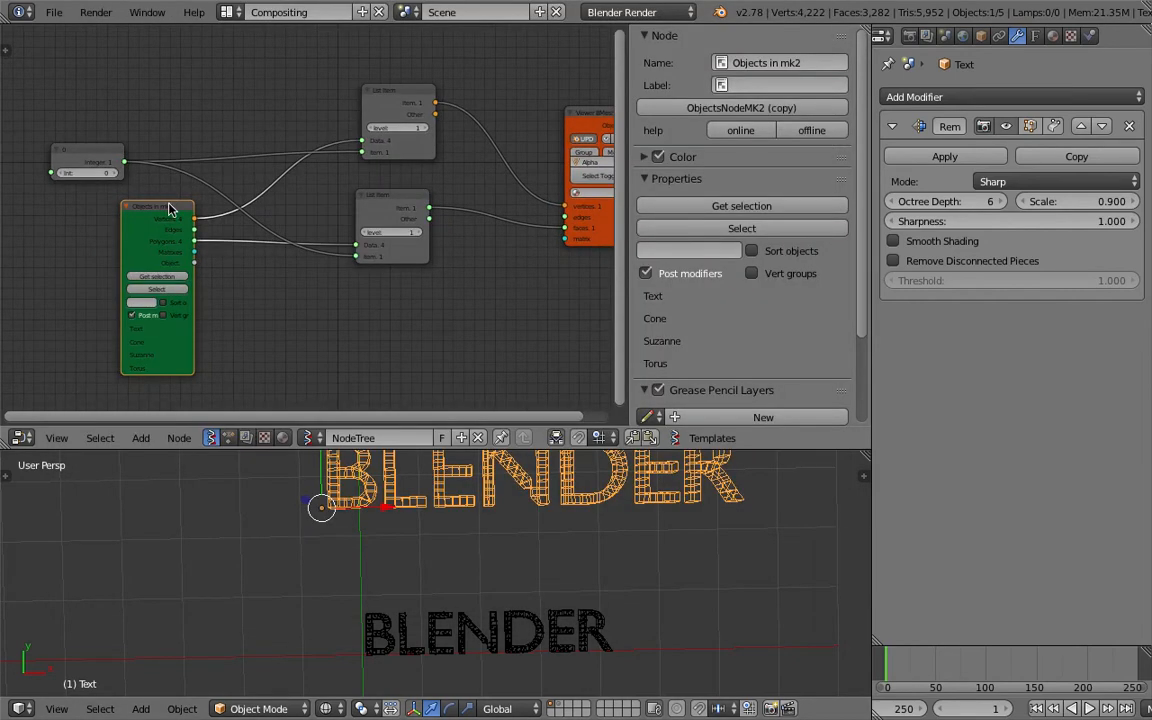
pyautogui.scroll(-2, 752, 308)
pyautogui.scroll(2, 743, 298)
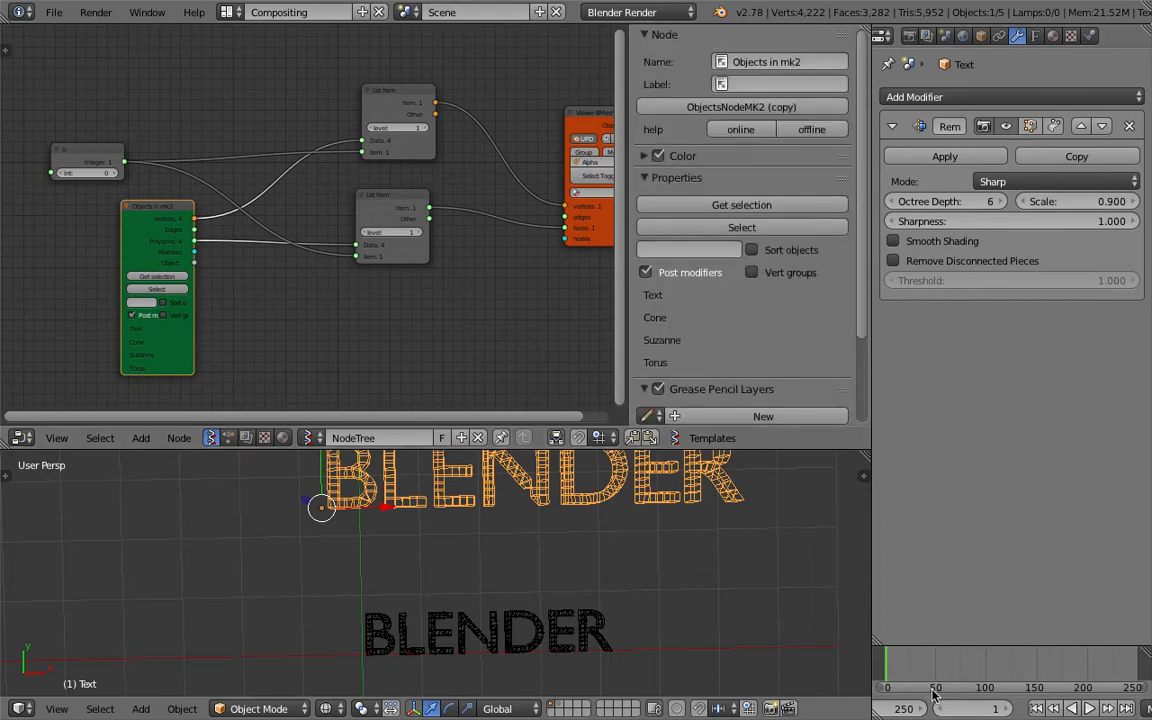
pyautogui.click(1037, 710)
# Change the source text object's wording to "snail" and return to object mode.
pyautogui.scroll(-2, 571, 580)
pyautogui.moveTo(571, 580); pyautogui.dragTo(538, 492, button='middle')
pyautogui.scroll(1, 538, 492)
pyautogui.press('Tab')
pyautogui.click(645, 494)
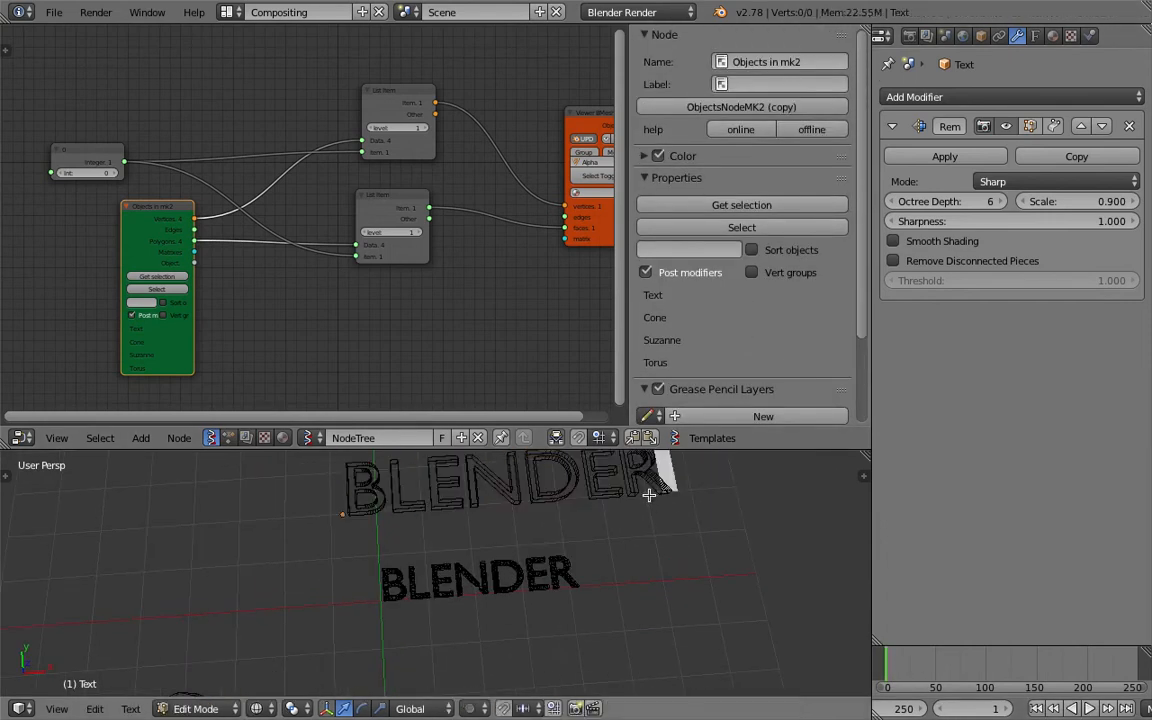
pyautogui.press('BackSpace')
pyautogui.press('BackSpace')
pyautogui.press('BackSpace')
pyautogui.press('BackSpace')
pyautogui.press('BackSpace')
pyautogui.press('BackSpace')
pyautogui.press('BackSpace')
pyautogui.write('snail')
pyautogui.press('Tab')
pyautogui.click(600, 505)
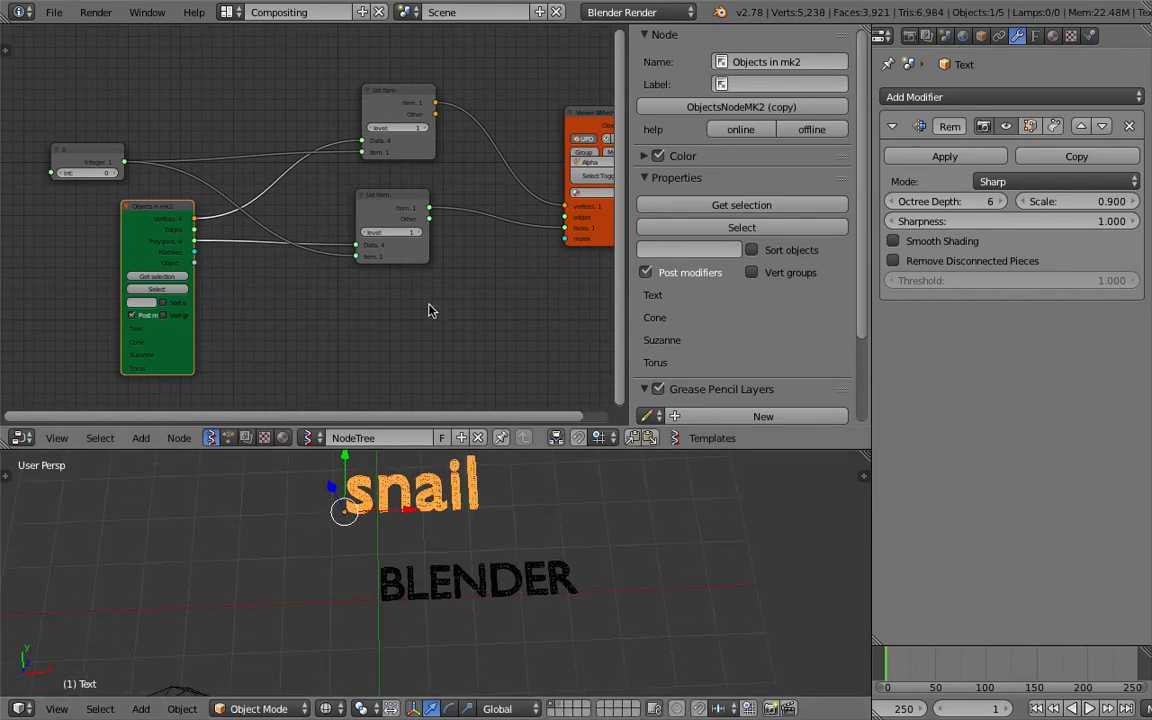
# Select the generated Alpha_0 mesh and move the timeline to frame 29 to refresh it.
pyautogui.rightClick(504, 576)
pyautogui.scroll(1, 507, 580)
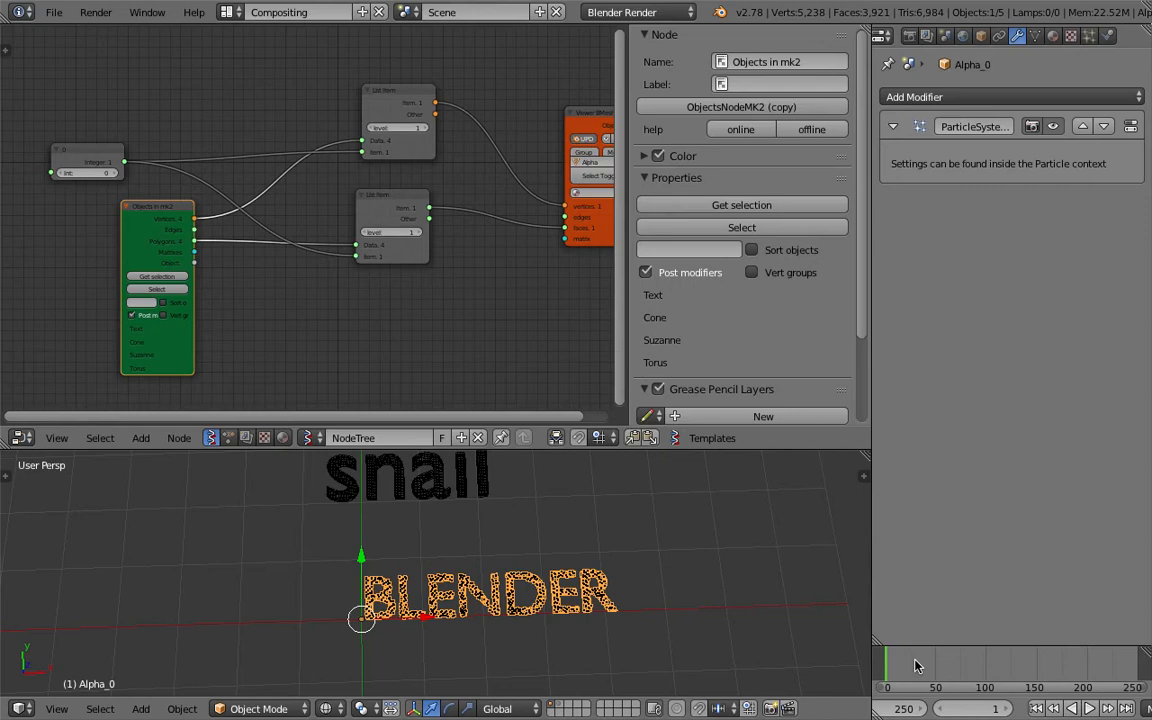
pyautogui.click(915, 666)
pyautogui.scroll(-1, 501, 561)
pyautogui.keyDown('shift'); pyautogui.moveTo(501, 561); pyautogui.dragTo(542, 573, button='middle'); pyautogui.keyUp('shift')
pyautogui.click(54, 13)
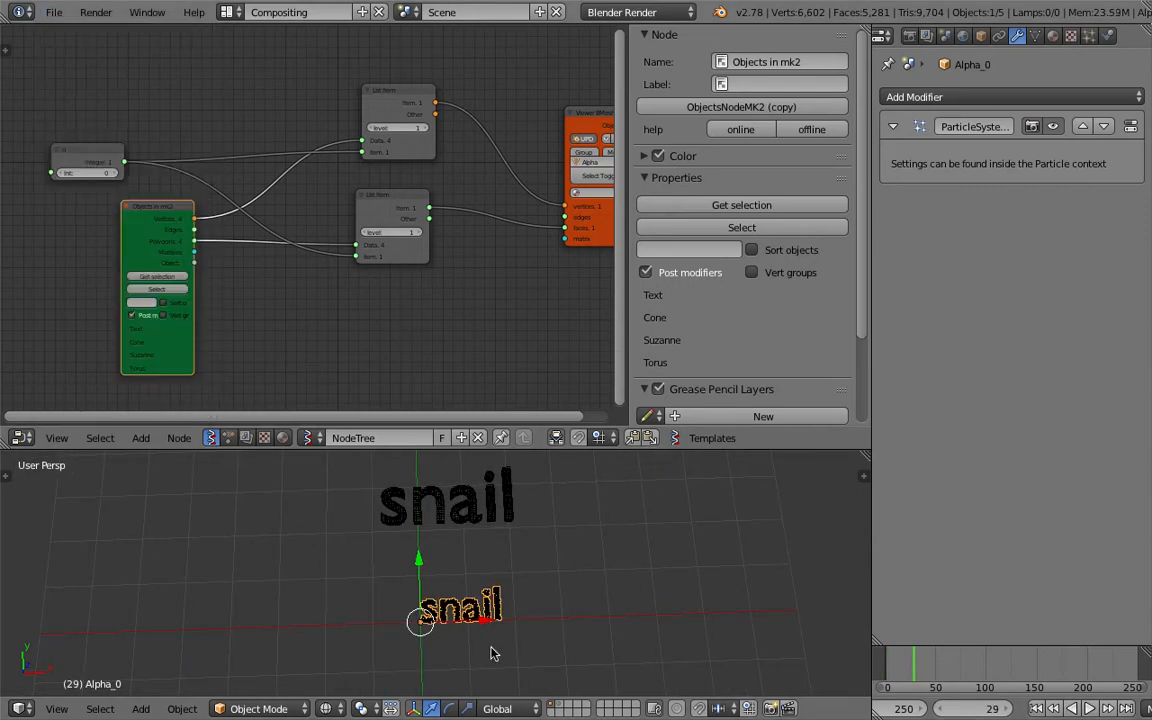
# Enlarge the 3D view to inspect the updated text mesh and save the scene over the current file.
pyautogui.moveTo(558, 447); pyautogui.dragTo(558, 235)
pyautogui.scroll(5, 561, 464)
pyautogui.scroll(4, 561, 464)
pyautogui.scroll(-3, 545, 391)
pyautogui.scroll(-1, 586, 437)
pyautogui.scroll(4, 590, 449)
pyautogui.scroll(-2, 590, 449)
pyautogui.hotkey('ctrl', 's')
pyautogui.press('Return')
pyautogui.scroll(-3, 590, 449)
pyautogui.scroll(-2, 389, 140)
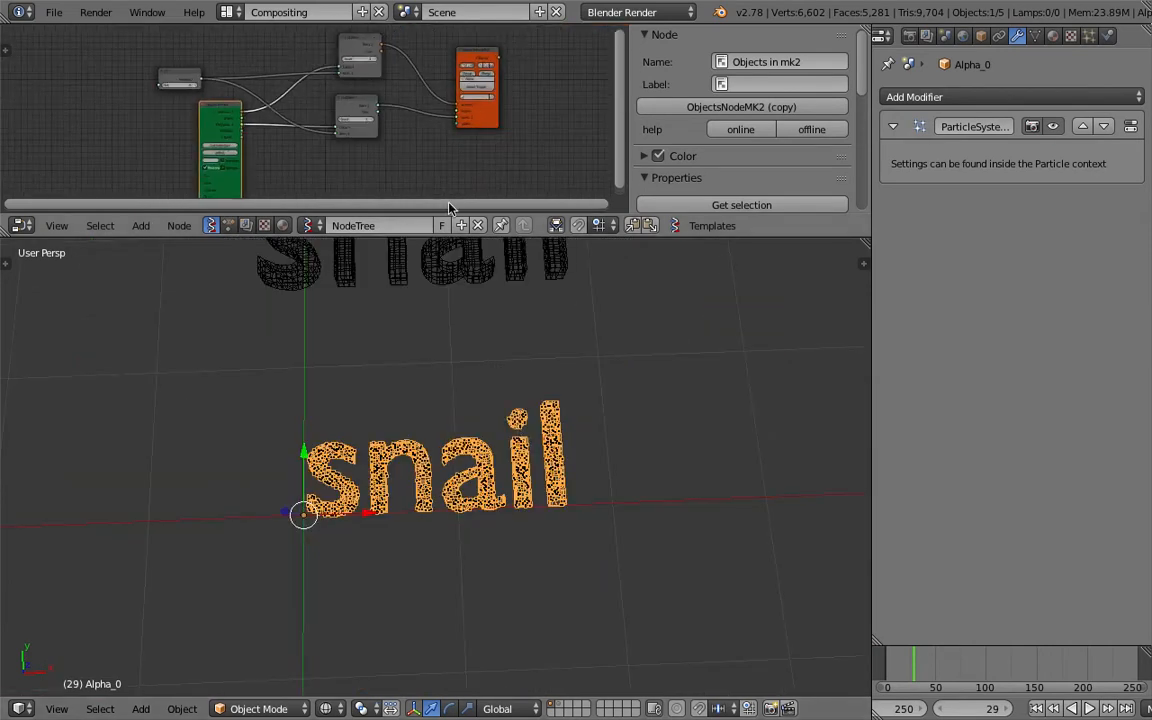
# Enlarge the node editor, group all the nodes in a frame and reposition that frame.
pyautogui.moveTo(449, 236); pyautogui.dragTo(440, 384)
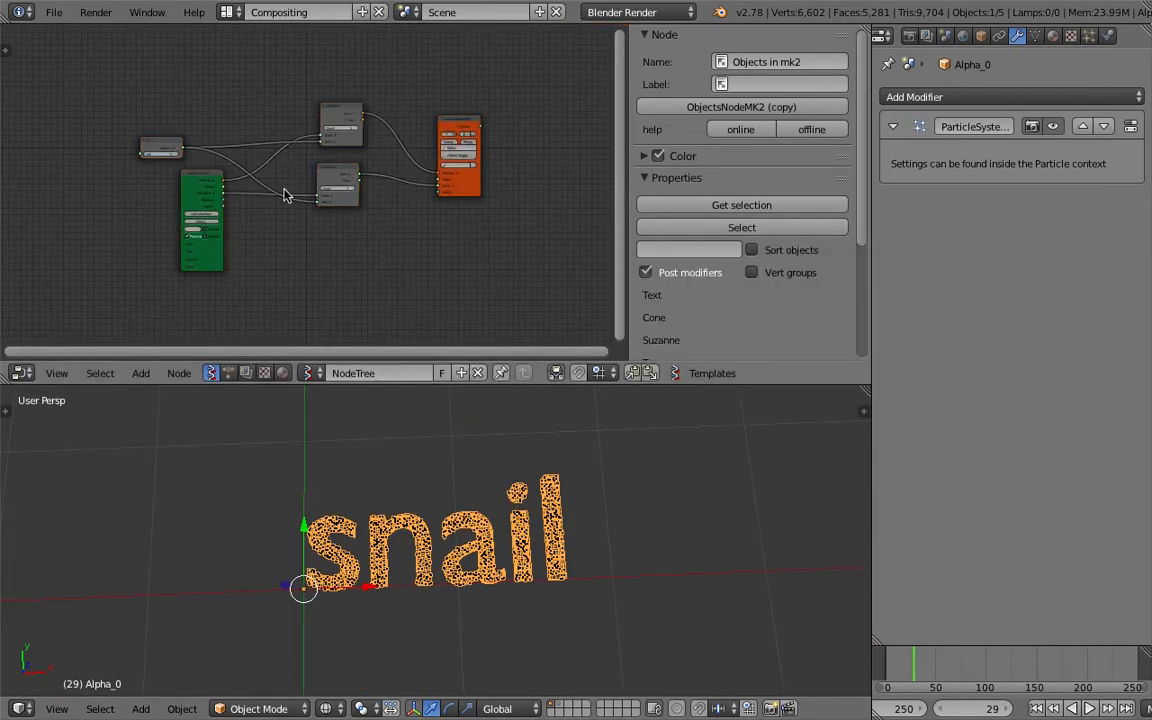
pyautogui.moveTo(98, 64); pyautogui.dragTo(570, 314)
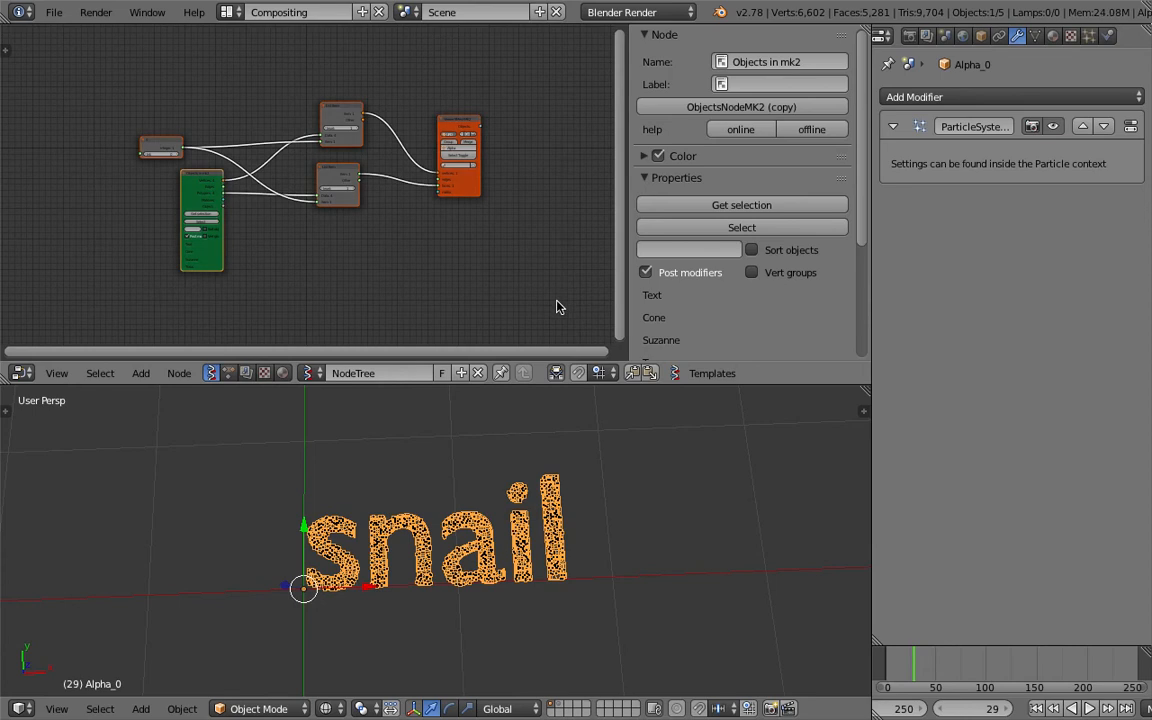
pyautogui.hotkey('ctrl', 'j')
pyautogui.press('g')
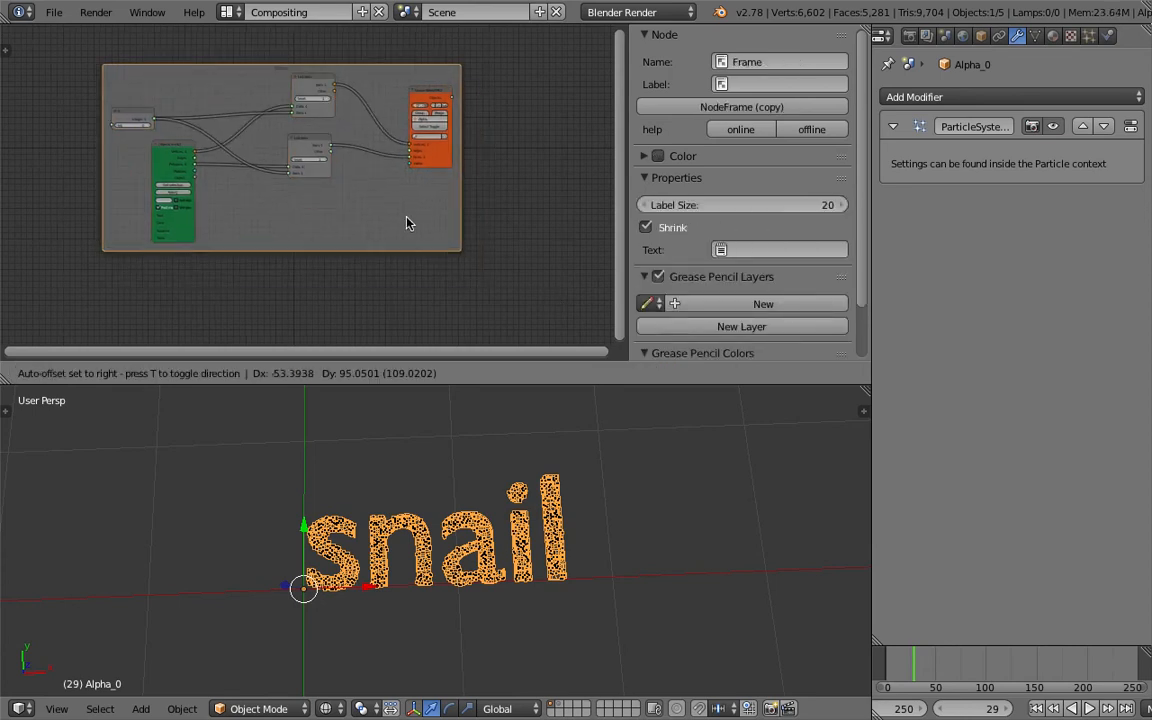
pyautogui.click(409, 131)
pyautogui.moveTo(409, 167); pyautogui.dragTo(457, 100, button='middle')
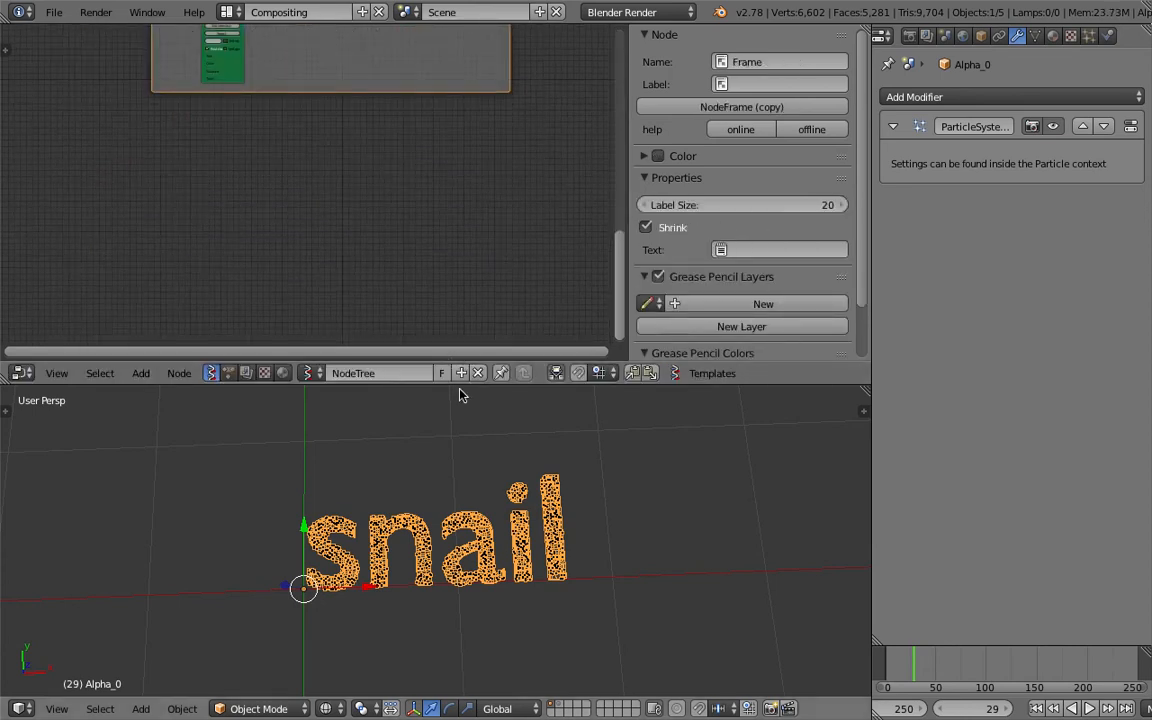
# Rename the node tree as SOURCING_TEXT and save the scene.
pyautogui.moveTo(459, 383); pyautogui.dragTo(440, 448)
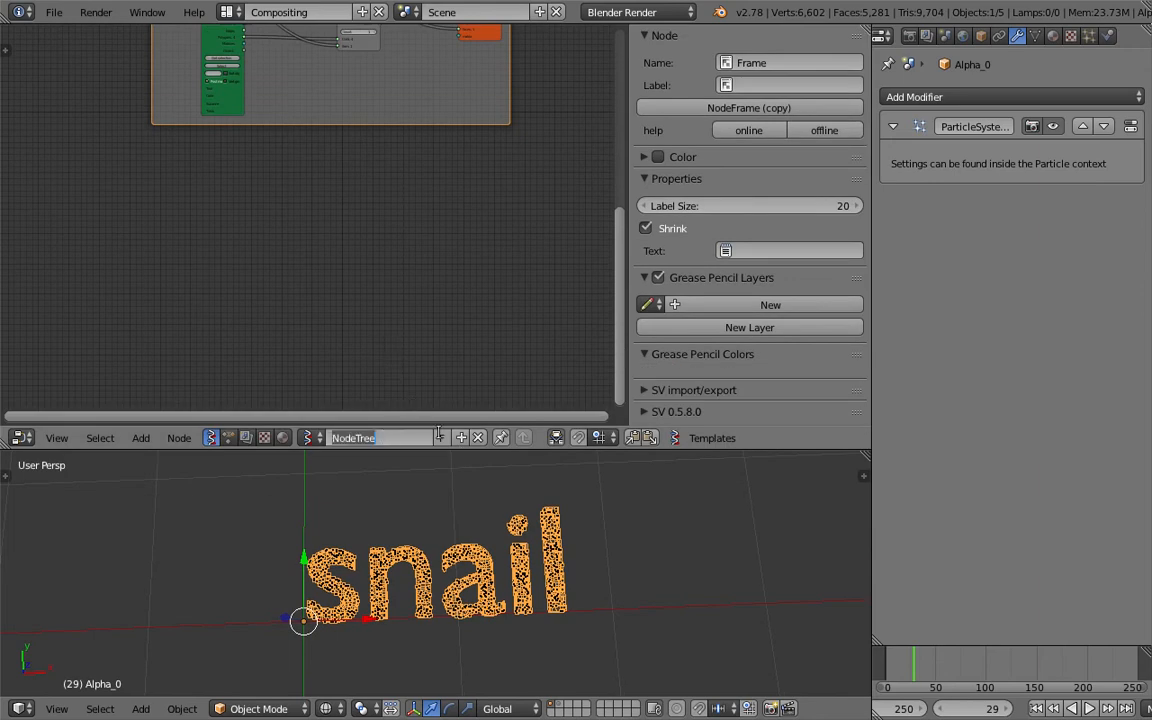
pyautogui.moveTo(406, 399); pyautogui.dragTo(384, 321, button='middle')
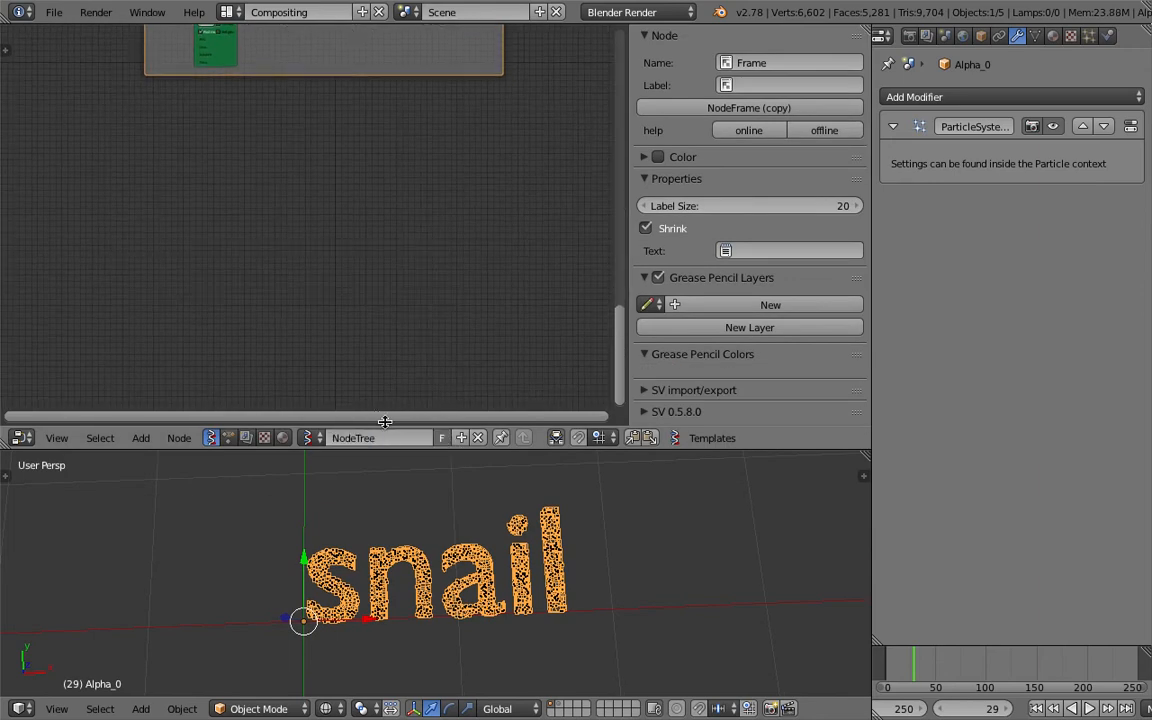
pyautogui.click(385, 441)
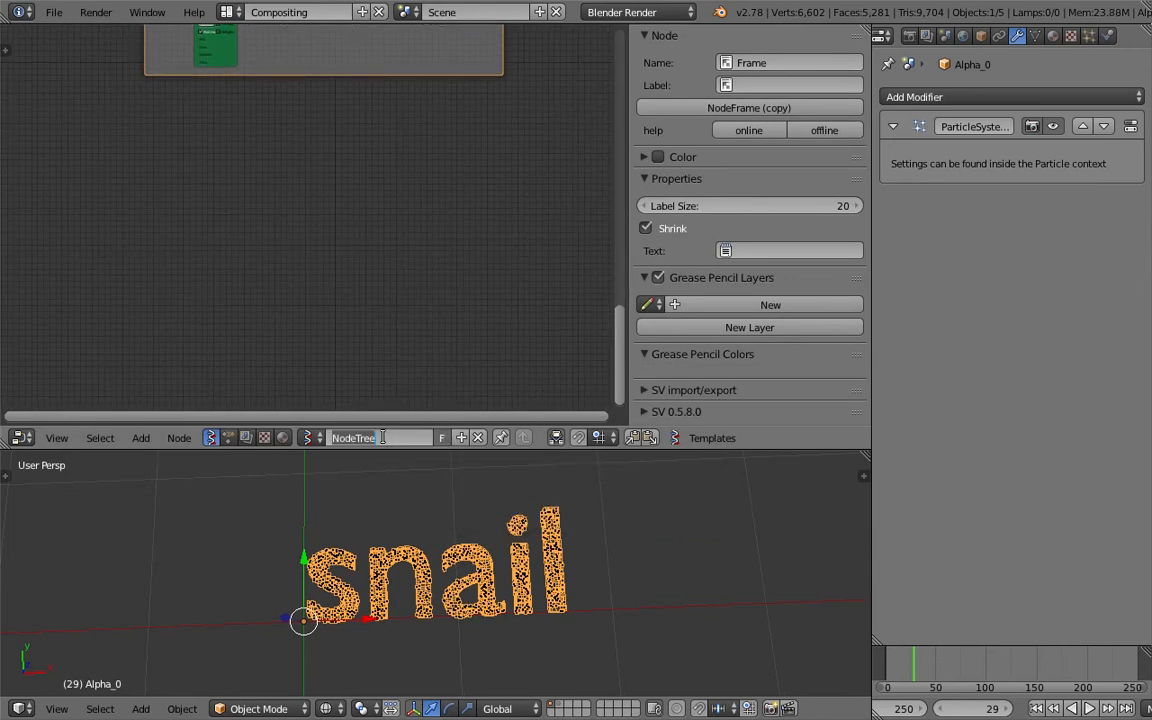
pyautogui.press('Return')
pyautogui.hotkey('ctrl', 's')
pyautogui.click(389, 344)
# Hide the node editor's properties sidebar to widen the node canvas.
pyautogui.moveTo(321, 107); pyautogui.dragTo(328, 172, button='middle')
pyautogui.scroll(4, 328, 172)
pyautogui.scroll(5, 405, 550)
pyautogui.scroll(-5, 403, 552)
pyautogui.keyDown('shift'); pyautogui.moveTo(403, 554); pyautogui.dragTo(401, 550, button='middle'); pyautogui.keyUp('shift')
pyautogui.keyDown('shift'); pyautogui.scroll(2, 291, 326); pyautogui.keyUp('shift')
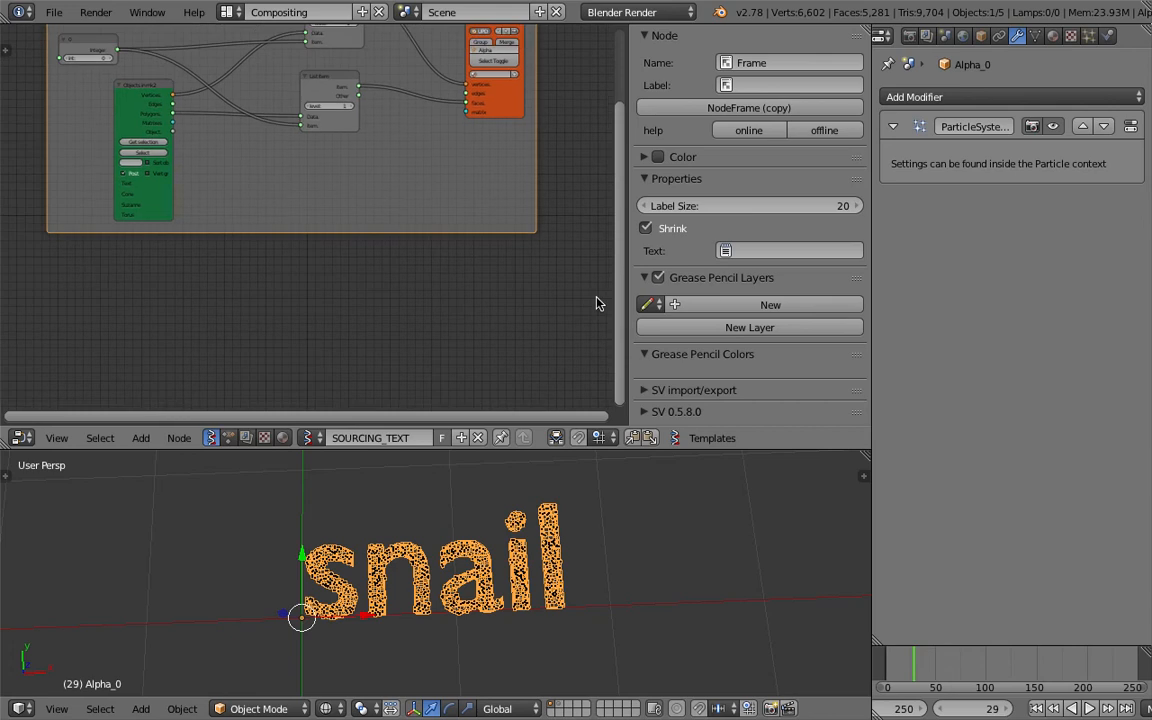
pyautogui.moveTo(630, 262); pyautogui.dragTo(964, 270)
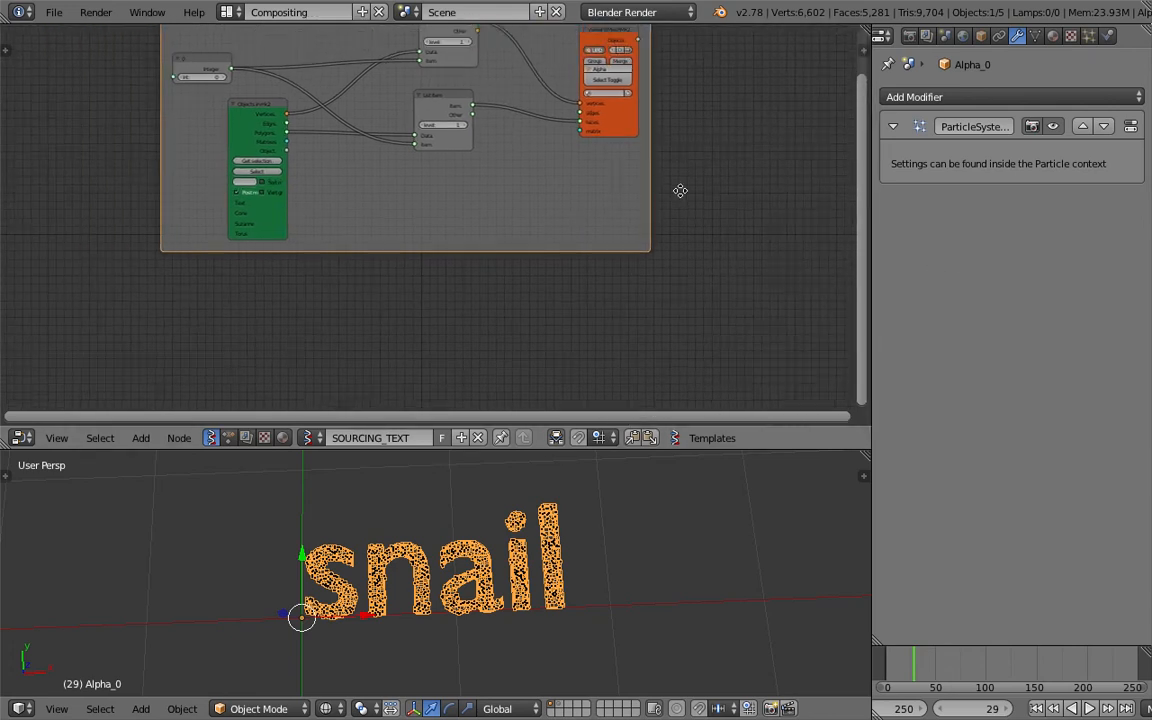
# Add a Particles node outside the frame, beside the Viewer BMeshMK2 node.
pyautogui.scroll(3, 600, 240)
pyautogui.moveTo(567, 63); pyautogui.dragTo(548, 70)
pyautogui.moveTo(586, 109); pyautogui.dragTo(310, 152, button='middle')
pyautogui.moveTo(631, 172); pyautogui.dragTo(550, 156, button='middle')
pyautogui.scroll(1, 468, 168)
pyautogui.hotkey('shift', 'a')
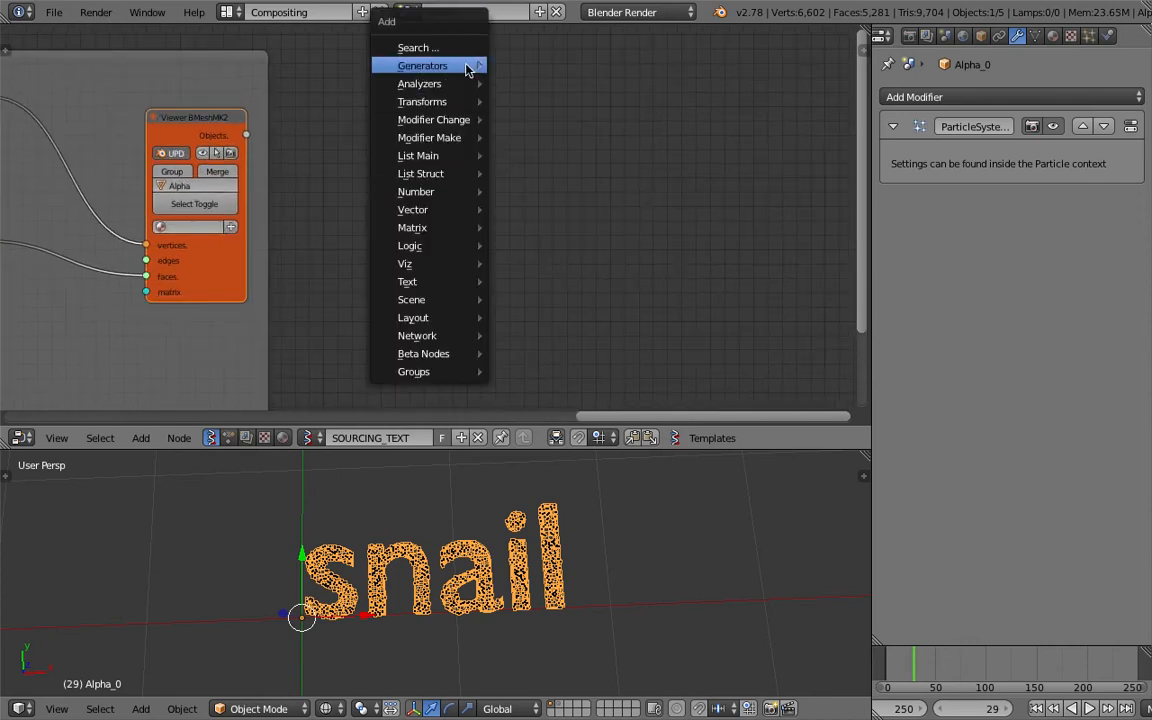
pyautogui.click(463, 48)
pyautogui.write('par')
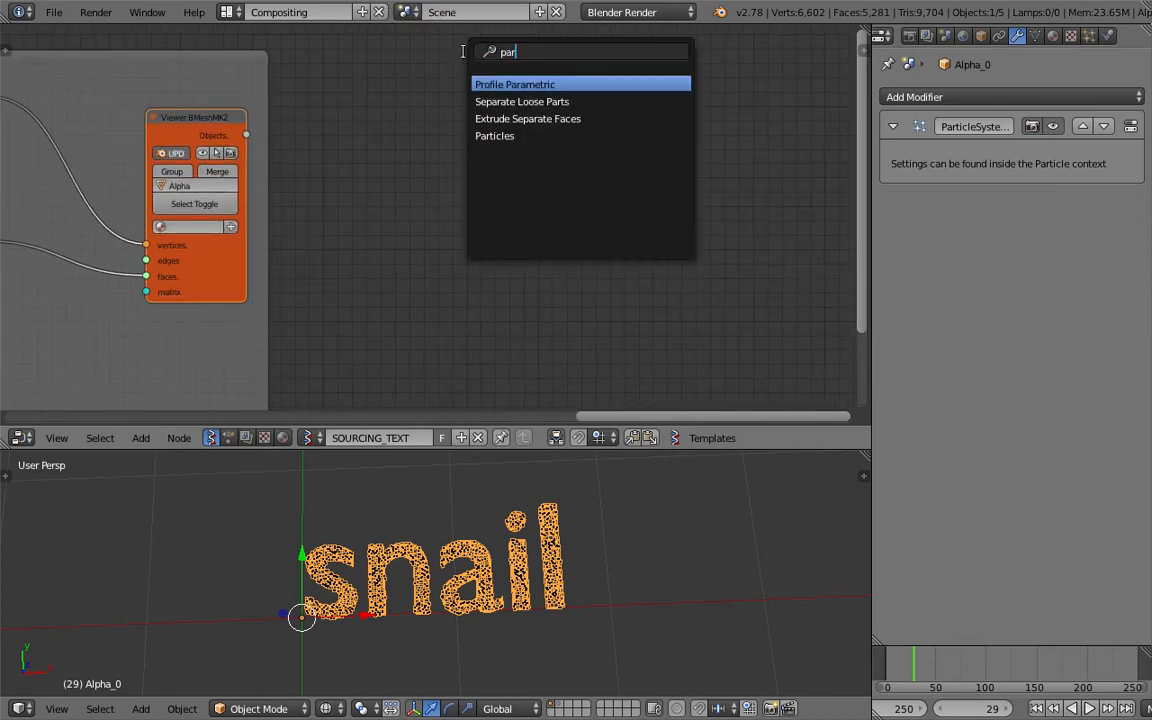
pyautogui.press('Down')
pyautogui.press('Down')
pyautogui.press('Down')
pyautogui.press('Return')
pyautogui.click(418, 104)
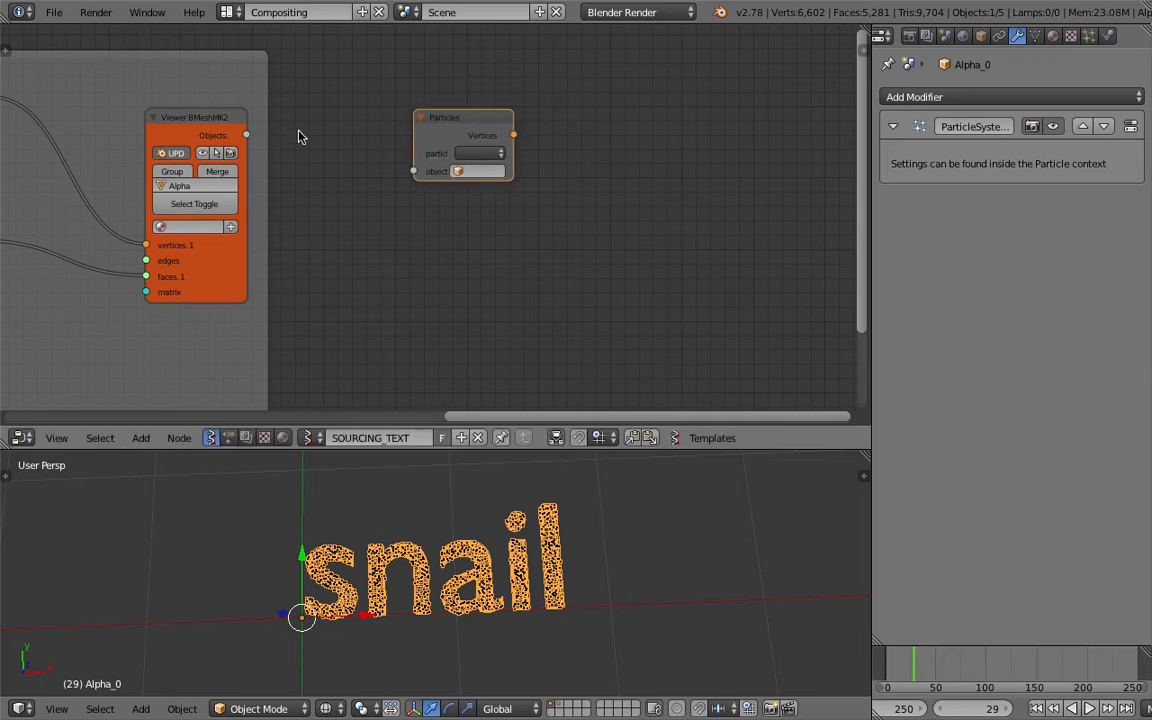
# Connect the Viewer BMeshMK2 Objects output to the Particles node's object input and widen the Particles node.
pyautogui.moveTo(249, 135); pyautogui.dragTo(413, 171)
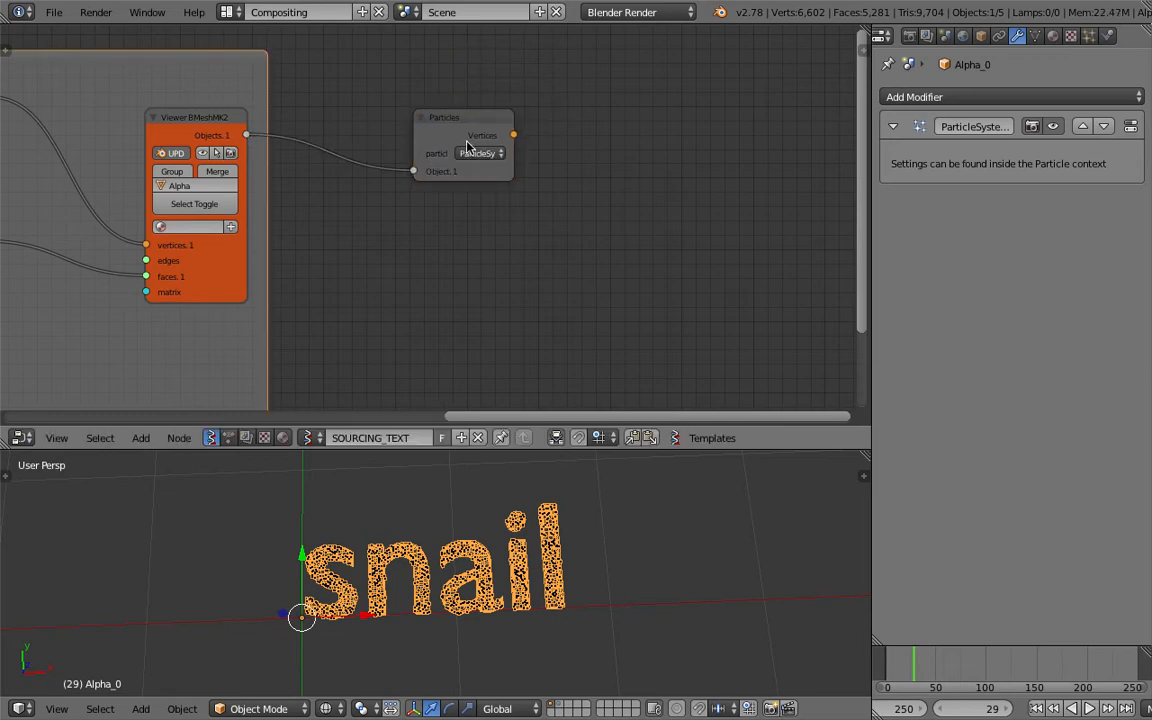
pyautogui.moveTo(510, 171); pyautogui.dragTo(558, 171)
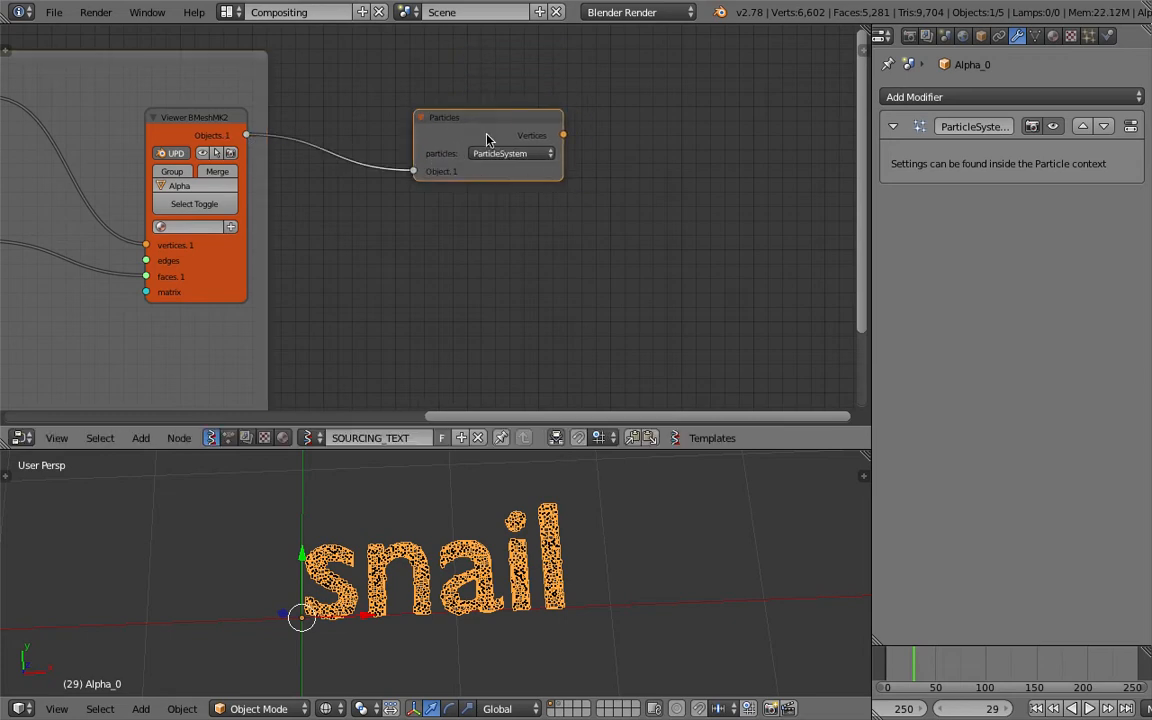
pyautogui.moveTo(487, 140); pyautogui.dragTo(398, 180)
pyautogui.scroll(3, 450, 195)
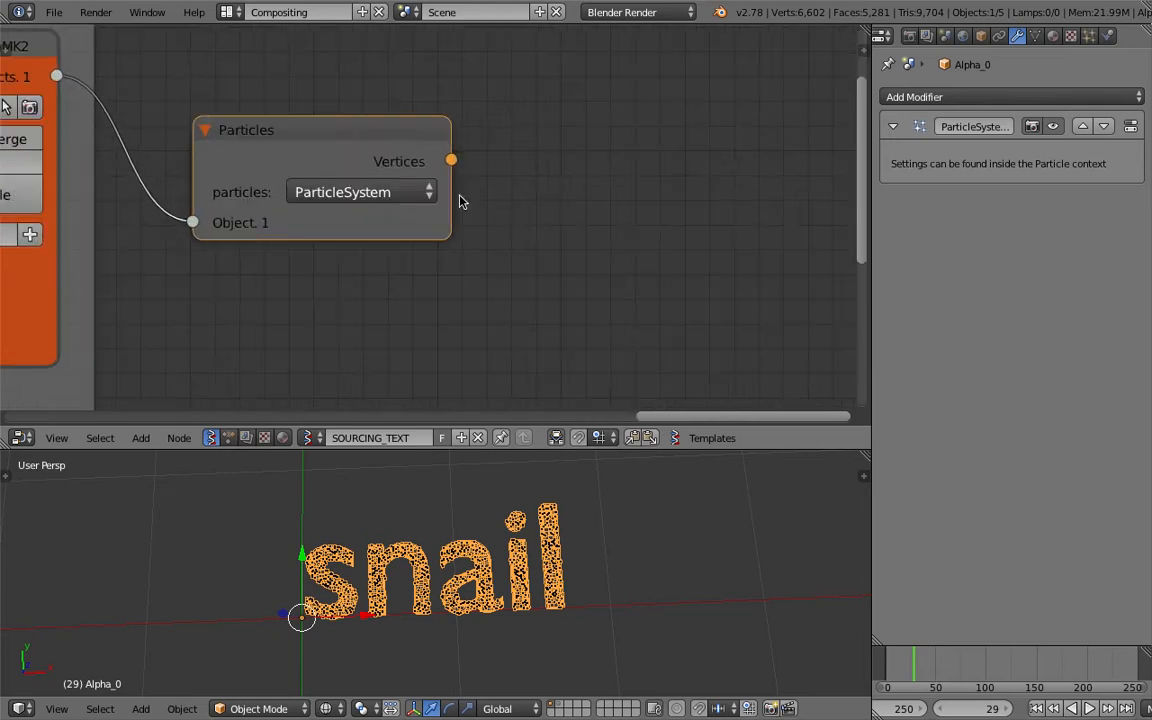
# Add a UV Connection node after the Particles node.
pyautogui.scroll(-1, 427, 176)
pyautogui.moveTo(499, 218); pyautogui.dragTo(502, 214, button='middle')
pyautogui.moveTo(443, 594); pyautogui.dragTo(476, 602, button='middle')
pyautogui.scroll(2, 447, 557)
pyautogui.moveTo(488, 190); pyautogui.dragTo(400, 199, button='middle')
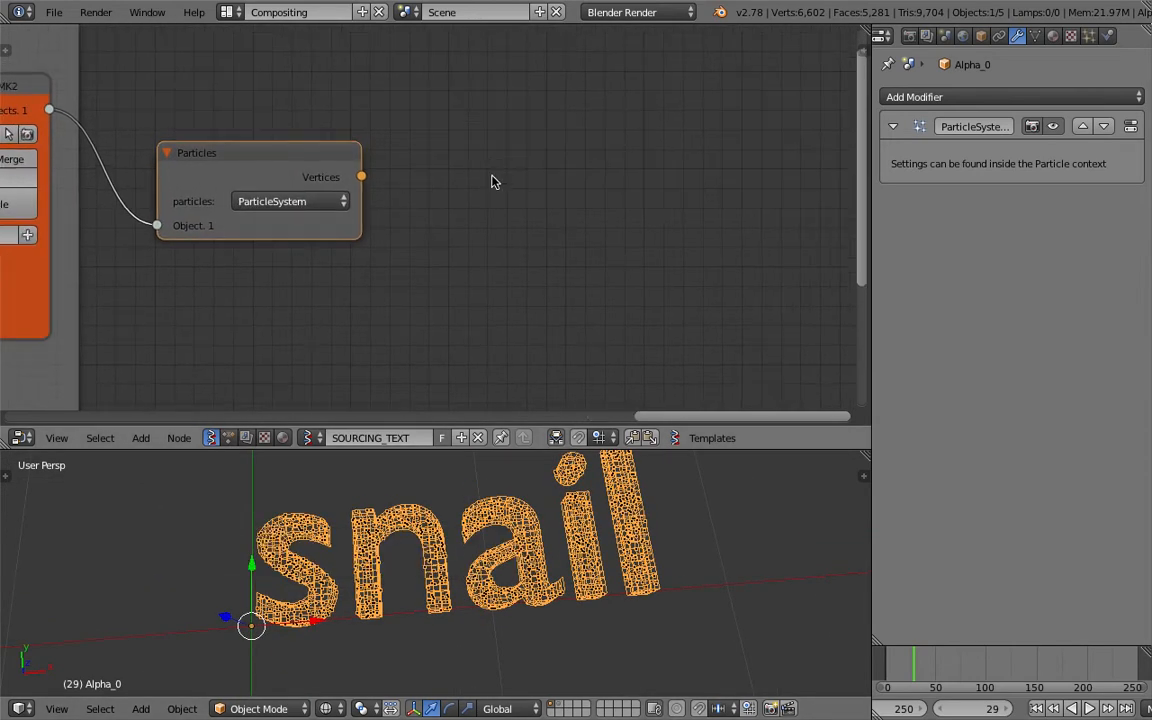
pyautogui.hotkey('shift', 'a')
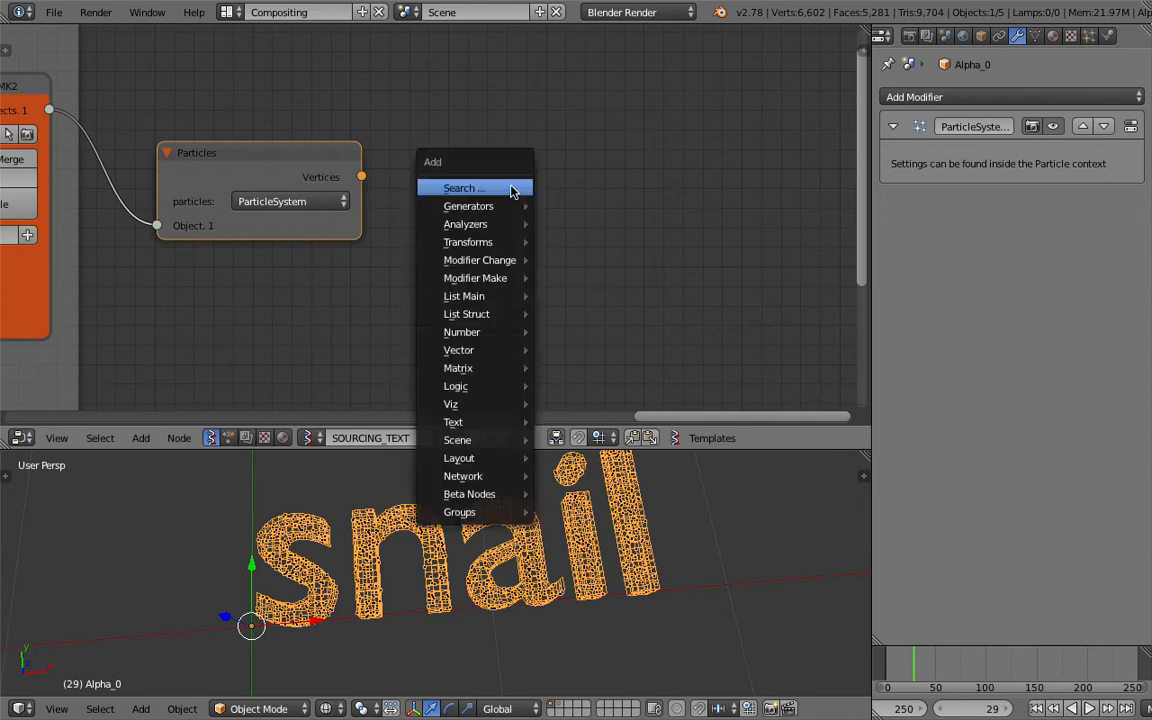
pyautogui.click(512, 188)
pyautogui.write('uv')
pyautogui.press('Down')
pyautogui.press('Up')
pyautogui.press('Return')
pyautogui.click(462, 136)
# Add a Polyline Viewer node after the UV Connection node.
pyautogui.moveTo(700, 122); pyautogui.dragTo(622, 108, button='middle')
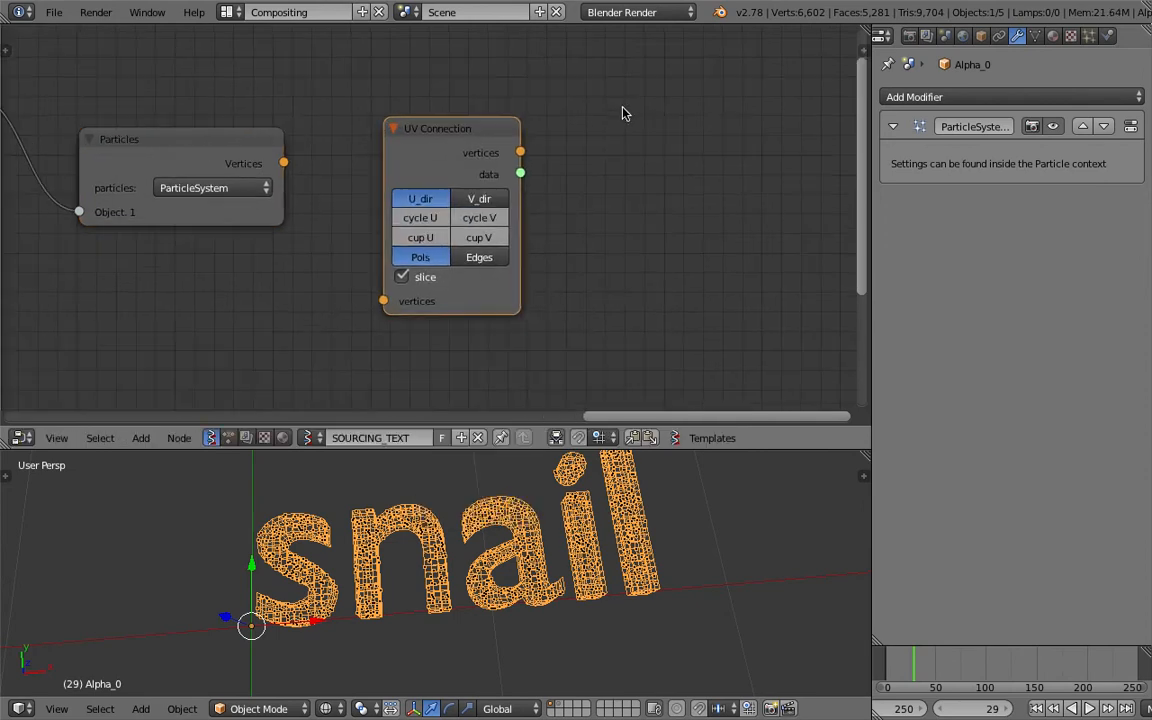
pyautogui.hotkey('shift', 'a')
pyautogui.click(622, 108)
pyautogui.write('view')
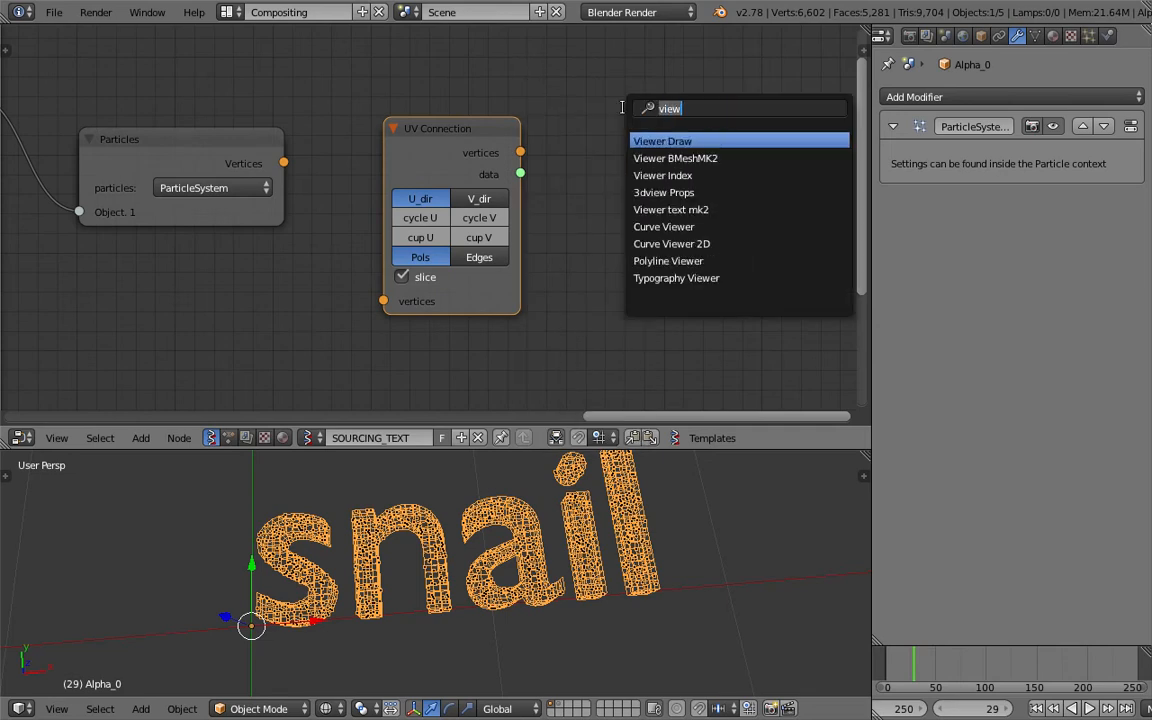
pyautogui.write('poly')
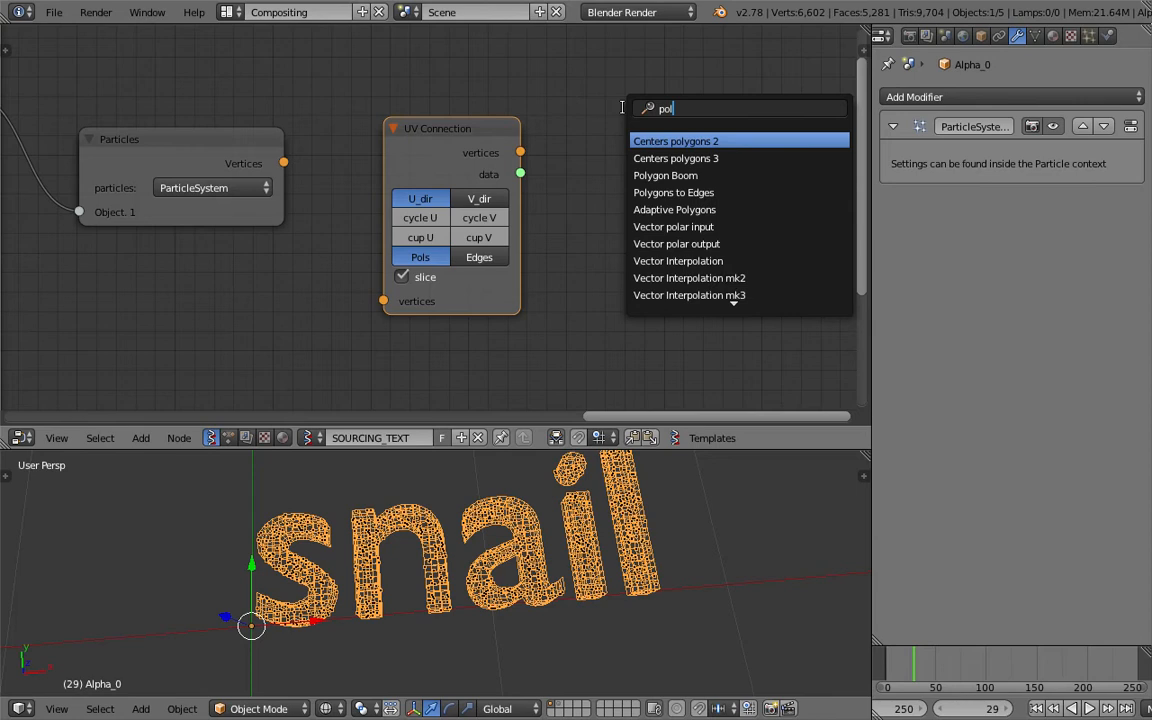
pyautogui.press('Down')
pyautogui.press('Down')
pyautogui.press('Down')
pyautogui.press('Down')
pyautogui.press('Down')
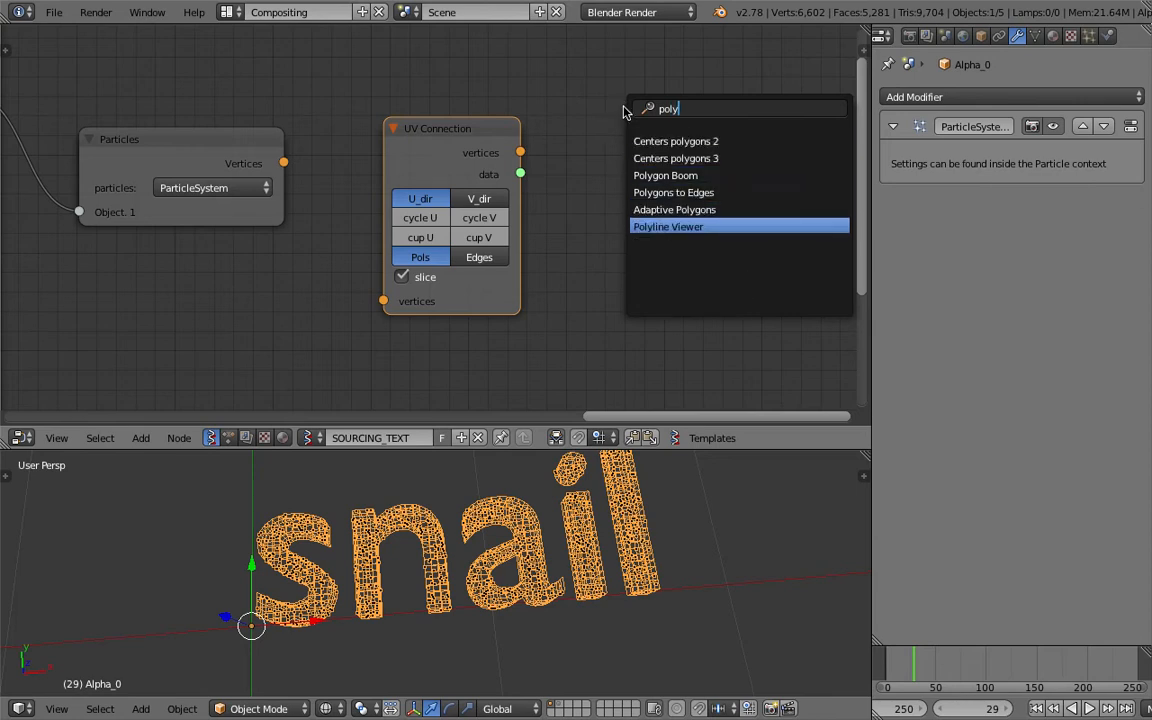
pyautogui.press('Return')
pyautogui.click(614, 79)
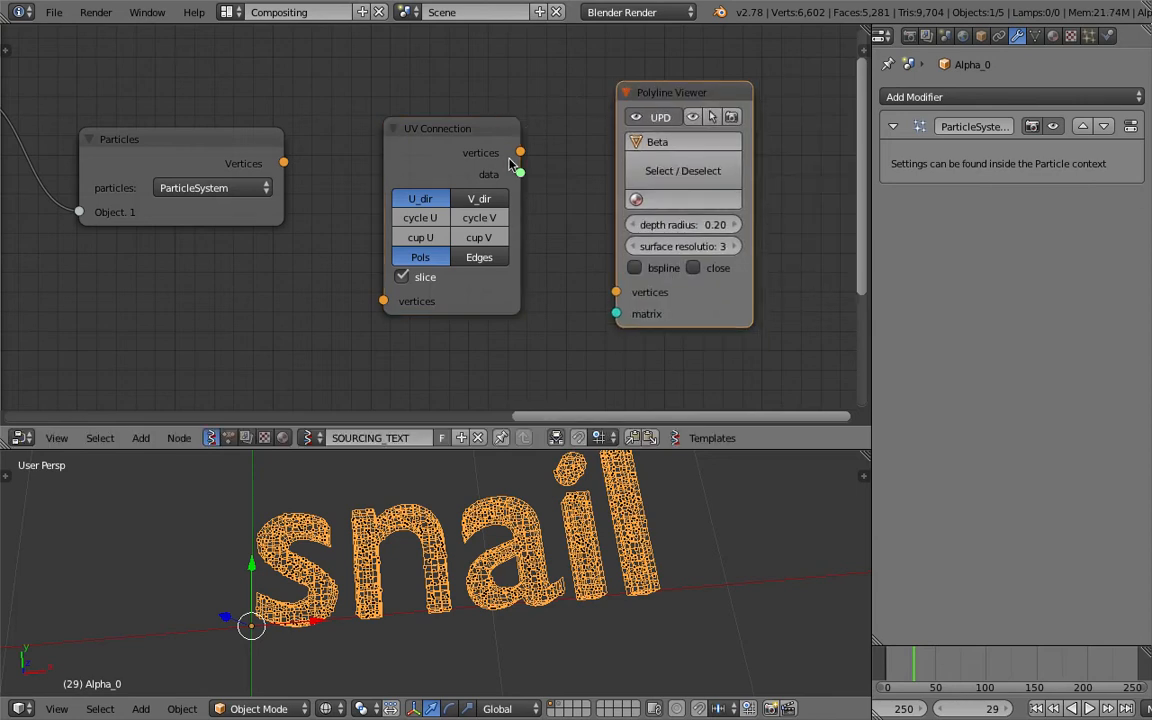
# Connect the Particles vertices through UV Connection to the Polyline Viewer's vertices and select the generated polyline object in solid shading.
pyautogui.moveTo(285, 166); pyautogui.dragTo(383, 301)
pyautogui.moveTo(520, 152)
pyautogui.mouseDown()
pyautogui.moveTo(612, 315)
pyautogui.moveTo(615, 292)
pyautogui.mouseUp()
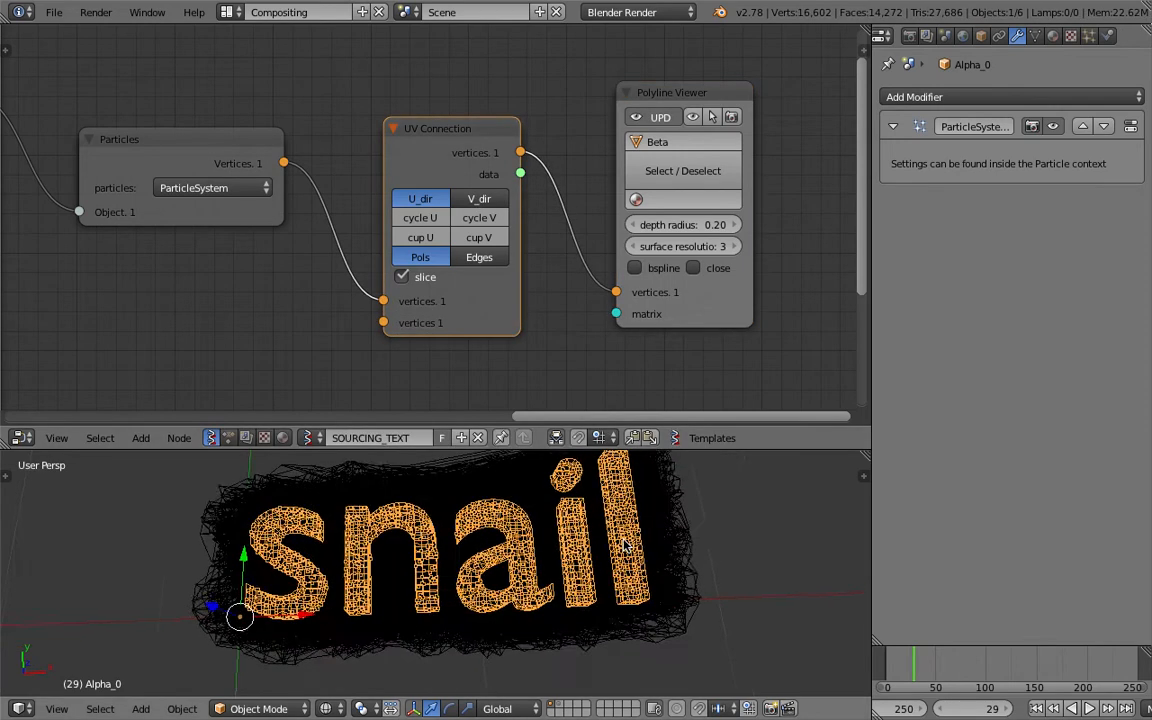
pyautogui.rightClick(600, 545)
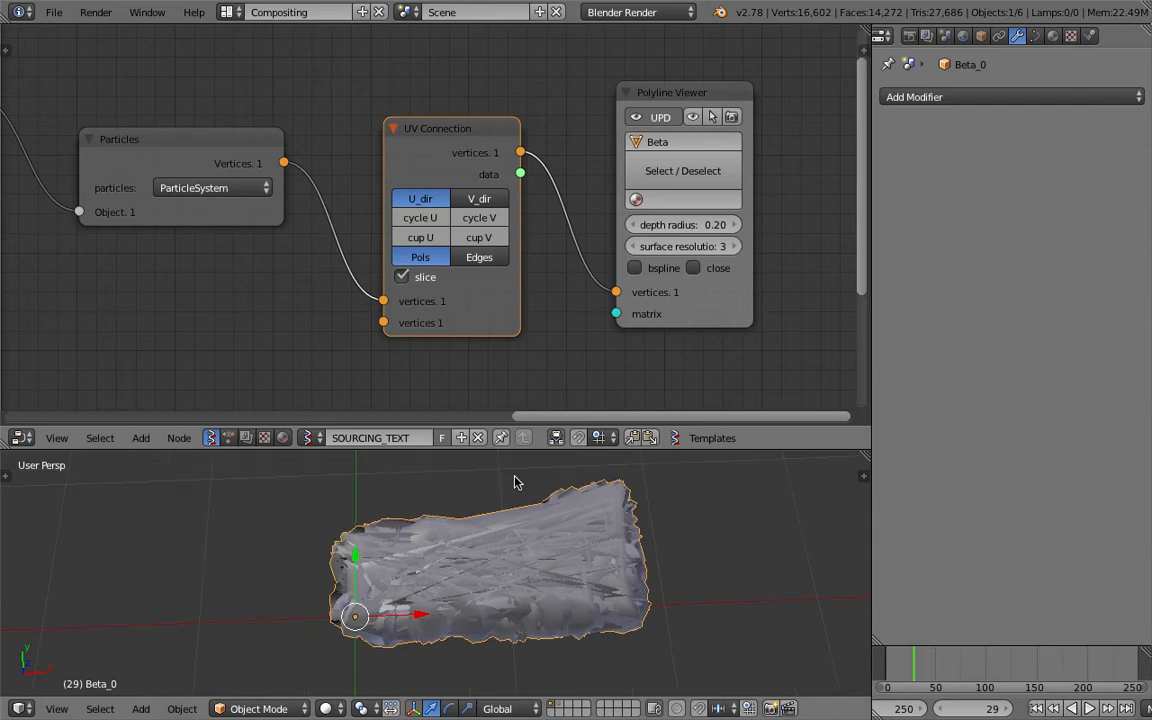
pyautogui.scroll(3, 512, 527)
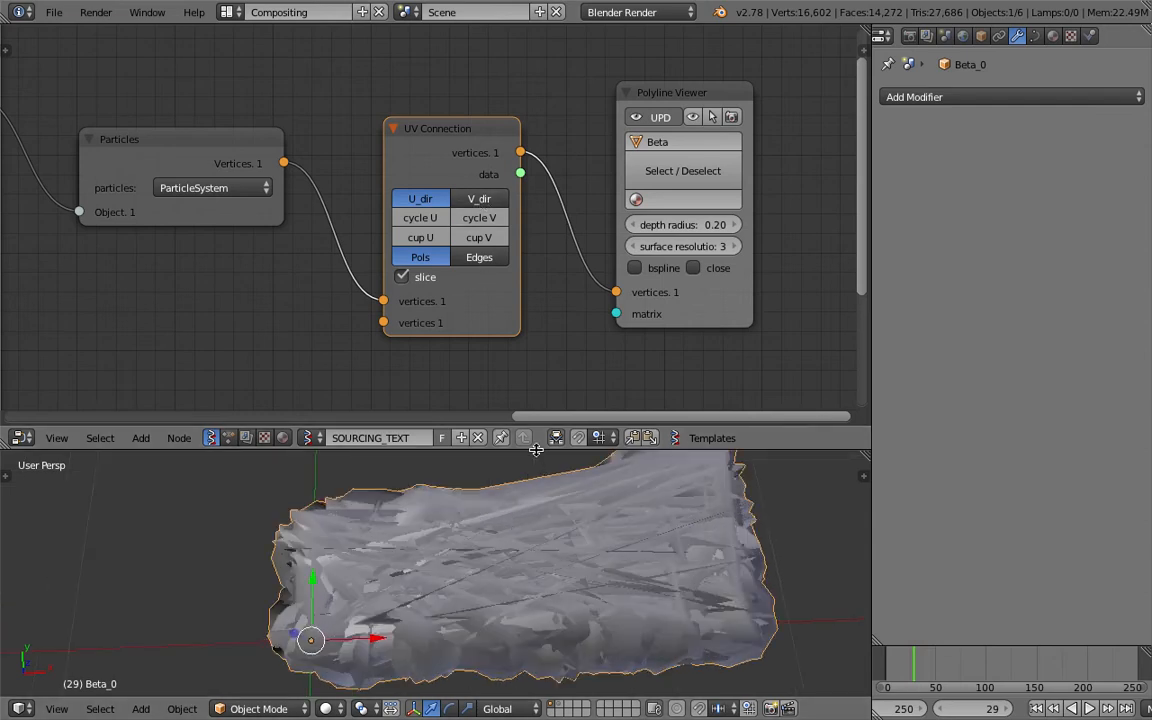
# Enlarge the 3D view, set UV Connection to Edges and try V_dir before returning to U_dir.
pyautogui.moveTo(490, 449); pyautogui.dragTo(450, 388)
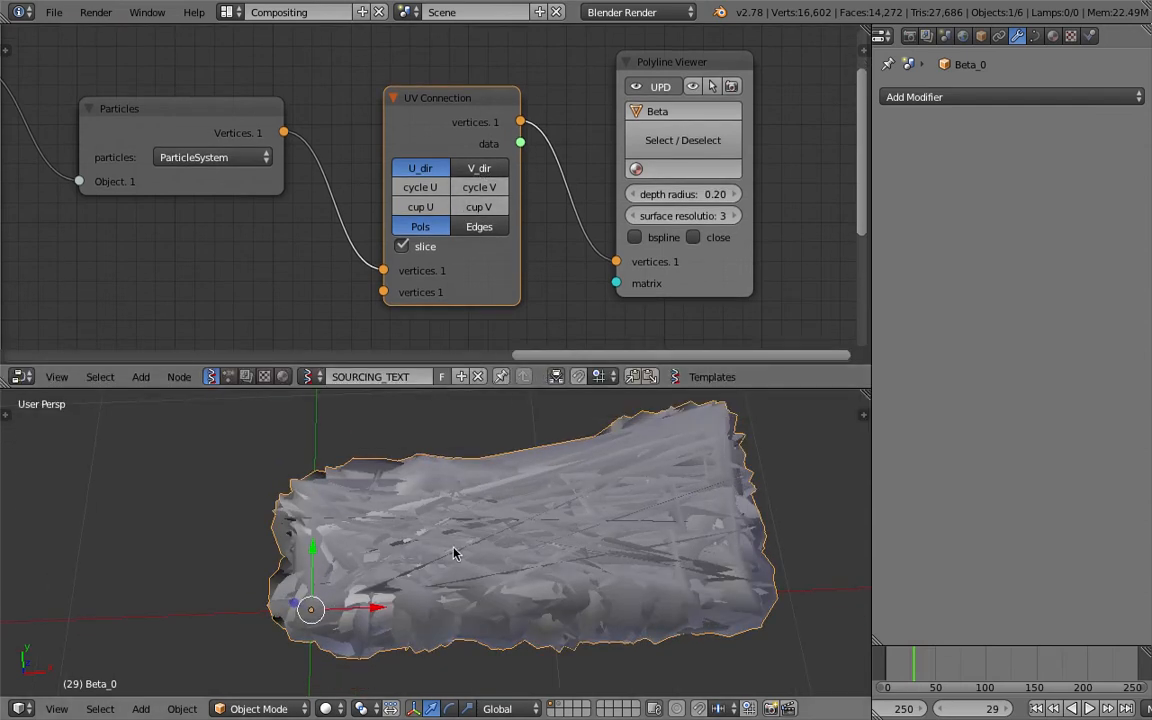
pyautogui.click(466, 227)
pyautogui.moveTo(560, 548); pyautogui.dragTo(522, 506, button='middle')
pyautogui.click(473, 170)
pyautogui.click(437, 171)
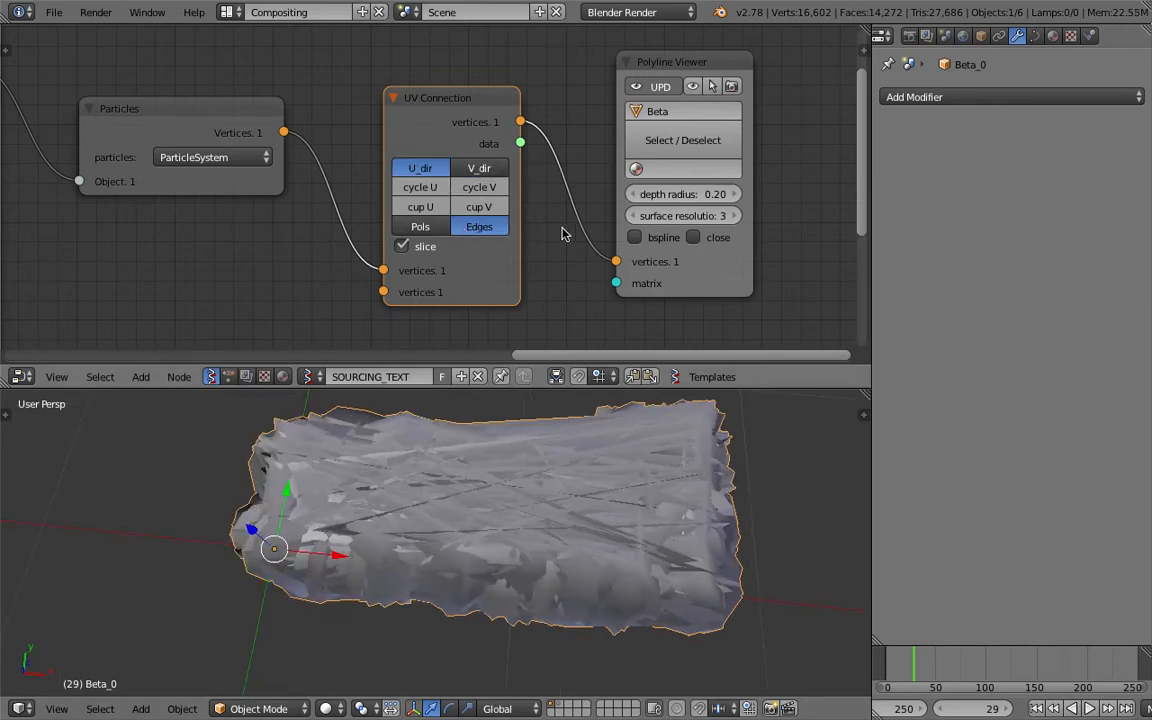
# Move the Polyline Viewer node aside and cut its link from UV Connection.
pyautogui.moveTo(636, 64); pyautogui.dragTo(674, 156)
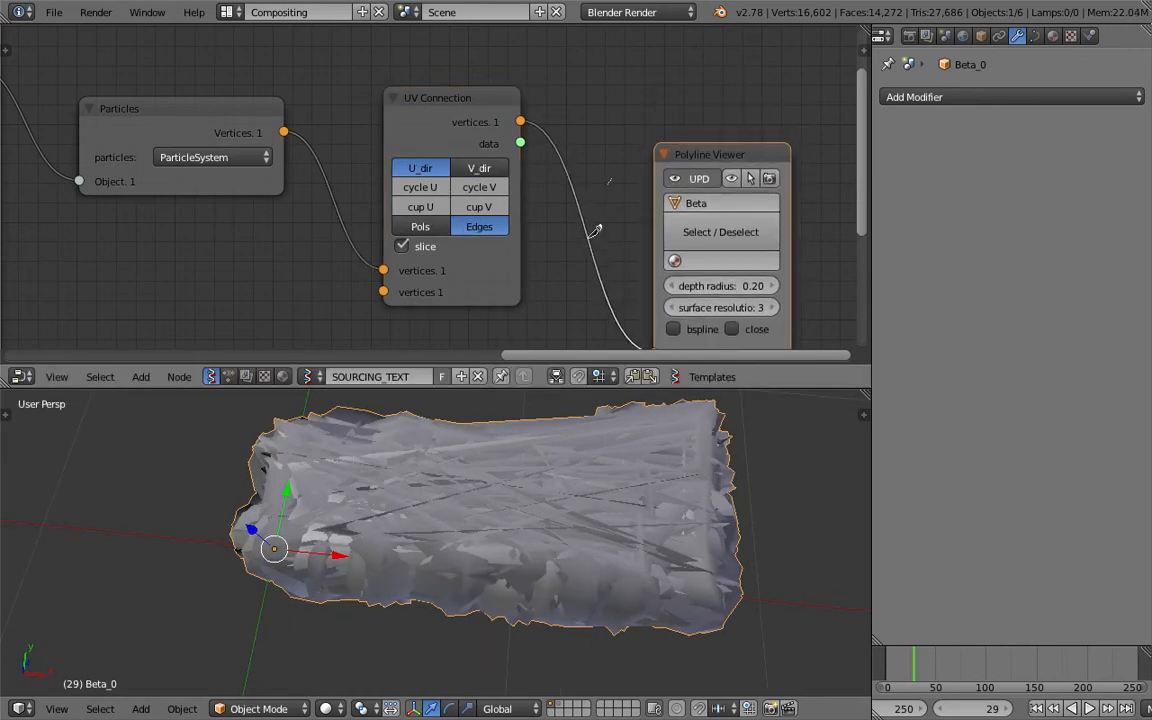
pyautogui.keyDown('ctrl'); pyautogui.moveTo(589, 237); pyautogui.dragTo(579, 266); pyautogui.keyUp('ctrl')
pyautogui.moveTo(534, 219); pyautogui.dragTo(510, 202, button='middle')
# Add a Viewer Draw node after the UV Connection node and move the Polyline Viewer clear of it.
pyautogui.scroll(-2, 534, 212)
pyautogui.moveTo(602, 151); pyautogui.dragTo(617, 186)
pyautogui.hotkey('shift', 'a')
pyautogui.click(575, 124)
pyautogui.write('vie')
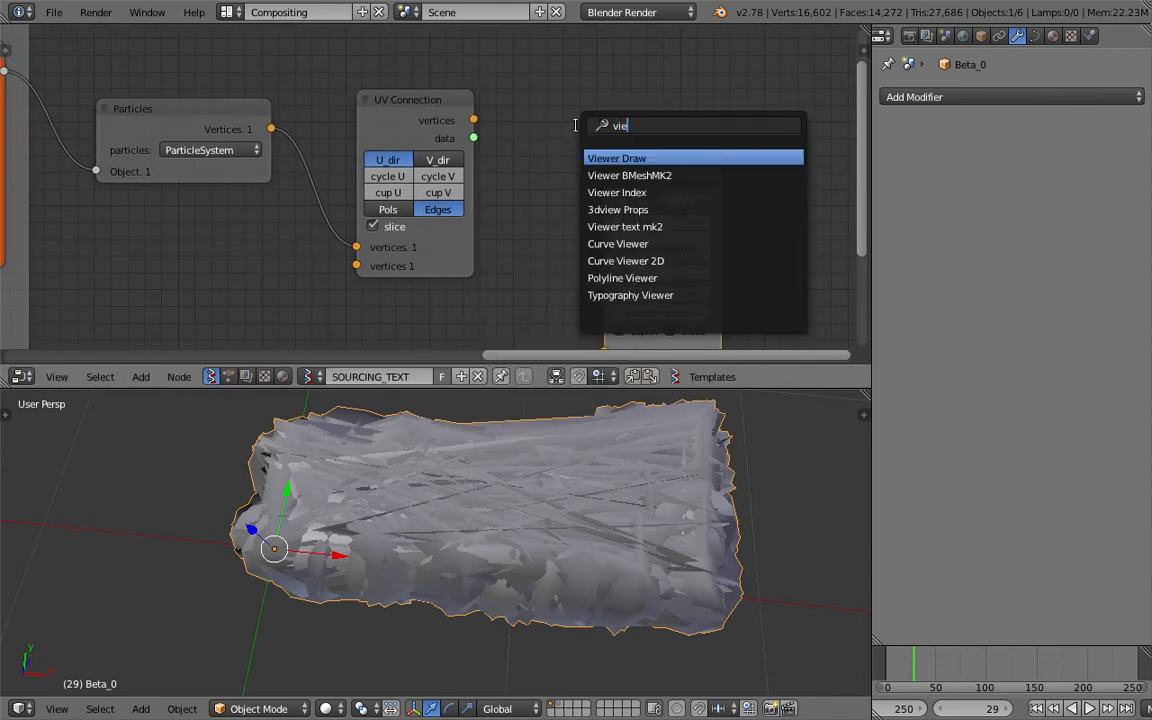
pyautogui.press('Return')
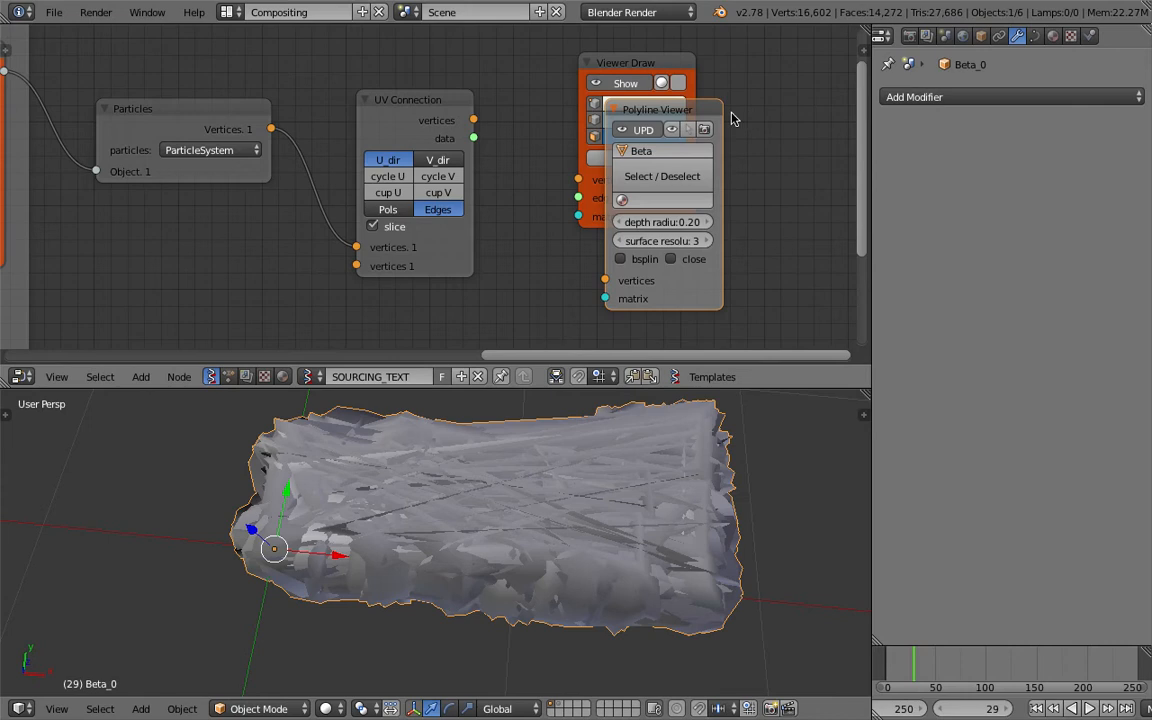
pyautogui.click(747, 185)
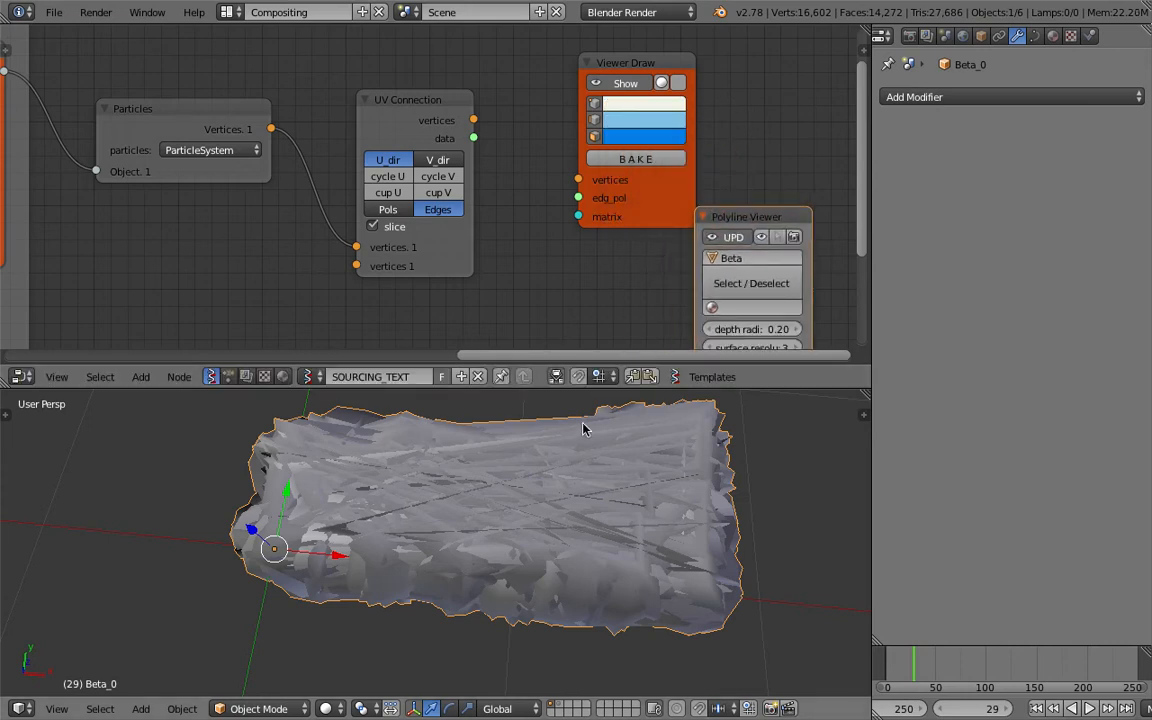
# Delete the generated polyline object Beta_0 and connect UV Connection's vertices to the Viewer Draw vertices.
pyautogui.press('x')
pyautogui.click(583, 429)
pyautogui.moveTo(476, 121)
pyautogui.mouseDown()
pyautogui.moveTo(530, 134)
pyautogui.moveTo(578, 180)
pyautogui.mouseUp()
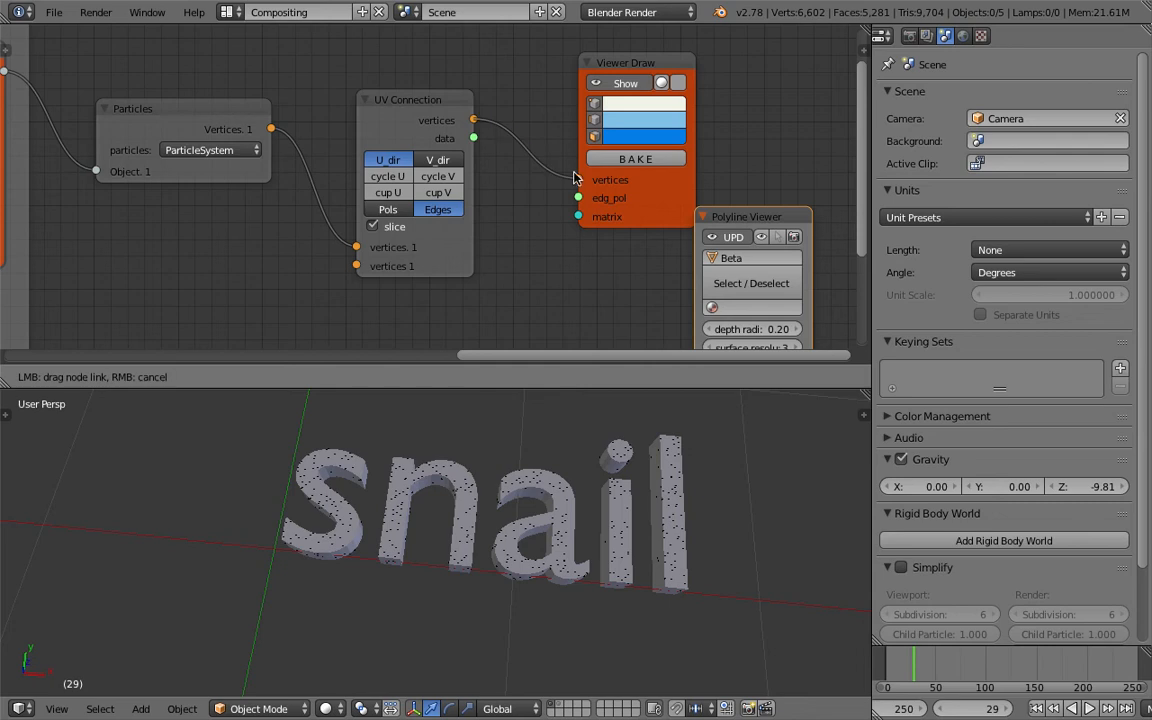
pyautogui.scroll(3, 556, 478)
pyautogui.scroll(-3, 537, 501)
pyautogui.keyDown('shift'); pyautogui.moveTo(618, 474); pyautogui.dragTo(515, 507, button='middle'); pyautogui.keyUp('shift')
pyautogui.moveTo(454, 269); pyautogui.dragTo(442, 269, button='middle')
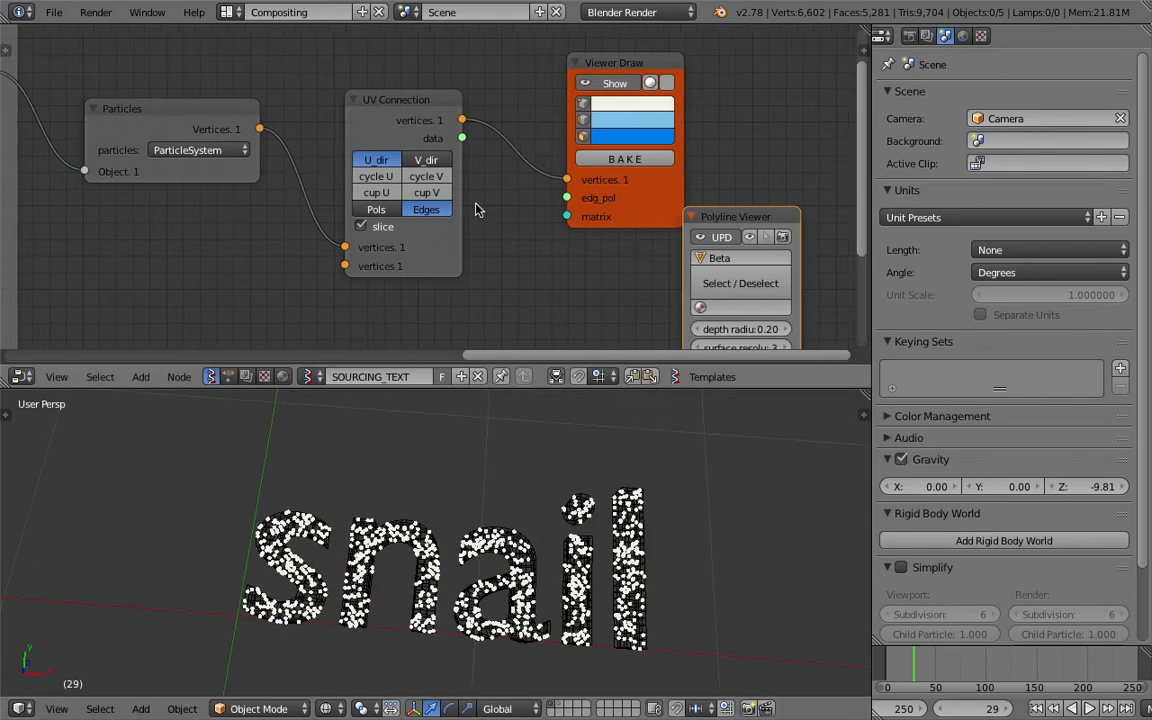
# Space out the Viewer Draw and Polyline Viewer nodes and connect UV Connection's data to the edg_pol input.
pyautogui.moveTo(629, 62); pyautogui.dragTo(689, 60)
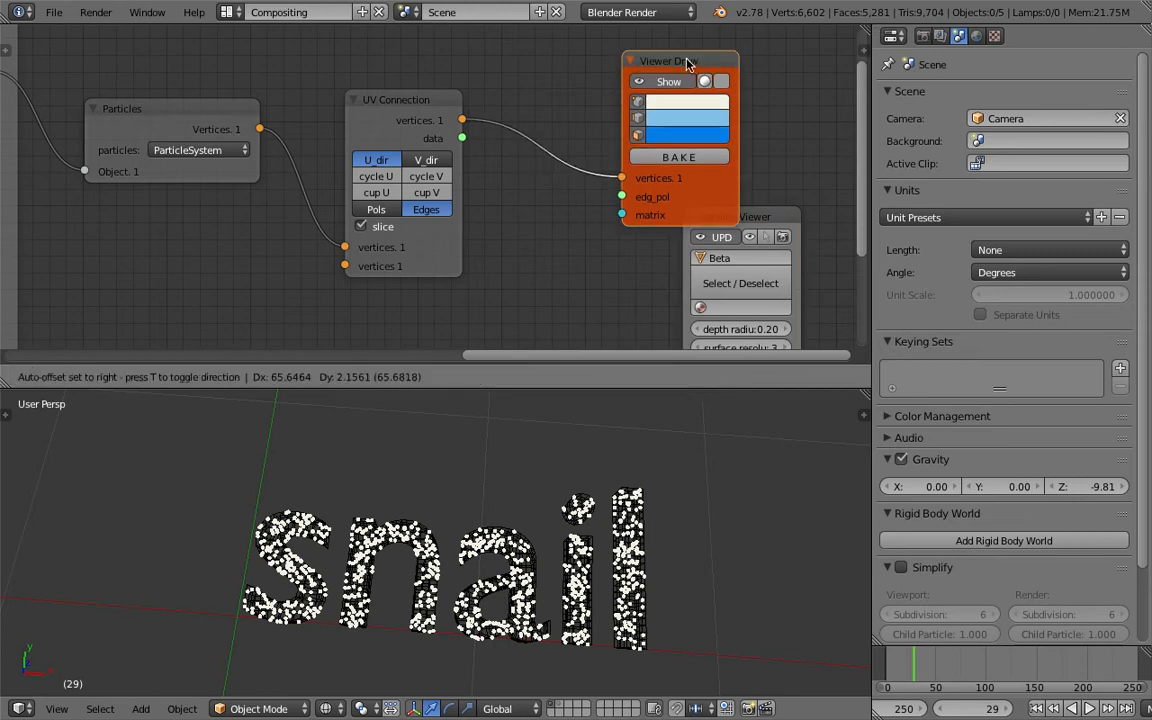
pyautogui.moveTo(760, 219); pyautogui.dragTo(691, 327)
pyautogui.moveTo(693, 222); pyautogui.dragTo(746, 222)
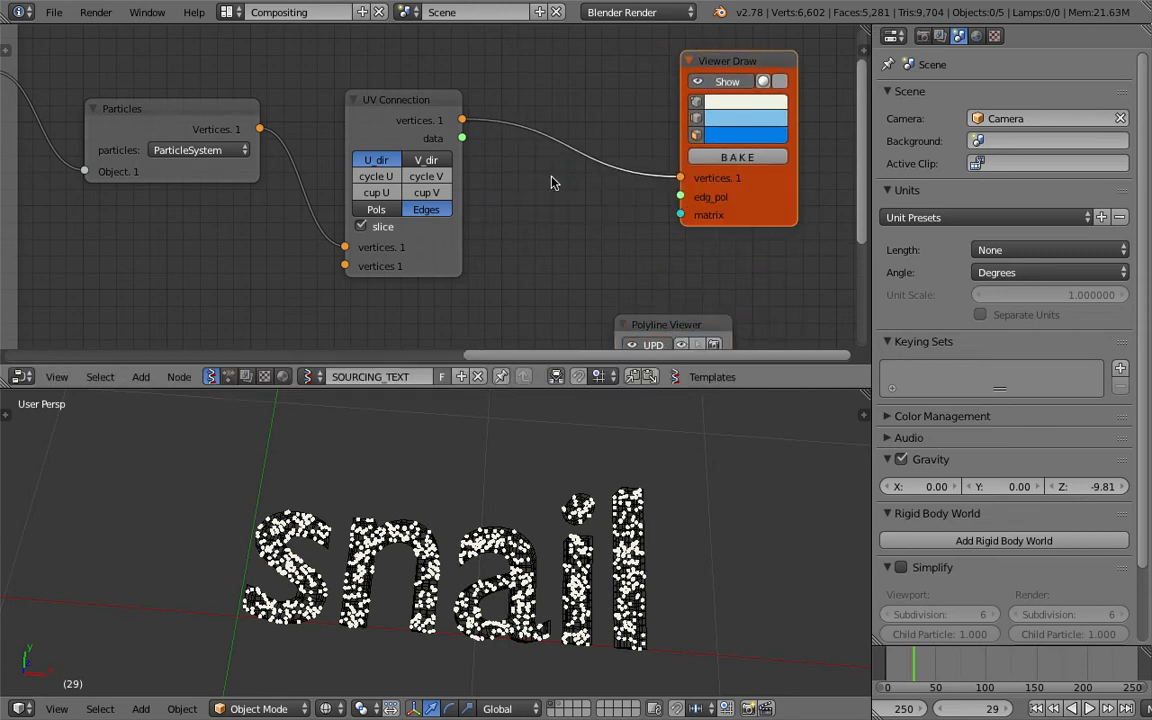
pyautogui.moveTo(462, 138); pyautogui.dragTo(673, 197)
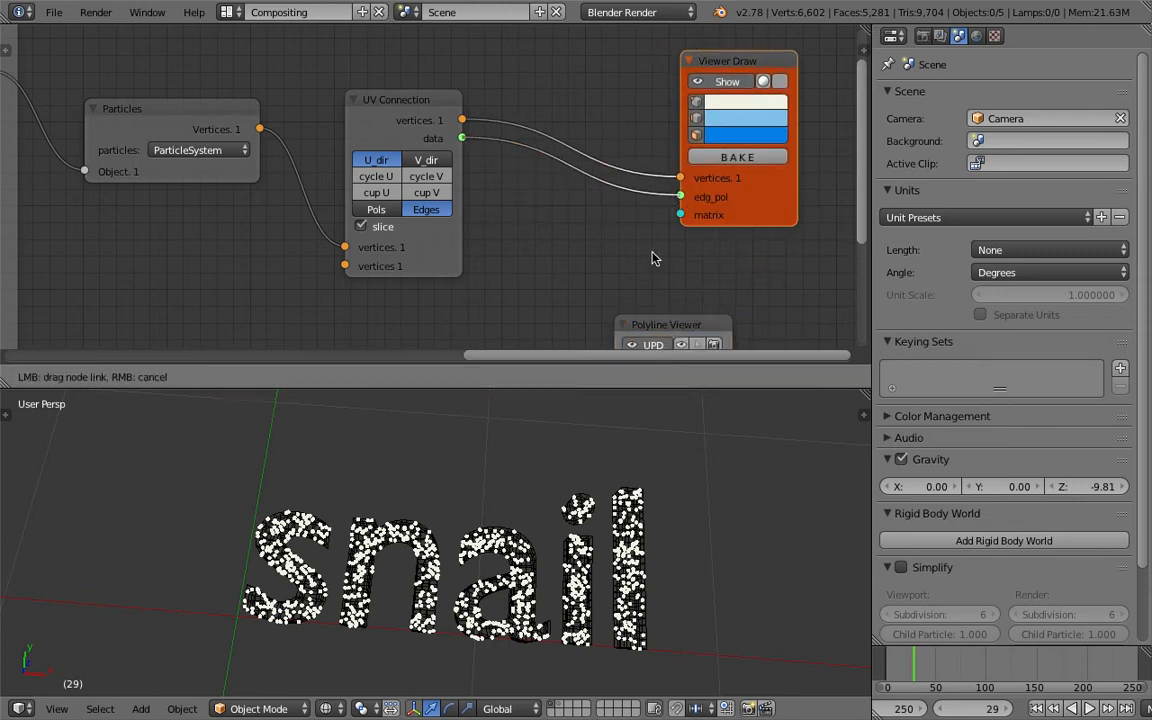
pyautogui.moveTo(652, 258); pyautogui.dragTo(652, 260)
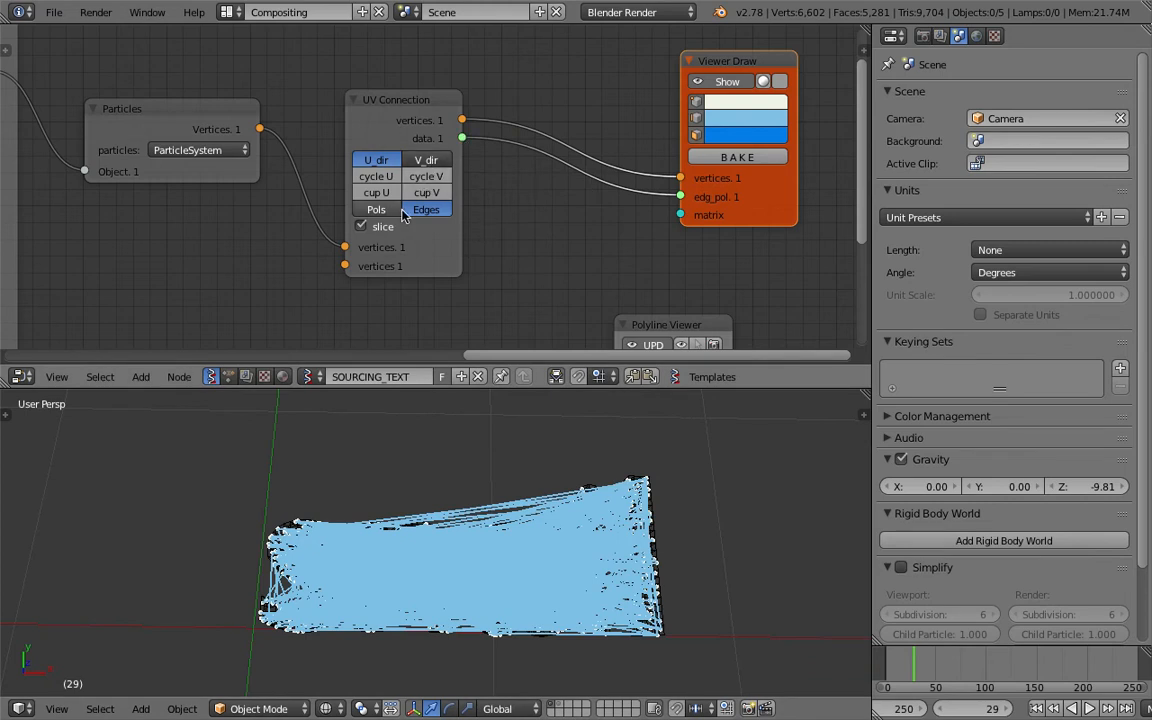
# Try V_dir and Pols on the UV Connection node before returning to U_dir with Edges.
pyautogui.click(430, 160)
pyautogui.click(420, 210)
pyautogui.click(385, 209)
pyautogui.click(412, 208)
# Enlarge the 3D view and examine how the lines connect the particles across the solid text.
pyautogui.scroll(3, 490, 505)
pyautogui.scroll(-6, 495, 510)
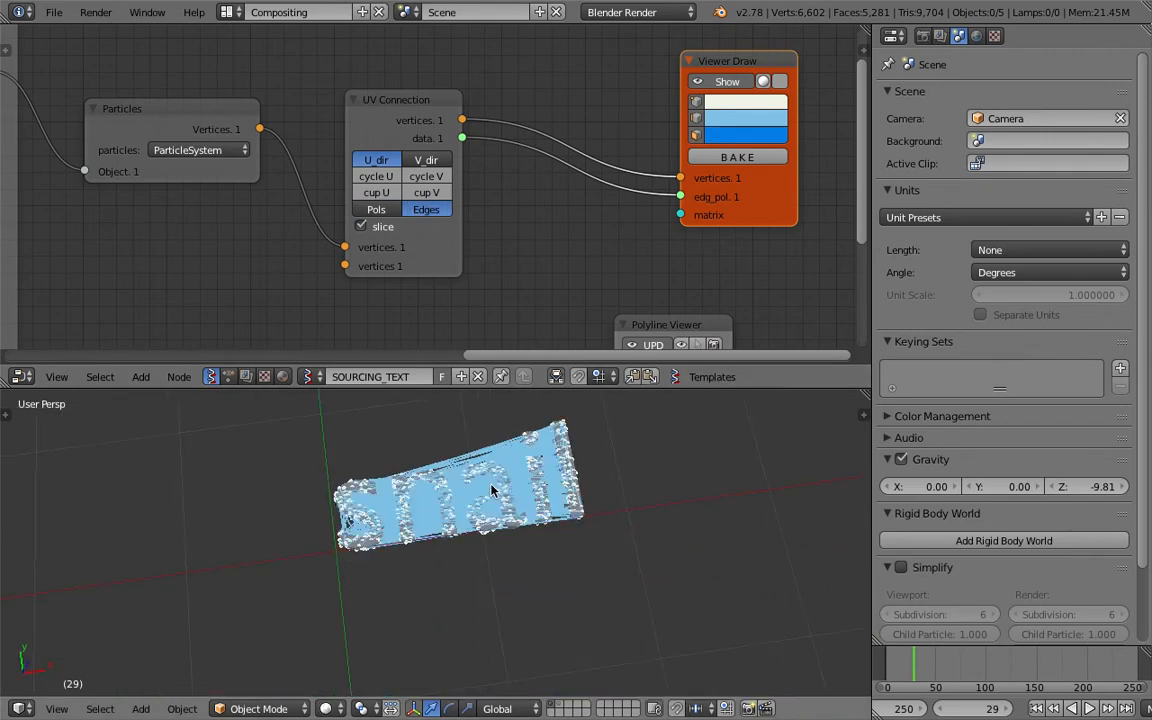
pyautogui.scroll(5, 490, 490)
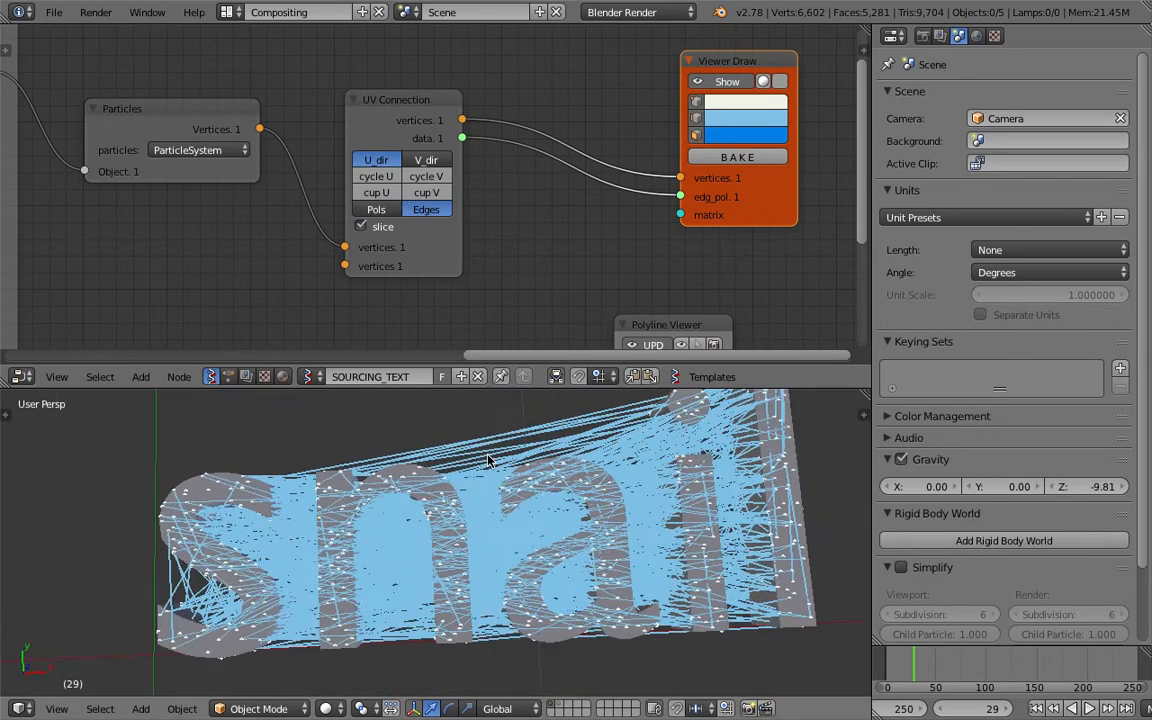
pyautogui.moveTo(510, 389); pyautogui.dragTo(510, 310)
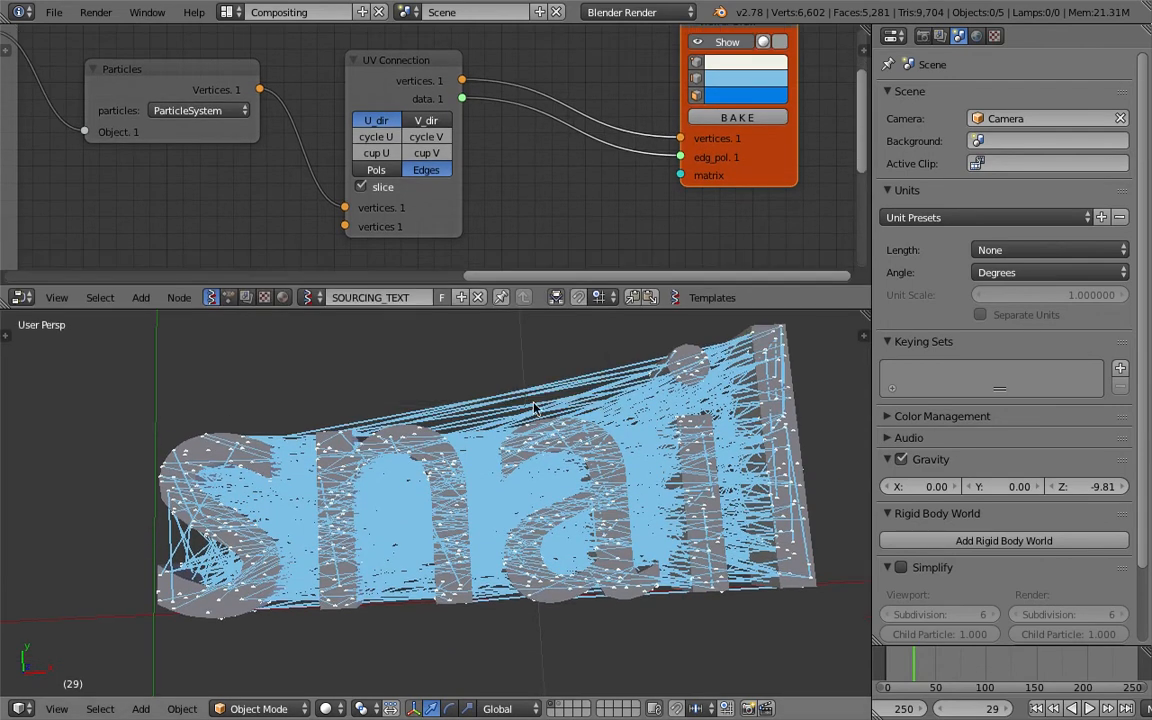
pyautogui.scroll(-3, 467, 453)
pyautogui.scroll(3, 442, 470)
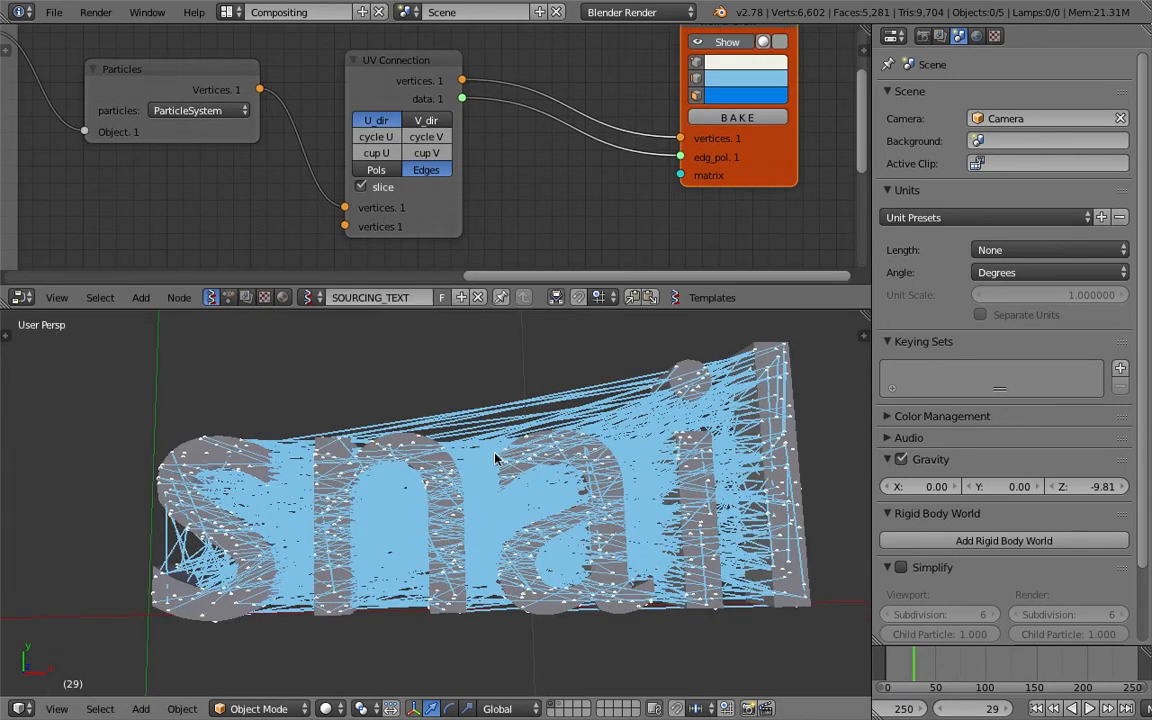
pyautogui.scroll(-3, 439, 484)
pyautogui.scroll(3, 433, 487)
pyautogui.scroll(-2, 334, 173)
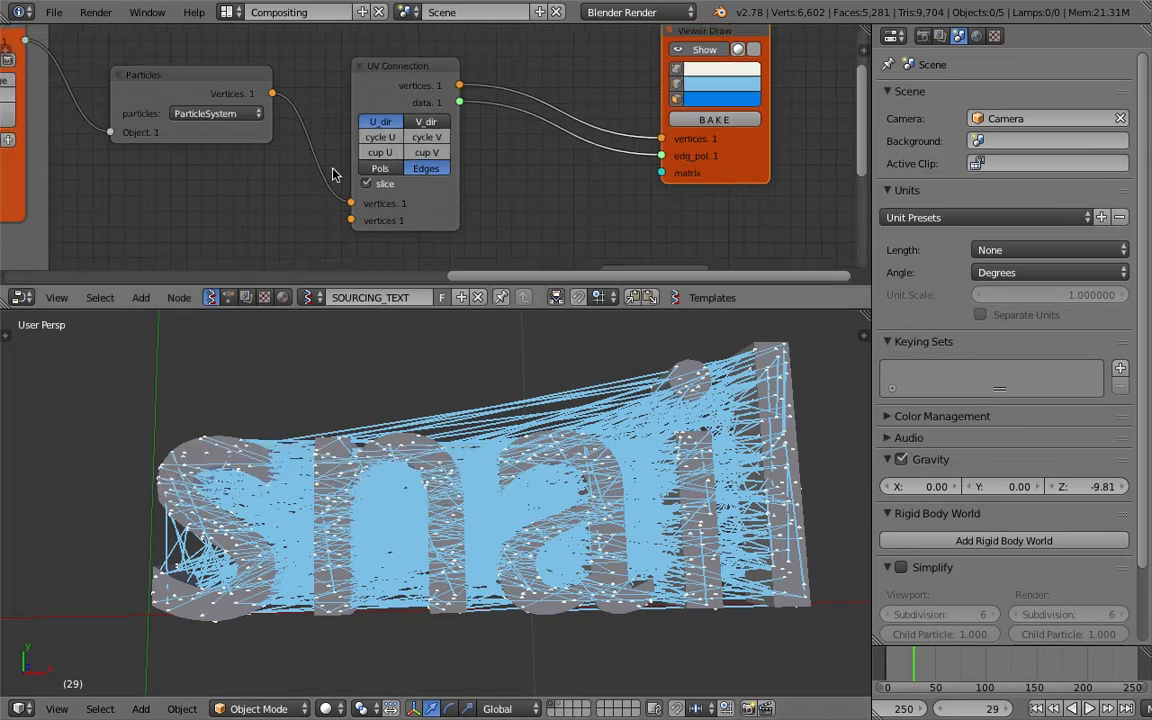
# Move the UV Connection and Viewer Draw nodes away from the Particles node to make room between them.
pyautogui.moveTo(275, 153); pyautogui.dragTo(494, 157, button='middle')
pyautogui.scroll(-3, 494, 157)
pyautogui.moveTo(598, 136); pyautogui.dragTo(496, 150, button='middle')
pyautogui.moveTo(489, 121); pyautogui.dragTo(590, 98)
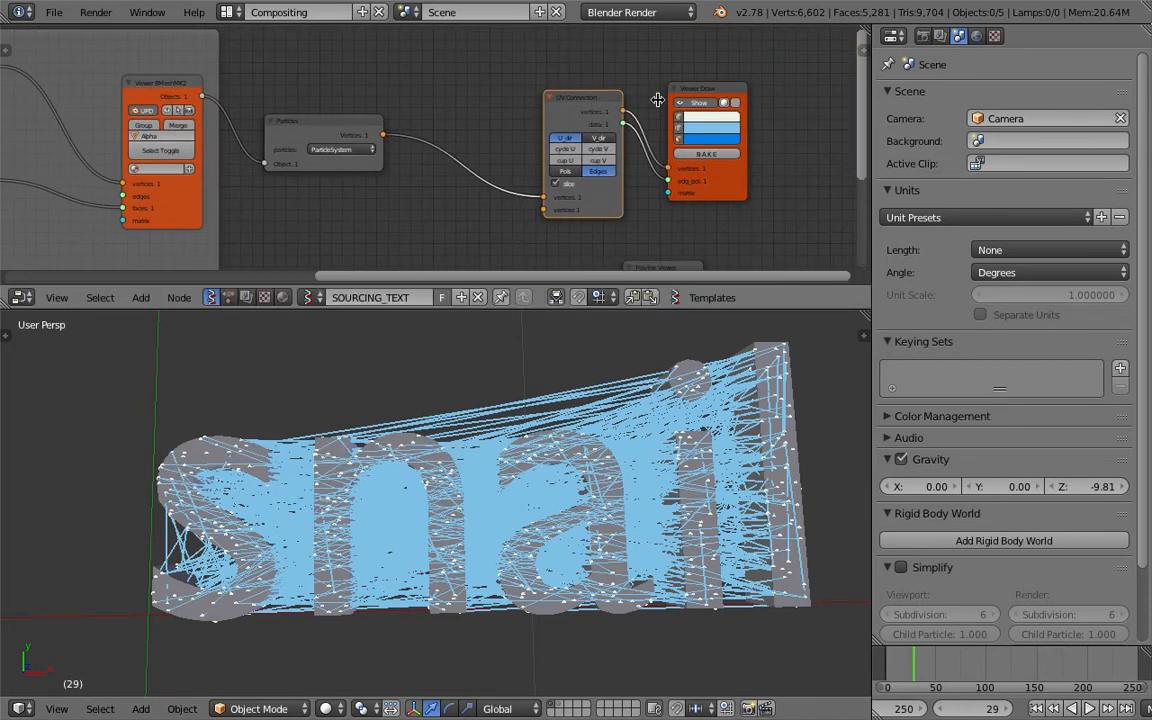
pyautogui.scroll(2, 463, 145)
# Add a List Sort node between the Particles and UV Connection nodes.
pyautogui.press('space')
pyautogui.write('sort')
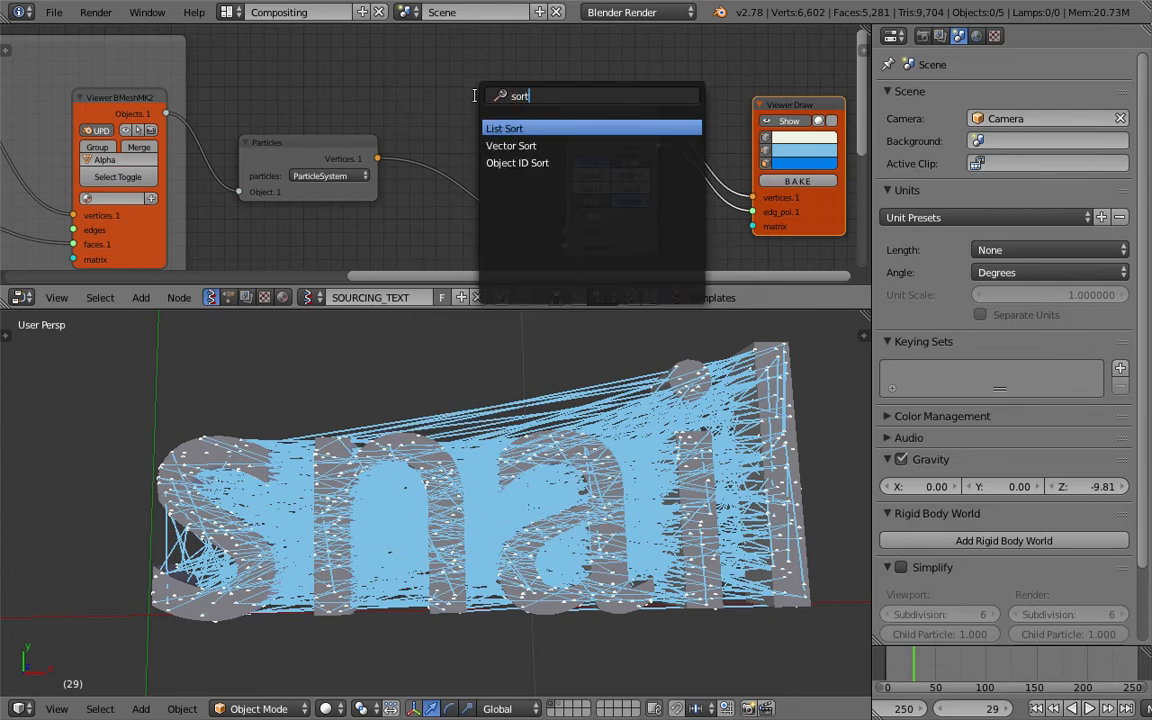
pyautogui.press('Return')
pyautogui.click(491, 130)
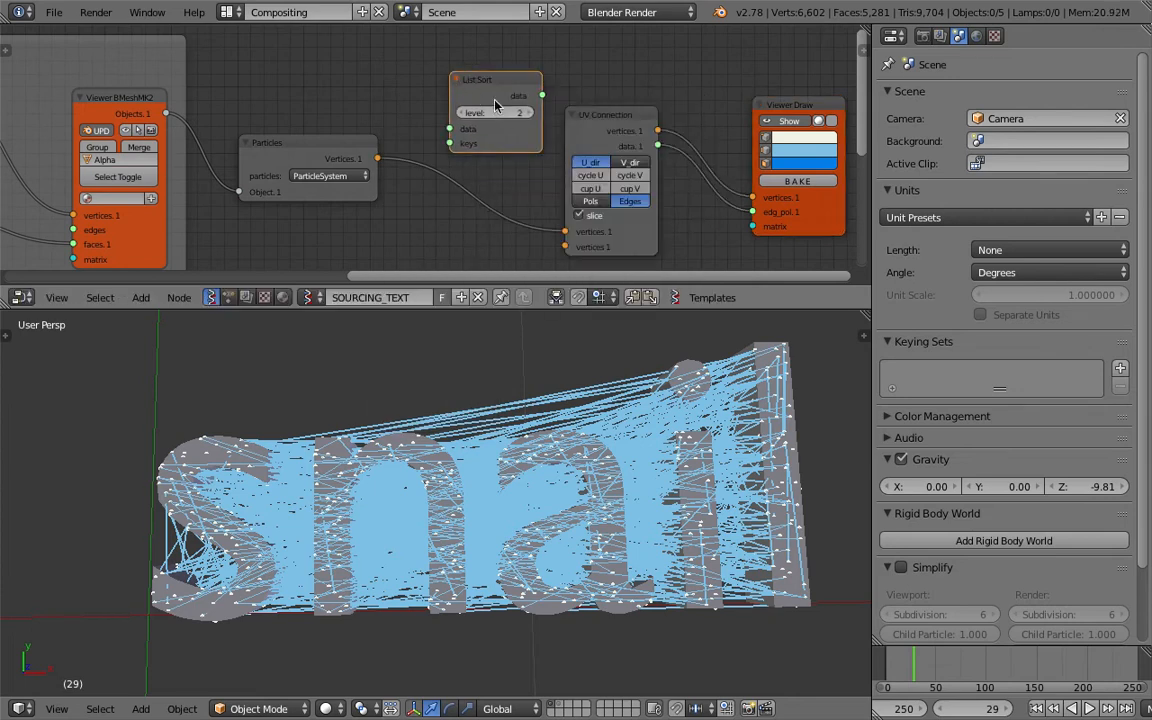
pyautogui.moveTo(510, 136); pyautogui.dragTo(496, 128)
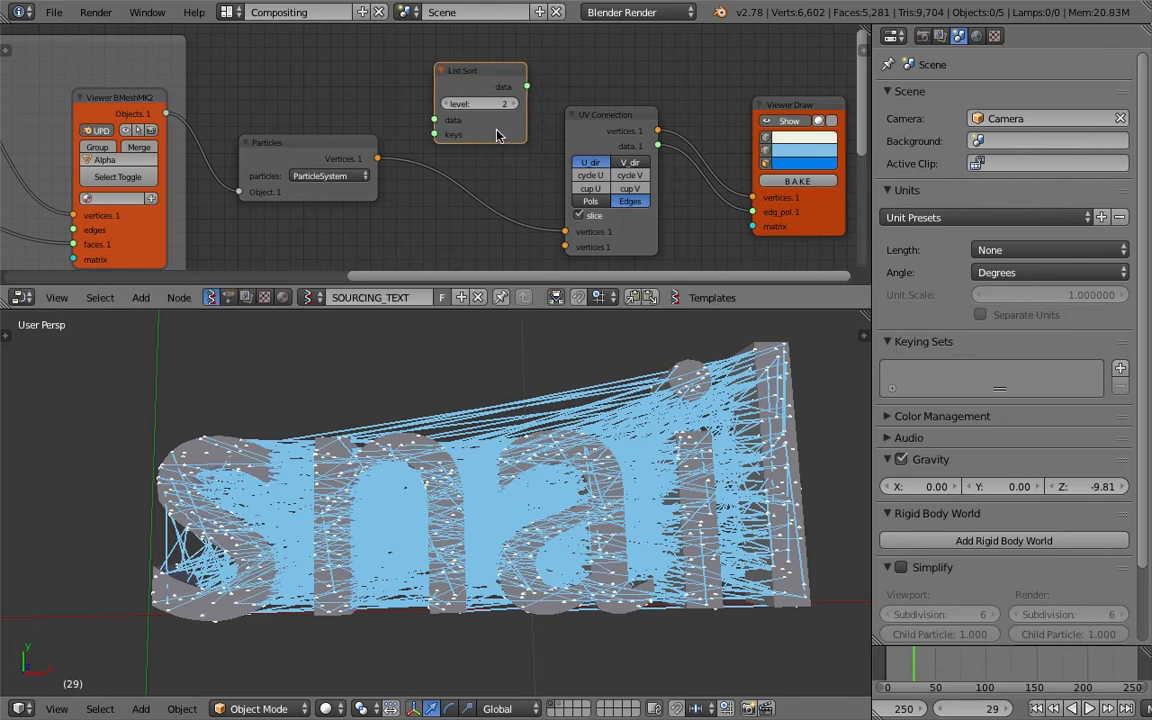
# Delete the unconnected List Sort node and save the file.
pyautogui.scroll(3, 497, 136)
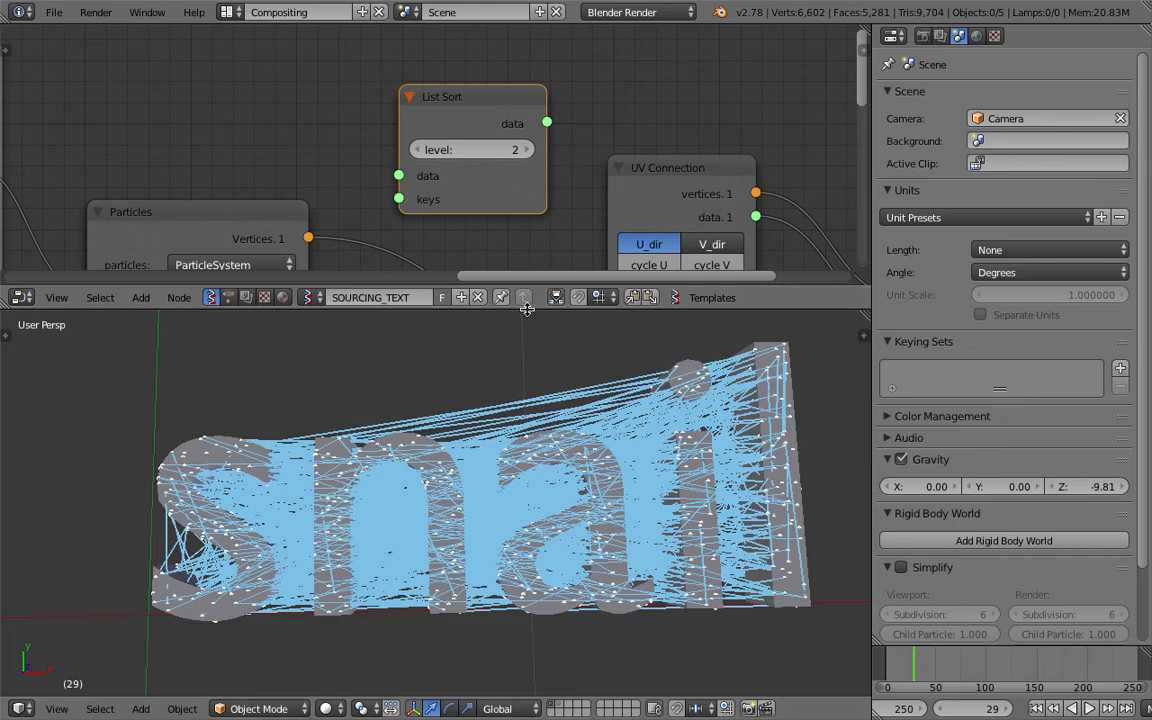
pyautogui.moveTo(527, 310); pyautogui.dragTo(529, 335)
pyautogui.scroll(-5, 533, 400)
pyautogui.moveTo(533, 410); pyautogui.dragTo(520, 456, button='middle')
pyautogui.scroll(5, 519, 456)
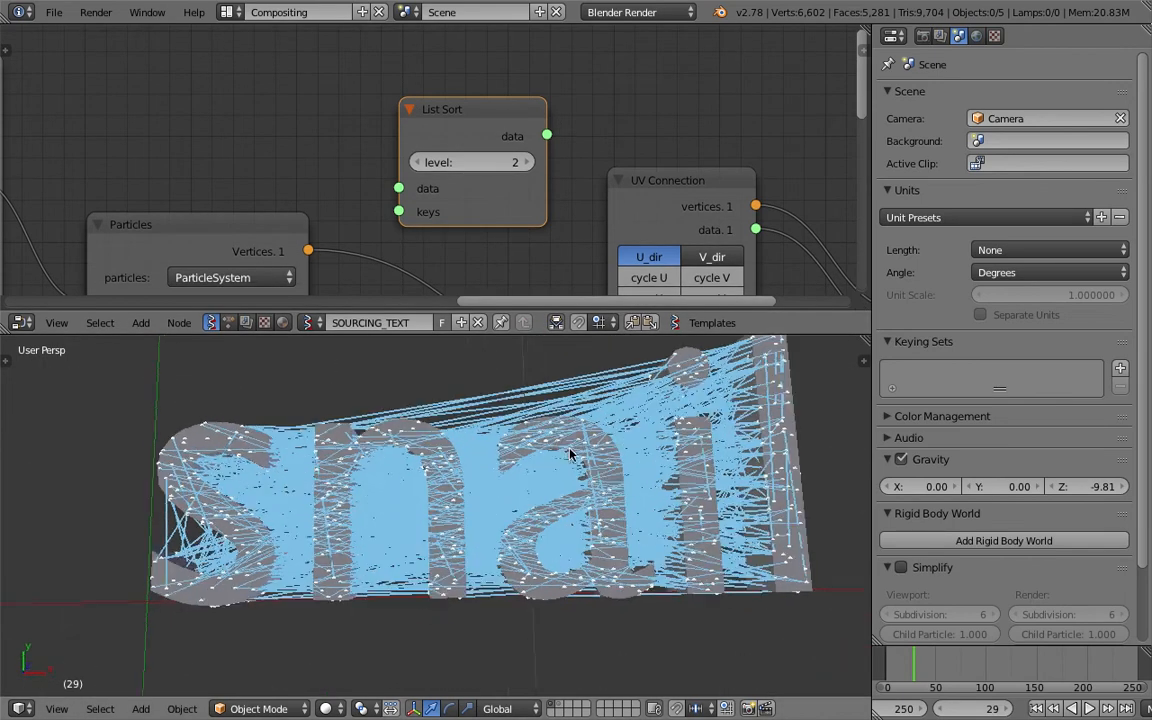
pyautogui.scroll(-1, 420, 298)
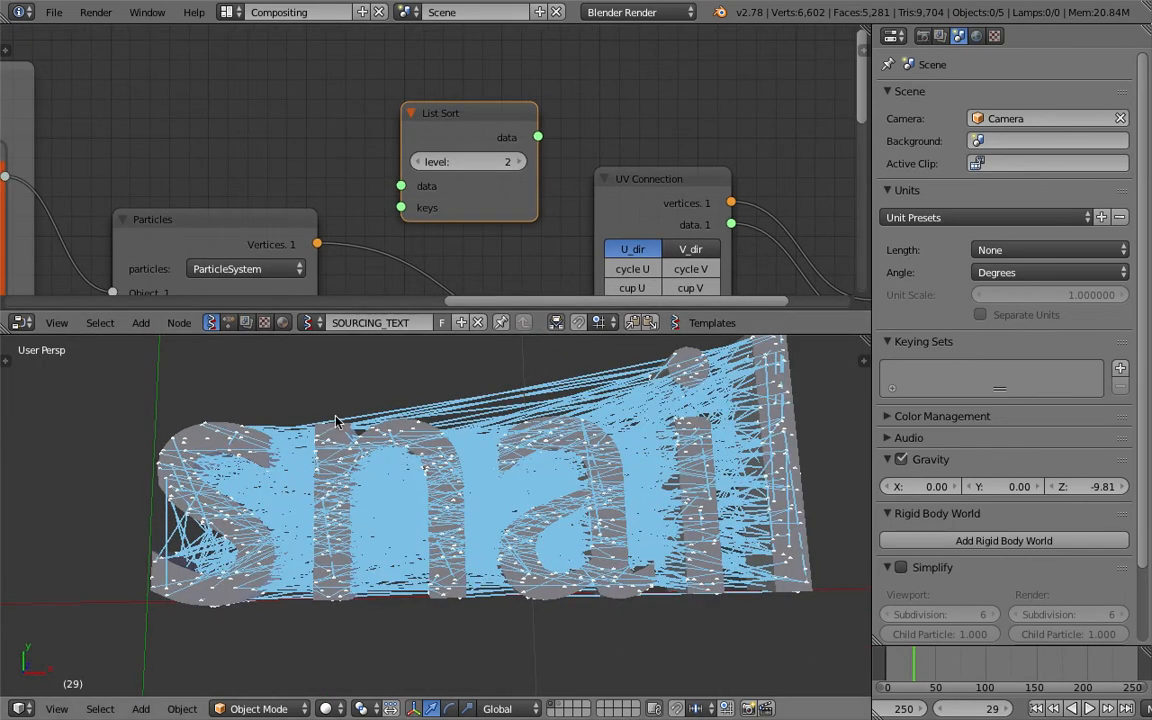
pyautogui.scroll(-5, 134, 458)
pyautogui.moveTo(476, 125); pyautogui.dragTo(440, 98)
pyautogui.scroll(-1, 435, 75)
pyautogui.press('x')
pyautogui.hotkey('ctrl', 's')
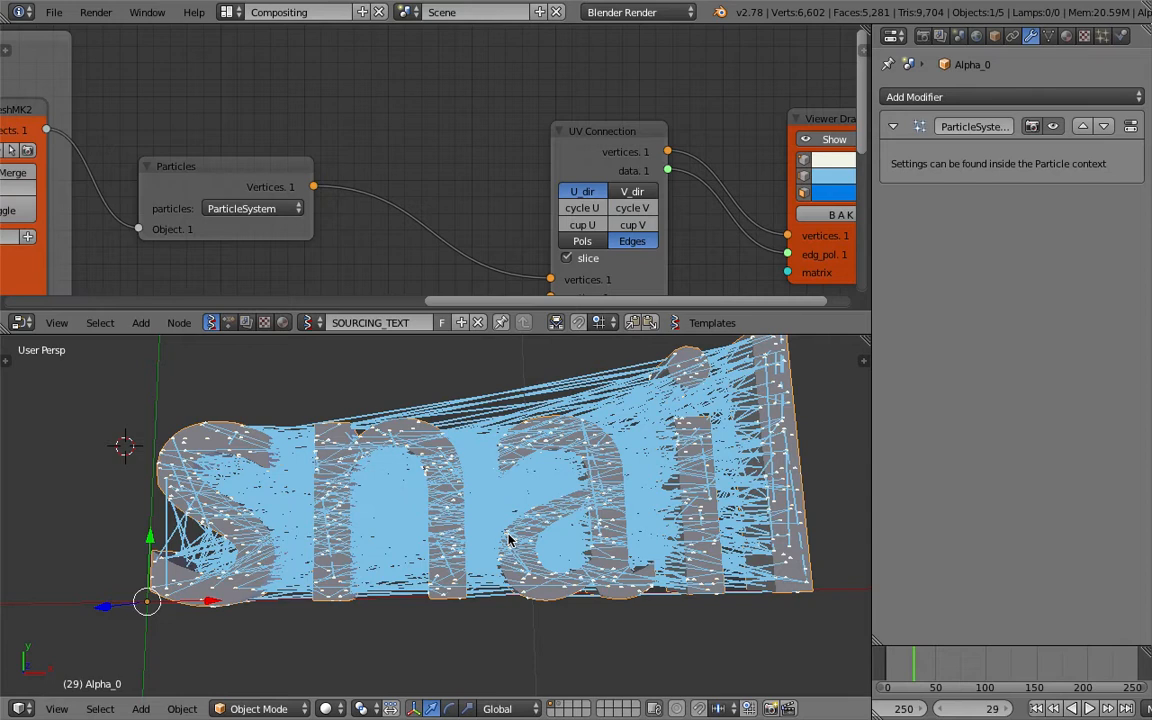
# Inspect the generated text object Alpha_0 and its particle lines in wireframe shading.
pyautogui.moveTo(508, 540); pyautogui.dragTo(503, 540, button='middle')
pyautogui.press('z')
pyautogui.press('z')
pyautogui.press('z')
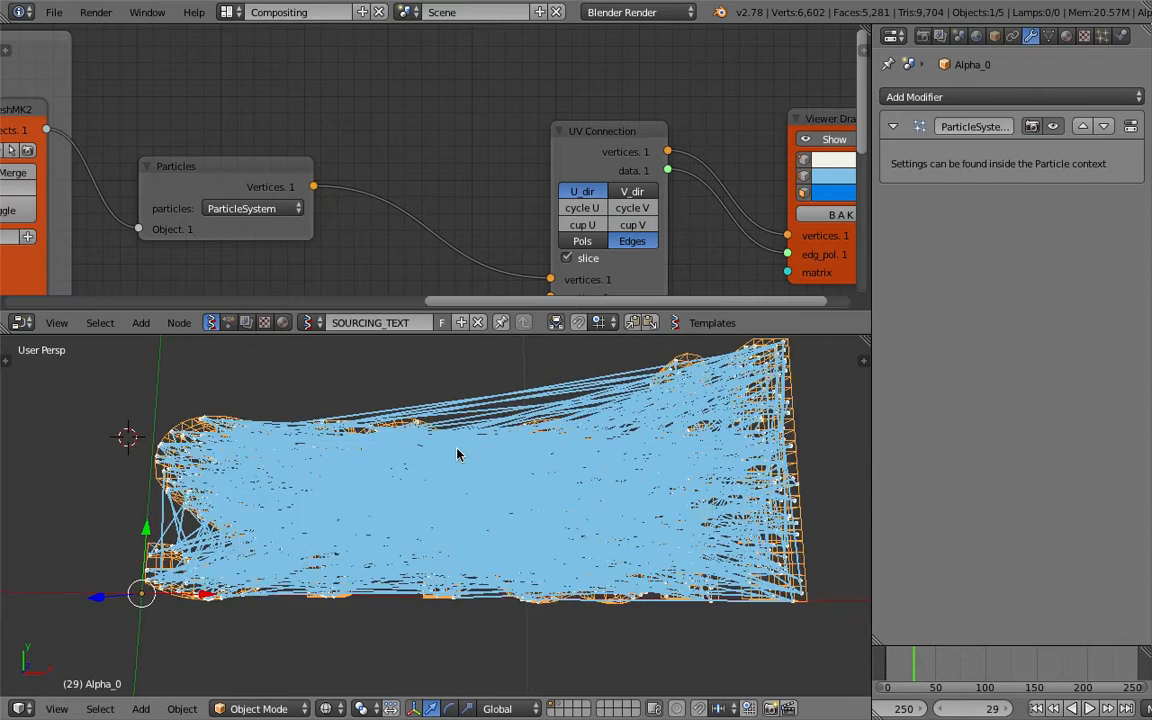
pyautogui.scroll(-1, 425, 216)
pyautogui.moveTo(434, 213); pyautogui.dragTo(455, 197, button='middle')
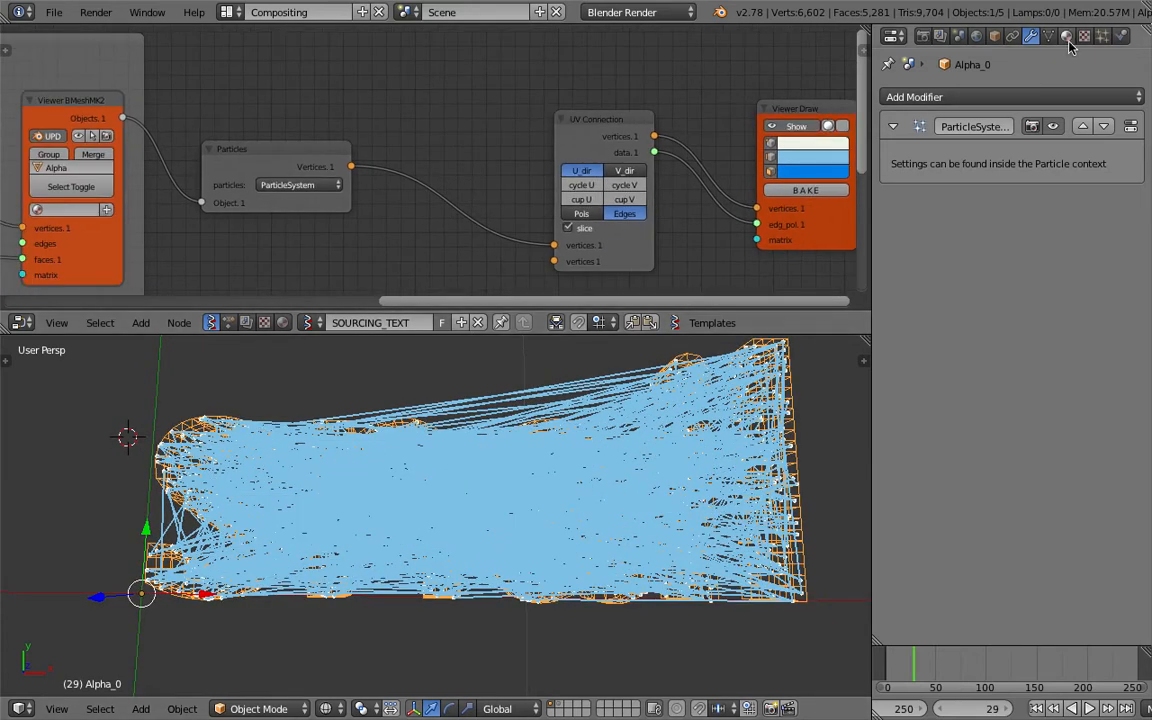
# Turn off Random in the text object's particle emission settings and return to the first frame.
pyautogui.click(1103, 37)
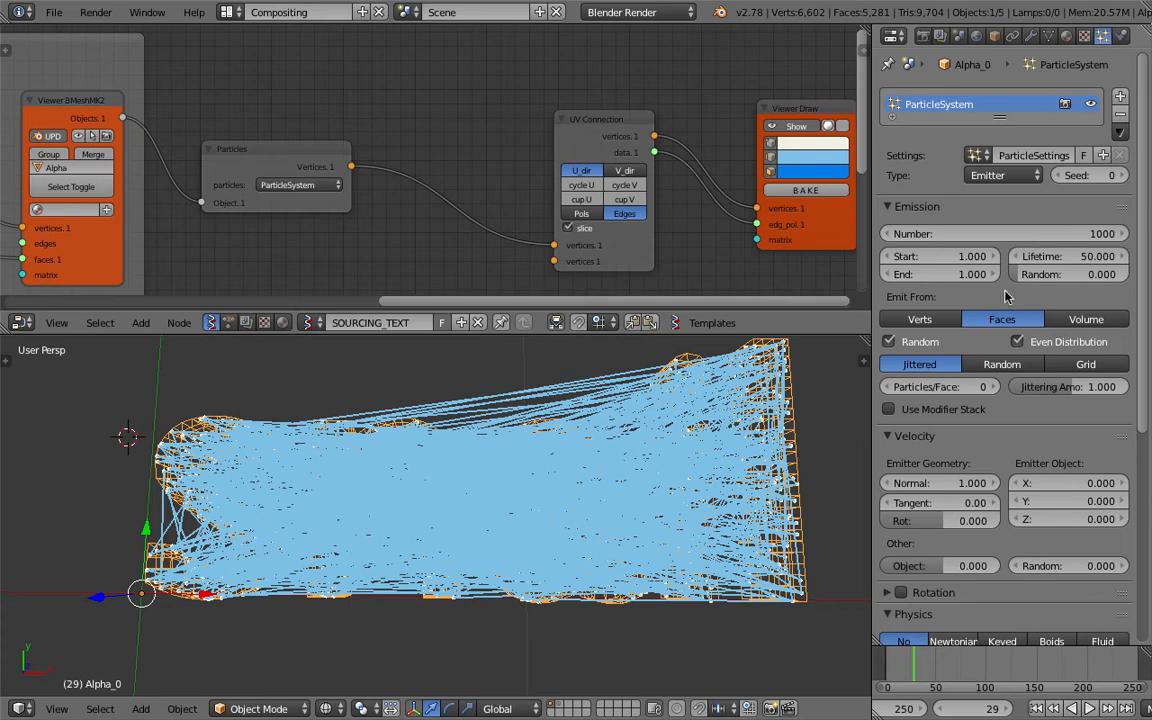
pyautogui.click(926, 342)
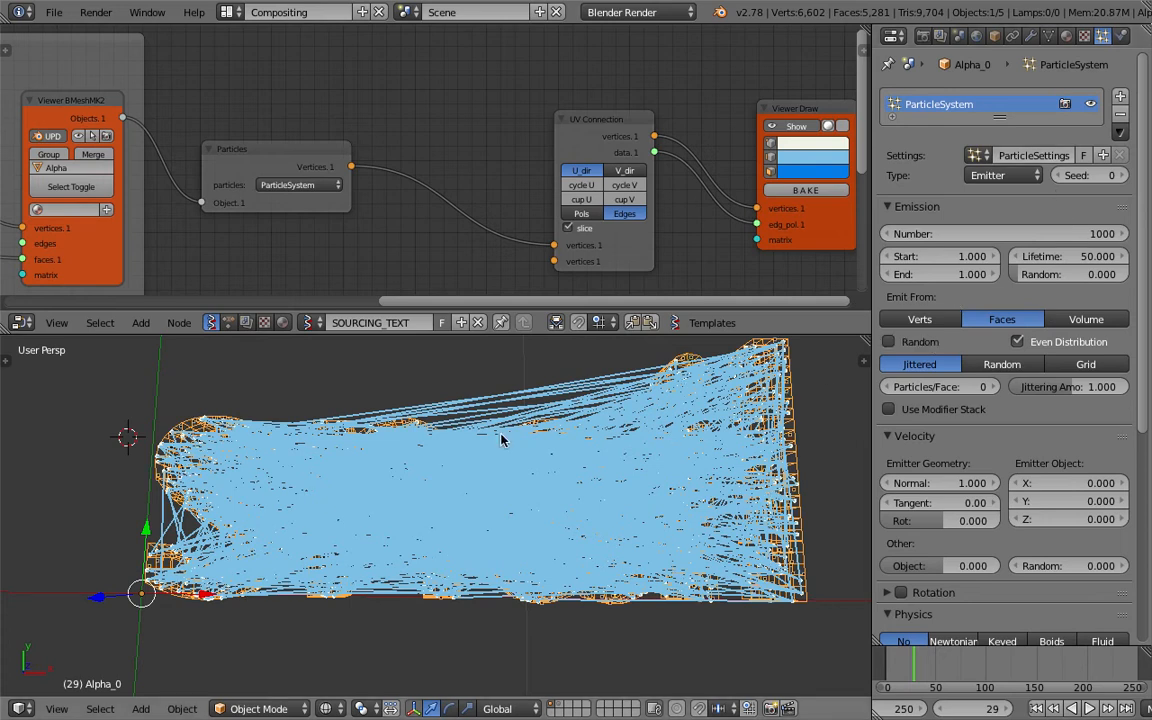
pyautogui.scroll(-3, 504, 437)
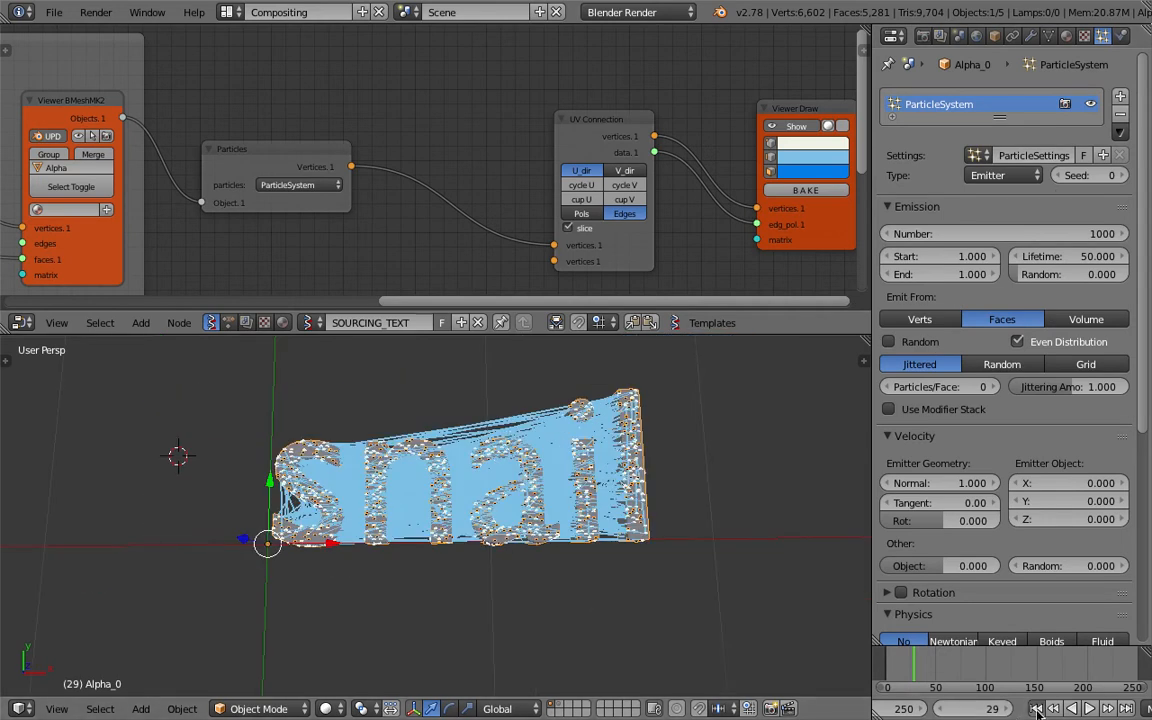
pyautogui.click(1036, 708)
pyautogui.scroll(3, 573, 543)
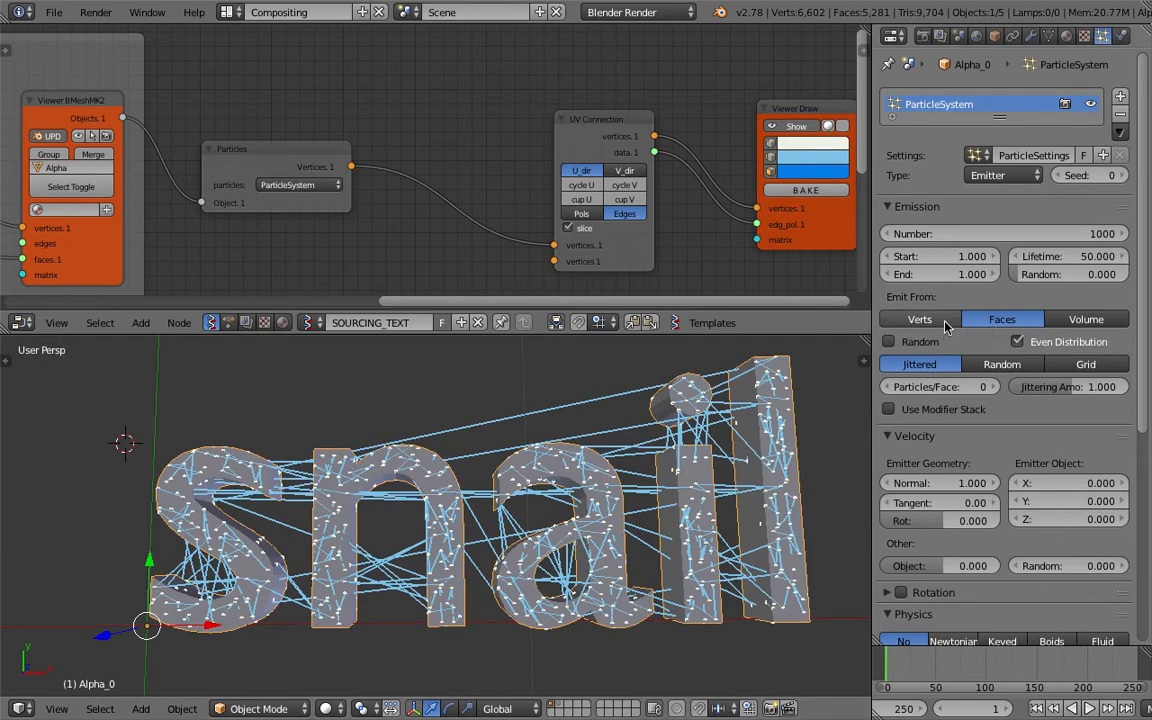
# Set the particles to emit from Verts and display the text object in wireframe shading.
pyautogui.click(944, 323)
pyautogui.moveTo(764, 576); pyautogui.dragTo(766, 532, button='middle')
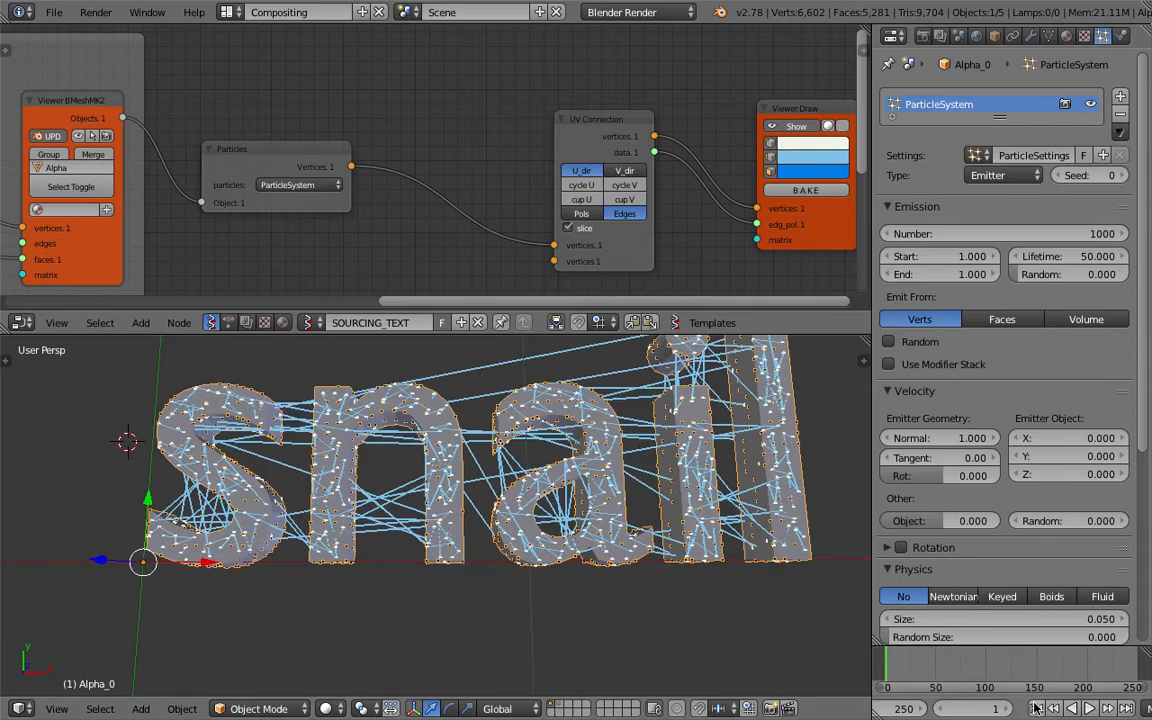
pyautogui.press('z')
pyautogui.moveTo(440, 430); pyautogui.dragTo(470, 469, button='middle')
pyautogui.scroll(-3, 473, 483)
pyautogui.scroll(3, 471, 467)
pyautogui.press('z')
pyautogui.press('z')
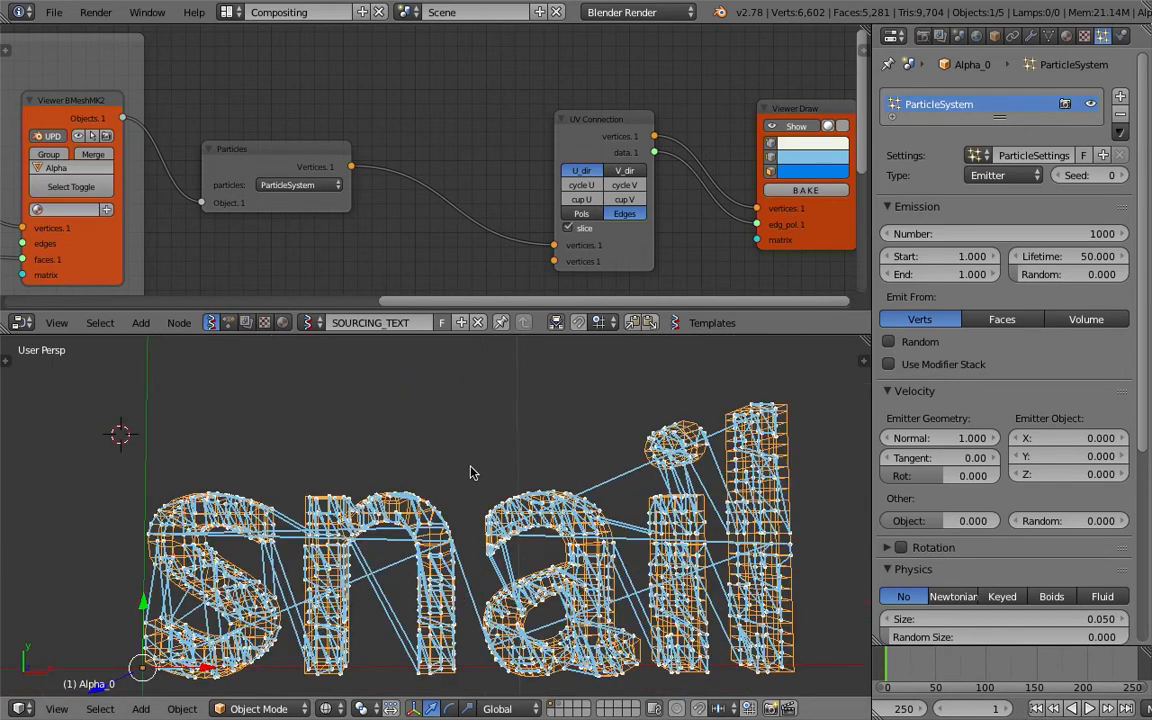
# Try the Pols option on the UV Connection node before returning to Edges with U_dir.
pyautogui.moveTo(482, 179); pyautogui.dragTo(437, 158, button='middle')
pyautogui.click(545, 190)
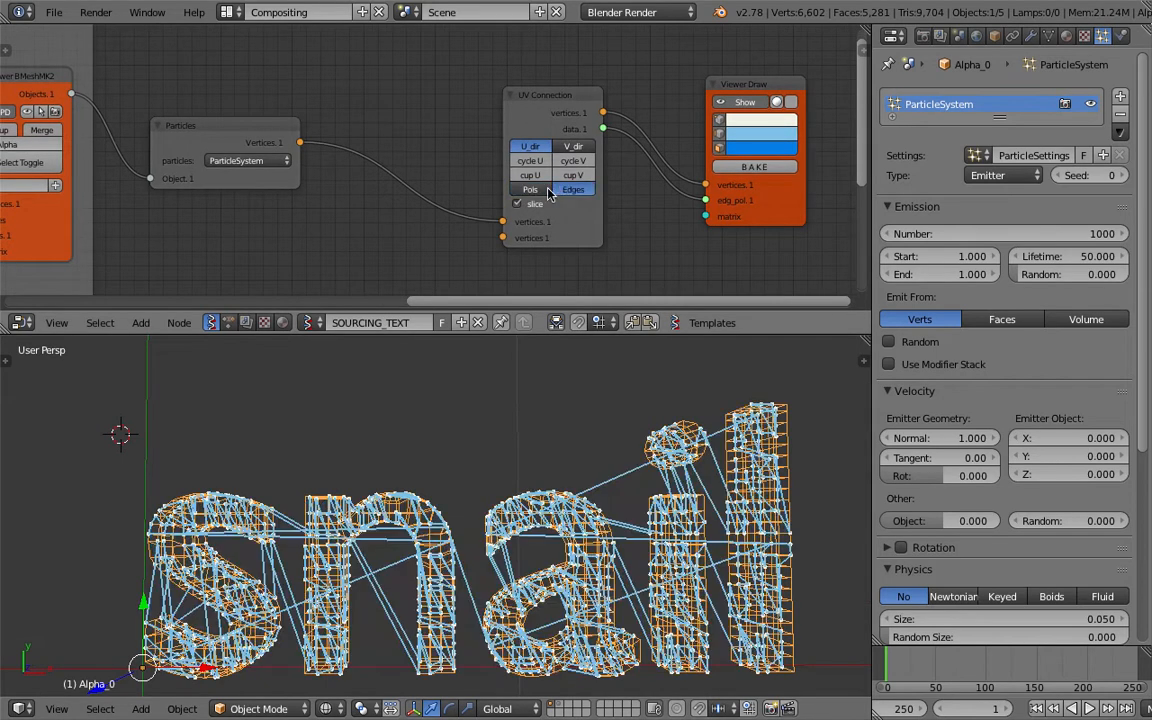
pyautogui.click(549, 191)
pyautogui.hotkey('ctrl', 's')
pyautogui.click(541, 144)
# Check the vertex-to-vertex lines across the whole text and save the file.
pyautogui.moveTo(560, 486); pyautogui.dragTo(591, 490, button='middle')
pyautogui.scroll(-1, 593, 473)
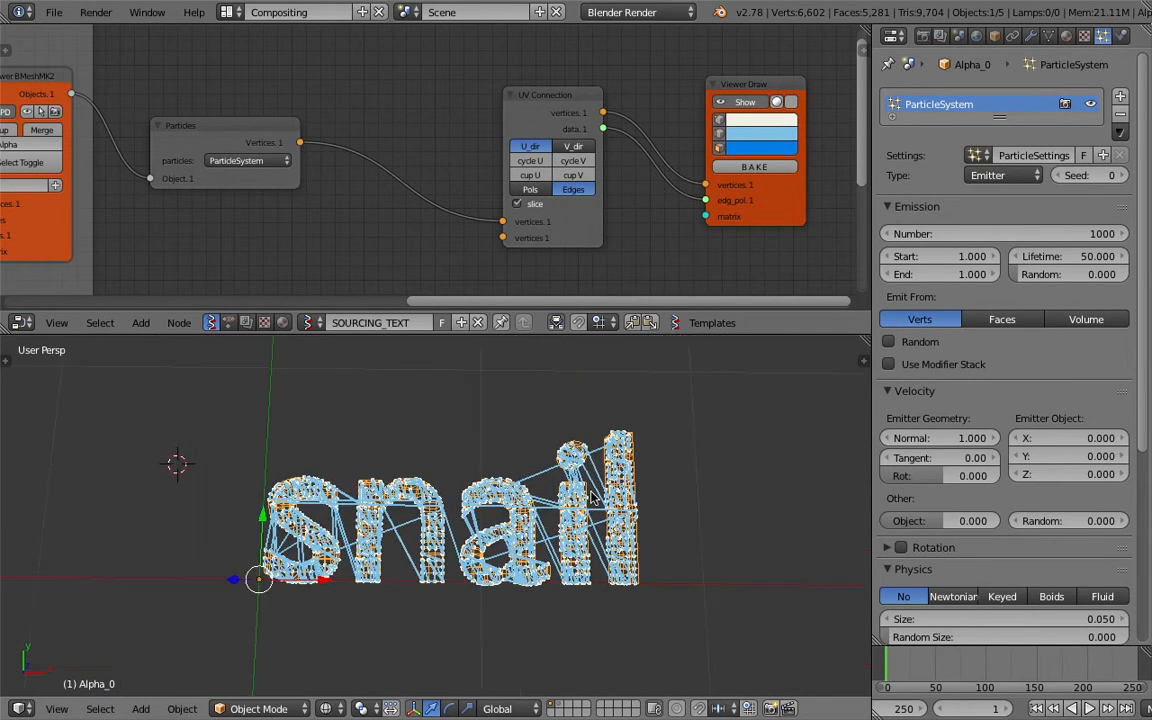
pyautogui.scroll(1, 591, 490)
pyautogui.hotkey('ctrl', 's')
pyautogui.click(591, 493)
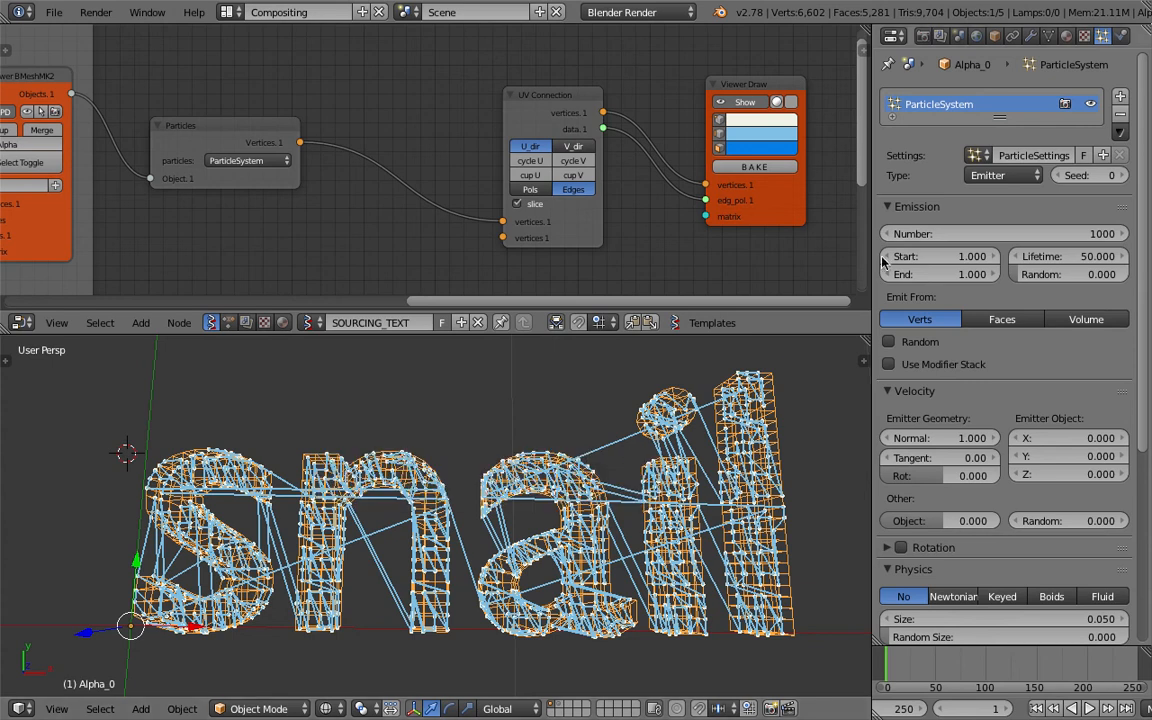
# Emit the particles from the text's Volume in a Grid distribution with a resolution of 30.
pyautogui.click(1080, 325)
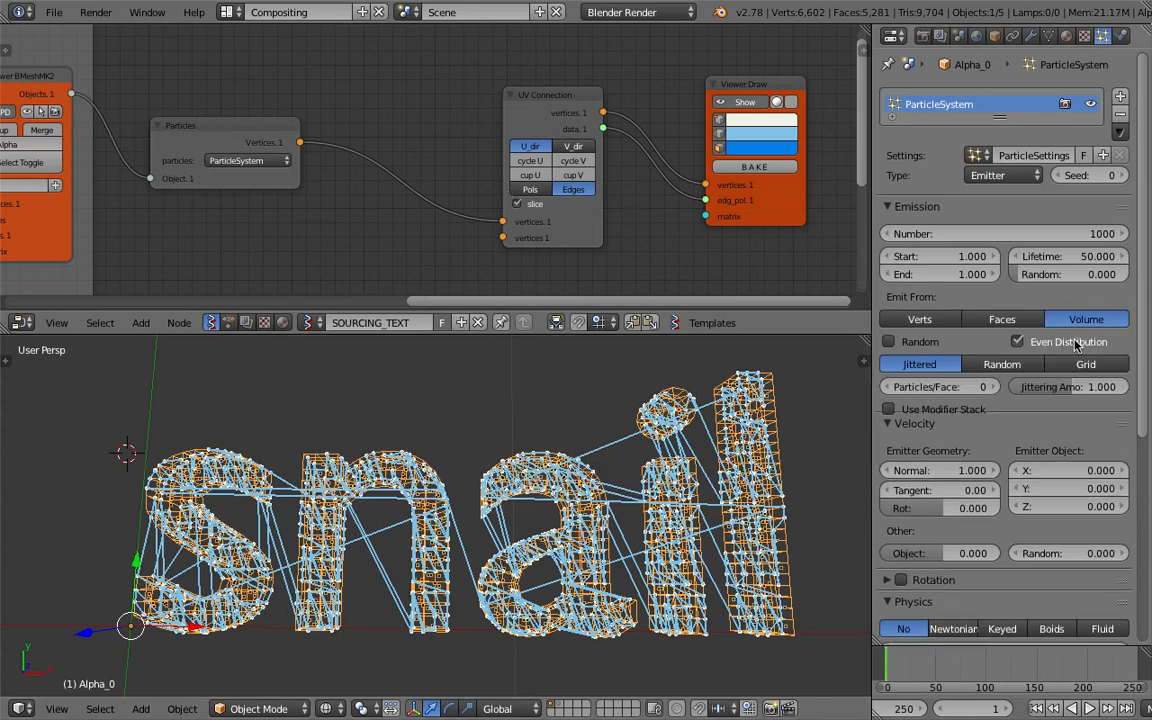
pyautogui.click(1086, 364)
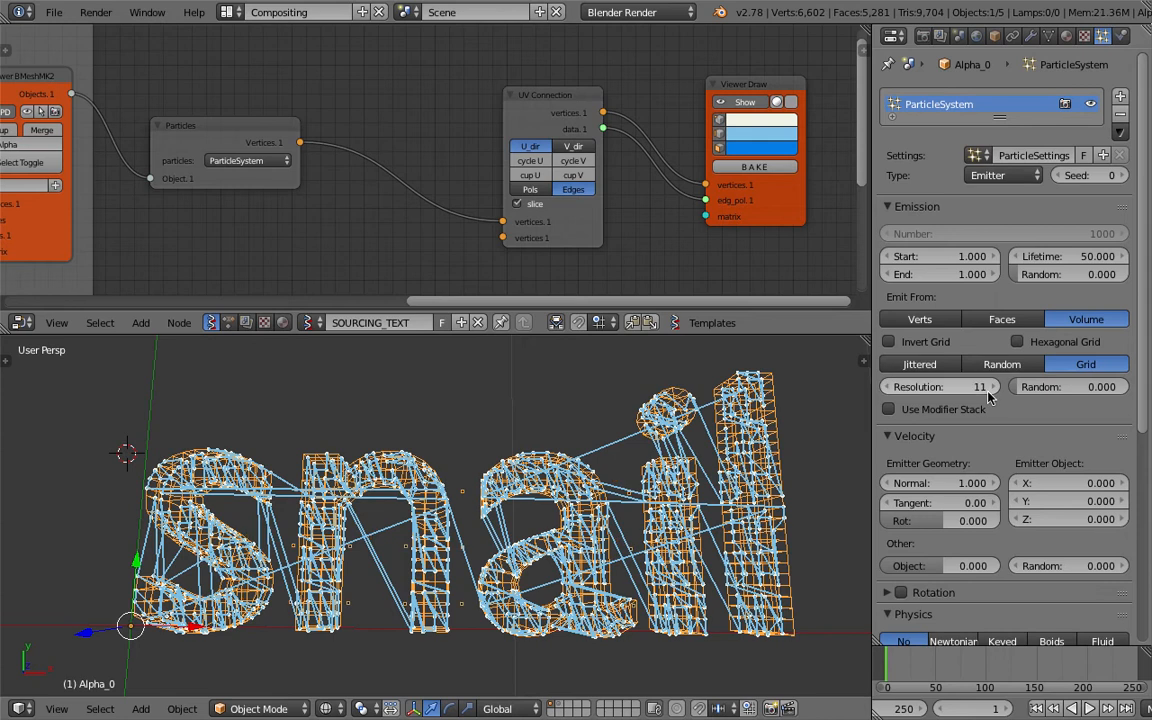
pyautogui.moveTo(988, 397); pyautogui.dragTo(1036, 397)
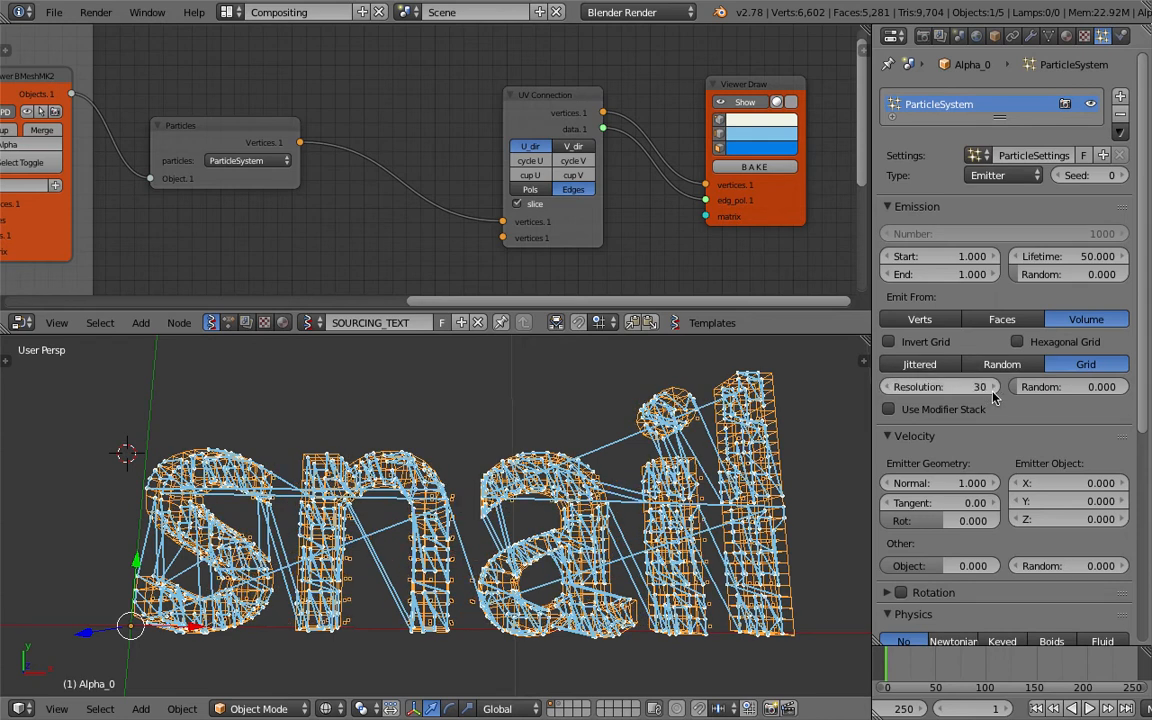
# Examine the lines connecting the grid particles inside the text, comparing solid and wireframe shading.
pyautogui.moveTo(735, 510); pyautogui.dragTo(745, 450, button='middle')
pyautogui.moveTo(563, 501)
pyautogui.mouseDown(button='middle')
pyautogui.moveTo(432, 562)
pyautogui.moveTo(437, 542)
pyautogui.mouseUp(button='middle')
pyautogui.press('z')
pyautogui.press('z')
pyautogui.moveTo(224, 460); pyautogui.dragTo(232, 449, button='middle')
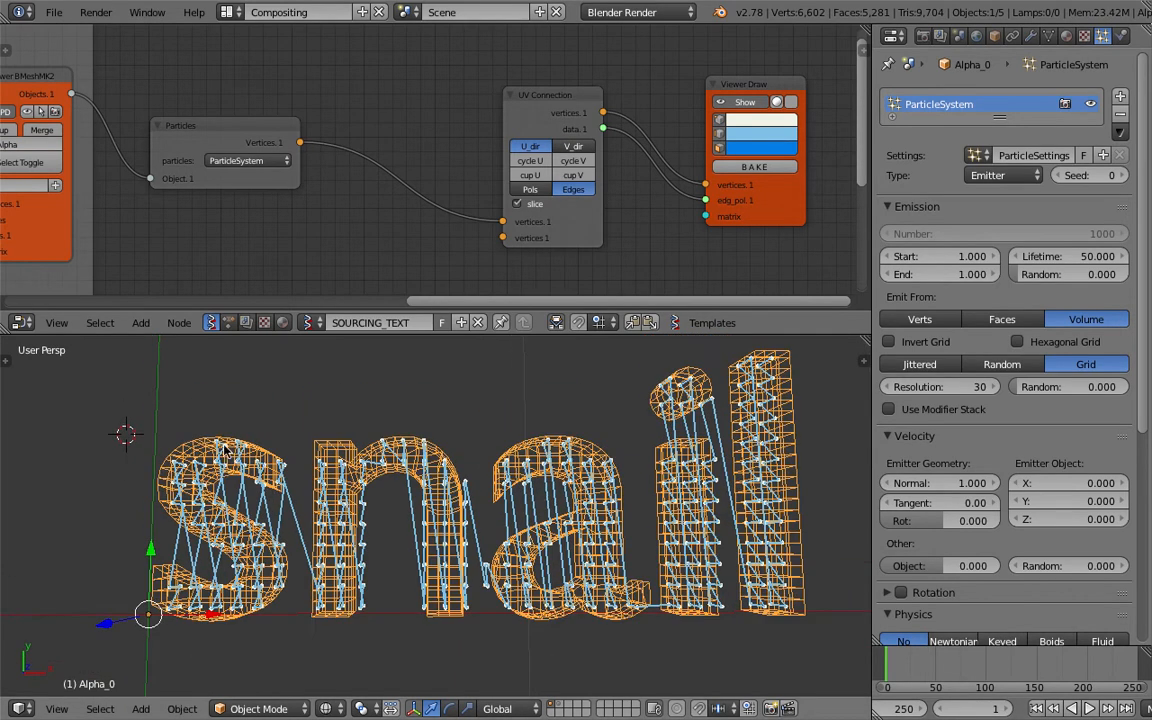
pyautogui.scroll(-3, 430, 488)
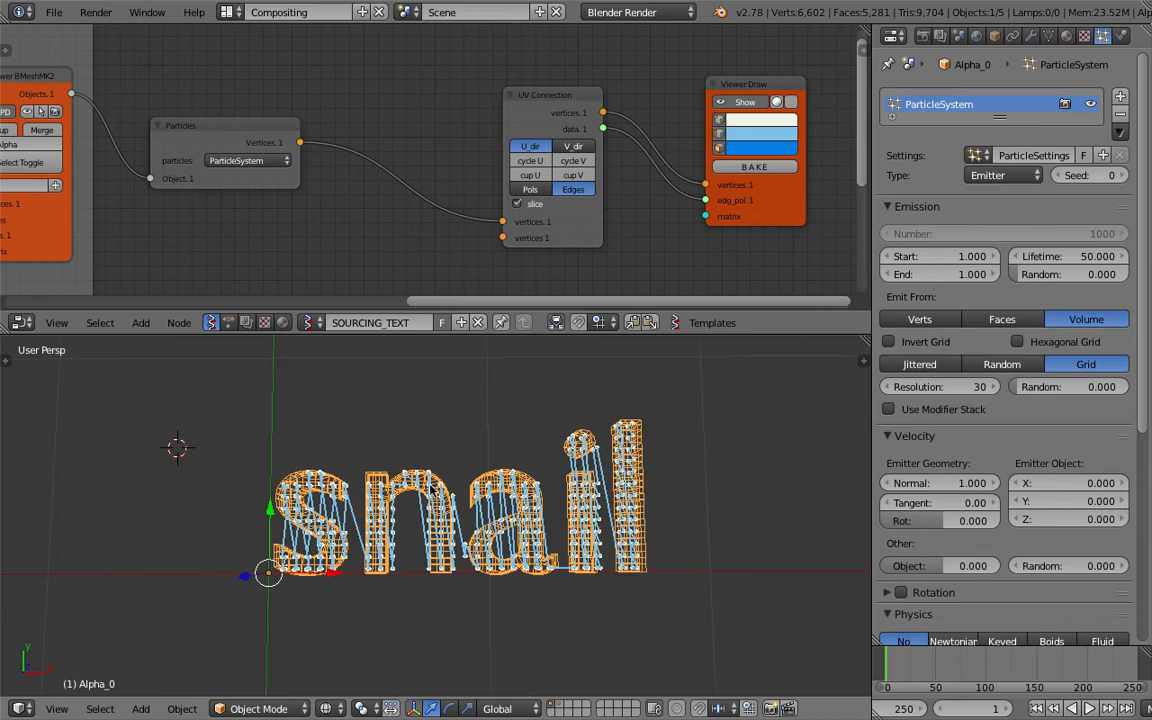
pyautogui.scroll(3, 430, 488)
pyautogui.press('z')
pyautogui.press('z')
# Move the Viewer Draw node out of the way and place the Polyline Viewer node beneath it.
pyautogui.moveTo(726, 215); pyautogui.dragTo(606, 166, button='middle')
pyautogui.scroll(-2, 606, 166)
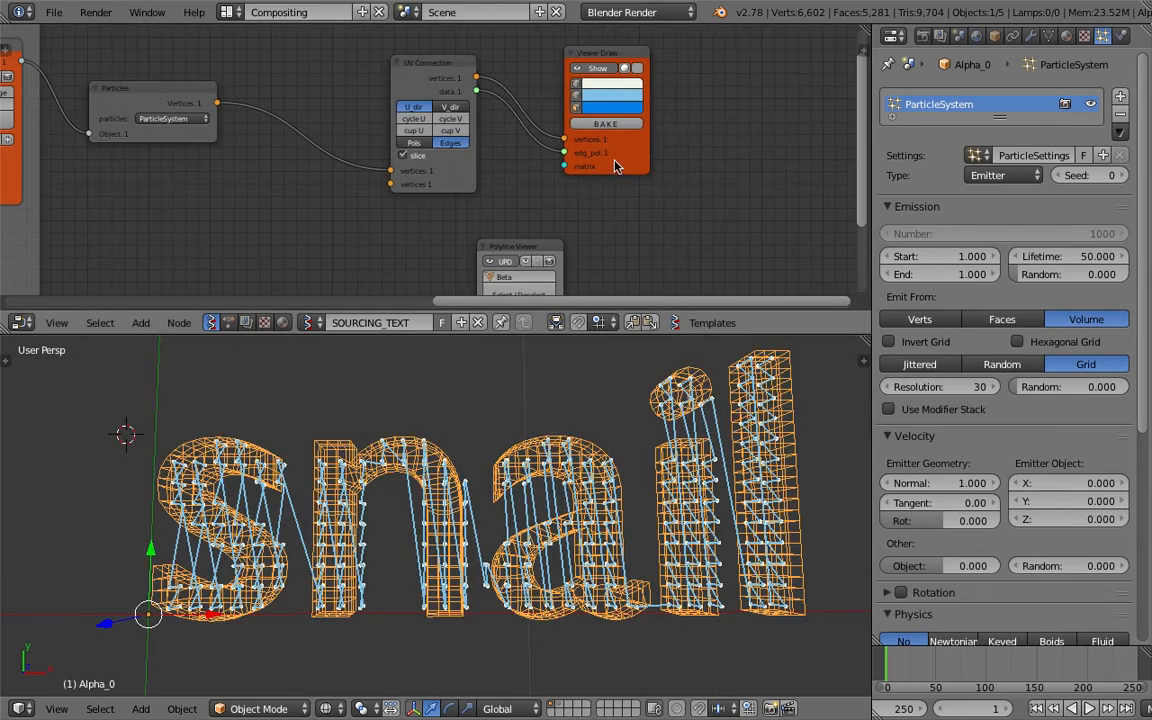
pyautogui.moveTo(606, 166); pyautogui.dragTo(696, 130)
pyautogui.moveTo(530, 246); pyautogui.dragTo(647, 149)
pyautogui.moveTo(592, 148); pyautogui.dragTo(569, 155, button='middle')
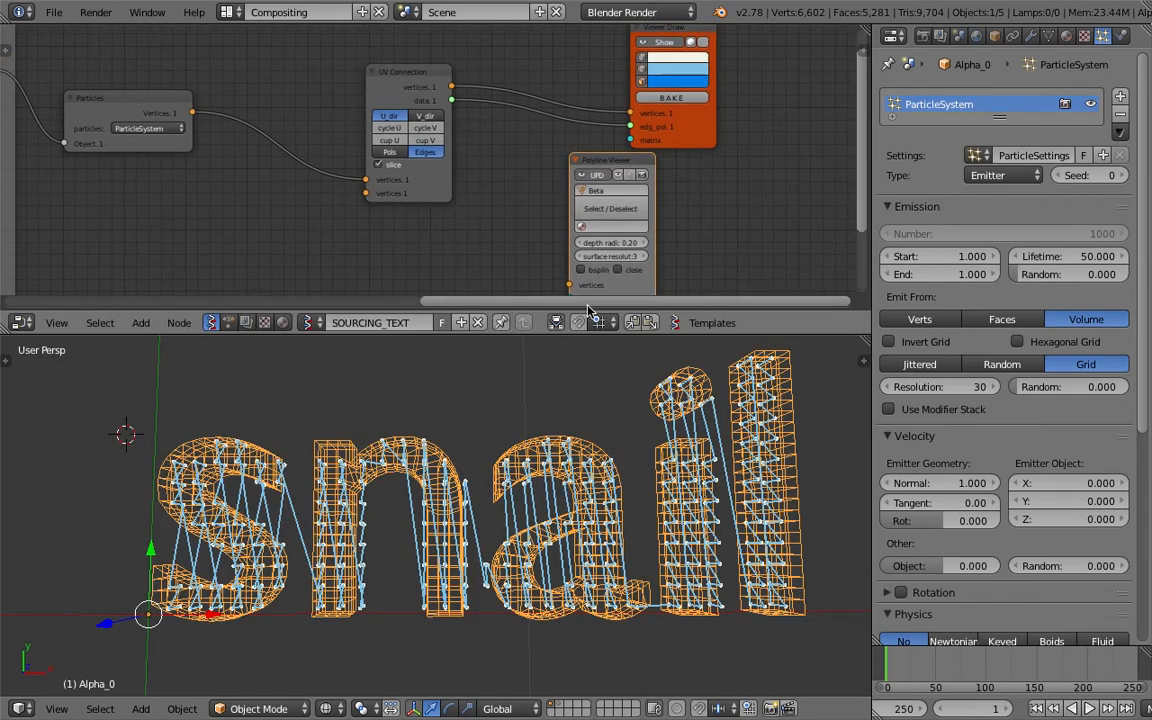
# Enlarge the node editor and connect the UV Connection's vertices output to the Polyline Viewer's vertices input.
pyautogui.moveTo(591, 335); pyautogui.dragTo(590, 371)
pyautogui.moveTo(537, 252); pyautogui.dragTo(485, 248, button='middle')
pyautogui.moveTo(403, 97); pyautogui.dragTo(519, 296)
pyautogui.scroll(-3, 545, 447)
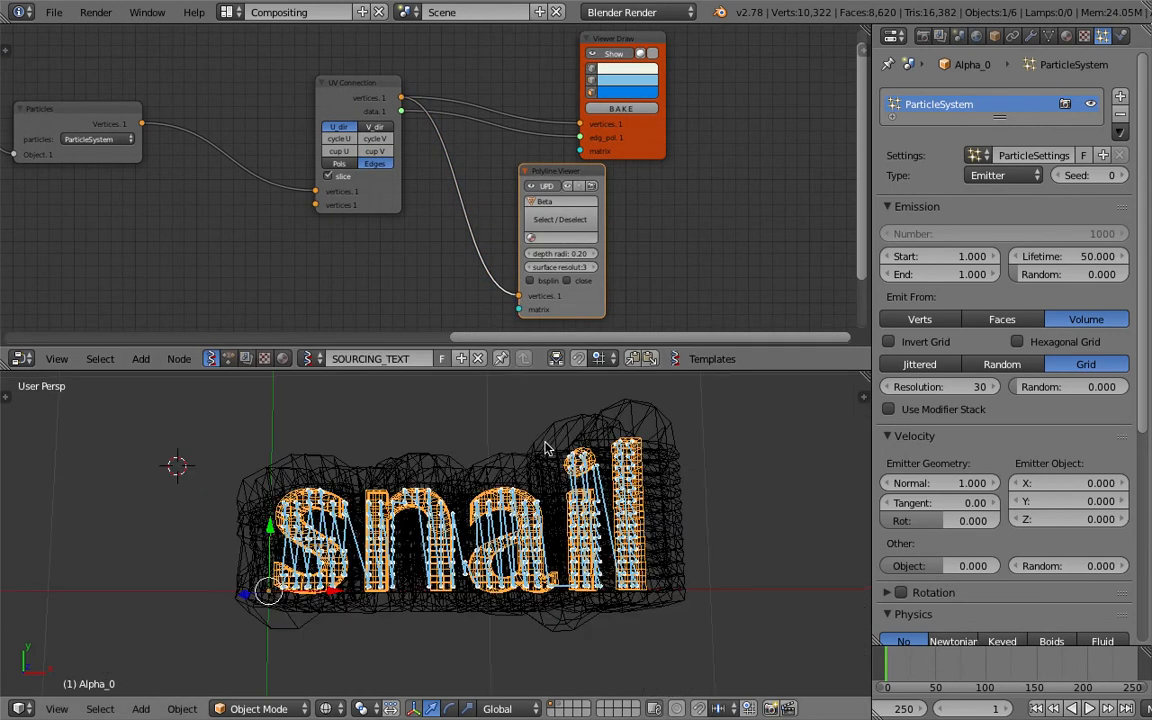
pyautogui.scroll(1, 560, 245)
# Set the Polyline Viewer's depth radius to 0.02.
pyautogui.click(587, 258)
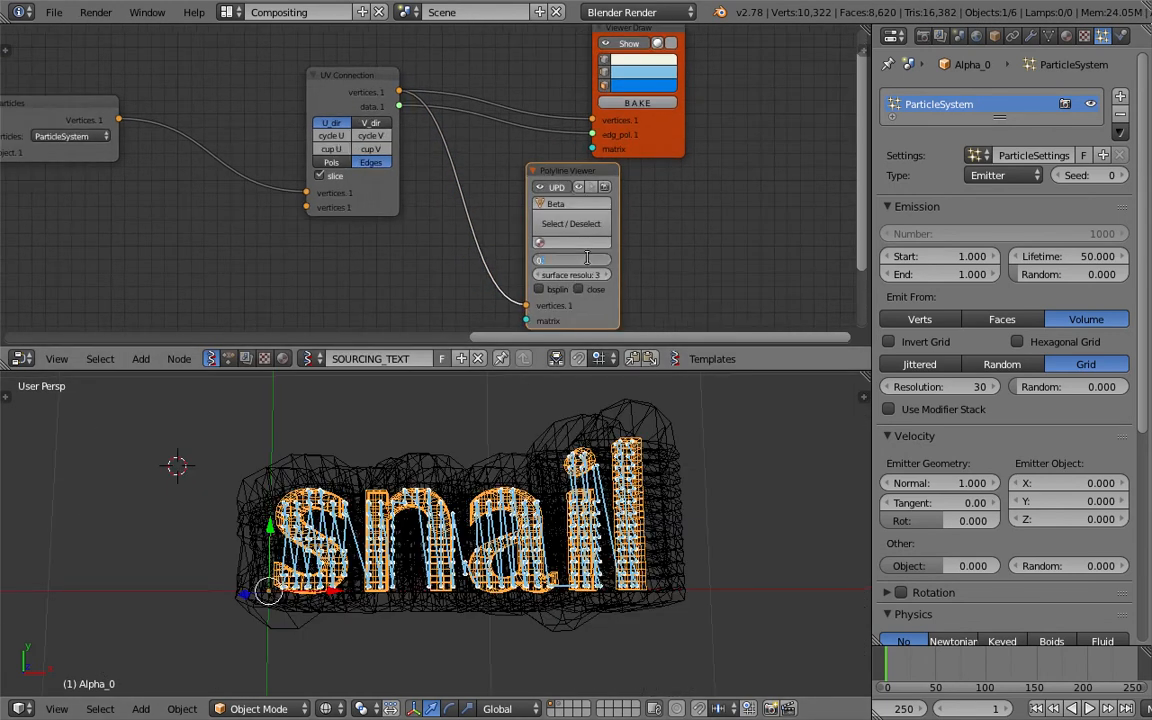
pyautogui.write('1')
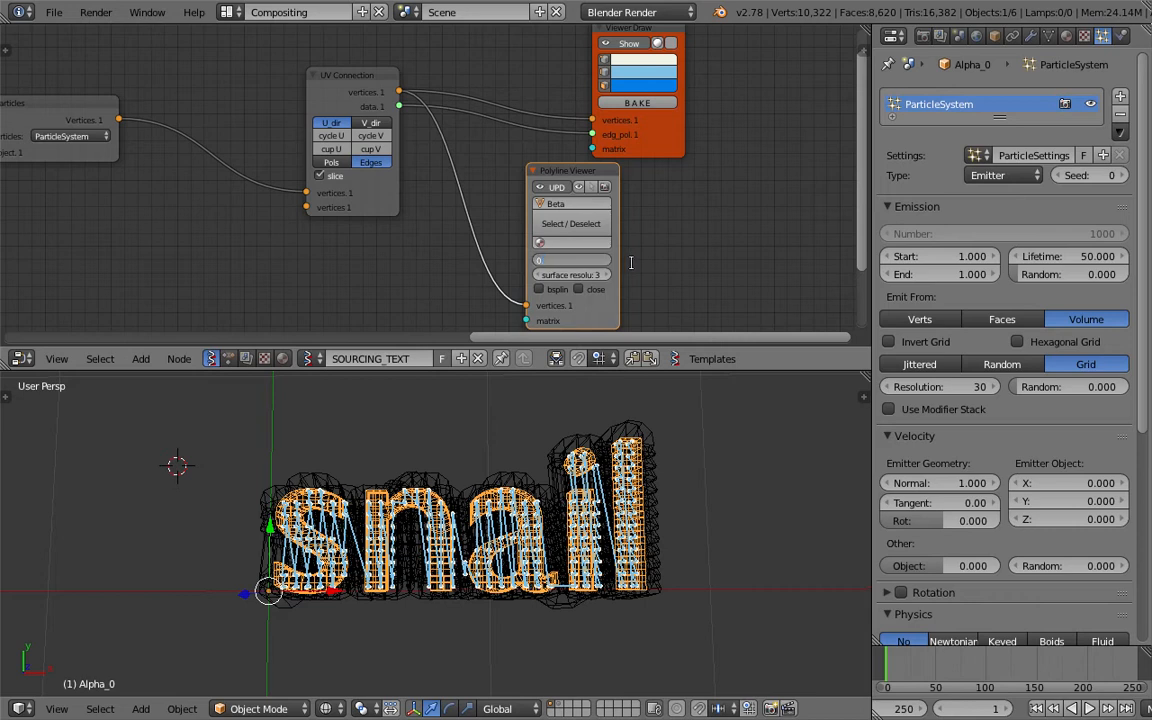
pyautogui.write('02')
pyautogui.press('Return')
# Examine how the polyline tubes fit around the text in both wireframe and solid shading.
pyautogui.scroll(7, 542, 428)
pyautogui.press('z')
pyautogui.scroll(-9, 541, 429)
pyautogui.press('z')
pyautogui.scroll(2, 541, 423)
pyautogui.rightClick(533, 501)
pyautogui.rightClick(533, 492)
pyautogui.scroll(3, 541, 491)
pyautogui.press('z')
pyautogui.scroll(-3, 528, 497)
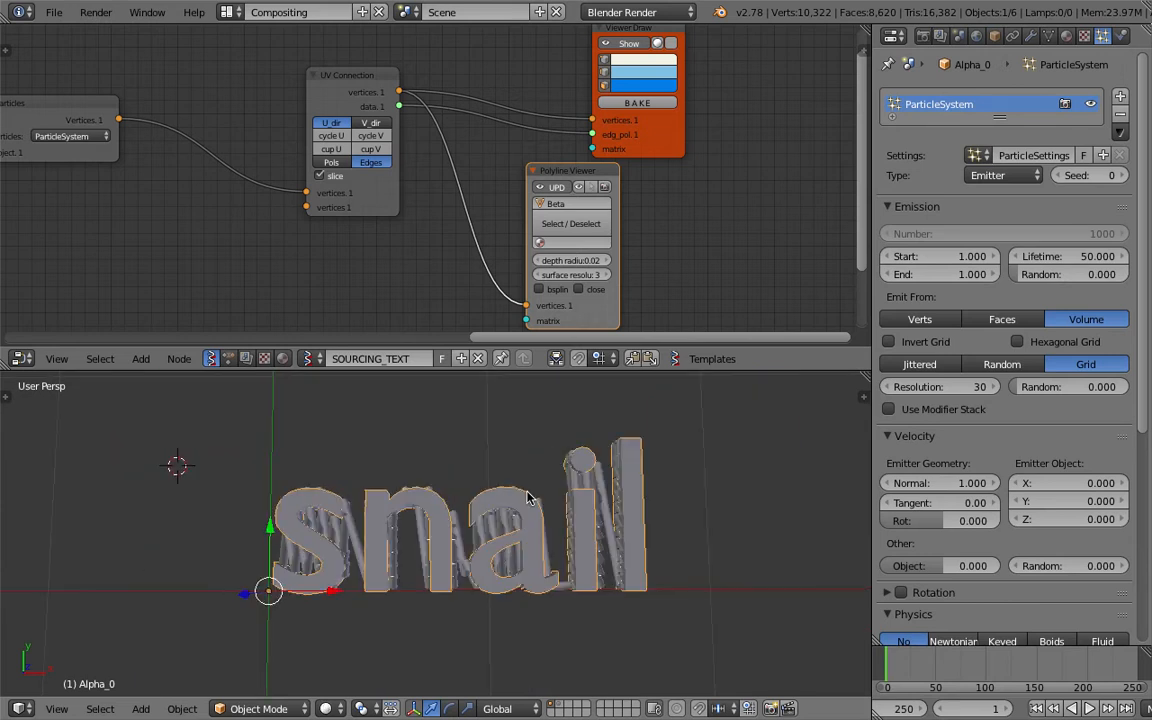
# Display only layer 2 so the connected lines stand alone, and save over sverchok_particle_basic_002.blend.
pyautogui.press('m')
pyautogui.press('2')
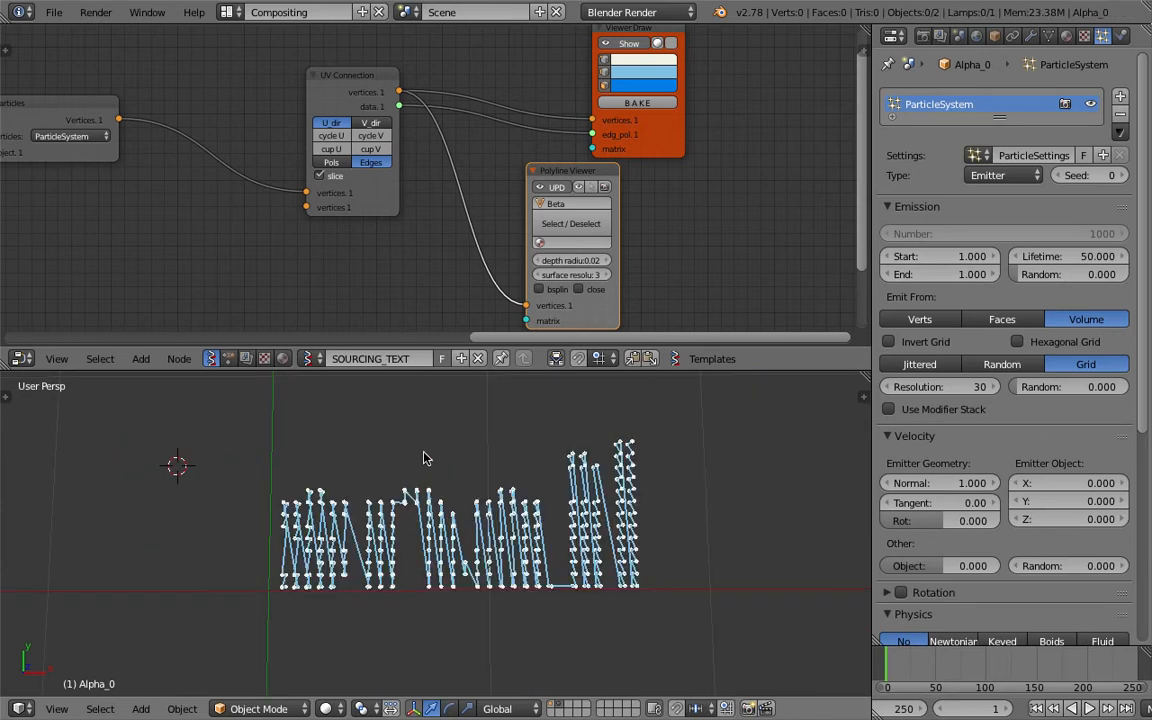
pyautogui.scroll(3, 440, 470)
pyautogui.hotkey('ctrl', 's')
pyautogui.click(449, 473)
pyautogui.moveTo(449, 473); pyautogui.dragTo(451, 501, button='middle')
pyautogui.scroll(-2, 446, 464)
pyautogui.scroll(3, 451, 501)
pyautogui.hotkey('ctrl', 's')
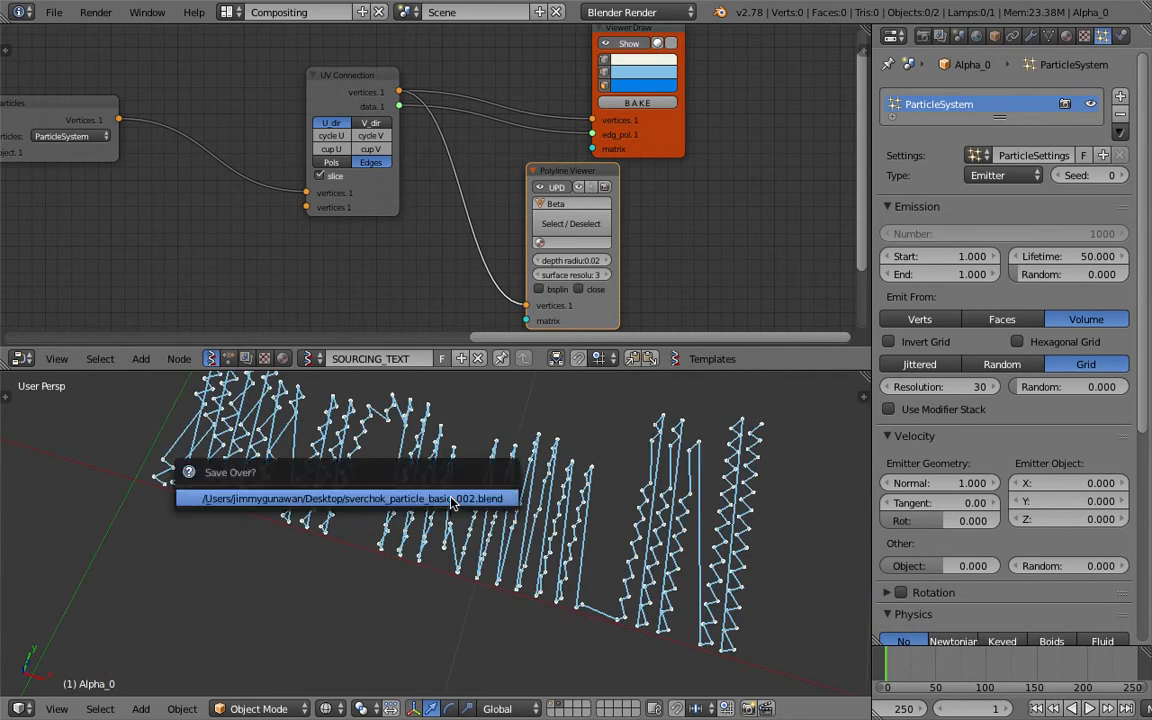
pyautogui.click(453, 499)
# Spread the viewer nodes apart, then enable bspline on the Polyline Viewer and set its depth radius to 0.08.
pyautogui.moveTo(622, 157); pyautogui.dragTo(604, 181, button='middle')
pyautogui.moveTo(640, 172); pyautogui.dragTo(643, 135)
pyautogui.moveTo(562, 282); pyautogui.dragTo(564, 245, button='middle')
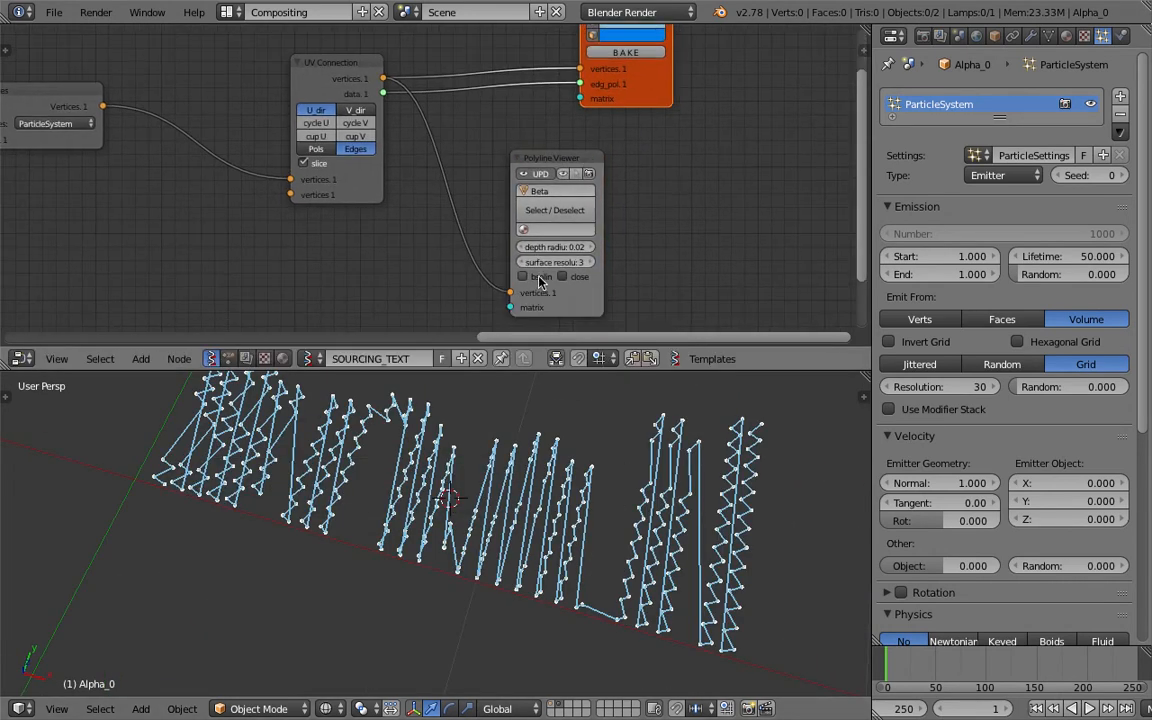
pyautogui.moveTo(534, 462); pyautogui.dragTo(555, 481, button='middle')
pyautogui.click(592, 248)
pyautogui.click(592, 249)
pyautogui.moveTo(633, 507); pyautogui.dragTo(654, 520, button='middle')
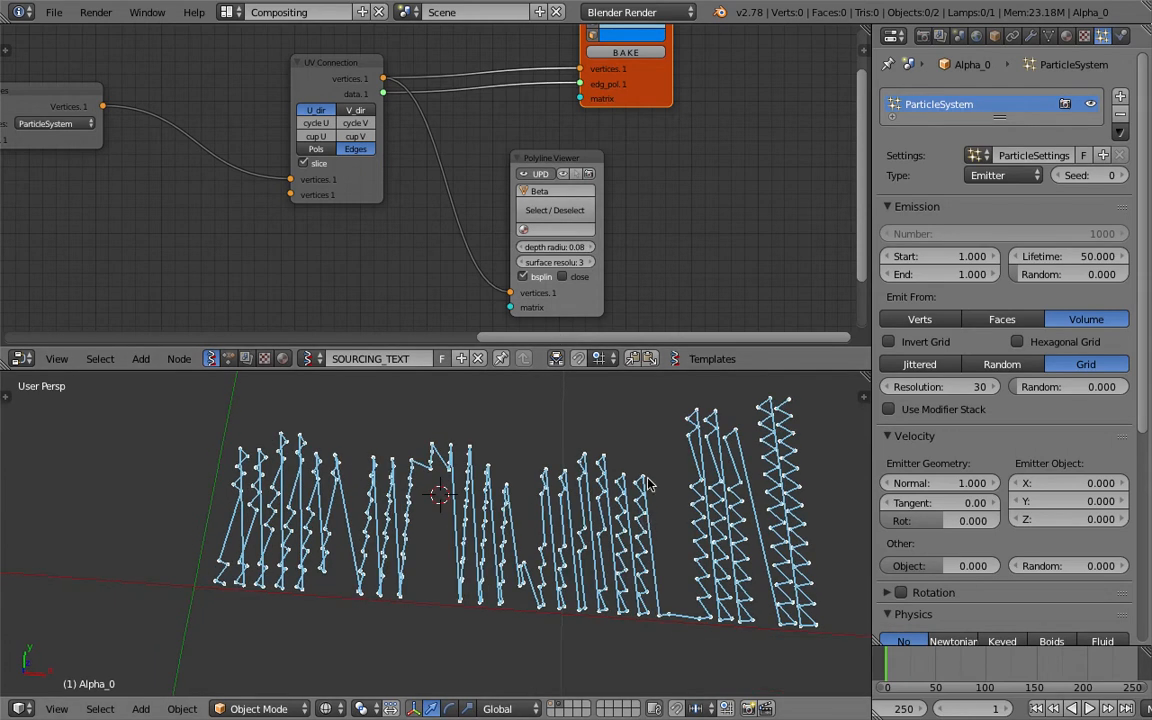
# Set the Polyline Viewer's output object name to Noodle.
pyautogui.click(563, 191)
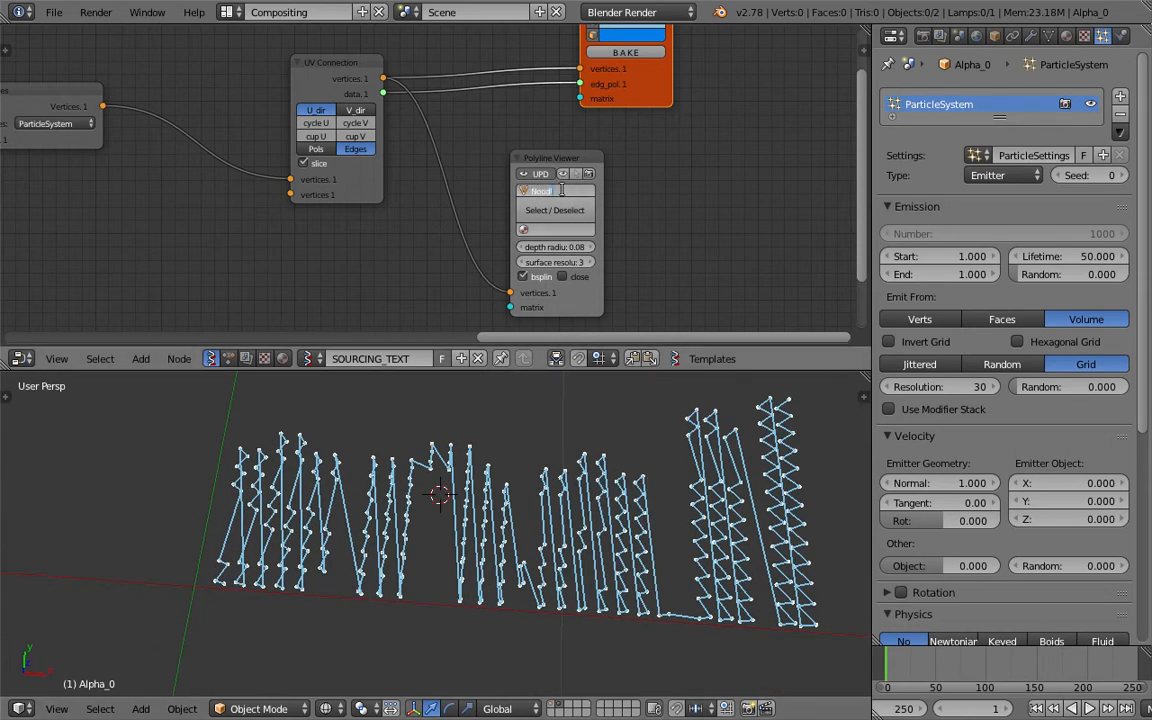
pyautogui.write('Noodle')
pyautogui.press('Return')
# Reduce the Noodle polyline's depth radius to 0.02 and display it in solid shading.
pyautogui.moveTo(572, 247); pyautogui.dragTo(562, 247)
pyautogui.click(586, 247)
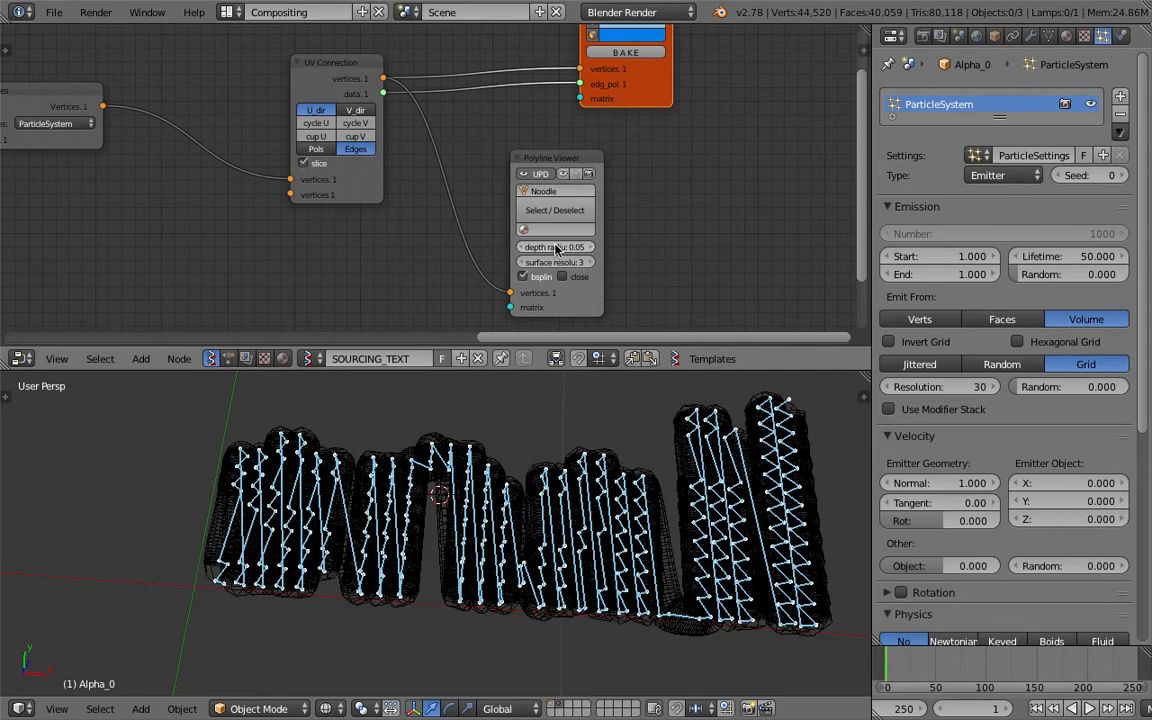
pyautogui.click(521, 247)
pyautogui.press('z')
pyautogui.moveTo(622, 494)
pyautogui.mouseDown(button='middle')
pyautogui.moveTo(635, 522)
pyautogui.moveTo(607, 507)
pyautogui.moveTo(560, 544)
pyautogui.mouseUp(button='middle')
pyautogui.press('z')
pyautogui.press('z')
pyautogui.scroll(-3, 607, 509)
pyautogui.scroll(5, 560, 544)
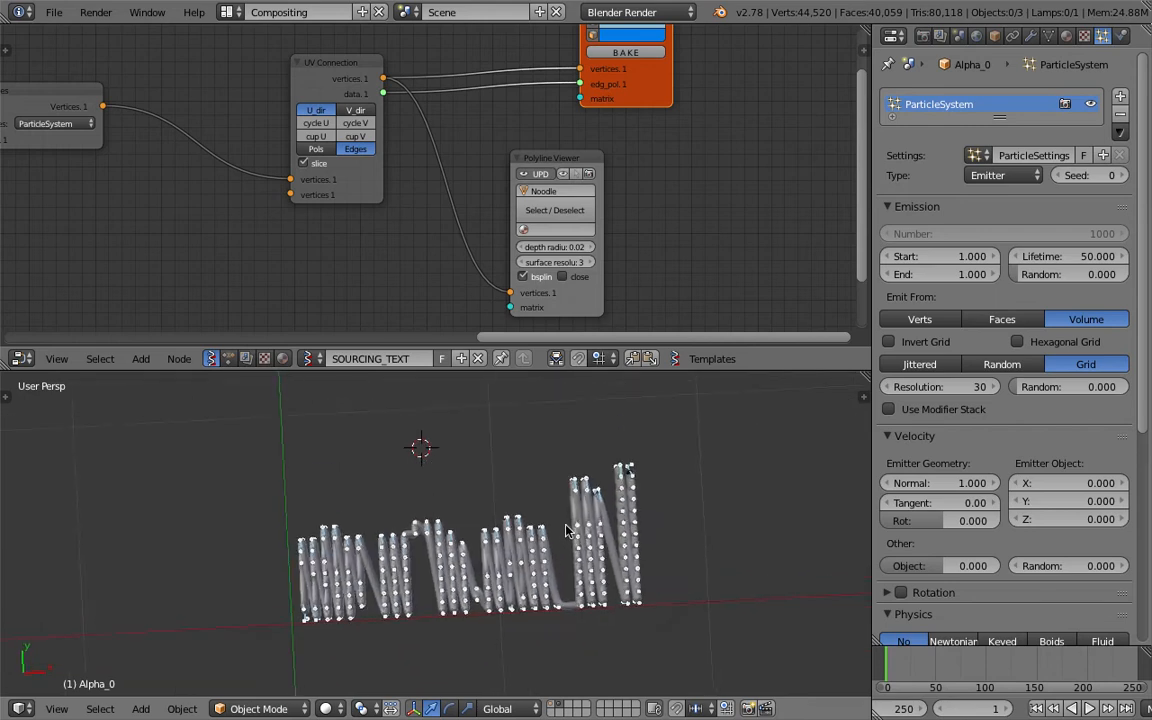
# Set the Polyline Viewer's depth radius to 0.01 and save the file.
pyautogui.click(562, 247)
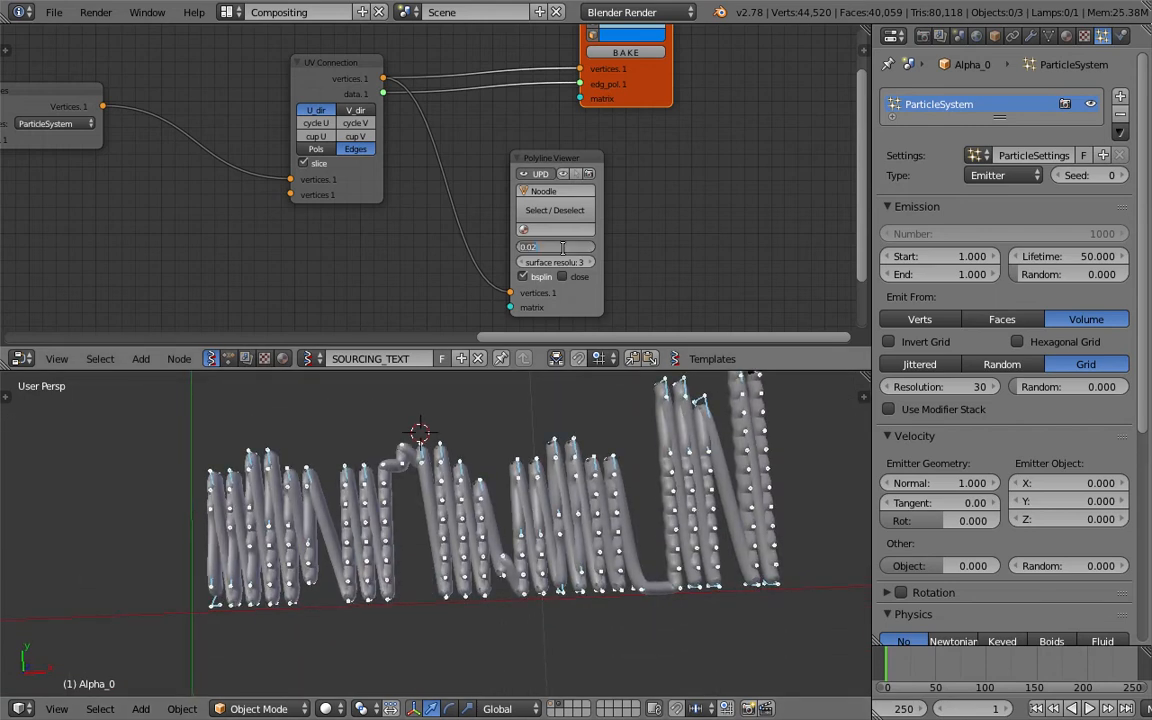
pyautogui.press('Return')
pyautogui.moveTo(515, 495); pyautogui.dragTo(480, 527, button='middle')
pyautogui.hotkey('ctrl', 's')
pyautogui.click(480, 527)
pyautogui.scroll(-2, 540, 505)
pyautogui.moveTo(541, 506); pyautogui.dragTo(521, 507, button='middle')
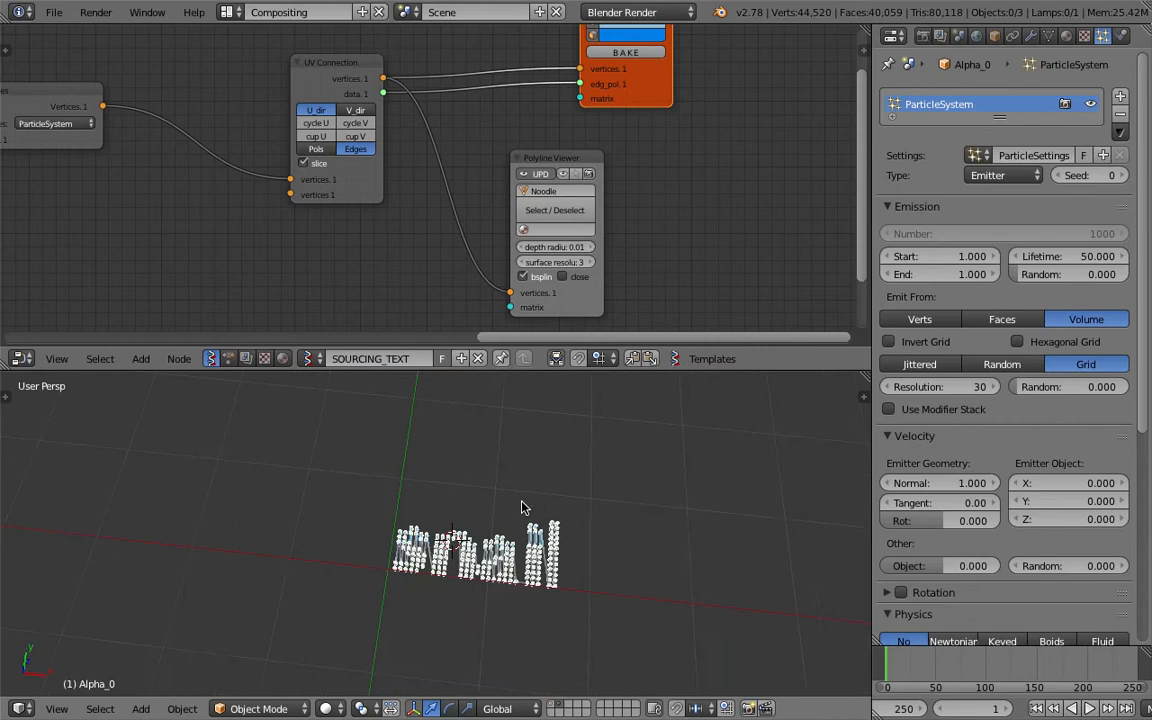
# Check the old polyline object Beta_0 covering the text on layer 1 and return to layer 2.
pyautogui.press('2')
pyautogui.press('1')
pyautogui.press('2')
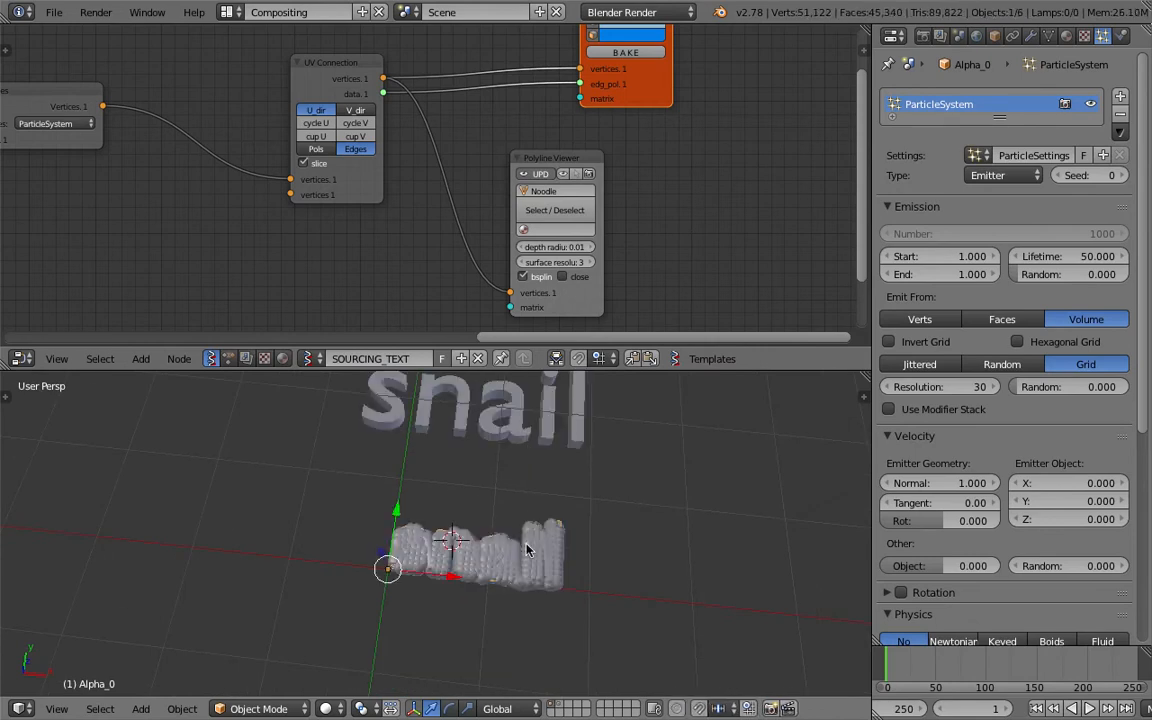
pyautogui.rightClick(537, 541)
pyautogui.rightClick(537, 541)
pyautogui.scroll(6, 564, 547)
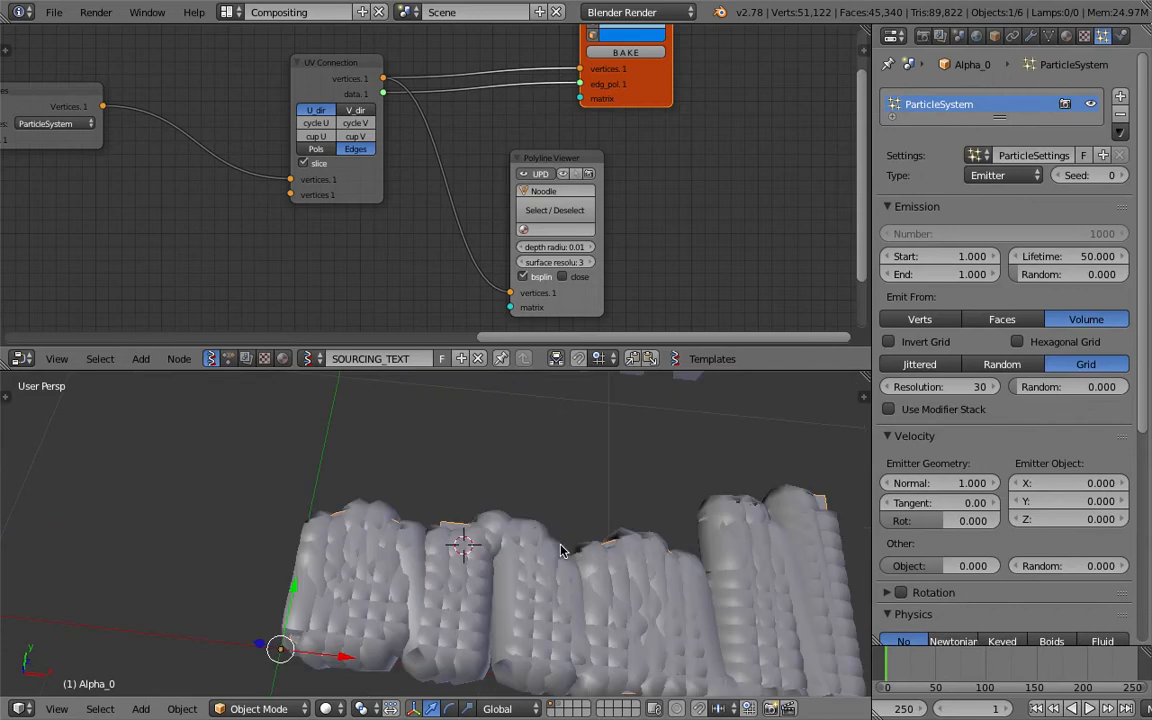
pyautogui.rightClick(583, 545)
pyautogui.press('g')
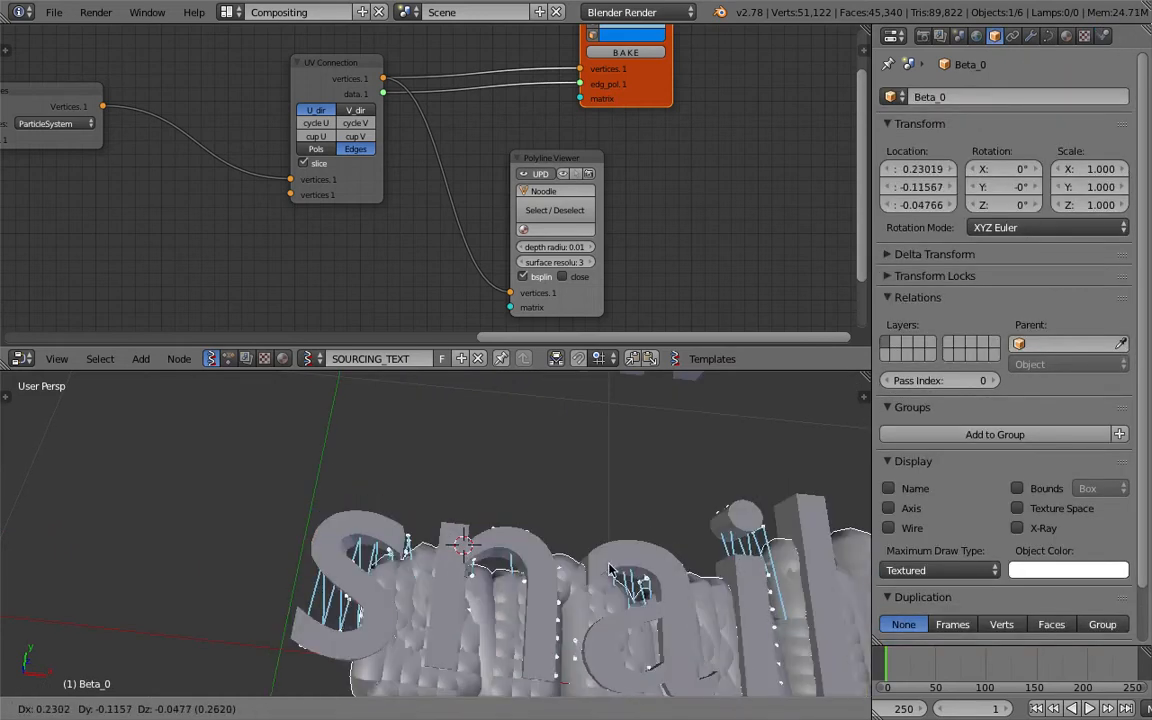
pyautogui.press('Escape')
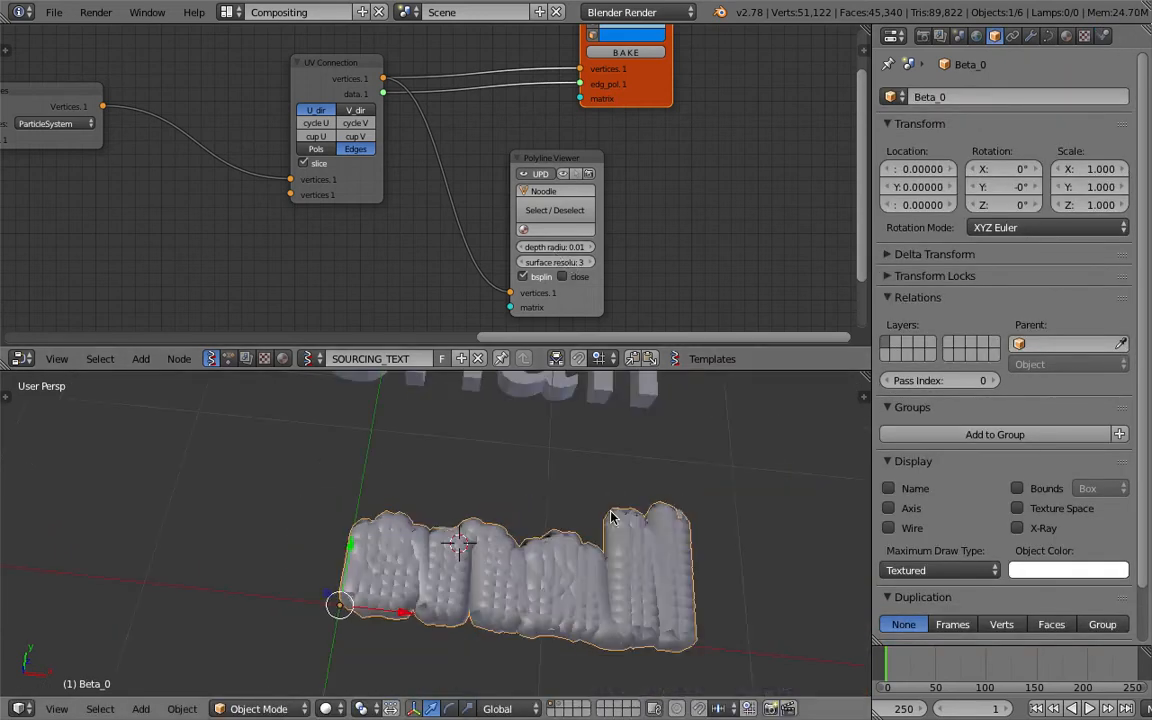
pyautogui.press('1')
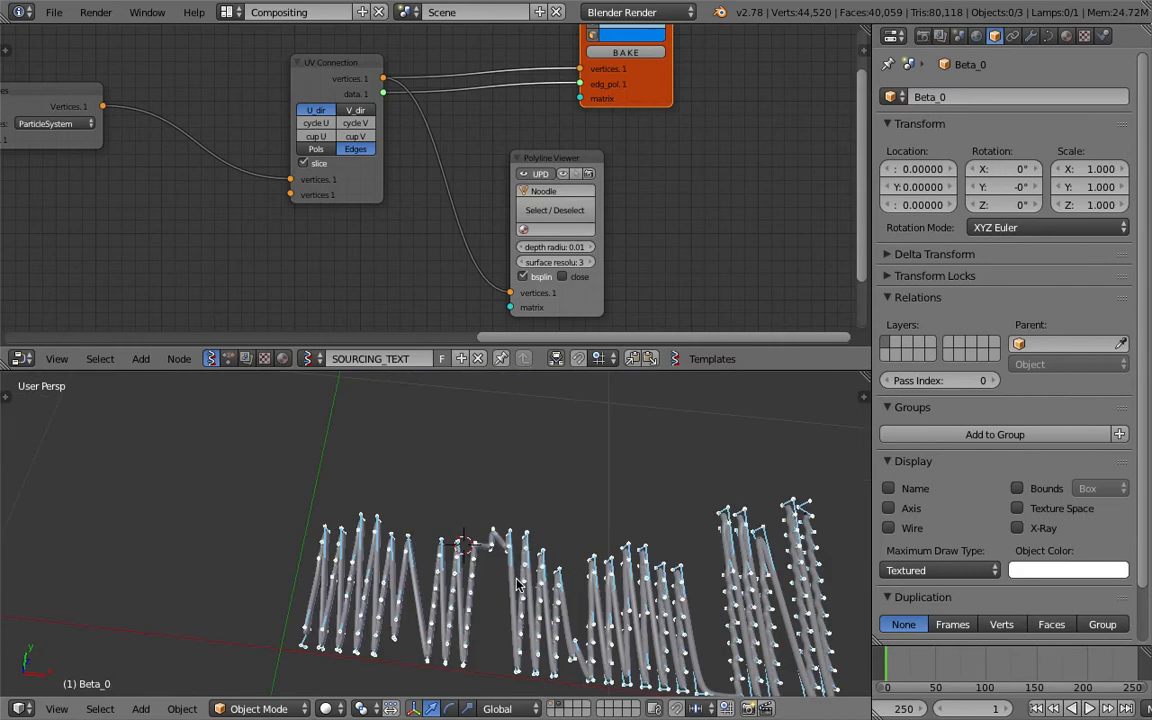
# Move the Noodle object to layer 1, display that layer and save the file.
pyautogui.rightClick(519, 585)
pyautogui.press('m')
pyautogui.click(518, 541)
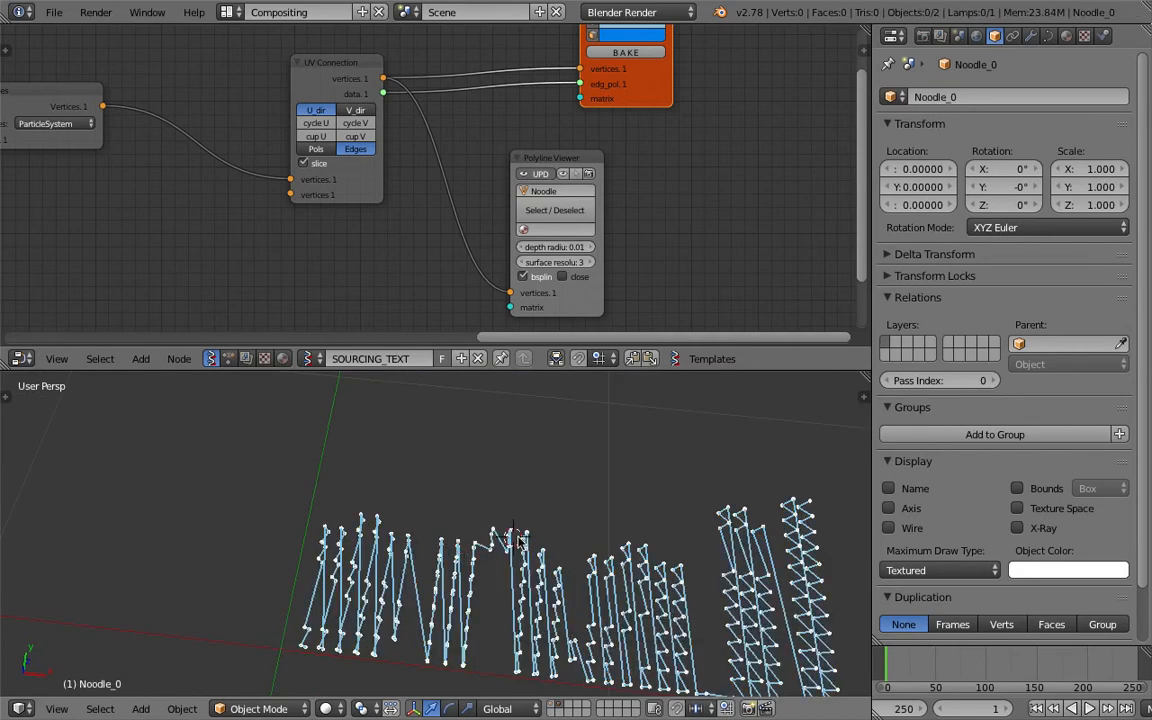
pyautogui.press('1')
pyautogui.keyDown('shift'); pyautogui.moveTo(553, 497); pyautogui.dragTo(514, 512, button='middle'); pyautogui.keyUp('shift')
pyautogui.hotkey('ctrl', 's')
pyautogui.click(496, 463)
# Enlarge the 3D viewport and save the scene as a new version, sverchok_particle_basic_003.blend.
pyautogui.moveTo(581, 370); pyautogui.dragTo(576, 251)
pyautogui.scroll(3, 510, 440)
pyautogui.keyDown('shift'); pyautogui.moveTo(493, 474); pyautogui.dragTo(484, 328, button='middle'); pyautogui.keyUp('shift')
pyautogui.click(56, 13)
pyautogui.click(103, 168)
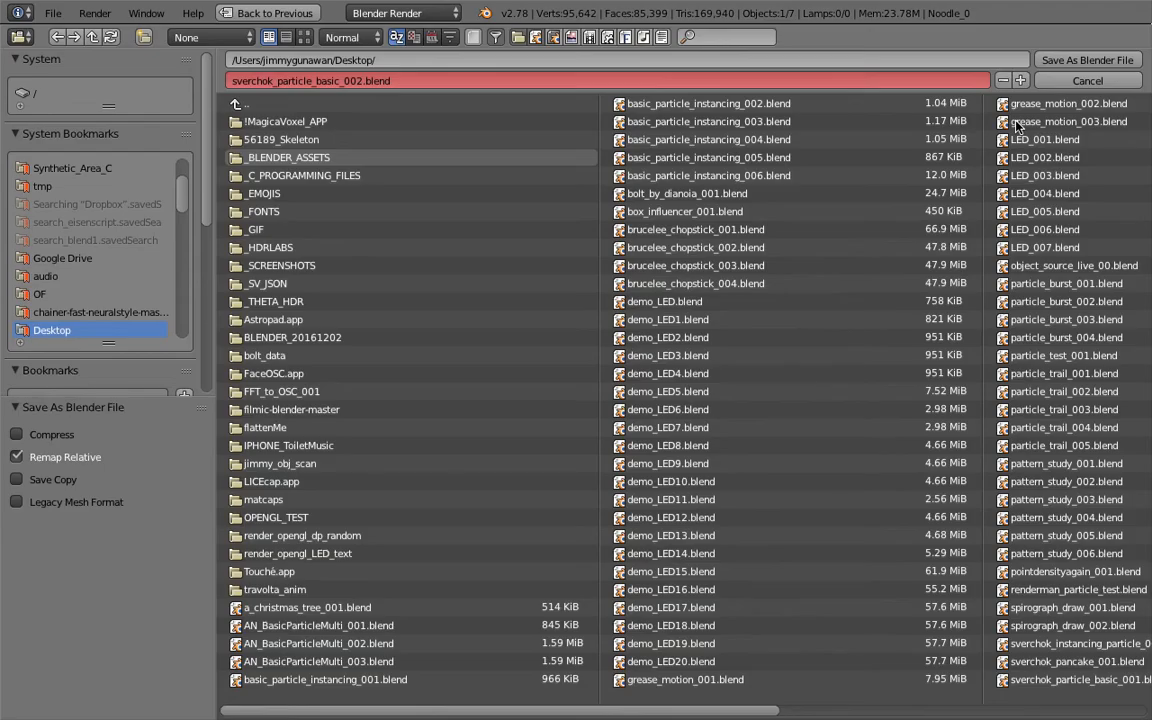
pyautogui.click(1020, 80)
pyautogui.click(1058, 61)
# Delete the old Beta_0 polyline object, select the Noodle object and save the file.
pyautogui.scroll(-4, 617, 463)
pyautogui.rightClick(617, 463)
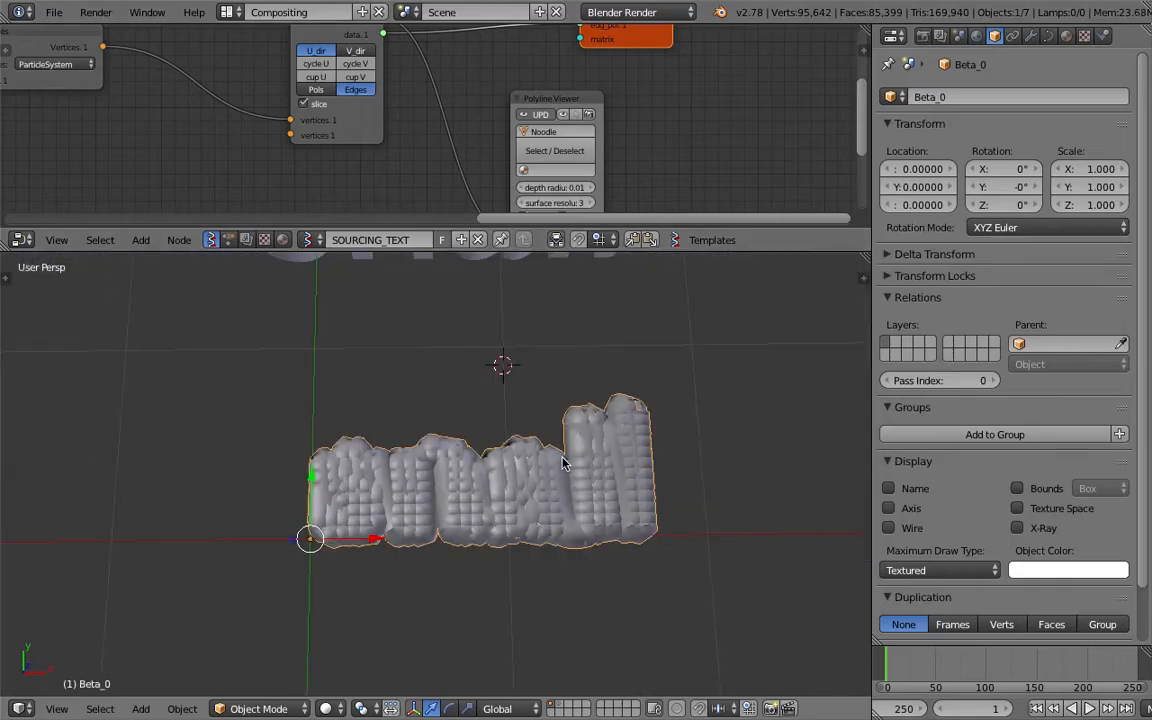
pyautogui.press('x')
pyautogui.click(537, 460)
pyautogui.scroll(5, 557, 460)
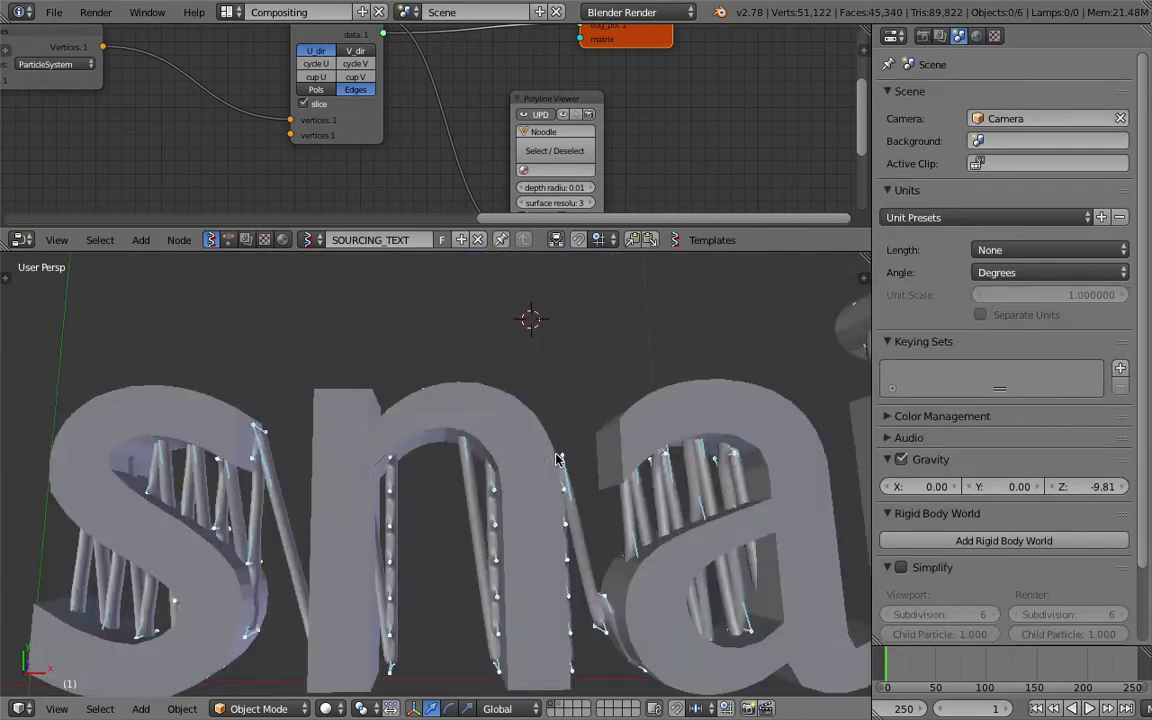
pyautogui.scroll(-5, 505, 430)
pyautogui.rightClick(505, 449)
pyautogui.hotkey('ctrl', 's')
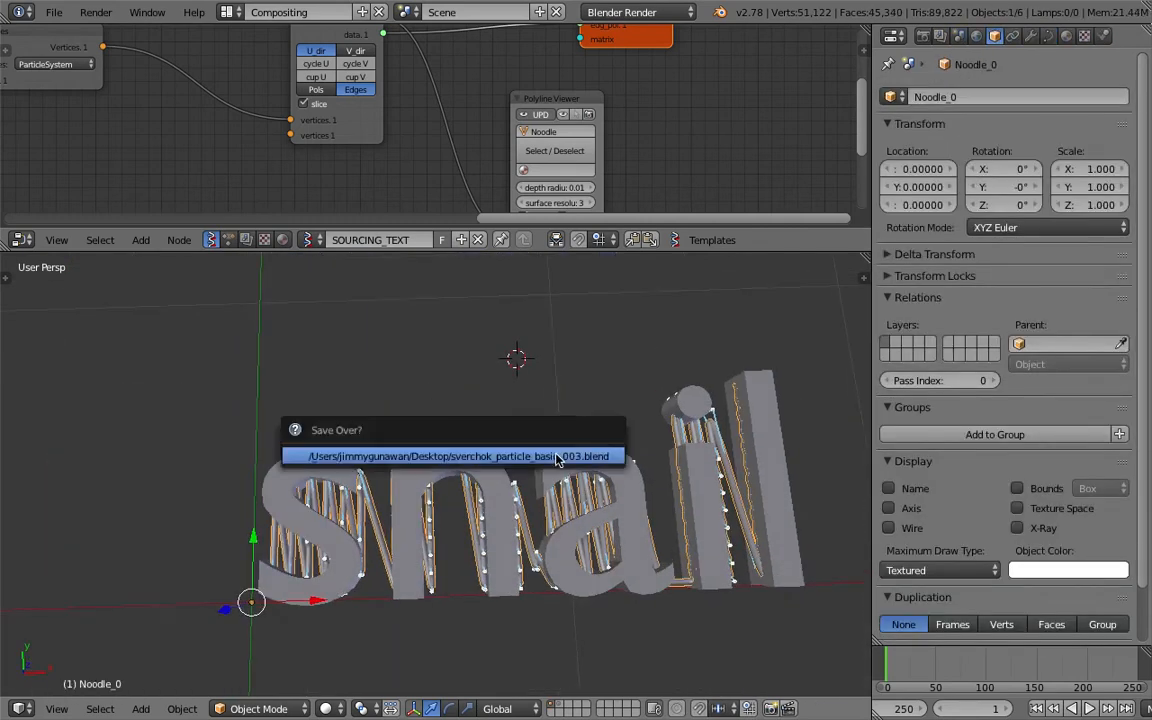
pyautogui.click(555, 462)
# Move the source Text object to about X -0.67, Y 2.48, Z -1.89 and save the file.
pyautogui.scroll(-4, 535, 458)
pyautogui.rightClick(522, 352)
pyautogui.press('g')
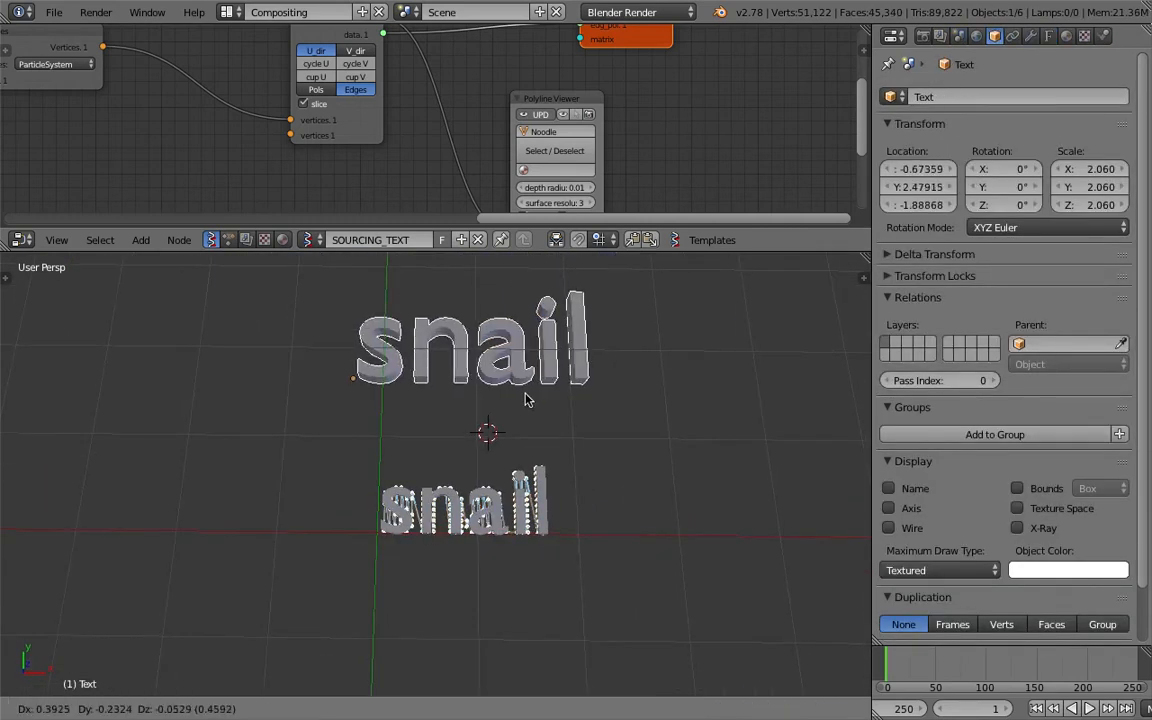
pyautogui.click(527, 400)
pyautogui.scroll(3, 525, 404)
pyautogui.scroll(-3, 527, 404)
pyautogui.scroll(1, 527, 404)
pyautogui.hotkey('ctrl', 's')
pyautogui.click(520, 418)
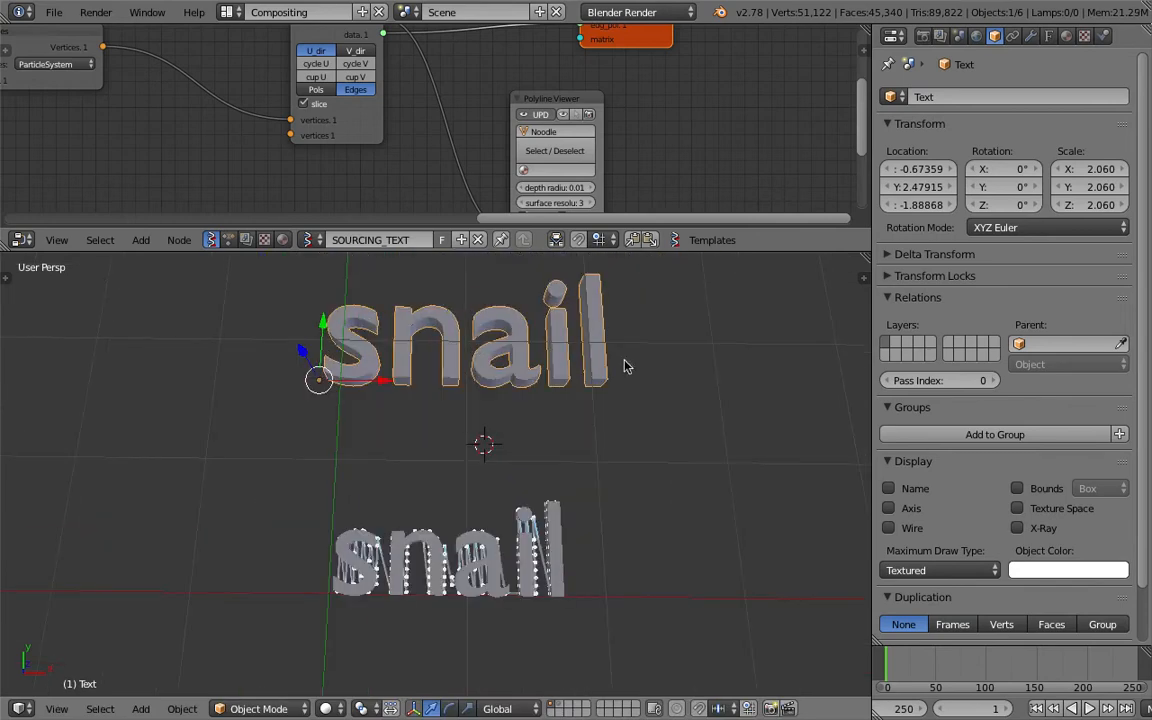
# Load Pacifico.ttf from the Desktop _FONTS/Pacifico folder as the regular font of the source Text object.
pyautogui.click(1049, 36)
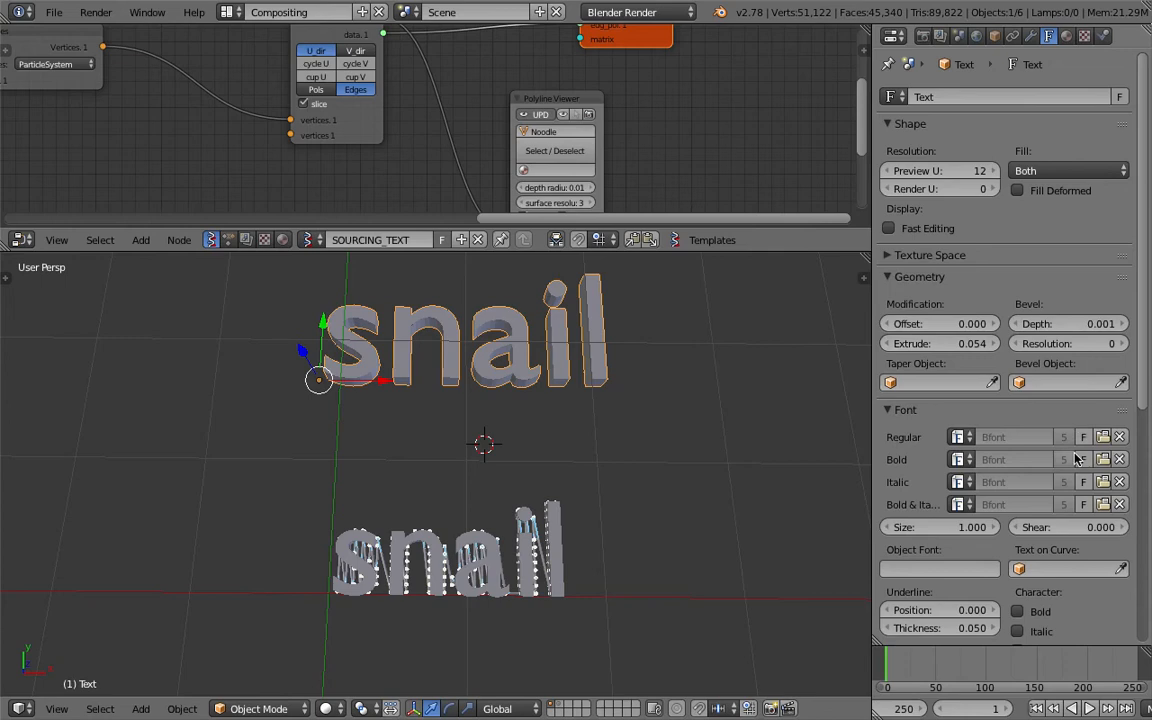
pyautogui.scroll(-2, 1078, 459)
pyautogui.click(1101, 371)
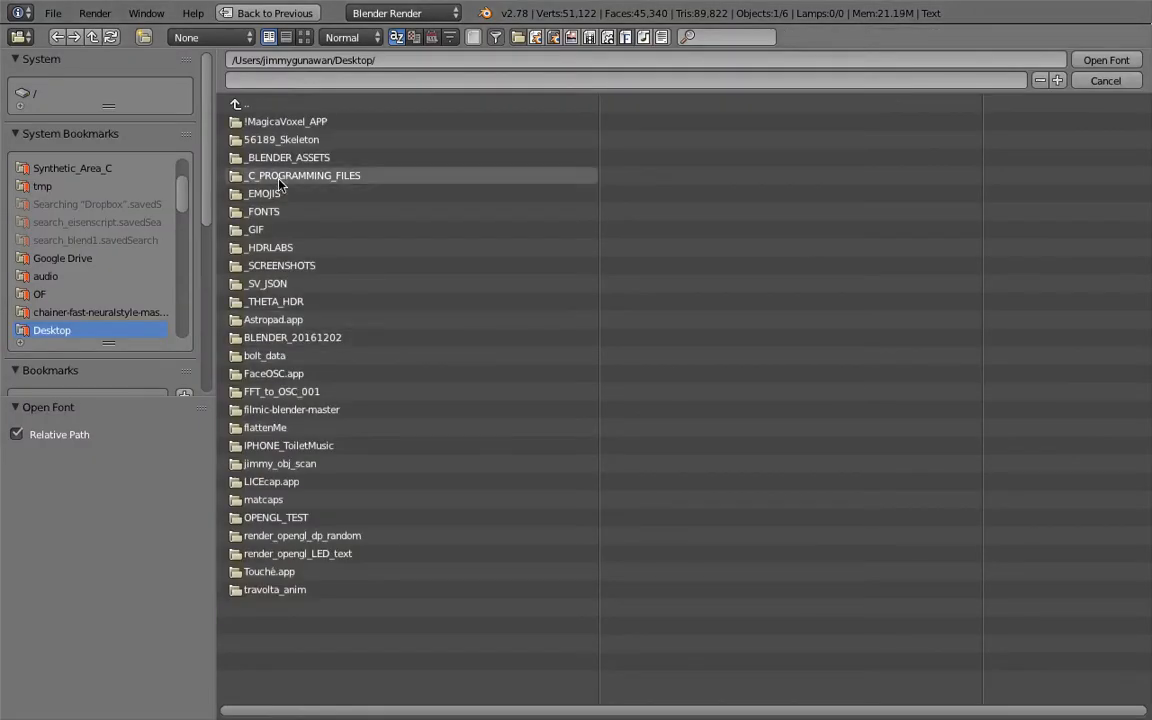
pyautogui.click(264, 211)
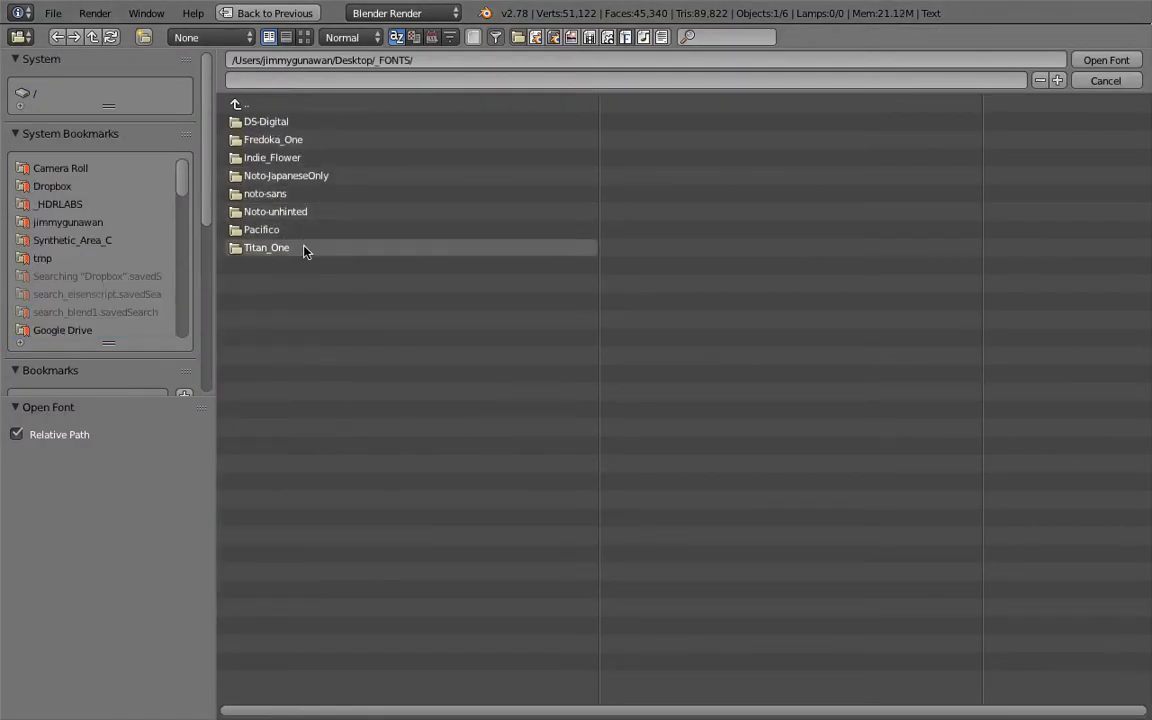
pyautogui.click(304, 235)
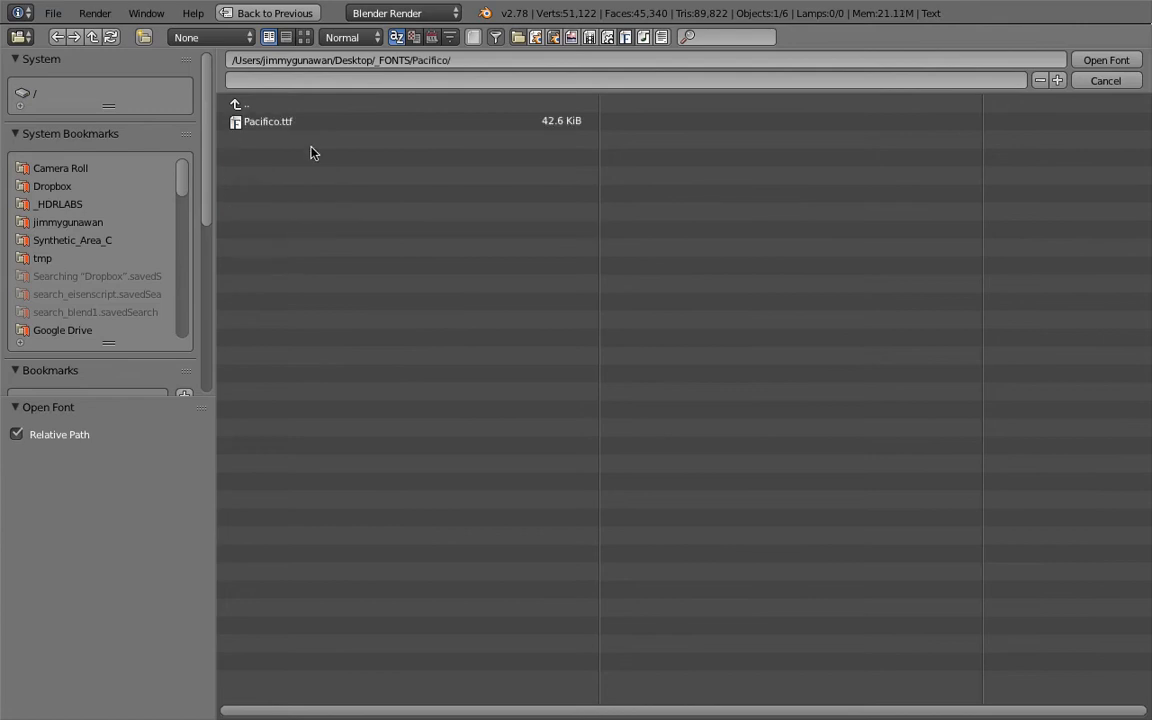
pyautogui.doubleClick(303, 121)
pyautogui.moveTo(441, 398); pyautogui.dragTo(540, 398, button='middle')
pyautogui.scroll(2, 530, 401)
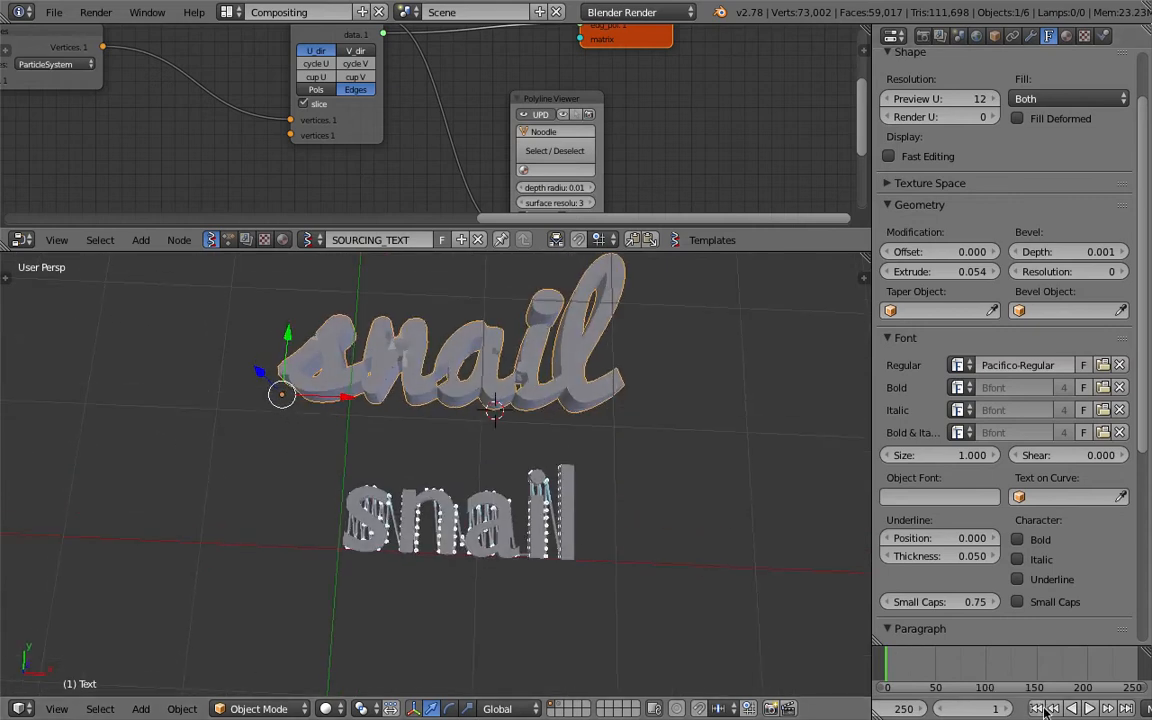
# Examine how the noodle curves line up with the generated text mesh, selecting Noodle_0 and Alpha_0 in turn.
pyautogui.scroll(4, 599, 522)
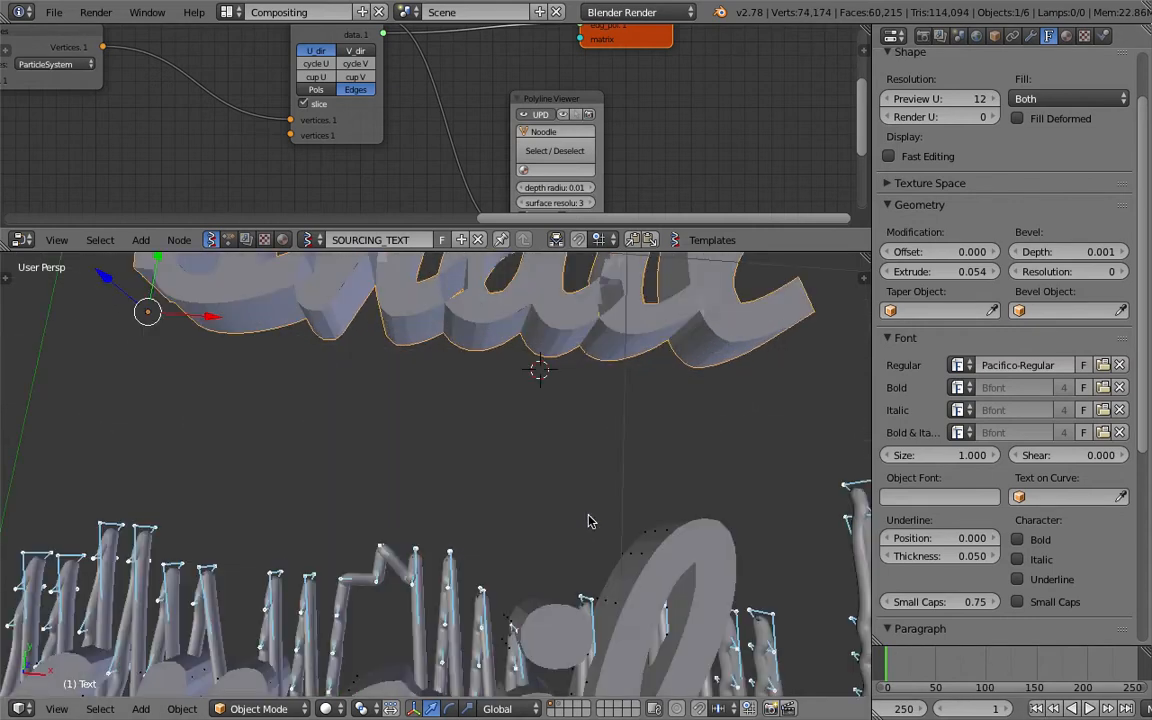
pyautogui.scroll(-3, 593, 525)
pyautogui.rightClick(546, 524)
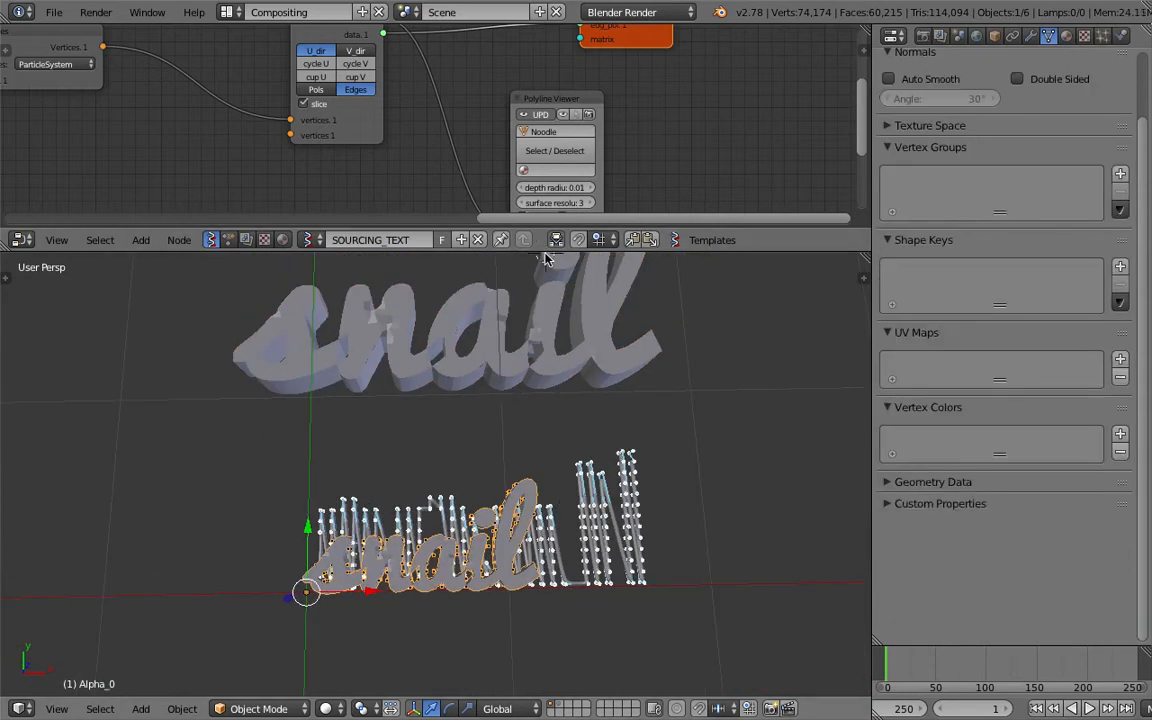
pyautogui.moveTo(545, 230); pyautogui.dragTo(547, 280)
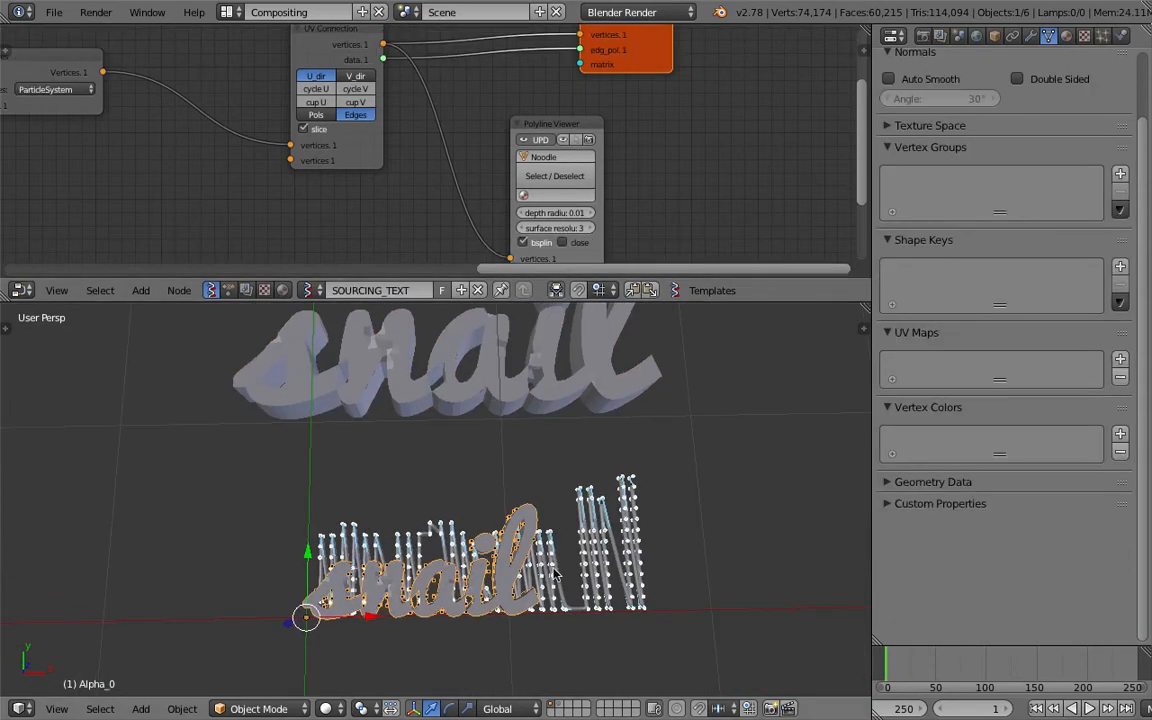
pyautogui.rightClick(600, 511)
pyautogui.rightClick(538, 528)
pyautogui.rightClick(584, 520)
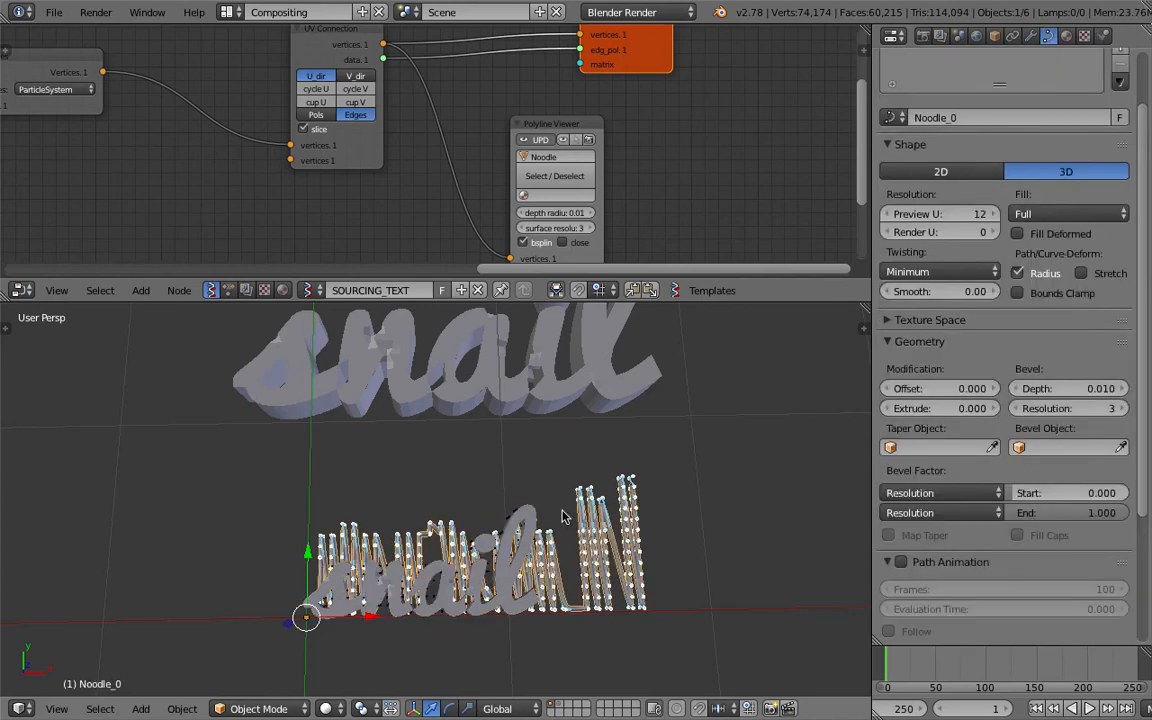
pyautogui.rightClick(505, 503)
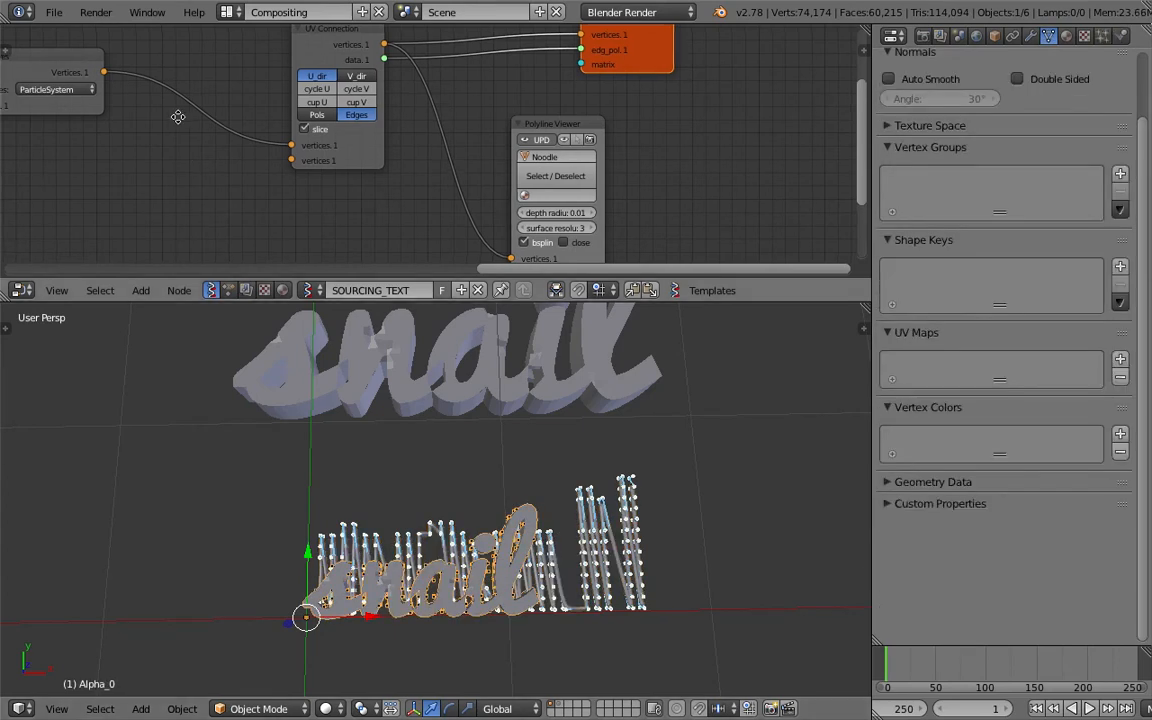
# Set the object name in the Viewer BMesh node to MIDDLE.
pyautogui.moveTo(175, 116); pyautogui.dragTo(313, 151, button='middle')
pyautogui.scroll(-1, 313, 151)
pyautogui.moveTo(185, 103); pyautogui.dragTo(310, 116, button='middle')
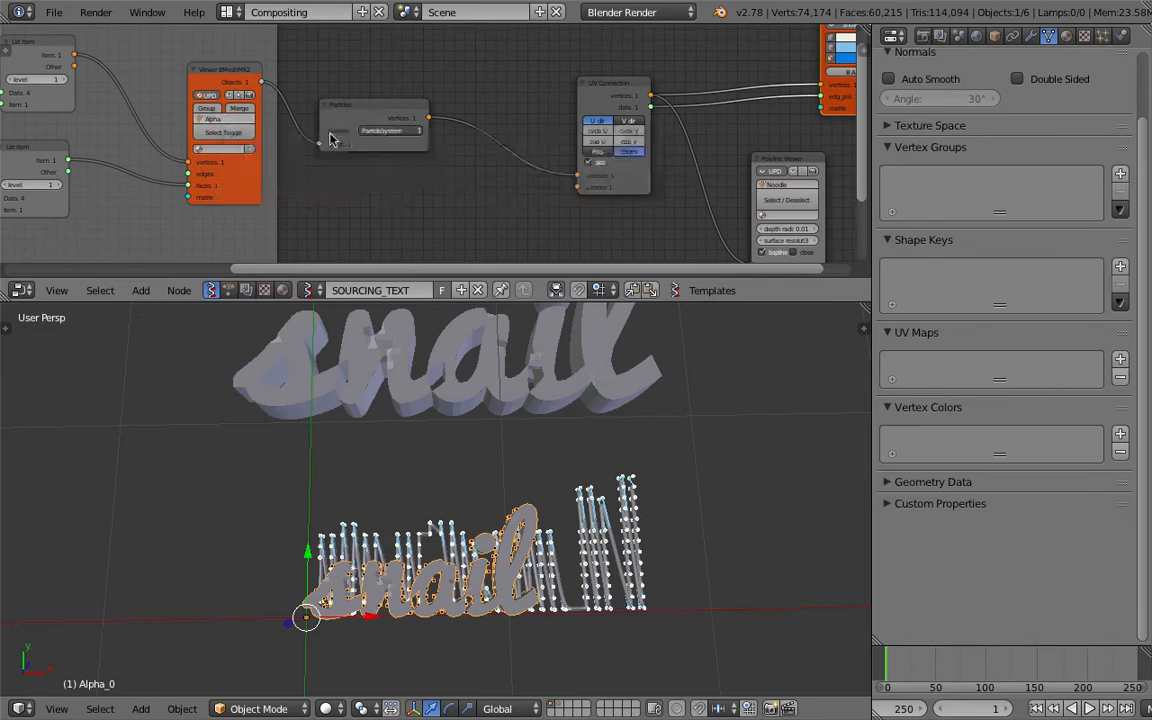
pyautogui.moveTo(403, 128); pyautogui.dragTo(373, 123, button='middle')
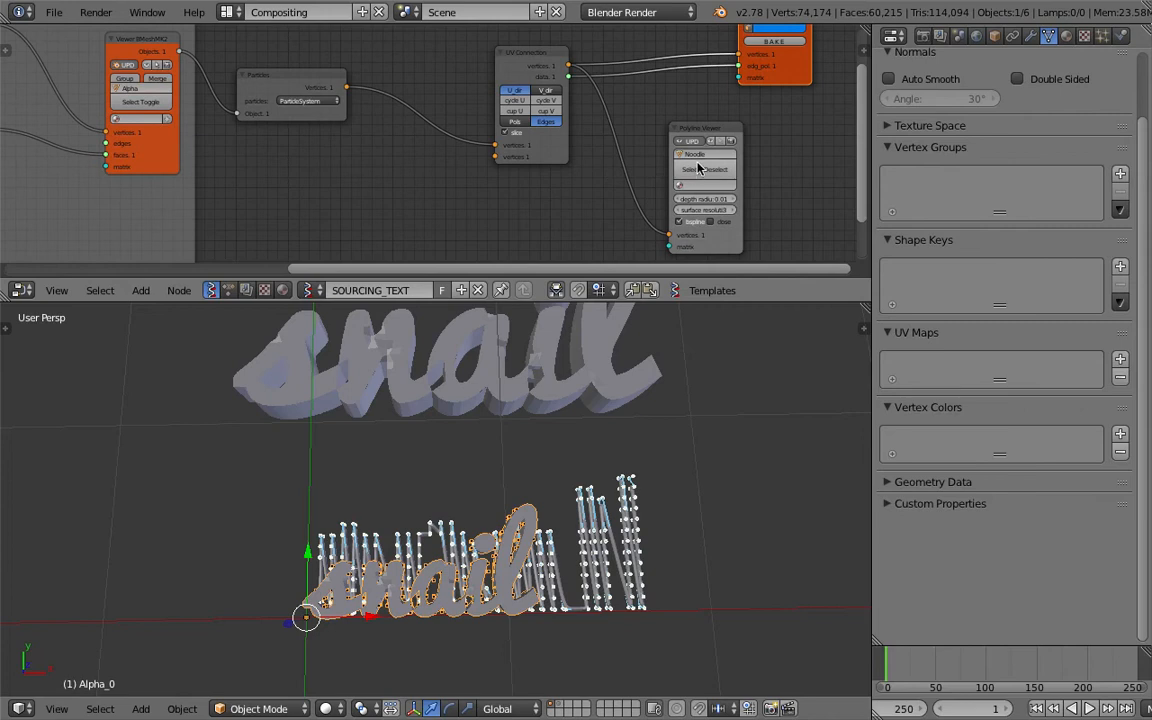
pyautogui.moveTo(255, 102); pyautogui.dragTo(580, 110, button='middle')
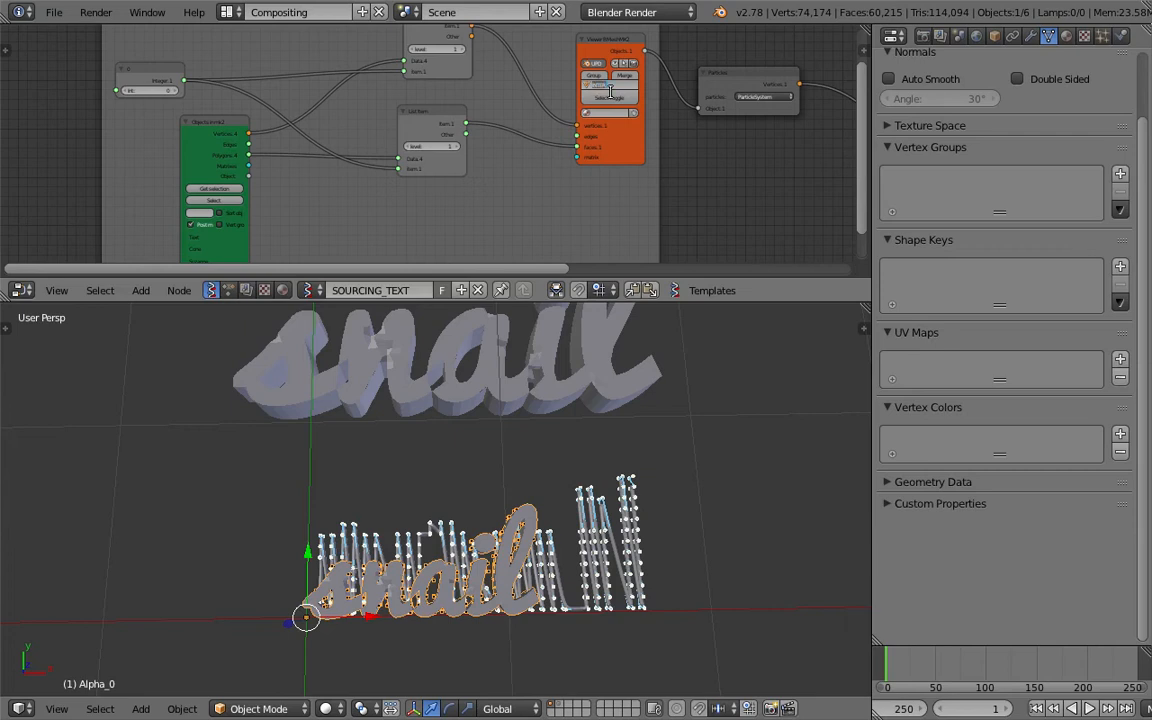
pyautogui.press('Return')
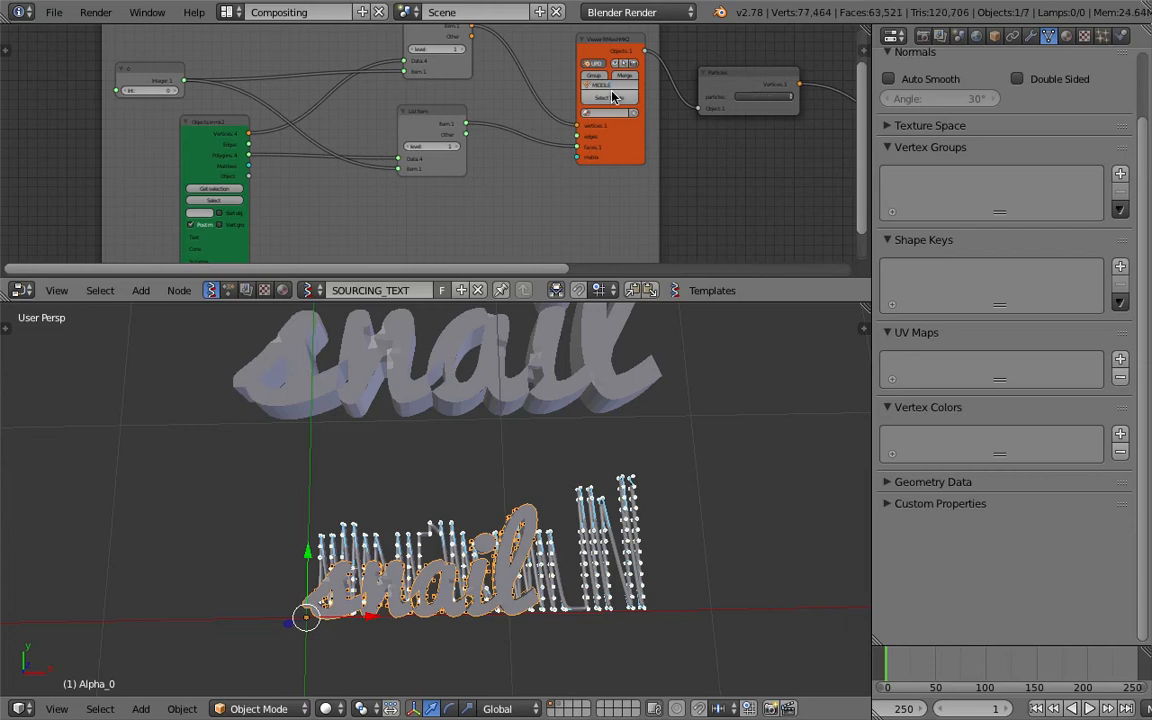
pyautogui.moveTo(758, 92); pyautogui.dragTo(566, 158, button='middle')
pyautogui.click(567, 160)
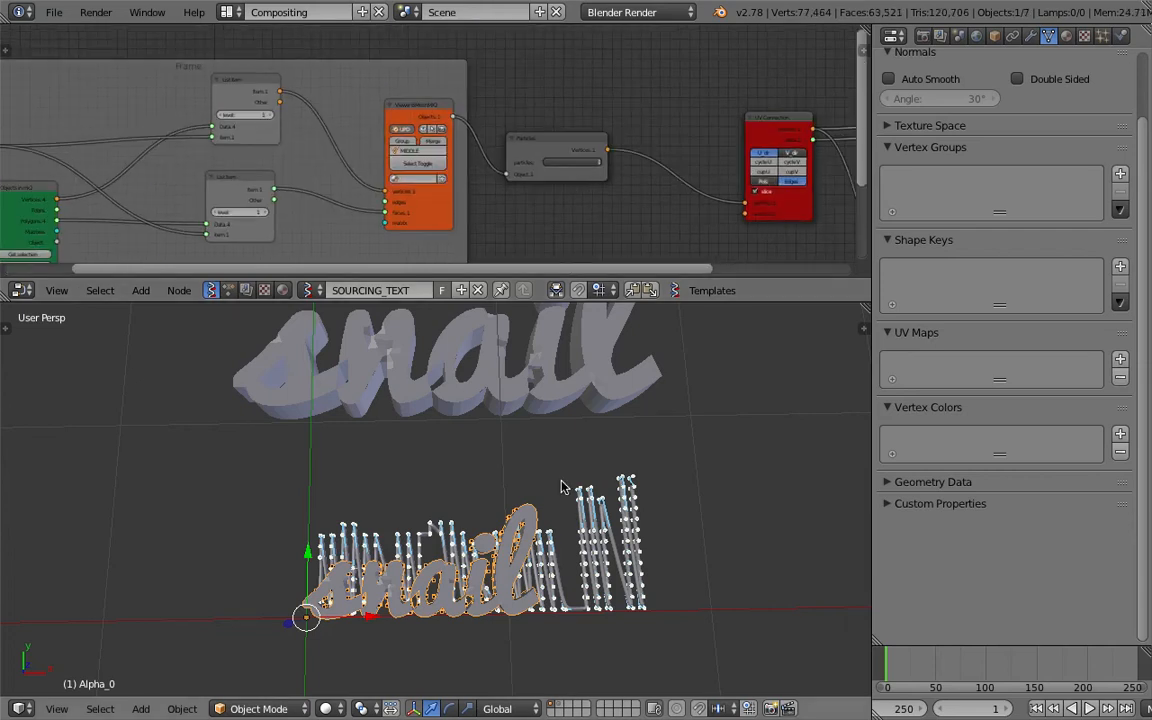
# Set the Viewer BMesh node's object name back to Alpha and save the file.
pyautogui.scroll(5, 535, 515)
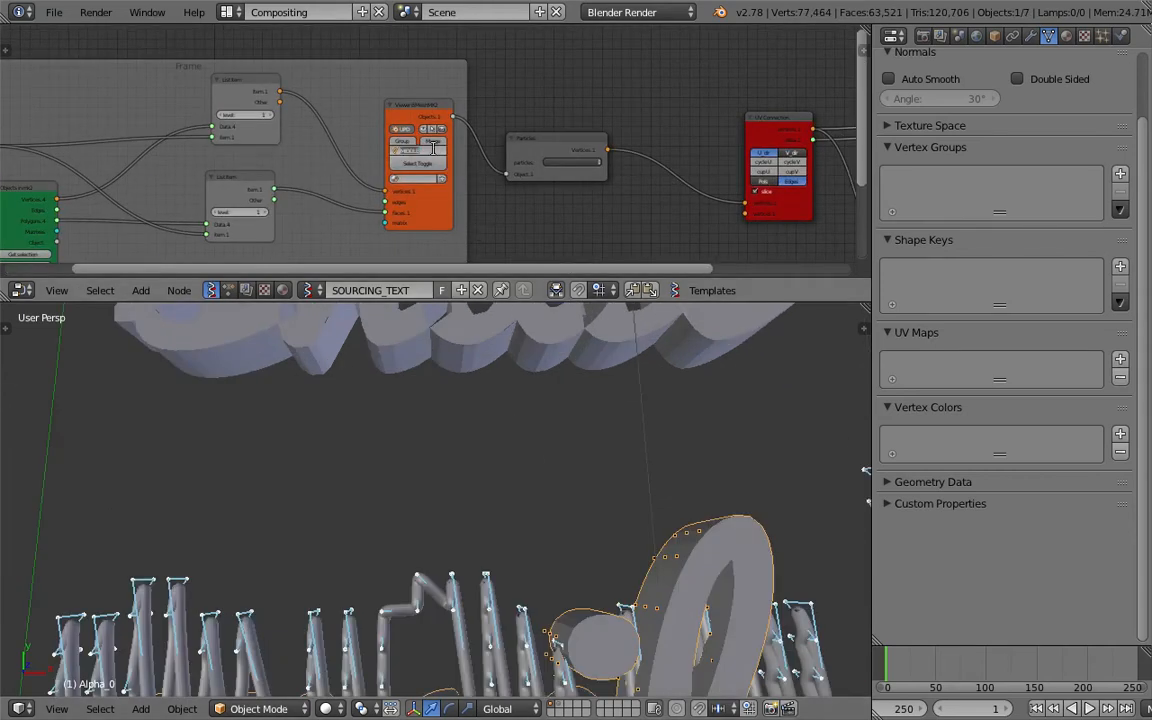
pyautogui.write('Alpha')
pyautogui.press('Return')
pyautogui.hotkey('ctrl', 's')
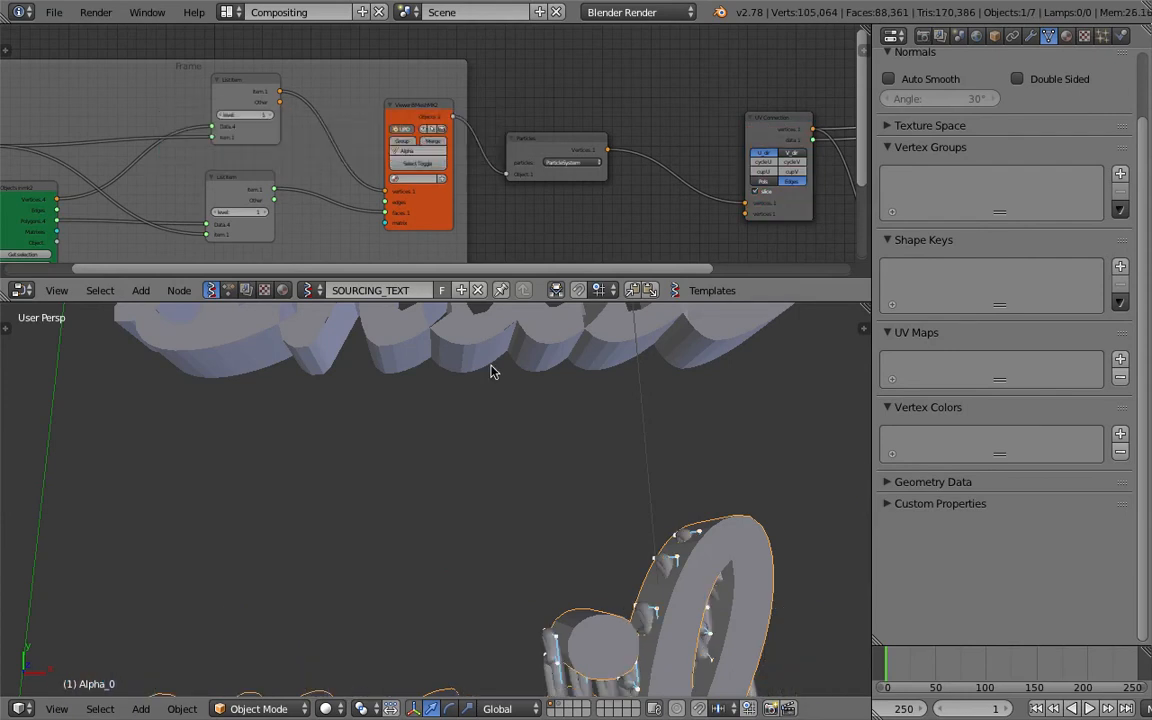
pyautogui.click(434, 150)
# Inspect the noodles inside the text in wireframe display, select the Noodle_0 curve and save the file.
pyautogui.scroll(-8, 563, 582)
pyautogui.moveTo(563, 582); pyautogui.dragTo(541, 521, button='middle')
pyautogui.scroll(8, 541, 521)
pyautogui.scroll(-6, 540, 525)
pyautogui.press('z')
pyautogui.press('z')
pyautogui.press('z')
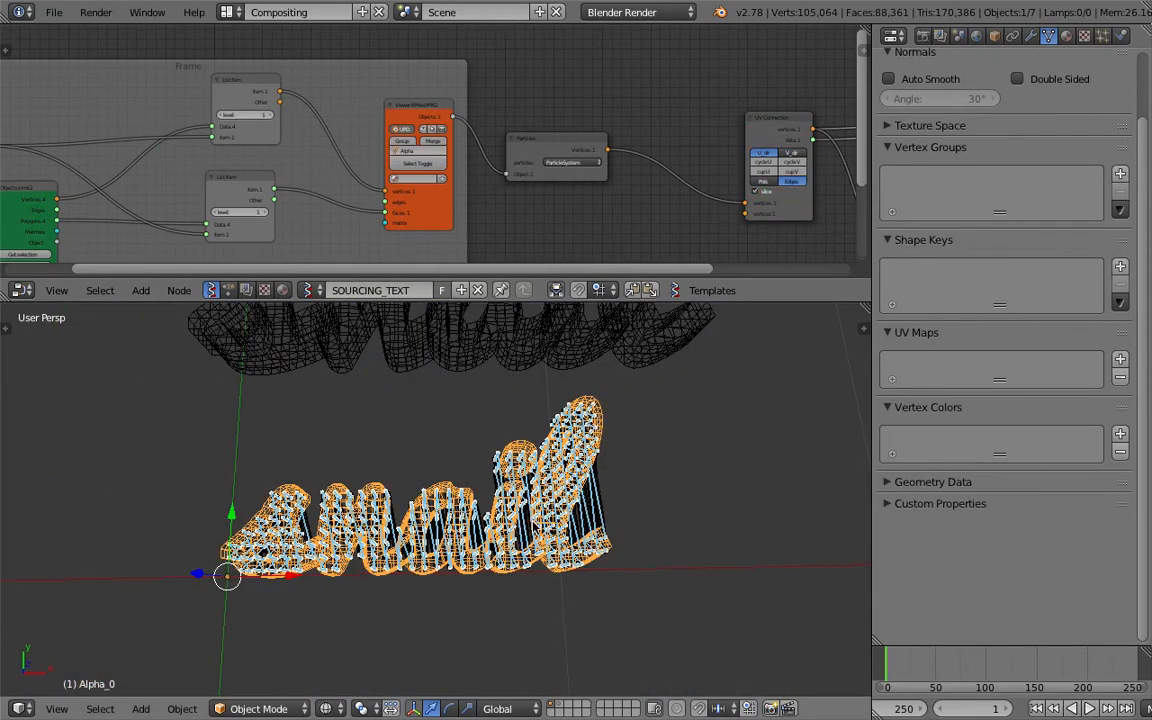
pyautogui.rightClick(577, 515)
pyautogui.moveTo(577, 515); pyautogui.dragTo(581, 532, button='middle')
pyautogui.hotkey('ctrl', 's')
pyautogui.click(581, 532)
pyautogui.press('z')
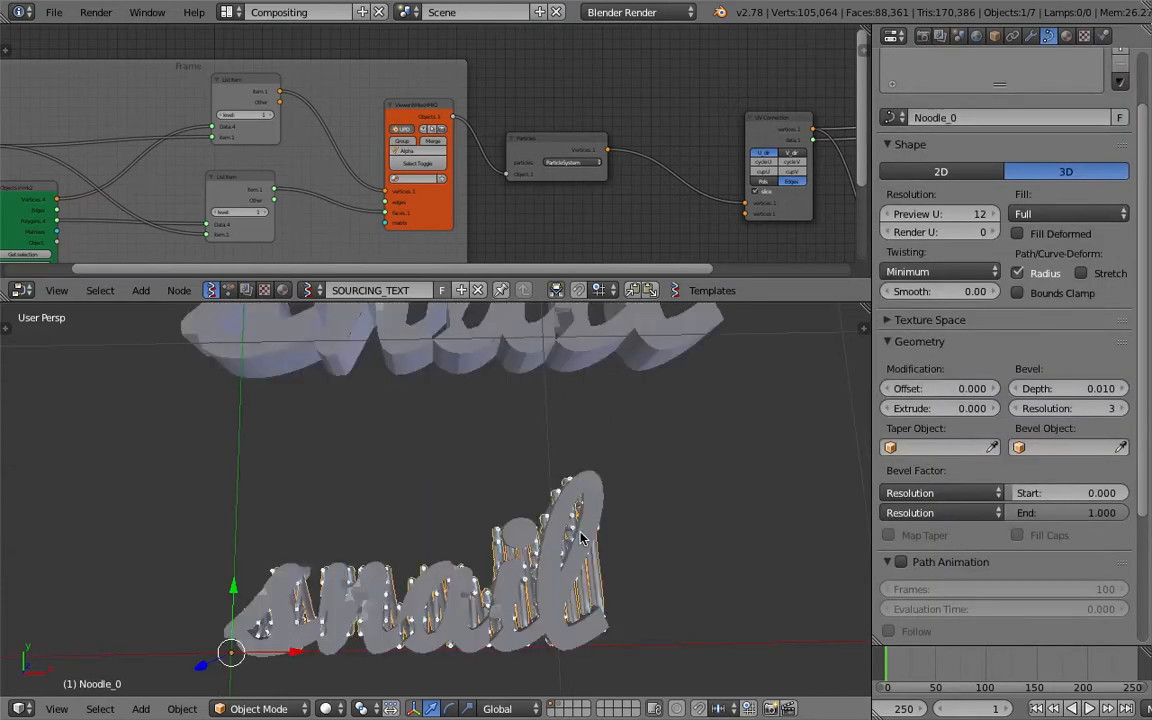
# Enlarge the node editor around the UV Connection and Polyline Viewer nodes.
pyautogui.scroll(-3, 563, 545)
pyautogui.moveTo(602, 151); pyautogui.dragTo(408, 138, button='middle')
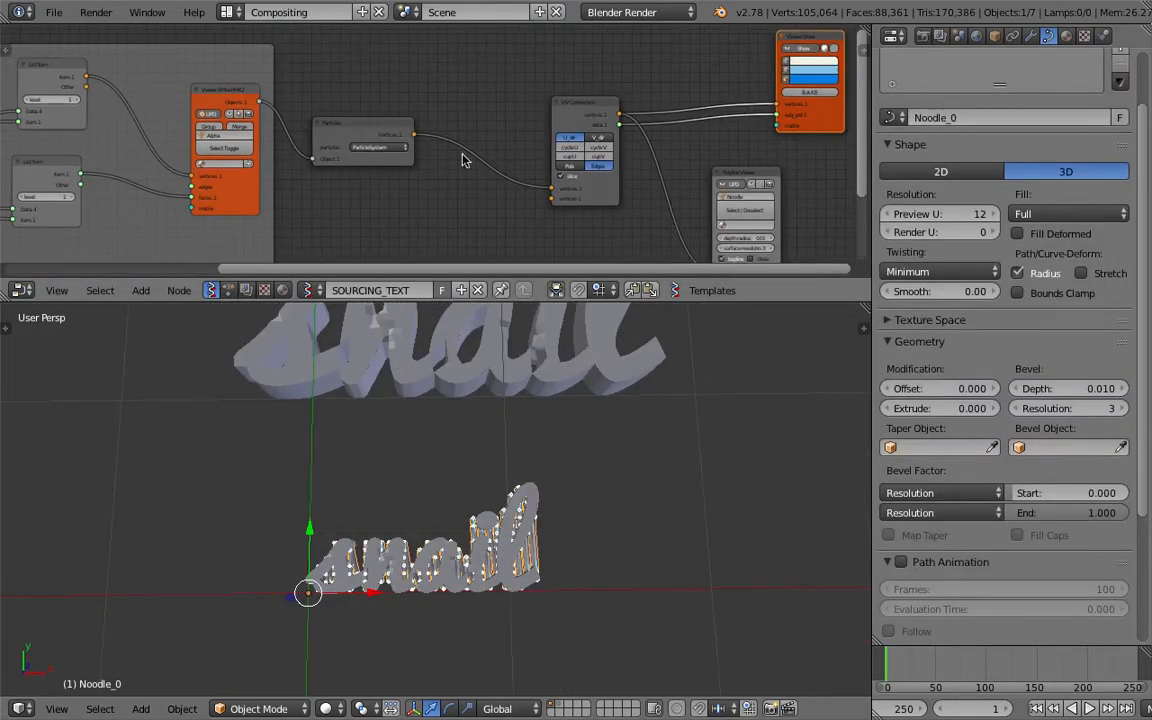
pyautogui.scroll(3, 440, 155)
pyautogui.moveTo(466, 168); pyautogui.dragTo(131, 139, button='middle')
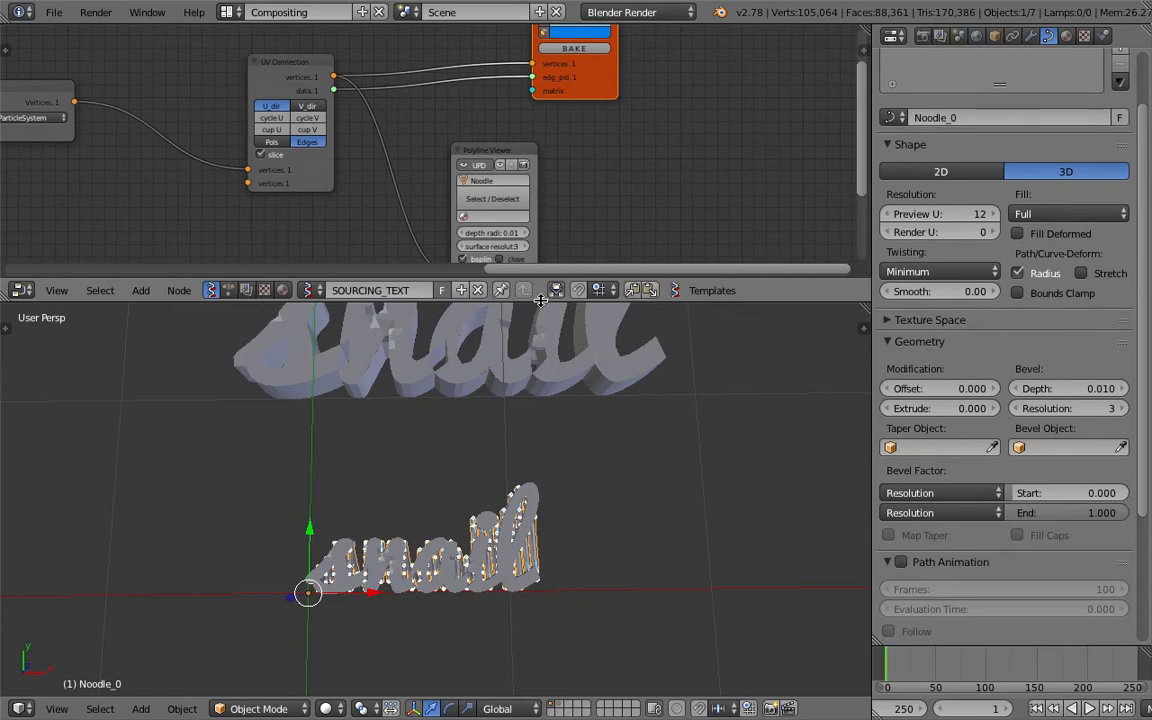
pyautogui.moveTo(541, 305); pyautogui.dragTo(541, 334)
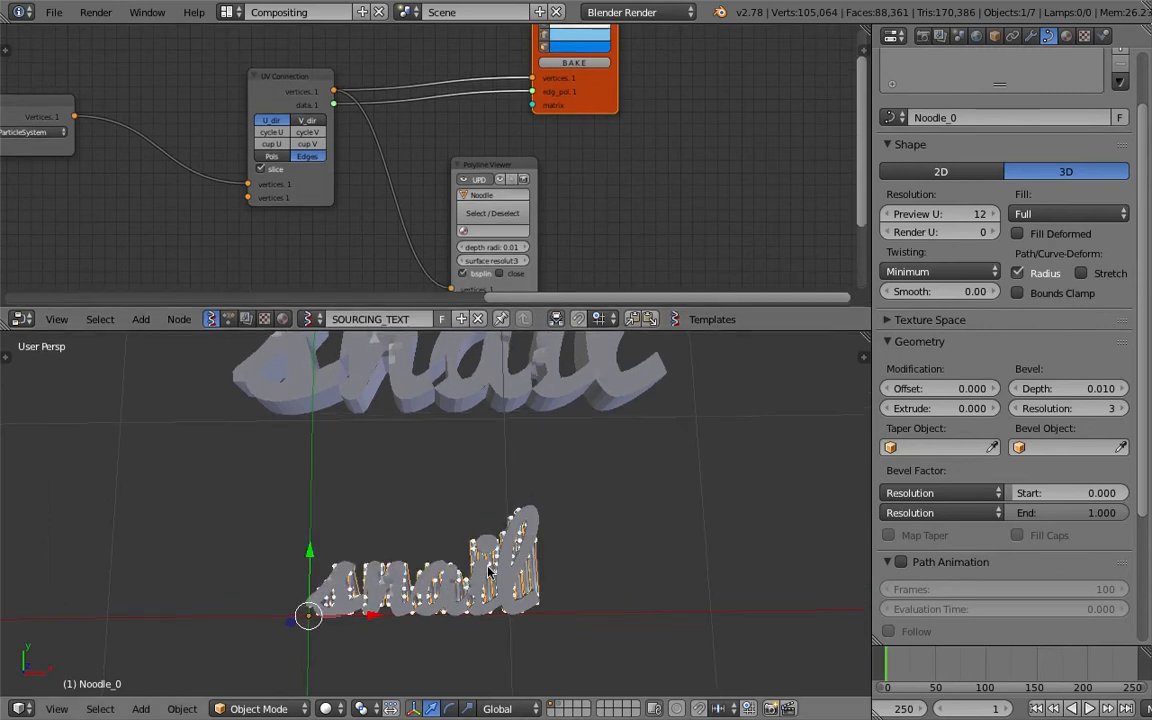
# Check layer 2, return to layer 1 and delete the leftover MIDDLE_0 mesh object.
pyautogui.rightClick(441, 514)
pyautogui.press('2')
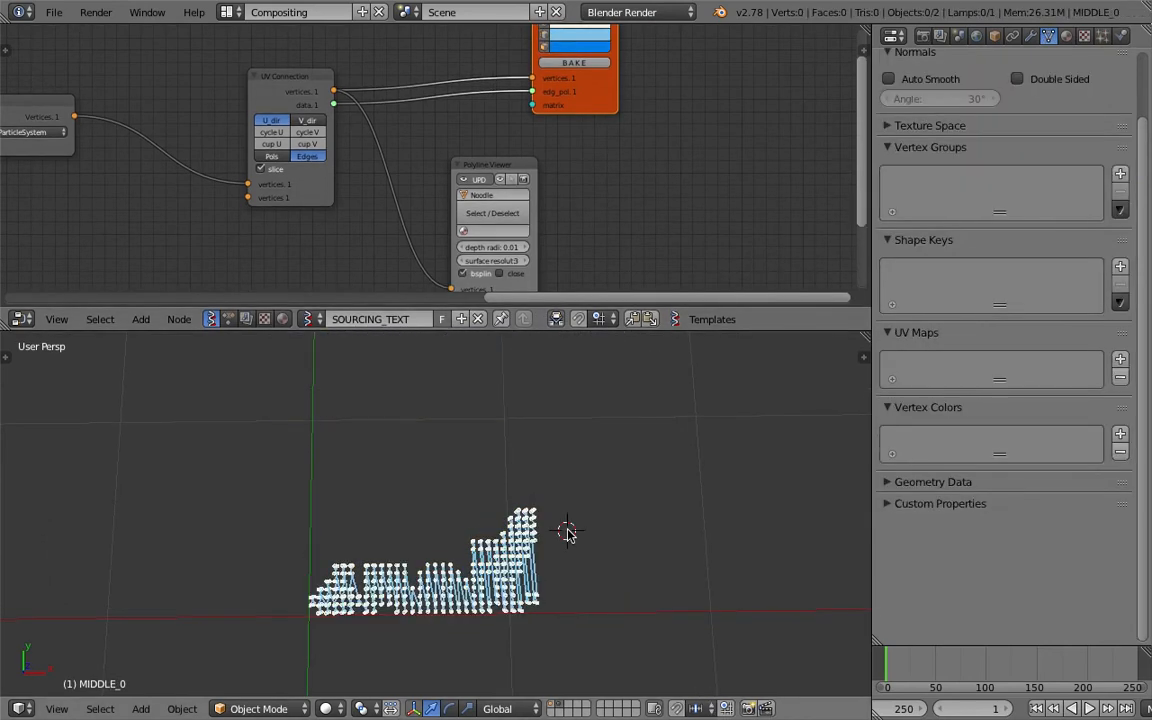
pyautogui.press('1')
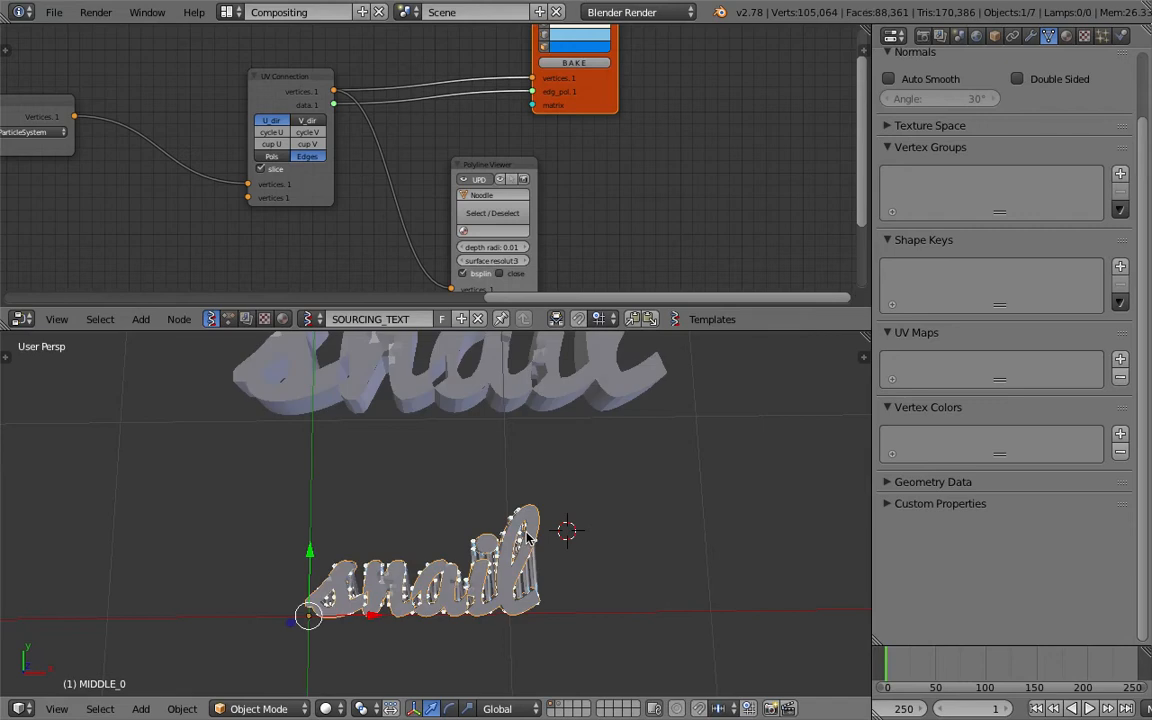
pyautogui.rightClick(535, 530)
pyautogui.rightClick(535, 530)
pyautogui.rightClick(535, 530)
pyautogui.press('x')
pyautogui.click(535, 530)
# Select the Alpha_0 mesh, display its particle system settings and enlarge the properties and node editors.
pyautogui.rightClick(536, 526)
pyautogui.moveTo(425, 562); pyautogui.dragTo(419, 524, button='middle')
pyautogui.click(1102, 36)
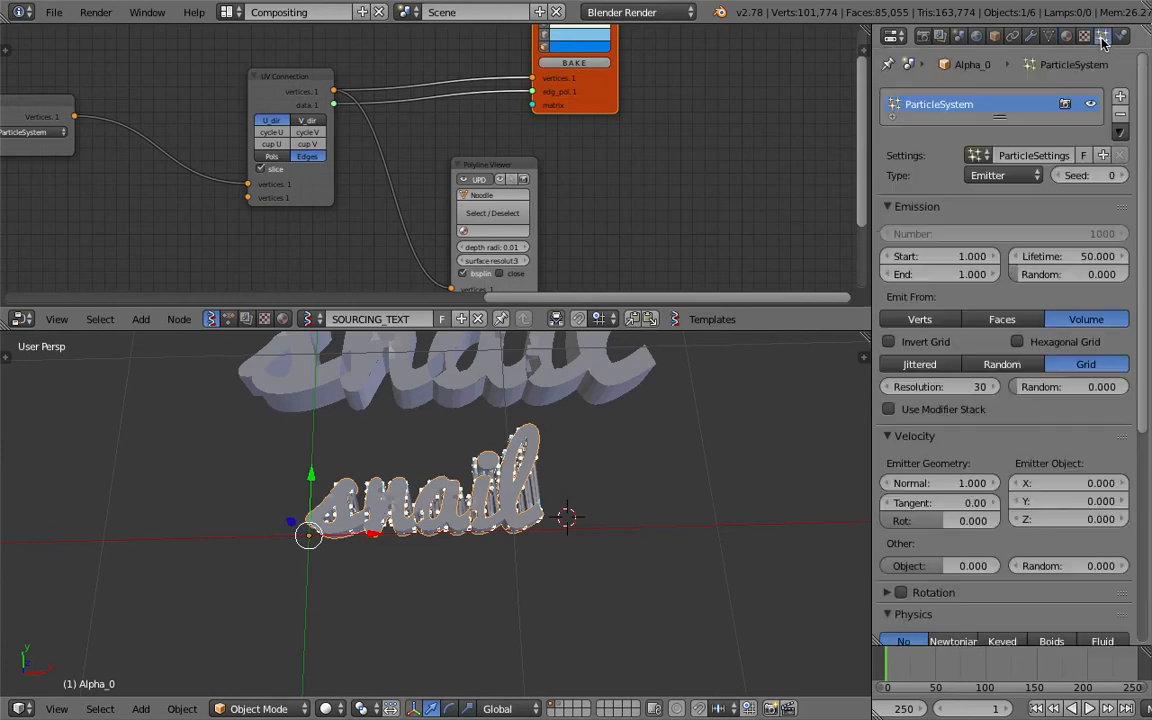
pyautogui.moveTo(873, 234); pyautogui.dragTo(819, 232)
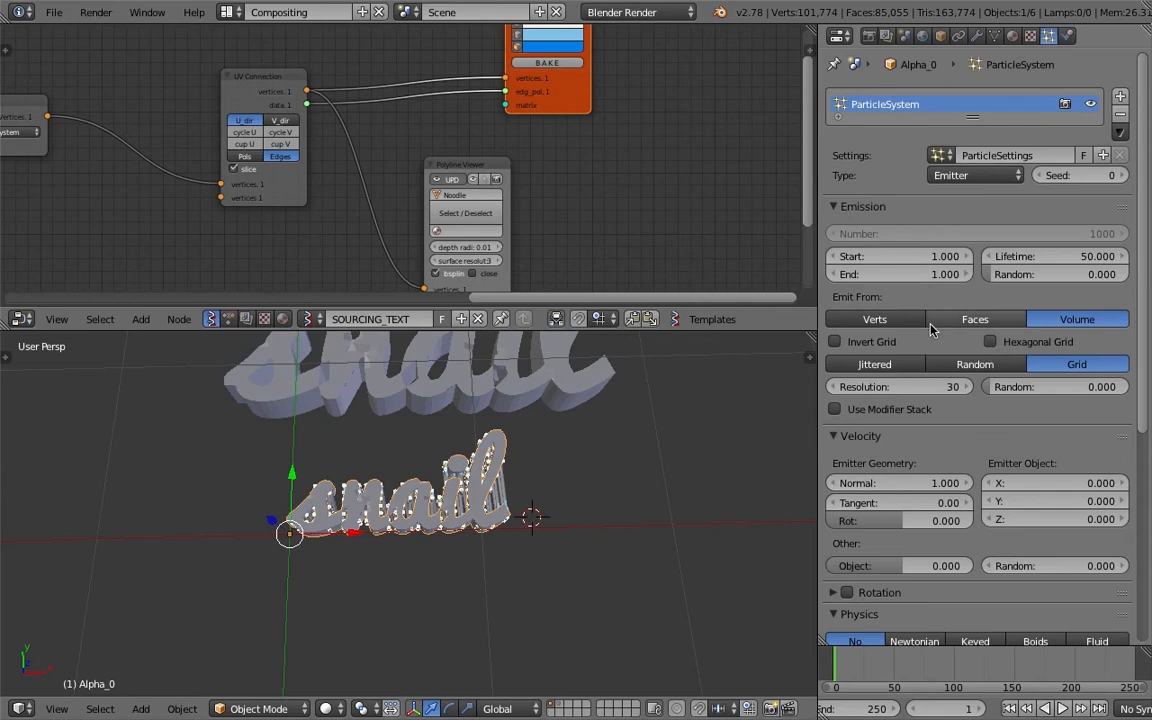
pyautogui.moveTo(630, 309); pyautogui.dragTo(610, 374)
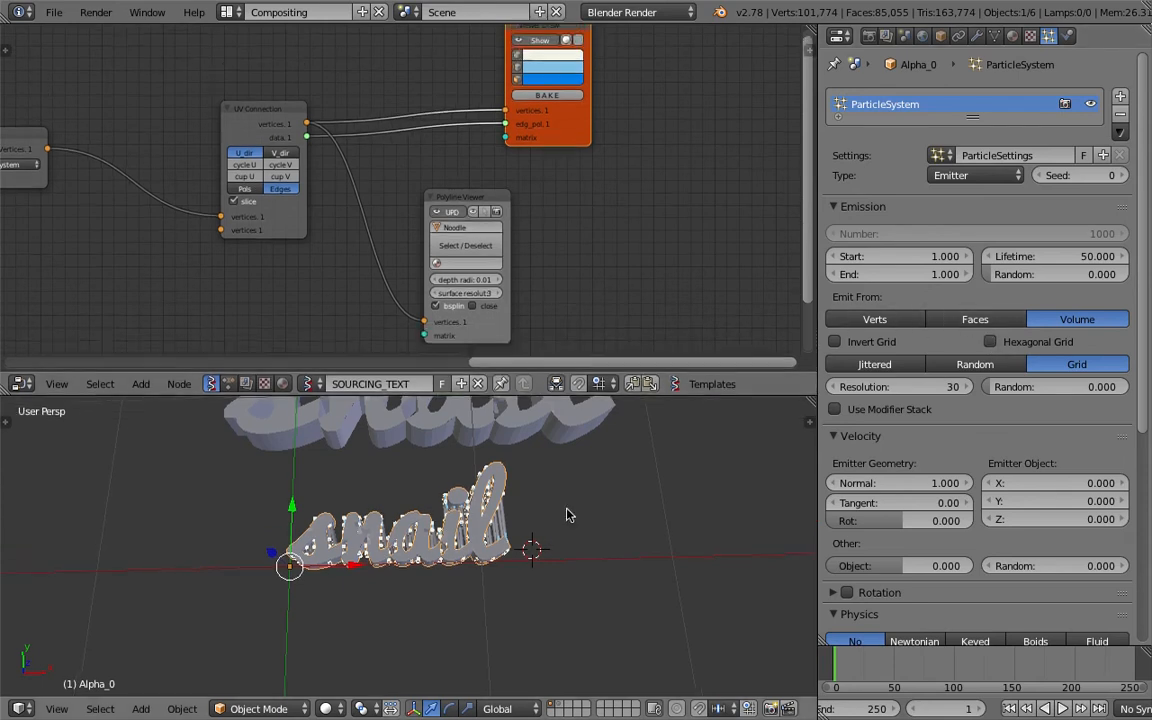
# Try emitting Alpha_0's particles from Faces instead of Volume, viewing the text in wireframe.
pyautogui.scroll(6, 566, 515)
pyautogui.scroll(-6, 537, 535)
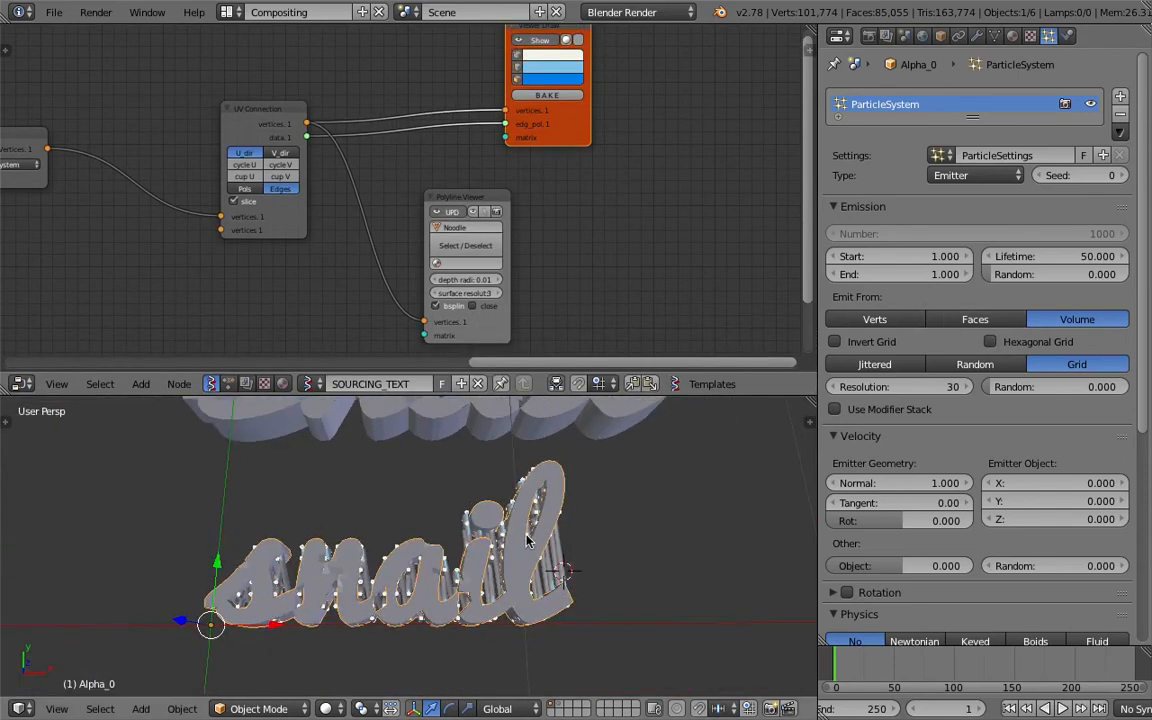
pyautogui.press('z')
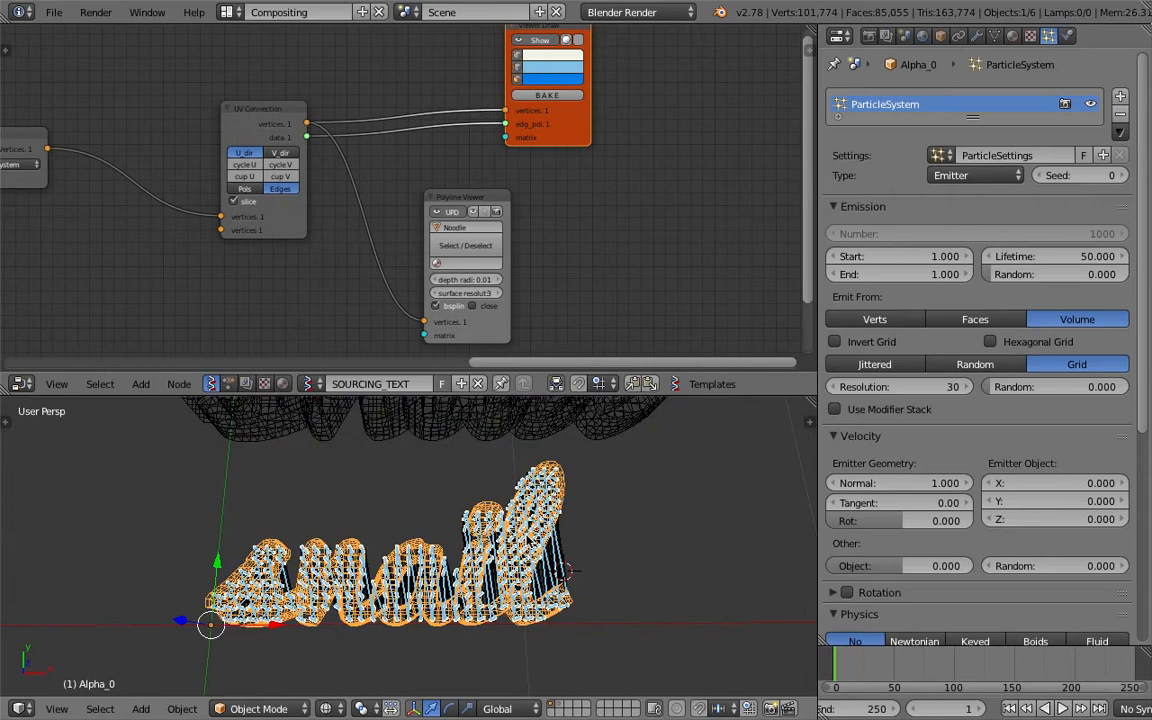
pyautogui.click(958, 325)
pyautogui.moveTo(600, 530); pyautogui.dragTo(607, 594, button='middle')
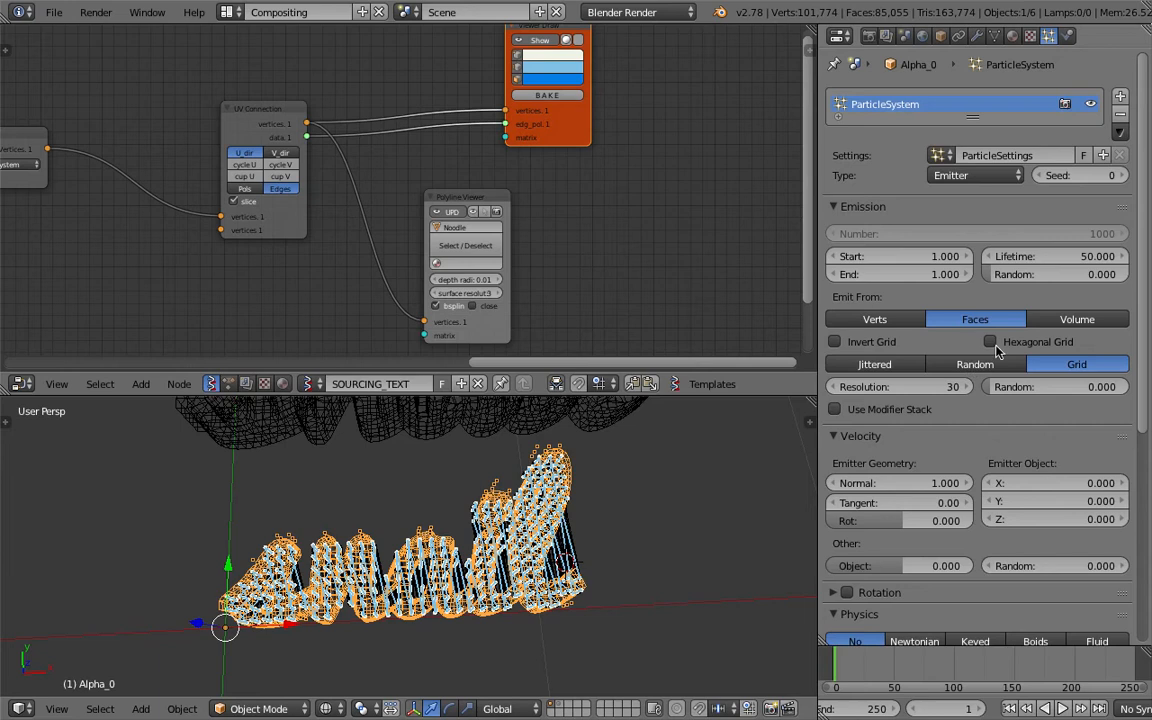
pyautogui.click(1077, 319)
# Set the volume emission distribution to Random, enable the Random emission order and save the file.
pyautogui.click(975, 364)
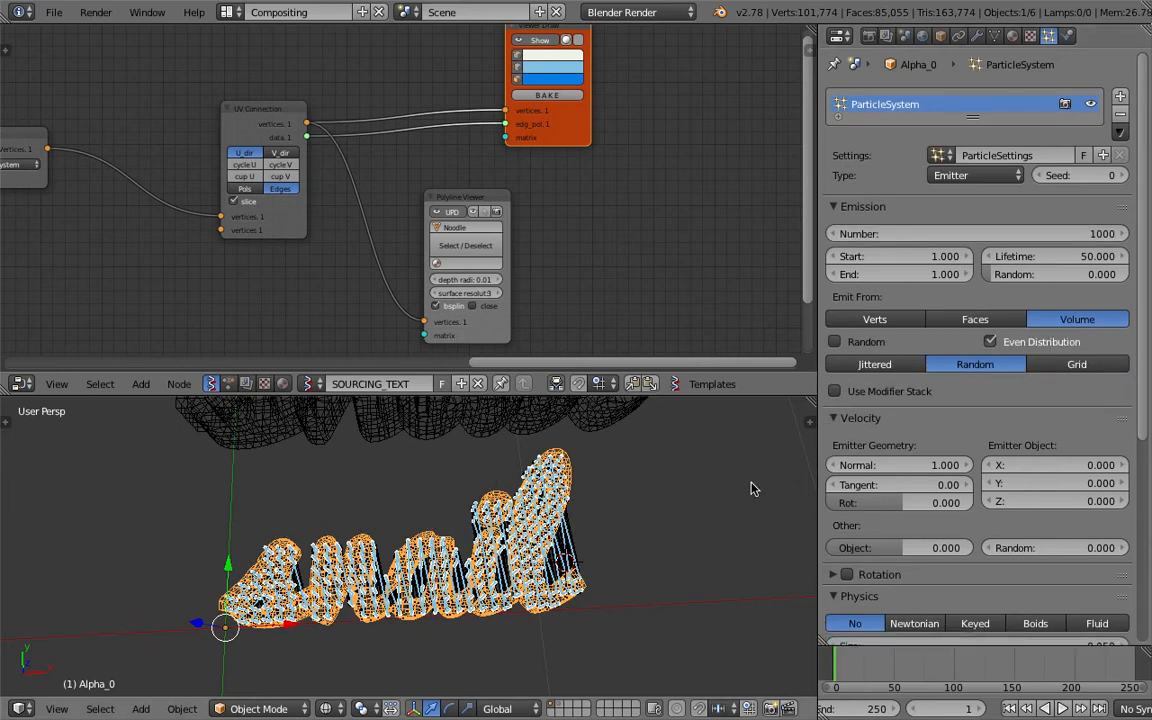
pyautogui.moveTo(797, 470); pyautogui.dragTo(702, 489, button='middle')
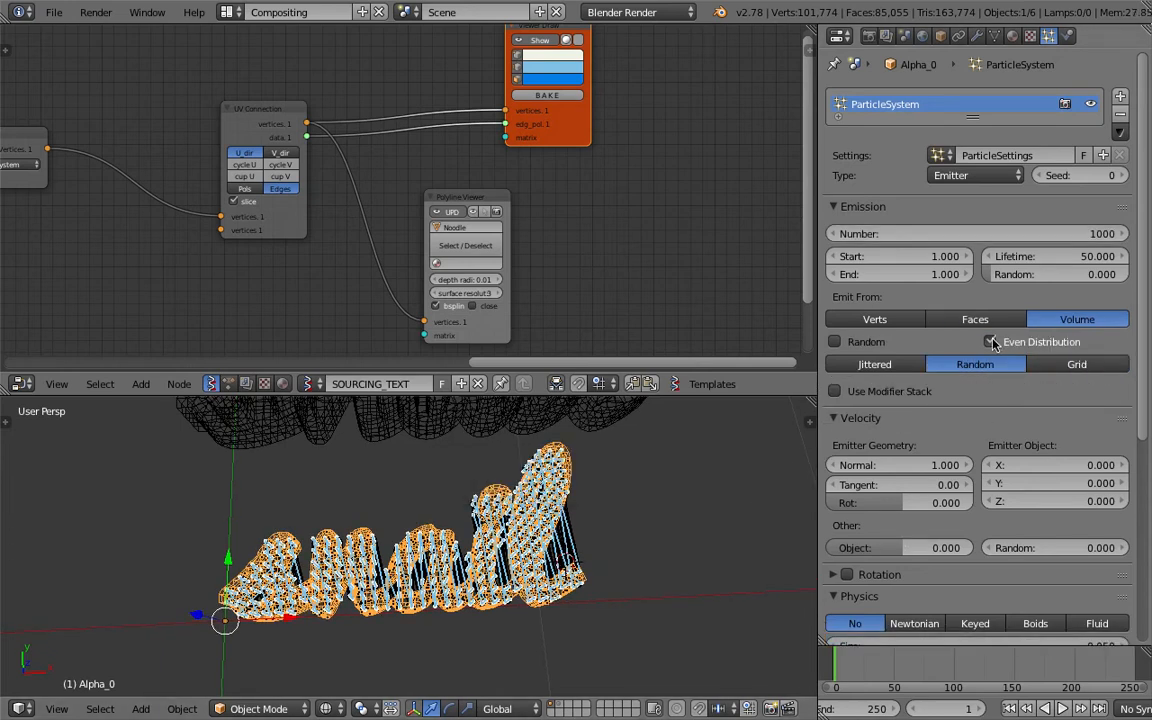
pyautogui.click(862, 341)
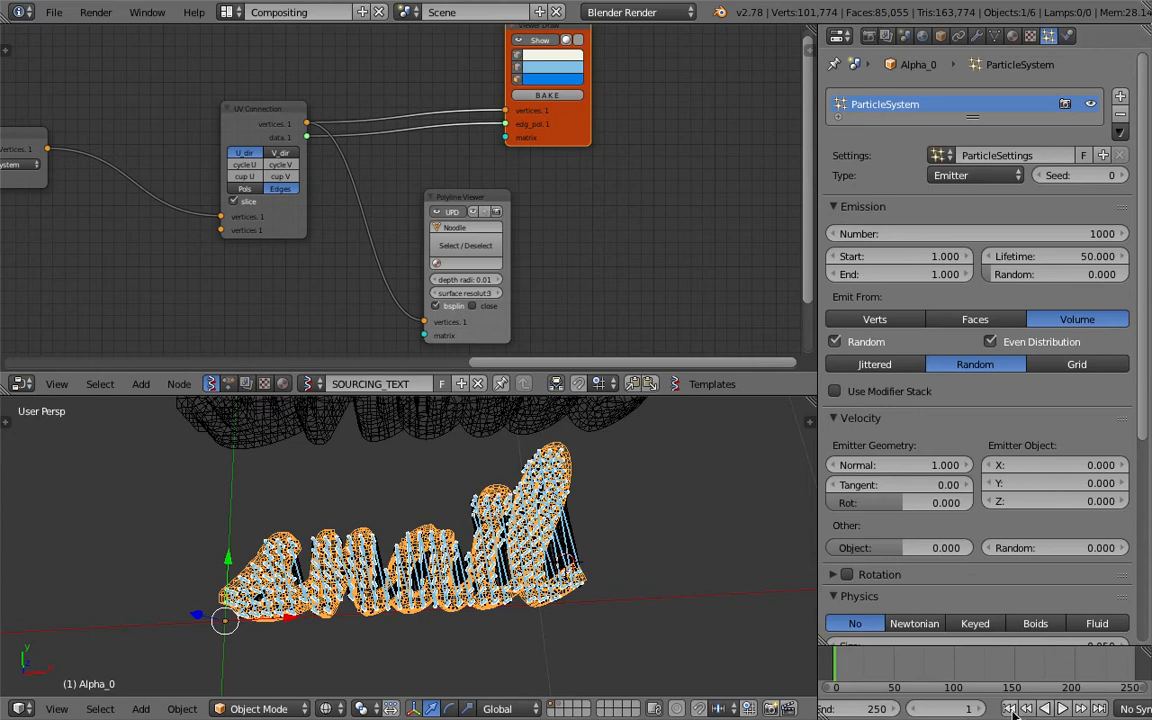
pyautogui.moveTo(537, 561)
pyautogui.mouseDown(button='middle')
pyautogui.moveTo(568, 548)
pyautogui.moveTo(550, 569)
pyautogui.mouseUp(button='middle')
pyautogui.hotkey('ctrl', 's')
pyautogui.click(550, 569)
pyautogui.scroll(4, 534, 555)
pyautogui.scroll(-4, 534, 555)
pyautogui.hotkey('ctrl', 's')
pyautogui.click(538, 554)
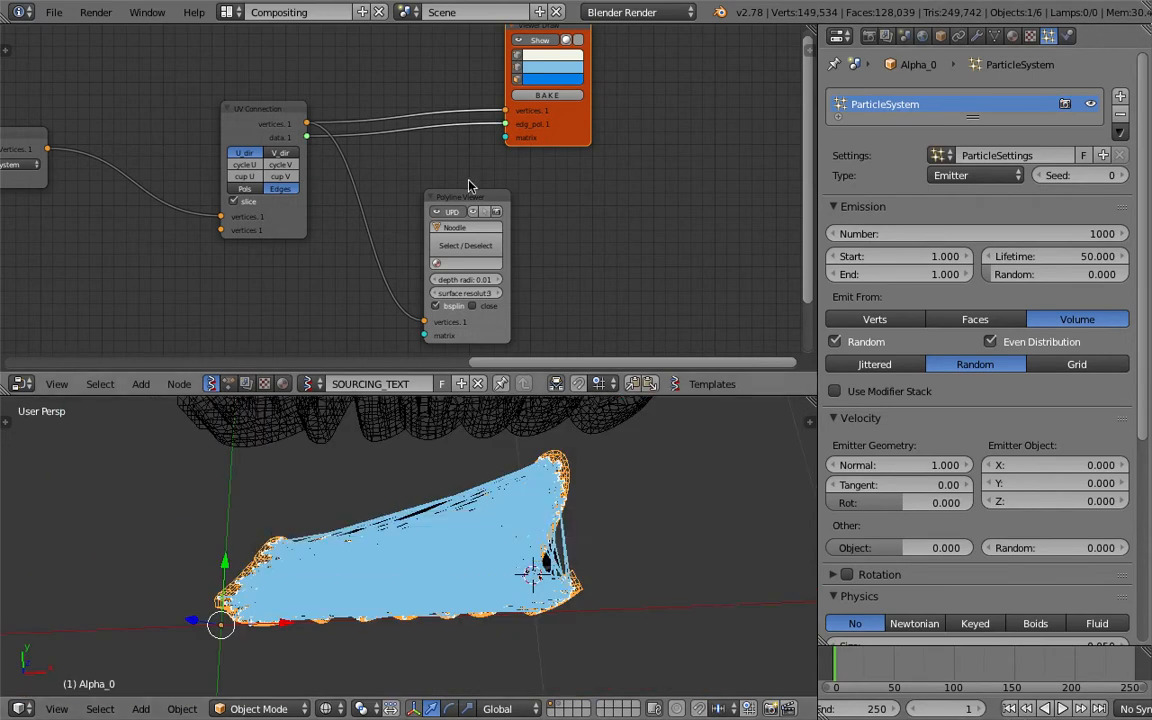
# Move the Polyline Viewer node closer to the UV Connection node.
pyautogui.scroll(-1, 477, 201)
pyautogui.moveTo(475, 200); pyautogui.dragTo(489, 218, button='middle')
pyautogui.moveTo(489, 219); pyautogui.dragTo(445, 212)
pyautogui.scroll(1, 437, 195)
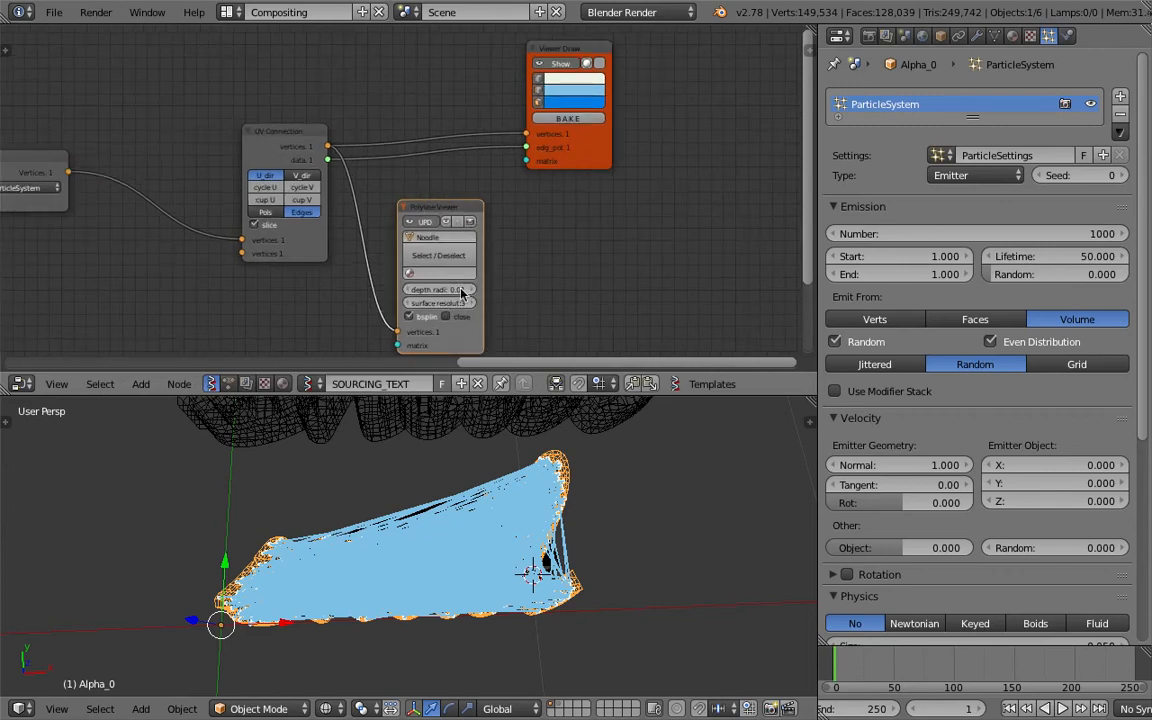
# Delete the Polyline Viewer node, select the Noodle_0 curve in the scene and enlarge the 3D view.
pyautogui.press('x')
pyautogui.rightClick(427, 505)
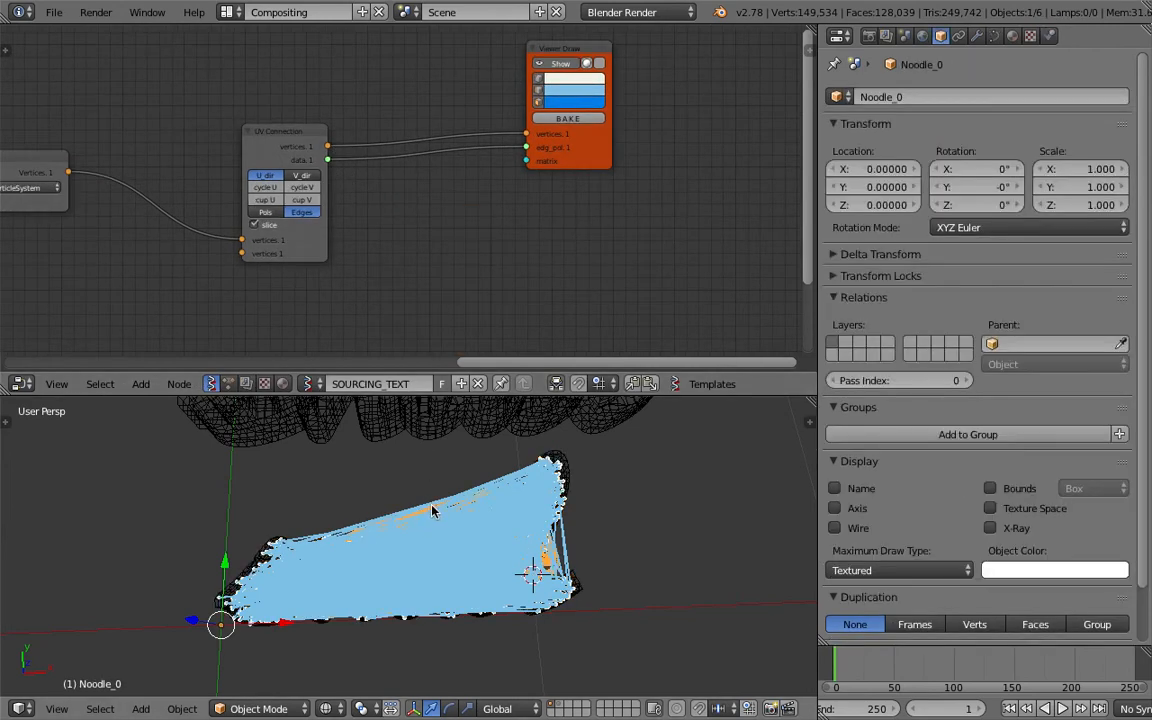
pyautogui.scroll(4, 424, 511)
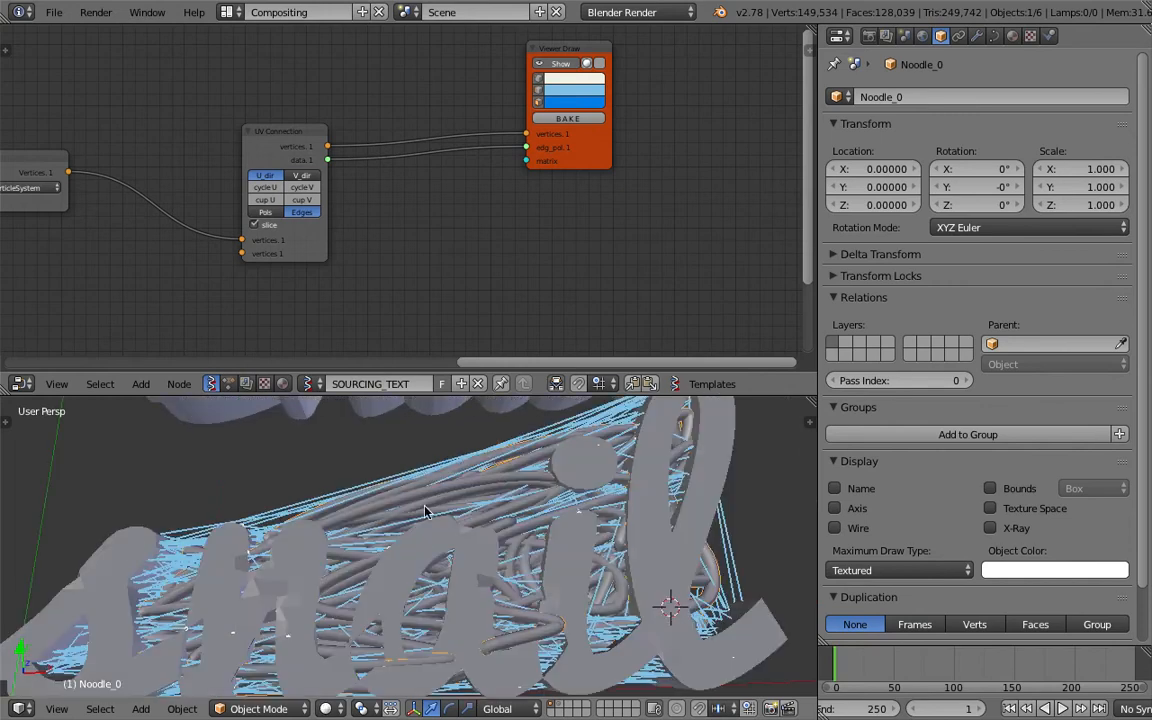
pyautogui.moveTo(456, 396); pyautogui.dragTo(457, 248)
pyautogui.moveTo(465, 392); pyautogui.dragTo(462, 417, button='middle')
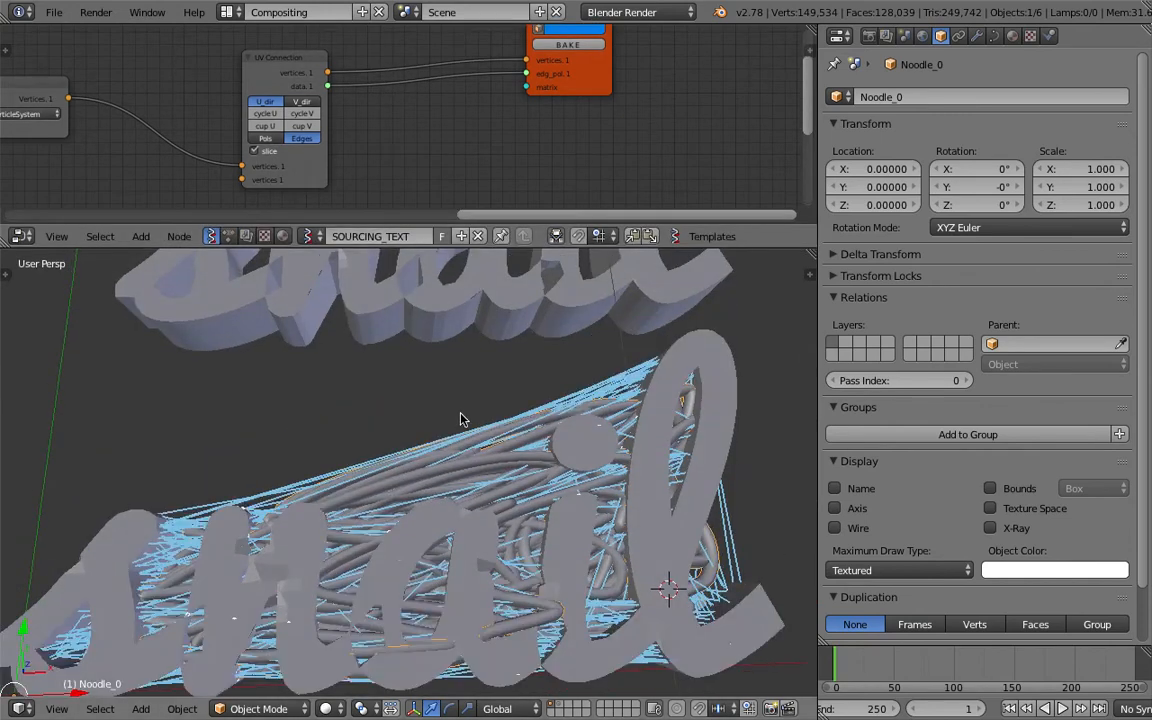
# Examine the noodle curves running through the text in both wireframe and solid shading.
pyautogui.scroll(-4, 448, 420)
pyautogui.scroll(5, 448, 420)
pyautogui.press('z')
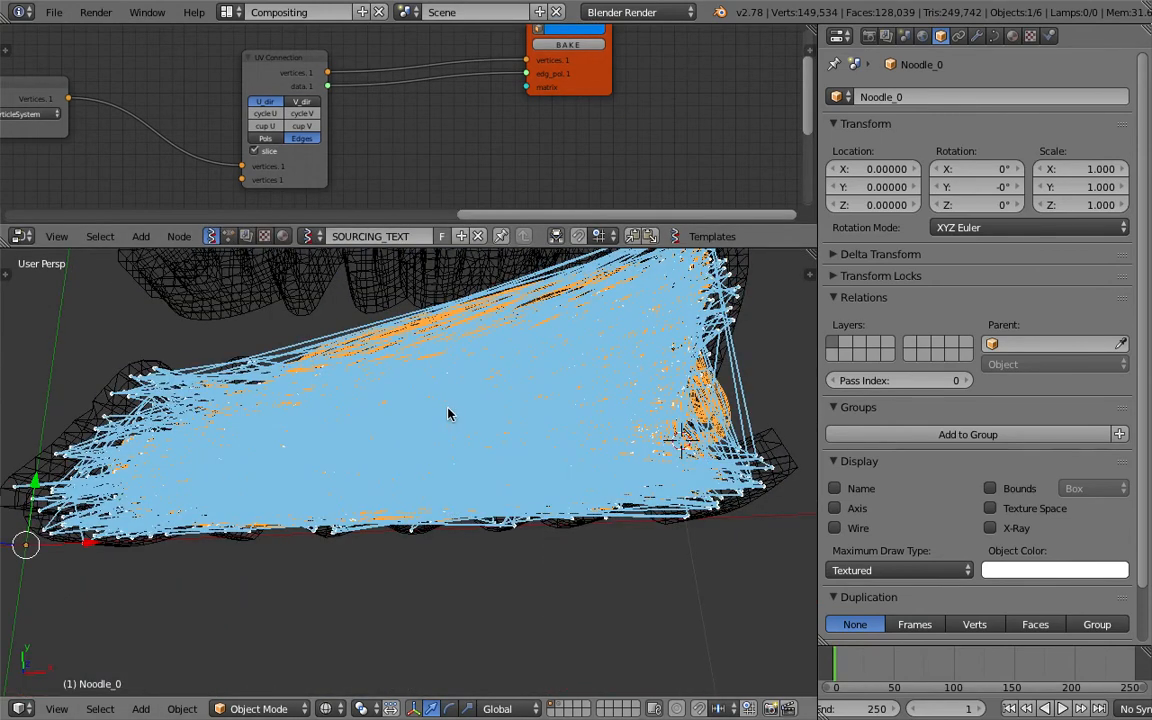
pyautogui.scroll(-4, 454, 432)
pyautogui.moveTo(454, 432); pyautogui.dragTo(452, 434, button='middle')
pyautogui.scroll(4, 452, 440)
pyautogui.press('z')
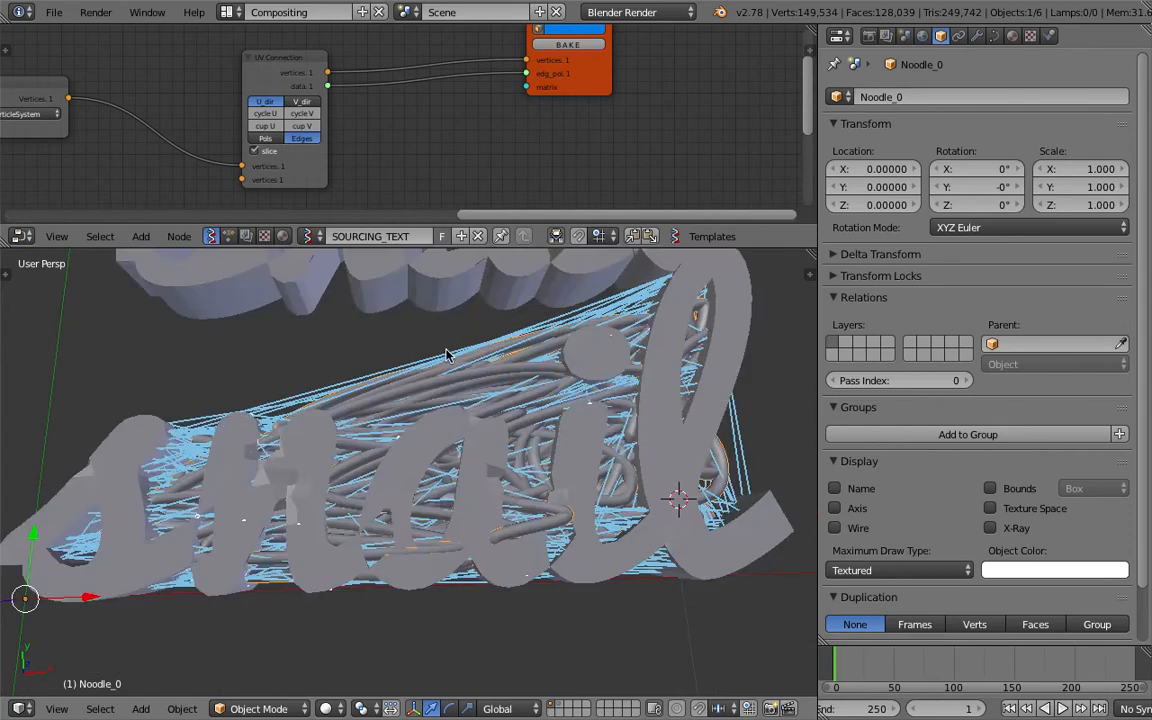
# Select the source Text object and save the file over the existing one.
pyautogui.rightClick(486, 298)
pyautogui.press('z')
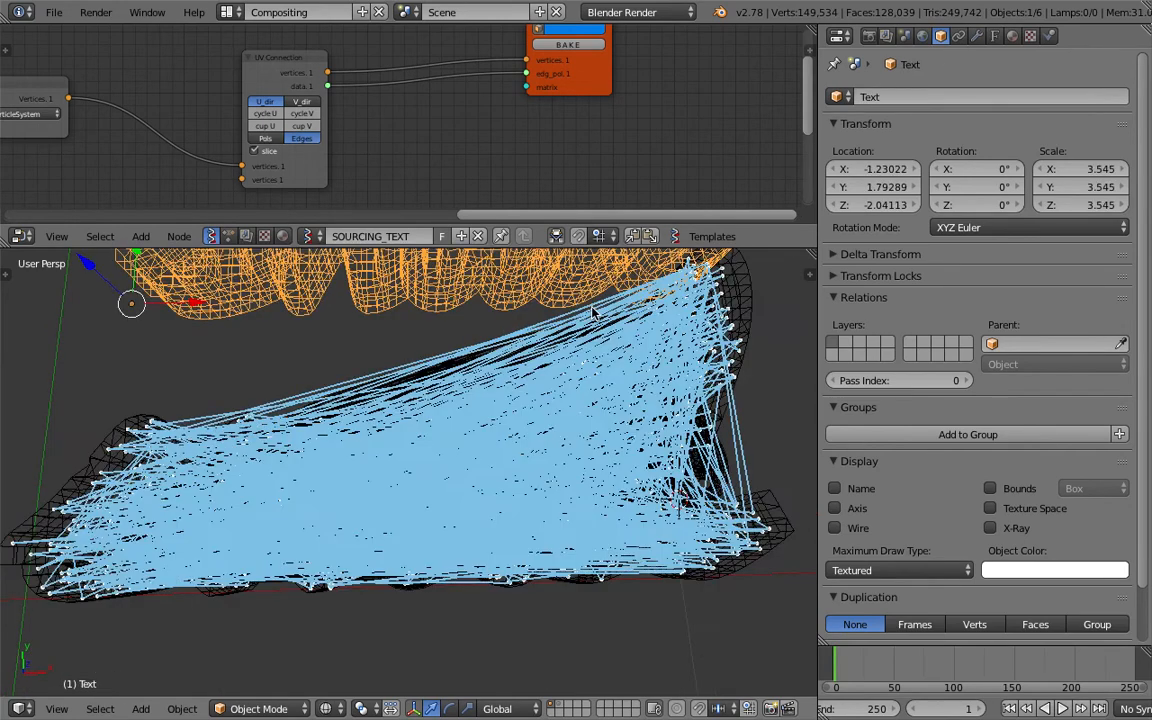
pyautogui.hotkey('ctrl', 's')
pyautogui.click(617, 327)
pyautogui.press('z')
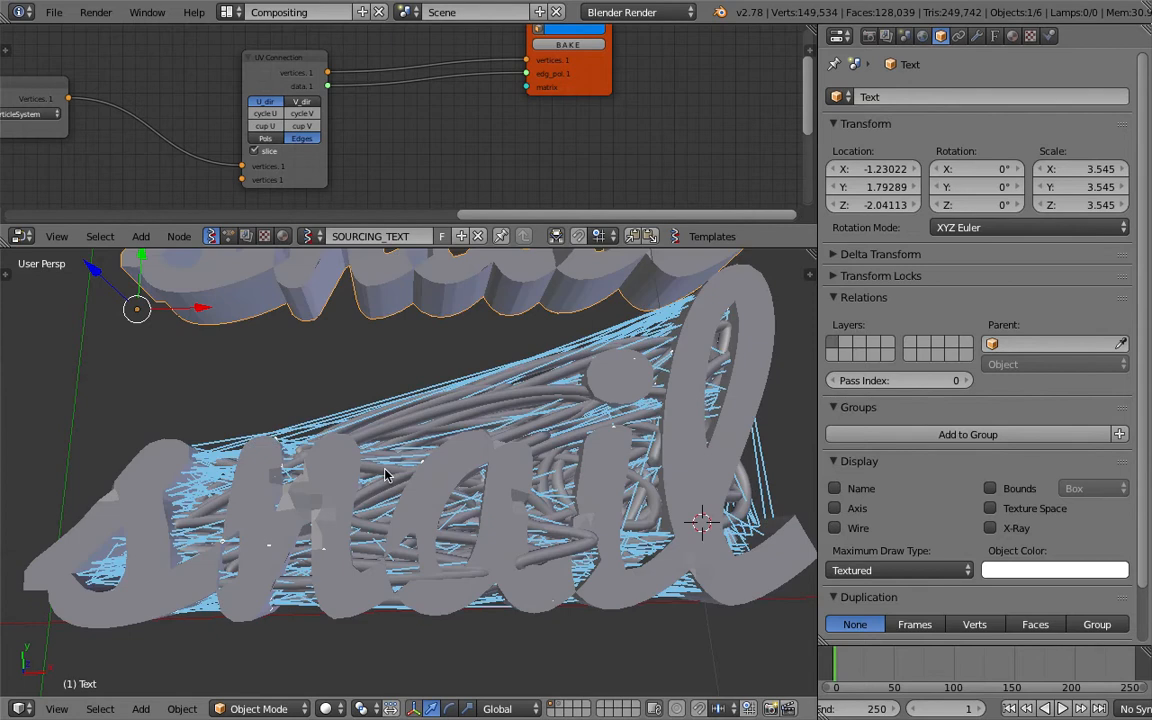
# Cut the link between UV Connection's data output and Viewer Draw's edg_pol input, showing the scene in wireframe and enlarging the node editor.
pyautogui.press('z')
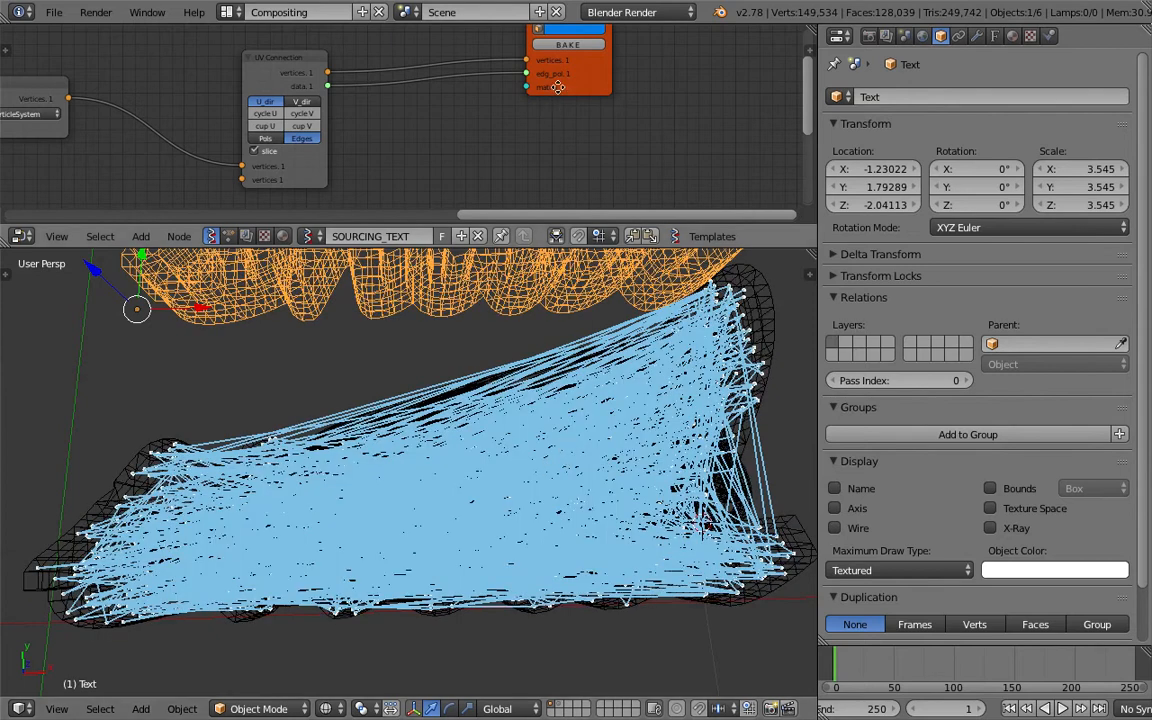
pyautogui.moveTo(550, 88); pyautogui.dragTo(545, 145, button='middle')
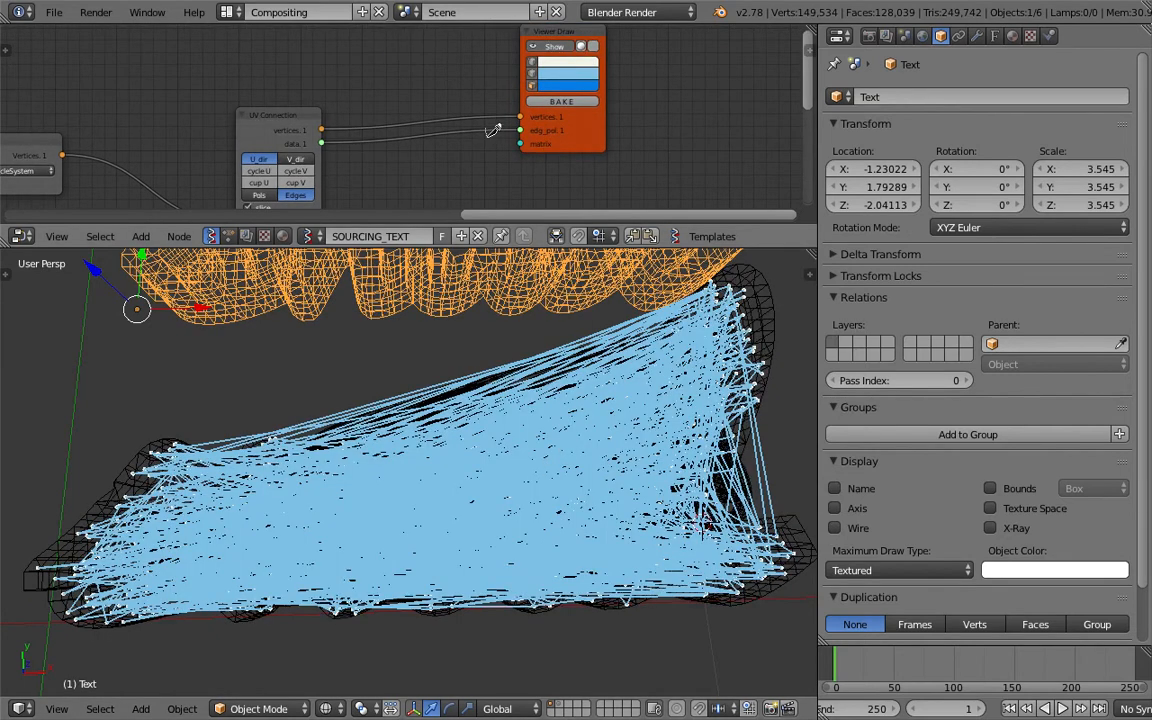
pyautogui.keyDown('ctrl'); pyautogui.moveTo(493, 129); pyautogui.dragTo(486, 143); pyautogui.keyUp('ctrl')
pyautogui.moveTo(474, 456); pyautogui.dragTo(346, 430, button='middle')
pyautogui.moveTo(404, 223); pyautogui.dragTo(440, 292)
pyautogui.scroll(2, 357, 186)
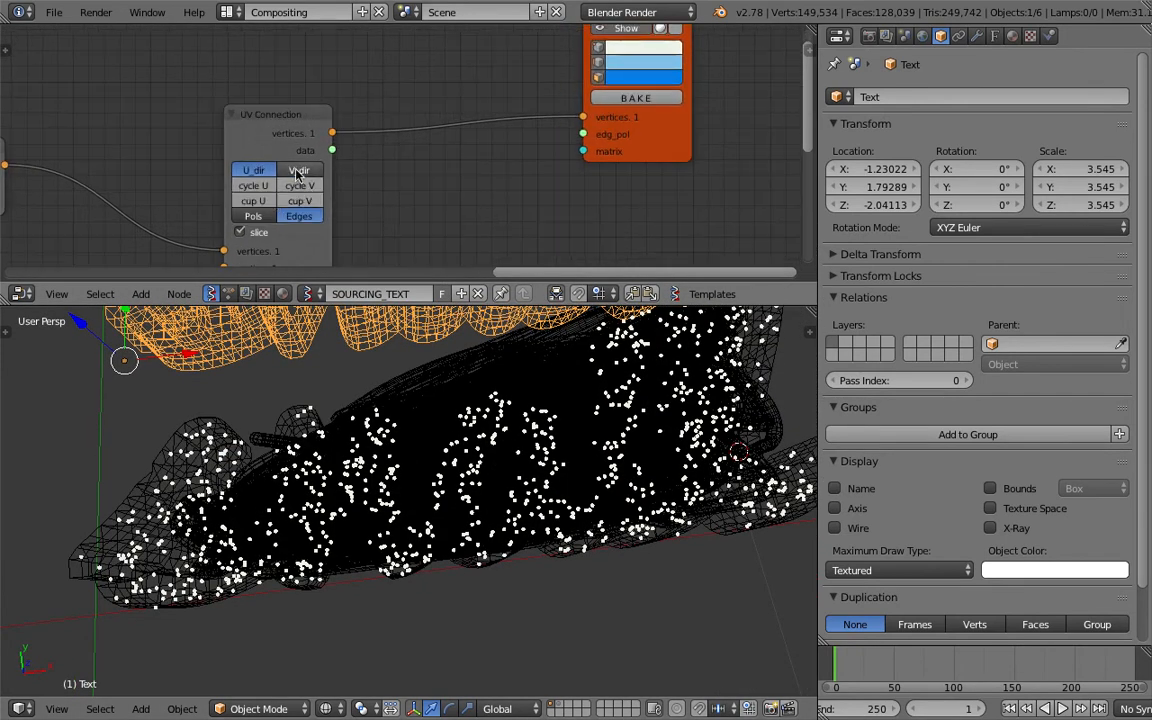
# Try the Pols output on the UV Connection node and return it to Edges.
pyautogui.click(256, 217)
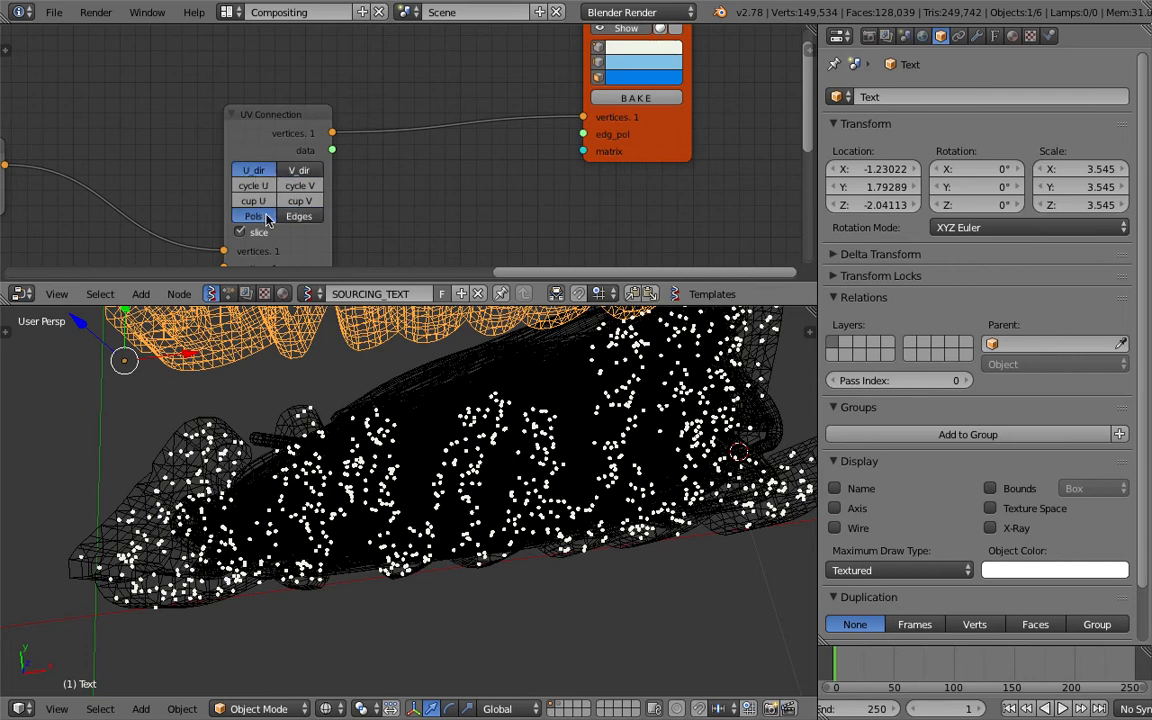
pyautogui.click(299, 216)
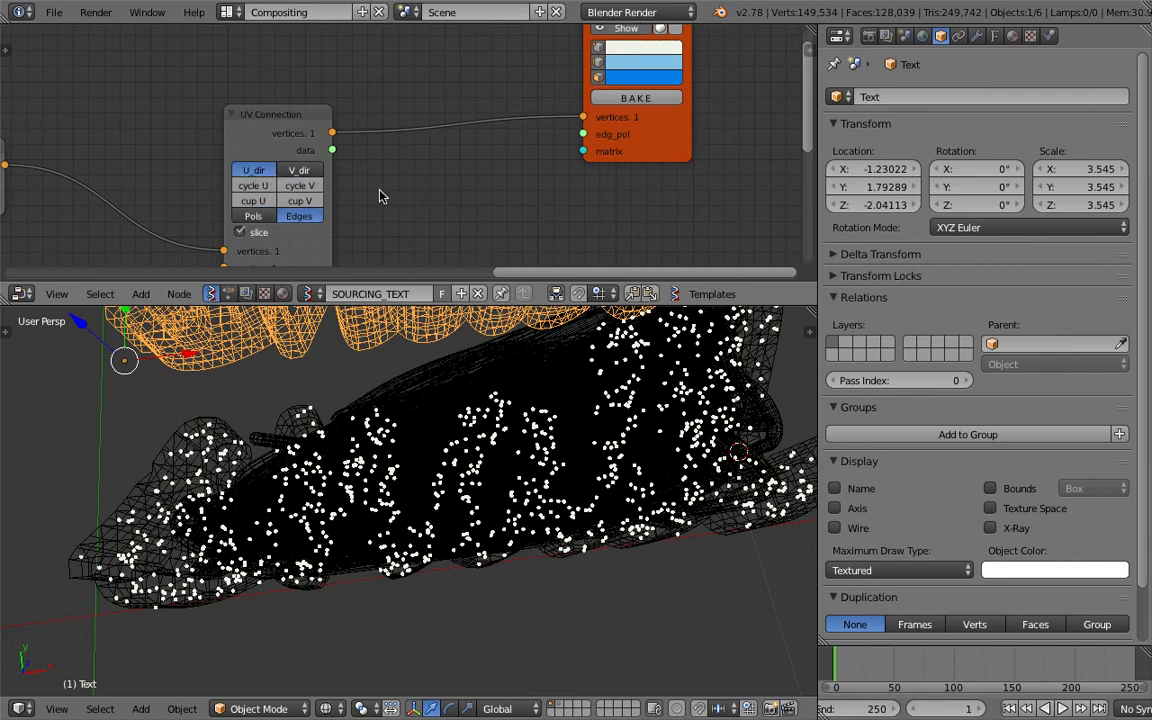
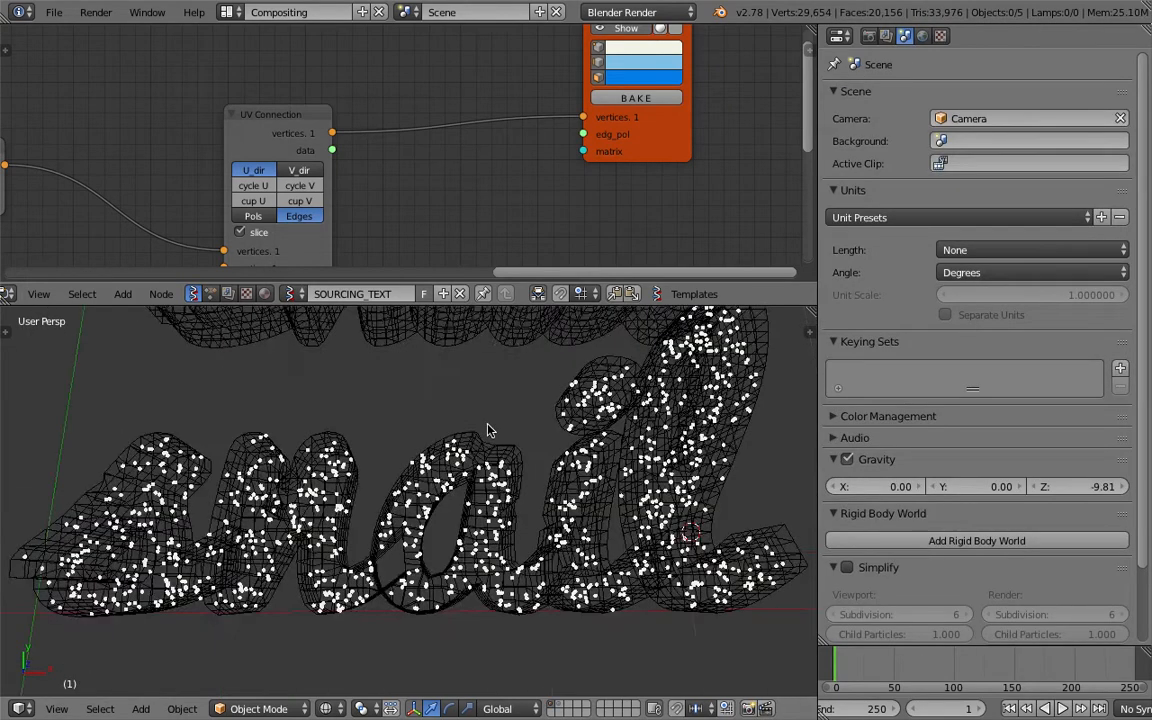
# Add a KDT Closest Edges node in the space between the UV Connection and Viewer Draw nodes.
pyautogui.scroll(-4, 489, 430)
pyautogui.scroll(4, 496, 430)
pyautogui.scroll(-4, 521, 553)
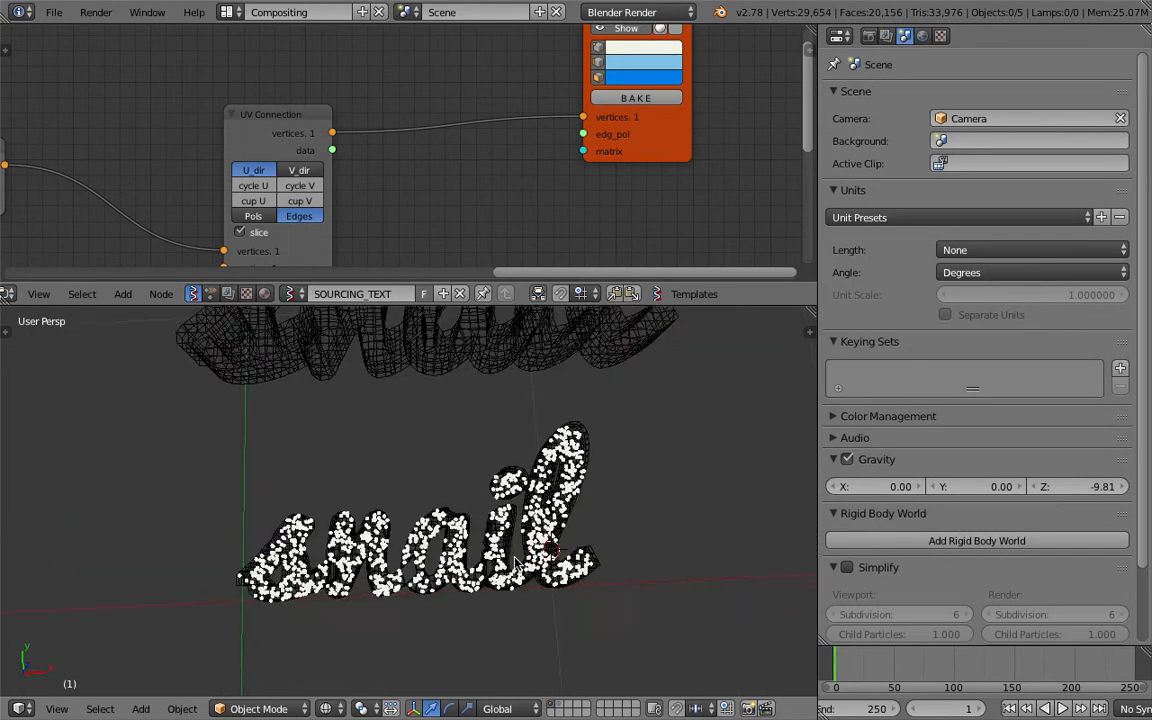
pyautogui.moveTo(681, 145); pyautogui.dragTo(618, 131, button='middle')
pyautogui.moveTo(617, 130); pyautogui.dragTo(689, 137)
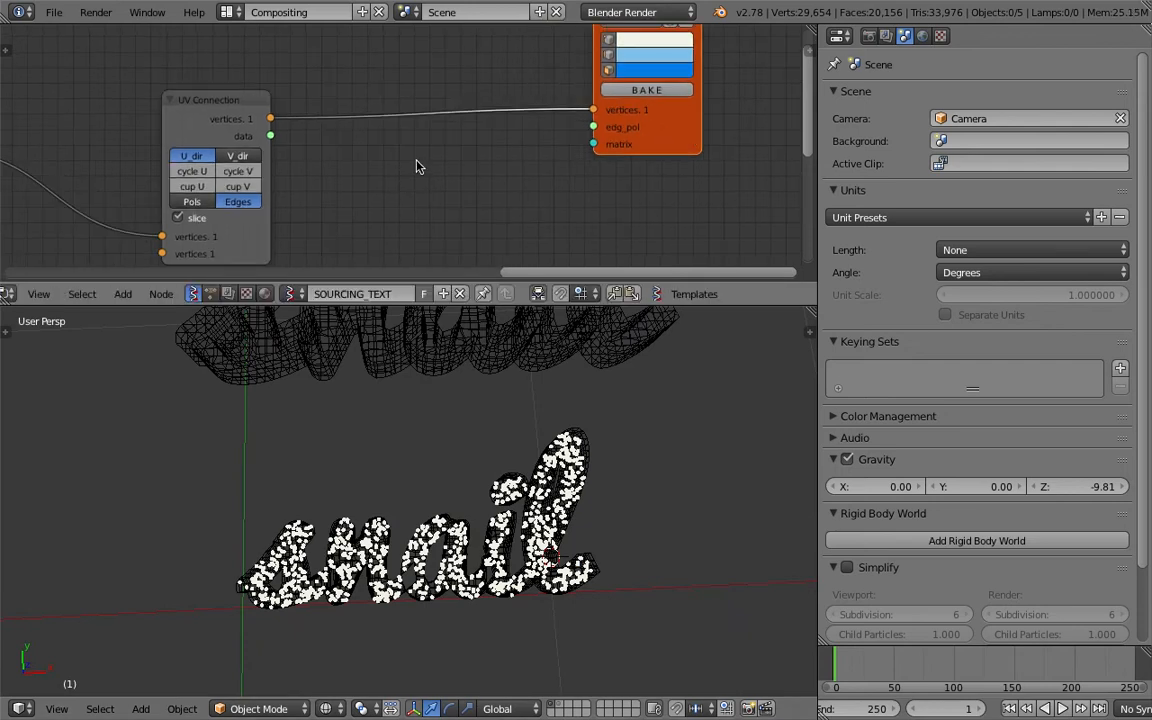
pyautogui.hotkey('shift', 'a')
pyautogui.click(408, 162)
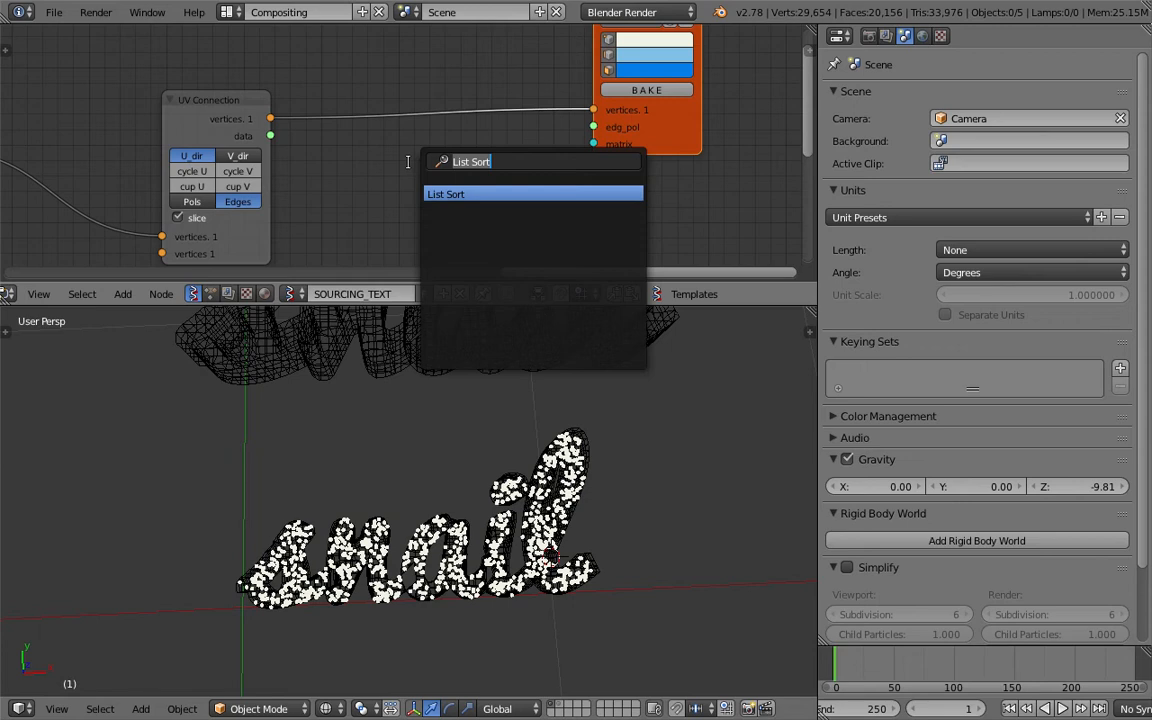
pyautogui.write('kd')
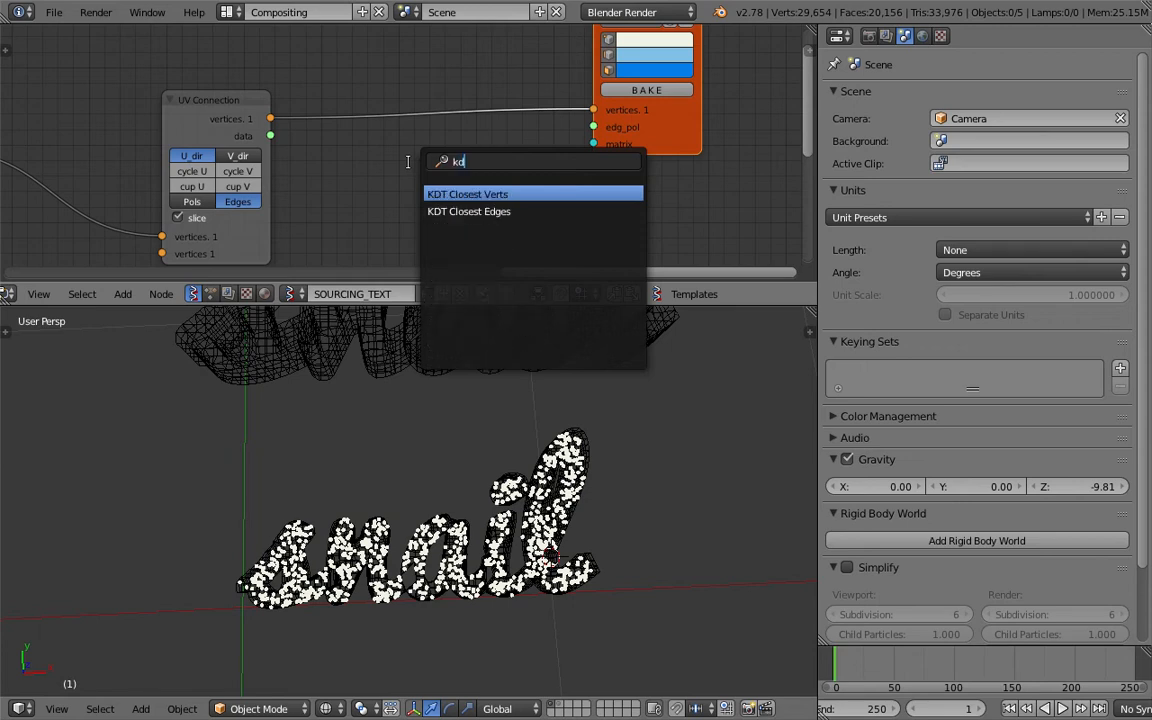
pyautogui.press('Down')
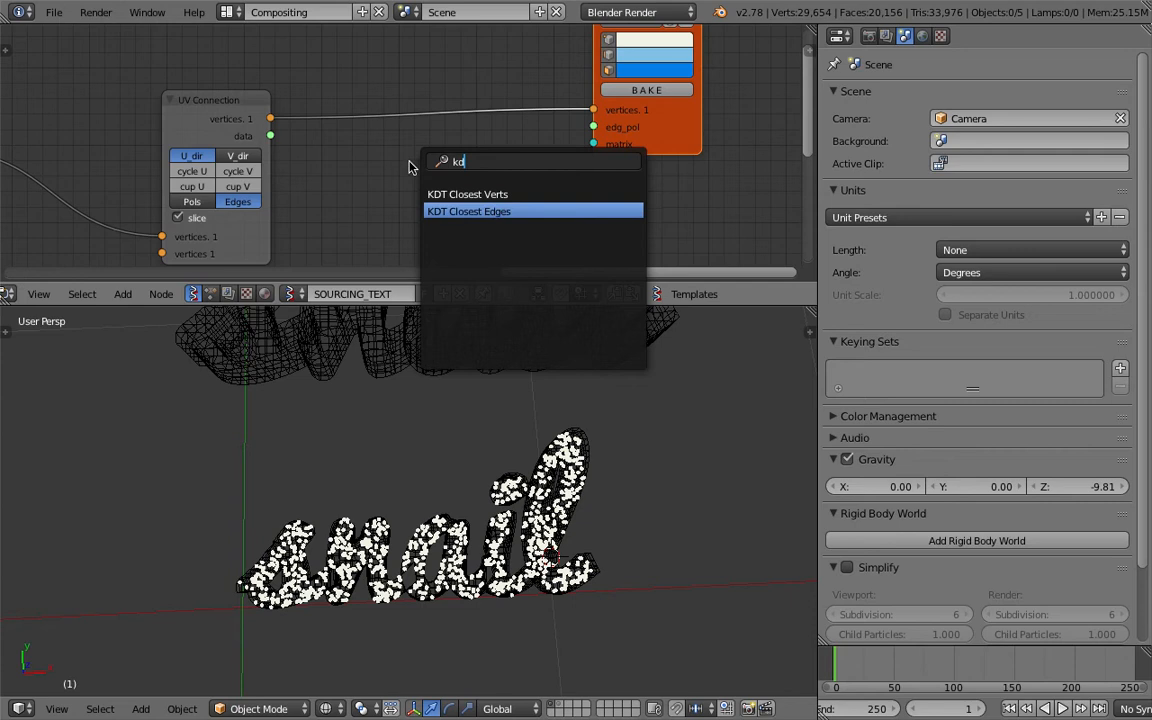
pyautogui.press('Return')
pyautogui.click(370, 153)
pyautogui.moveTo(369, 152); pyautogui.dragTo(369, 130, button='middle')
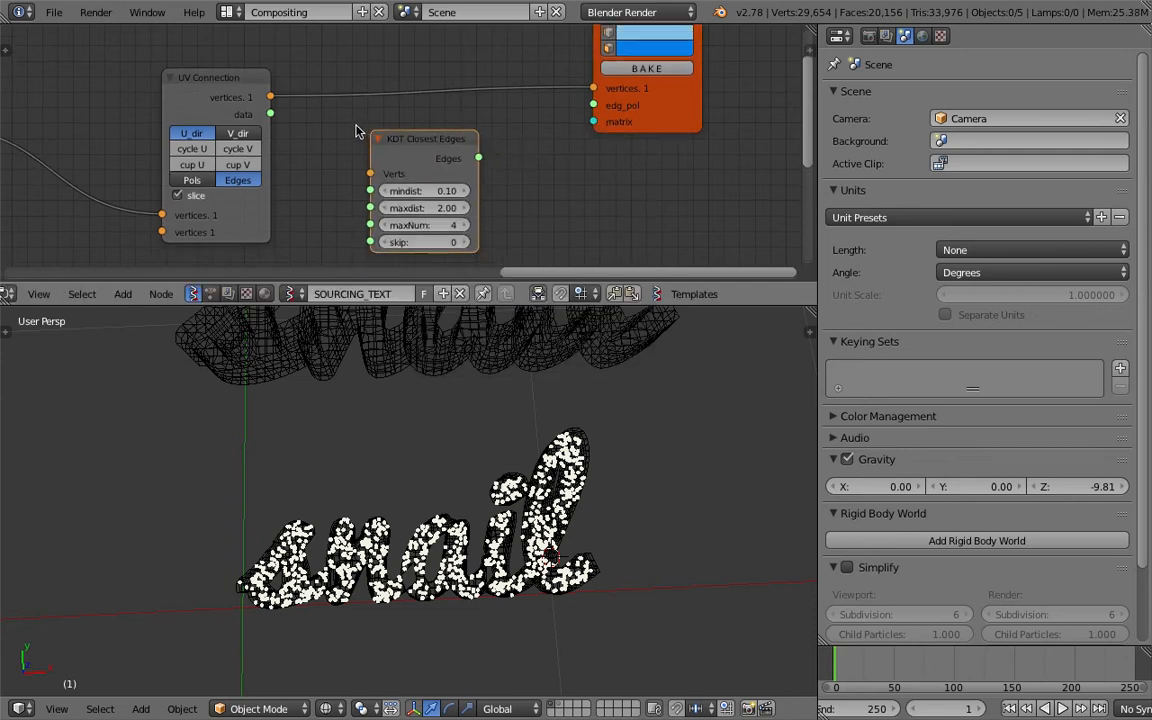
# Link UV Connection's vertices output to KDT Closest Edges' Verts input, and its Edges output to Viewer Draw's edg_pol input.
pyautogui.moveTo(270, 97); pyautogui.dragTo(370, 174)
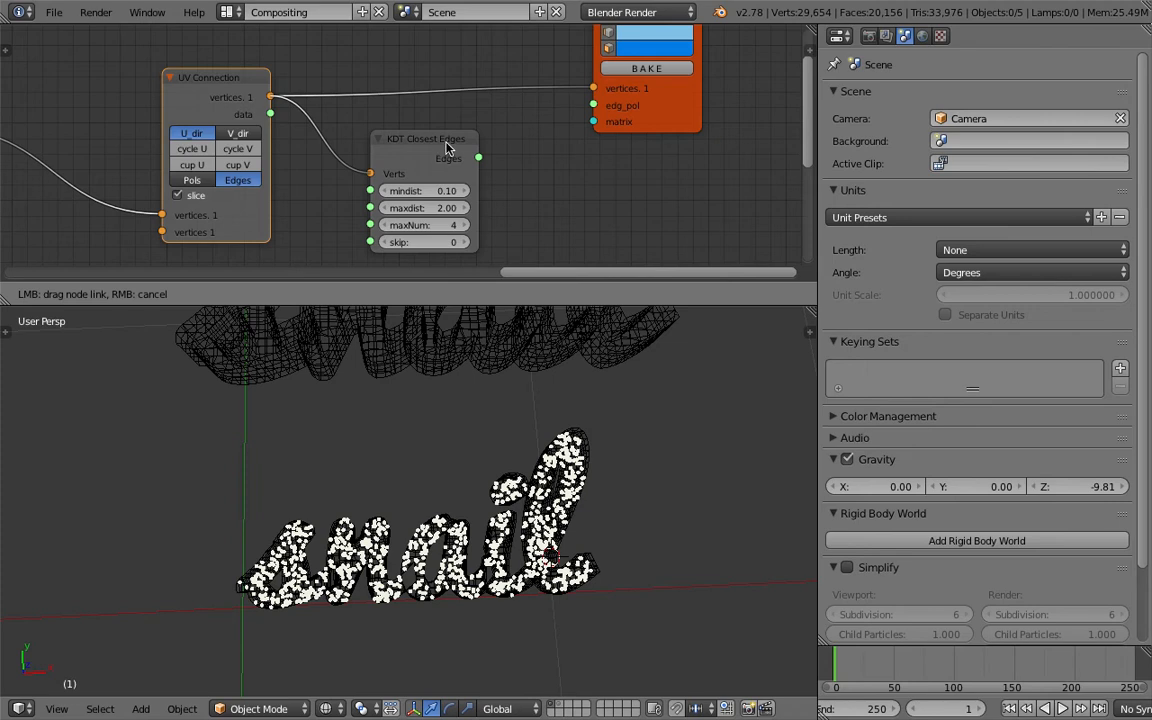
pyautogui.moveTo(479, 157); pyautogui.dragTo(594, 108)
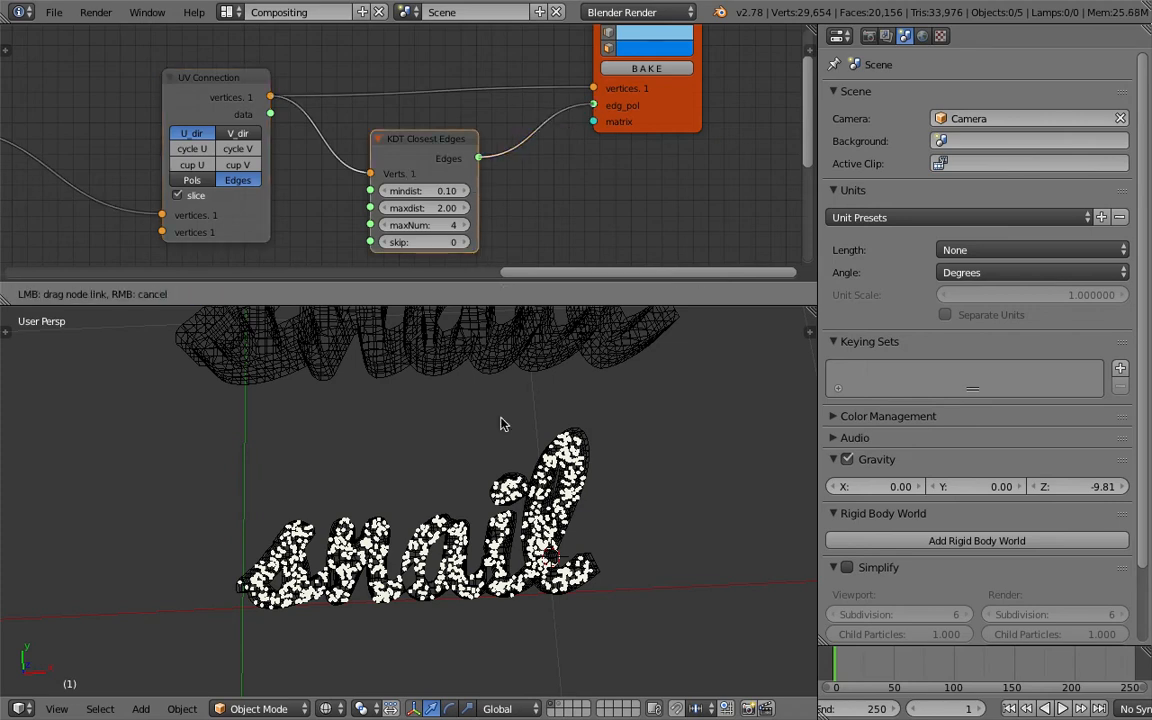
pyautogui.moveTo(594, 108); pyautogui.dragTo(594, 105)
pyautogui.moveTo(410, 225); pyautogui.dragTo(424, 189, button='middle')
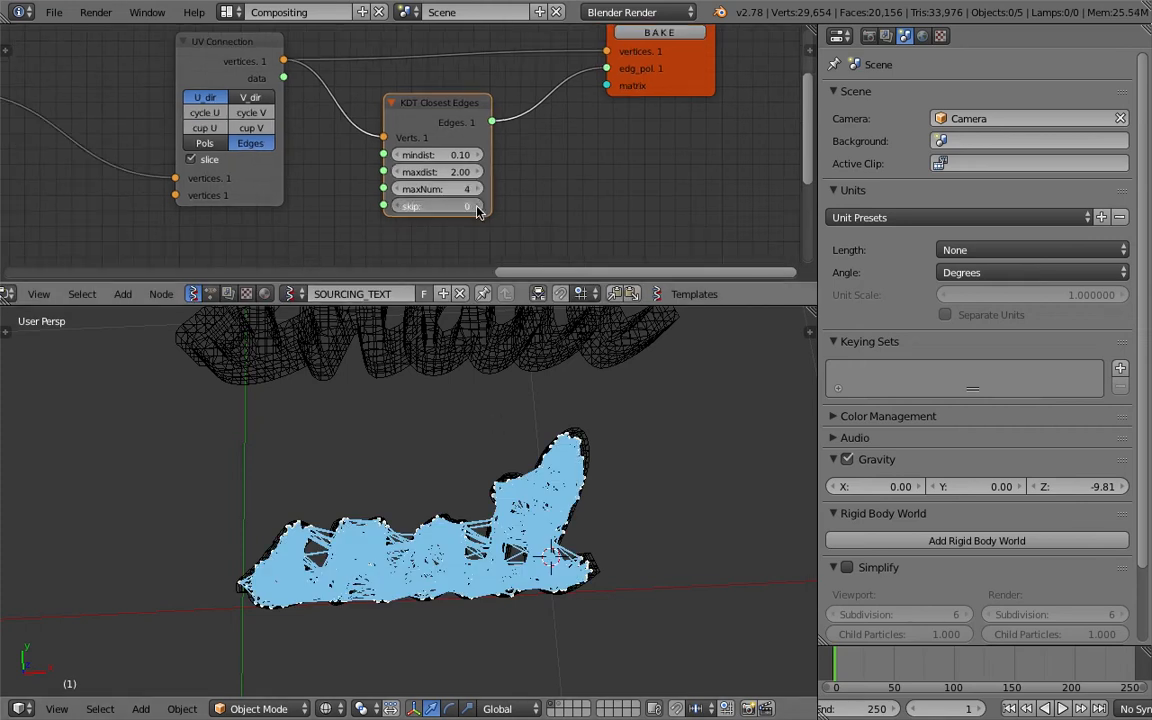
# Try skip values from 1 up to 4 on the KDT Closest Edges node and return to 3.
pyautogui.click(478, 207)
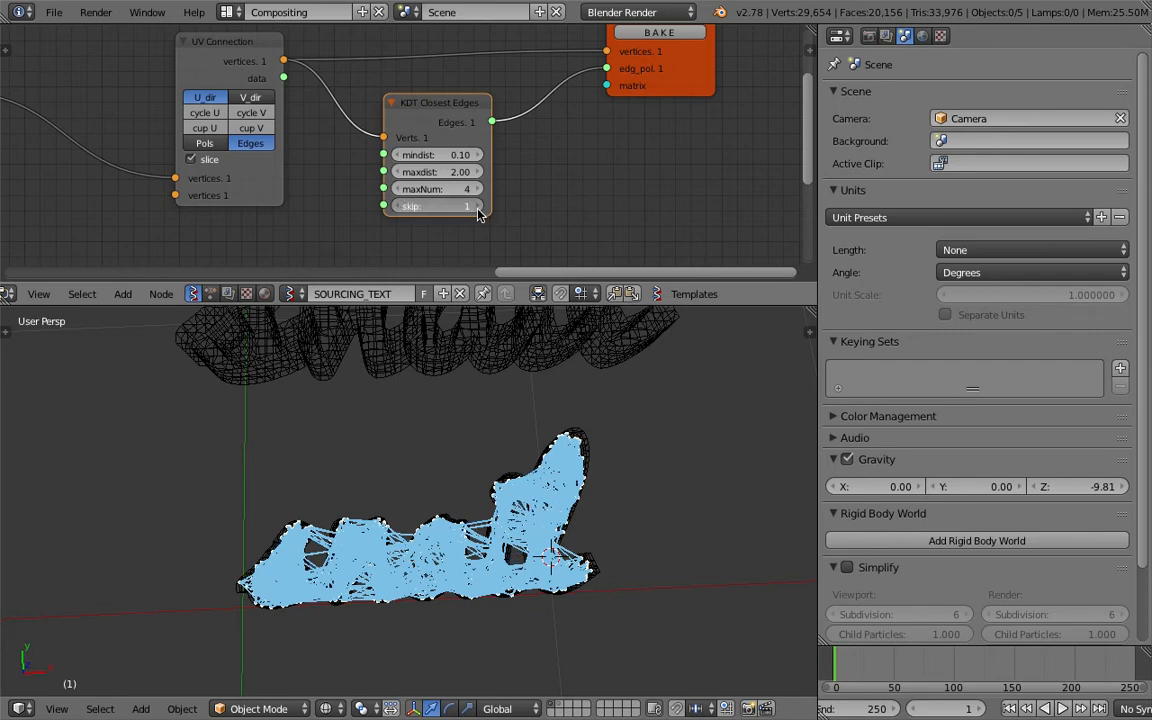
pyautogui.click(478, 207)
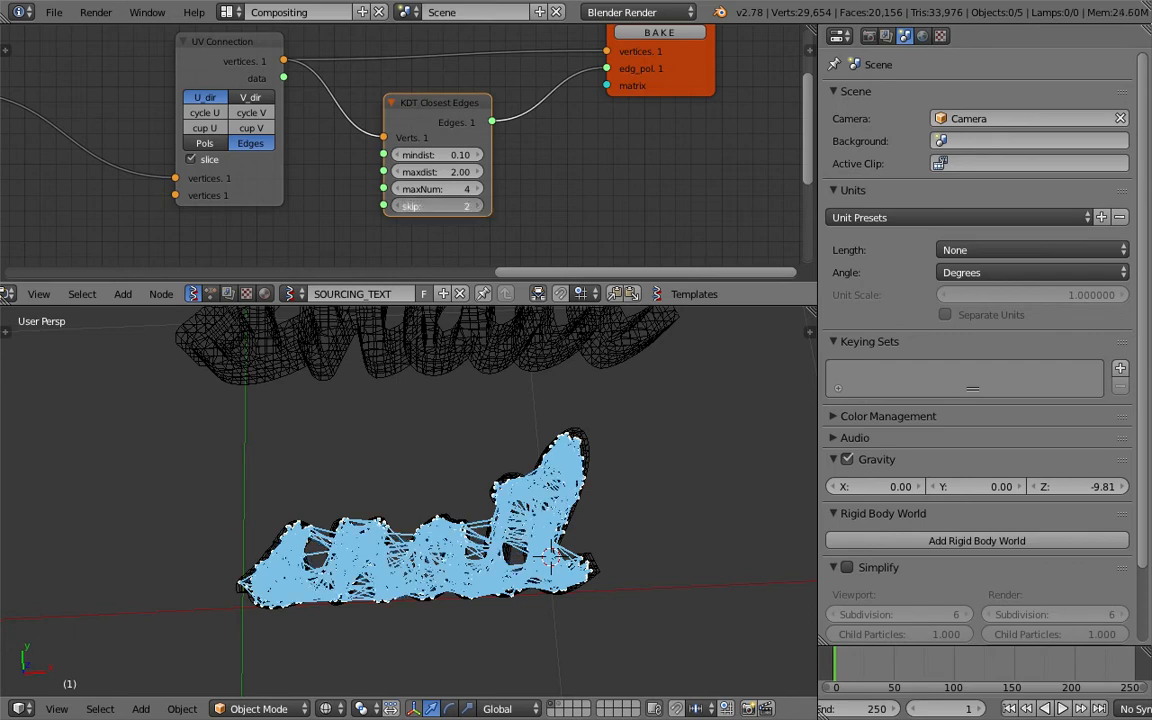
pyautogui.click(478, 207)
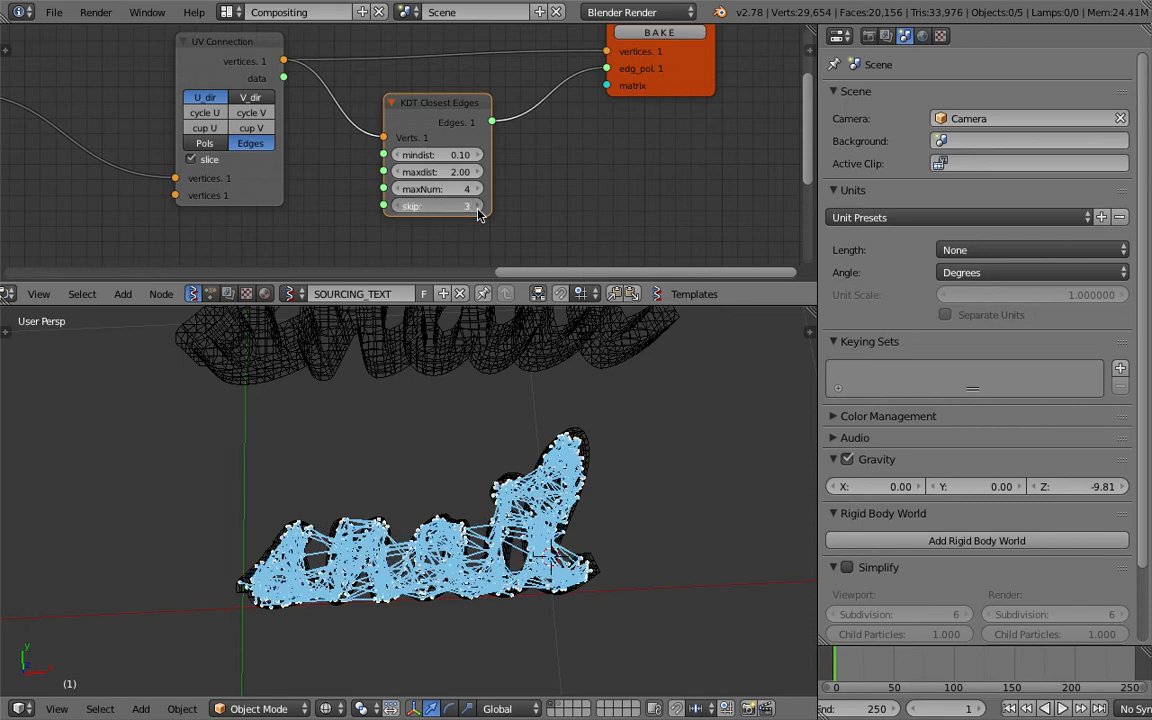
pyautogui.click(478, 207)
pyautogui.click(398, 207)
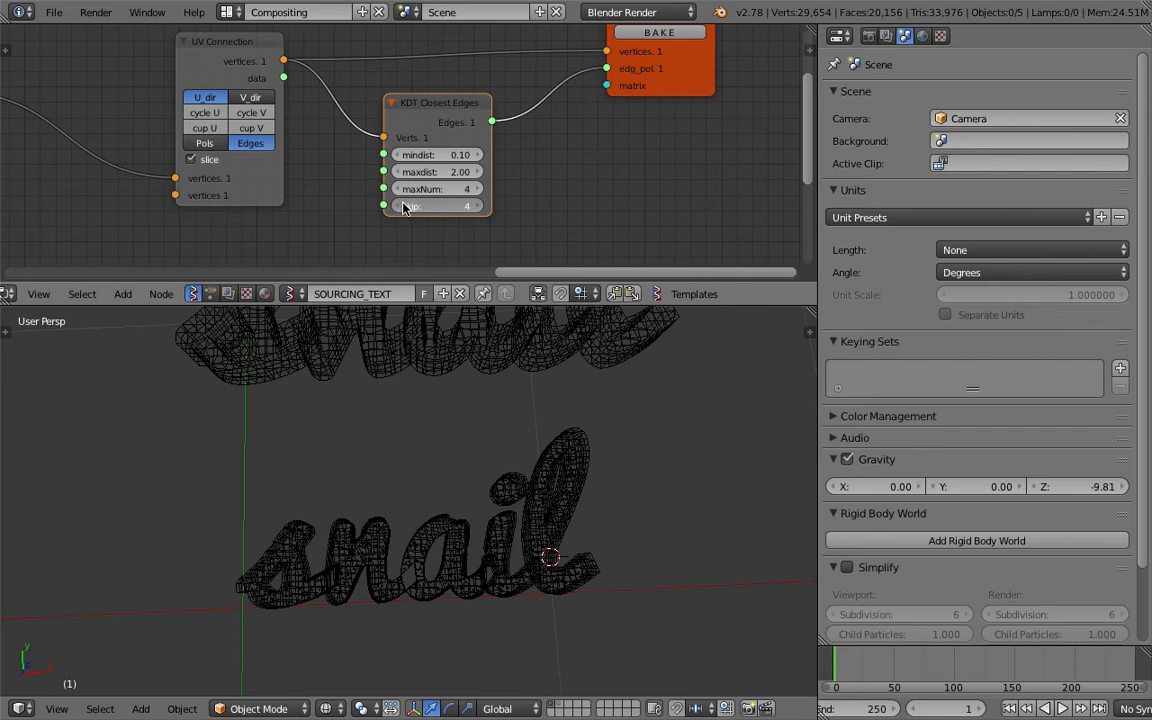
# Set maxdist on the KDT Closest Edges node to 1, and raise it slightly to 1.03.
pyautogui.doubleClick(443, 177)
pyautogui.write('1')
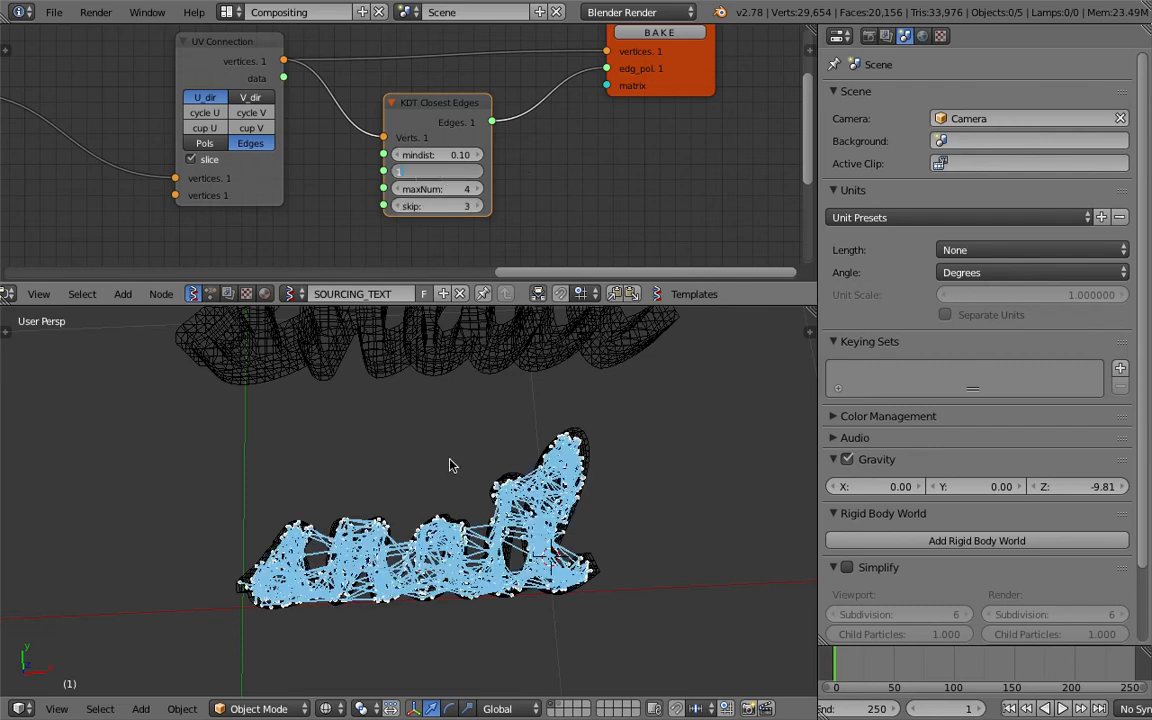
pyautogui.press('Return')
pyautogui.scroll(5, 460, 470)
pyautogui.click(476, 168)
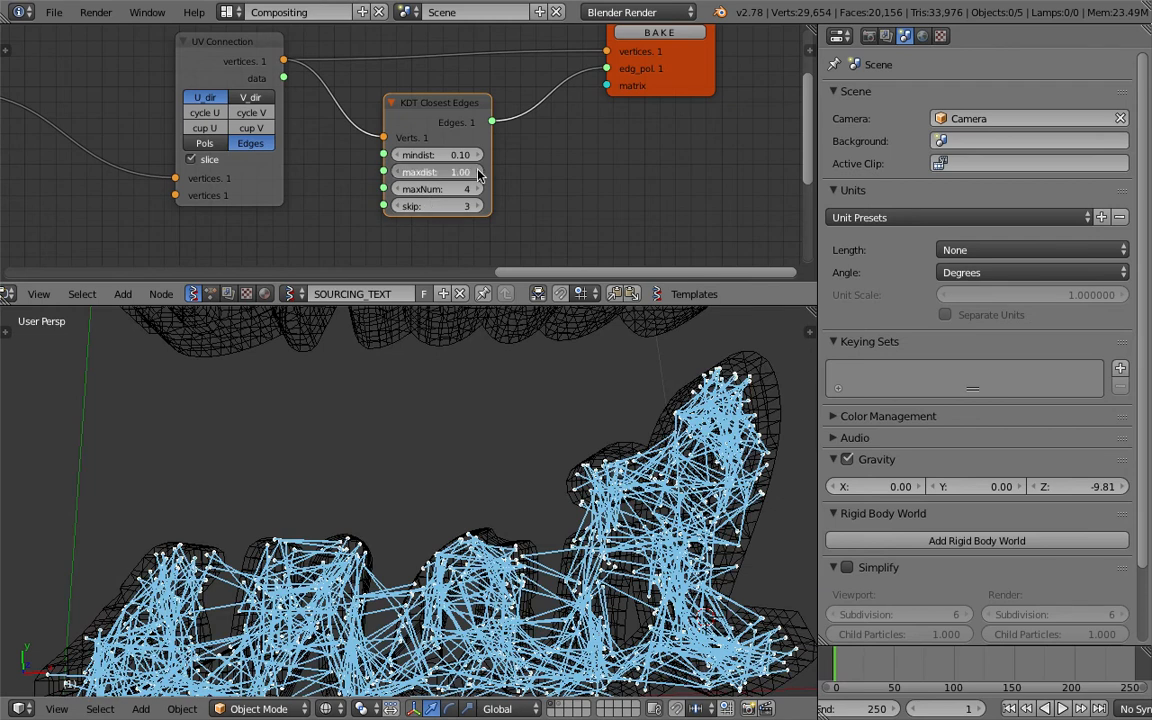
# Lower skip to 1 and maxNum to 2 on the KDT Closest Edges node, undoing a trial of maxNum 1.
pyautogui.click(398, 207)
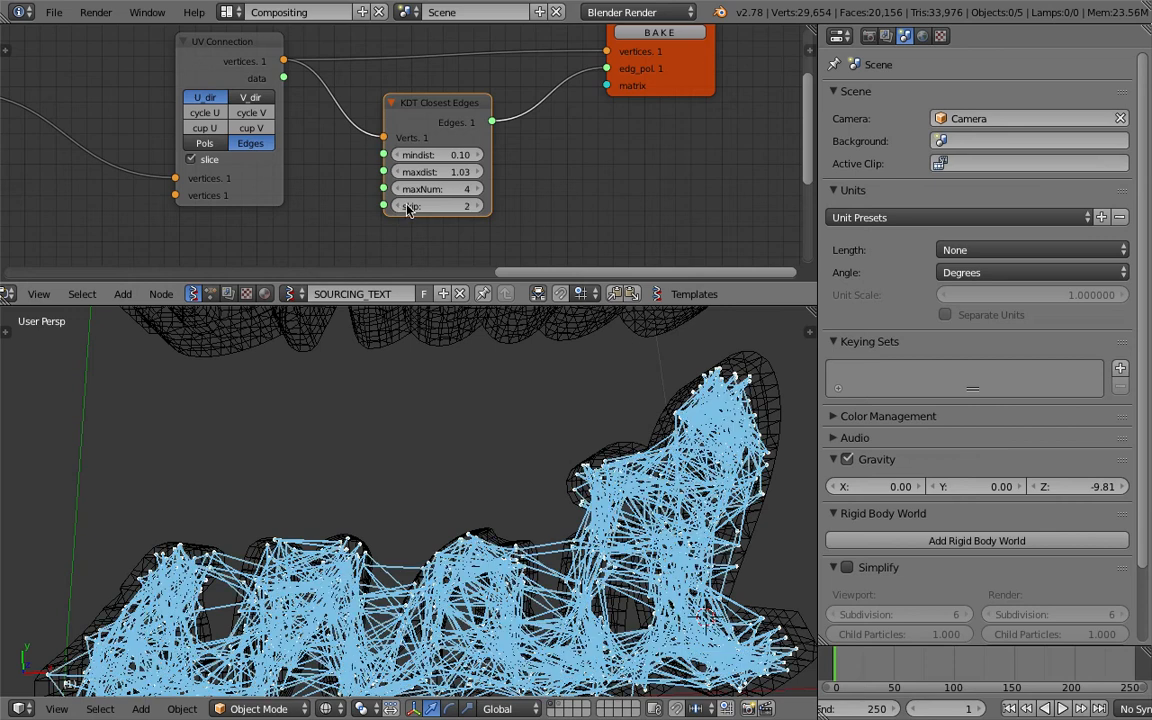
pyautogui.click(464, 188)
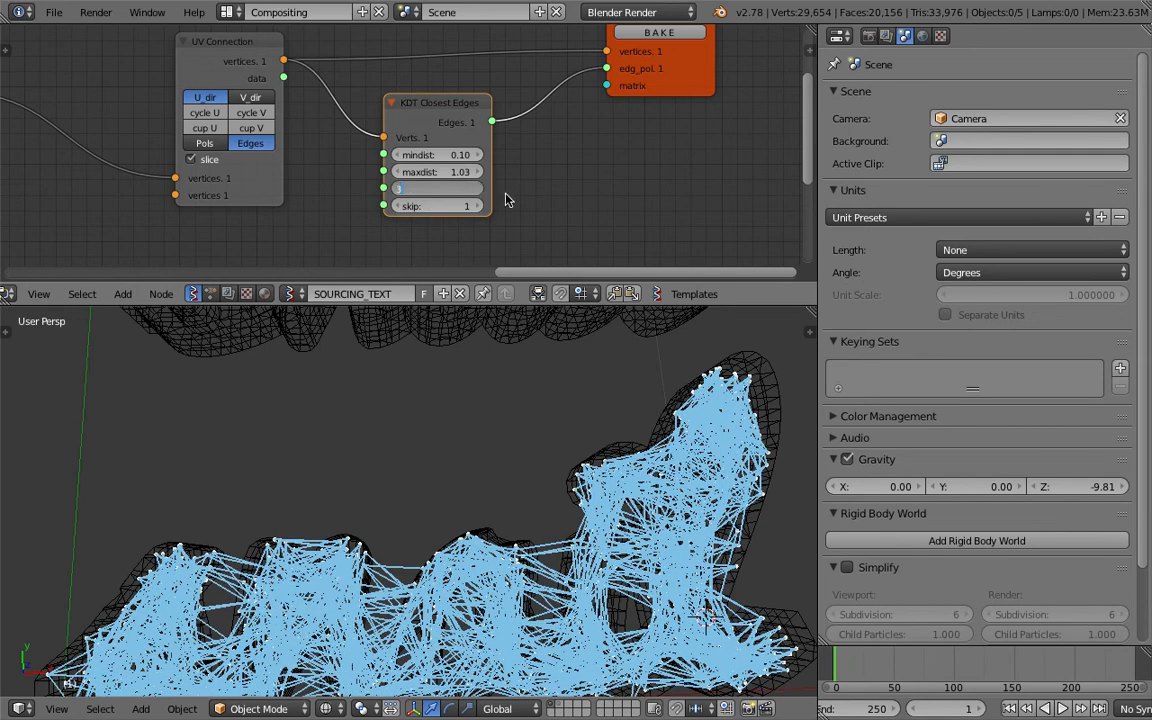
pyautogui.press('Return')
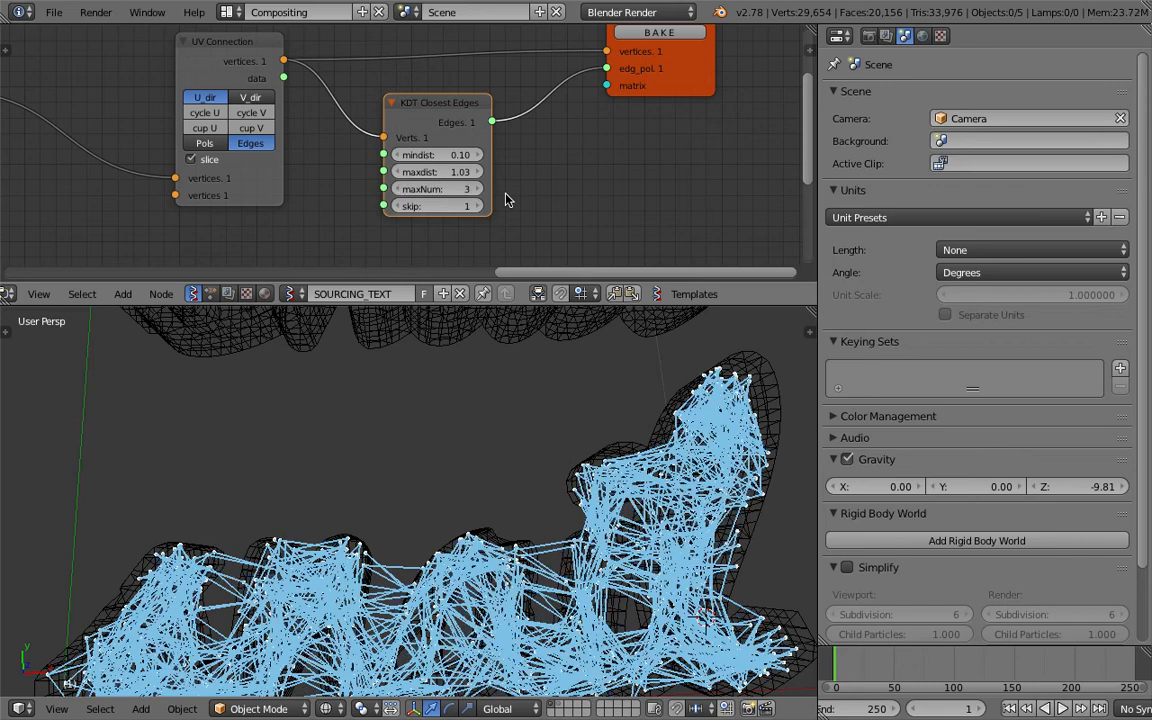
pyautogui.click(398, 190)
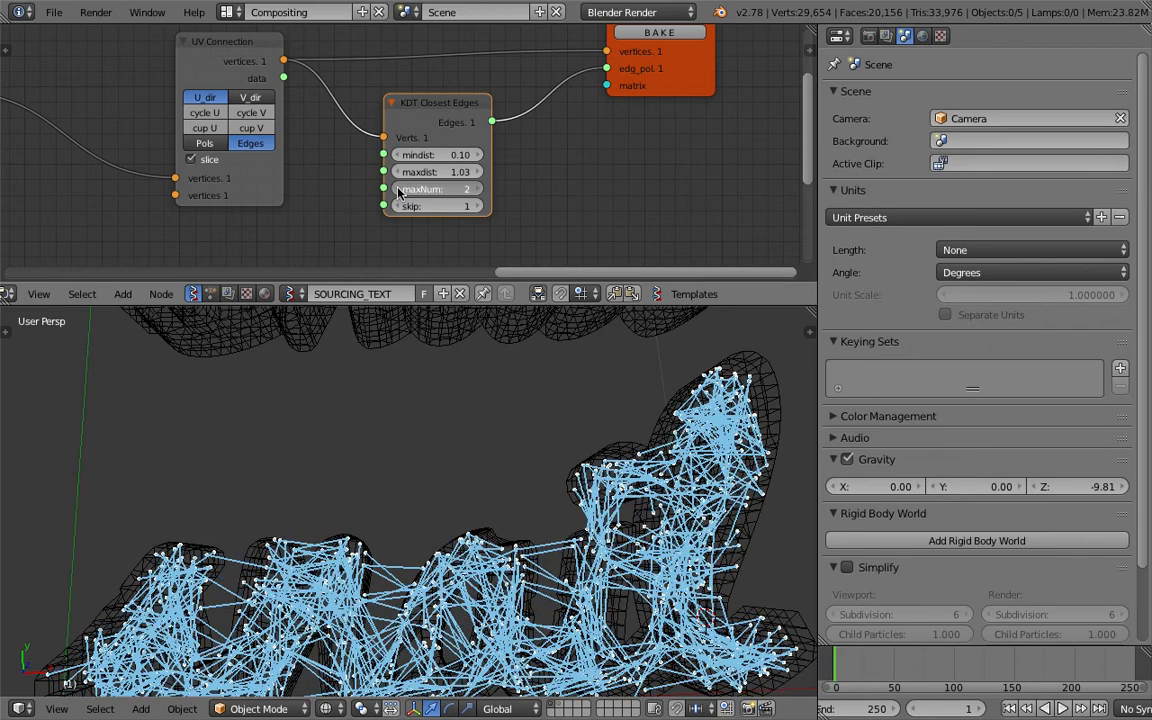
pyautogui.click(398, 190)
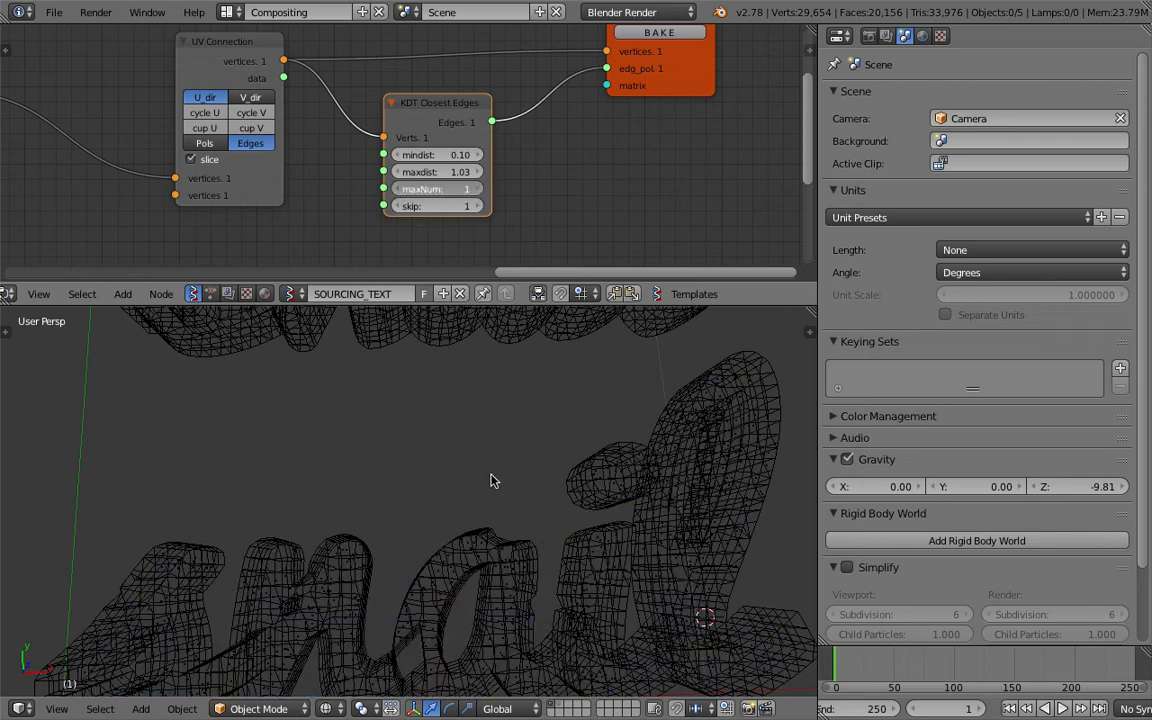
pyautogui.hotkey('ctrl', 'z')
# Examine the edge network inside the text from several angles and distances, in wireframe and solid shading, with the source Text object selected.
pyautogui.scroll(-8, 499, 473)
pyautogui.moveTo(471, 480); pyautogui.dragTo(466, 495, button='middle')
pyautogui.scroll(8, 455, 496)
pyautogui.scroll(-8, 449, 497)
pyautogui.scroll(7, 430, 440)
pyautogui.keyDown('shift'); pyautogui.moveTo(362, 323); pyautogui.dragTo(357, 422, button='middle'); pyautogui.keyUp('shift')
pyautogui.scroll(-4, 544, 453)
pyautogui.scroll(4, 455, 462)
pyautogui.moveTo(524, 468); pyautogui.dragTo(514, 480, button='middle')
pyautogui.scroll(-4, 520, 460)
pyautogui.keyDown('shift'); pyautogui.moveTo(537, 388); pyautogui.dragTo(519, 470, button='middle'); pyautogui.keyUp('shift')
pyautogui.scroll(-3, 519, 470)
pyautogui.scroll(-2, 510, 462)
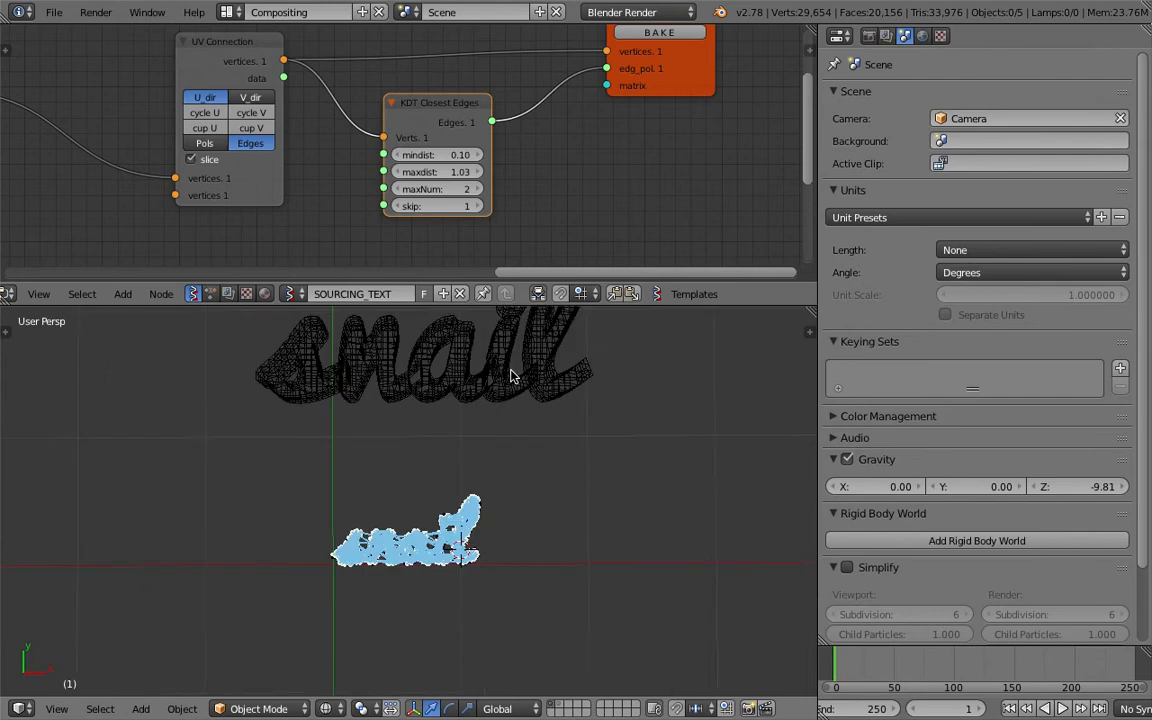
pyautogui.rightClick(505, 385)
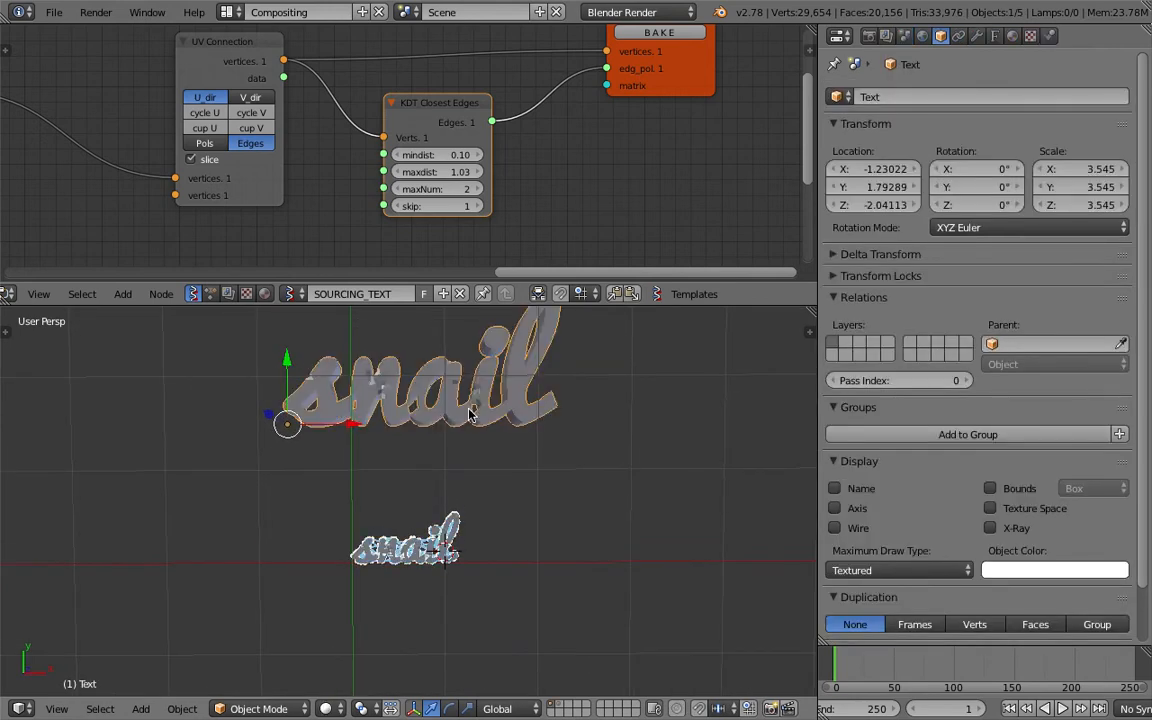
pyautogui.scroll(8, 405, 492)
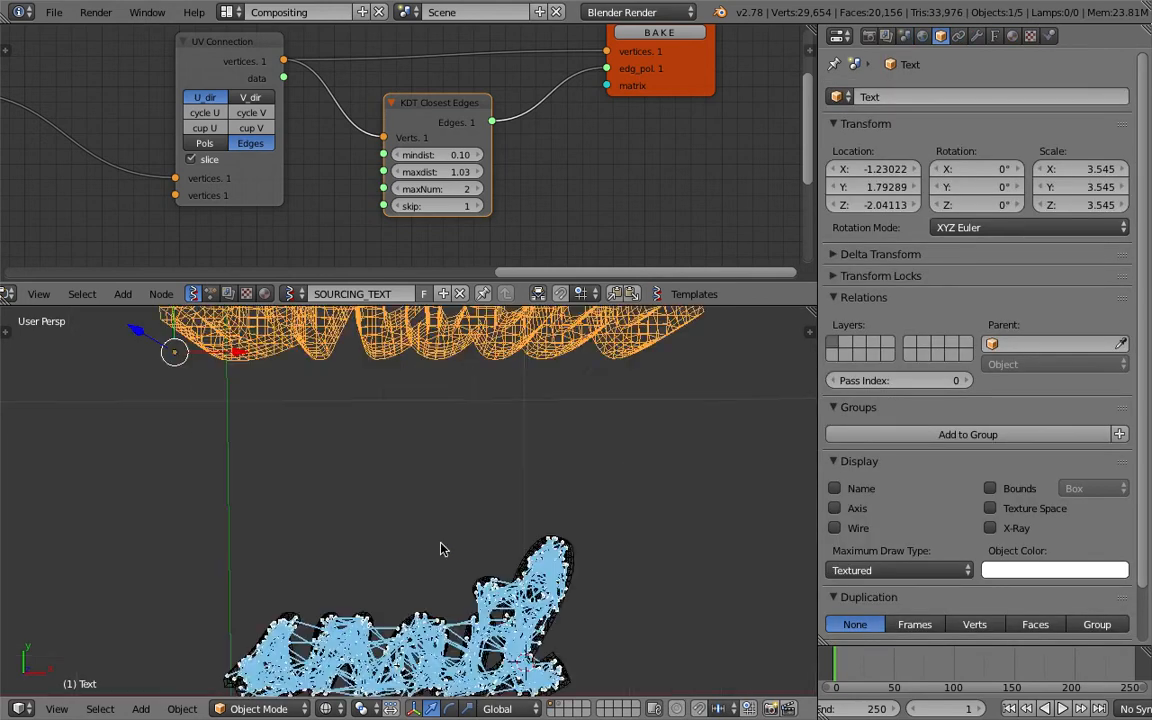
pyautogui.scroll(-8, 437, 493)
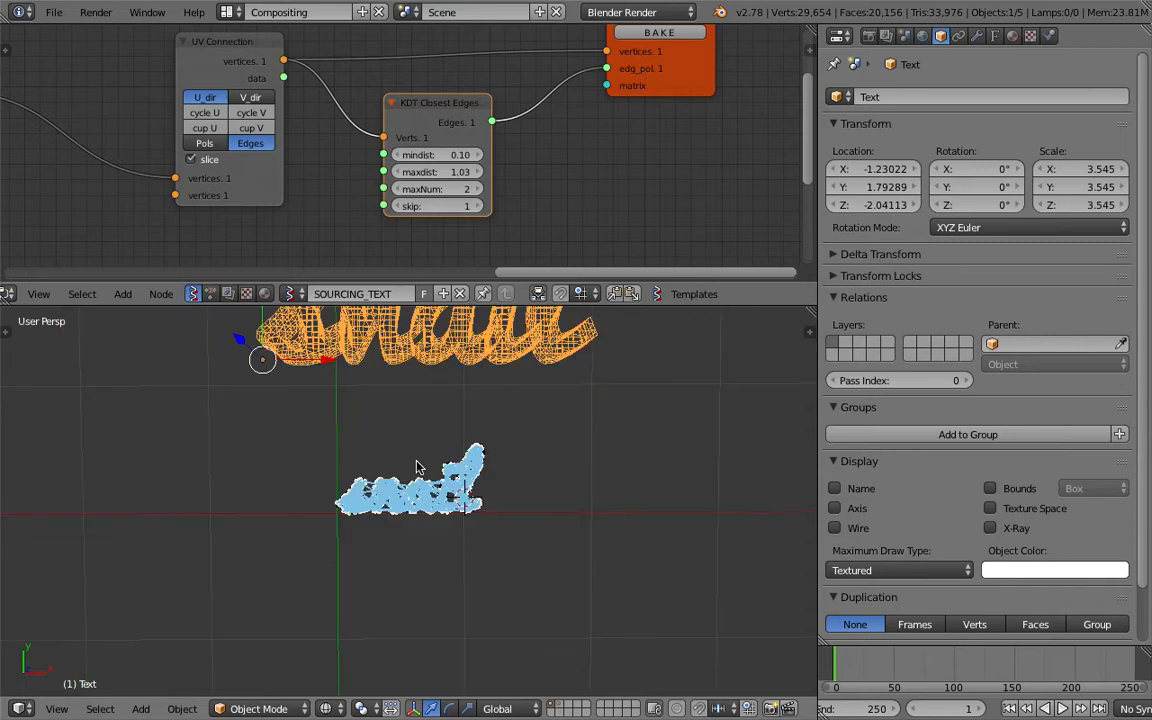
# Bake the Viewer Draw output to a mesh, and move it along X beside the live network and scale it up.
pyautogui.moveTo(614, 116); pyautogui.dragTo(494, 185, button='middle')
pyautogui.click(530, 104)
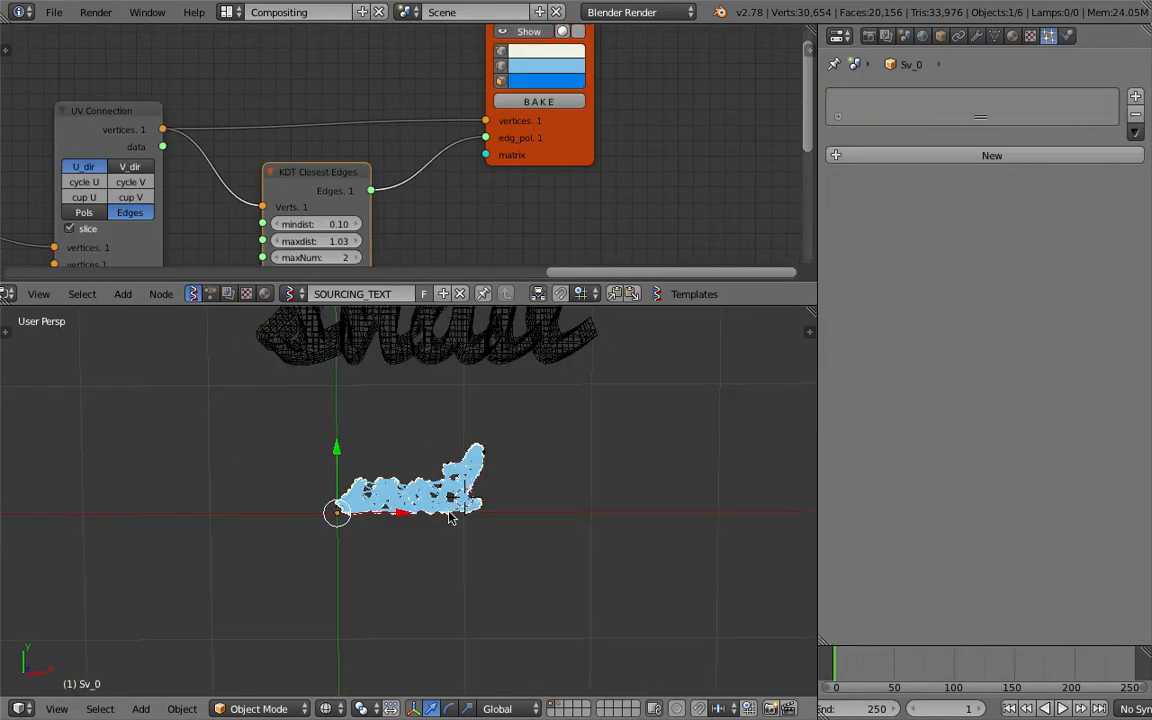
pyautogui.press('g')
pyautogui.press('x')
pyautogui.click(633, 463)
pyautogui.press('s')
pyautogui.keyDown('shift'); pyautogui.moveTo(633, 463); pyautogui.dragTo(554, 515, button='middle'); pyautogui.keyUp('shift')
pyautogui.click(686, 483)
# Replace the source Text object's wording with "SUSHI" and return to Object Mode.
pyautogui.rightClick(425, 412)
pyautogui.press('Tab')
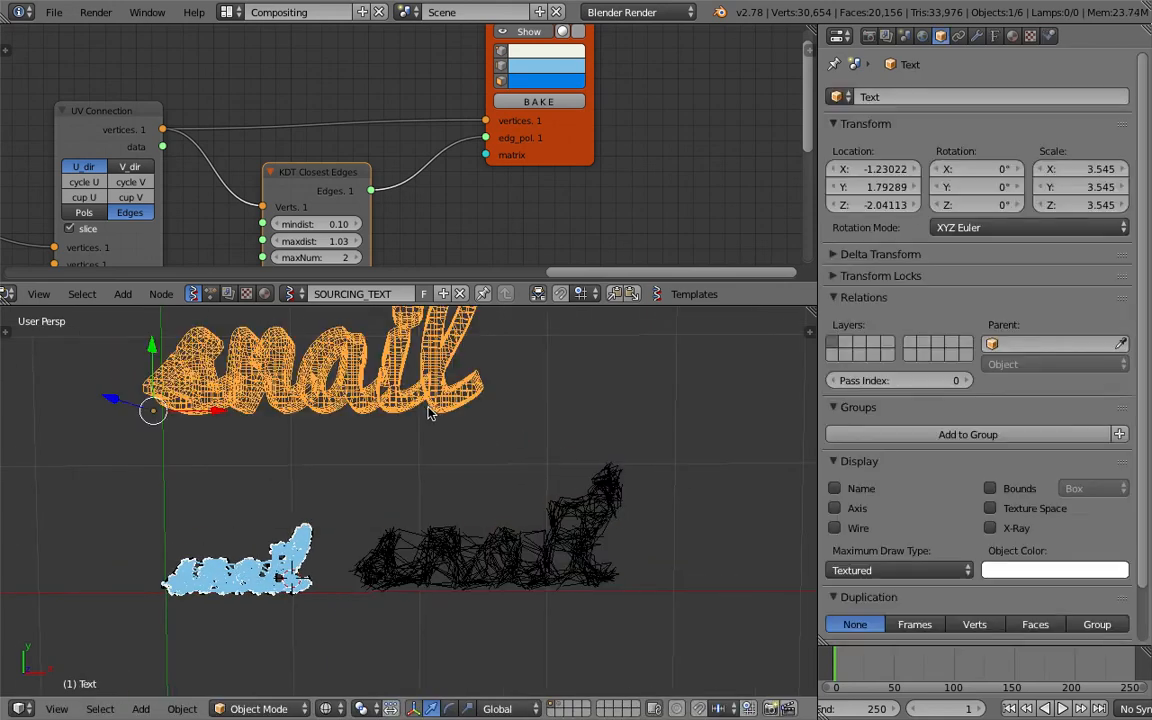
pyautogui.click(537, 400)
pyautogui.press('BackSpace')
pyautogui.press('BackSpace')
pyautogui.press('BackSpace')
pyautogui.press('BackSpace')
pyautogui.press('BackSpace')
pyautogui.write('SUSHI')
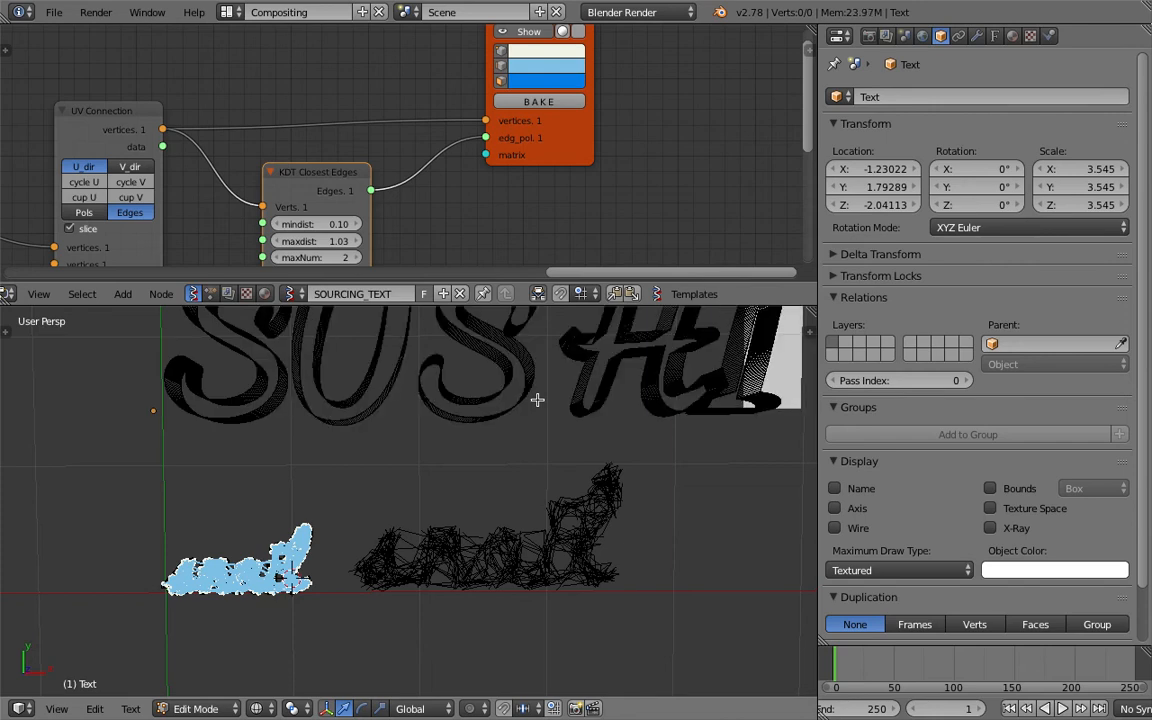
pyautogui.scroll(-2, 550, 404)
pyautogui.hotkey('ctrl', 'a')
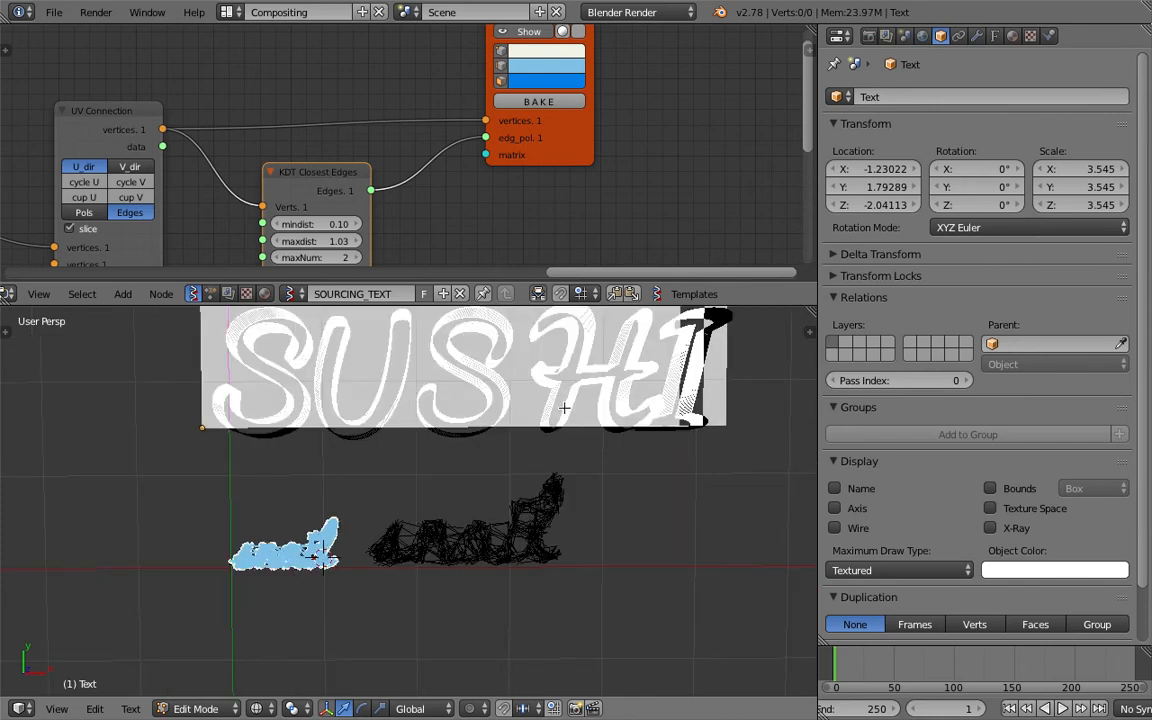
pyautogui.press('Tab')
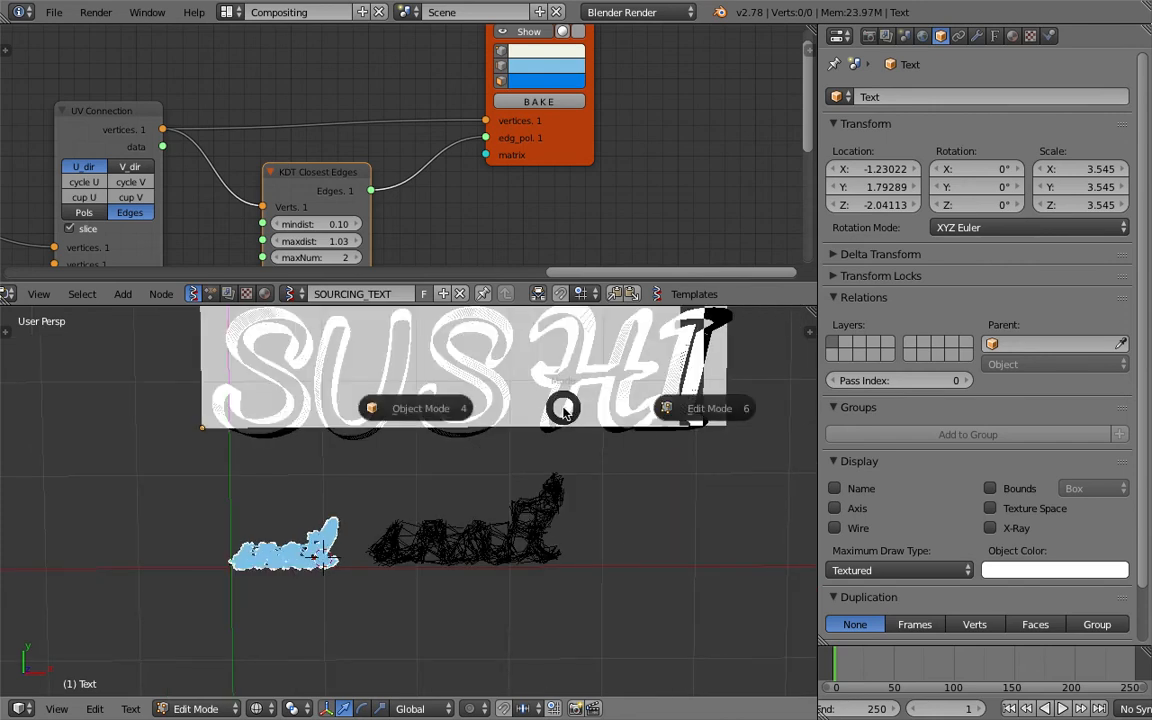
pyautogui.click(455, 406)
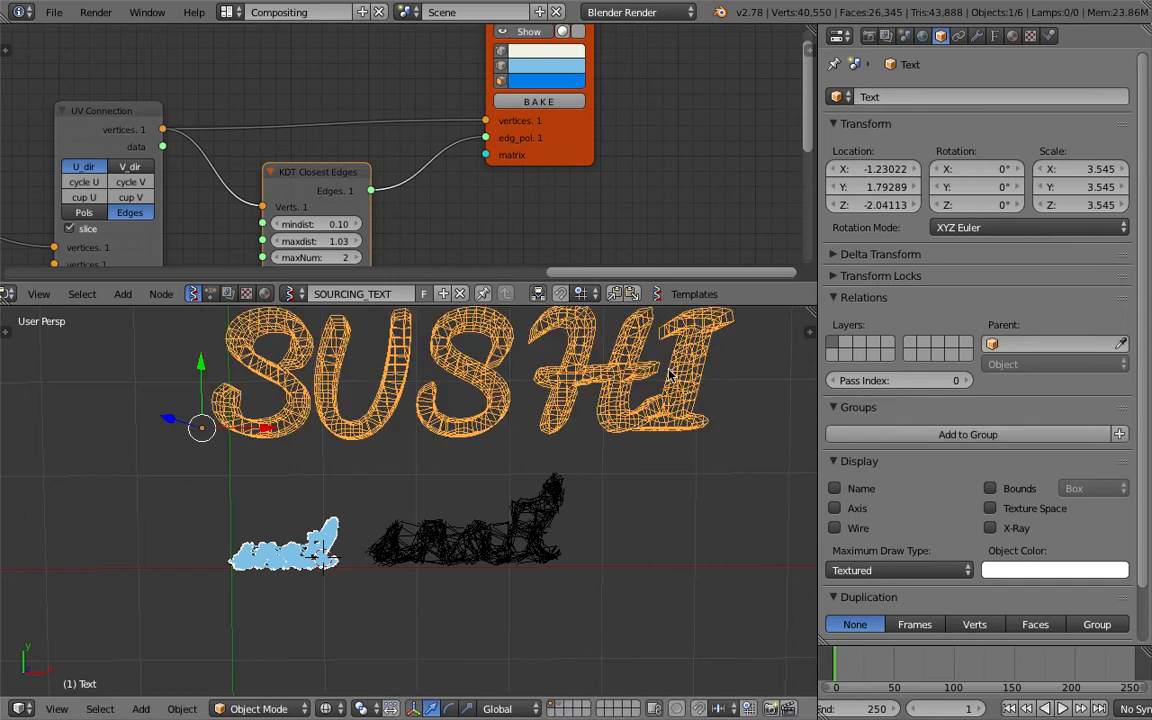
# Load the TitanOne font from the Titan_One folder as the text's regular font.
pyautogui.click(995, 36)
pyautogui.click(1101, 366)
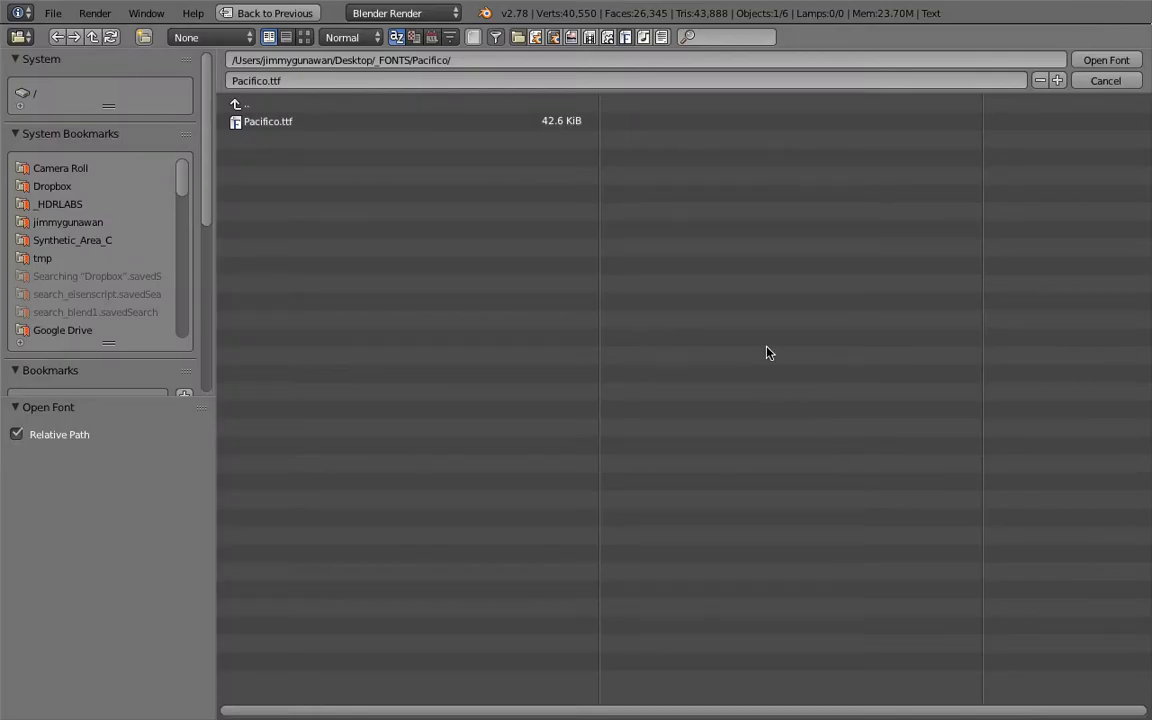
pyautogui.click(255, 107)
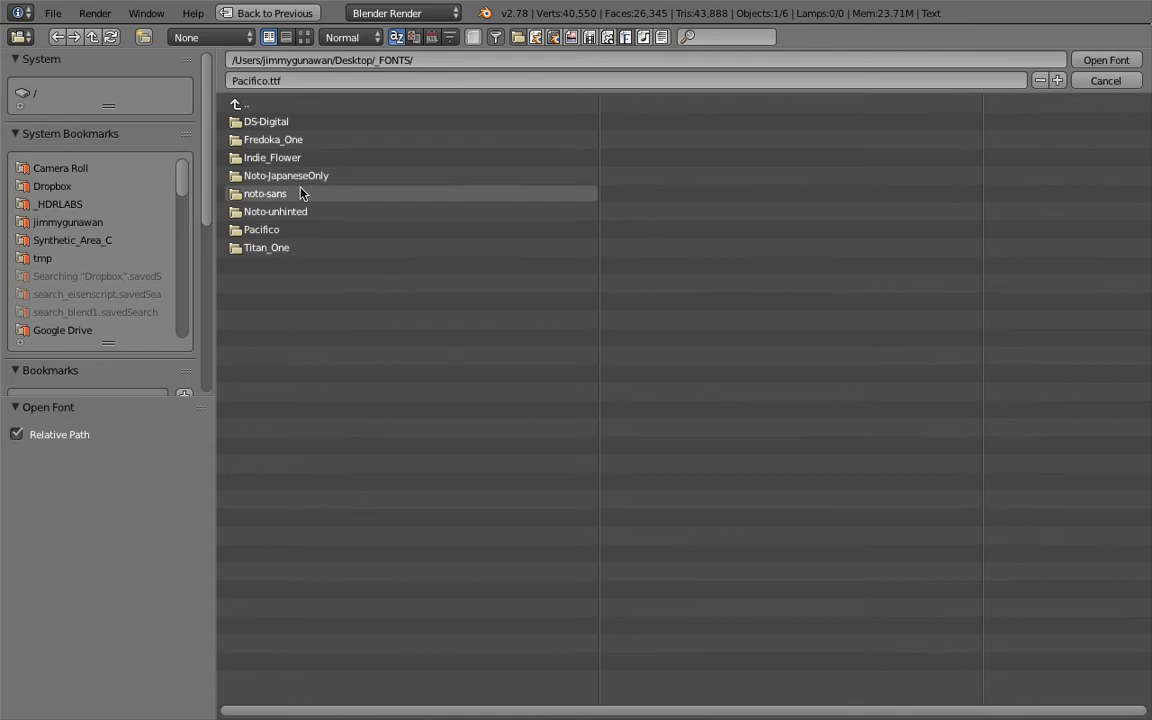
pyautogui.click(298, 247)
pyautogui.doubleClick(290, 121)
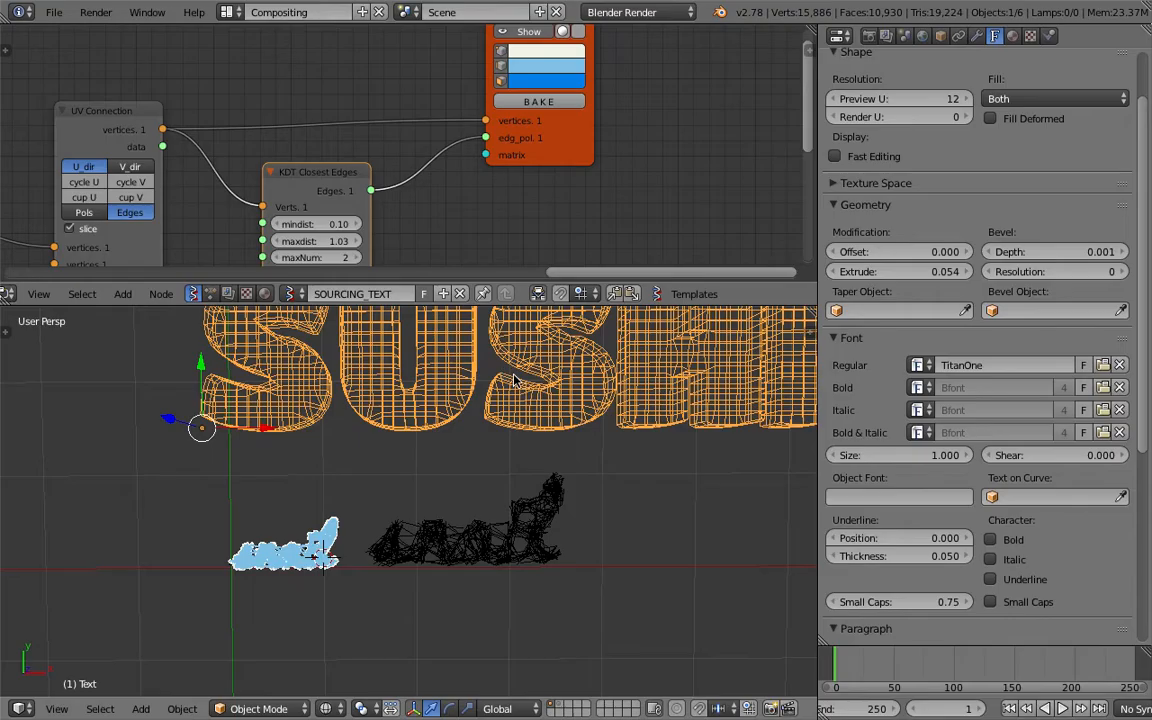
pyautogui.scroll(1, 540, 412)
# Retype the source text in lowercase as "sushi".
pyautogui.press('Tab')
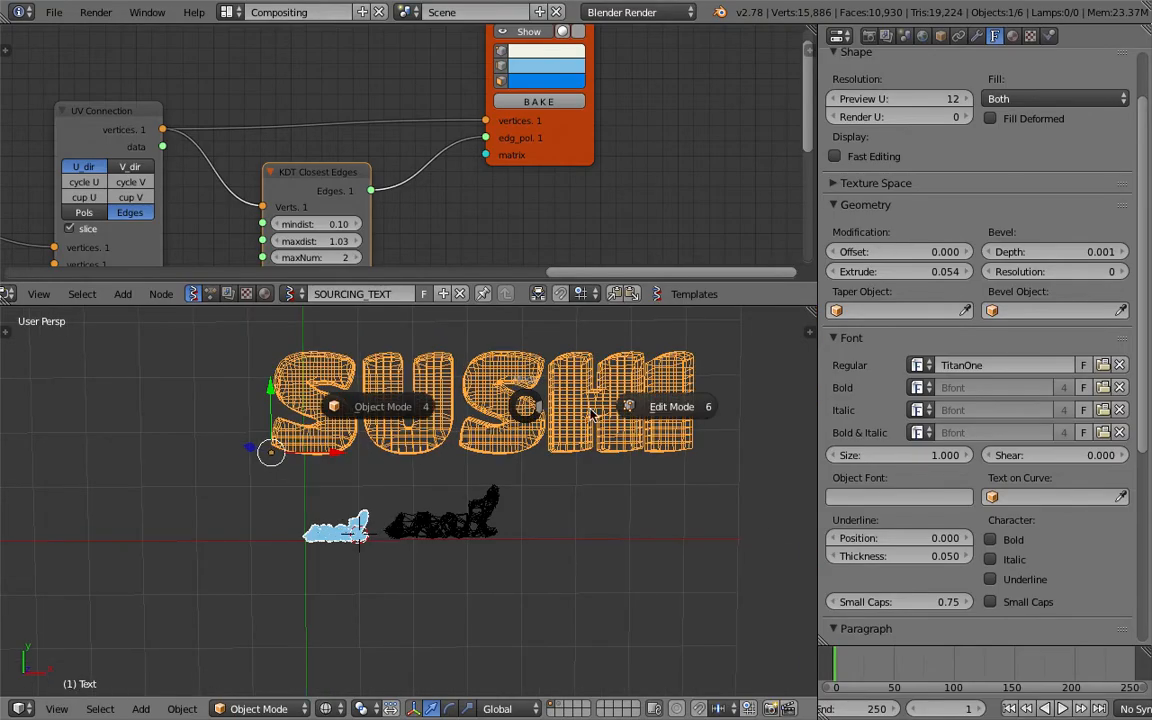
pyautogui.click(627, 408)
pyautogui.write('sushi')
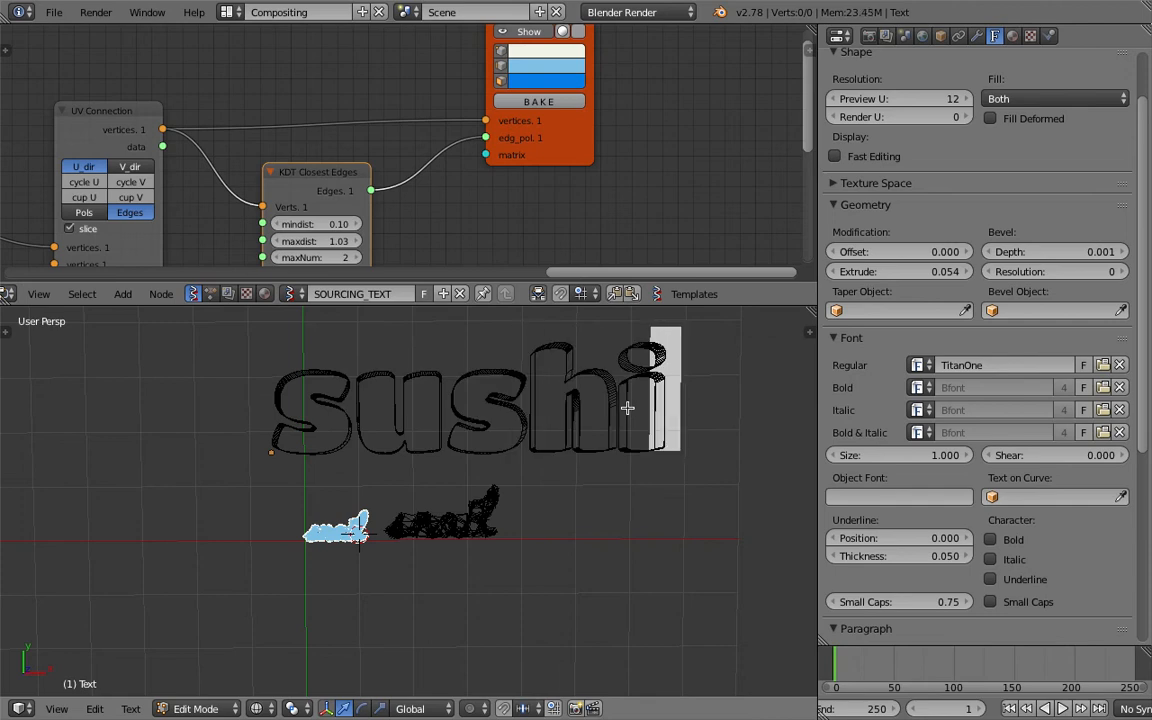
# Return to Object Mode and delete the old baked network mesh overlapping the generated sushi mesh.
pyautogui.press('Tab')
pyautogui.click(500, 405)
pyautogui.scroll(4, 406, 465)
pyautogui.scroll(-4, 450, 468)
pyautogui.press('s')
pyautogui.click(354, 489)
pyautogui.keyDown('shift'); pyautogui.moveTo(354, 489); pyautogui.dragTo(392, 480, button='middle'); pyautogui.keyUp('shift')
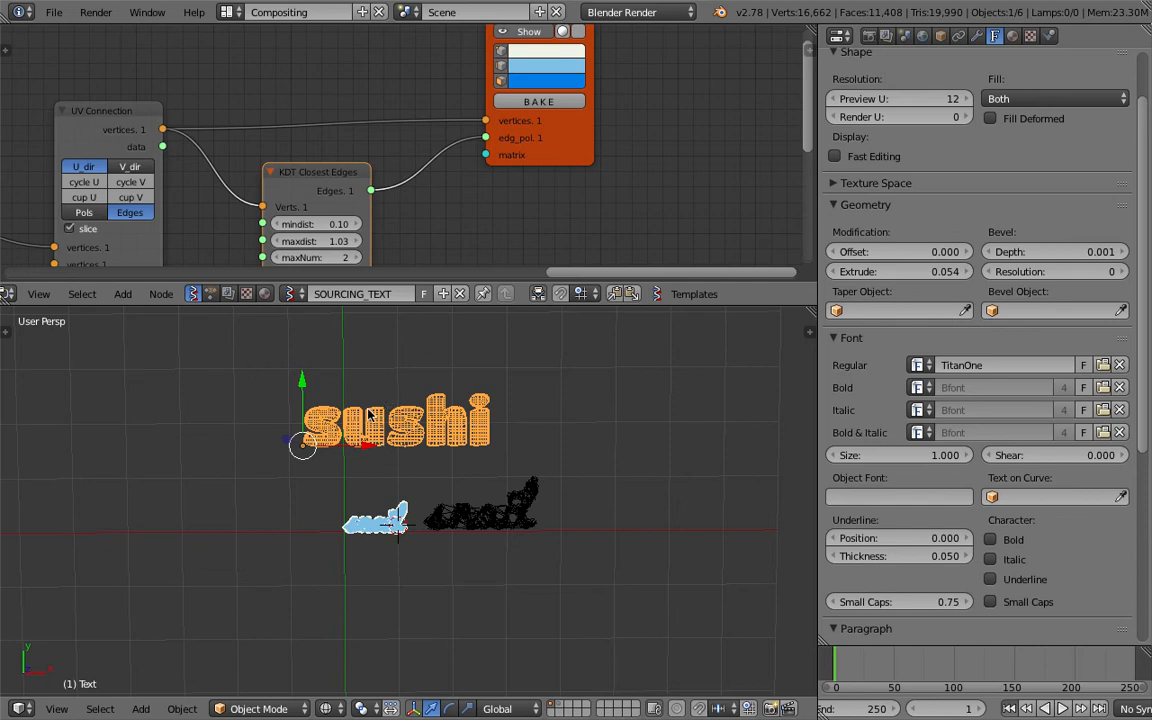
pyautogui.scroll(2, 435, 425)
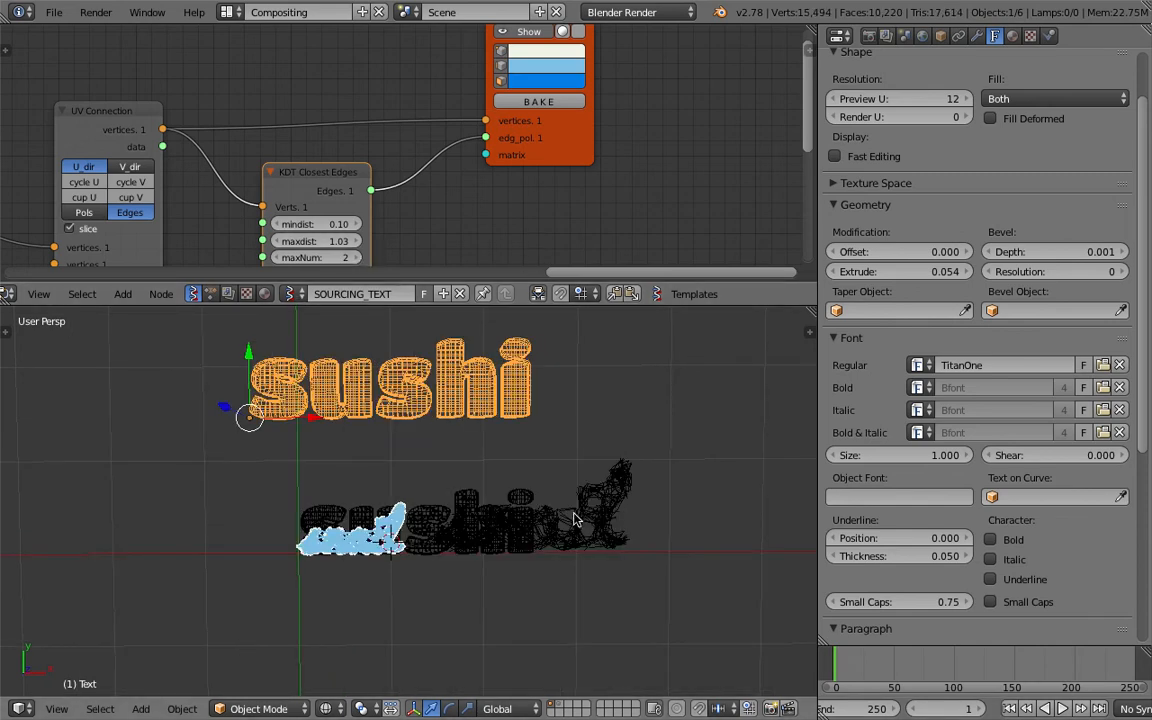
pyautogui.rightClick(520, 468)
pyautogui.press('Delete')
# Select the generated sushi mesh, save the file, and re-enter the Alpha name in Viewer BMesh to refresh the particle network.
pyautogui.rightClick(505, 520)
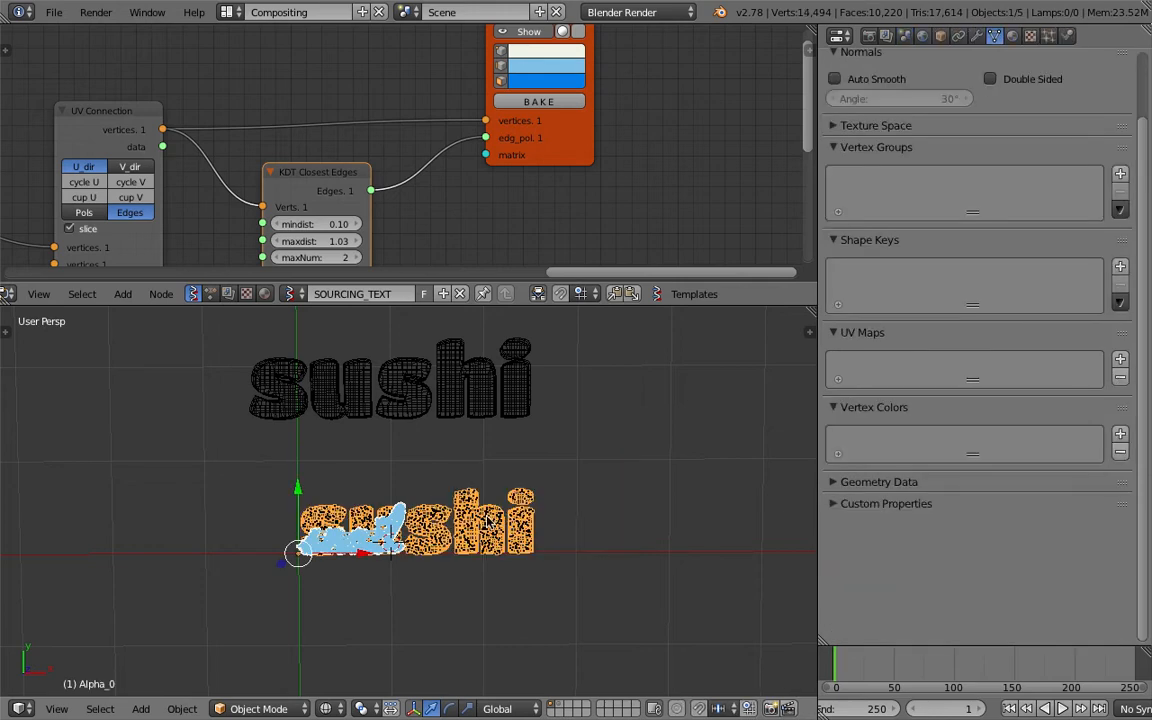
pyautogui.scroll(2, 470, 515)
pyautogui.scroll(-1, 253, 185)
pyautogui.moveTo(85, 187); pyautogui.dragTo(435, 176, button='middle')
pyautogui.hotkey('ctrl', 's')
pyautogui.click(437, 175)
pyautogui.moveTo(207, 199); pyautogui.dragTo(362, 197, button='middle')
pyautogui.click(207, 162)
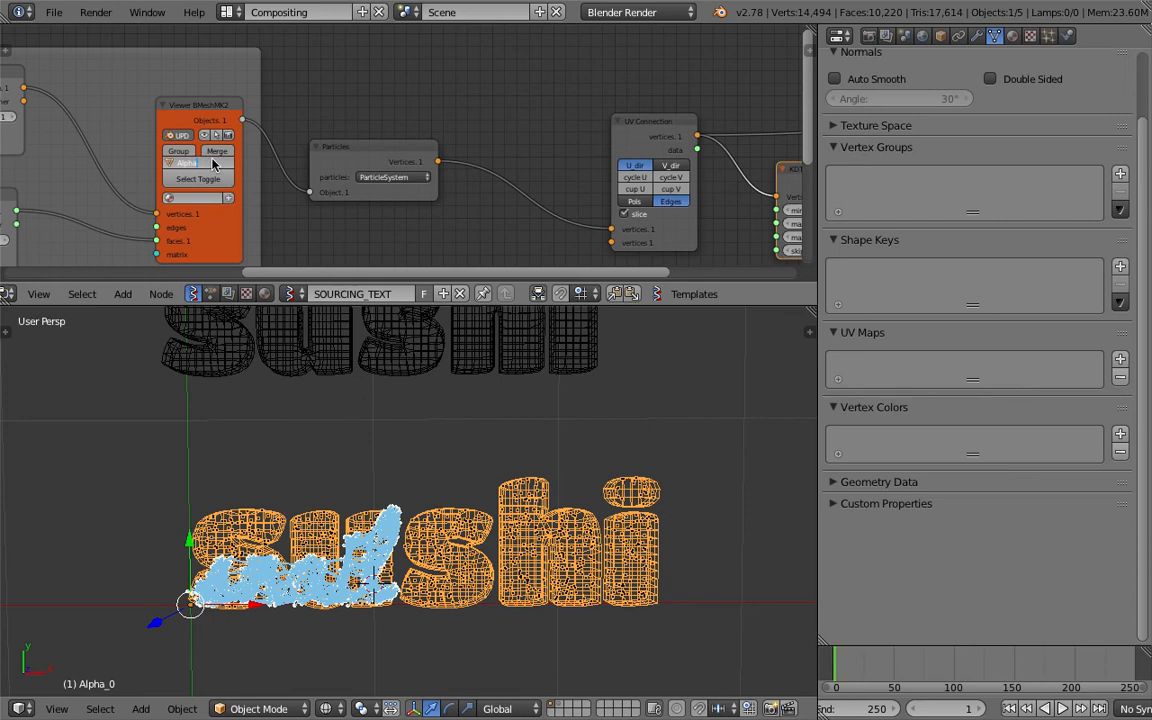
pyautogui.click(342, 423)
pyautogui.moveTo(342, 423); pyautogui.dragTo(355, 424, button='middle')
pyautogui.moveTo(378, 467); pyautogui.dragTo(350, 449, button='middle')
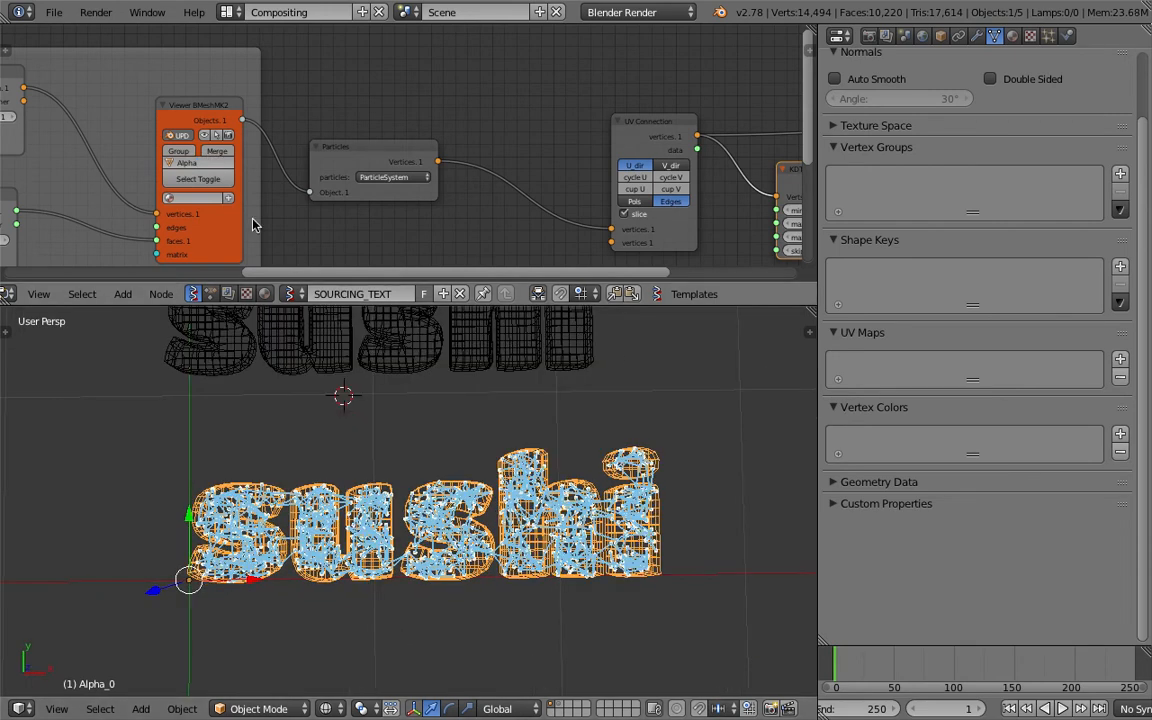
# Save the file and check up close how the closest-edge network fills the sushi letters.
pyautogui.scroll(2, 318, 192)
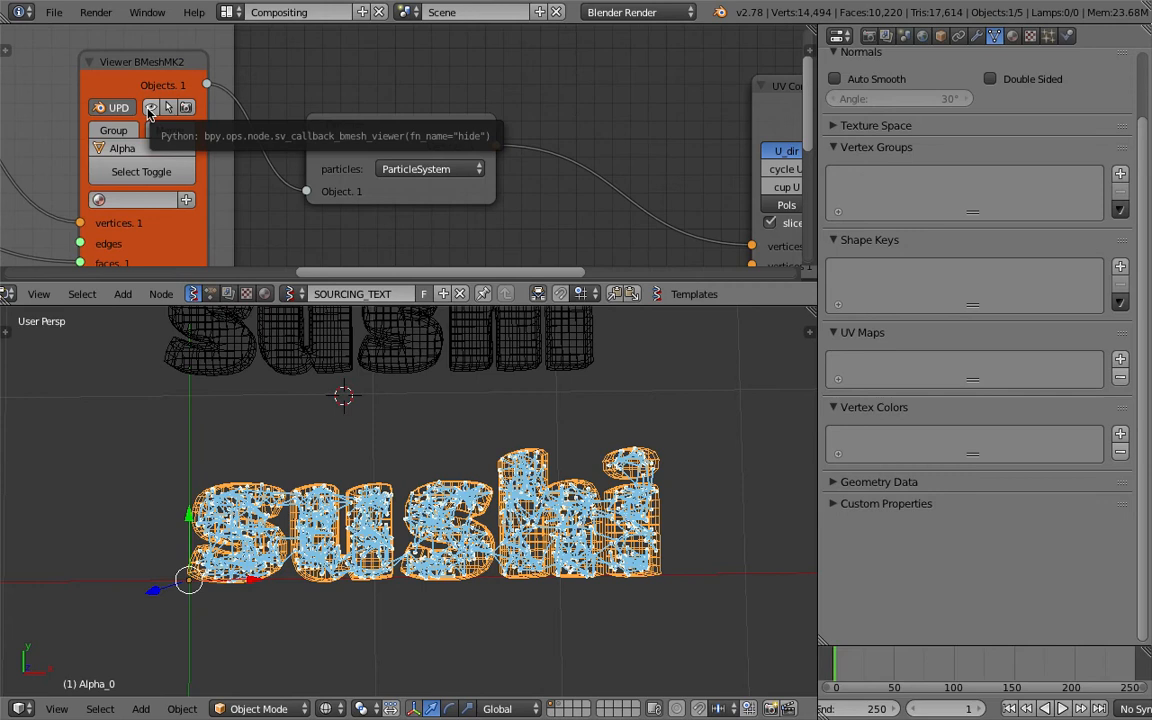
pyautogui.scroll(-4, 305, 167)
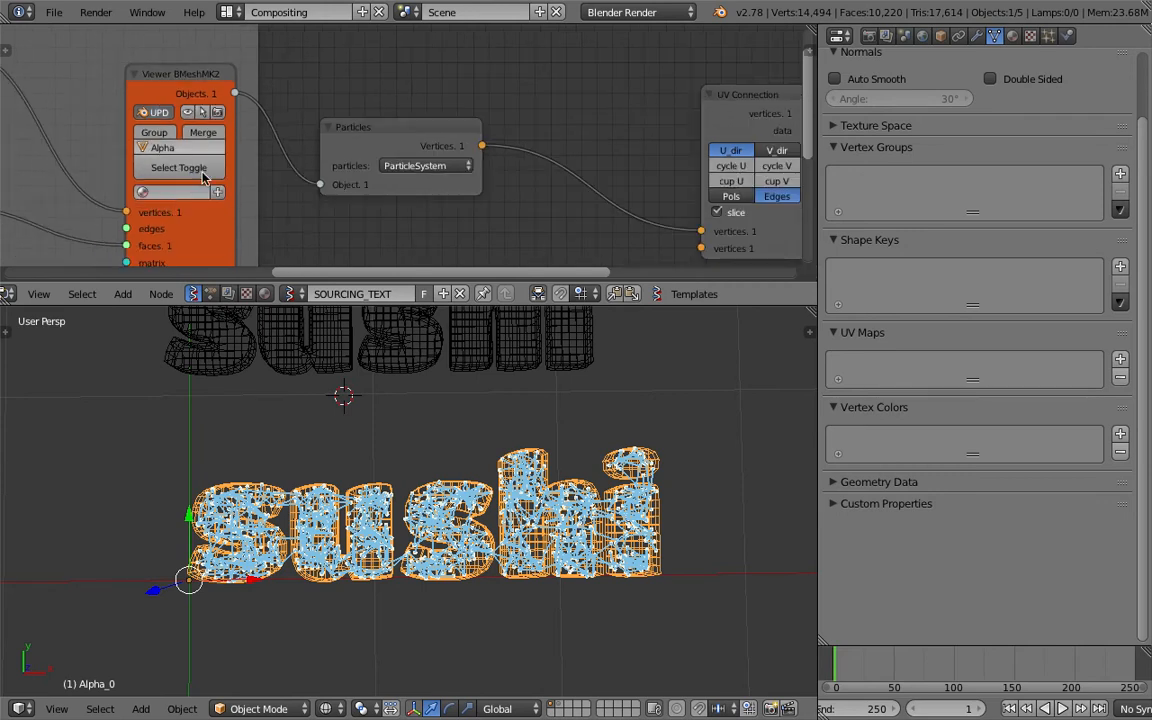
pyautogui.hotkey('ctrl', 's')
pyautogui.click(310, 167)
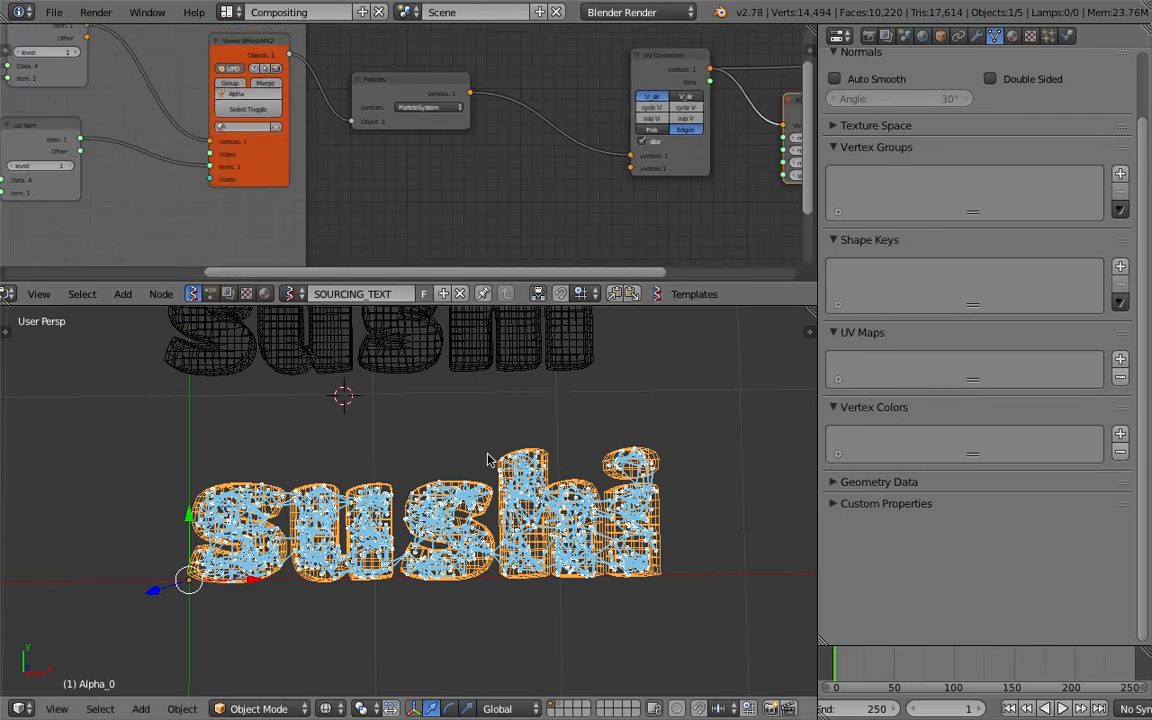
pyautogui.moveTo(440, 412); pyautogui.dragTo(475, 473, button='middle')
pyautogui.scroll(6, 464, 528)
pyautogui.scroll(-6, 461, 530)
pyautogui.moveTo(461, 531); pyautogui.dragTo(463, 491, button='middle')
pyautogui.scroll(3, 463, 493)
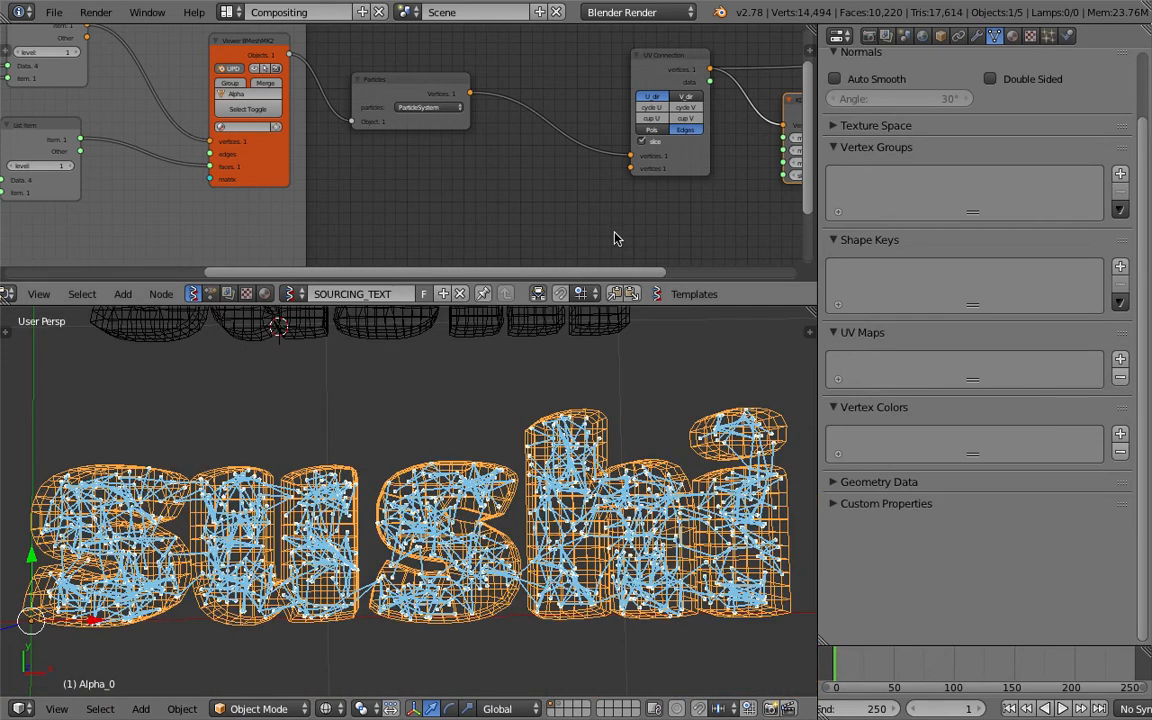
# Examine the UV Connection, KDT Closest Edges and Viewer Draw nodes against the sushi network, saving the file along the way.
pyautogui.moveTo(614, 233); pyautogui.dragTo(258, 219, button='middle')
pyautogui.moveTo(351, 198); pyautogui.dragTo(289, 244, button='middle')
pyautogui.moveTo(286, 112); pyautogui.dragTo(218, 101)
pyautogui.moveTo(445, 147); pyautogui.dragTo(413, 147)
pyautogui.moveTo(623, 124); pyautogui.dragTo(562, 123)
pyautogui.moveTo(434, 144); pyautogui.dragTo(406, 151)
pyautogui.moveTo(555, 133); pyautogui.dragTo(524, 133)
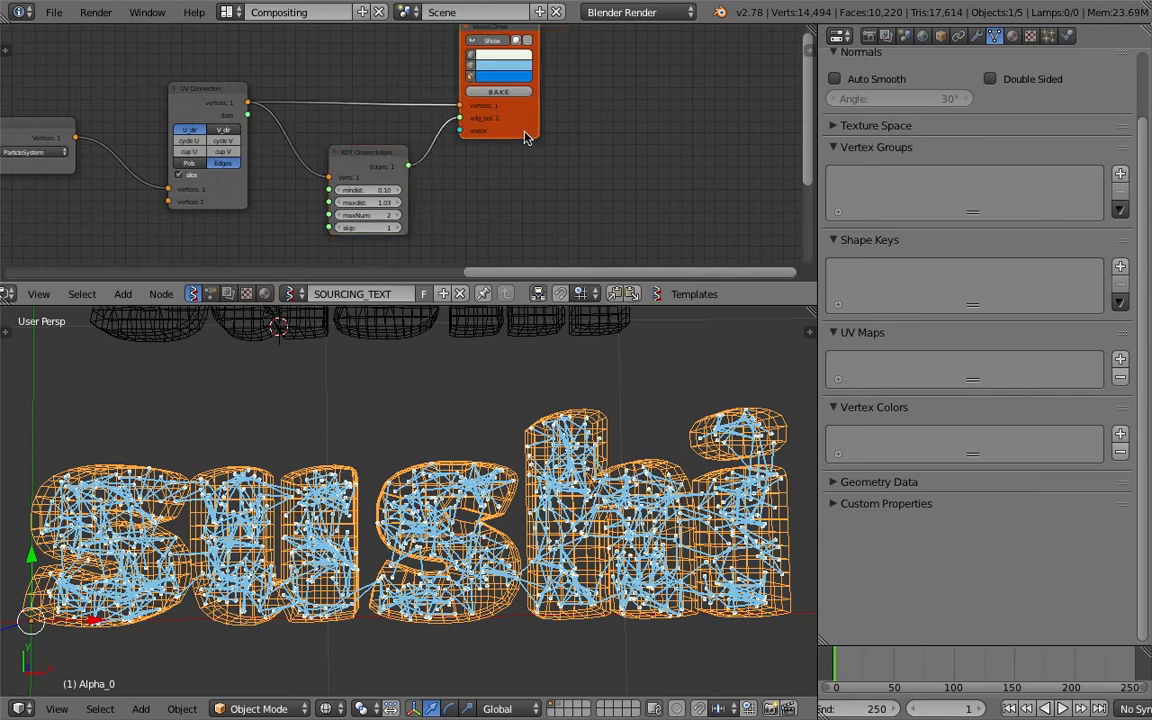
pyautogui.scroll(-3, 433, 432)
pyautogui.scroll(3, 419, 488)
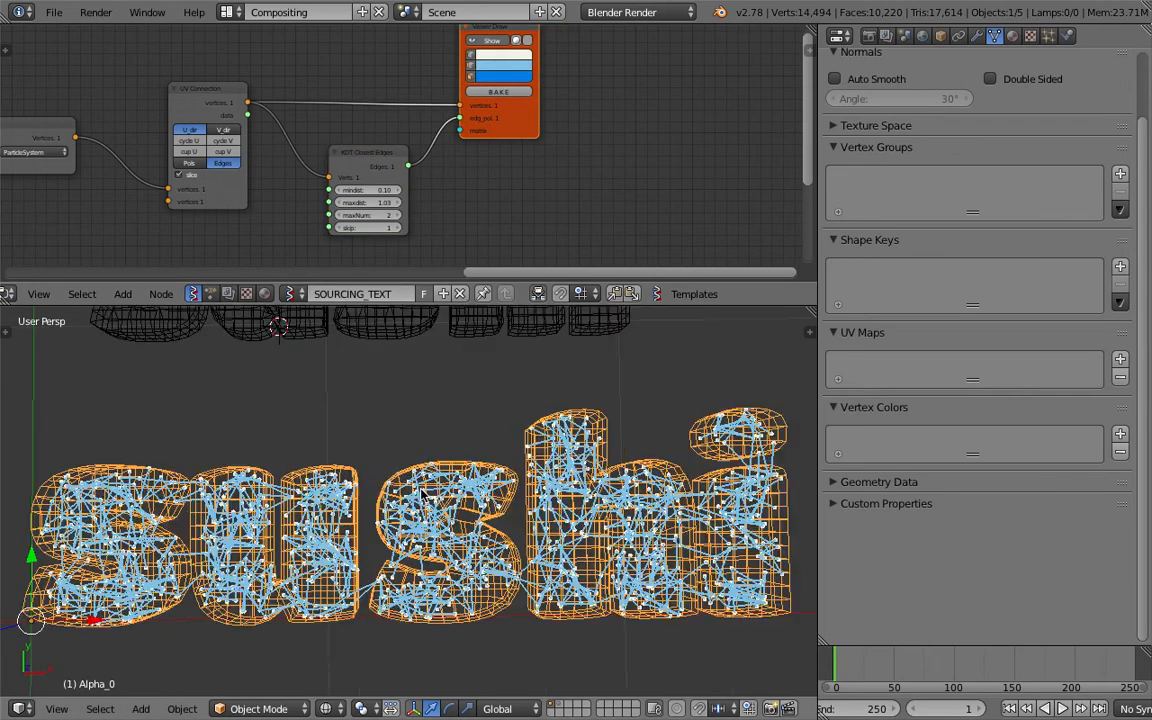
pyautogui.scroll(3, 424, 496)
pyautogui.scroll(-3, 424, 496)
pyautogui.hotkey('ctrl', 's')
pyautogui.press('Return')
pyautogui.scroll(-3, 410, 507)
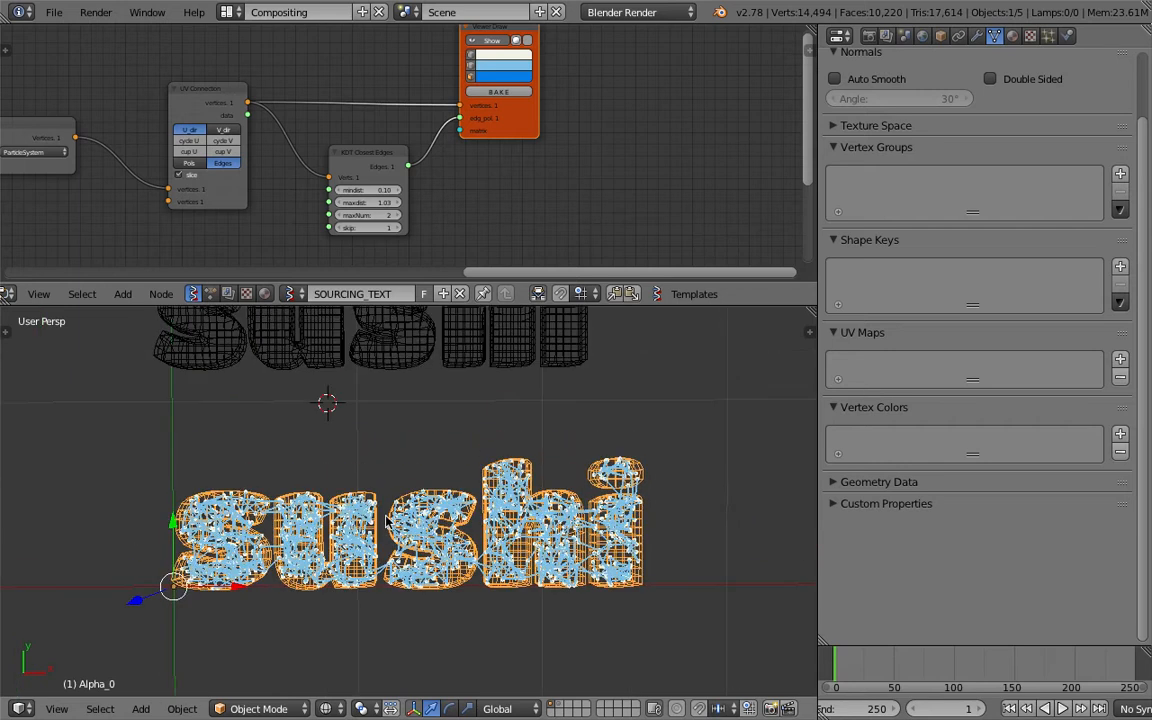
pyautogui.scroll(3, 384, 516)
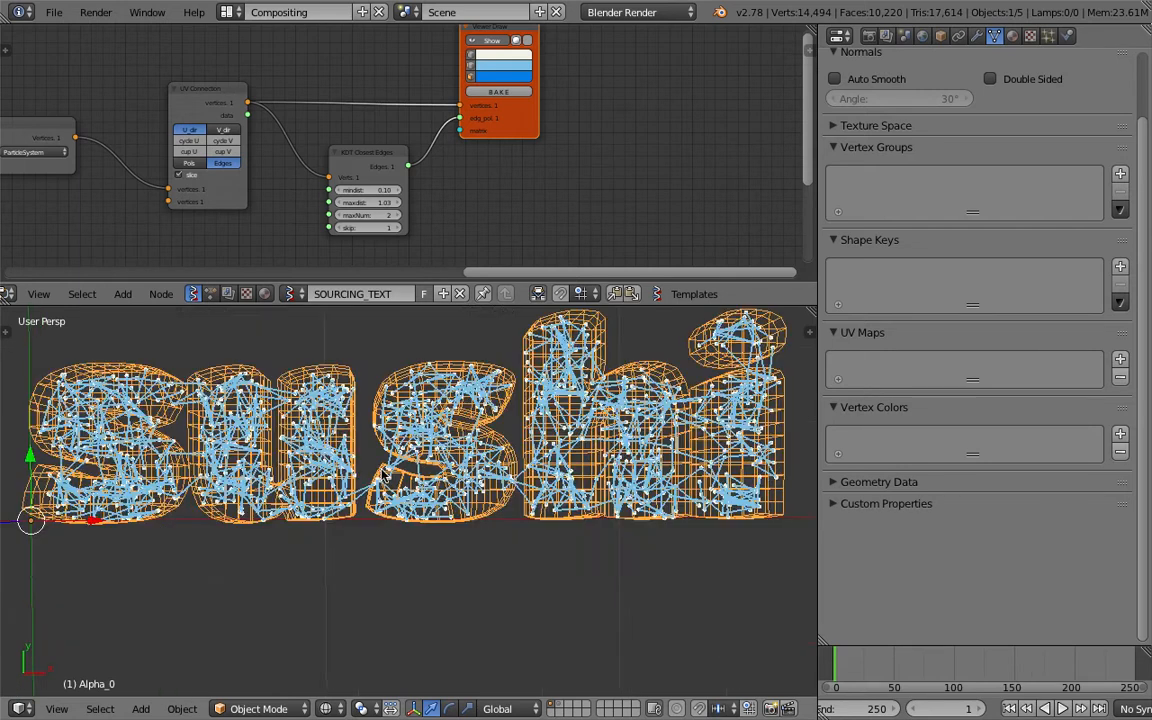
pyautogui.scroll(-3, 316, 555)
# Sketch a freehand annotation arrow along the X direction beneath the sushi network and save the file.
pyautogui.moveTo(188, 574)
pyautogui.mouseDown()
pyautogui.moveTo(611, 565)
pyautogui.moveTo(609, 581)
pyautogui.moveTo(612, 558)
pyautogui.moveTo(616, 574)
pyautogui.mouseUp()
pyautogui.moveTo(460, 516); pyautogui.dragTo(485, 532, button='middle')
pyautogui.hotkey('ctrl', 's')
pyautogui.click(507, 558)
pyautogui.scroll(3, 485, 532)
pyautogui.hotkey('ctrl', 's')
pyautogui.click(486, 534)
pyautogui.scroll(-3, 484, 530)
pyautogui.keyDown('shift'); pyautogui.moveTo(401, 481); pyautogui.dragTo(500, 480, button='middle'); pyautogui.keyUp('shift')
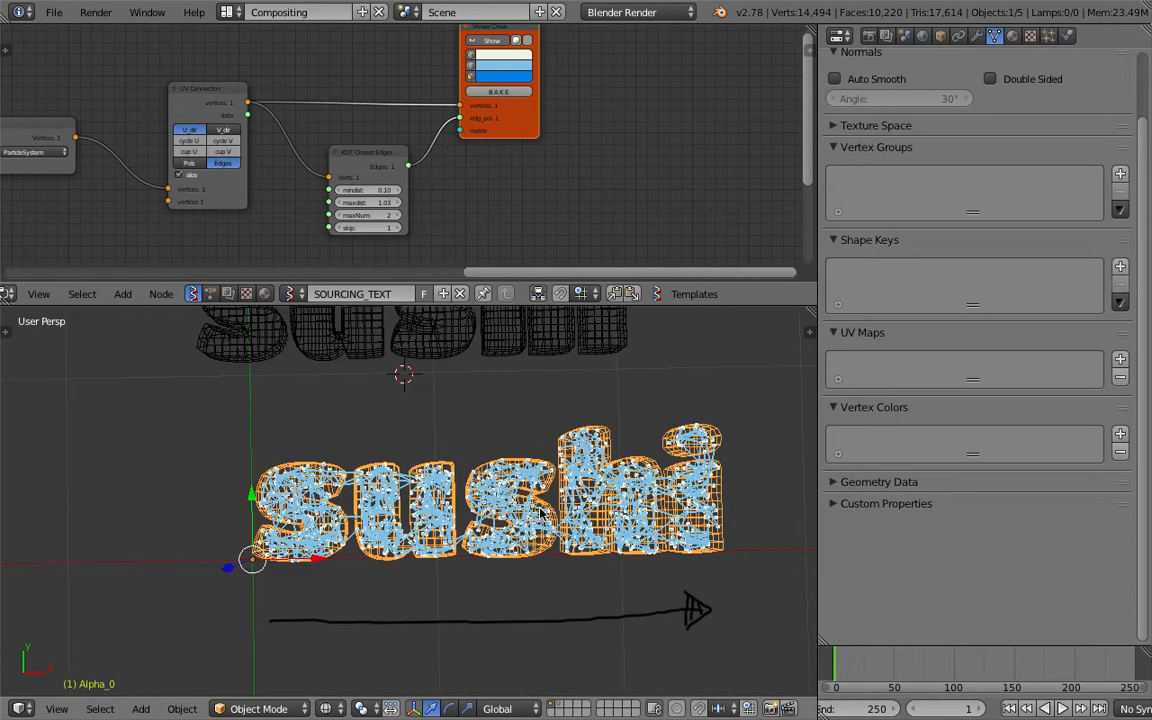
# Add a Polyline Viewer node beside Viewer Draw and feed it the vertices from UV Connection.
pyautogui.scroll(3, 538, 506)
pyautogui.keyDown('shift'); pyautogui.moveTo(621, 371); pyautogui.dragTo(581, 381, button='middle'); pyautogui.keyUp('shift')
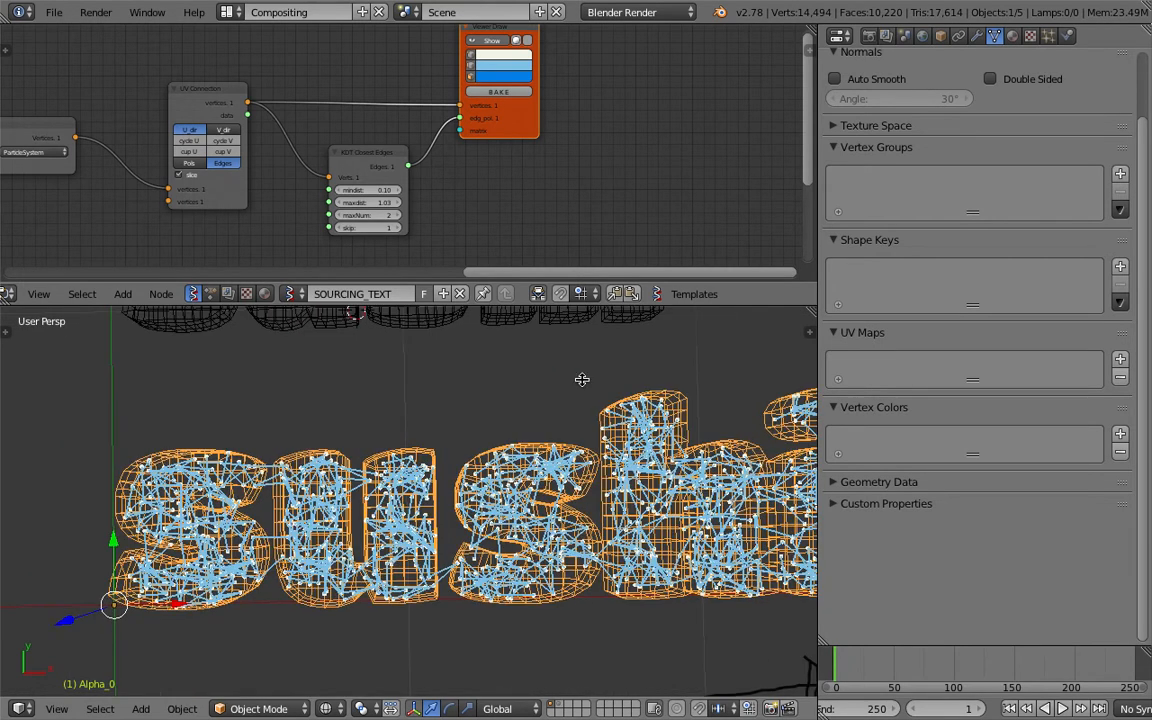
pyautogui.moveTo(579, 187); pyautogui.dragTo(476, 195, button='middle')
pyautogui.moveTo(436, 111); pyautogui.dragTo(468, 122)
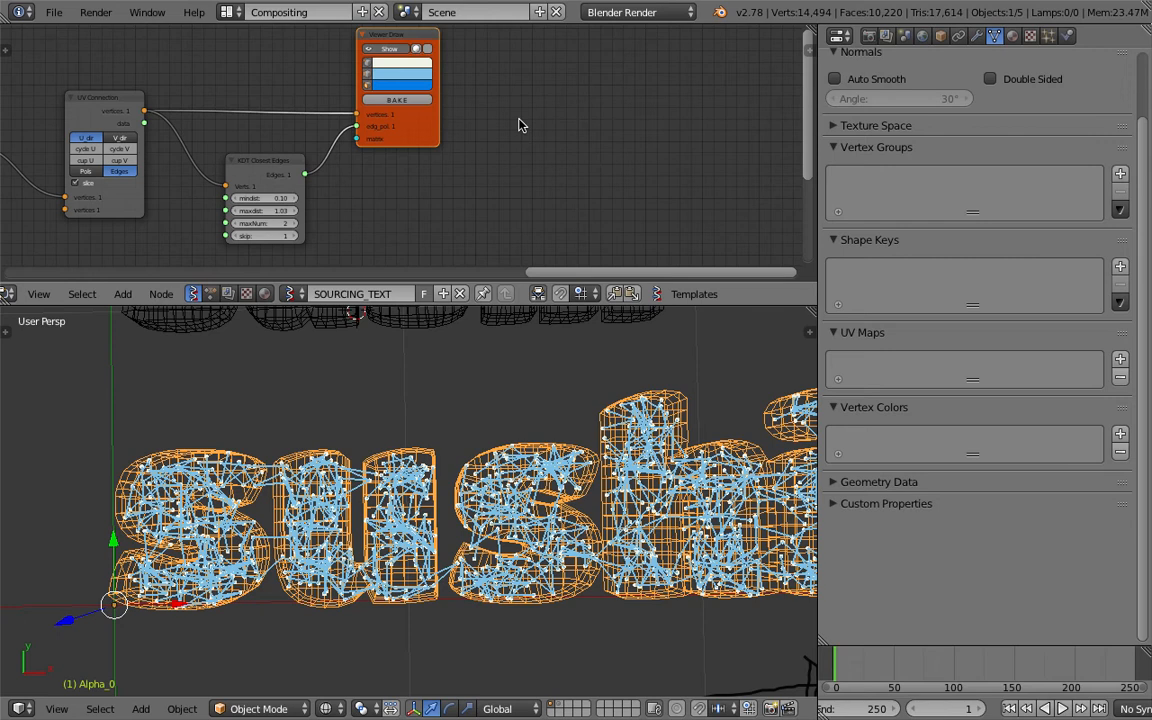
pyautogui.hotkey('alt', 'space')
pyautogui.write('poly')
pyautogui.press('Down')
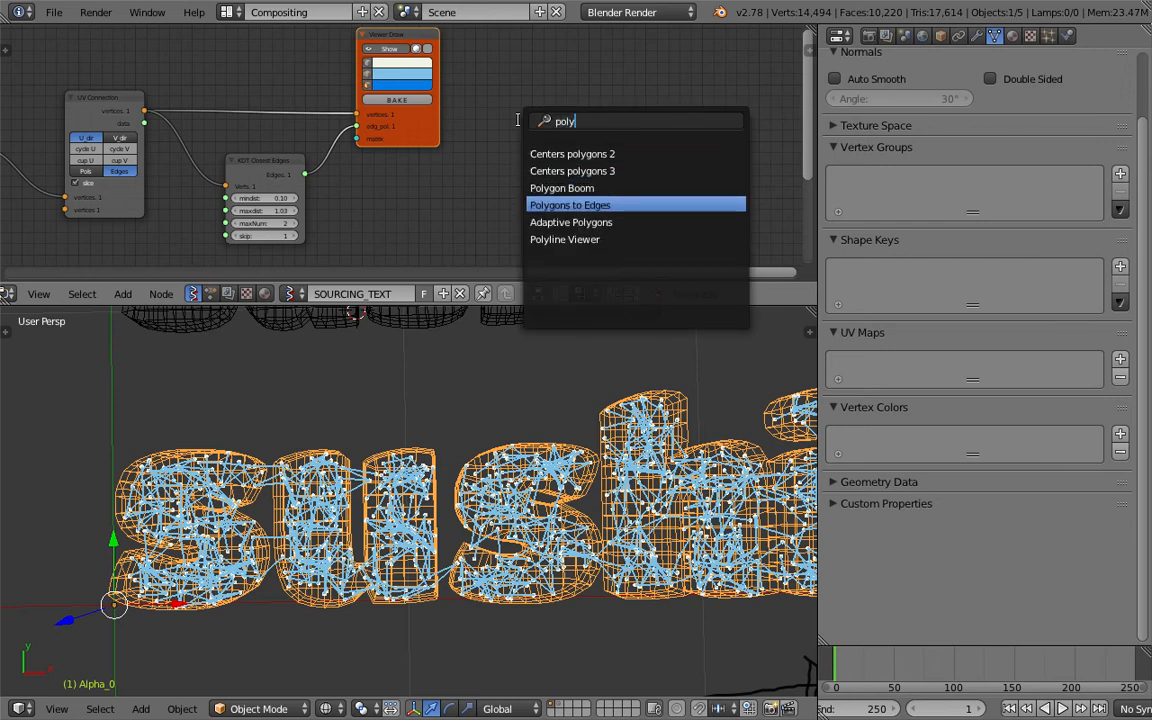
pyautogui.press('Down')
pyautogui.press('Down')
pyautogui.press('Down')
pyautogui.press('Down')
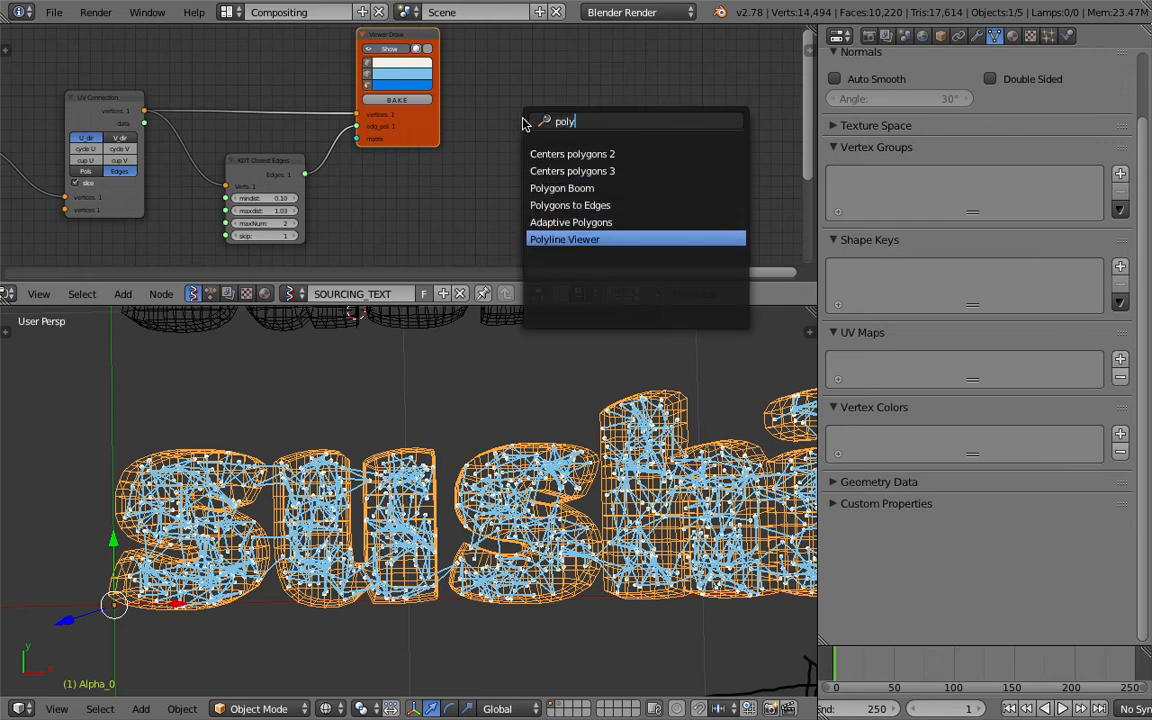
pyautogui.press('Return')
pyautogui.click(527, 94)
pyautogui.moveTo(143, 112); pyautogui.dragTo(533, 208)
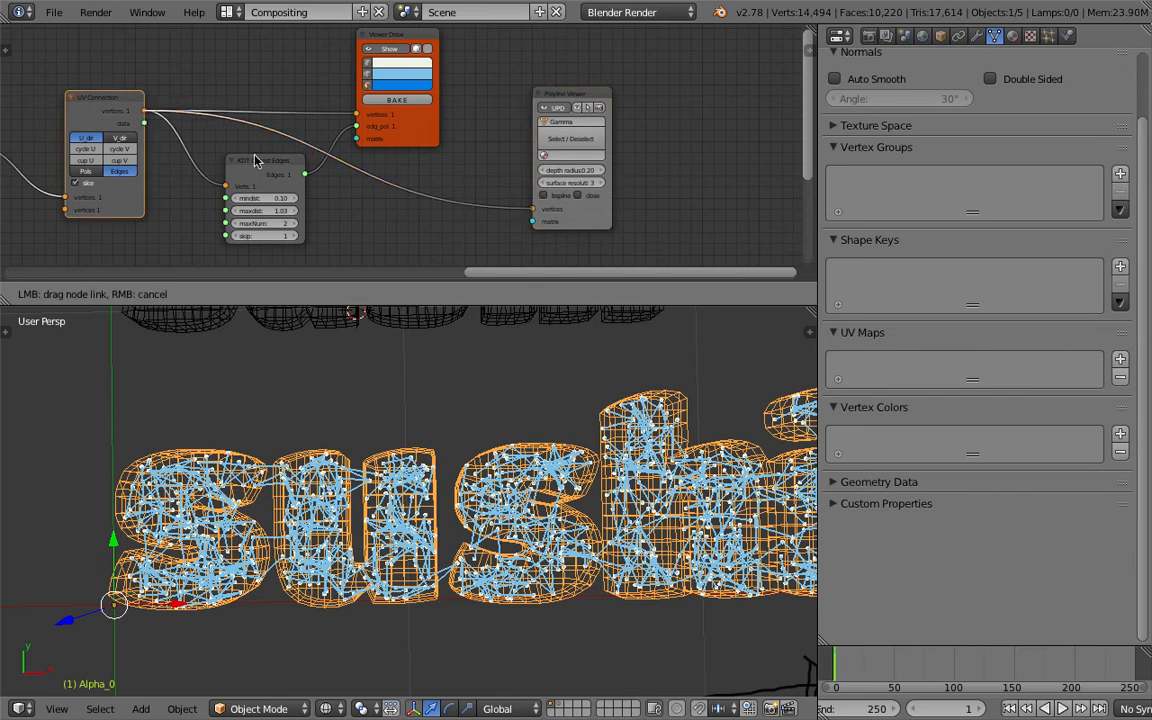
pyautogui.moveTo(265, 165); pyautogui.dragTo(252, 166)
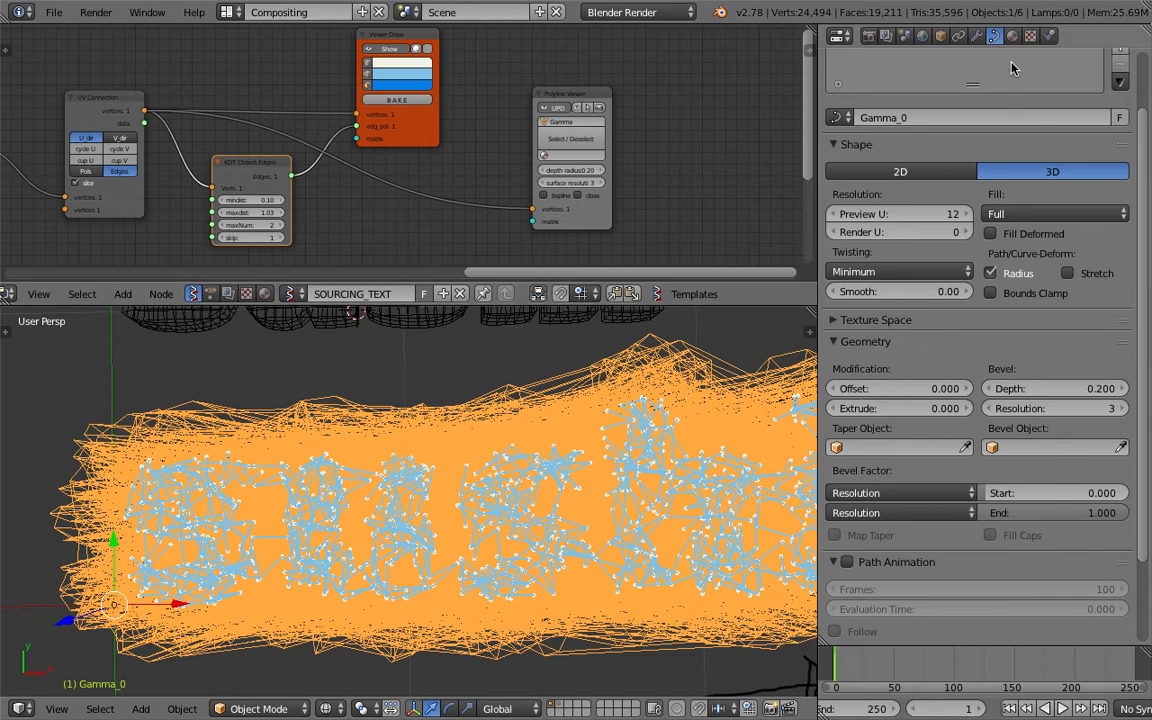
# Enable bspline on the Polyline Viewer and set its surface resolution to 1 and depth radius to 0.02.
pyautogui.click(533, 195)
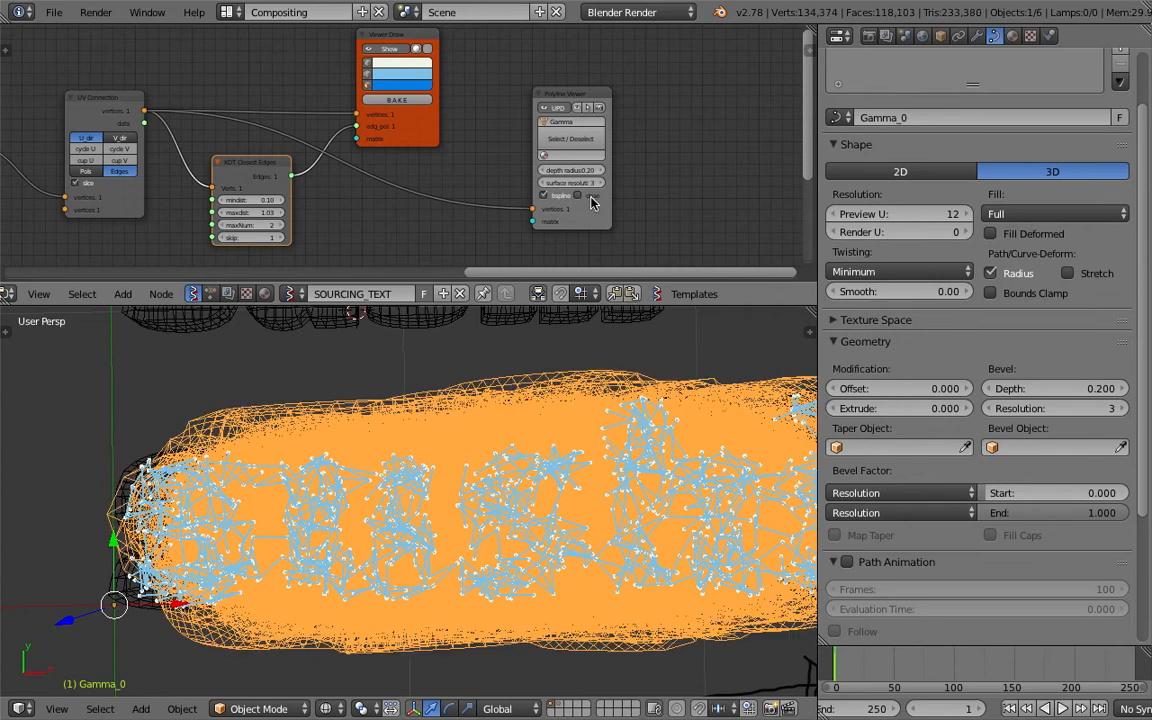
pyautogui.scroll(3, 601, 192)
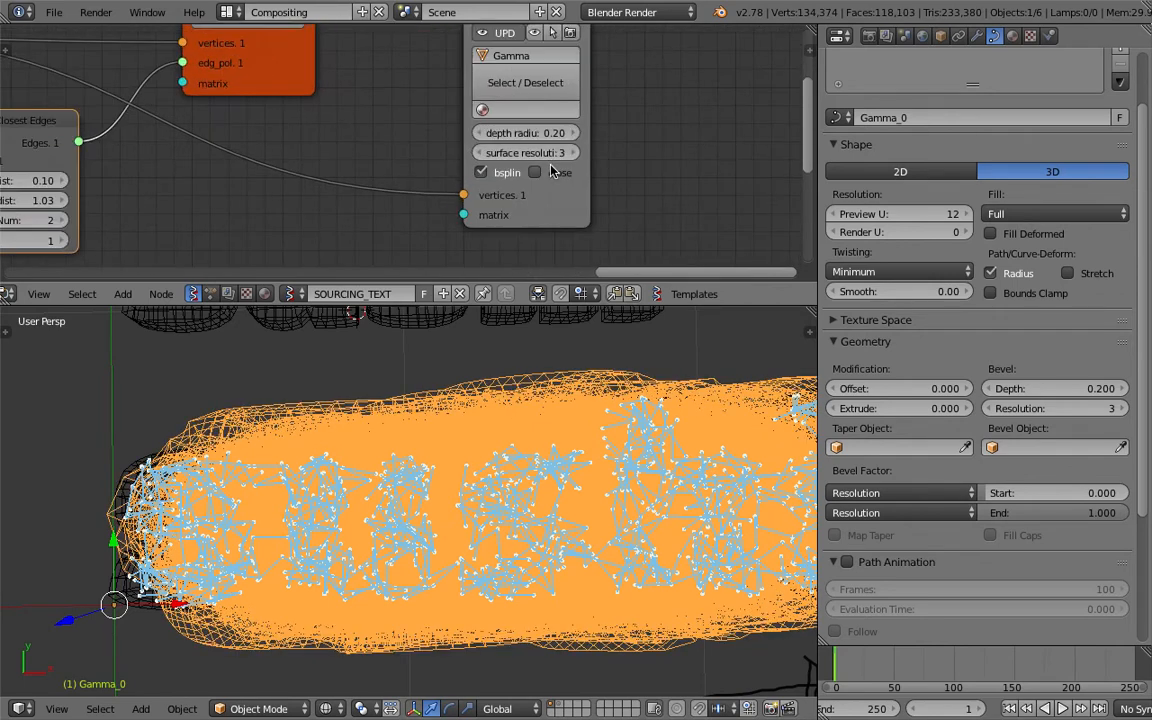
pyautogui.click(555, 153)
pyautogui.write('1')
pyautogui.press('Return')
pyautogui.click(555, 133)
pyautogui.write('0.02')
pyautogui.press('Return')
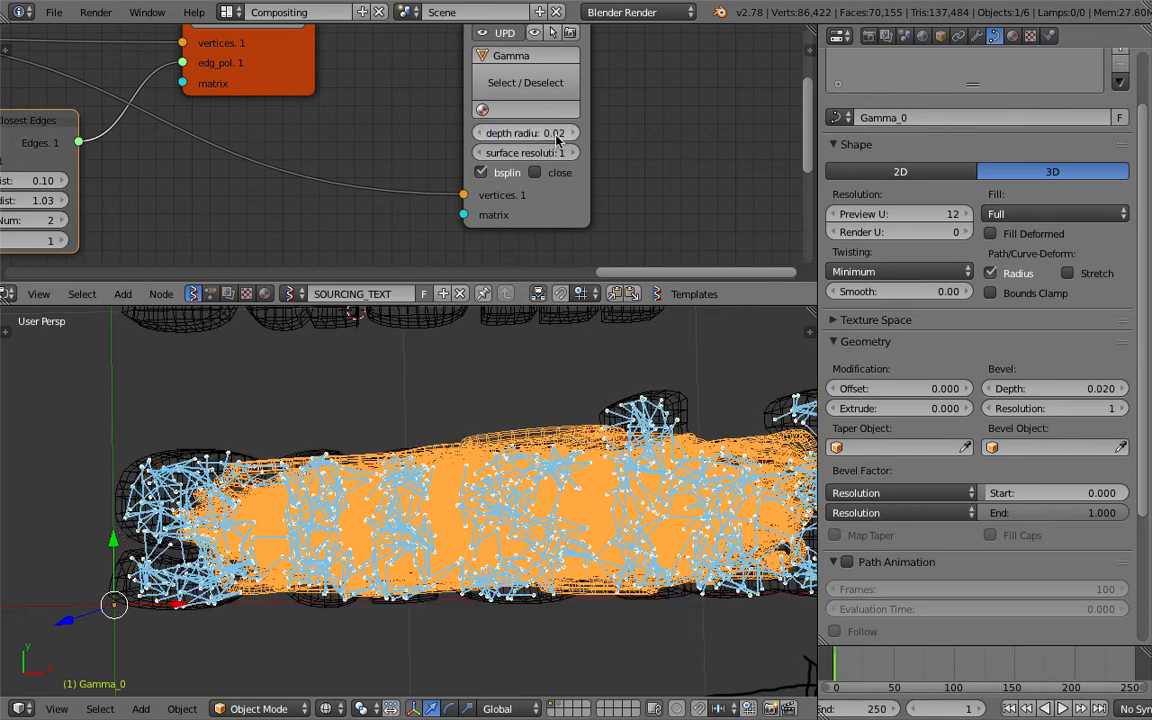
# Check the curve tubes in solid shading, set the Polyline Viewer's depth radius to 0.002, and return to wireframe.
pyautogui.press('z')
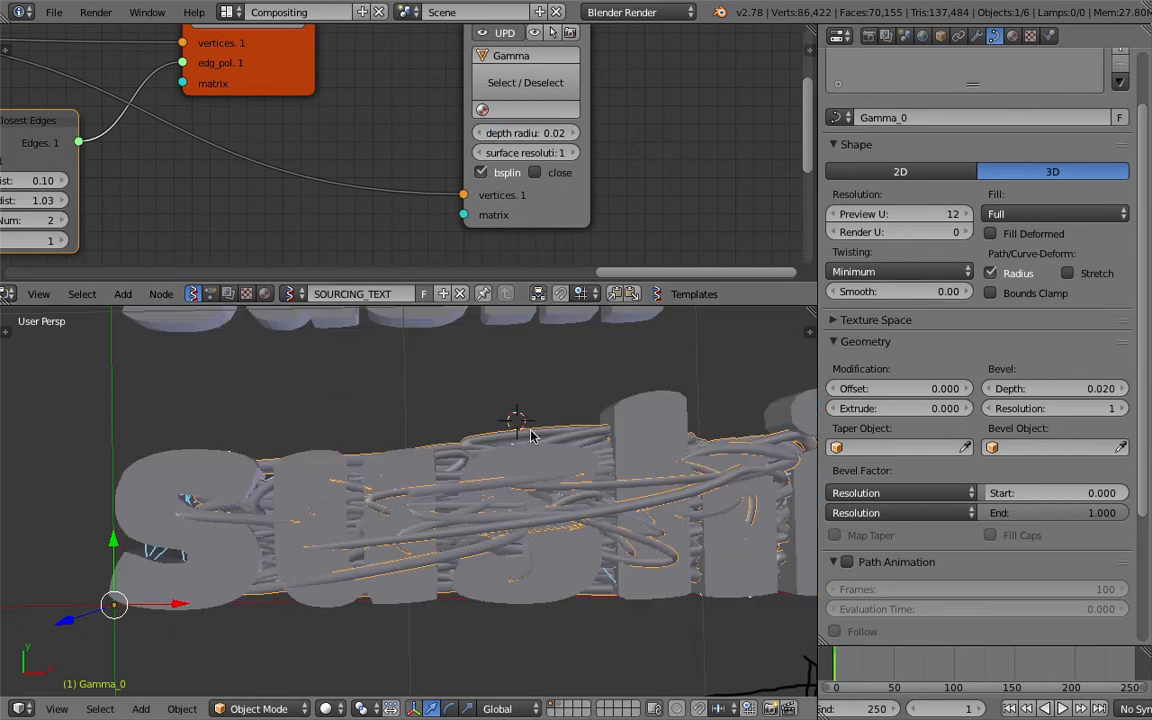
pyautogui.click(557, 133)
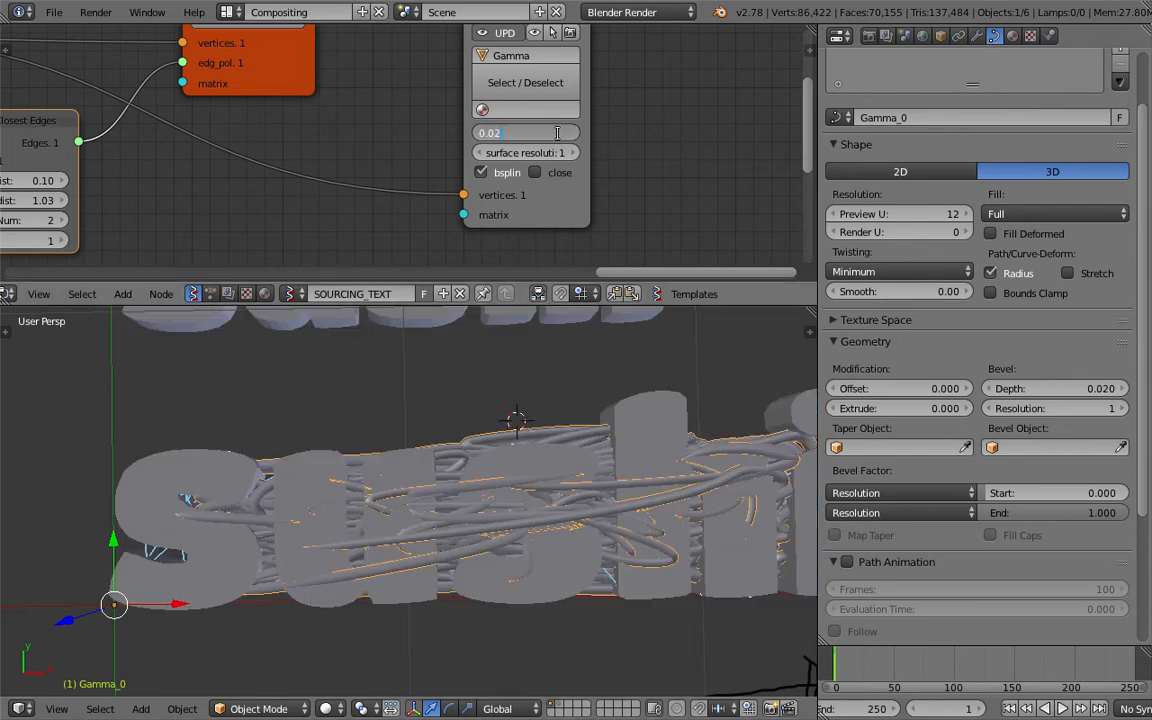
pyautogui.write('0.002')
pyautogui.press('Return')
pyautogui.press('z')
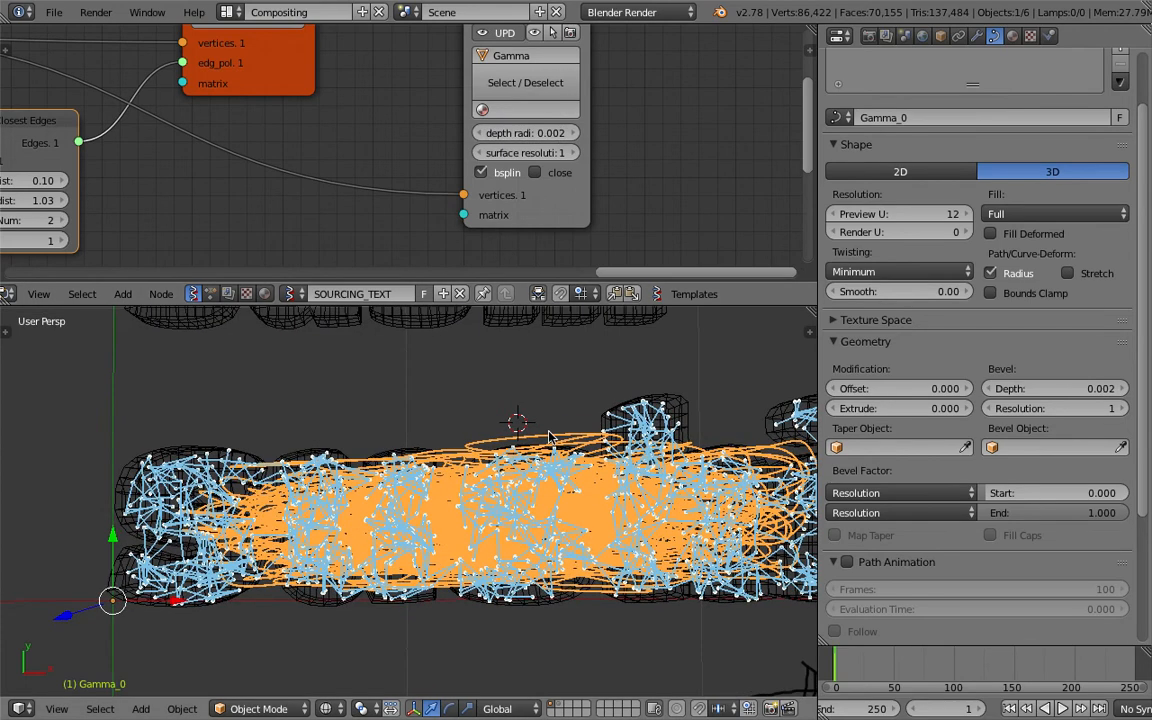
# Delete the Gamma curve object and remove the Polyline Viewer node.
pyautogui.rightClick(557, 447)
pyautogui.rightClick(560, 443)
pyautogui.scroll(-2, 558, 438)
pyautogui.press('Delete')
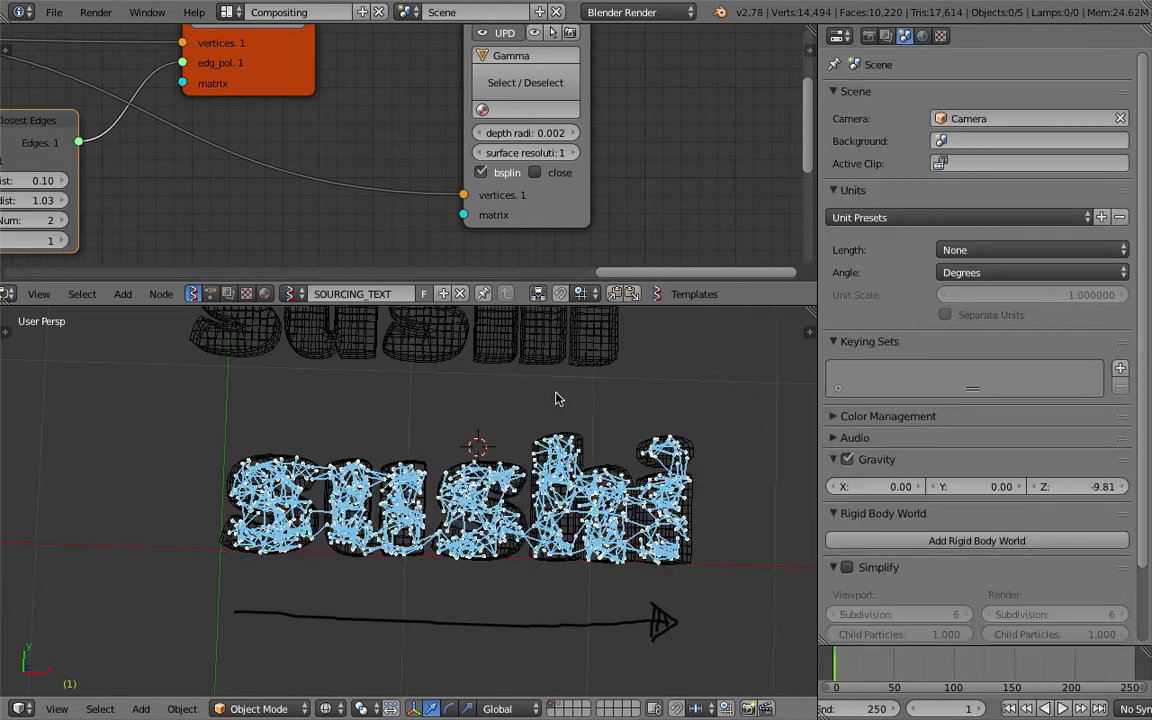
pyautogui.moveTo(570, 66); pyautogui.dragTo(573, 154, button='middle')
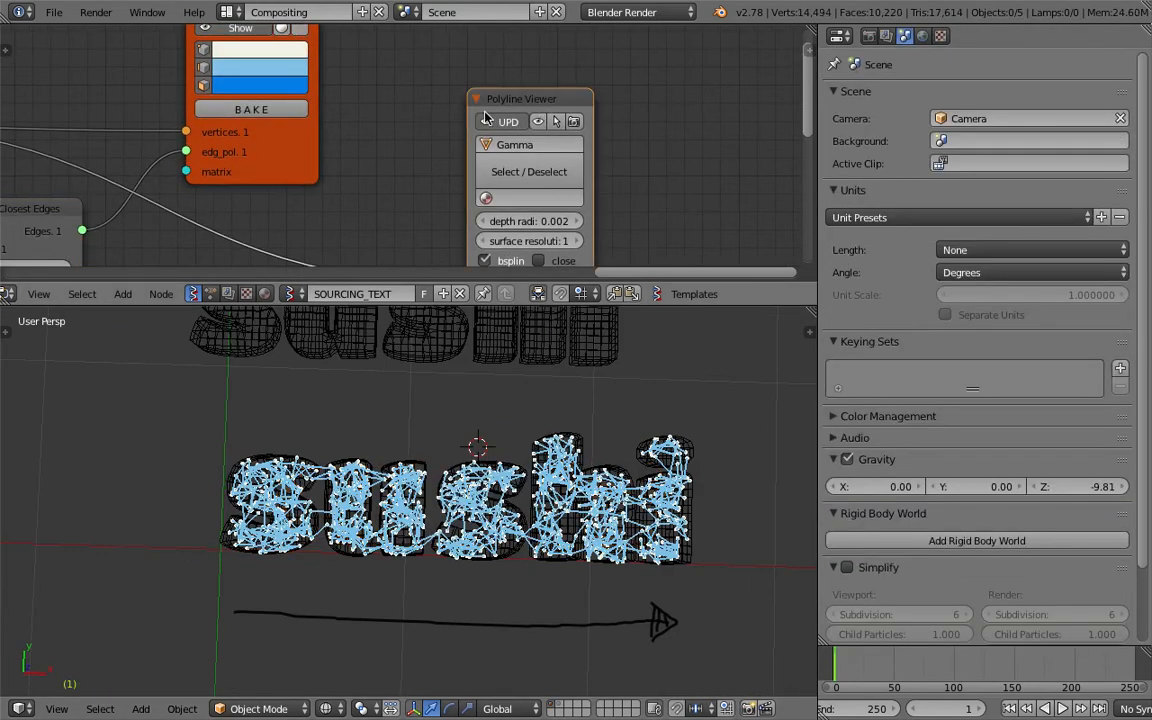
pyautogui.press('Delete')
# Save the file and bake the Viewer Draw output of the sushi network to a mesh.
pyautogui.scroll(3, 492, 422)
pyautogui.scroll(4, 492, 424)
pyautogui.hotkey('ctrl', 's')
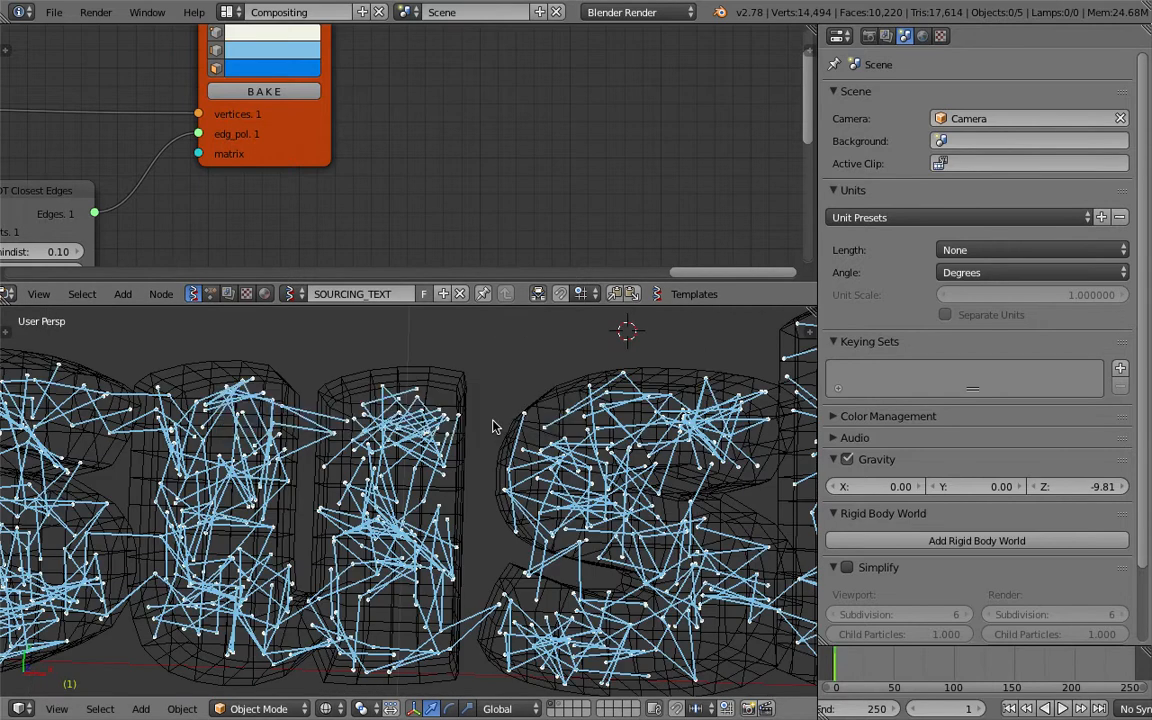
pyautogui.click(493, 423)
pyautogui.rightClick(465, 443)
pyautogui.moveTo(465, 443); pyautogui.dragTo(457, 433, button='middle')
pyautogui.scroll(-5, 452, 433)
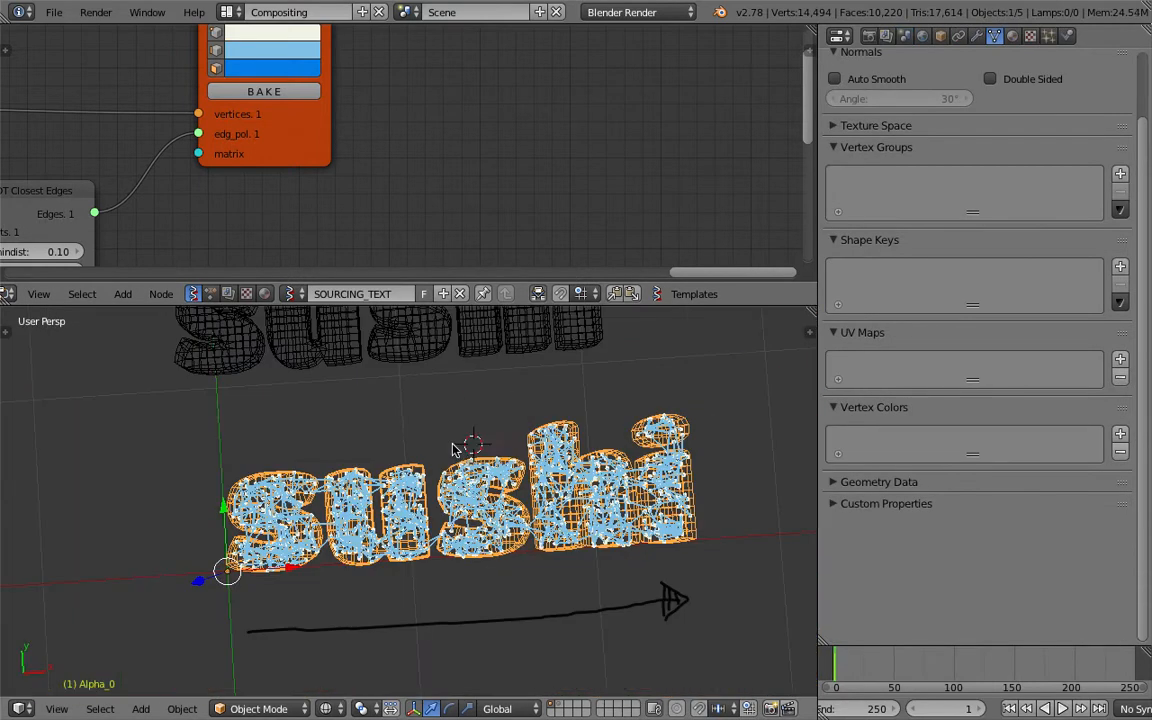
pyautogui.scroll(3, 458, 442)
pyautogui.scroll(-2, 373, 167)
pyautogui.click(335, 122)
pyautogui.scroll(-5, 503, 462)
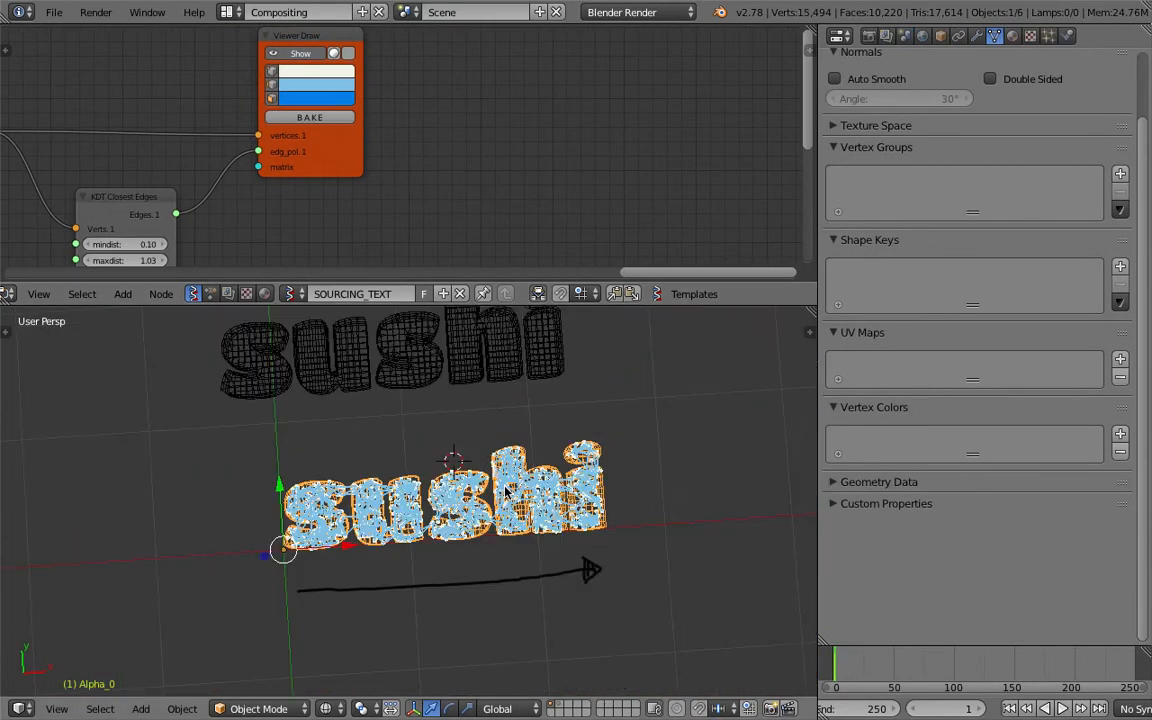
# Move the baked network mesh below the arrow, clear of the live sushi network, save the file and reselect the mesh.
pyautogui.press('g')
pyautogui.rightClick(520, 607)
pyautogui.rightClick(468, 537)
pyautogui.press('g')
pyautogui.click(470, 673)
pyautogui.scroll(2, 466, 673)
pyautogui.keyDown('shift'); pyautogui.moveTo(464, 673); pyautogui.dragTo(503, 563, button='middle'); pyautogui.keyUp('shift')
pyautogui.hotkey('ctrl', 's')
pyautogui.click(503, 576)
pyautogui.press('a')
pyautogui.rightClick(468, 556)
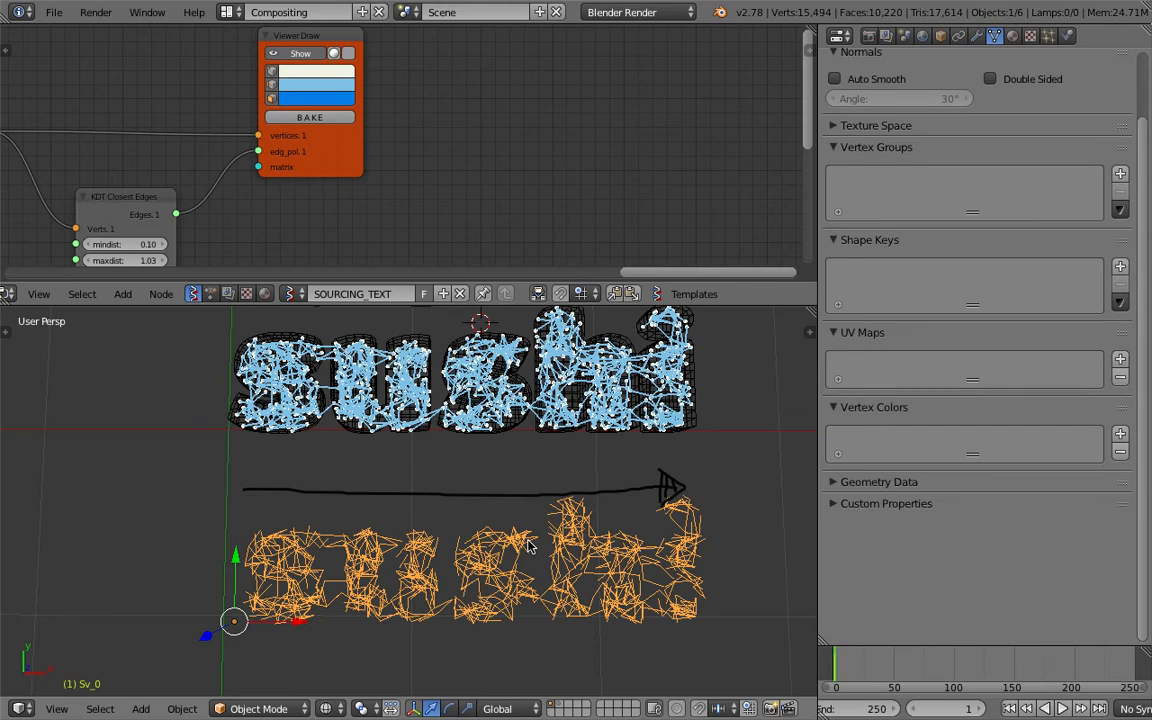
# Inspect the baked network mesh in Edit Mode and return to Object Mode.
pyautogui.press('Tab')
pyautogui.click(610, 541)
pyautogui.press('Tab')
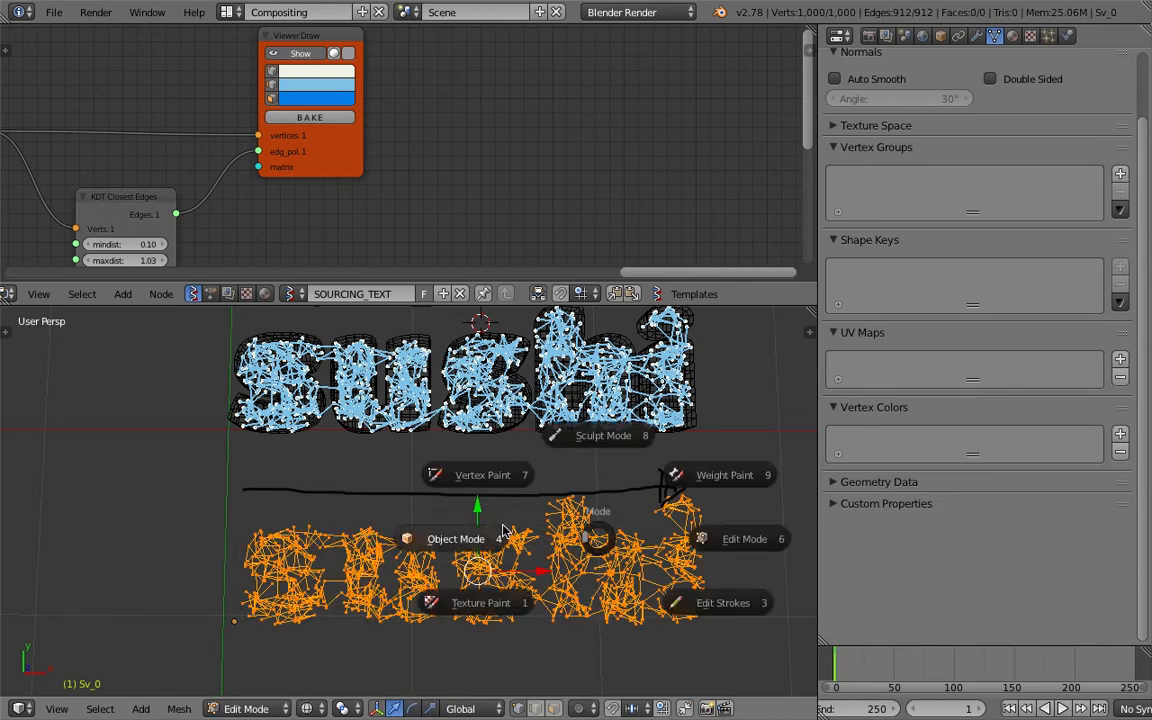
pyautogui.click(514, 532)
# Search for the Convert to operator and convert the baked network mesh to a curve.
pyautogui.press('space')
pyautogui.write('curve')
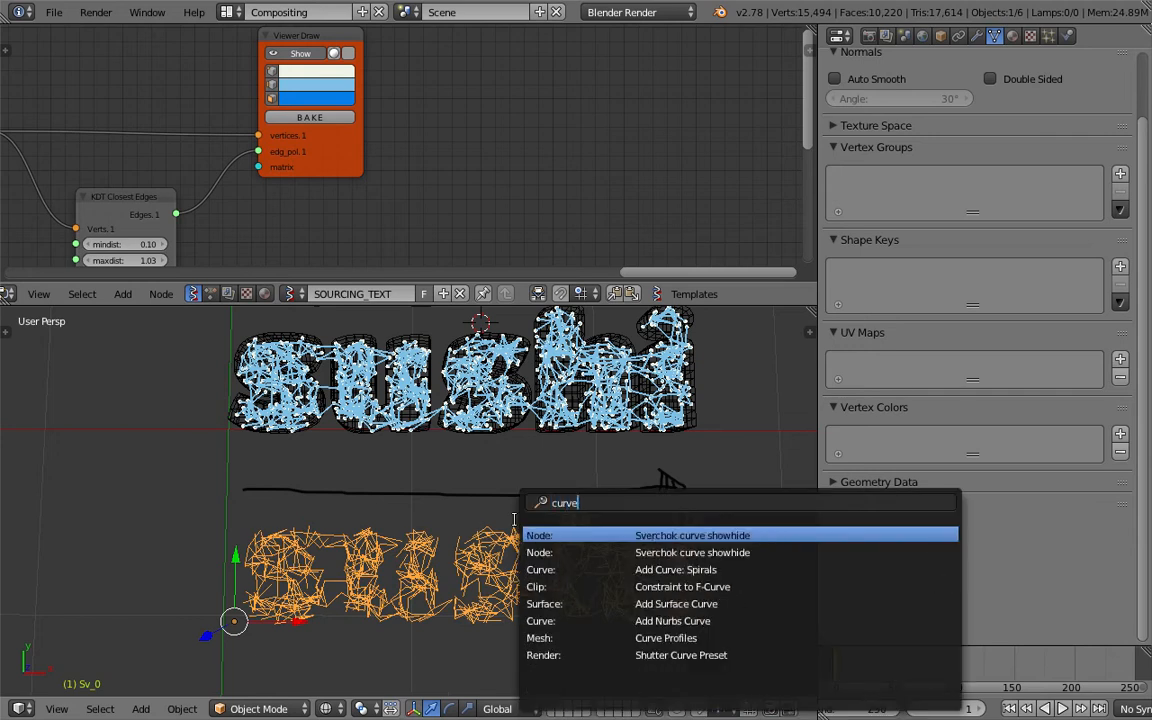
pyautogui.press('BackSpace')
pyautogui.press('BackSpace')
pyautogui.press('BackSpace')
pyautogui.press('BackSpace')
pyautogui.write('onvert')
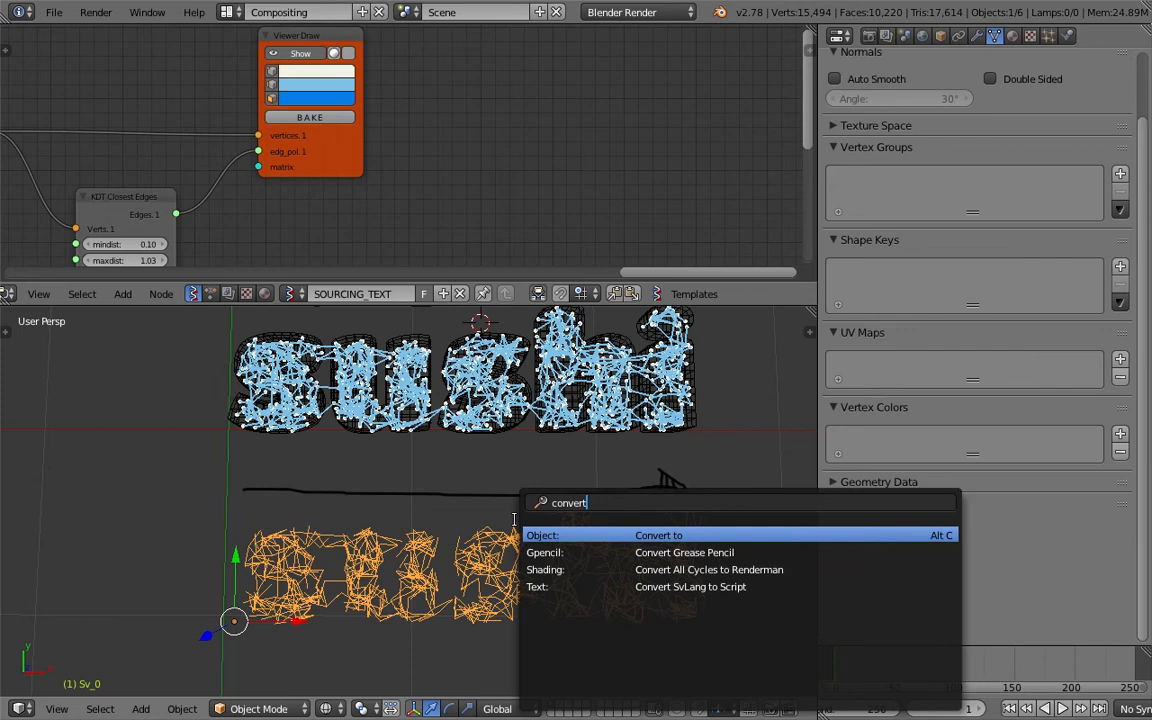
pyautogui.press('Return')
pyautogui.click(514, 522)
# Select all points of the converted network curve in Edit Mode and set their spline type to Bezier.
pyautogui.press('Tab')
pyautogui.click(609, 522)
pyautogui.press('a')
pyautogui.press('a')
pyautogui.press('space')
pyautogui.write('set sp')
pyautogui.press('Return')
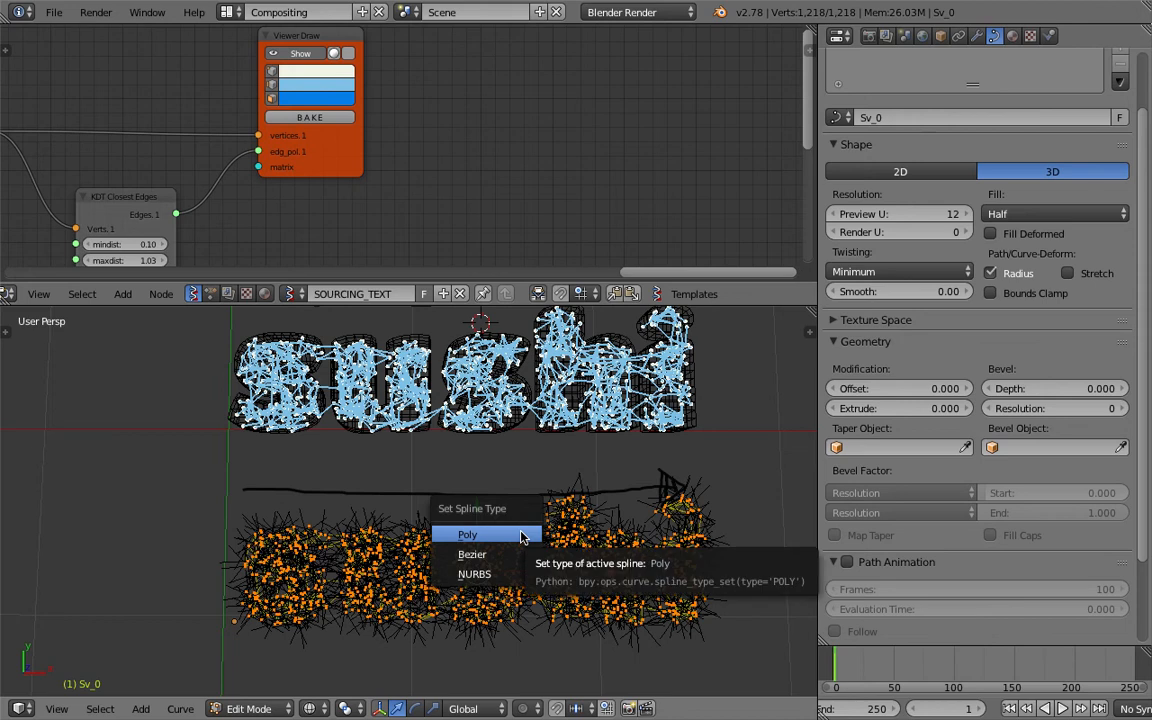
pyautogui.click(519, 553)
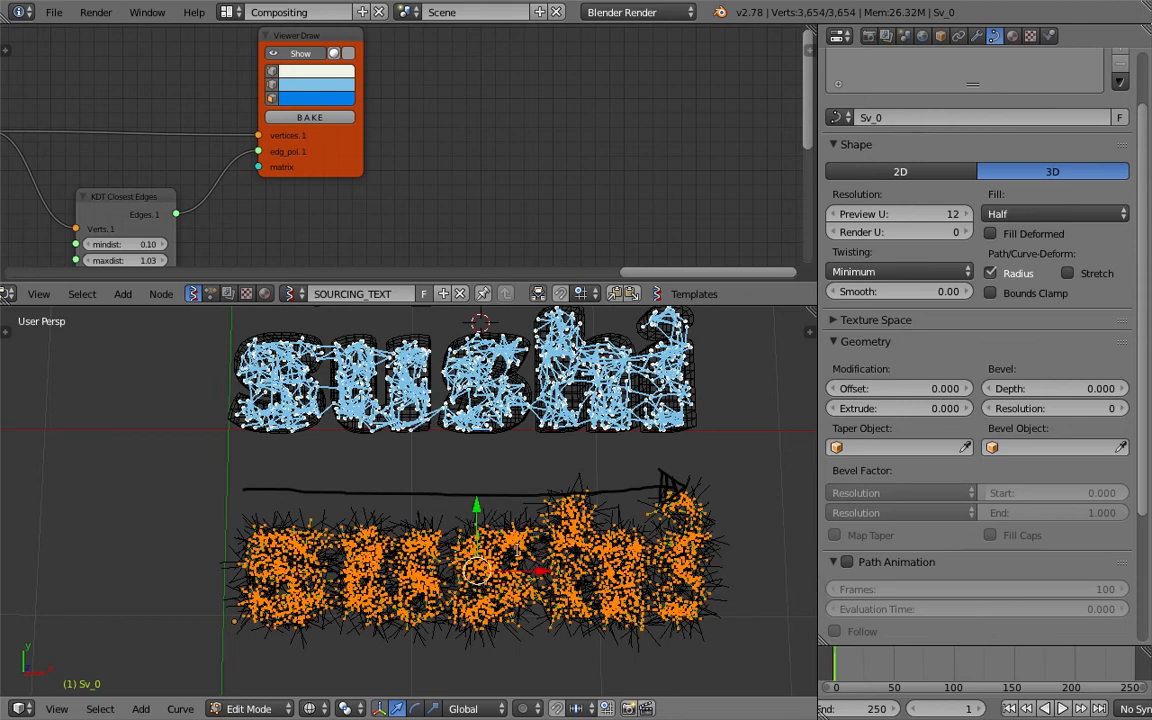
# Change the spline type of the selected curve points to NURBS and return to Object Mode.
pyautogui.press('space')
pyautogui.press('Return')
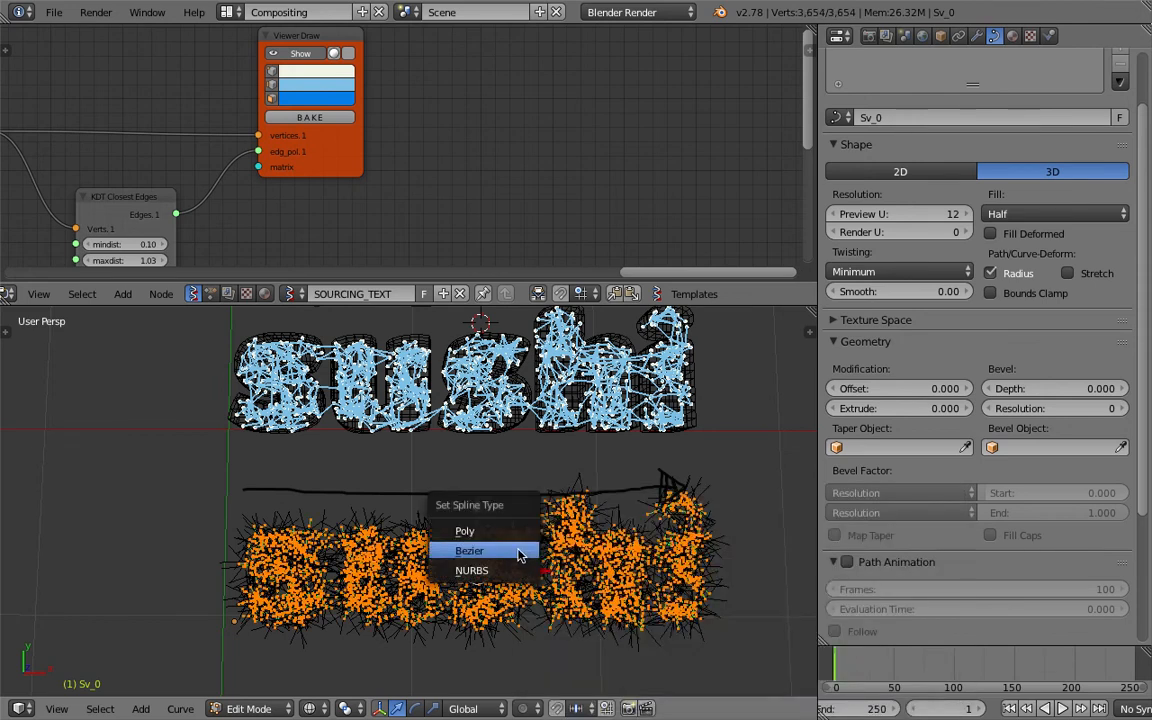
pyautogui.click(480, 567)
pyautogui.press('Tab')
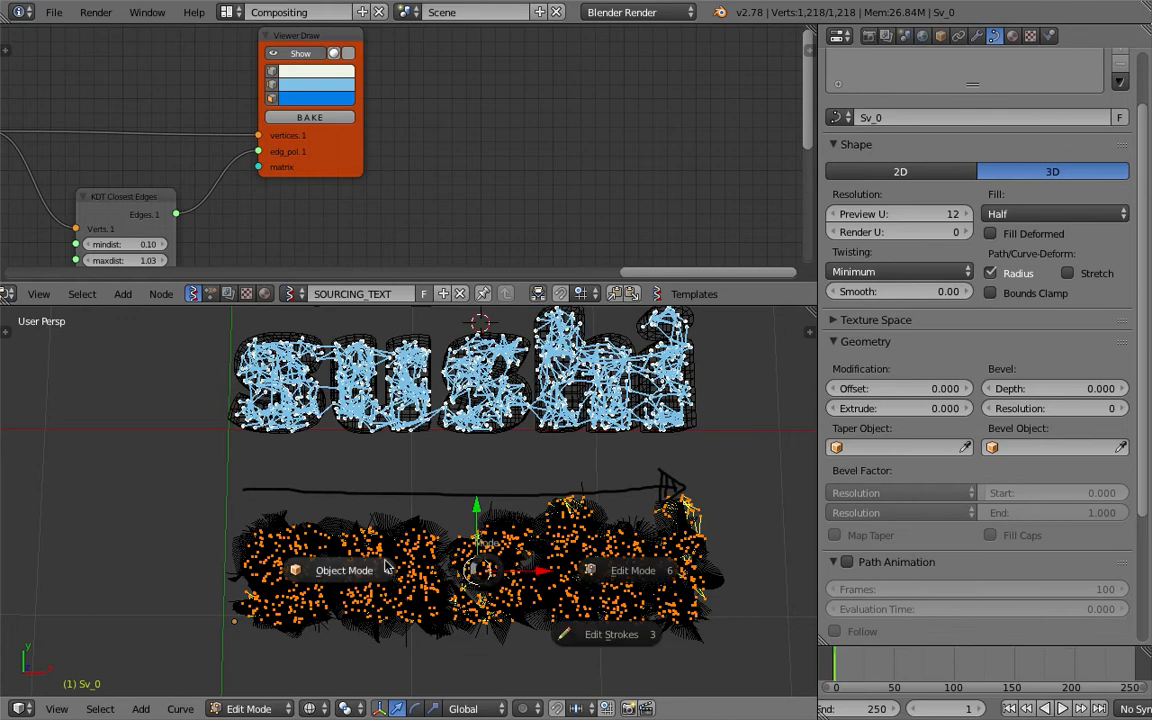
pyautogui.click(340, 510)
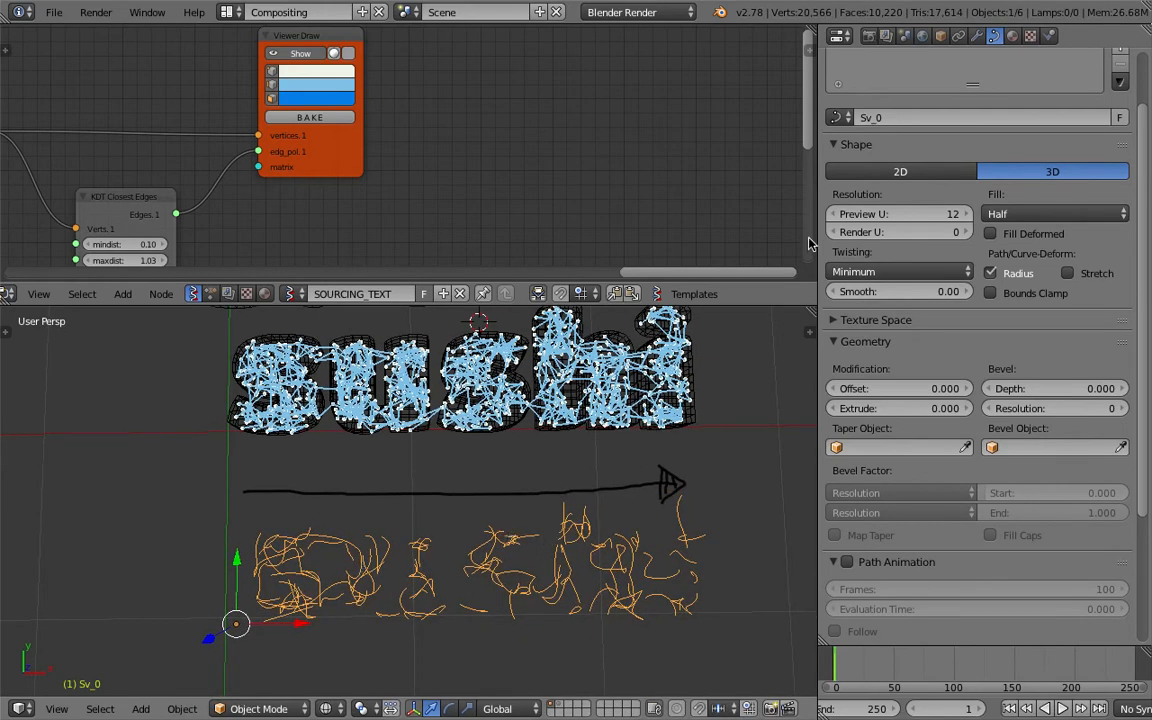
# Give the network curve Full fill, an extrude of 0.007 and a bevel depth of 0.004, and use solid shading.
pyautogui.click(1025, 214)
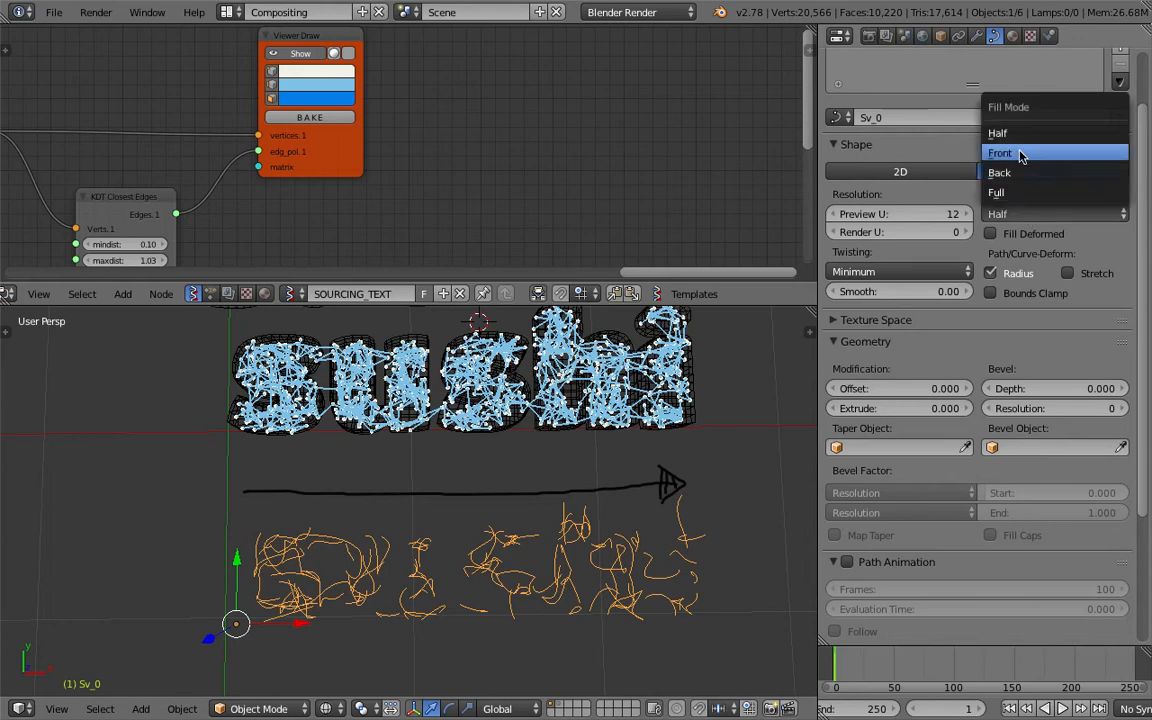
pyautogui.click(1022, 191)
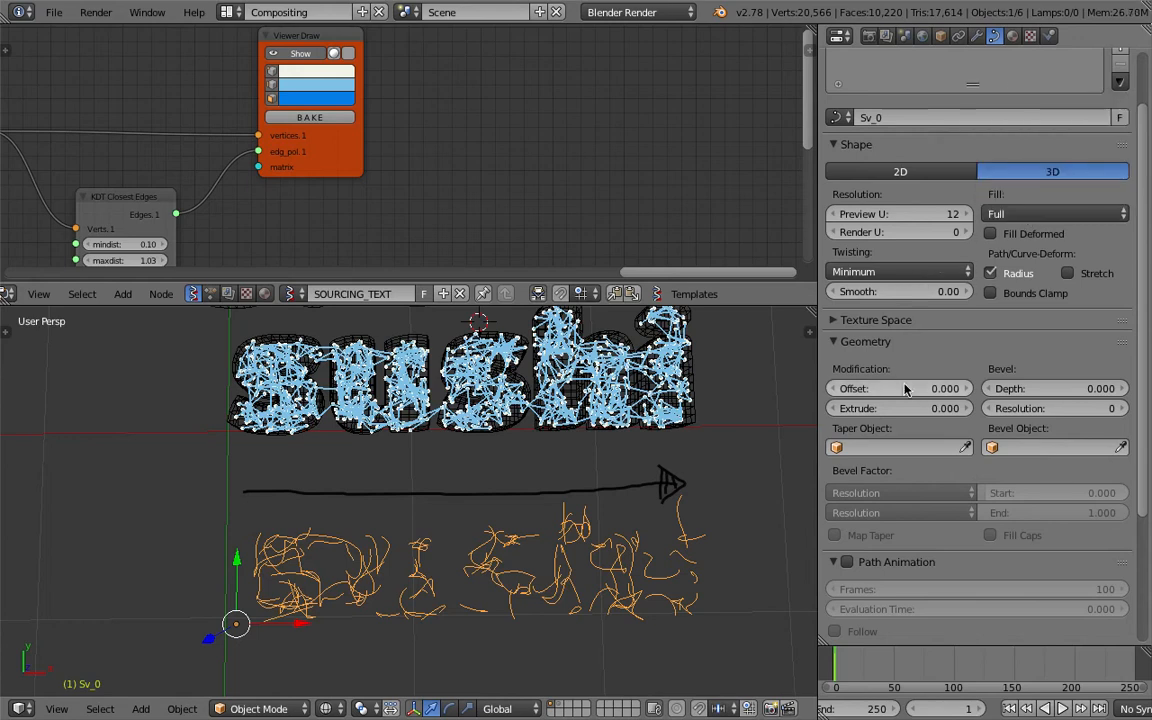
pyautogui.moveTo(925, 405); pyautogui.dragTo(932, 405)
pyautogui.moveTo(1087, 393); pyautogui.dragTo(1095, 393)
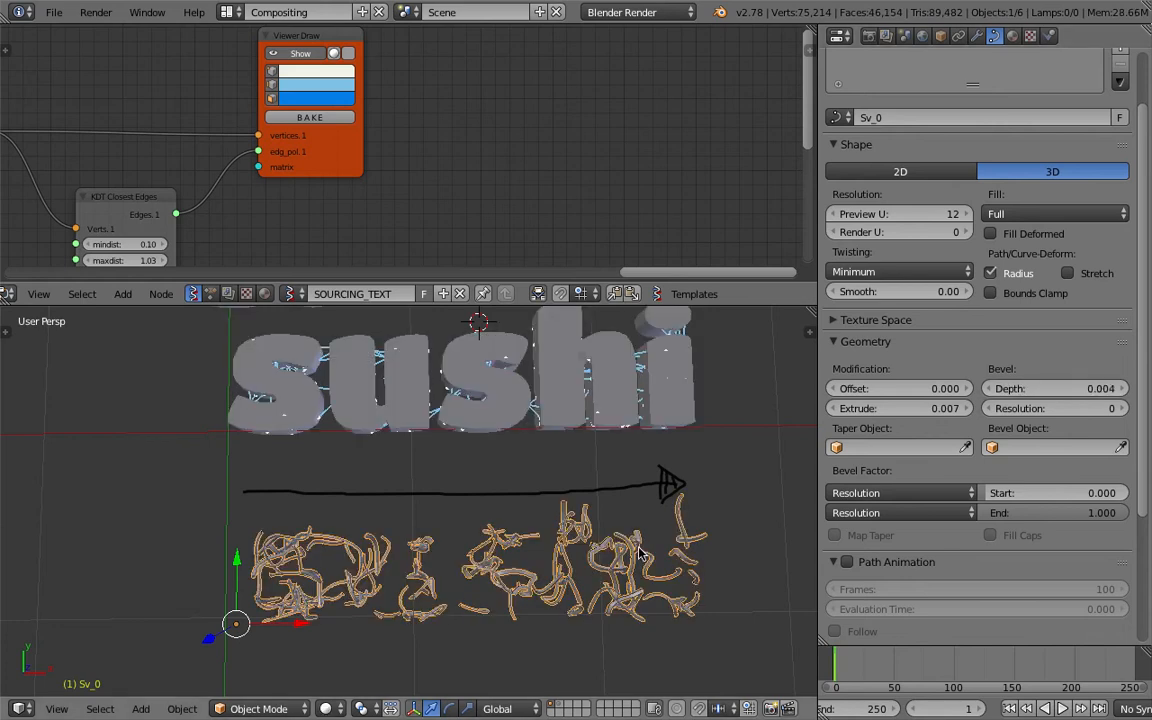
pyautogui.scroll(2, 638, 558)
pyautogui.press('z')
pyautogui.scroll(-3, 588, 548)
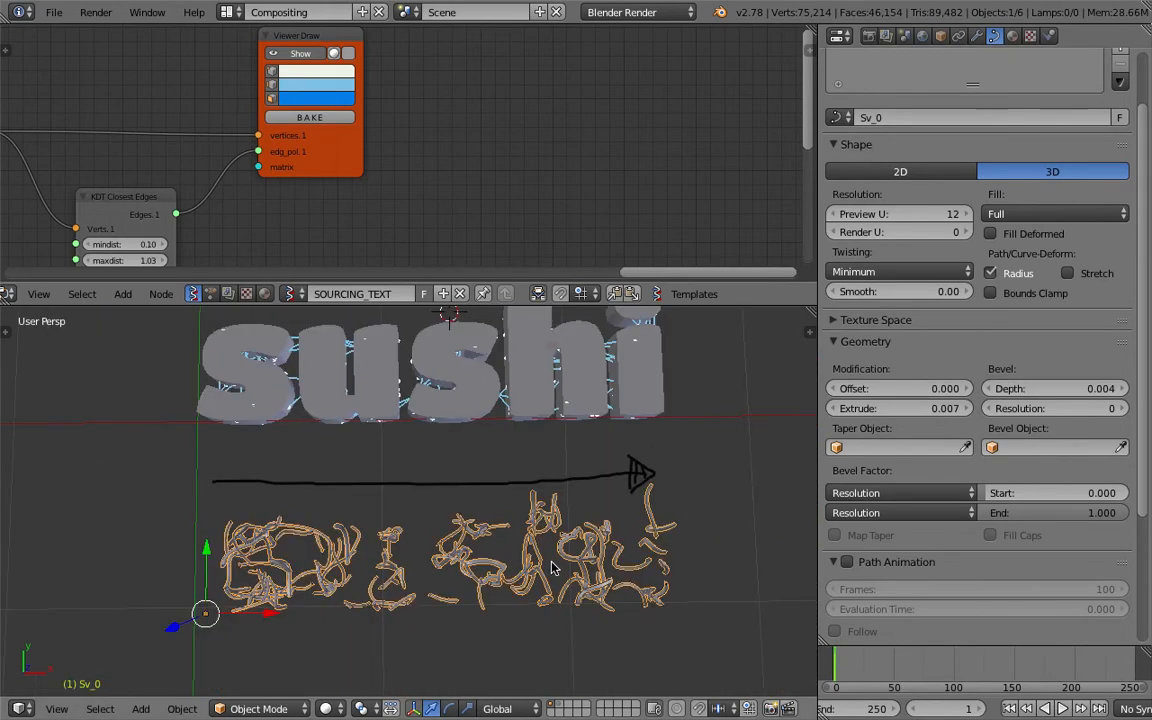
# Examine the thickened network curve up close in solid shading, toggling the selection and reselecting the curve.
pyautogui.scroll(4, 483, 533)
pyautogui.press('a')
pyautogui.press('a')
pyautogui.press('a')
pyautogui.moveTo(410, 158); pyautogui.dragTo(465, 121, button='middle')
pyautogui.moveTo(540, 578); pyautogui.dragTo(546, 547, button='middle')
pyautogui.scroll(3, 546, 547)
pyautogui.rightClick(561, 561)
pyautogui.scroll(1, 561, 561)
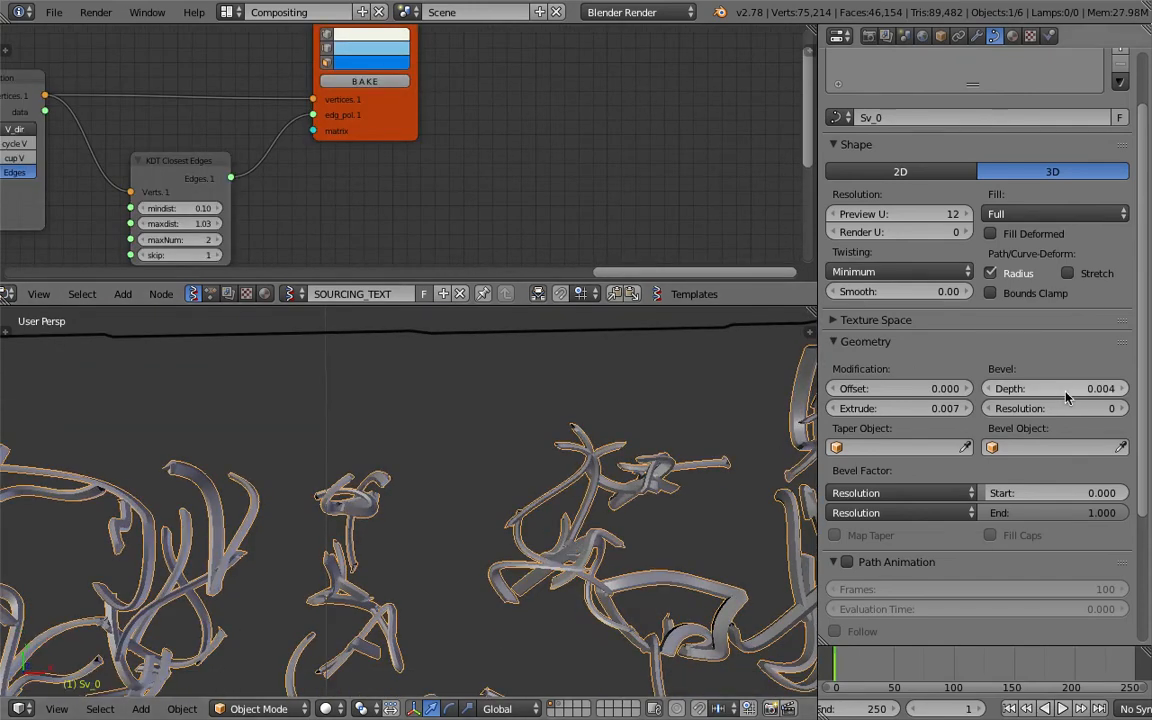
# Copy the bevel depth of 0.004 into the network curve's Extrude value and reselect the curve.
pyautogui.hotkey('ctrl', 'c')
pyautogui.hotkey('ctrl', 'v')
pyautogui.scroll(-4, 645, 447)
pyautogui.press('a')
pyautogui.scroll(-3, 504, 407)
pyautogui.rightClick(536, 600)
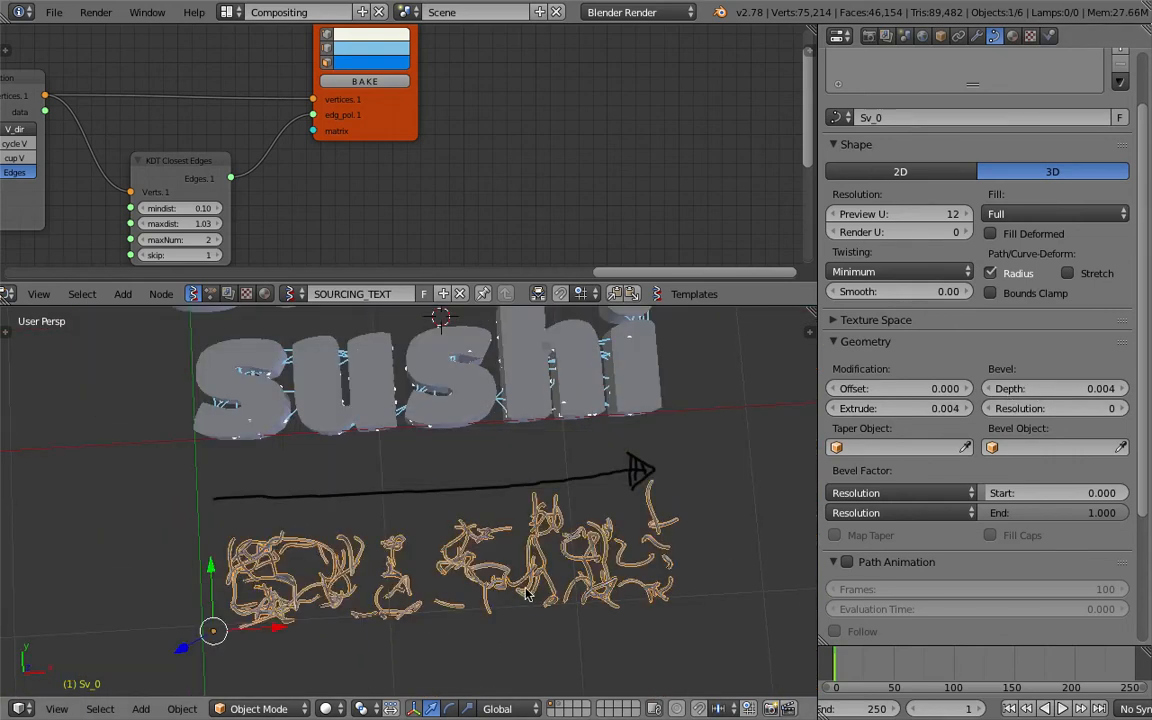
# Switch the render engine to Cycles Render and give the network curve a new material with a Glossy BSDF surface.
pyautogui.click(640, 12)
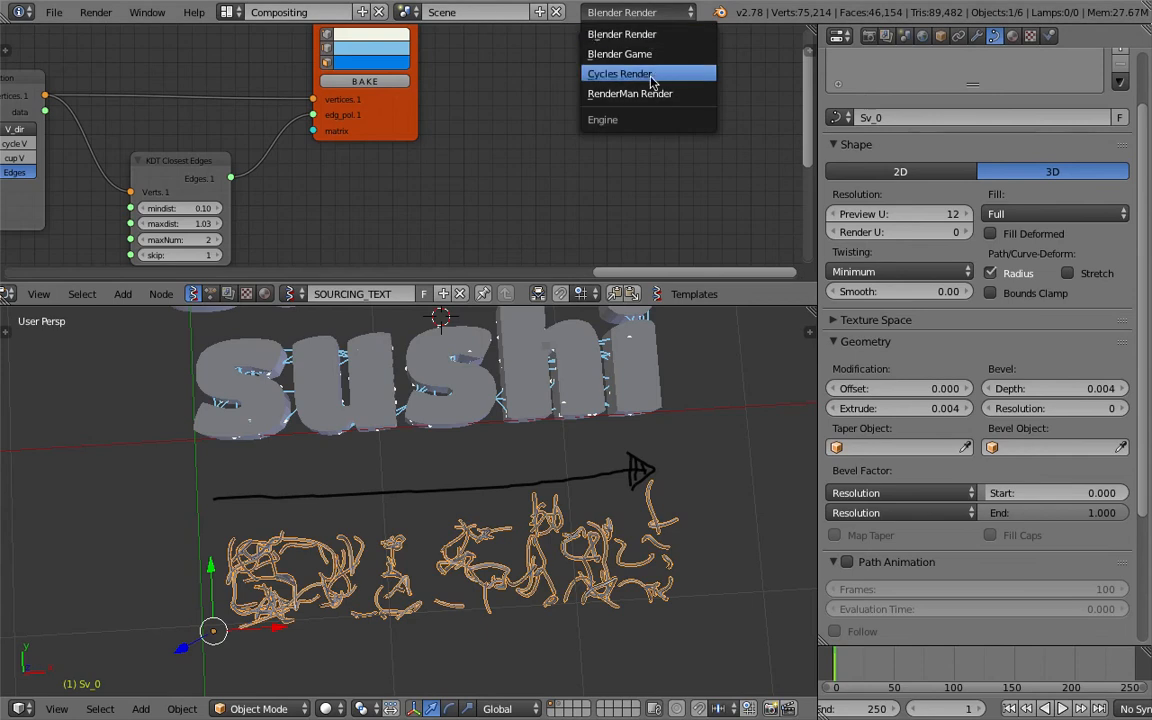
pyautogui.click(652, 75)
pyautogui.click(1011, 36)
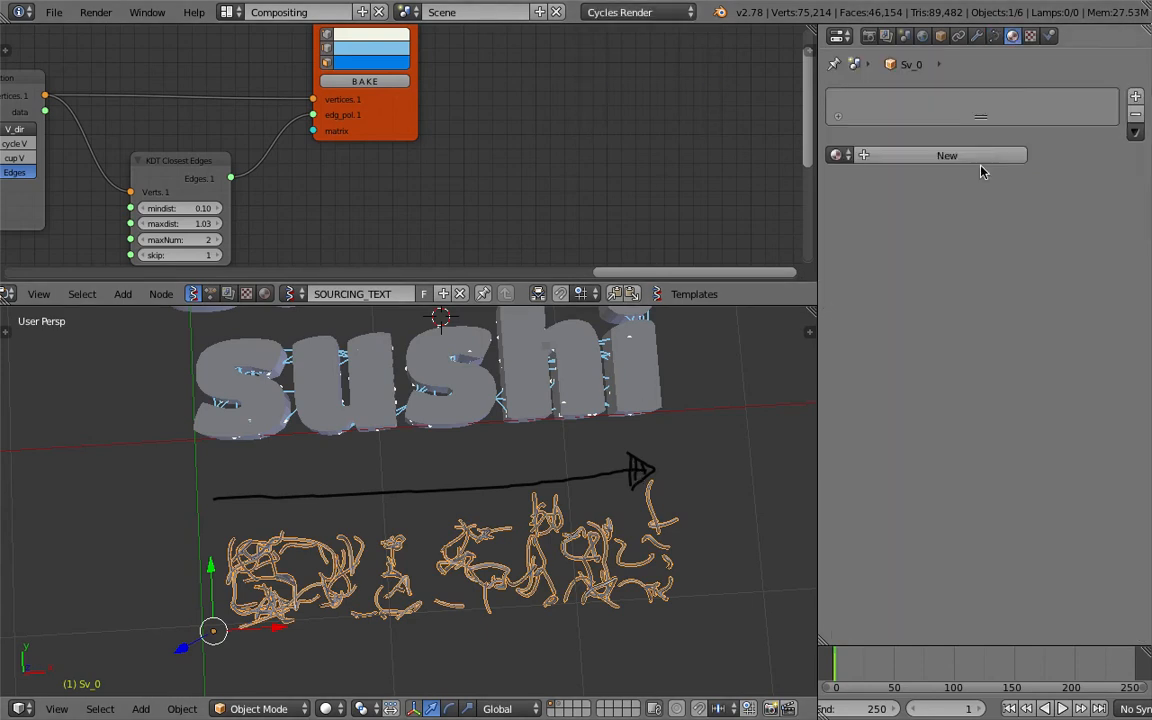
pyautogui.click(978, 154)
pyautogui.click(1000, 254)
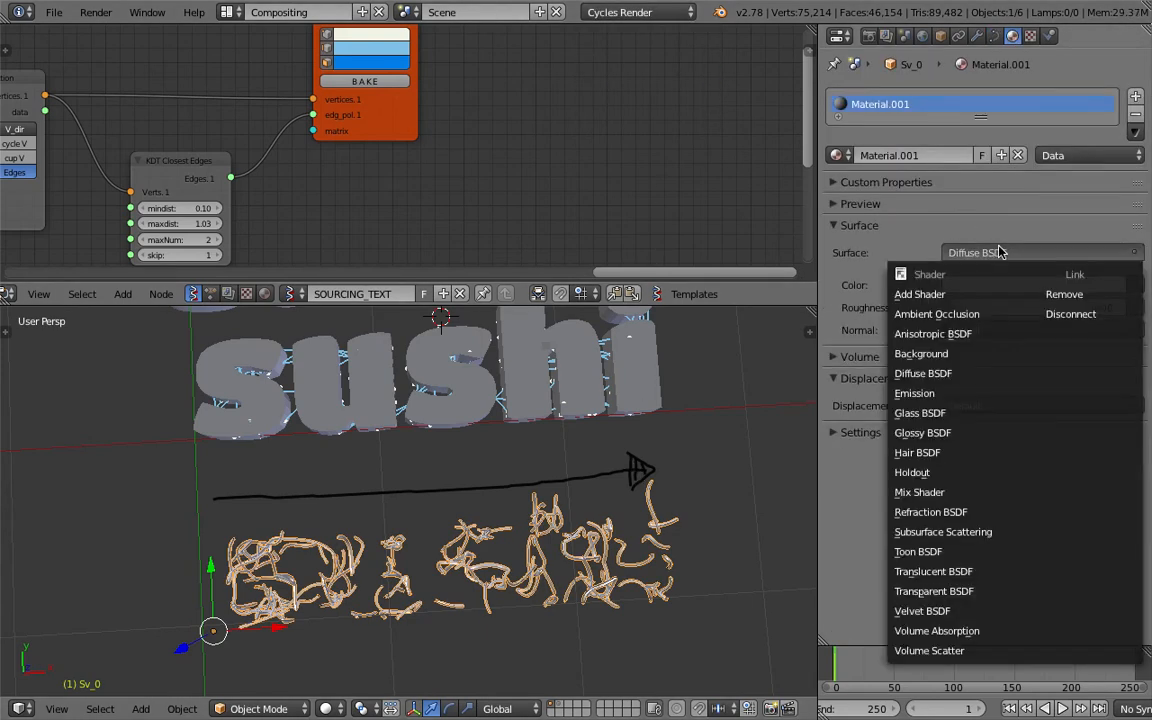
pyautogui.click(1000, 432)
# Brighten the Glossy BSDF color of the curve's material and tint it slightly blue.
pyautogui.click(1005, 308)
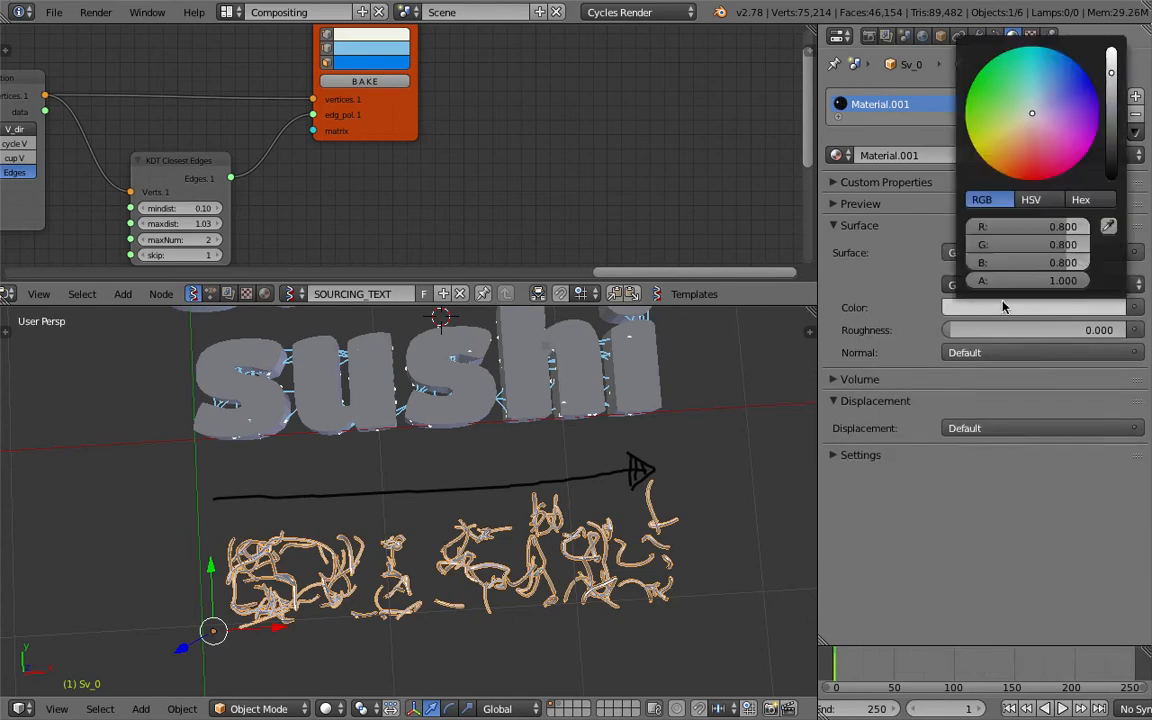
pyautogui.moveTo(1112, 75); pyautogui.dragTo(1112, 55)
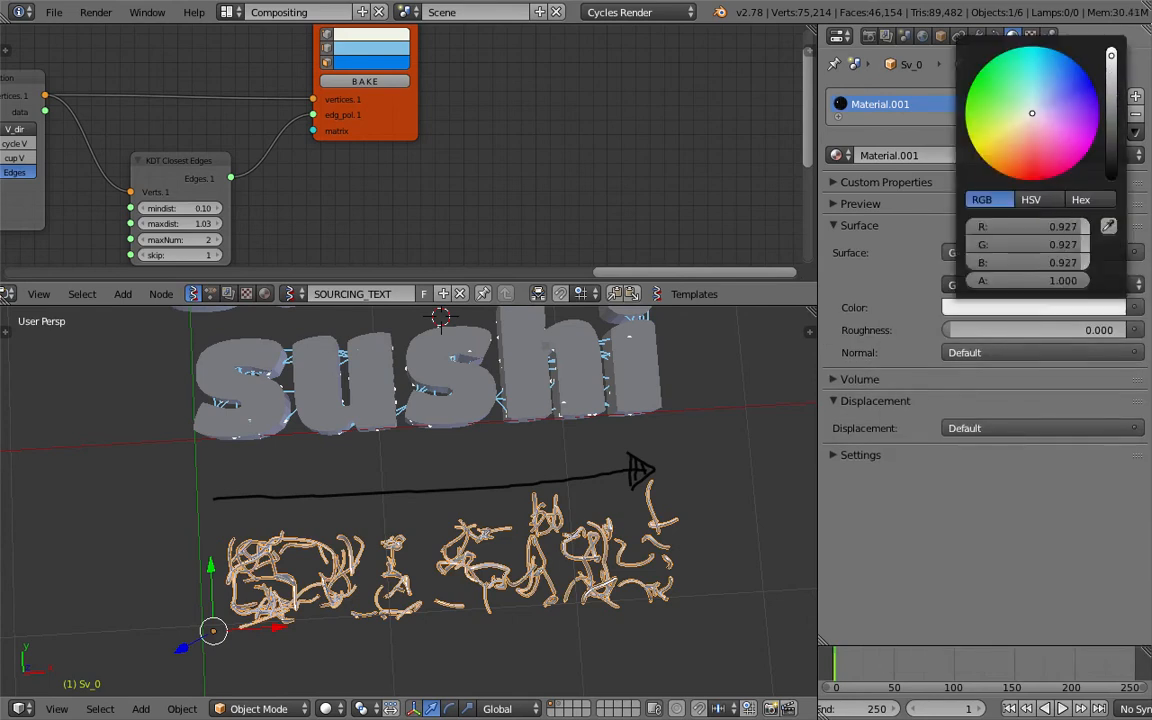
pyautogui.click(1039, 102)
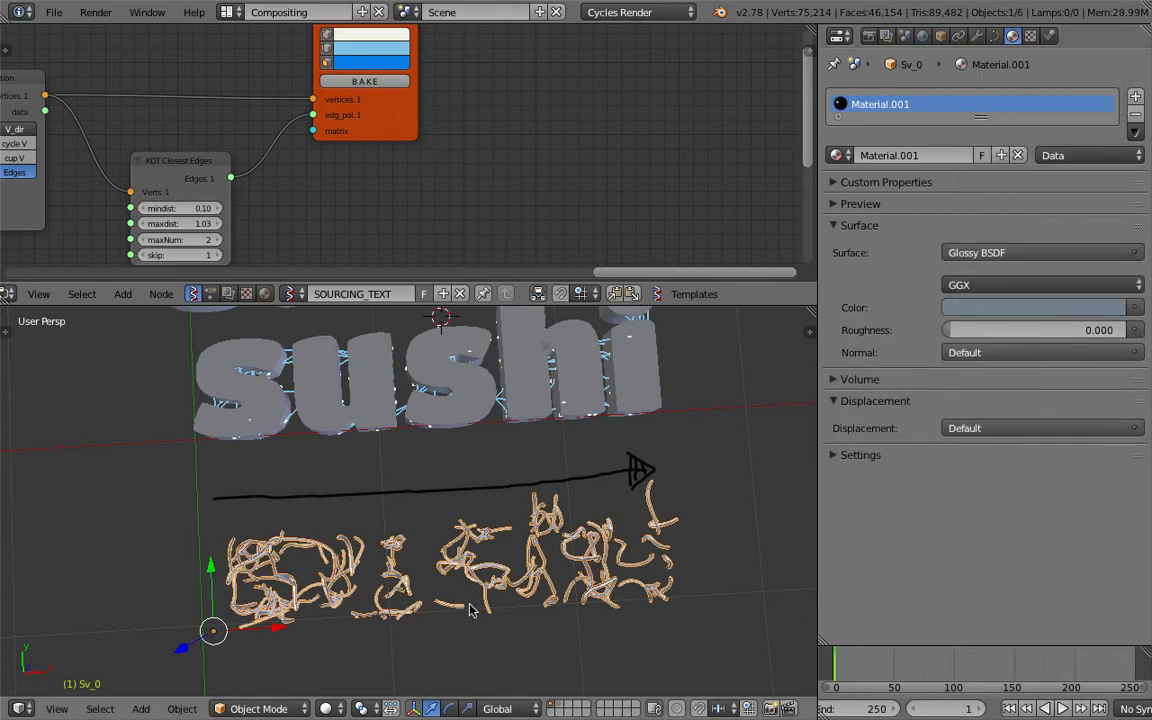
# Select the solid sushi text, split an Outliner area off the Properties editor and toggle the visibility of Alpha_0.
pyautogui.rightClick(478, 399)
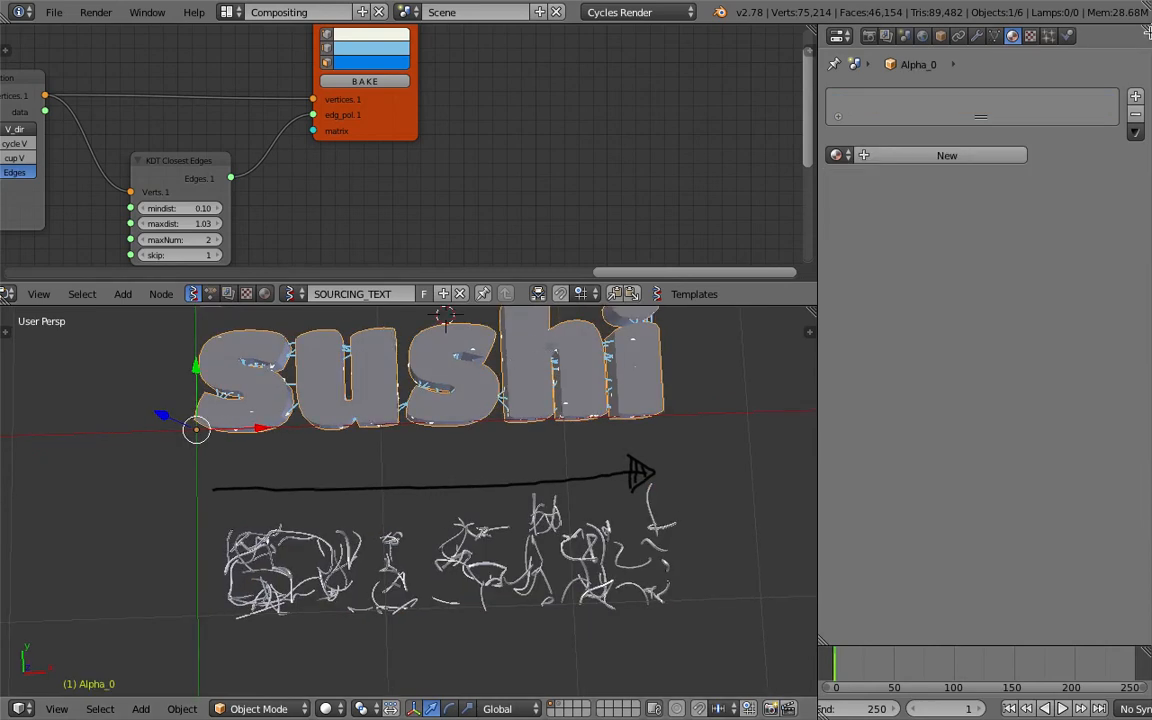
pyautogui.moveTo(1146, 28); pyautogui.dragTo(1133, 180)
pyautogui.click(840, 36)
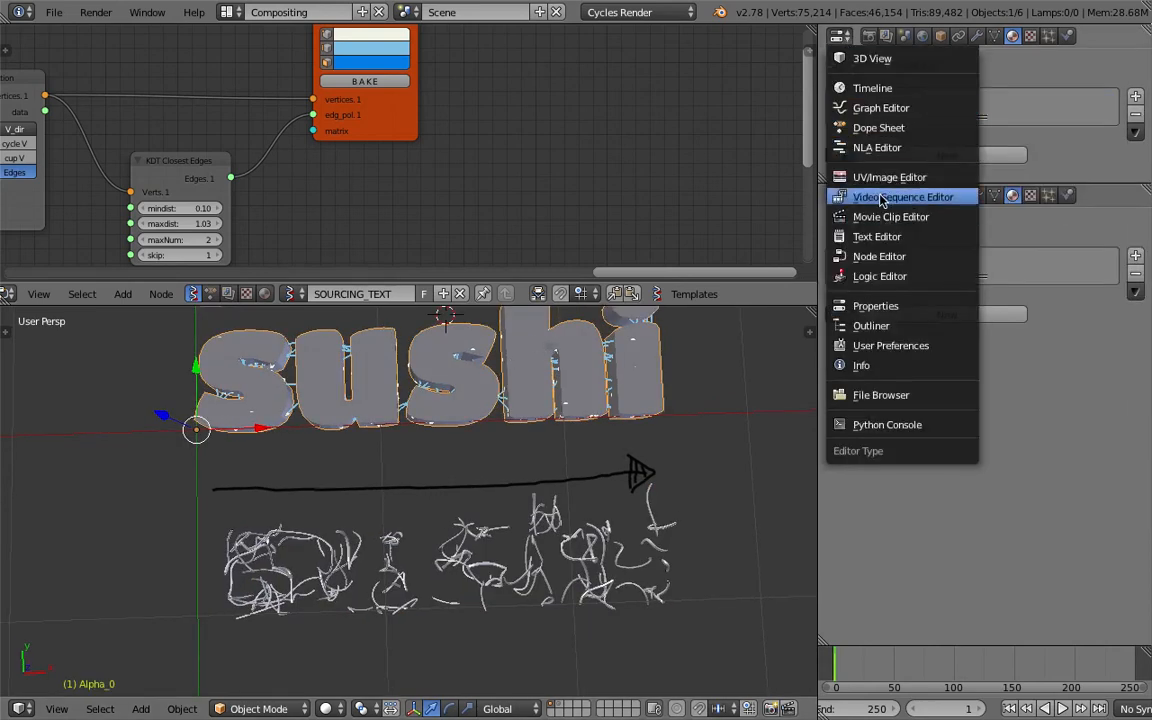
pyautogui.click(871, 325)
pyautogui.click(1094, 107)
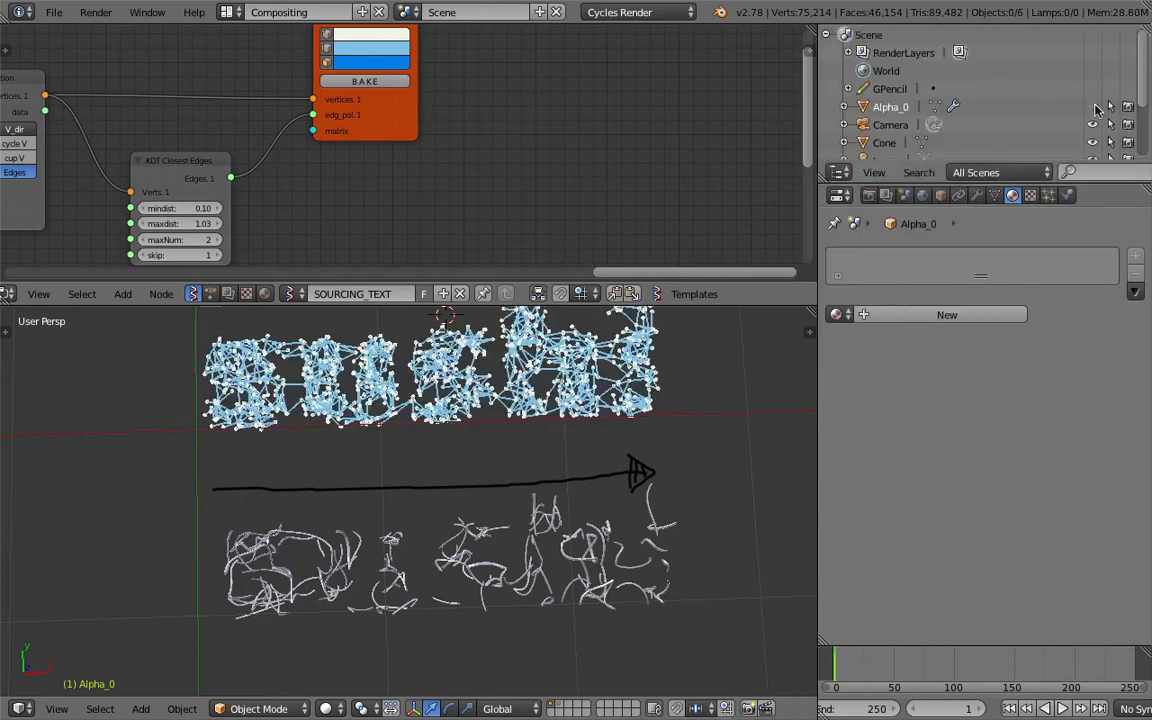
# Enable the Wire display option for Alpha_0, set its maximum draw type to Wire and save the file.
pyautogui.click(940, 195)
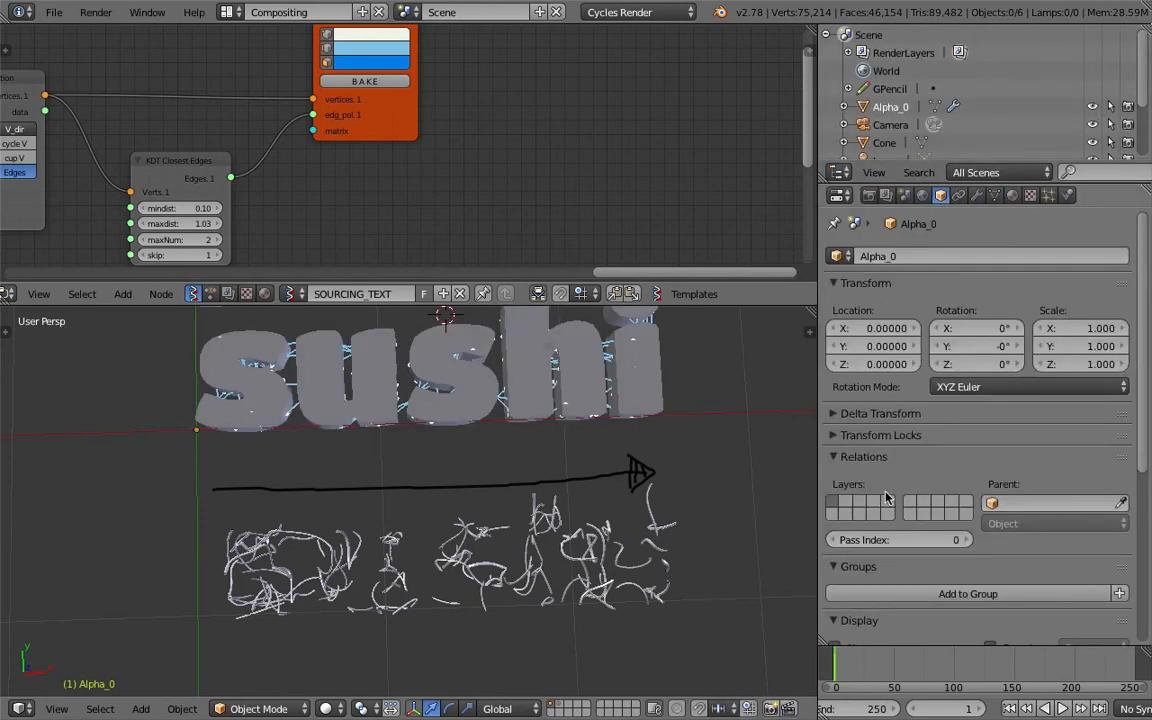
pyautogui.scroll(-5, 870, 500)
pyautogui.click(872, 528)
pyautogui.click(858, 507)
pyautogui.click(900, 569)
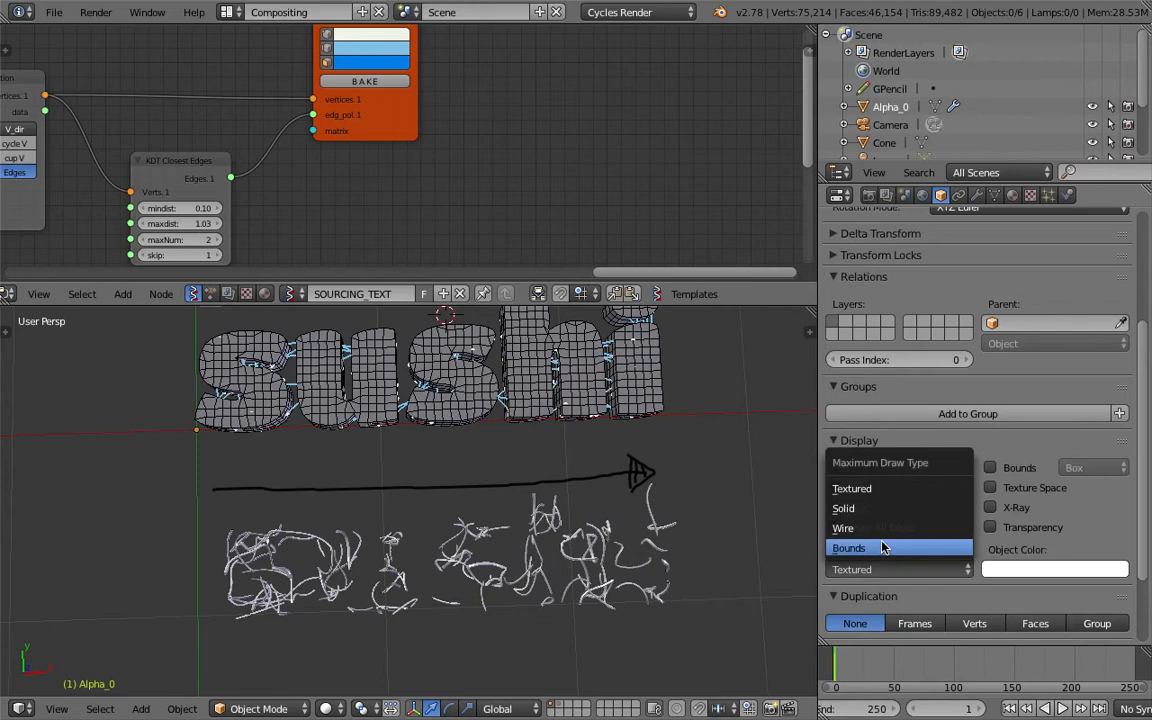
pyautogui.click(862, 524)
pyautogui.hotkey('ctrl', 's')
# Select the network curve and clear its location so it sits inside the wireframe sushi text.
pyautogui.rightClick(568, 527)
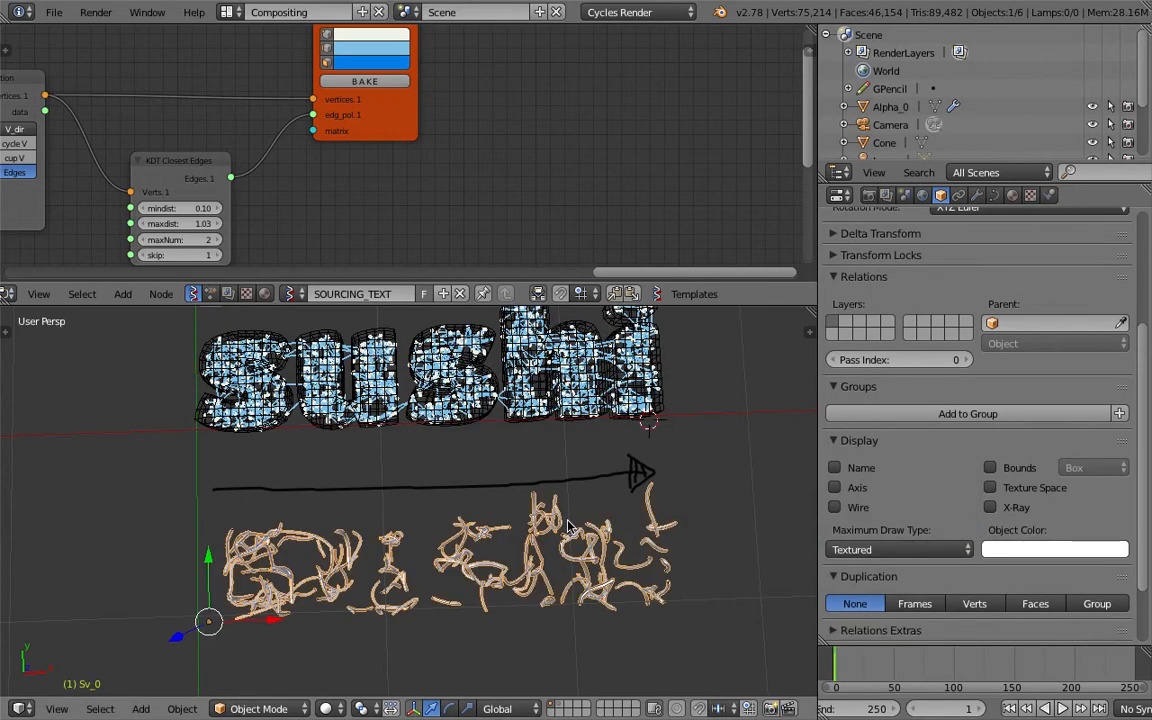
pyautogui.hotkey('alt', 'g')
pyautogui.keyDown('shift'); pyautogui.moveTo(456, 388); pyautogui.dragTo(468, 522, button='middle'); pyautogui.keyUp('shift')
pyautogui.scroll(3, 450, 422)
# Turn off the edge display in the Viewer Draw node, keeping the vertices shown.
pyautogui.moveTo(357, 83); pyautogui.dragTo(425, 123, button='middle')
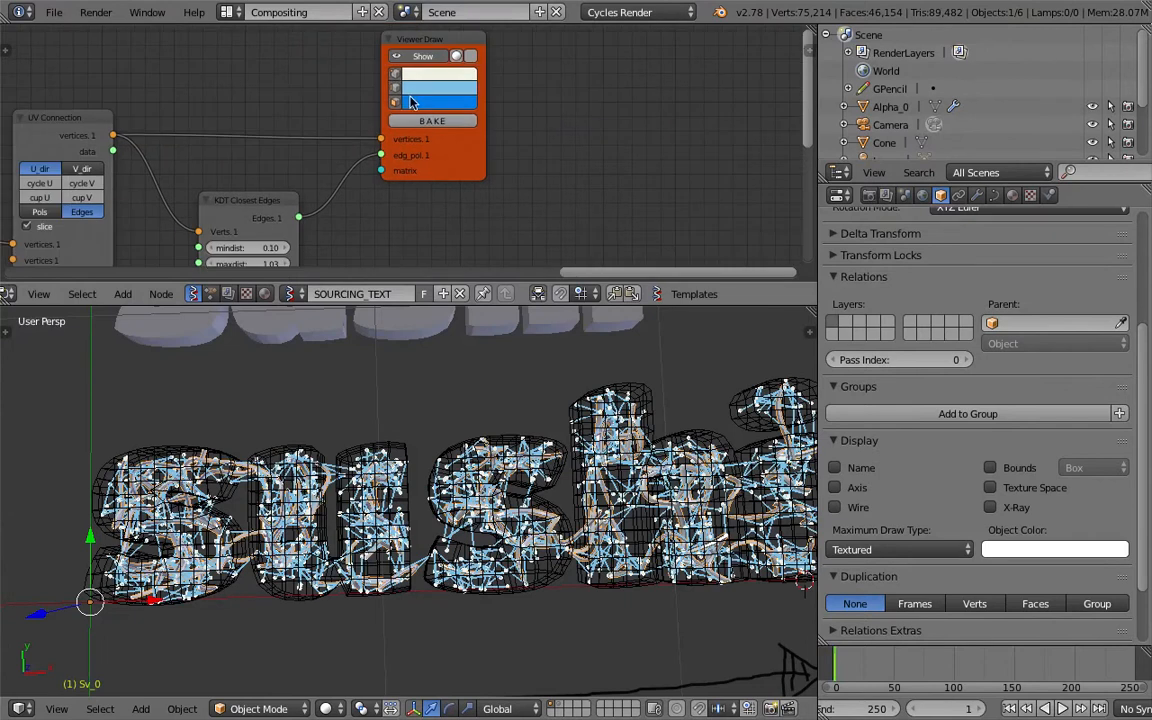
pyautogui.click(394, 87)
pyautogui.scroll(-1, 275, 137)
pyautogui.scroll(-3, 477, 477)
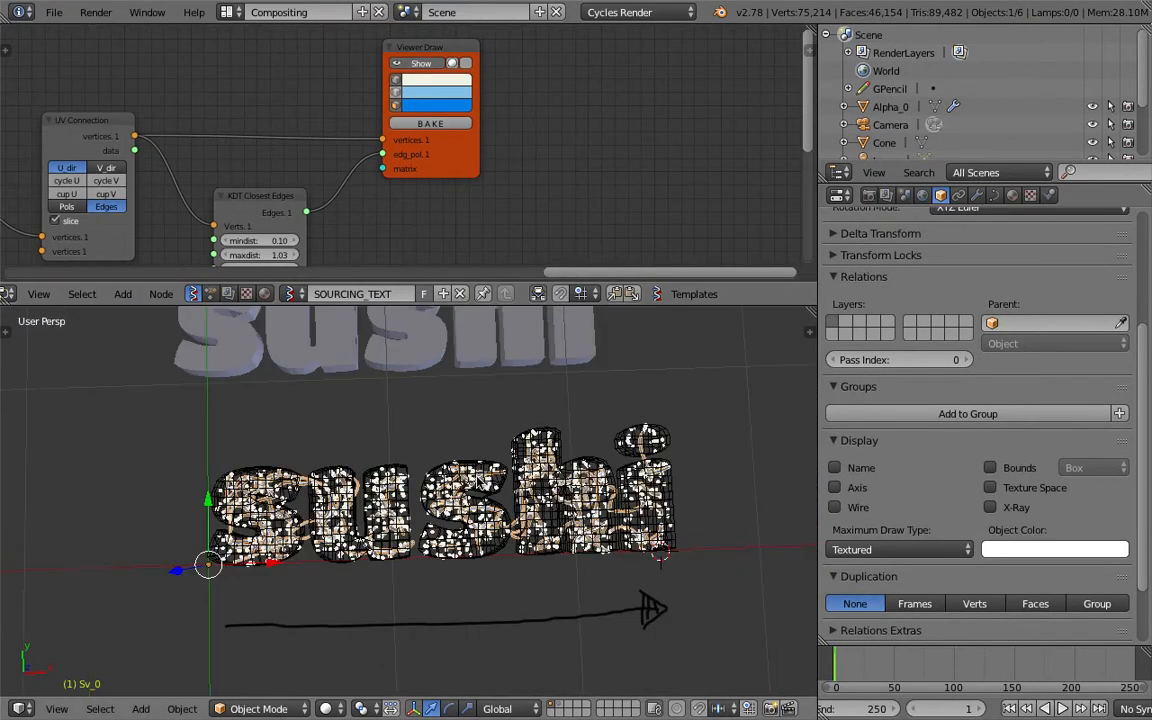
pyautogui.scroll(3, 455, 415)
pyautogui.moveTo(417, 206); pyautogui.dragTo(510, 98, button='middle')
pyautogui.click(387, 89)
# Make the node editor area slightly taller, frame the network nodes and save the file.
pyautogui.scroll(-1, 430, 136)
pyautogui.moveTo(430, 136); pyautogui.dragTo(328, 135, button='middle')
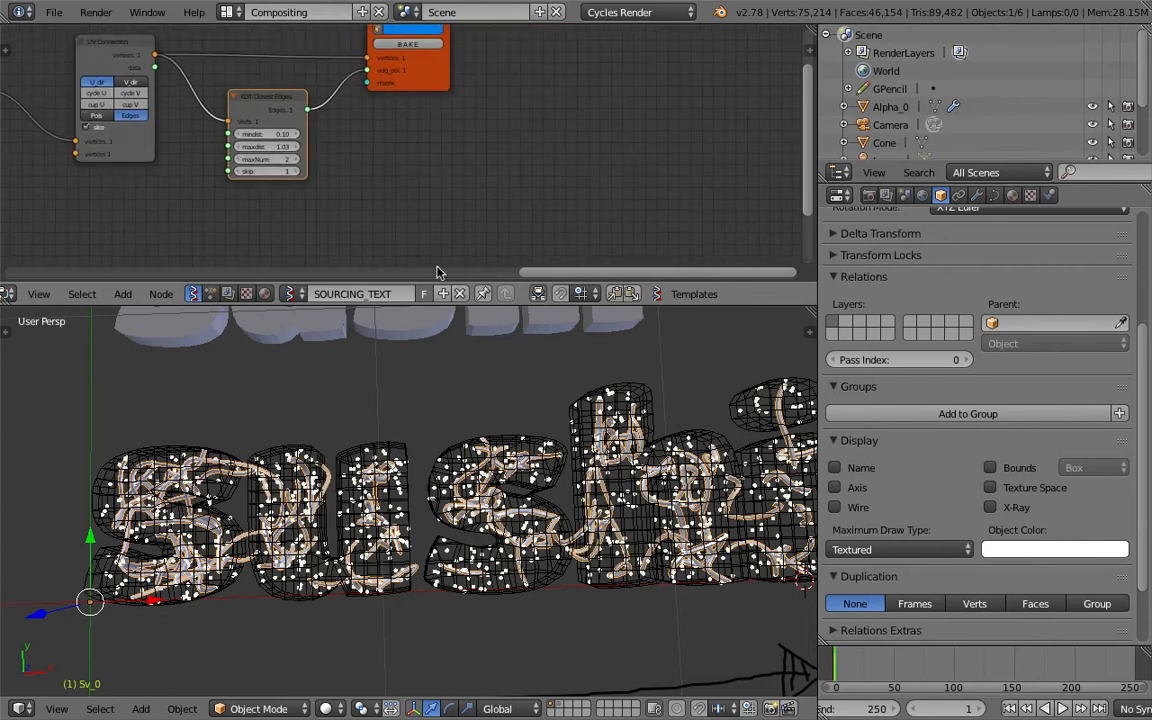
pyautogui.moveTo(433, 305); pyautogui.dragTo(433, 317)
pyautogui.scroll(-1, 457, 190)
pyautogui.moveTo(457, 190); pyautogui.dragTo(425, 204, button='middle')
pyautogui.moveTo(500, 487); pyautogui.dragTo(509, 453, button='middle')
pyautogui.hotkey('ctrl', 's')
pyautogui.click(509, 450)
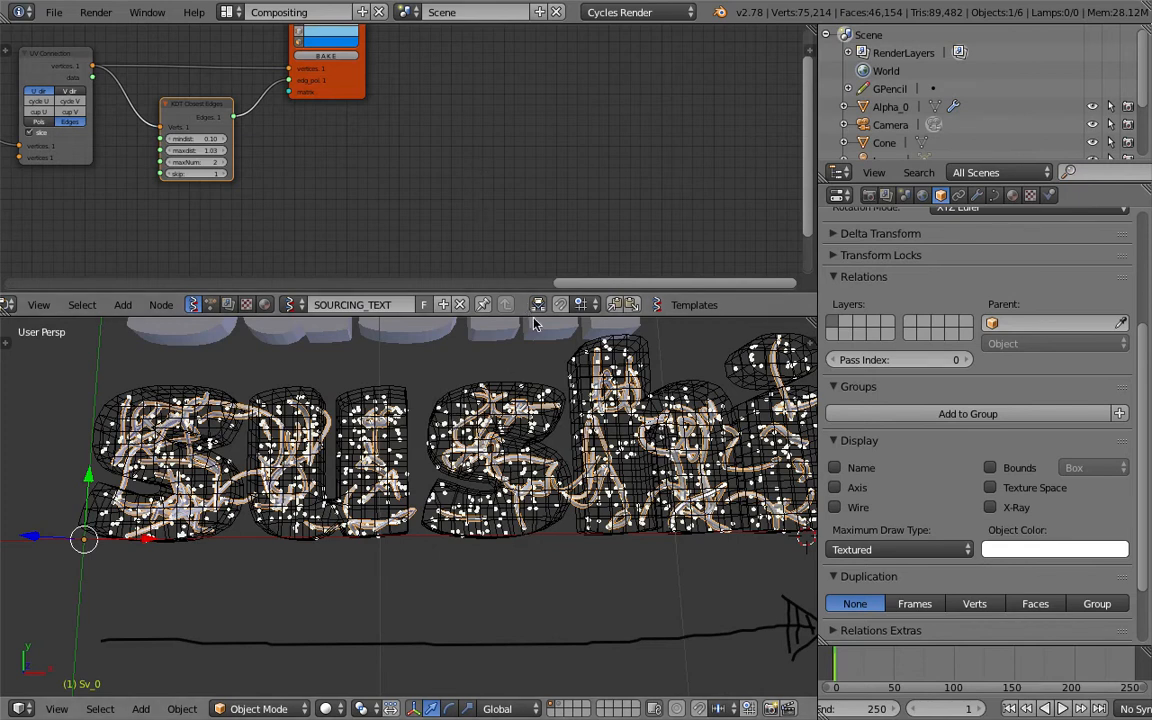
pyautogui.moveTo(533, 317)
pyautogui.mouseDown()
pyautogui.moveTo(533, 334)
pyautogui.moveTo(533, 320)
pyautogui.mouseUp()
pyautogui.moveTo(486, 207); pyautogui.dragTo(496, 195, button='middle')
pyautogui.hotkey('ctrl', 's')
pyautogui.click(496, 195)
pyautogui.moveTo(434, 142); pyautogui.dragTo(445, 181, button='middle')
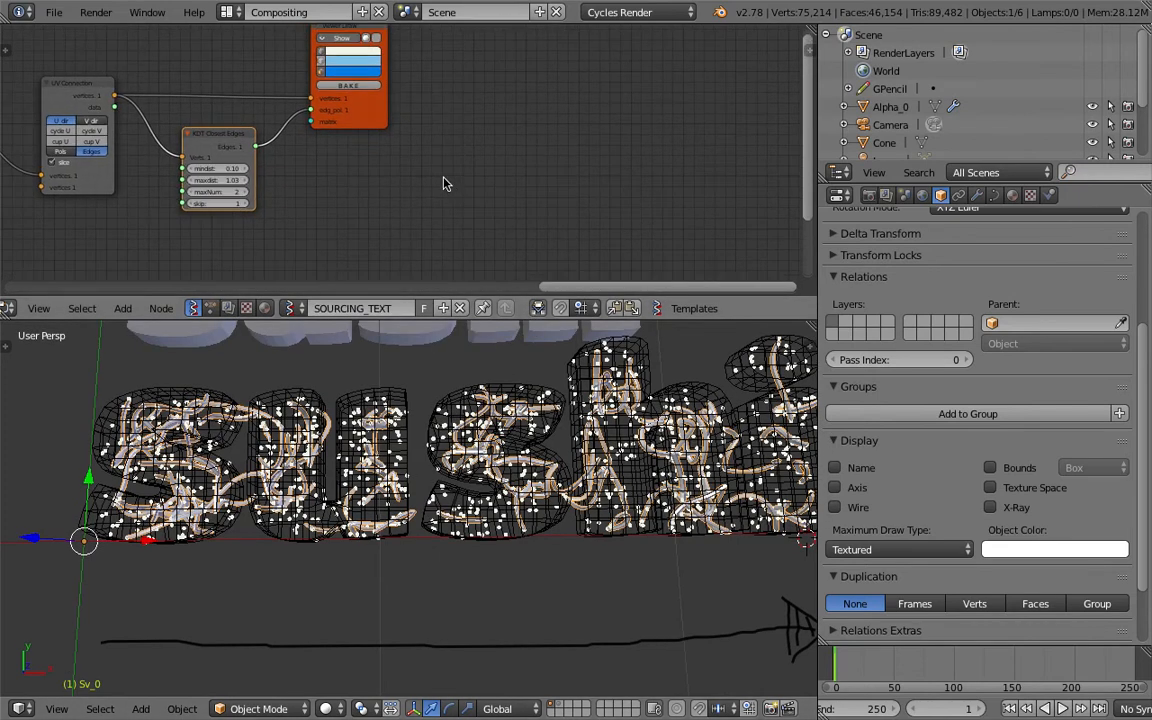
# Try to add a Viewer BMeshMK2 node beside the Viewer Draw node.
pyautogui.hotkey('shift', 'a')
pyautogui.click(446, 169)
pyautogui.write('bme')
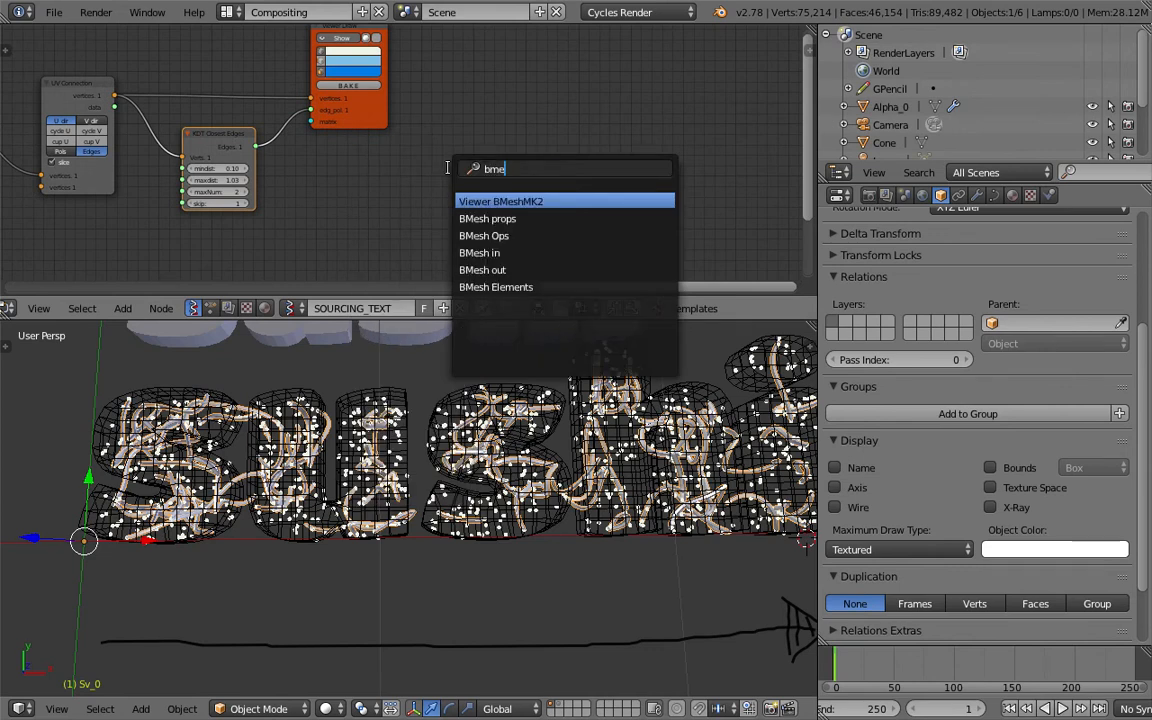
pyautogui.press('Return')
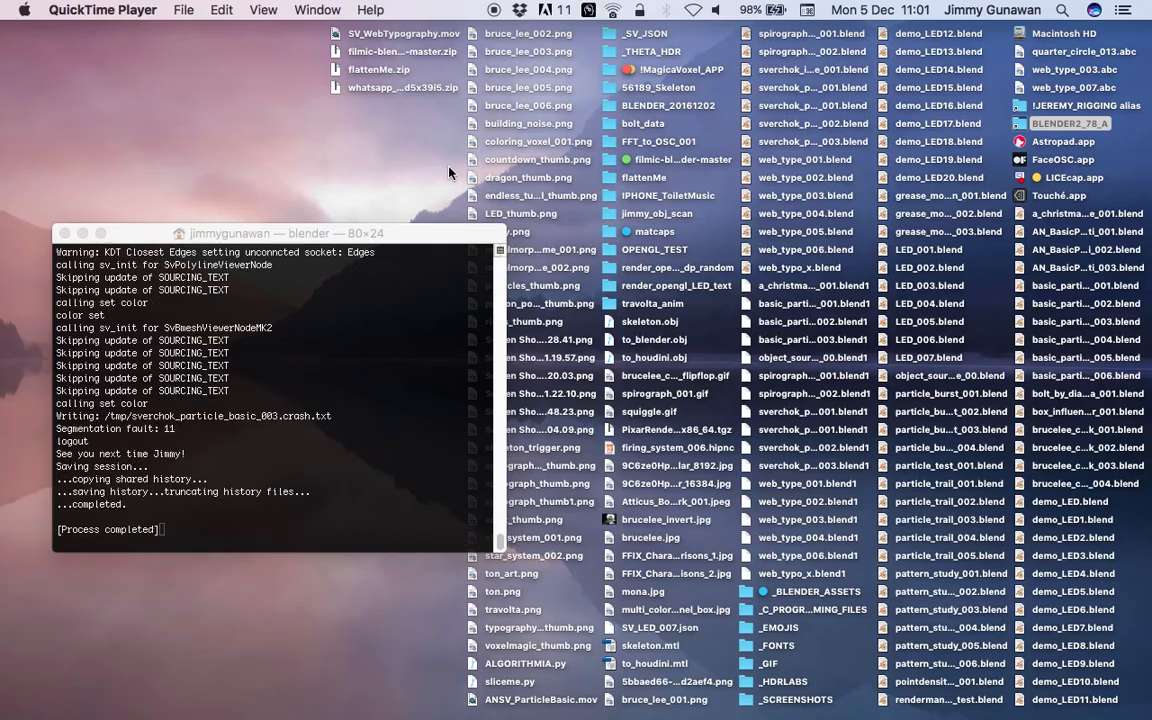
# Close the terminal window and relaunch blender.app from the BLENDER2_78_A folder on the desktop.
pyautogui.click(64, 233)
pyautogui.click(1075, 128)
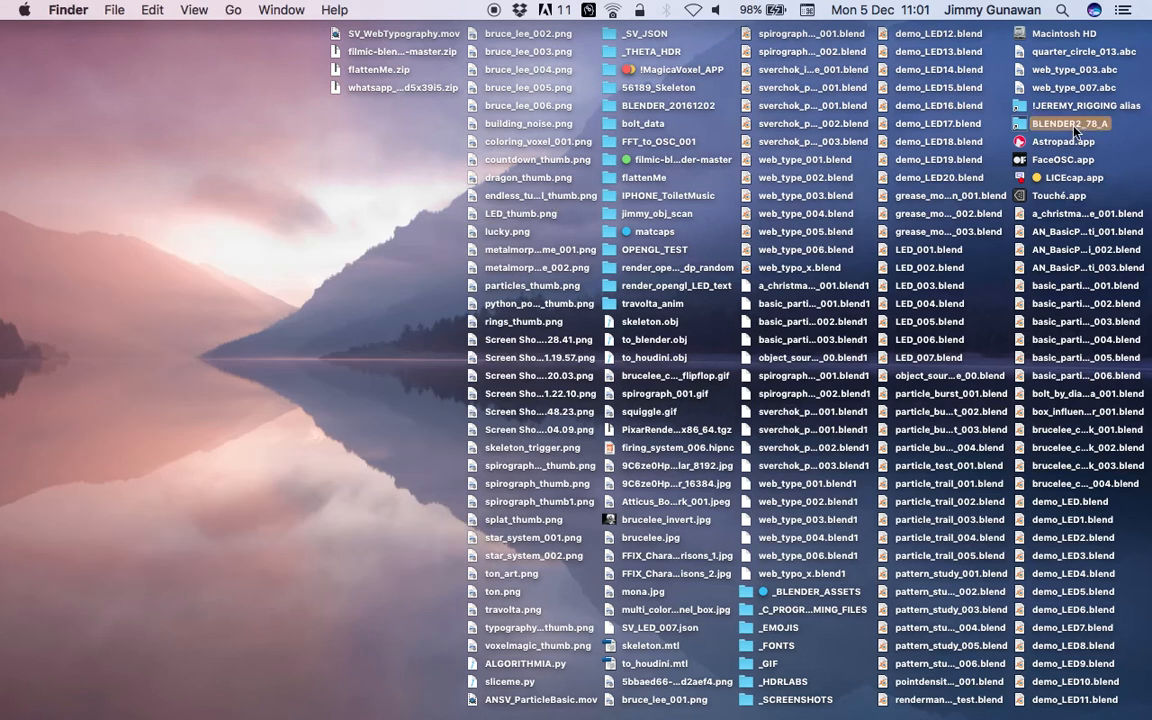
pyautogui.doubleClick(1075, 125)
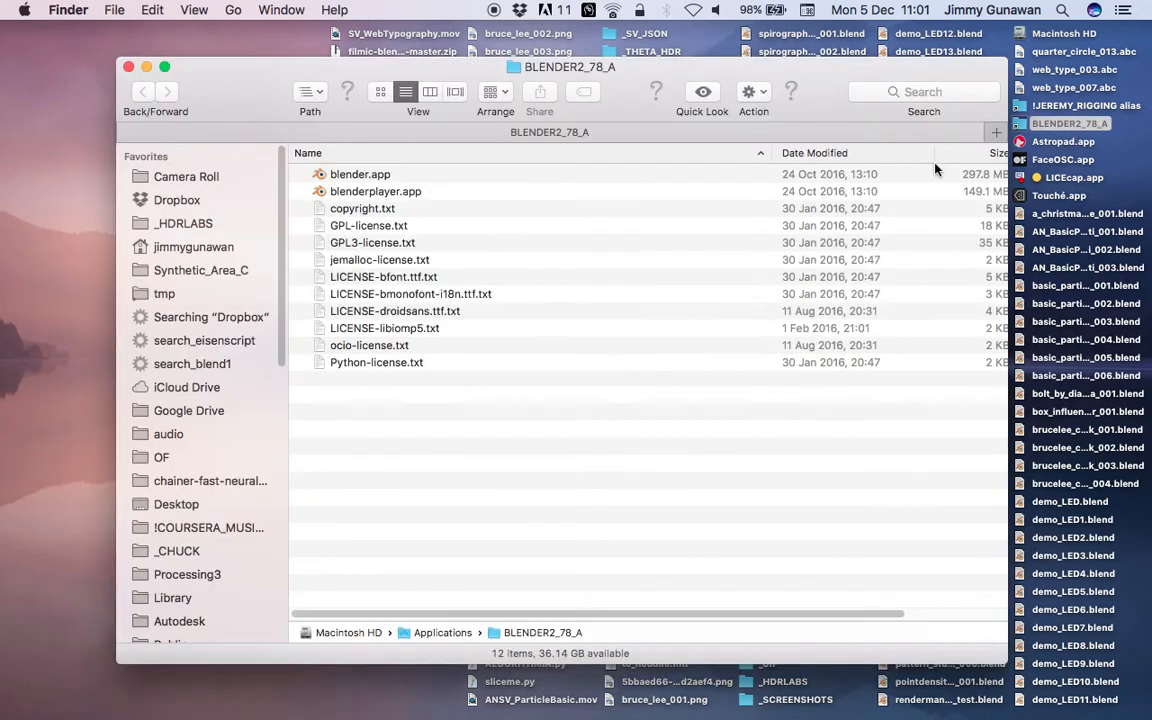
pyautogui.rightClick(360, 176)
pyautogui.click(382, 180)
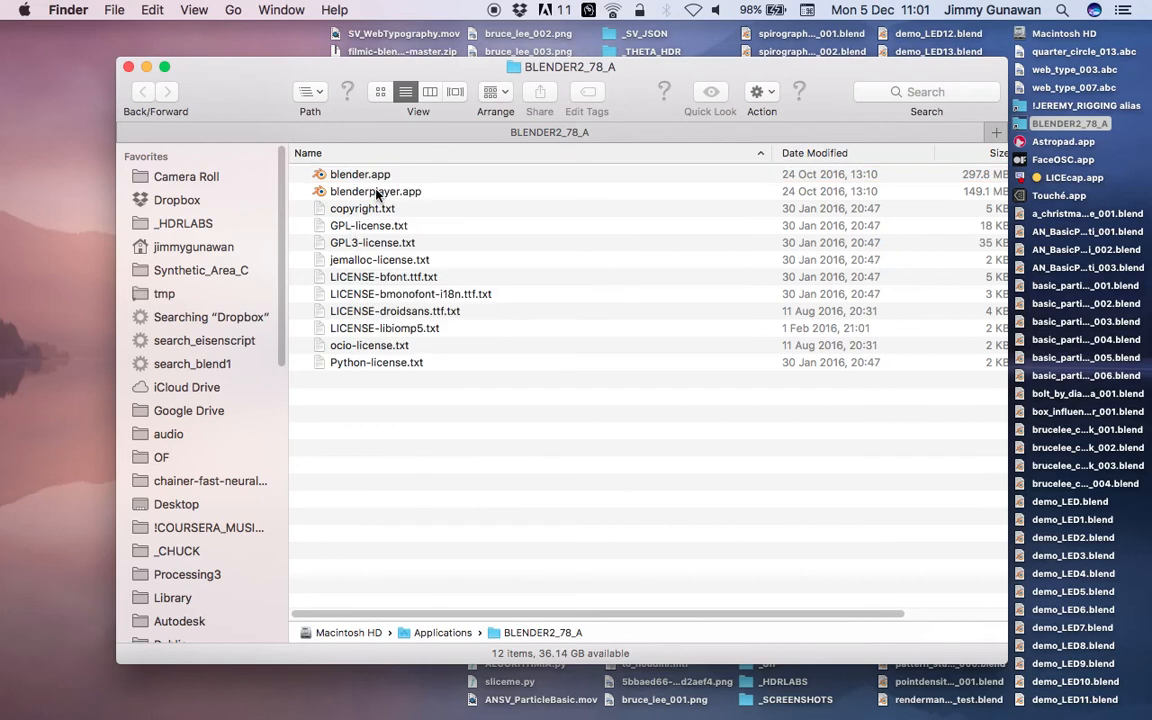
# Dismiss the crash report and launch the blender executable from blender.app's Contents/MacOS folder, closing the Finder window.
pyautogui.click(814, 693)
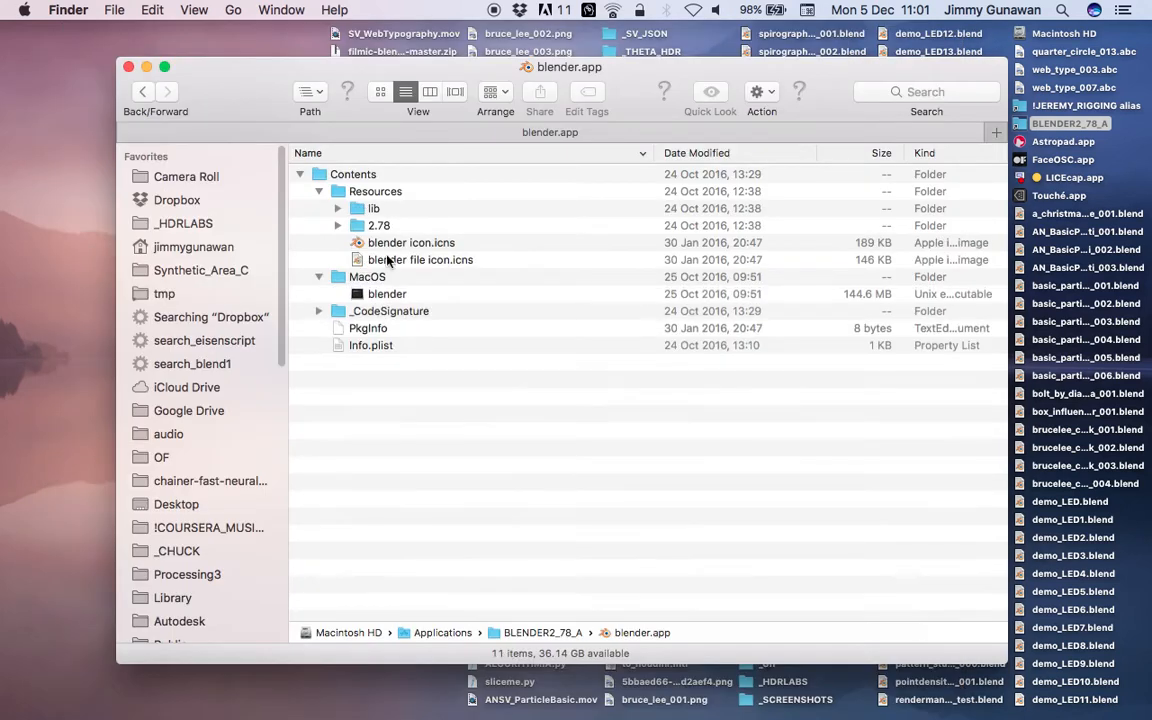
pyautogui.click(379, 294)
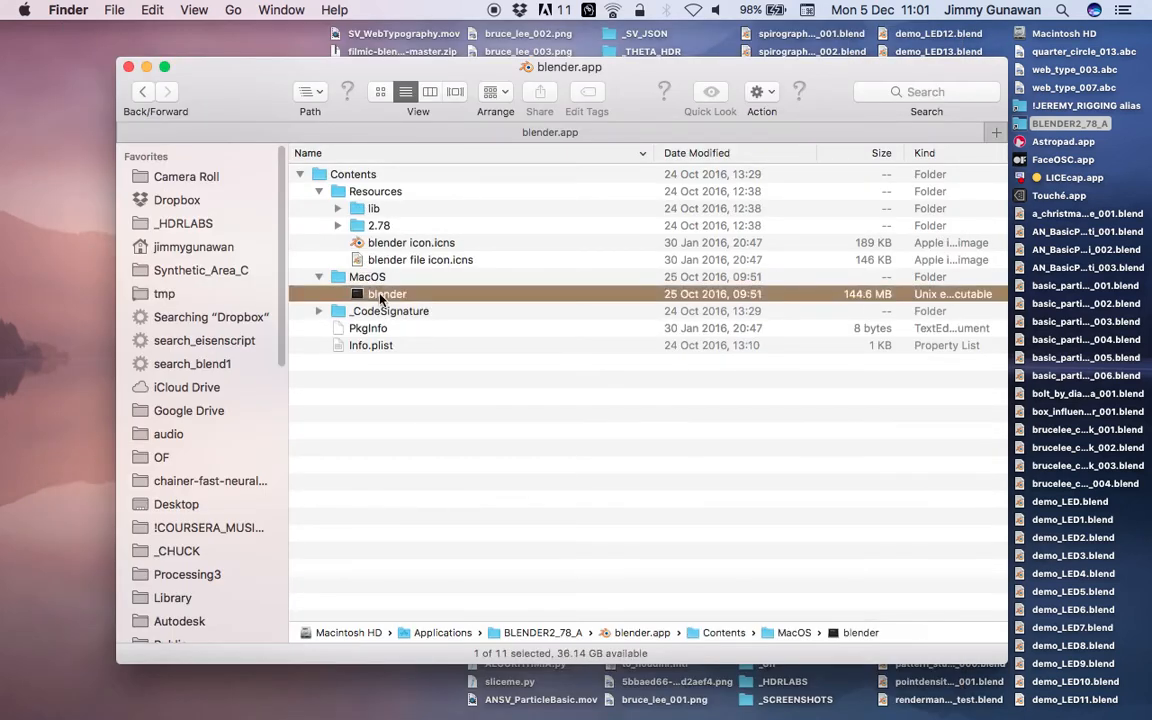
pyautogui.doubleClick(380, 295)
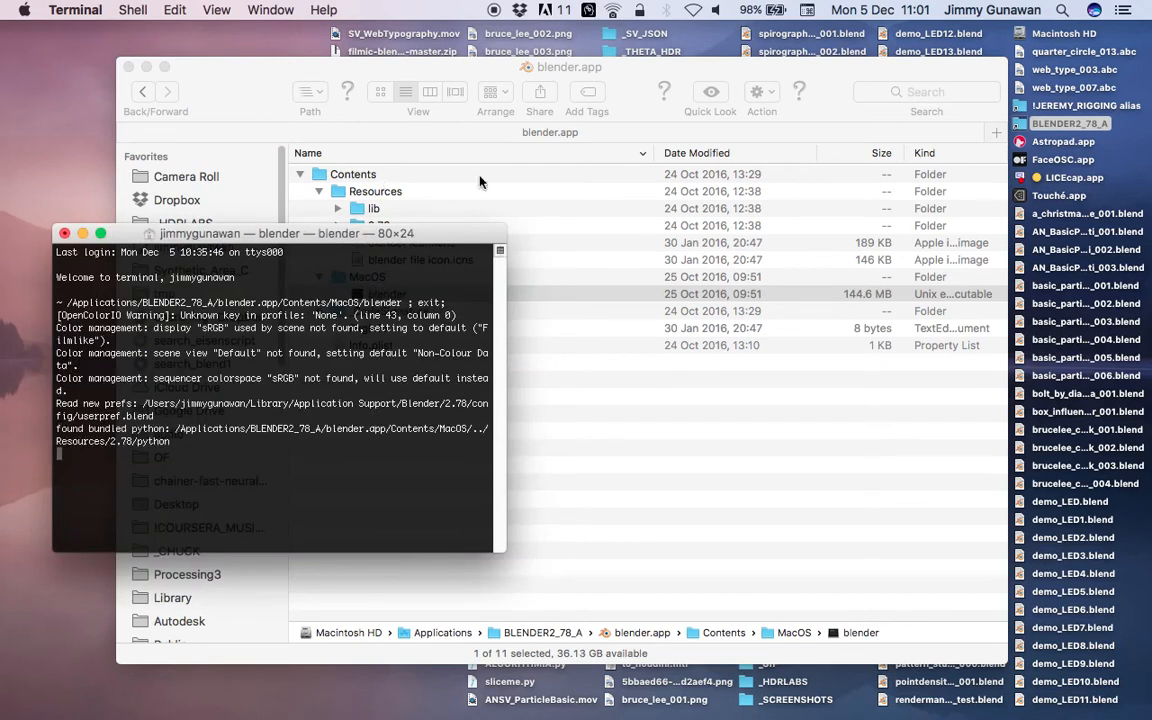
pyautogui.click(127, 68)
pyautogui.moveTo(366, 237); pyautogui.dragTo(358, 206)
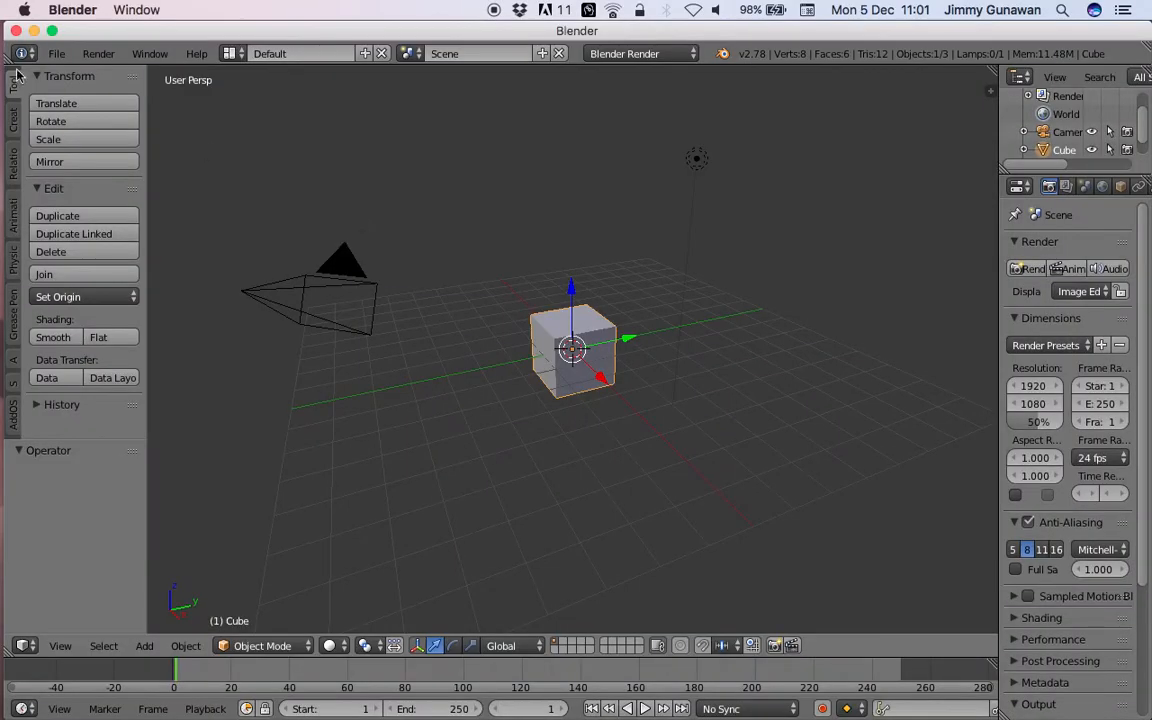
# Maximize the Blender window and reopen the recent file containing the sushi text network.
pyautogui.click(52, 31)
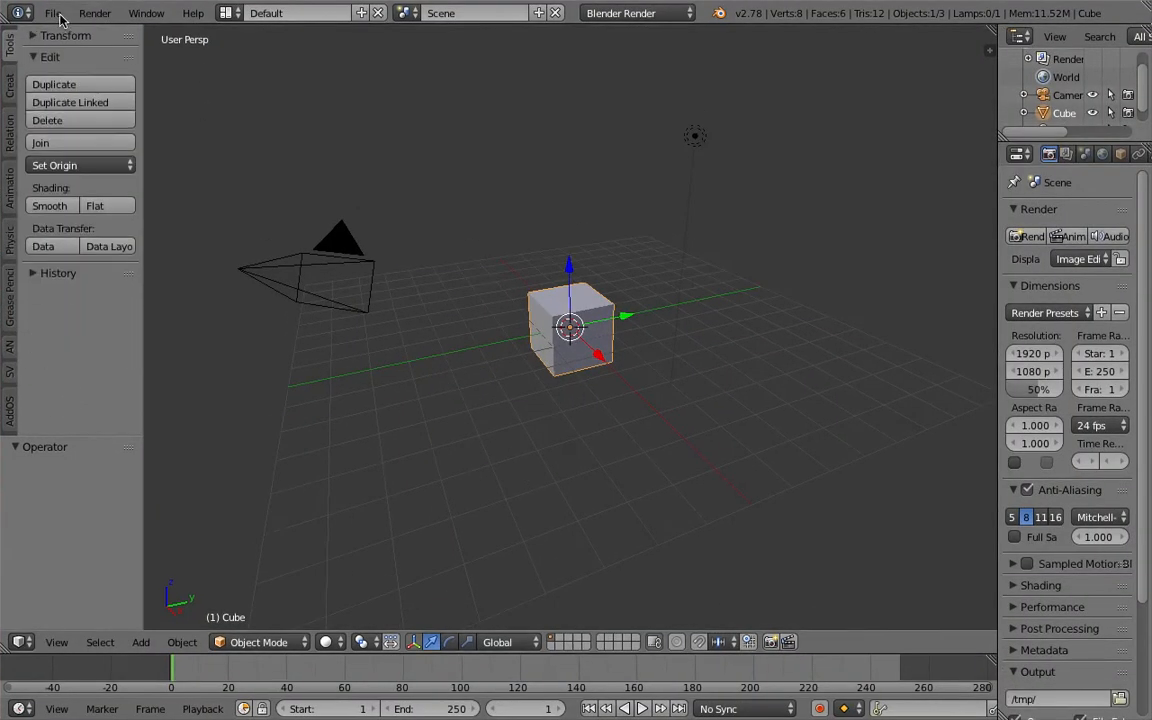
pyautogui.click(53, 13)
pyautogui.moveTo(98, 71)
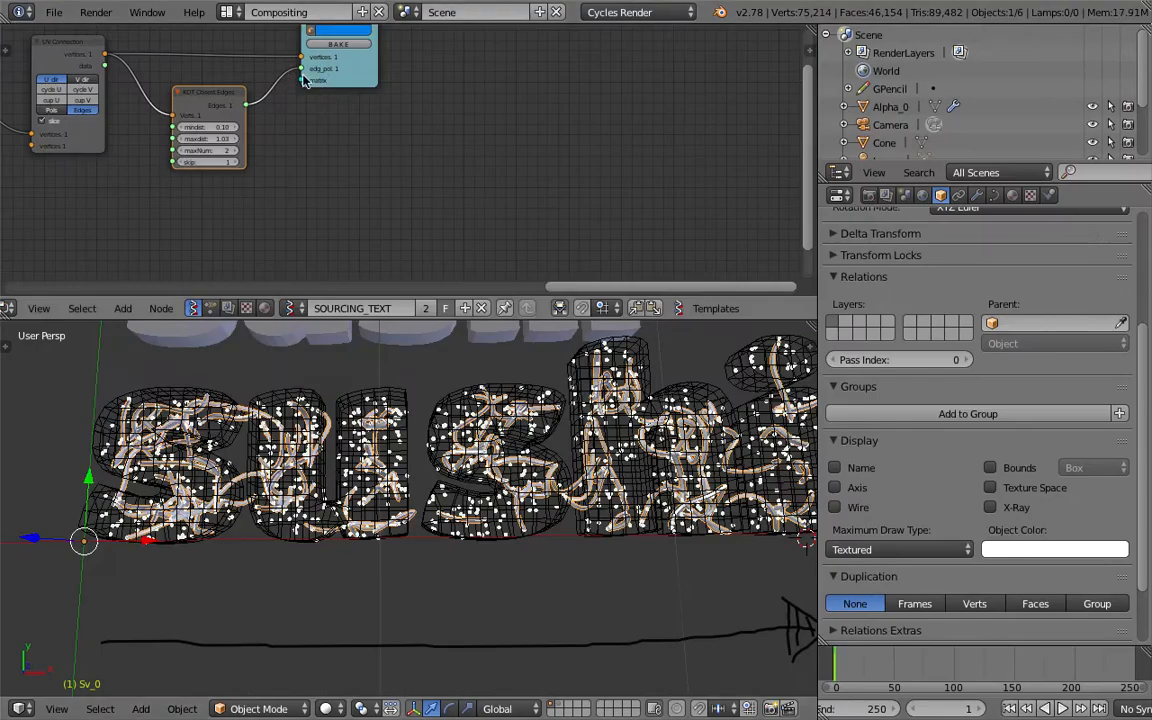
# Widen the node editor and 3D view areas and save the file.
pyautogui.moveTo(571, 438); pyautogui.dragTo(495, 433, button='middle')
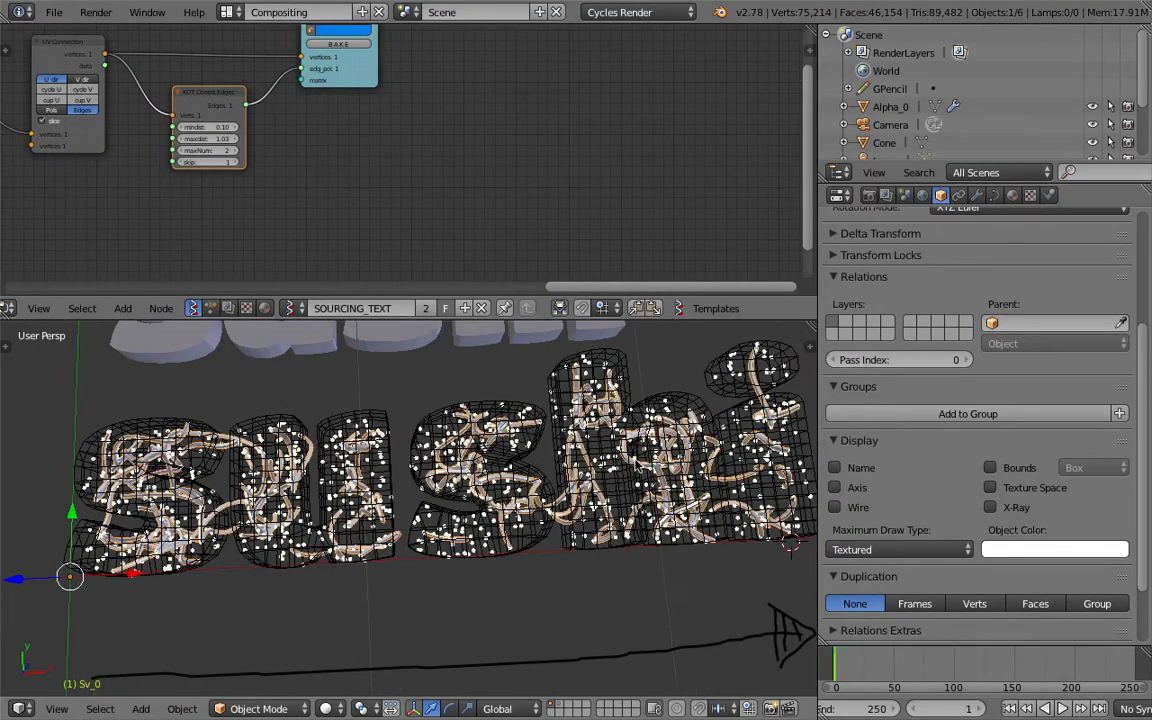
pyautogui.moveTo(818, 410); pyautogui.dragTo(922, 410)
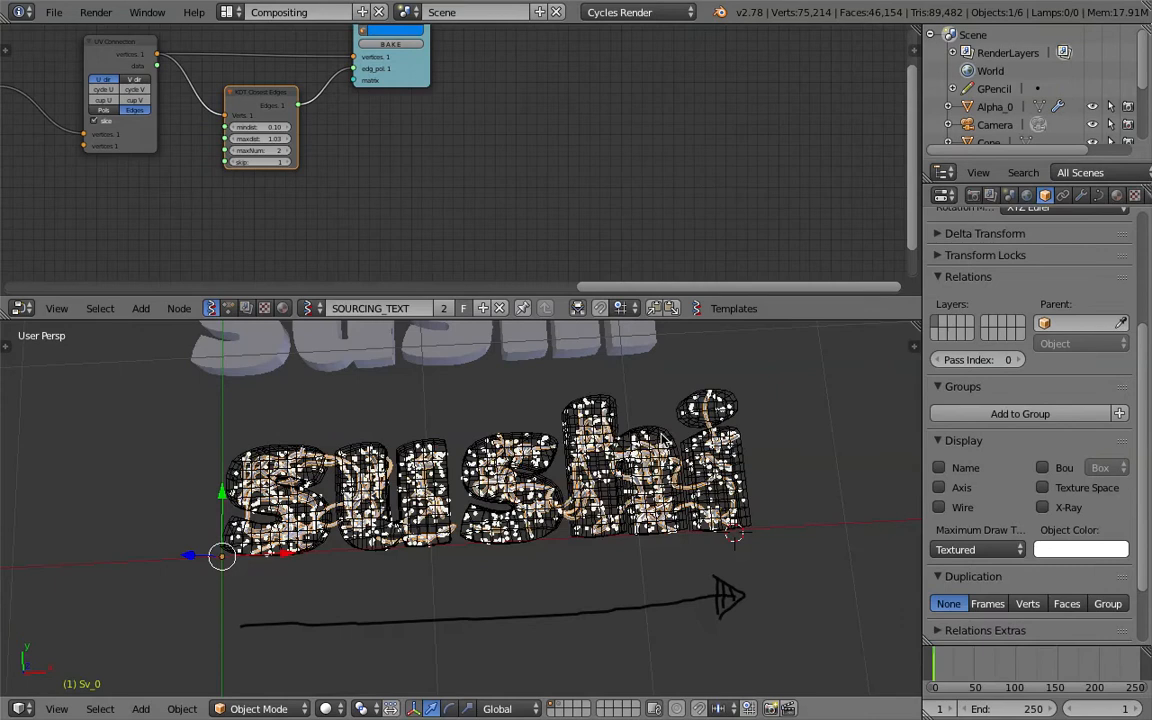
pyautogui.hotkey('ctrl', 's')
pyautogui.click(598, 428)
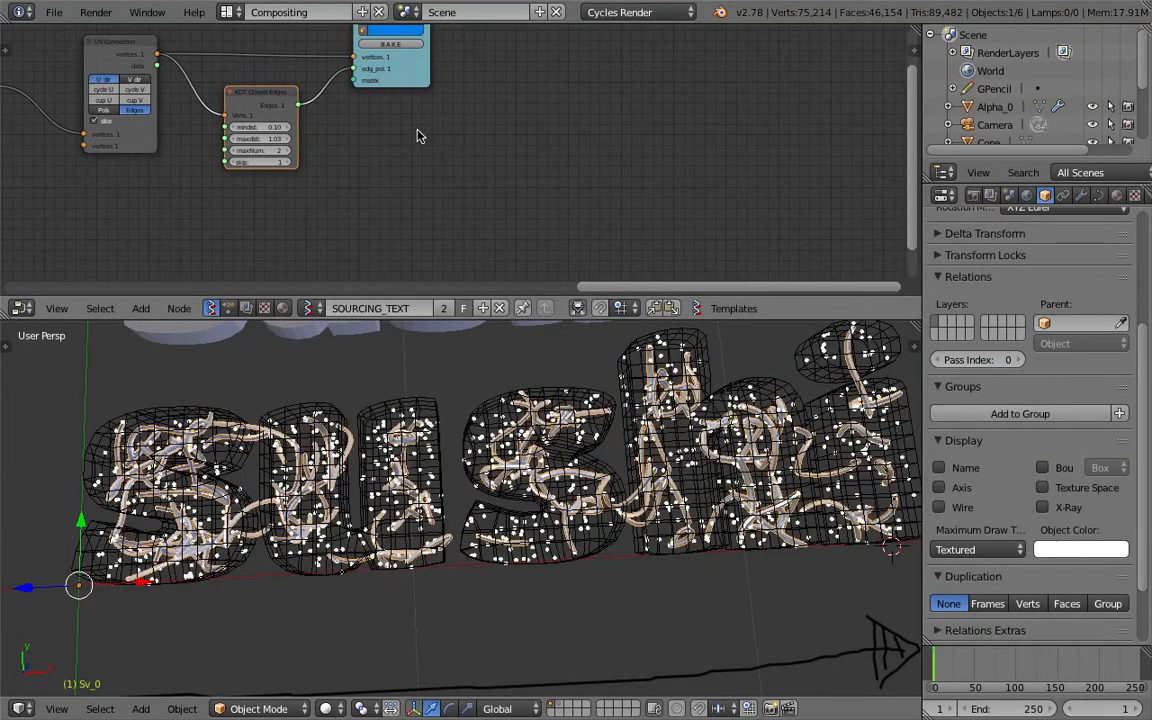
# Add a Viewer BMeshMK2 node beside the Viewer Draw node in the SOURCING_TEXT node tree.
pyautogui.moveTo(417, 142); pyautogui.dragTo(430, 206, button='middle')
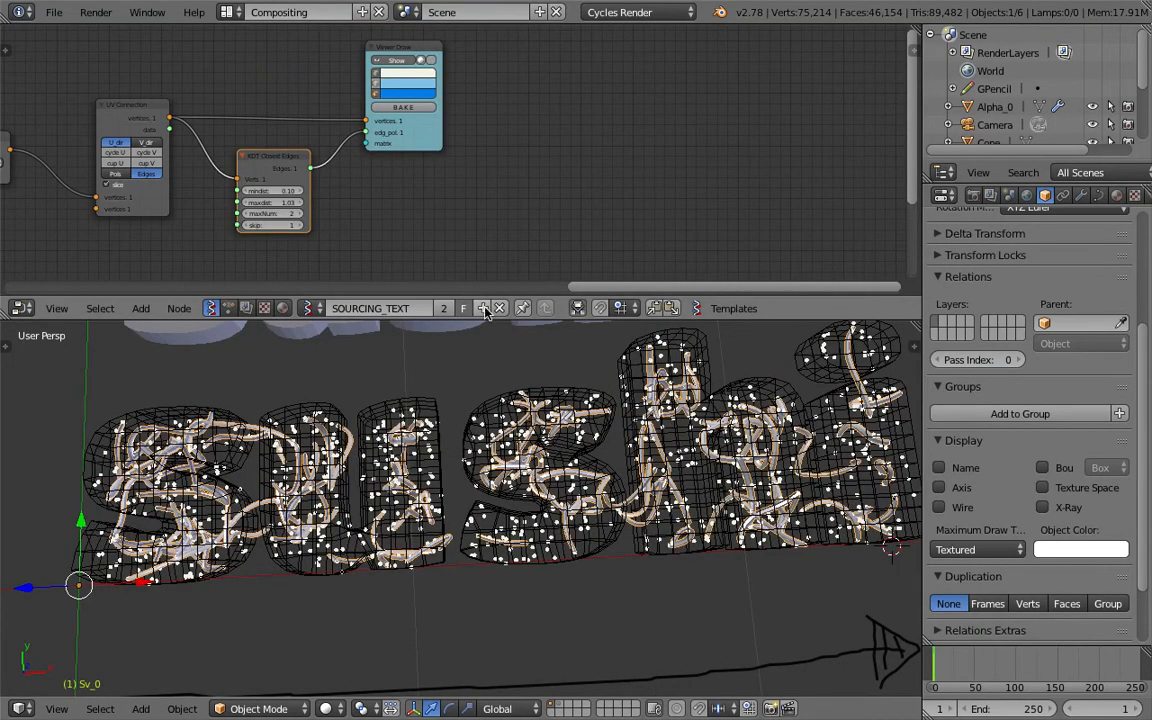
pyautogui.moveTo(456, 155); pyautogui.dragTo(440, 166, button='middle')
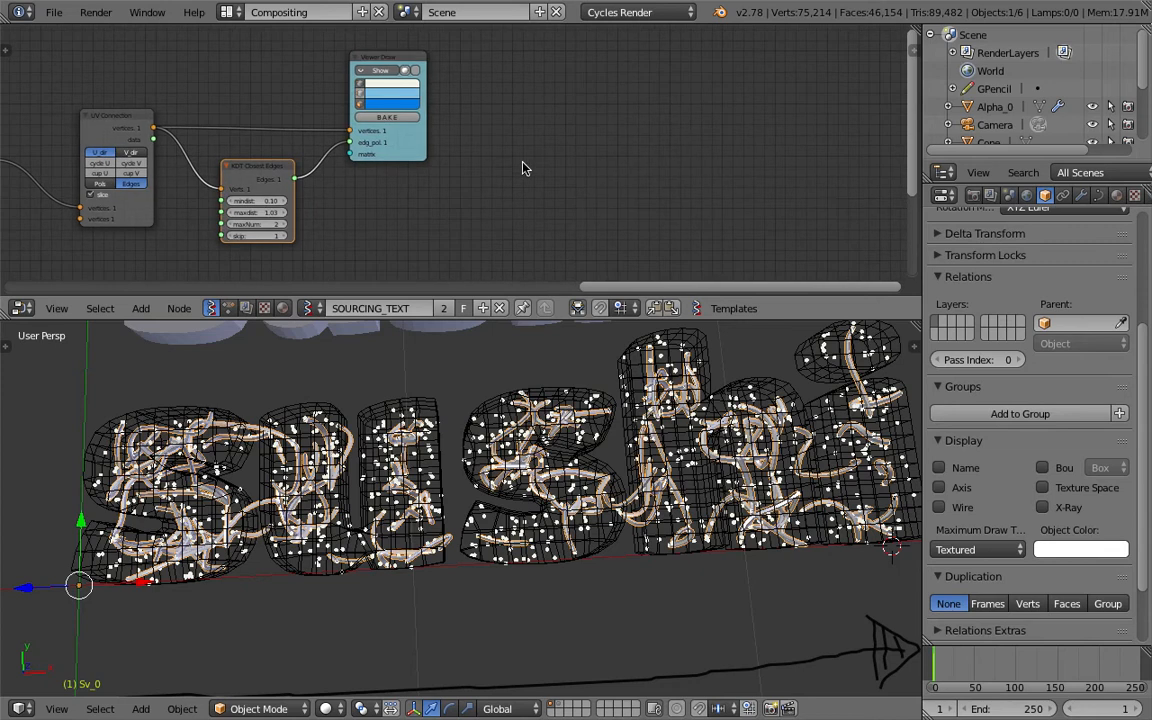
pyautogui.hotkey('shift', 'a')
pyautogui.click(523, 134)
pyautogui.write('view')
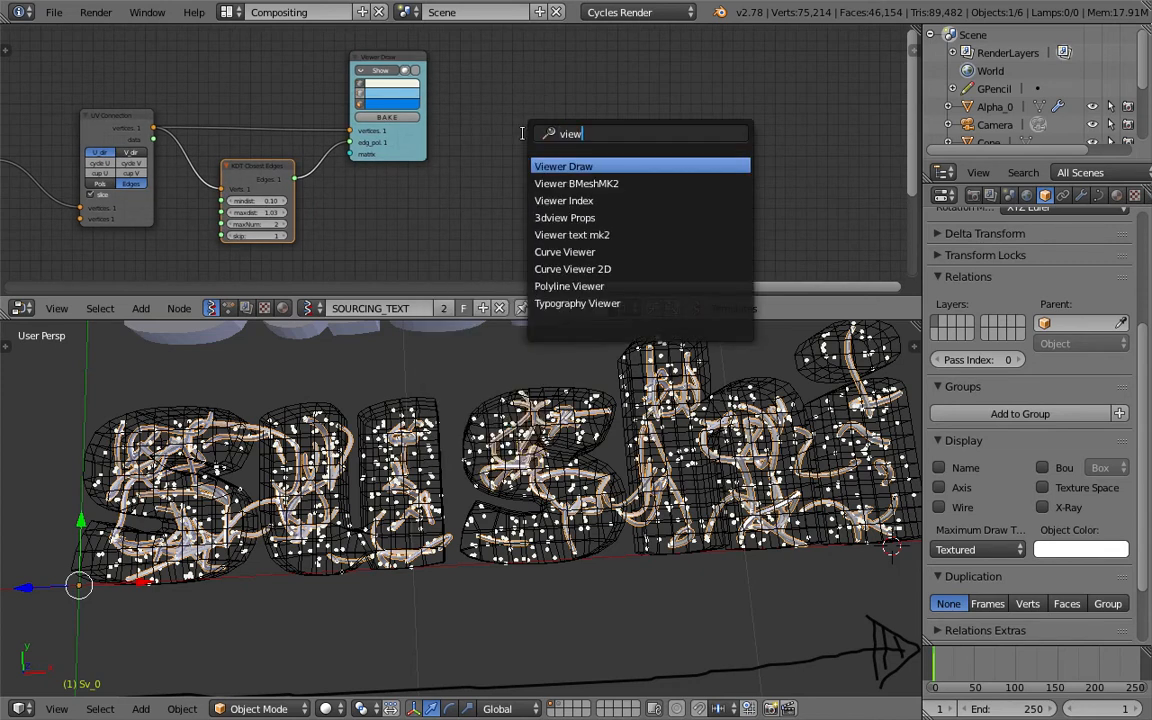
pyautogui.press('Down')
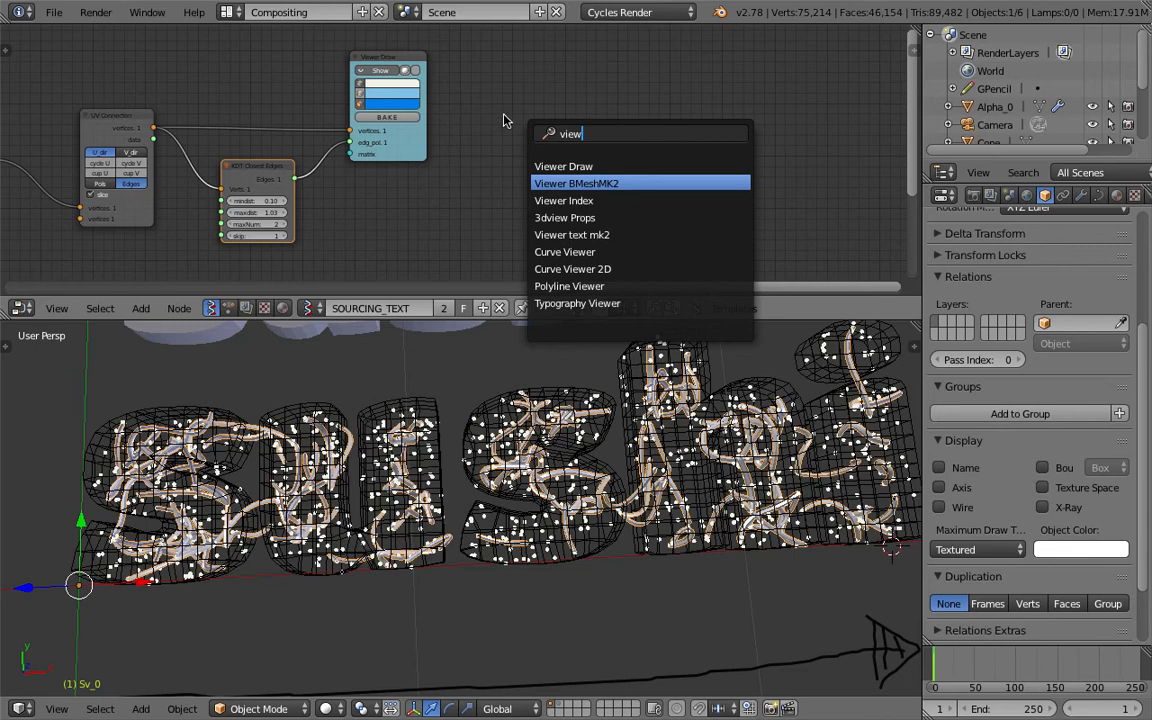
pyautogui.press('Return')
pyautogui.click(455, 144)
pyautogui.moveTo(455, 144); pyautogui.dragTo(519, 149, button='middle')
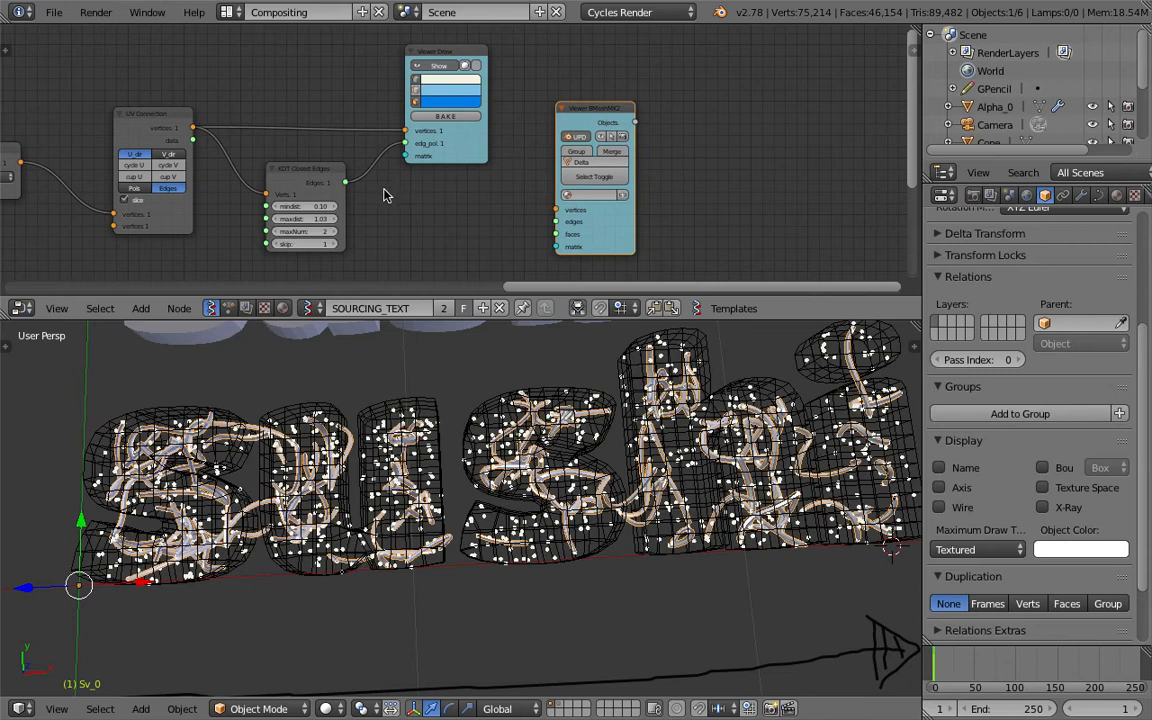
# Connect the UV Connection node's vertices output to the Viewer BMeshMK2 vertices input and enable Merge.
pyautogui.moveTo(383, 195); pyautogui.dragTo(488, 180, button='middle')
pyautogui.moveTo(261, 115); pyautogui.dragTo(651, 204)
pyautogui.click(717, 143)
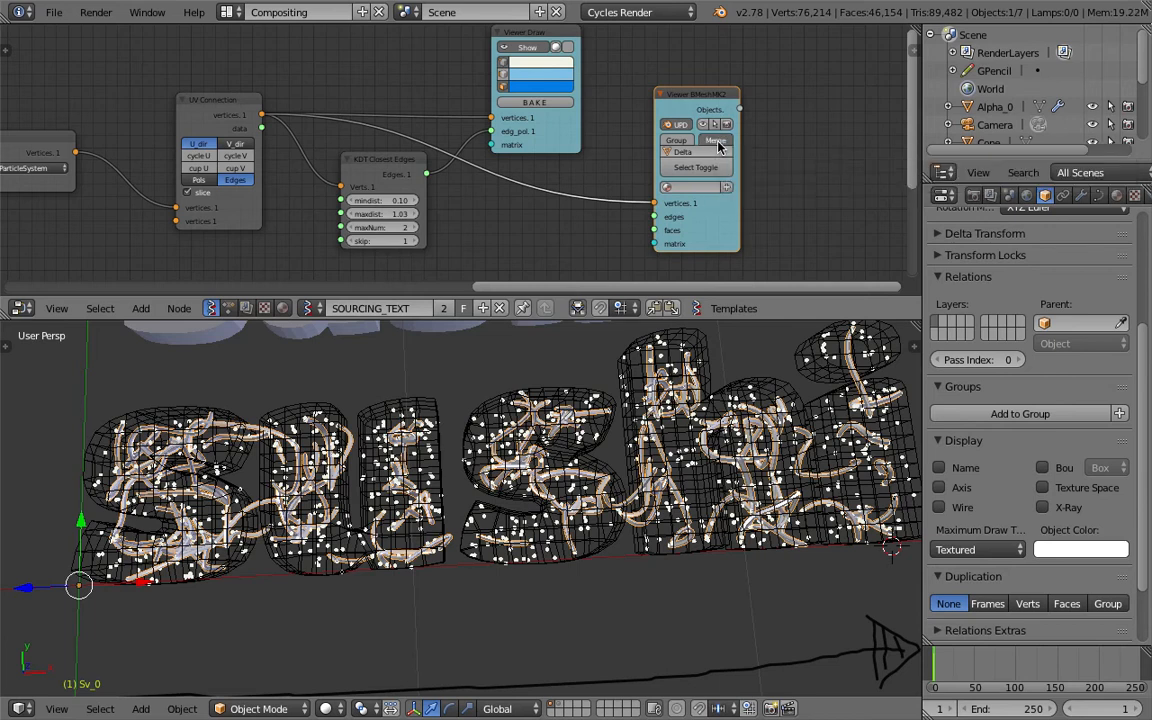
# Select the Delta_0 vertex mesh in the 3D view and make the outliner taller.
pyautogui.rightClick(588, 397)
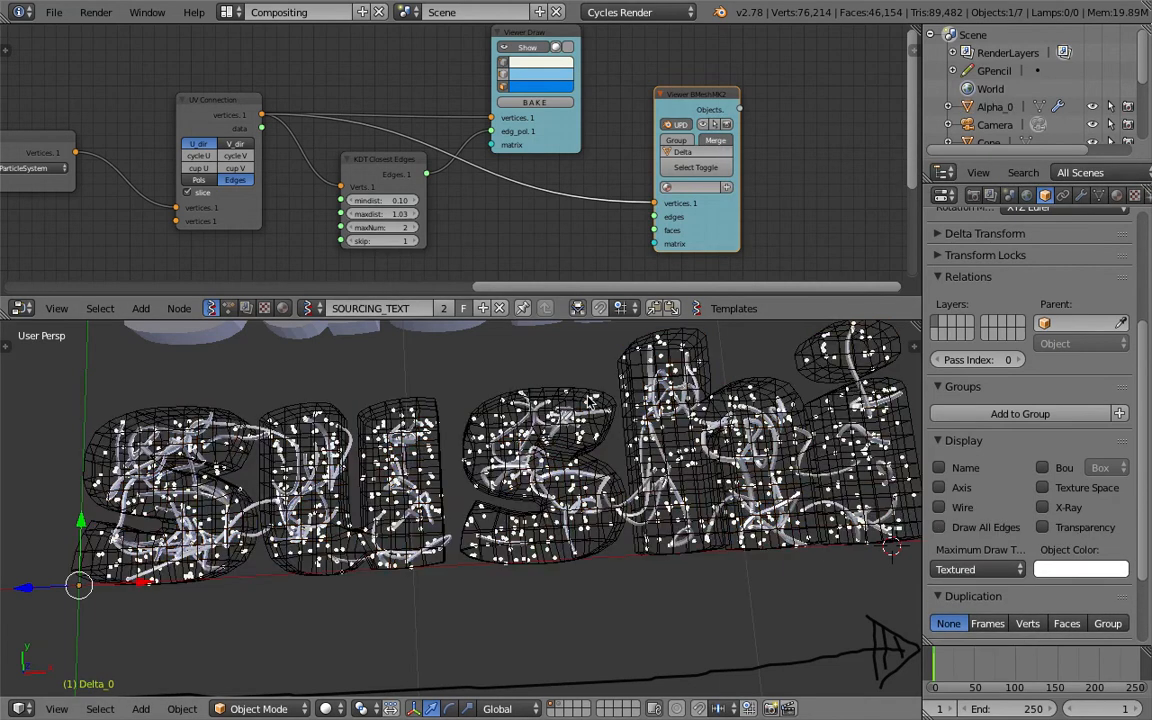
pyautogui.scroll(-3, 1006, 124)
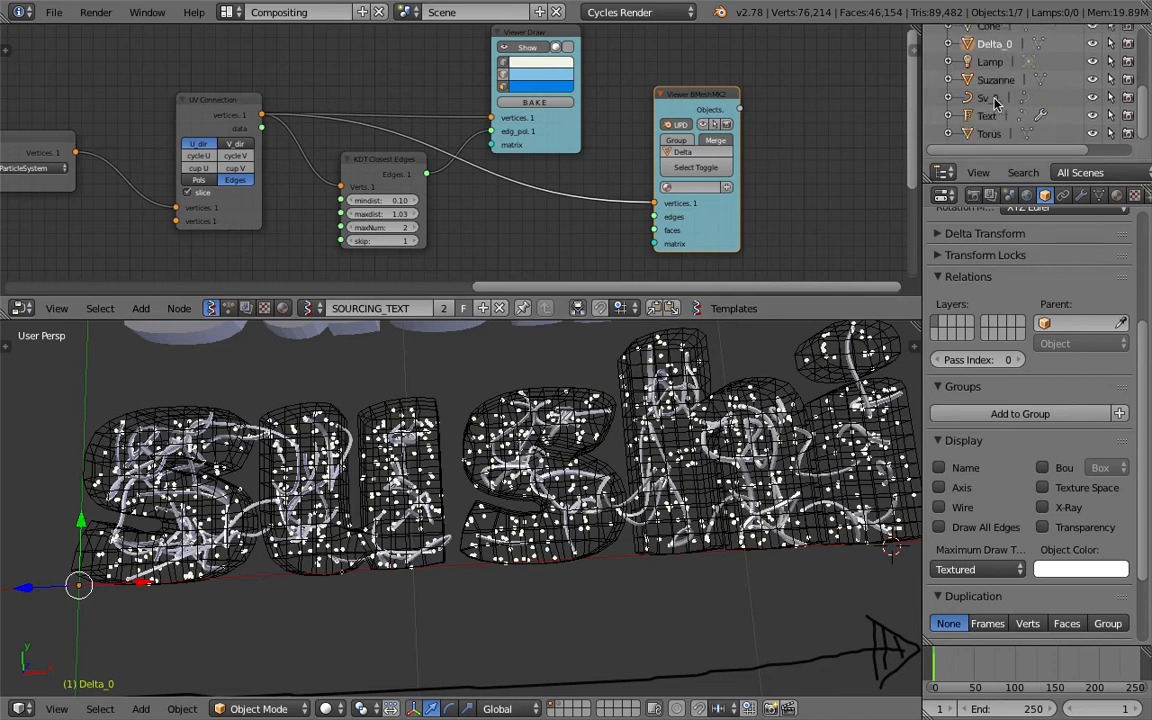
pyautogui.scroll(2, 1015, 70)
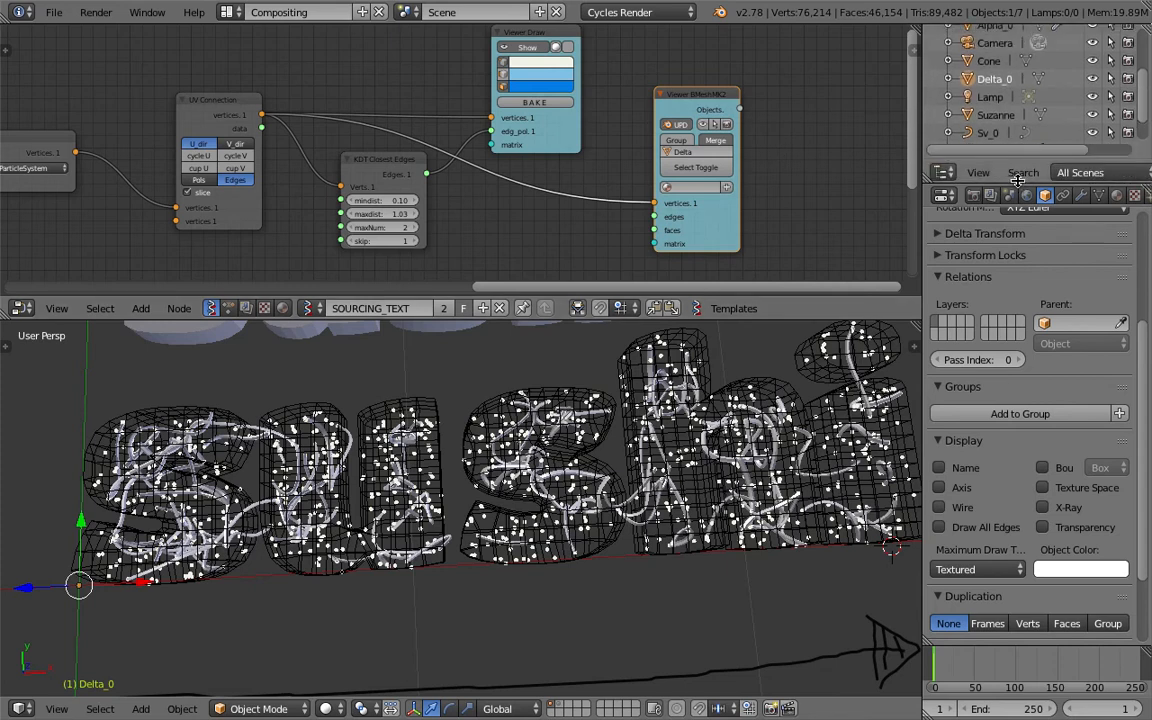
pyautogui.moveTo(1020, 181); pyautogui.dragTo(1020, 246)
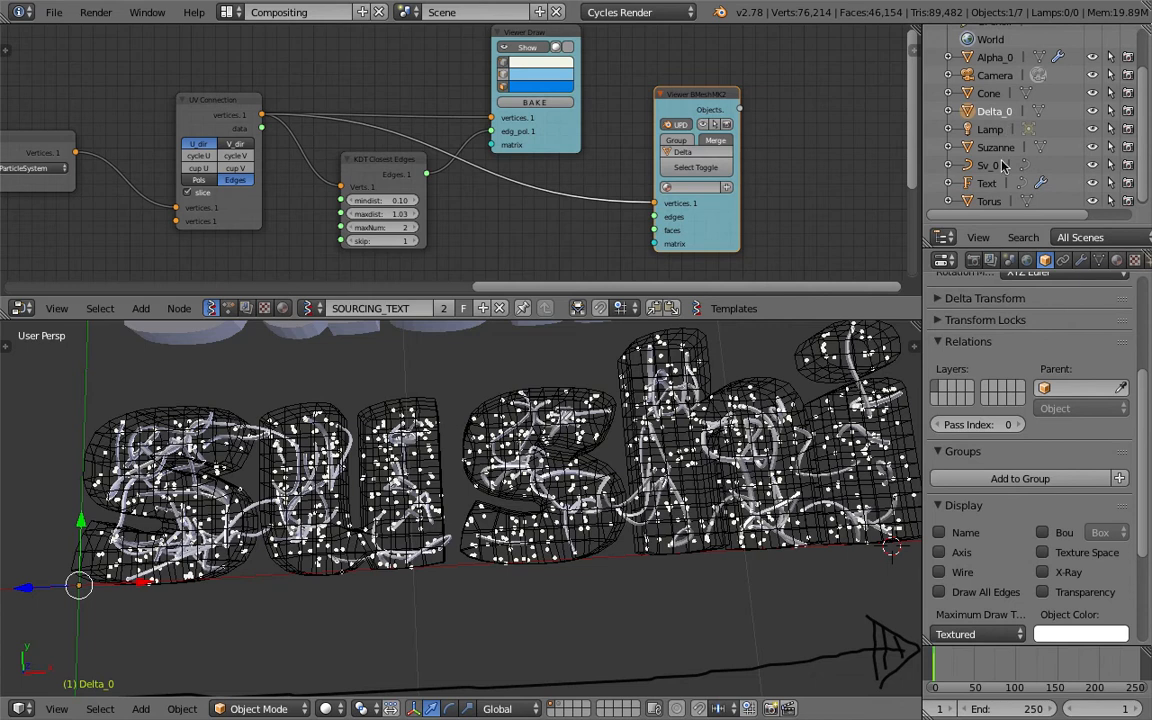
# Turn off the Viewer Draw display and inspect the vertices of the Delta_0 mesh.
pyautogui.moveTo(640, 455)
pyautogui.mouseDown(button='middle')
pyautogui.moveTo(622, 410)
pyautogui.moveTo(615, 470)
pyautogui.mouseUp(button='middle')
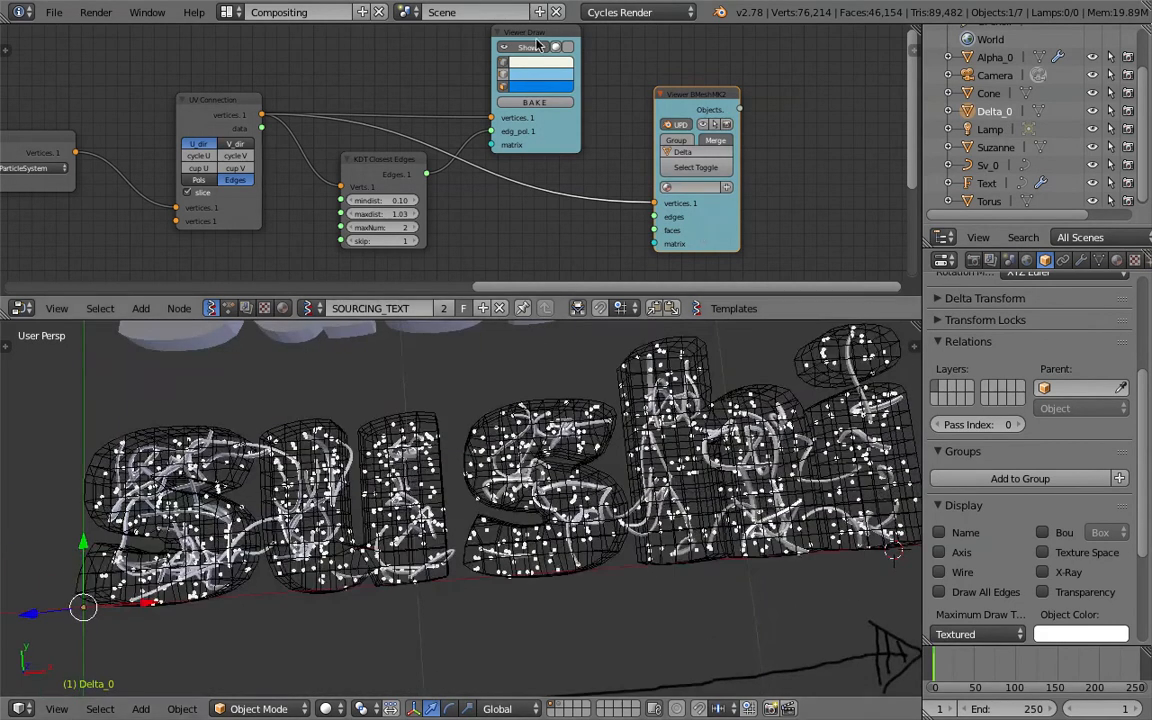
pyautogui.click(553, 48)
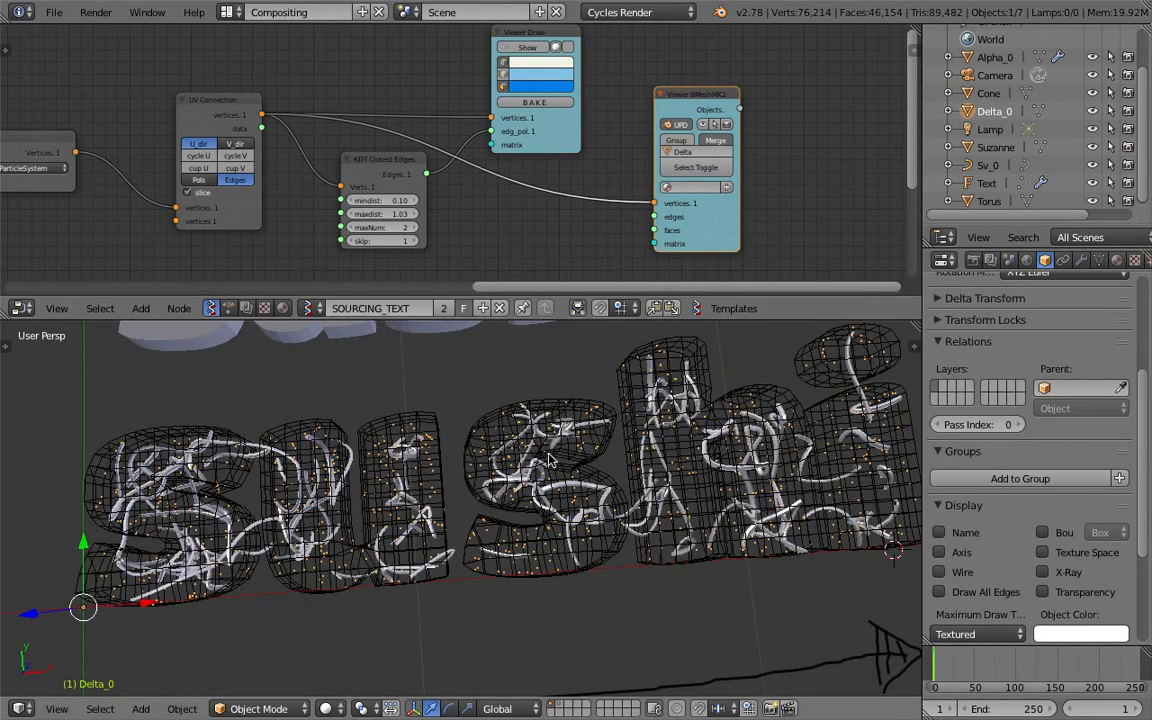
pyautogui.scroll(-2, 1097, 258)
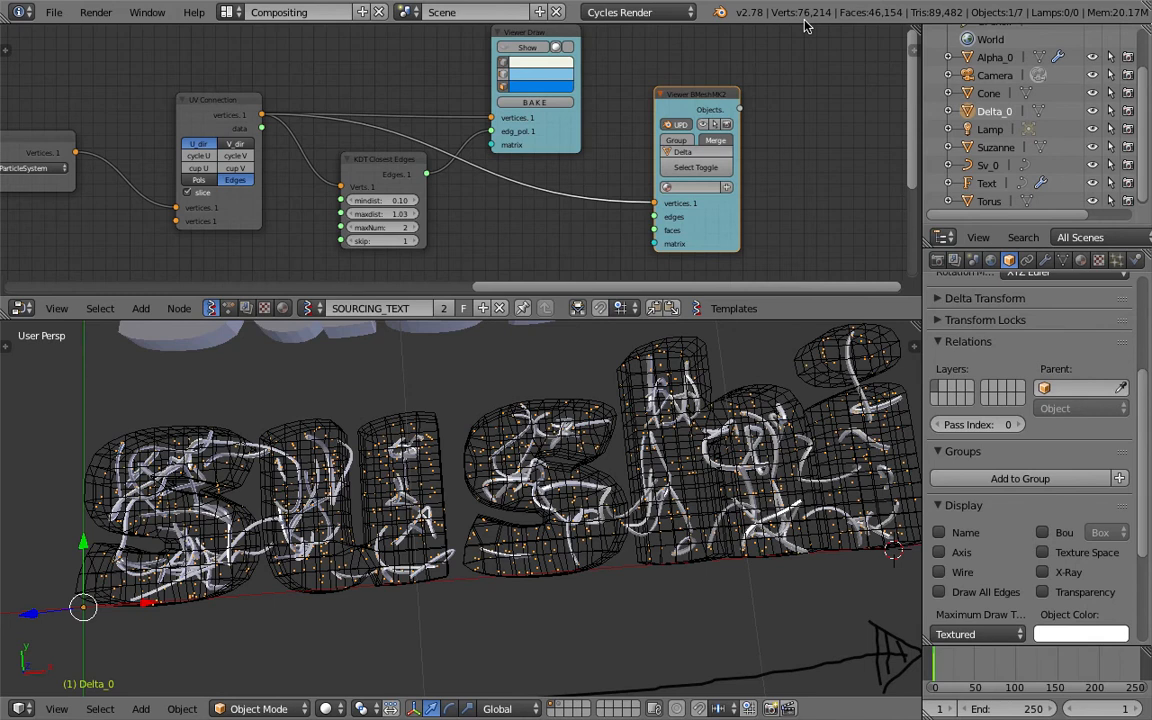
pyautogui.moveTo(743, 340); pyautogui.dragTo(713, 368, button='middle')
pyautogui.press('Tab')
pyautogui.click(814, 373)
pyautogui.press('a')
pyautogui.click(670, 405)
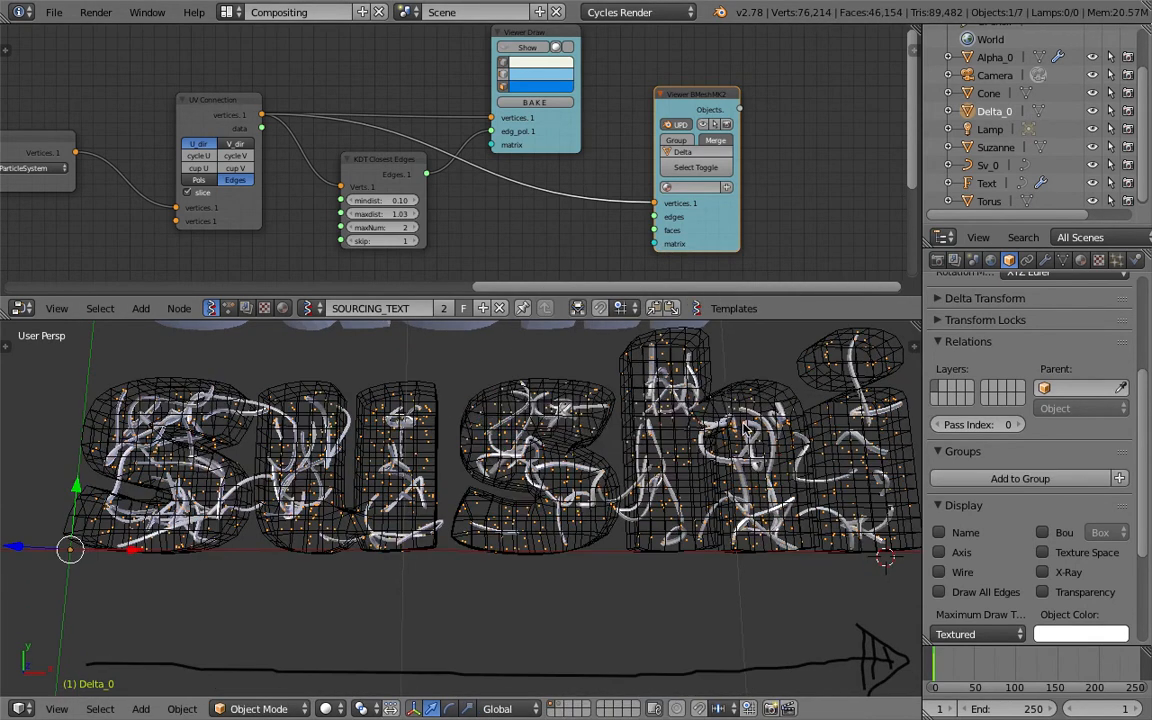
# Add an emitter particle system to Delta_0 and set its emission end frame to 1.
pyautogui.click(1118, 259)
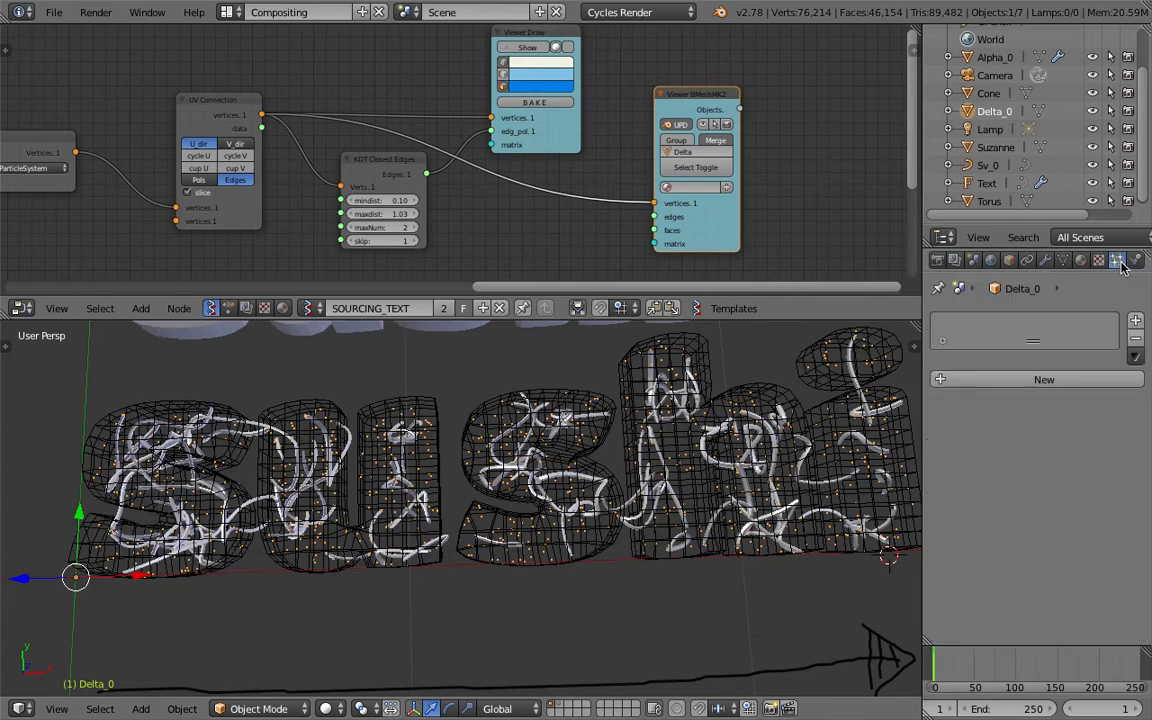
pyautogui.click(1067, 381)
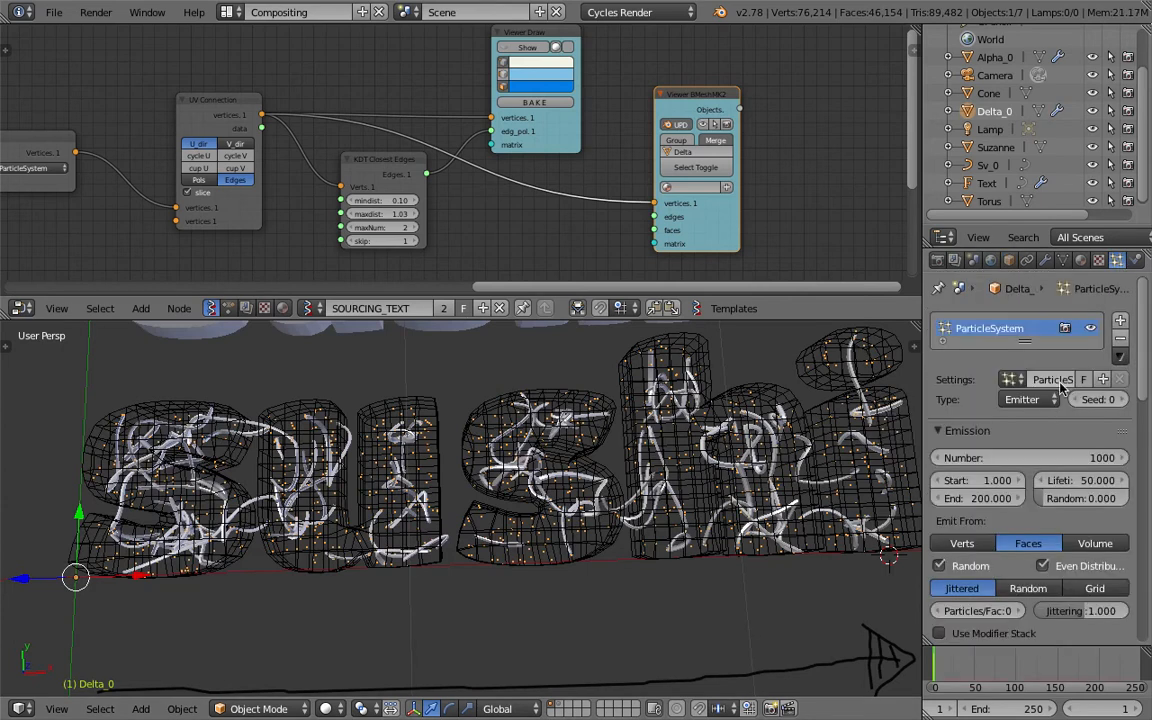
pyautogui.scroll(-3, 1044, 468)
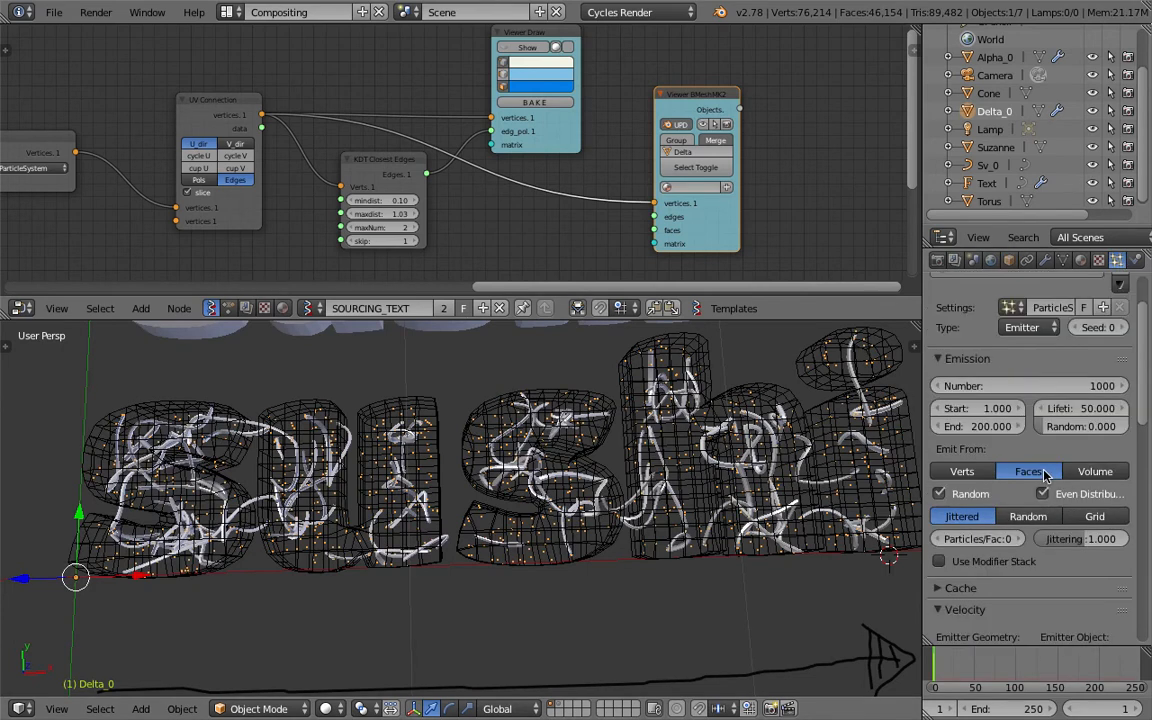
pyautogui.doubleClick(996, 430)
pyautogui.write('1')
pyautogui.press('Return')
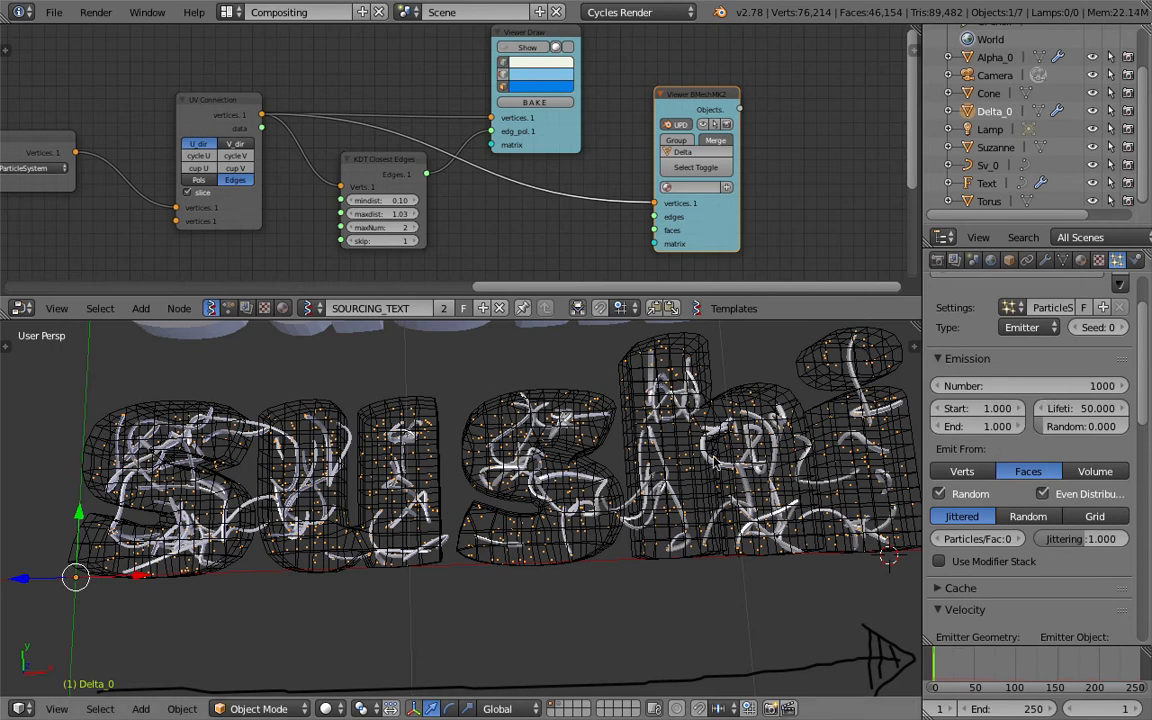
# Lower the emission number of Delta_0's particle system to 474.
pyautogui.moveTo(880, 440); pyautogui.dragTo(882, 405, button='middle')
pyautogui.click(1038, 390)
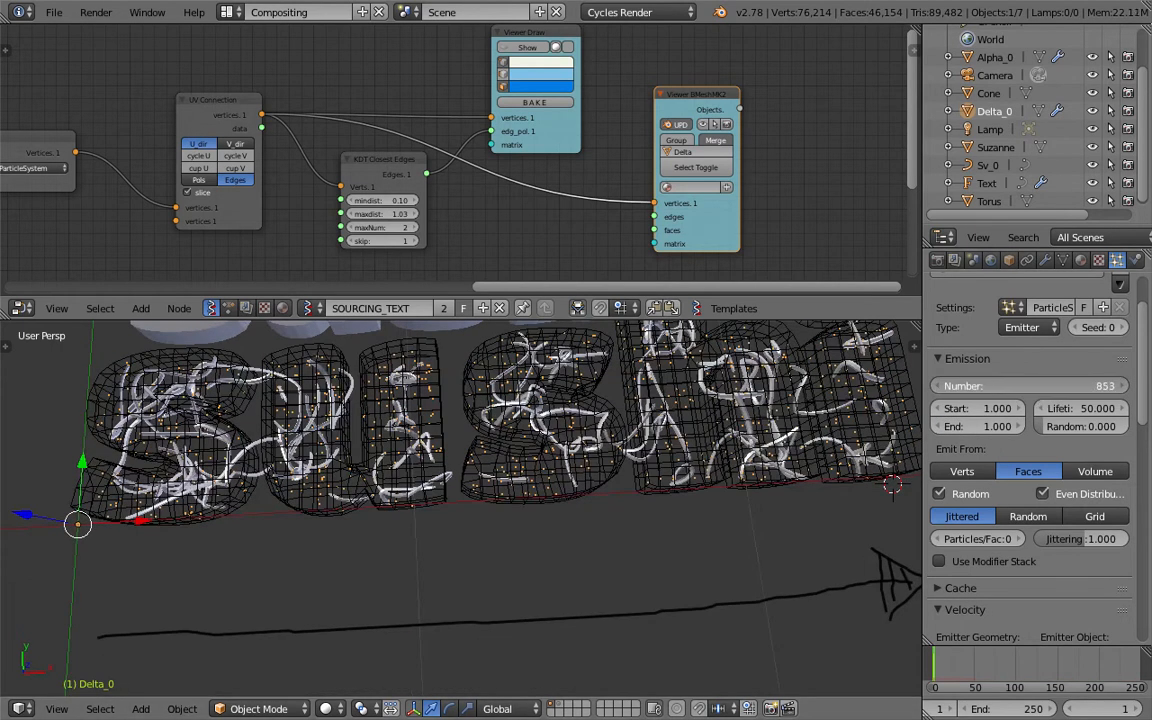
pyautogui.moveTo(1038, 390); pyautogui.dragTo(1024, 406)
# Add an ico sphere mesh at the 3D cursor with 1 subdivision.
pyautogui.scroll(-3, 620, 450)
pyautogui.moveTo(614, 446); pyautogui.dragTo(599, 450, button='middle')
pyautogui.hotkey('shift', 'a')
pyautogui.moveTo(601, 450)
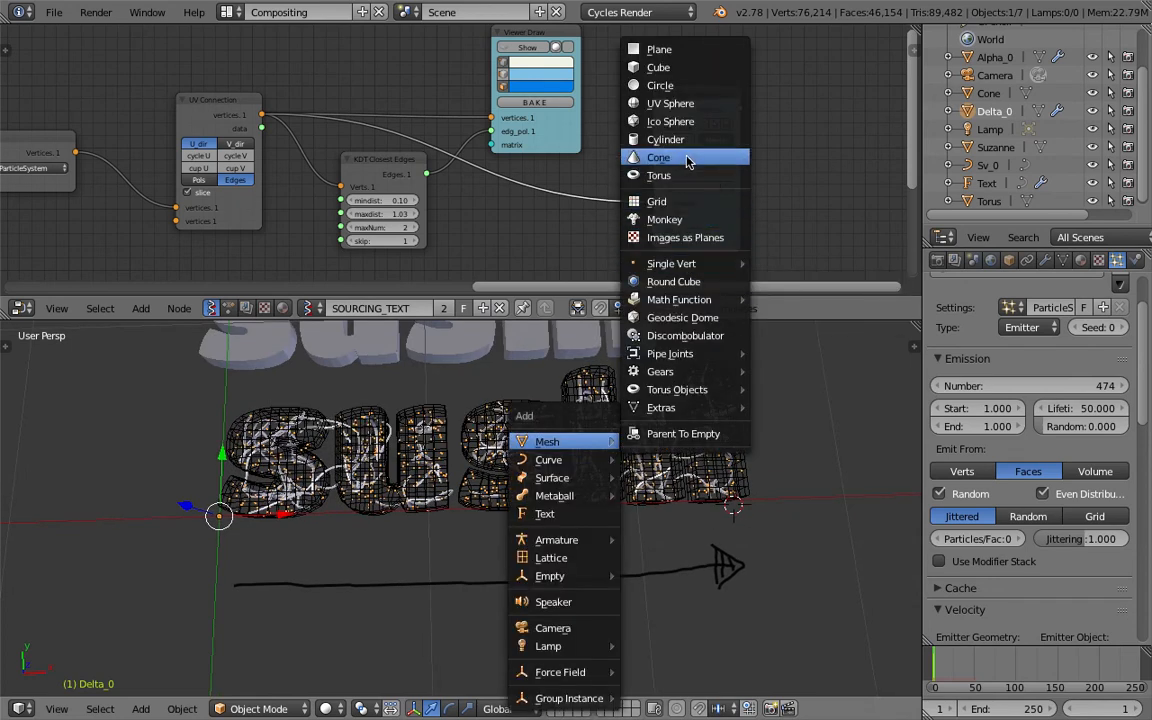
pyautogui.click(672, 121)
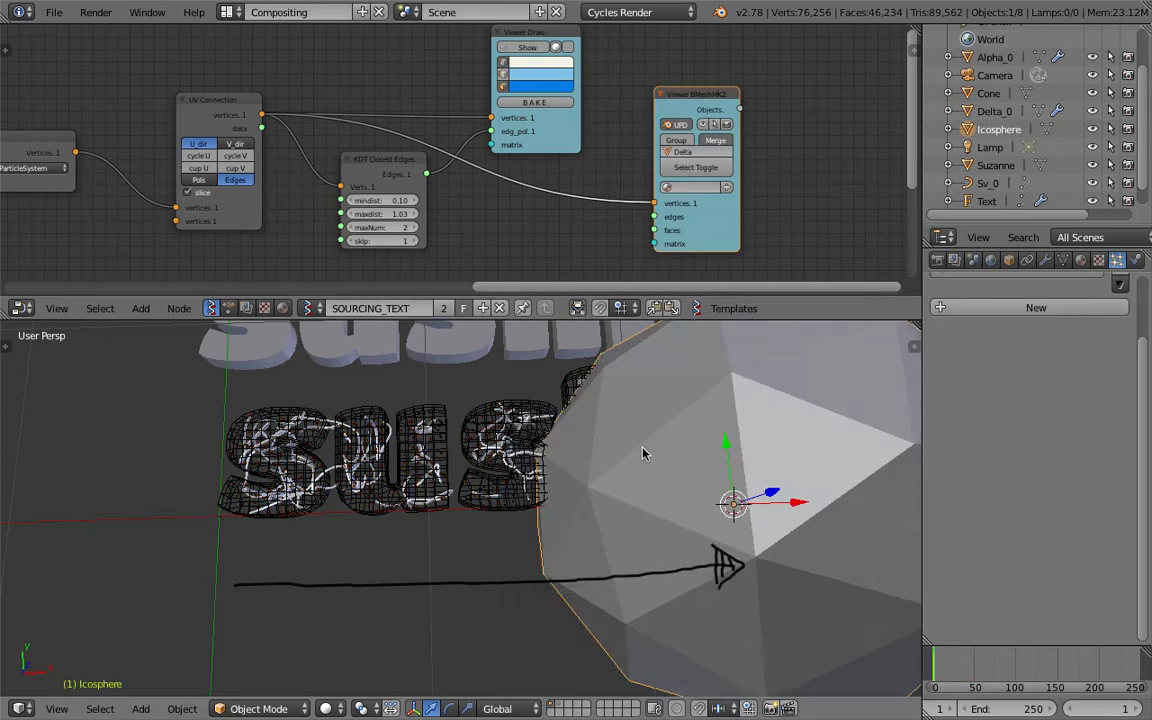
pyautogui.press('t')
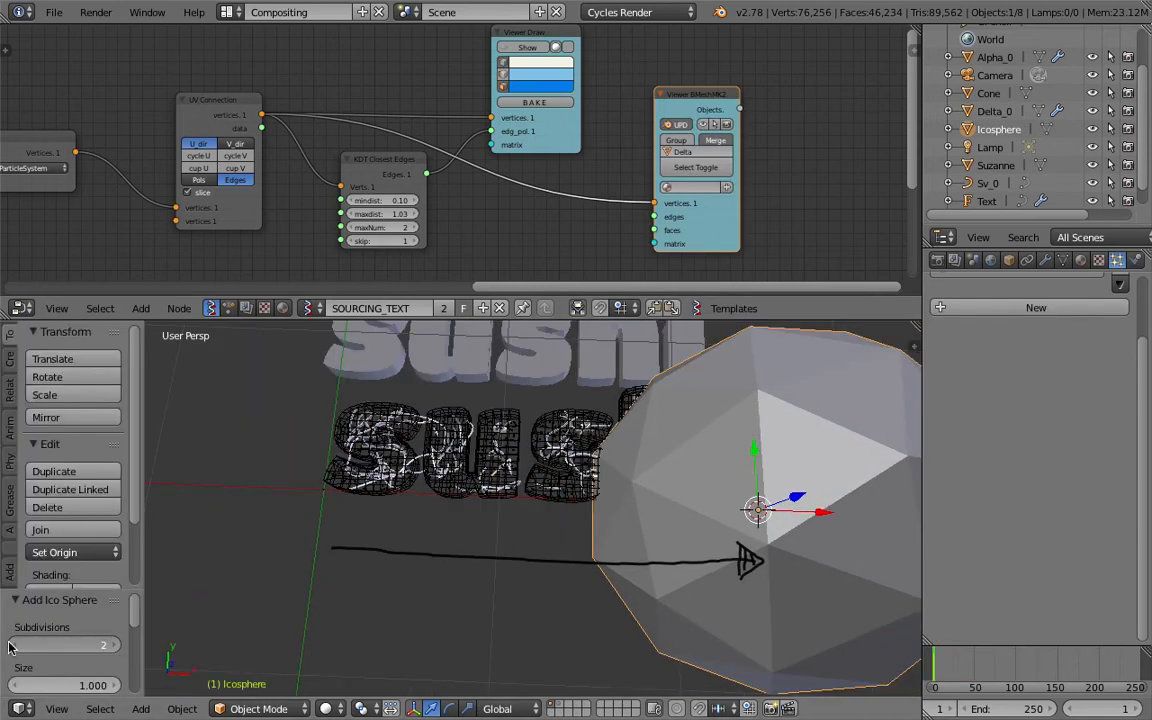
pyautogui.click(15, 646)
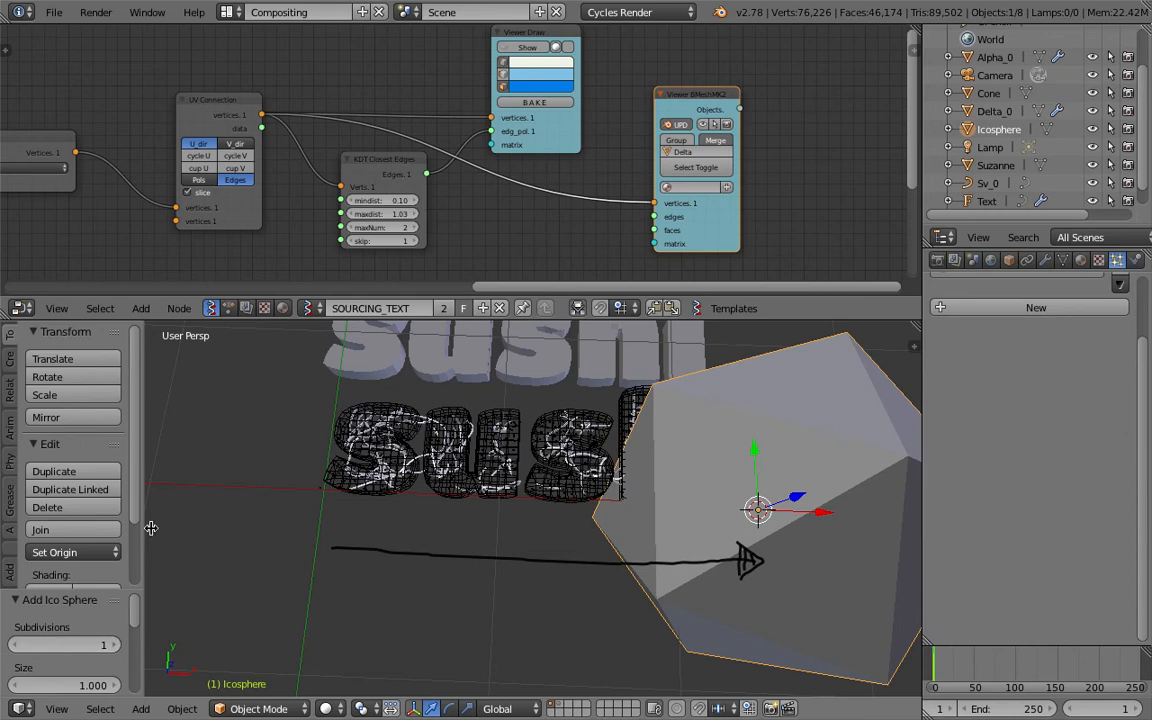
pyautogui.moveTo(142, 526); pyautogui.dragTo(1, 523)
# Scale the icosphere down to a small size and move it clear of the sushi text, beyond its last letter.
pyautogui.scroll(-2, 665, 550)
pyautogui.moveTo(665, 550); pyautogui.dragTo(677, 533, button='middle')
pyautogui.press('s')
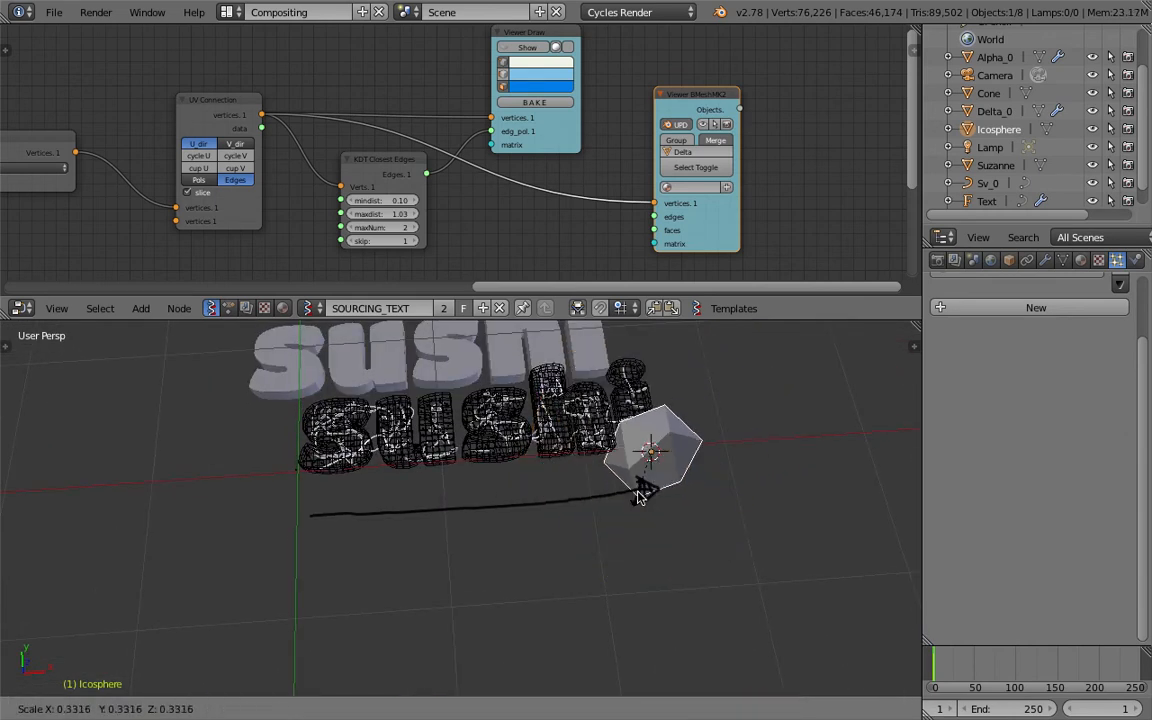
pyautogui.click(716, 467)
pyautogui.press('g')
pyautogui.click(826, 426)
pyautogui.keyDown('shift'); pyautogui.moveTo(834, 486); pyautogui.dragTo(738, 478, button='middle'); pyautogui.keyUp('shift')
pyautogui.press('s')
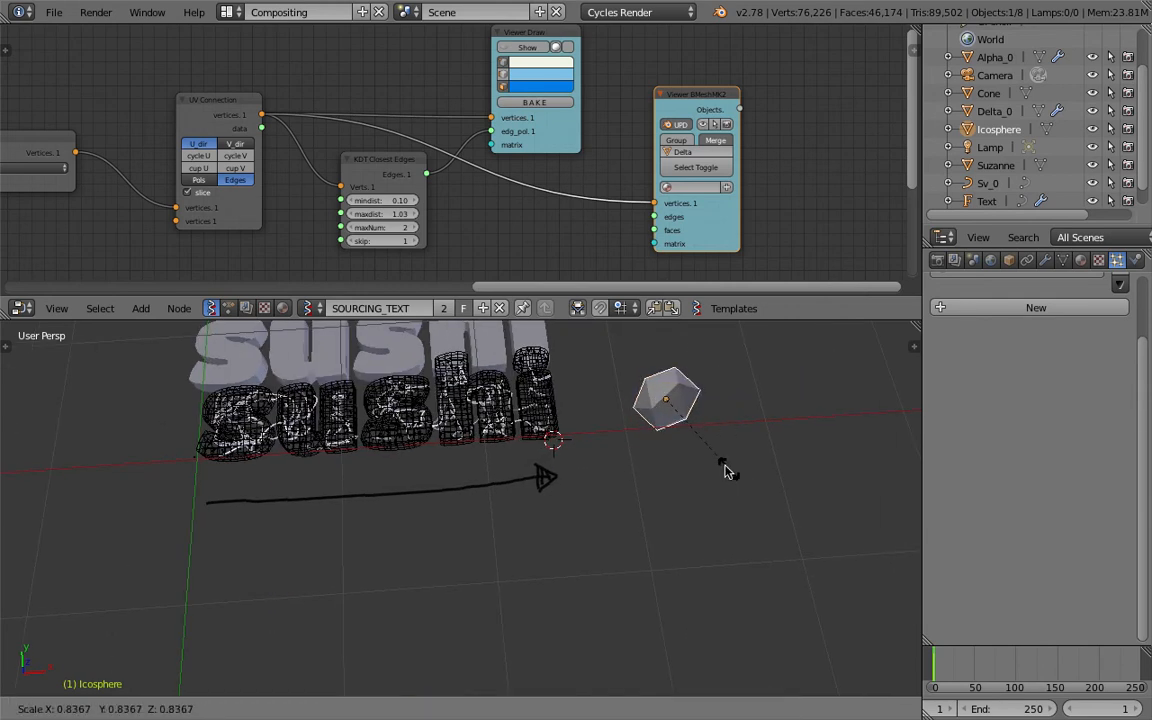
pyautogui.click(697, 470)
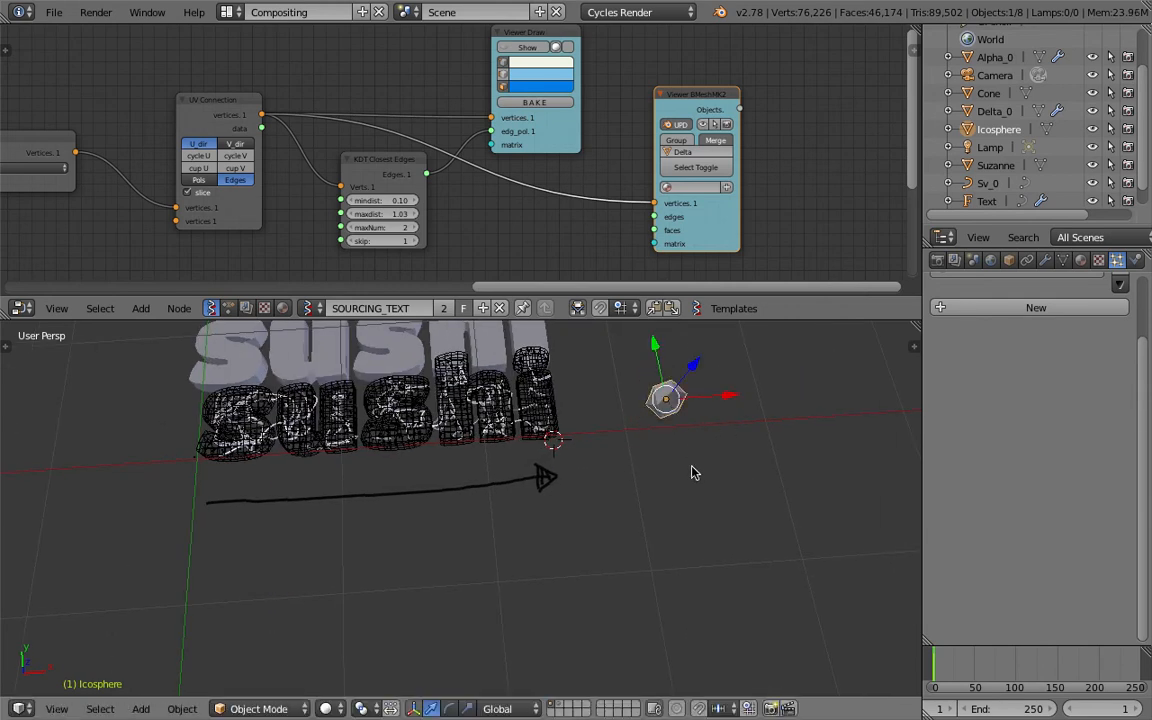
# Give the icosphere a new material with a yellow Emission surface.
pyautogui.click(694, 468)
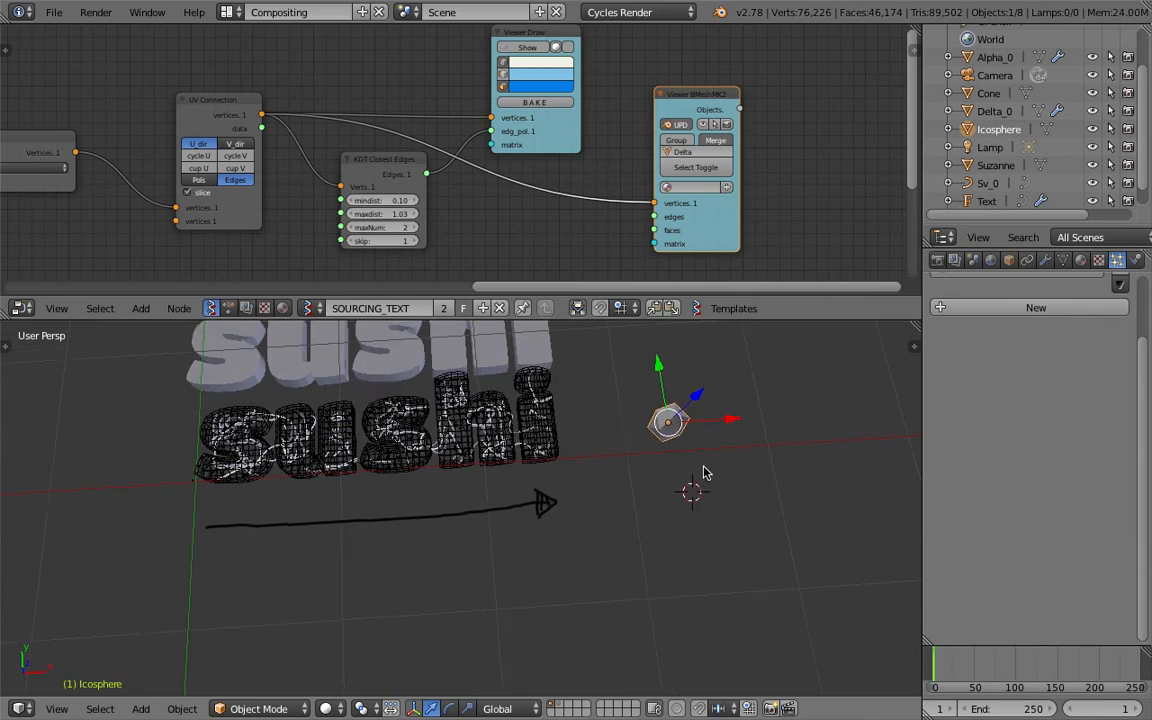
pyautogui.scroll(2, 702, 470)
pyautogui.click(1083, 260)
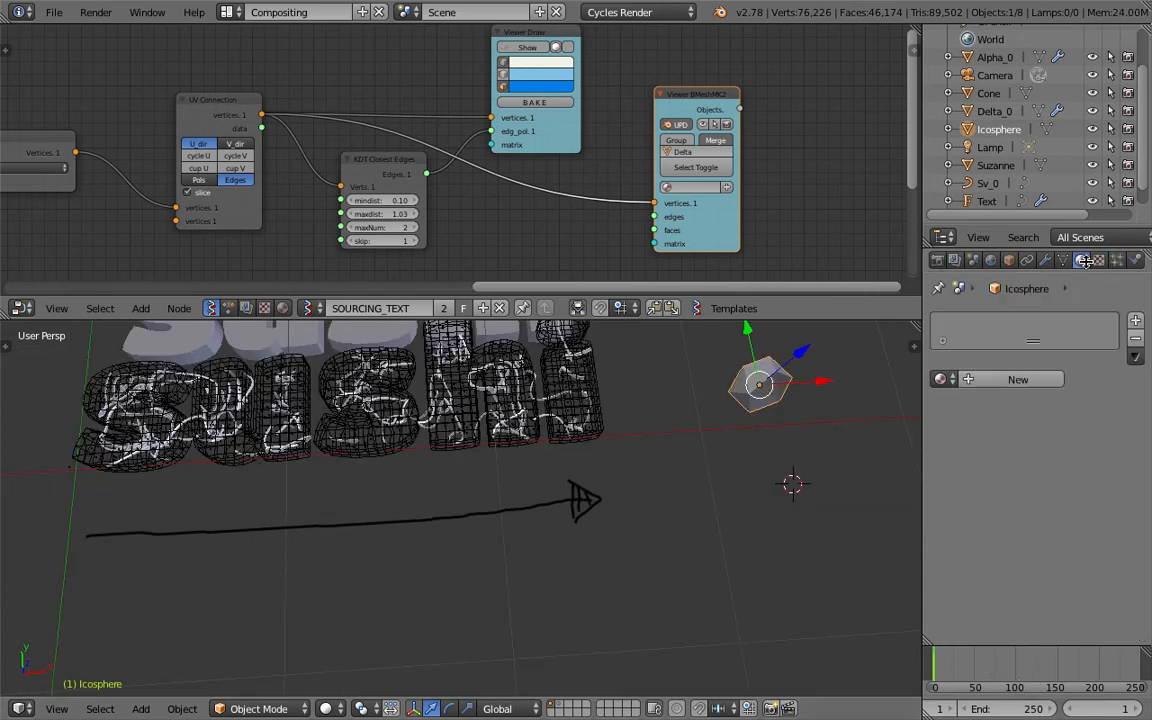
pyautogui.click(1017, 379)
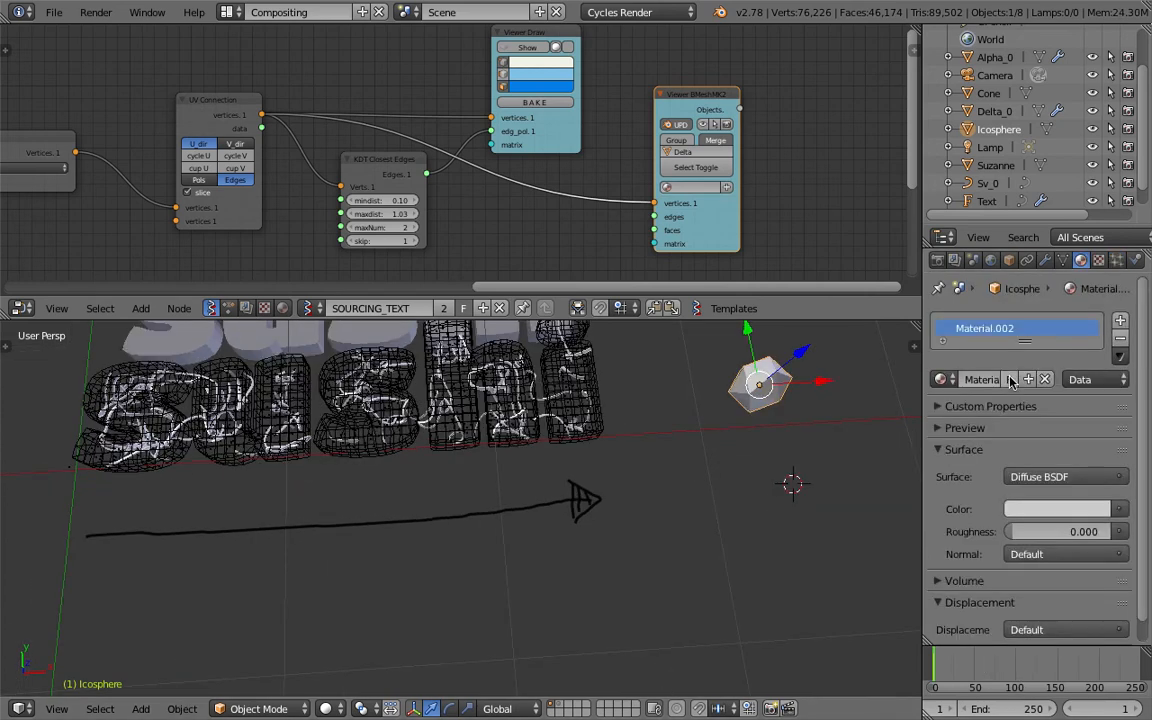
pyautogui.click(1040, 509)
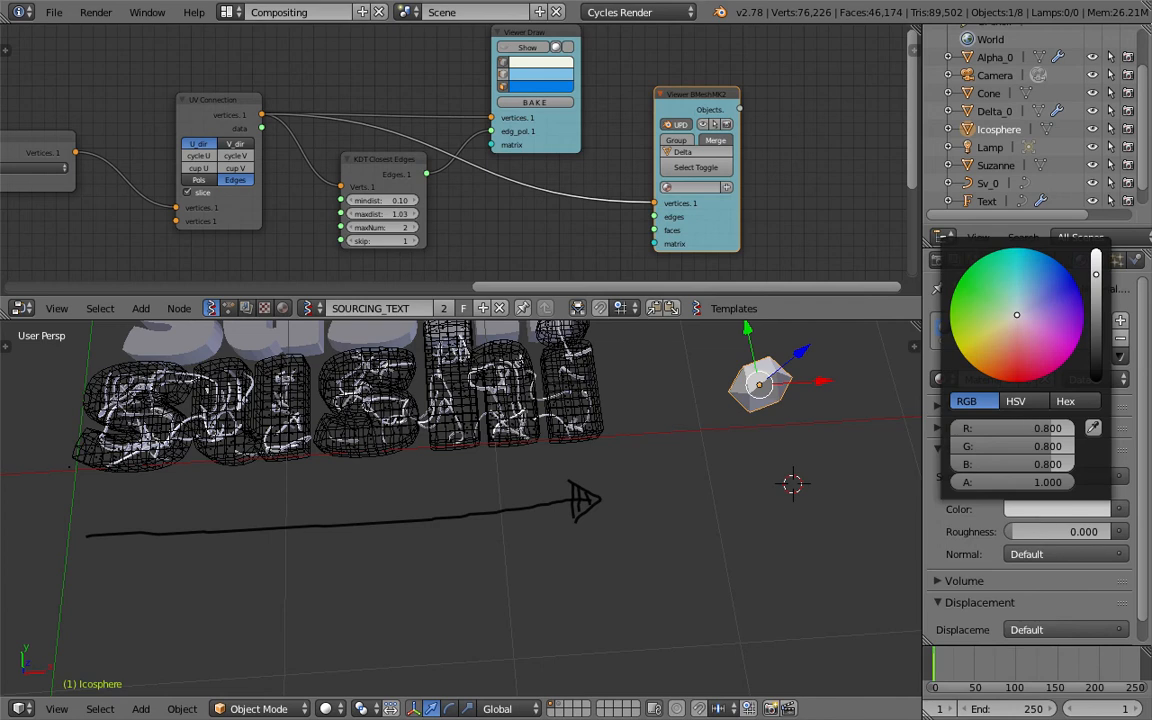
pyautogui.click(986, 333)
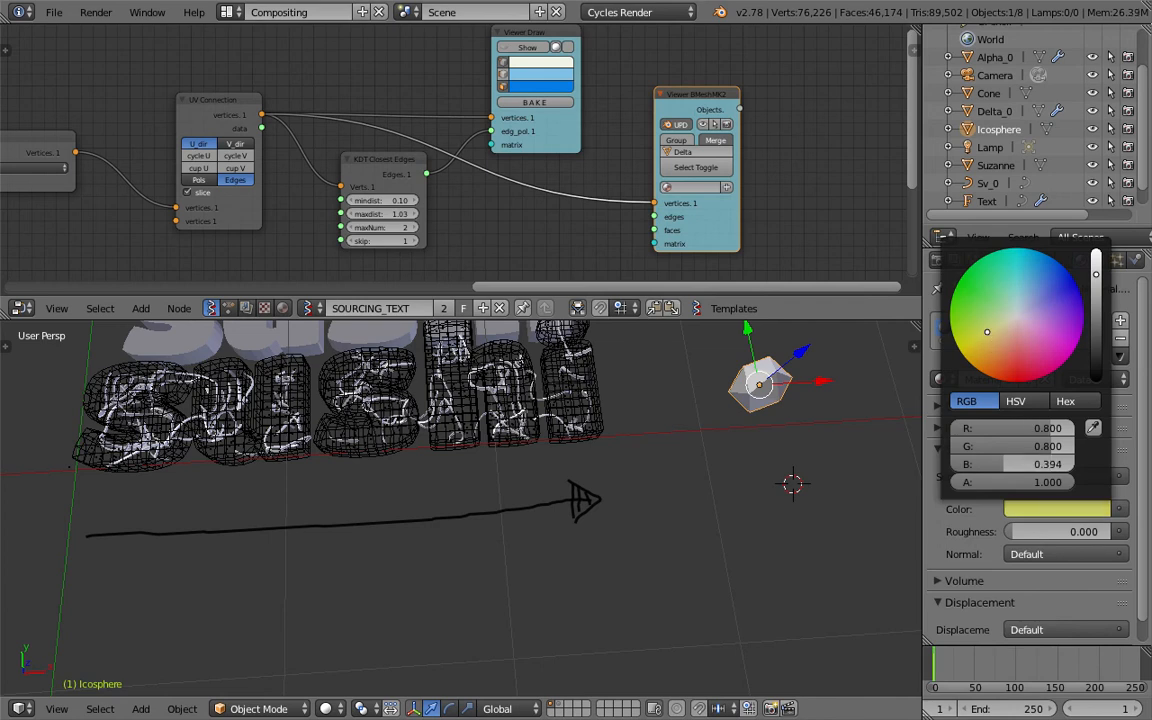
pyautogui.click(856, 388)
pyautogui.moveTo(762, 388)
pyautogui.keyDown('shift'); pyautogui.mouseDown(button='middle')
pyautogui.moveTo(722, 402)
pyautogui.moveTo(762, 400)
pyautogui.mouseUp(button='middle'); pyautogui.keyUp('shift')
pyautogui.click(1060, 477)
pyautogui.click(935, 203)
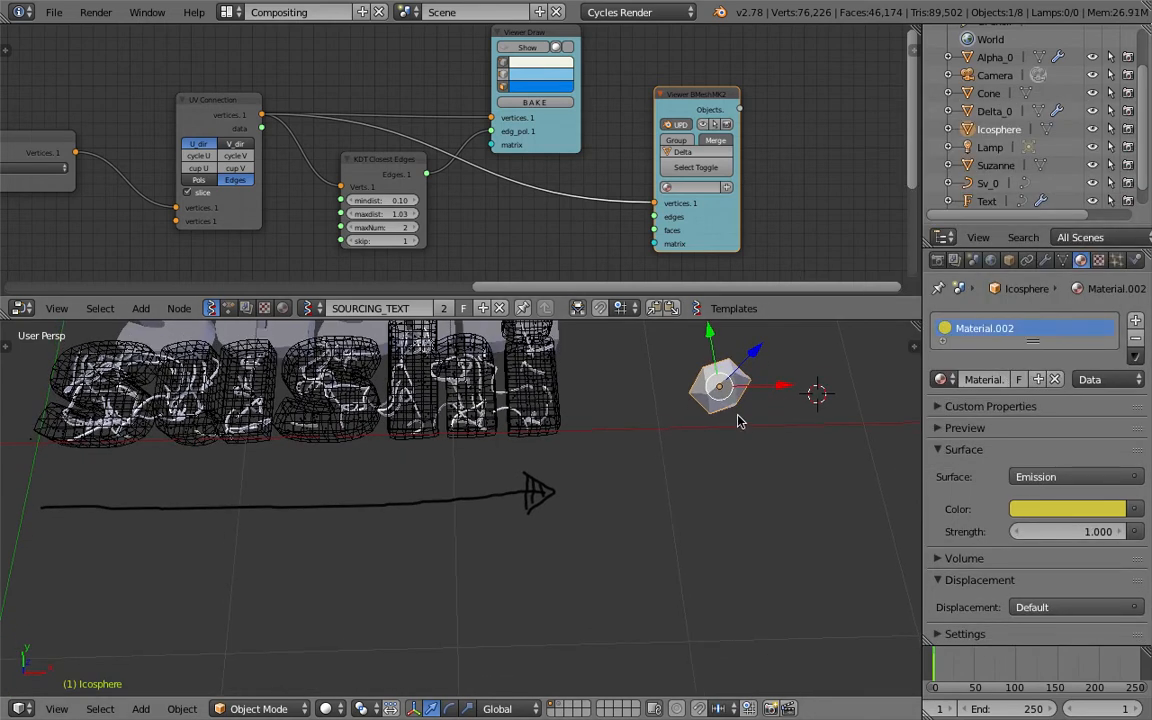
# Scale the icosphere down further and place a duplicate of it close beside it, on the side away from the text.
pyautogui.press('s')
pyautogui.click(735, 420)
pyautogui.hotkey('shift', 'd')
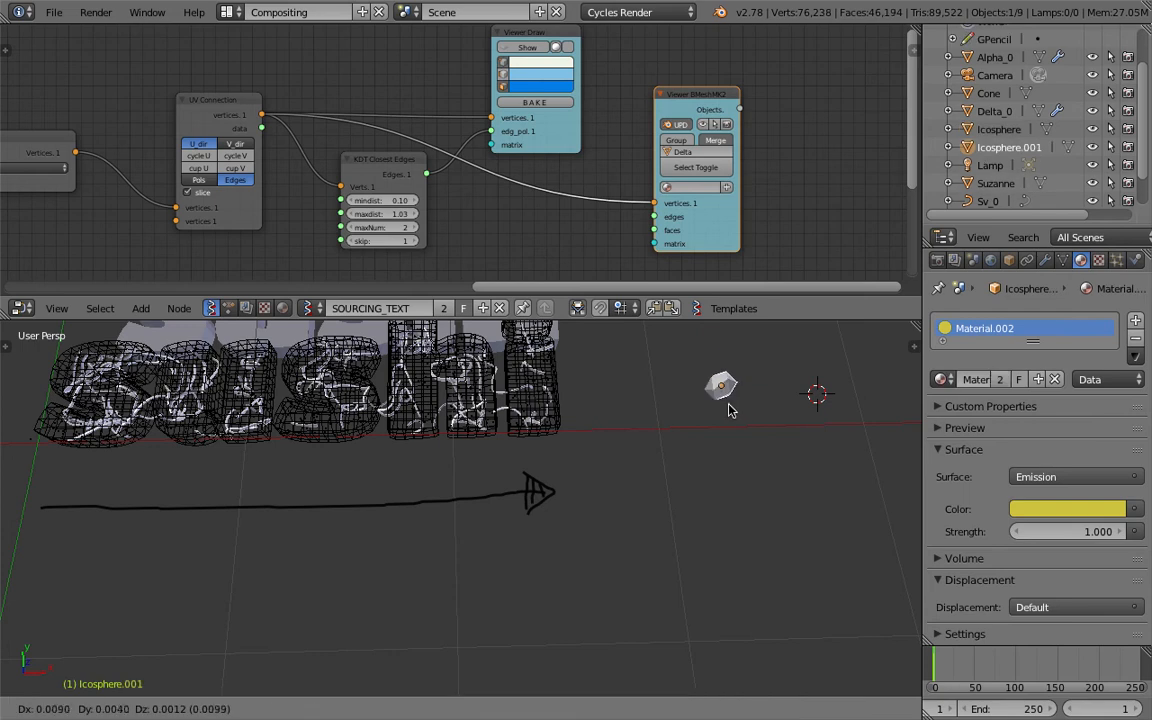
pyautogui.click(760, 408)
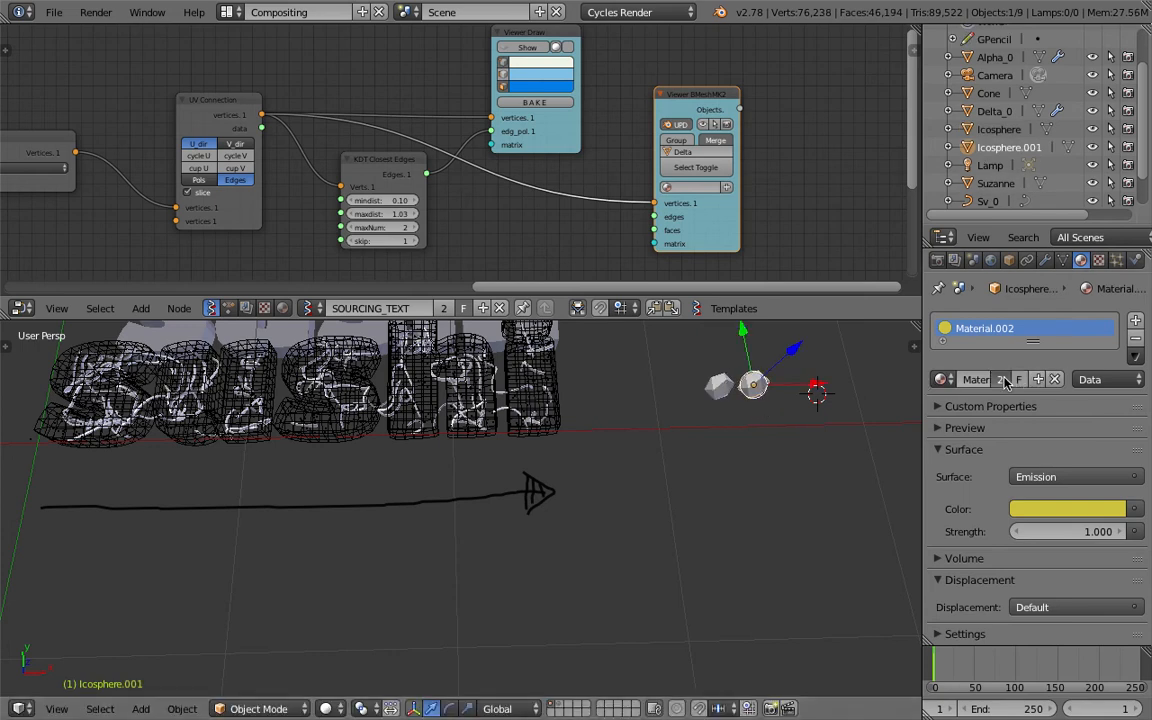
# Make the duplicate icosphere's material single-user and change its emission color to red.
pyautogui.click(1020, 509)
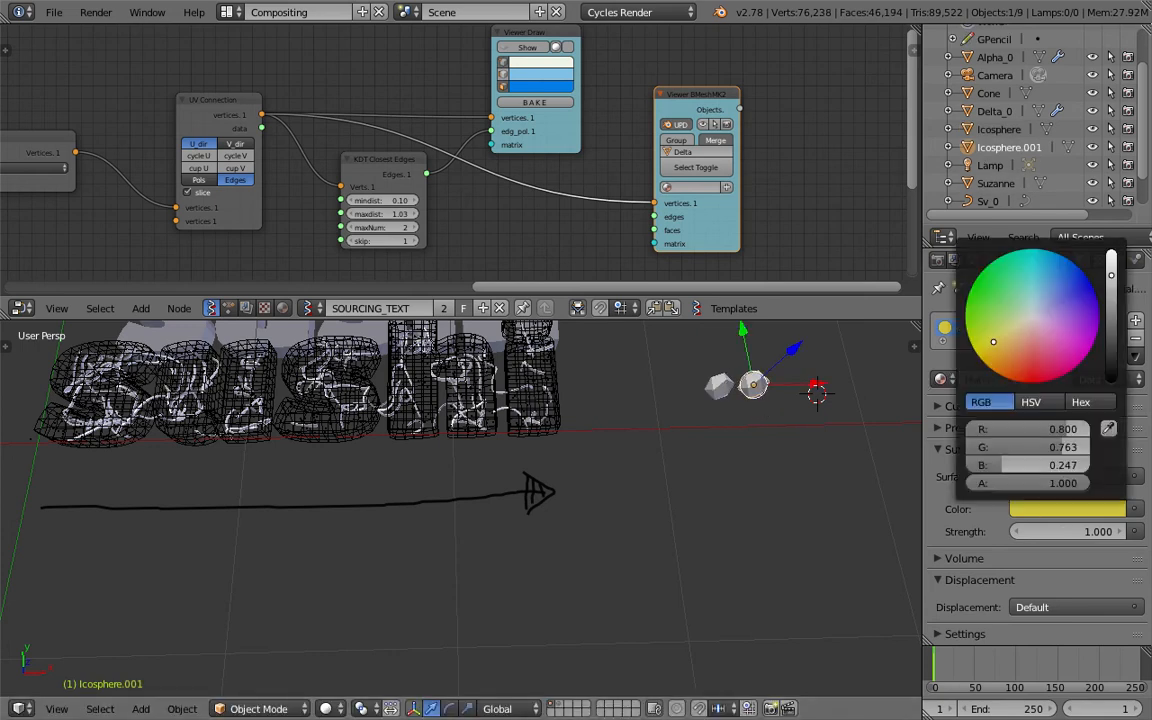
pyautogui.moveTo(993, 342); pyautogui.dragTo(1031, 384)
pyautogui.click(828, 394)
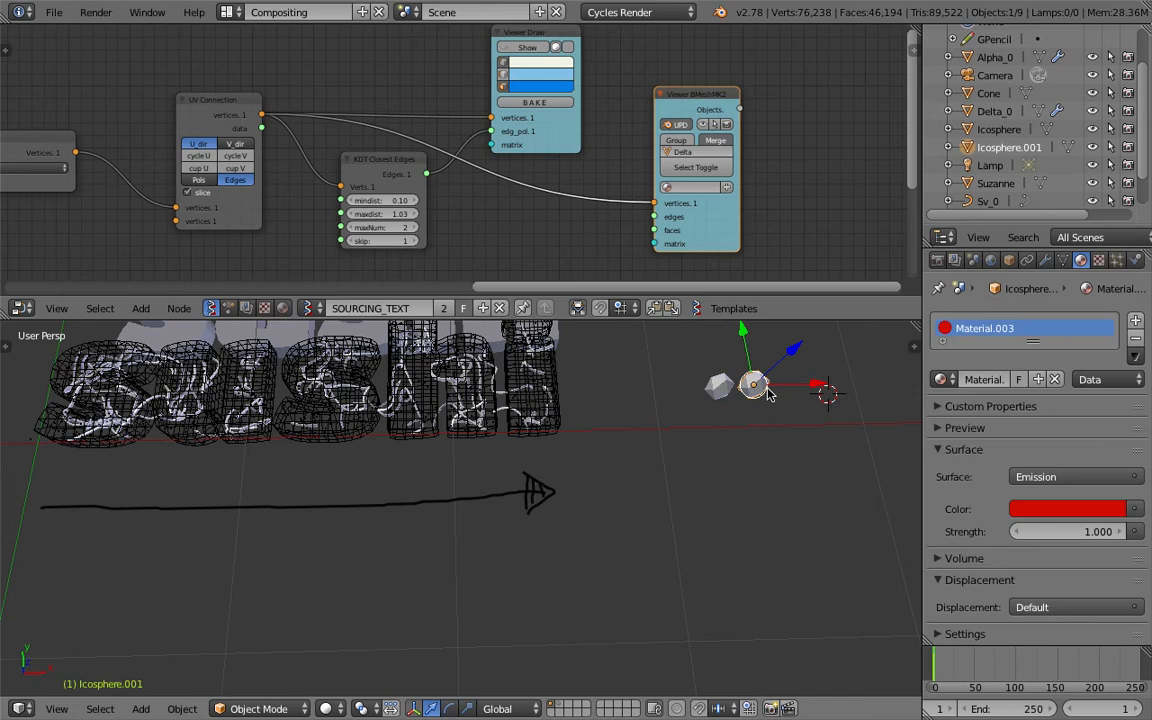
# Duplicate the red icosphere beside it and give the copy its own blue emission material (R 0.260, G 0.534, B 0.800).
pyautogui.hotkey('shift', 'd')
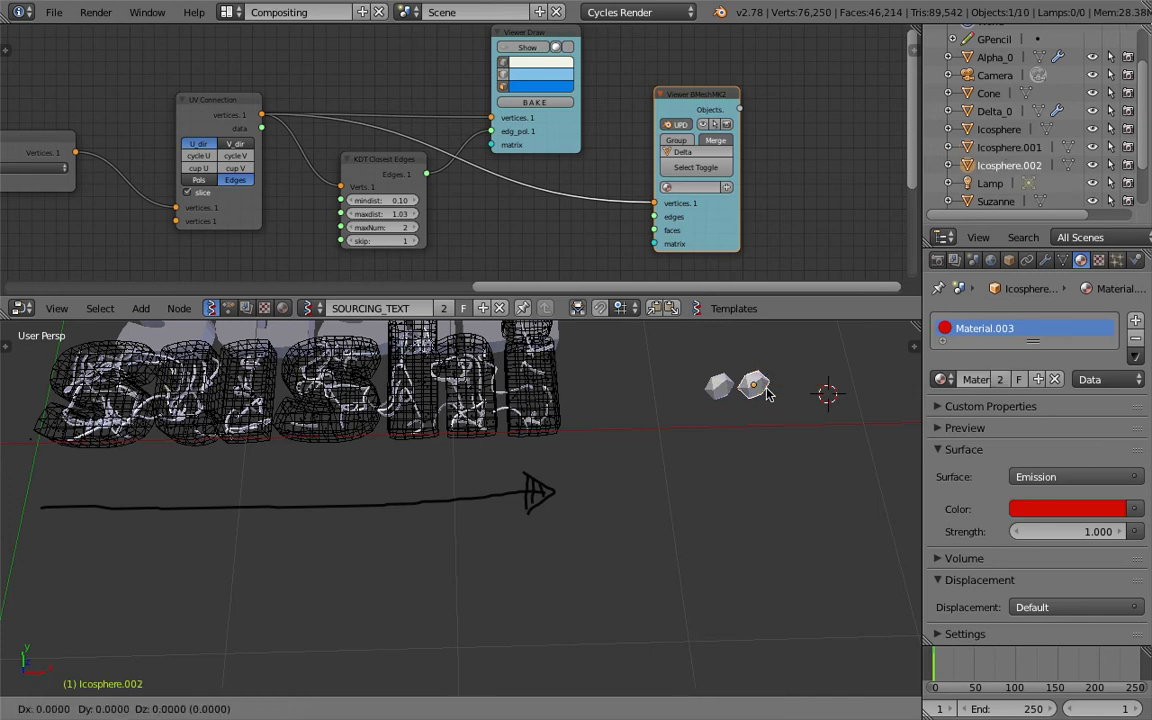
pyautogui.click(813, 386)
pyautogui.click(999, 379)
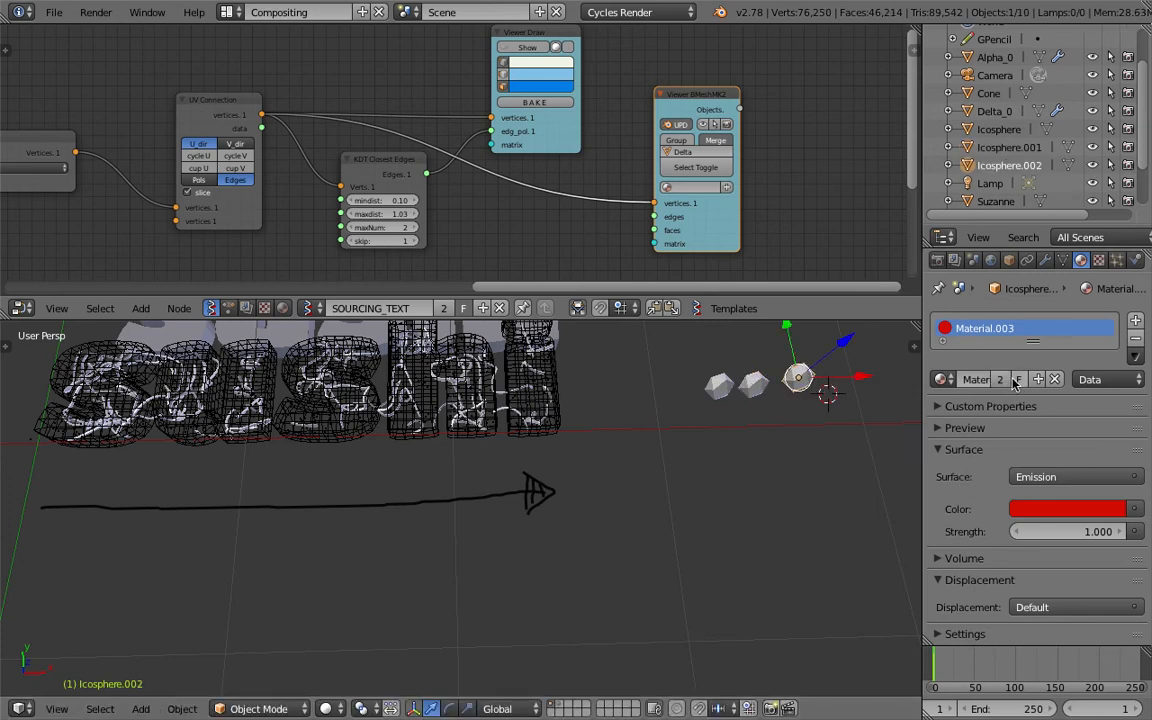
pyautogui.click(1049, 510)
pyautogui.click(1055, 282)
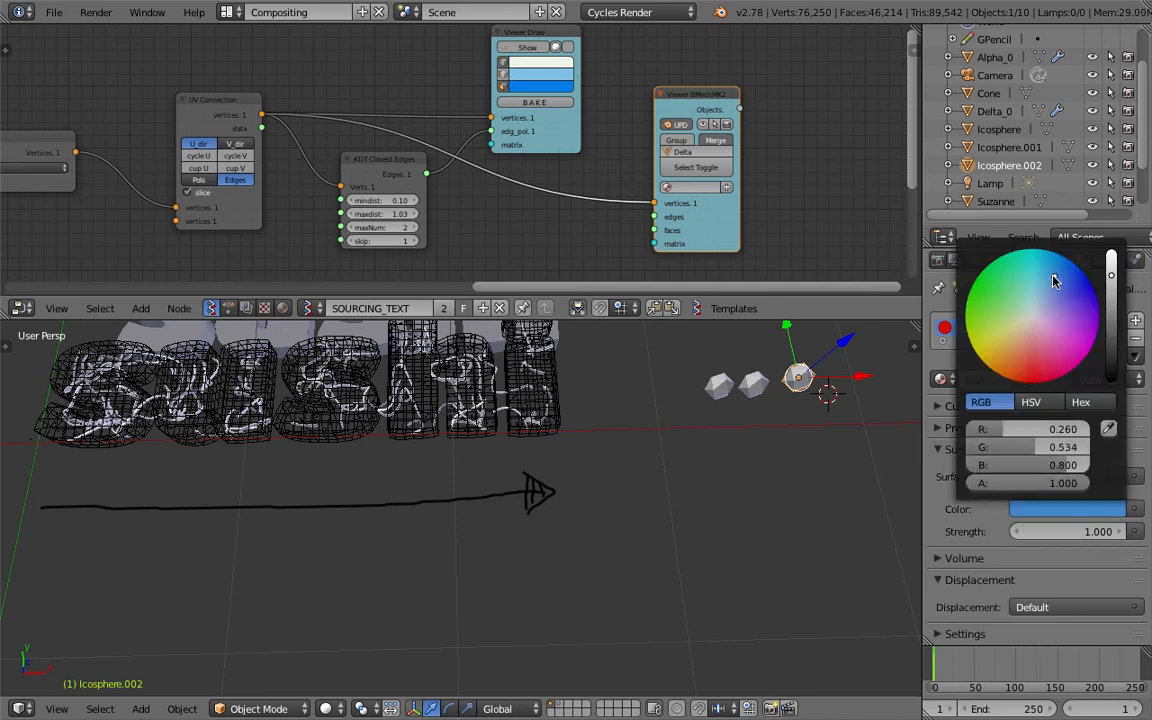
pyautogui.click(345, 669)
# Try Texture viewport shading, and settle on Material shading to display the icospheres' colors.
pyautogui.click(331, 705)
pyautogui.click(357, 631)
pyautogui.moveTo(641, 512); pyautogui.dragTo(641, 525, button='middle')
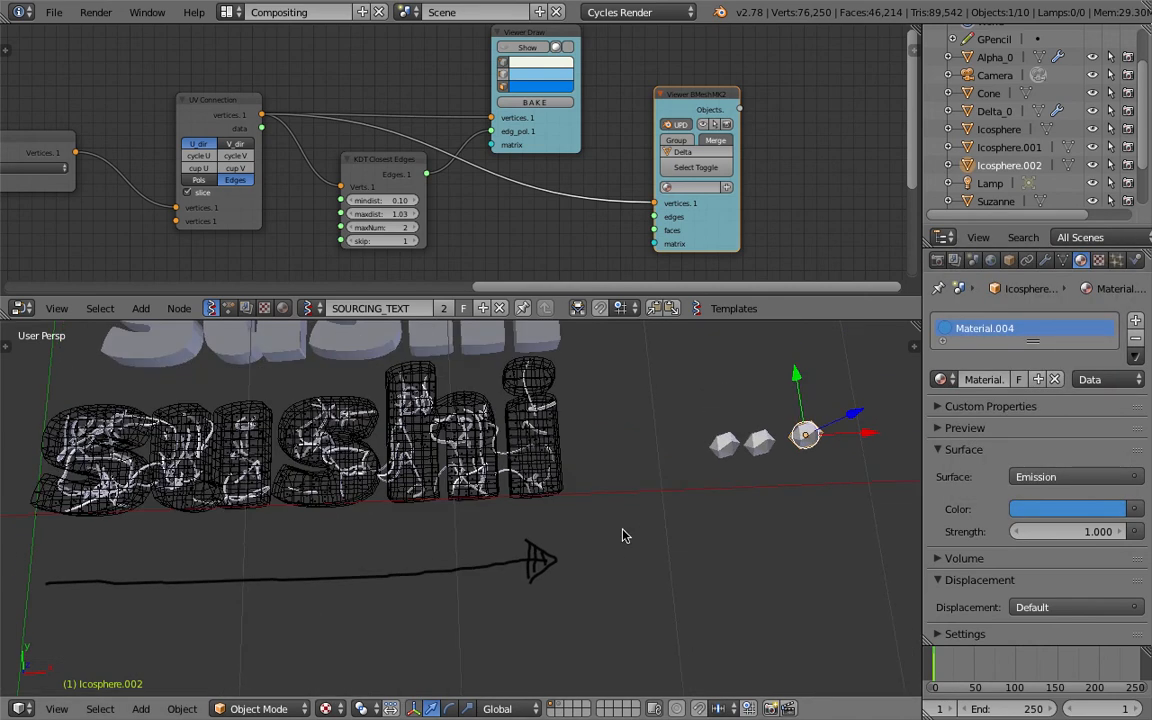
pyautogui.click(328, 708)
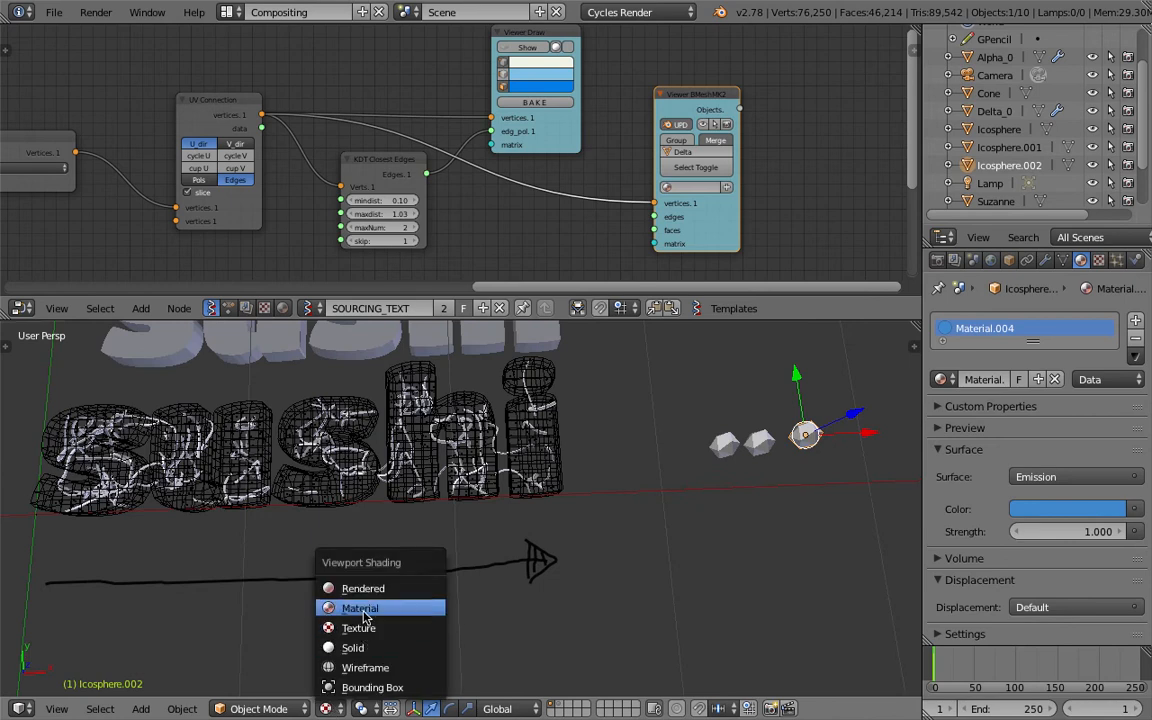
pyautogui.click(362, 608)
# Select the yellow, red and blue icospheres together and put them in a group.
pyautogui.moveTo(590, 518); pyautogui.dragTo(690, 520, button='middle')
pyautogui.rightClick(738, 480)
pyautogui.rightClick(768, 484)
pyautogui.rightClick(804, 482)
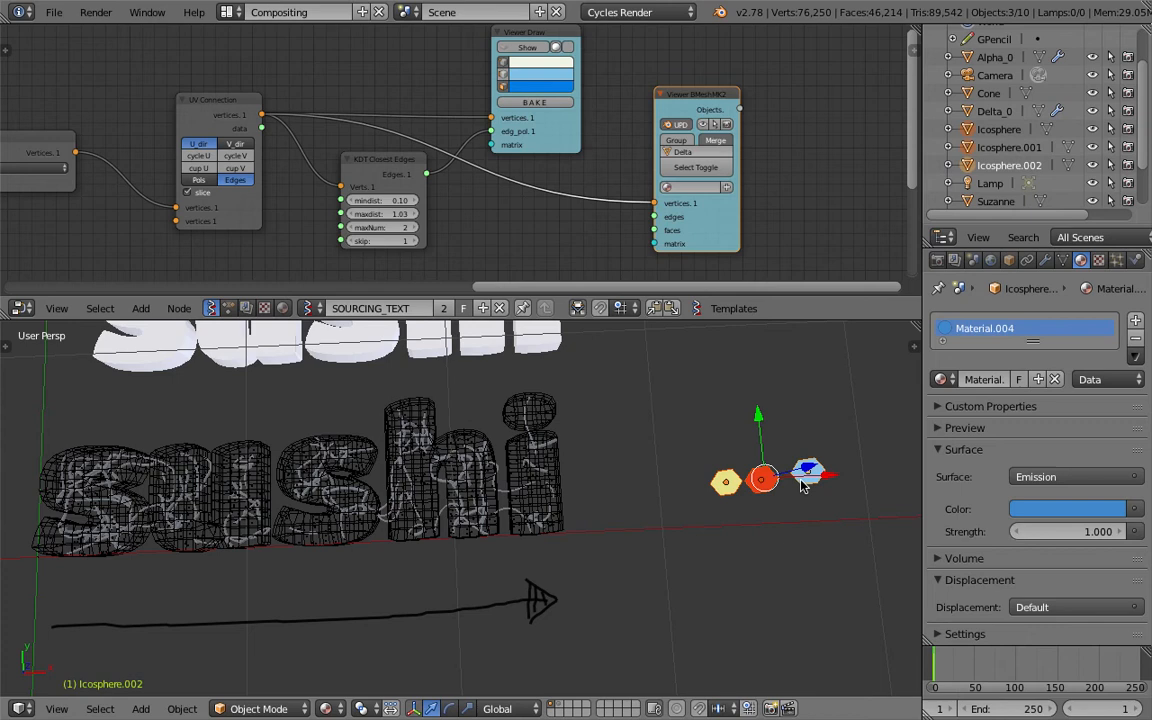
# Select Delta_0 and set its particle system's physics type to No.
pyautogui.rightClick(557, 456)
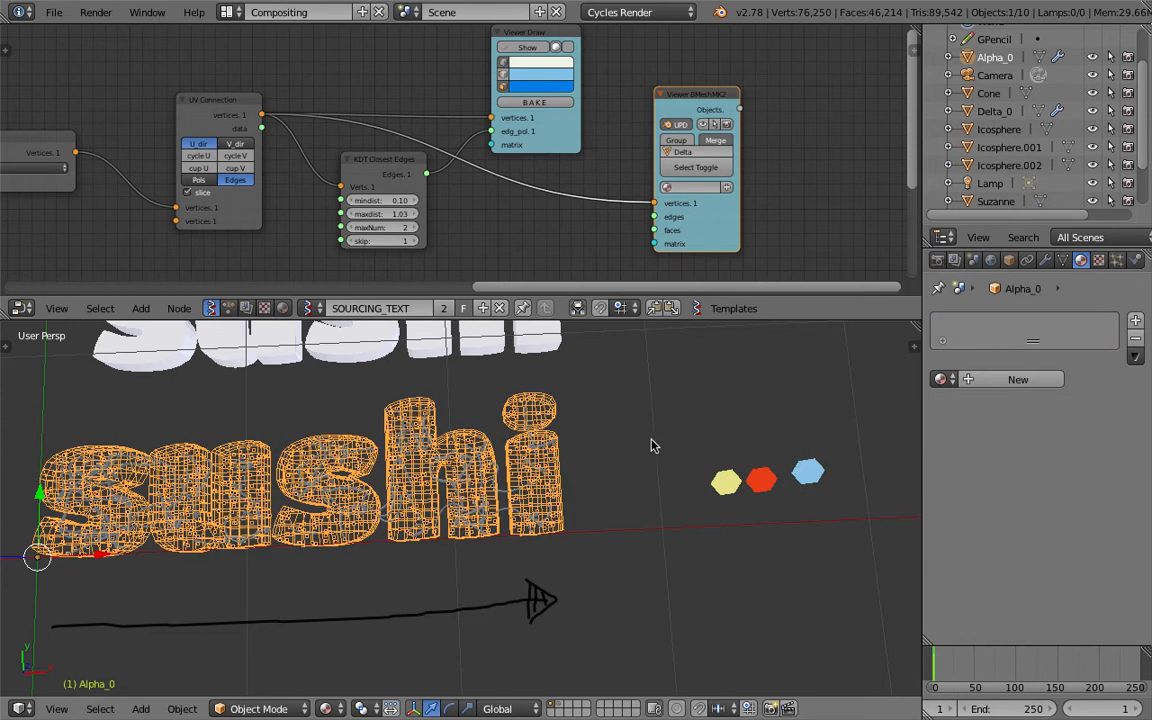
pyautogui.click(992, 112)
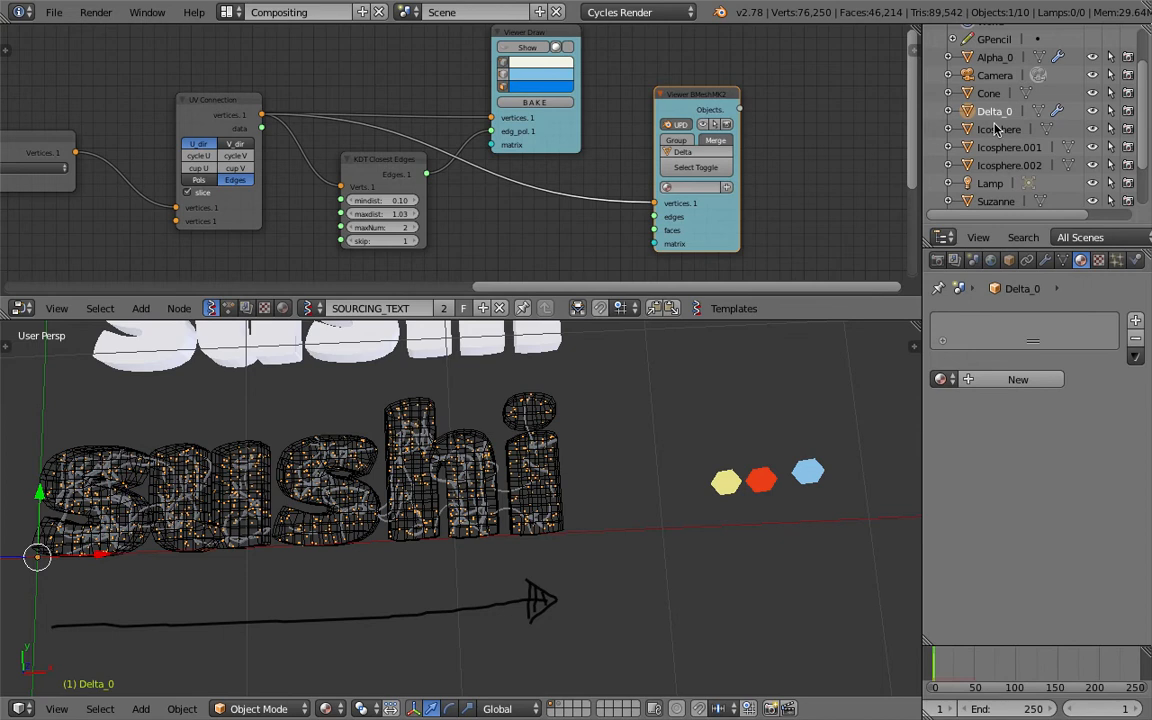
pyautogui.click(1116, 260)
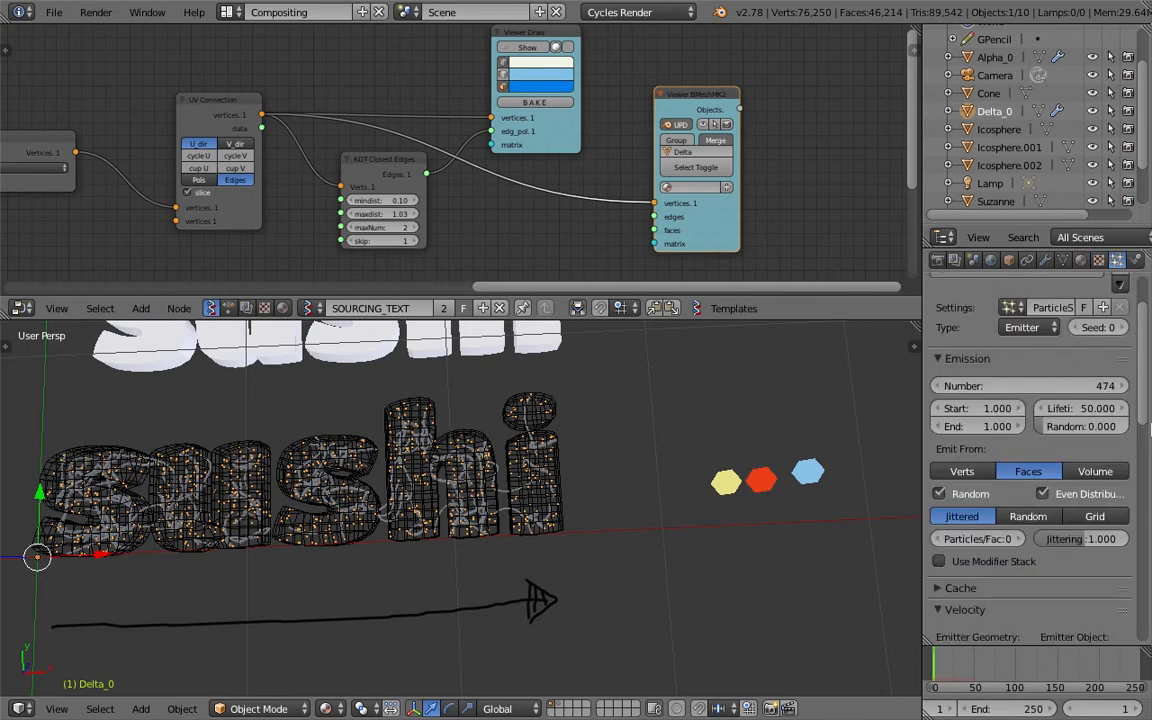
pyautogui.scroll(-12, 1095, 509)
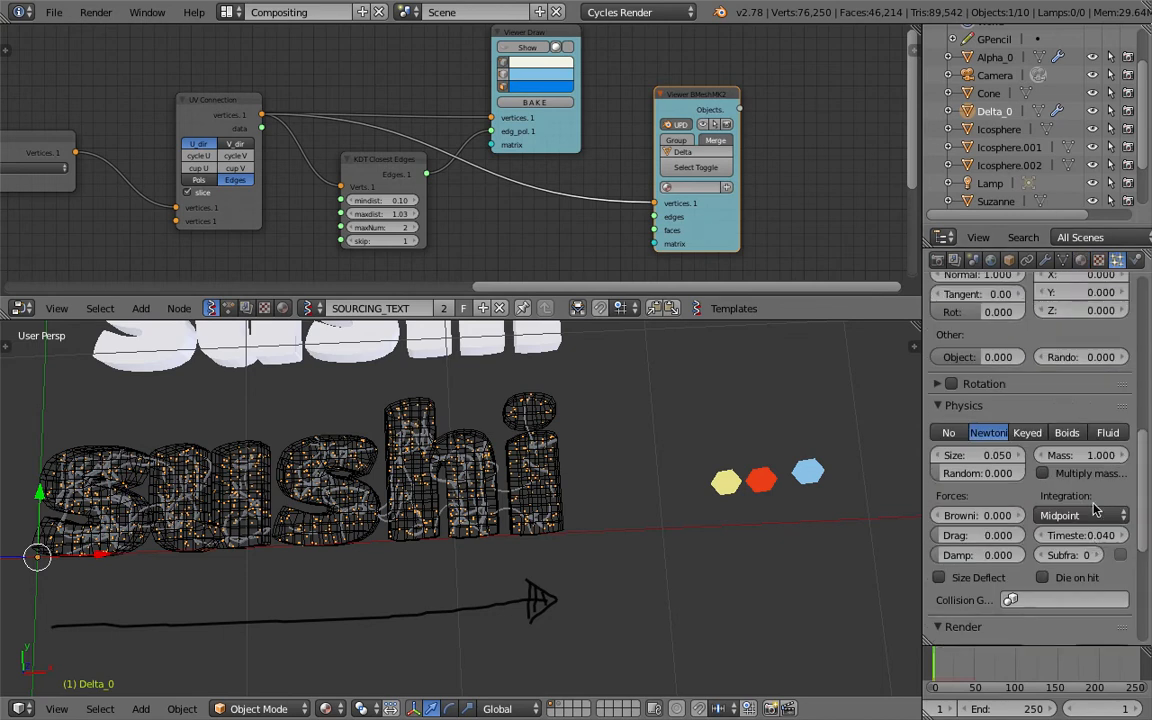
pyautogui.scroll(-5, 1095, 509)
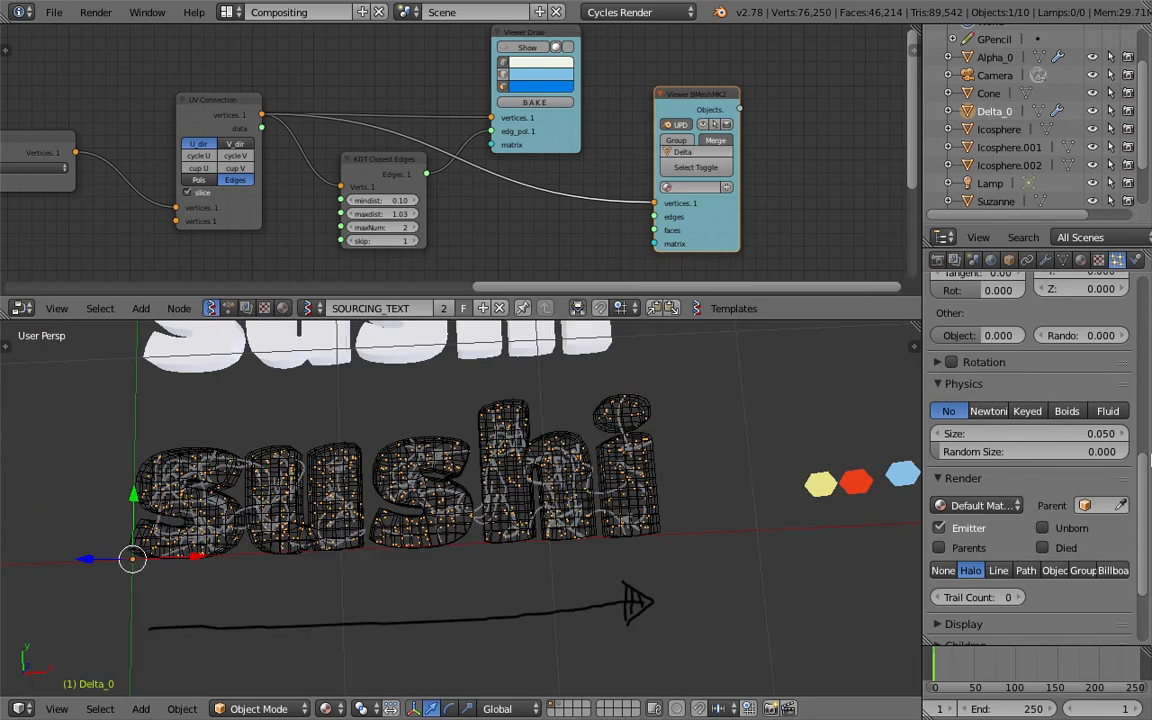
# Render Delta_0's particles as a group, using the icosphere group named Group as the Dupli Group.
pyautogui.scroll(-1, 1150, 541)
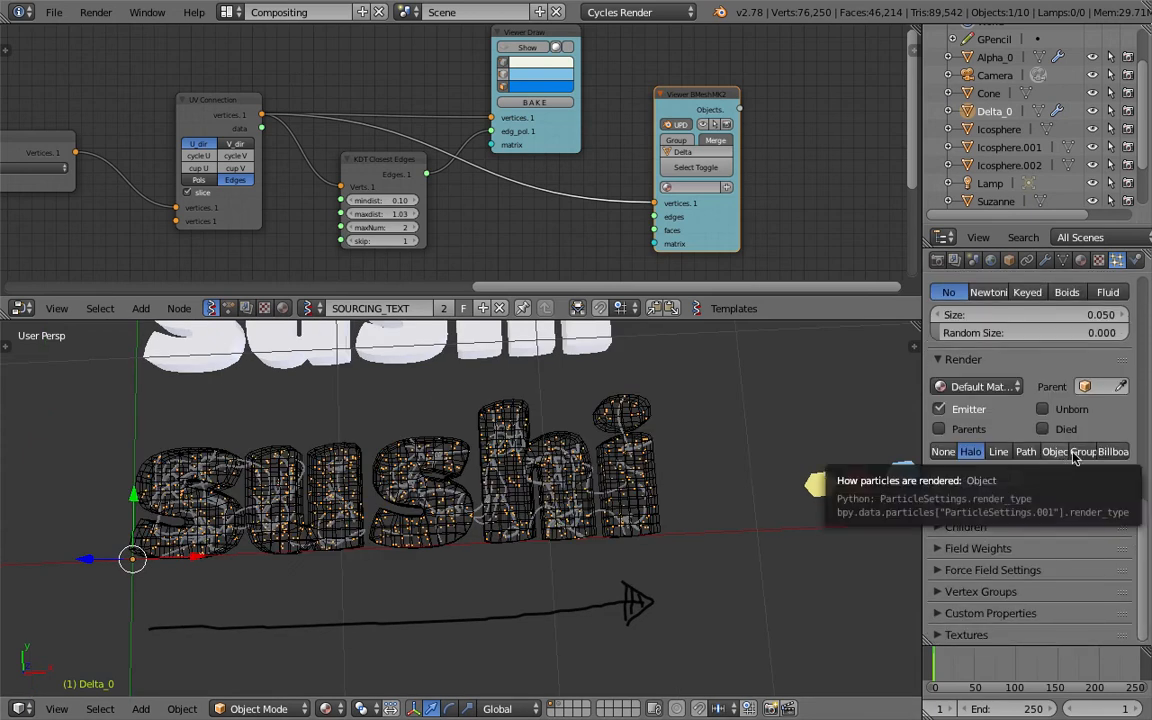
pyautogui.click(1081, 452)
pyautogui.click(1060, 474)
pyautogui.click(956, 499)
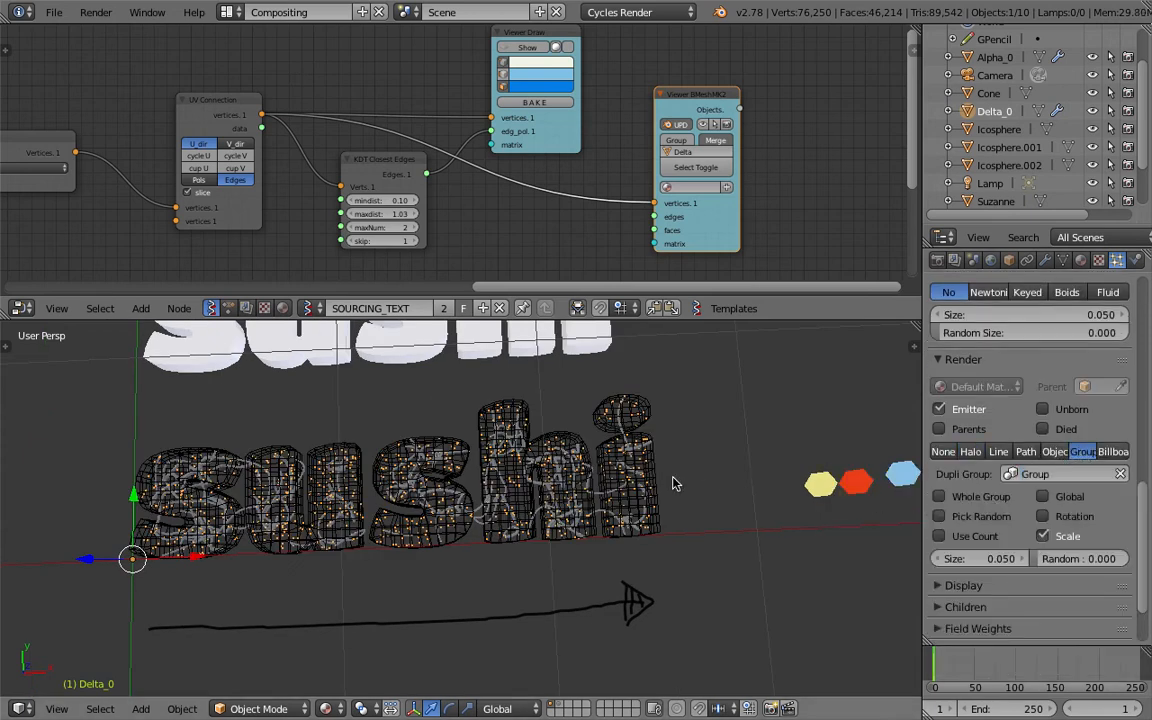
# Raise the size of Delta_0's particles to 0.990 and save the file.
pyautogui.moveTo(972, 558); pyautogui.dragTo(1073, 558)
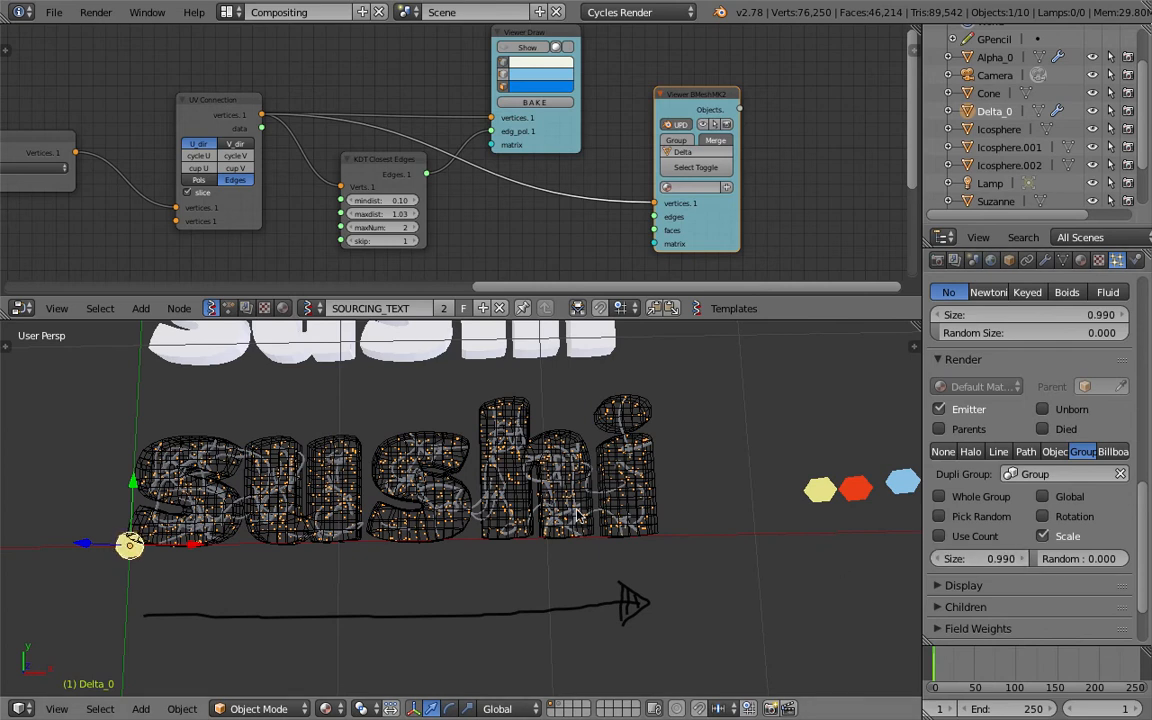
pyautogui.keyDown('shift'); pyautogui.moveTo(535, 502); pyautogui.dragTo(606, 519, button='middle'); pyautogui.keyUp('shift')
pyautogui.hotkey('ctrl', 's')
pyautogui.click(606, 519)
pyautogui.scroll(-2, 1108, 708)
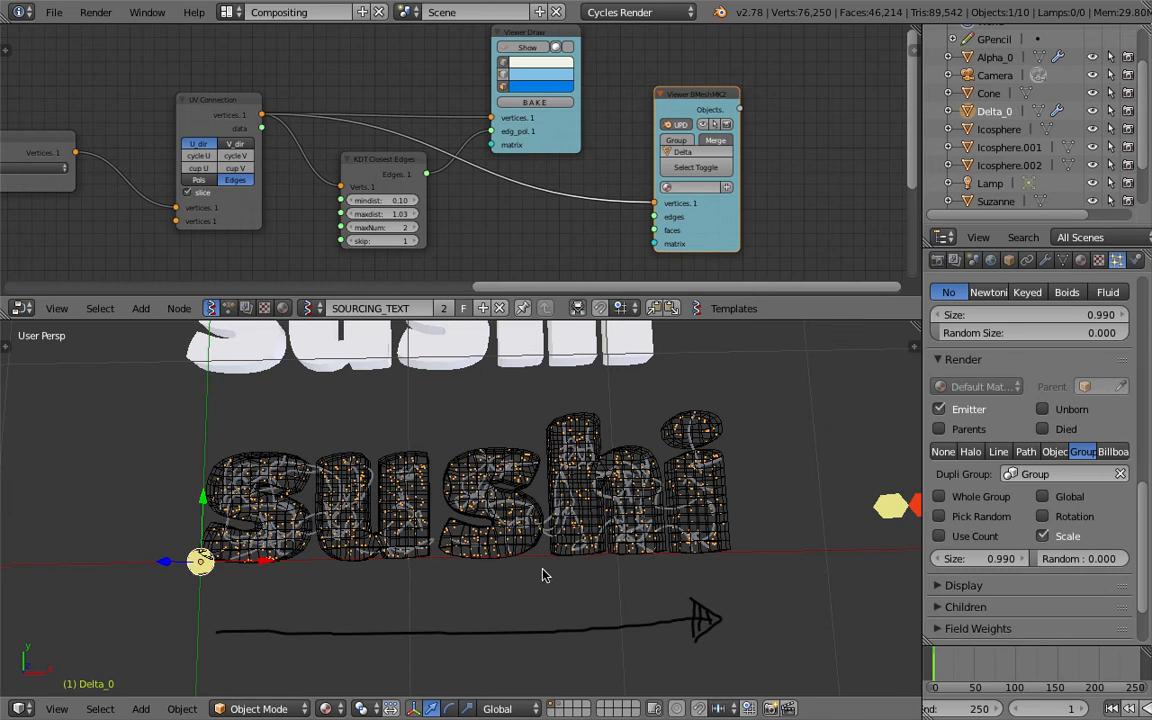
# Set Delta_0's particle system to emit from Verts.
pyautogui.moveTo(540, 573); pyautogui.dragTo(545, 566, button='middle')
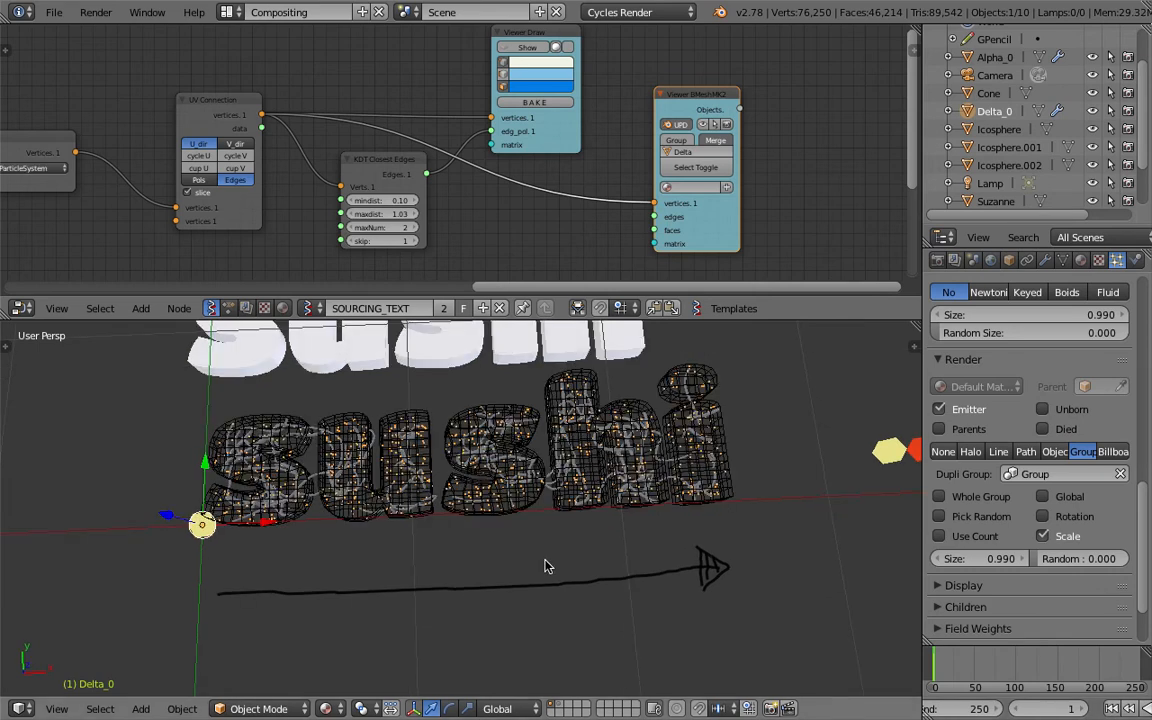
pyautogui.moveTo(482, 487); pyautogui.dragTo(445, 452, button='middle')
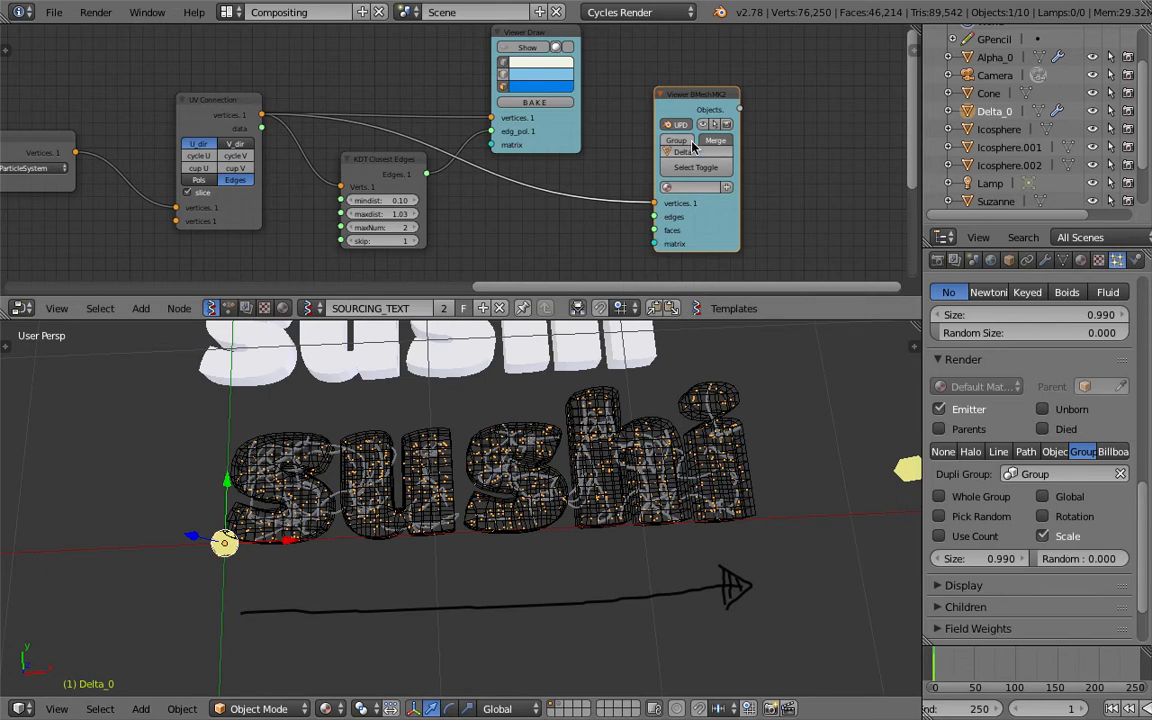
pyautogui.moveTo(630, 385); pyautogui.dragTo(655, 455, button='middle')
pyautogui.moveTo(695, 96); pyautogui.dragTo(645, 77)
pyautogui.moveTo(596, 93); pyautogui.dragTo(527, 95, button='middle')
pyautogui.scroll(2, 527, 95)
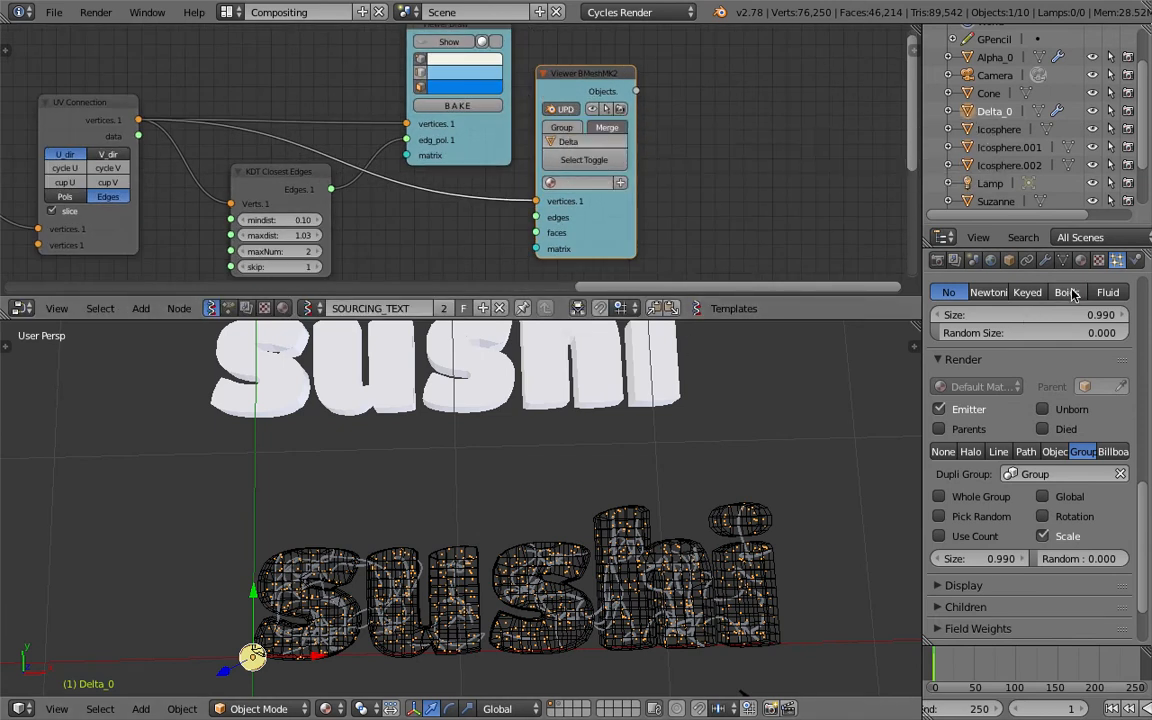
pyautogui.scroll(15, 1073, 283)
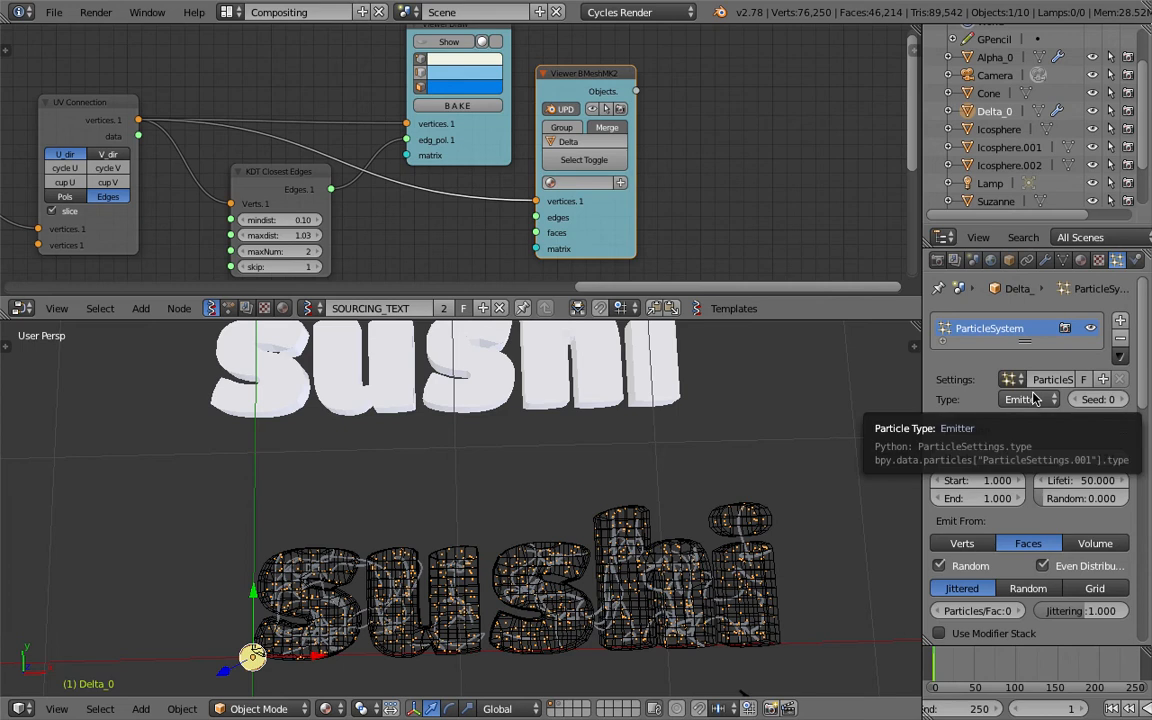
pyautogui.click(962, 543)
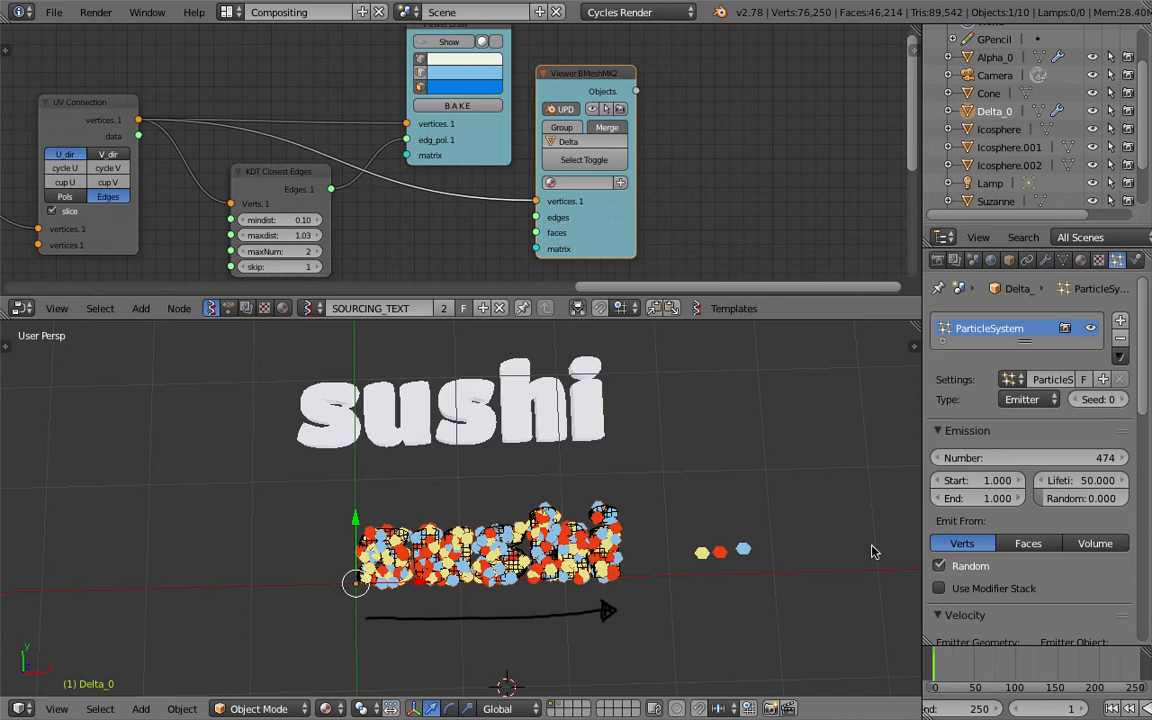
# Reselect Delta_0 and reduce its particle size to 0.430.
pyautogui.rightClick(699, 554)
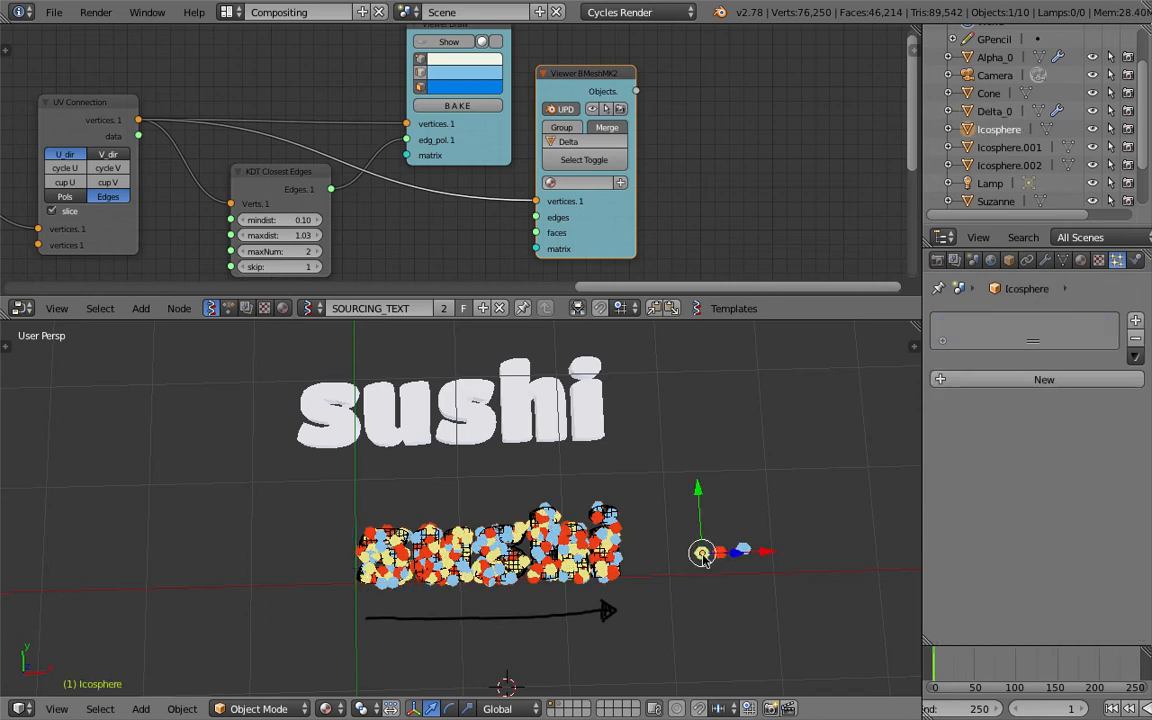
pyautogui.click(998, 112)
pyautogui.moveTo(1145, 395); pyautogui.dragTo(1150, 603)
pyautogui.moveTo(987, 524); pyautogui.dragTo(929, 524)
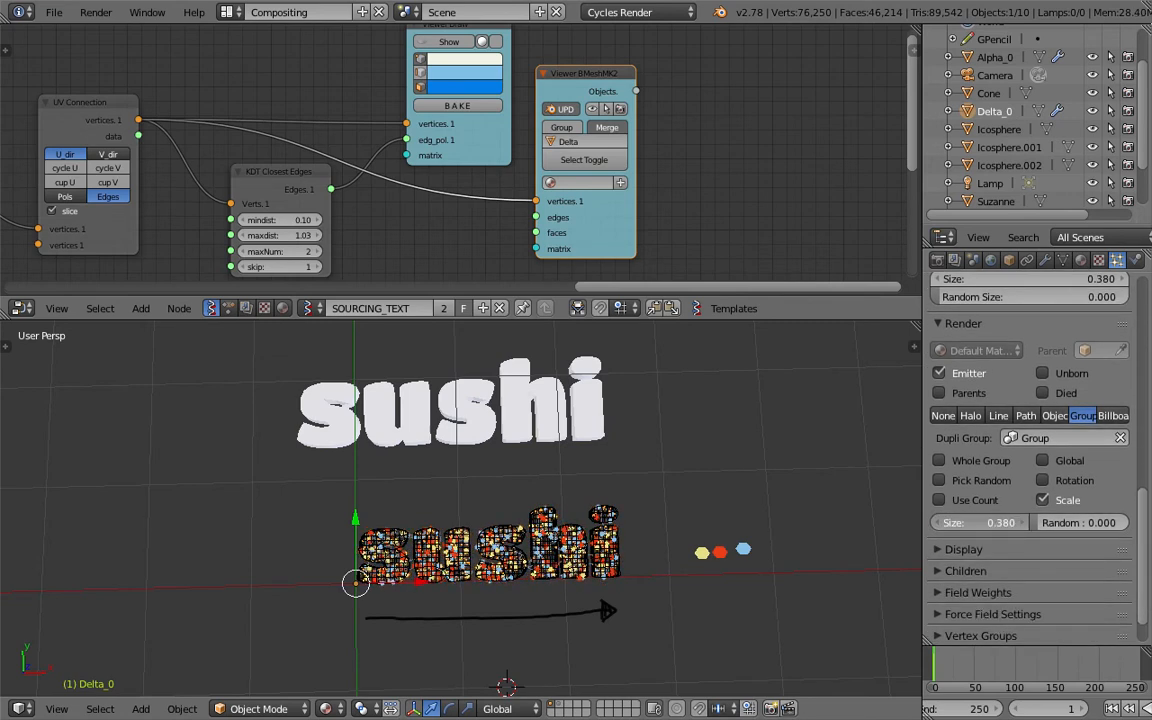
pyautogui.scroll(4, 449, 500)
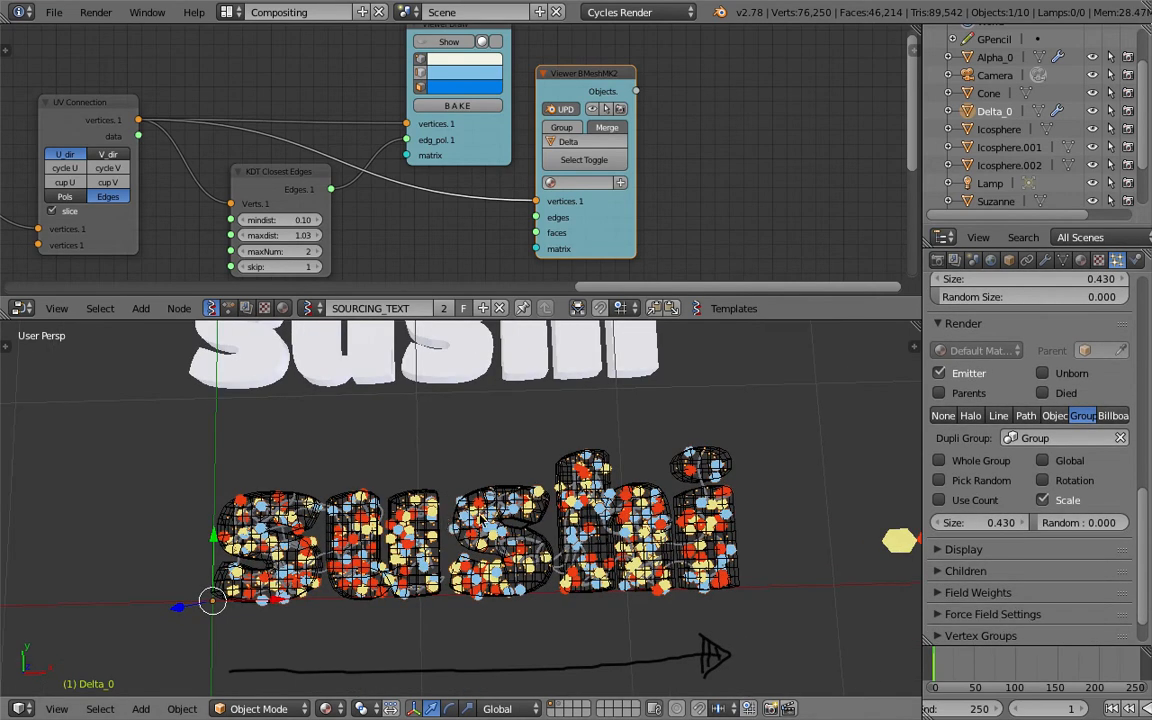
# Select the Alpha_0 text mesh and toggle its viewport visibility off and back on.
pyautogui.rightClick(543, 543)
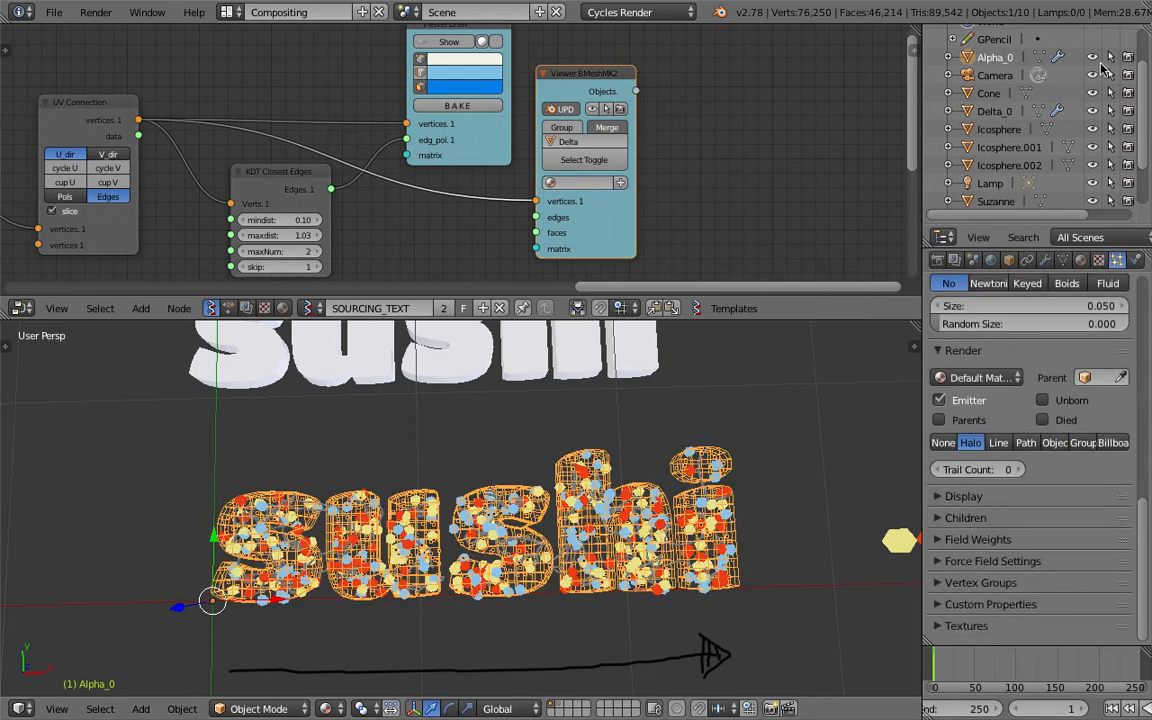
pyautogui.click(1095, 58)
pyautogui.click(1095, 58)
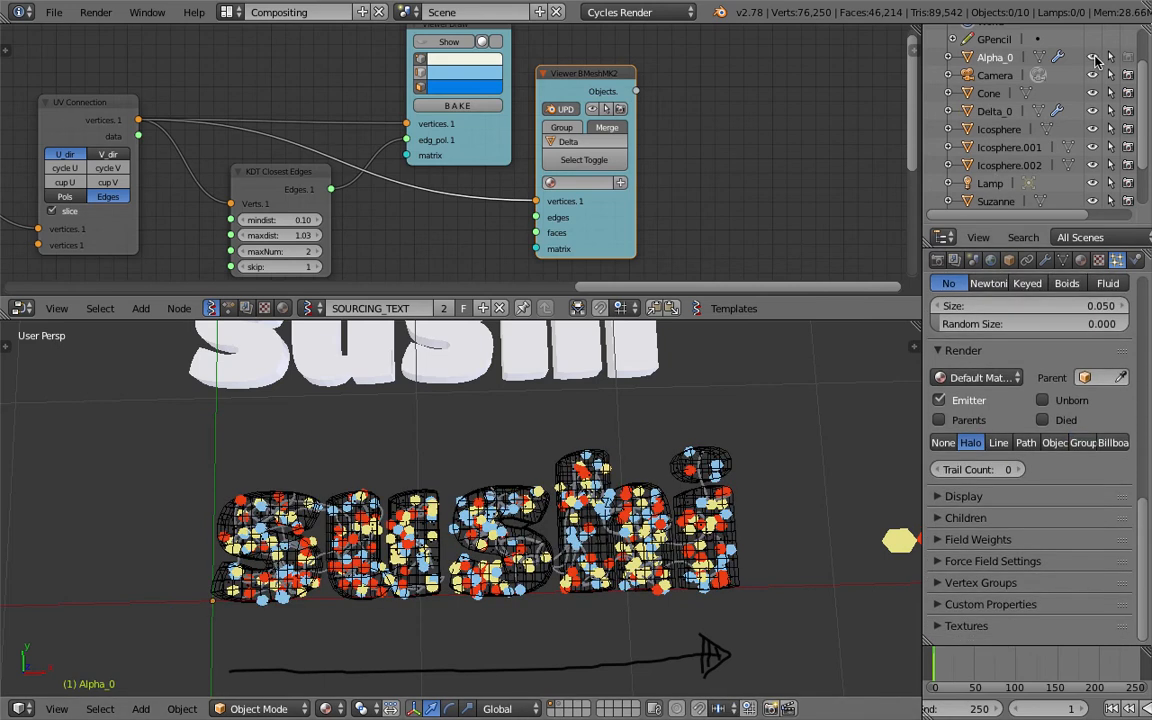
# Hide the Alpha_0 text mesh in the viewport, then select Delta_0 and save the file.
pyautogui.click(1095, 58)
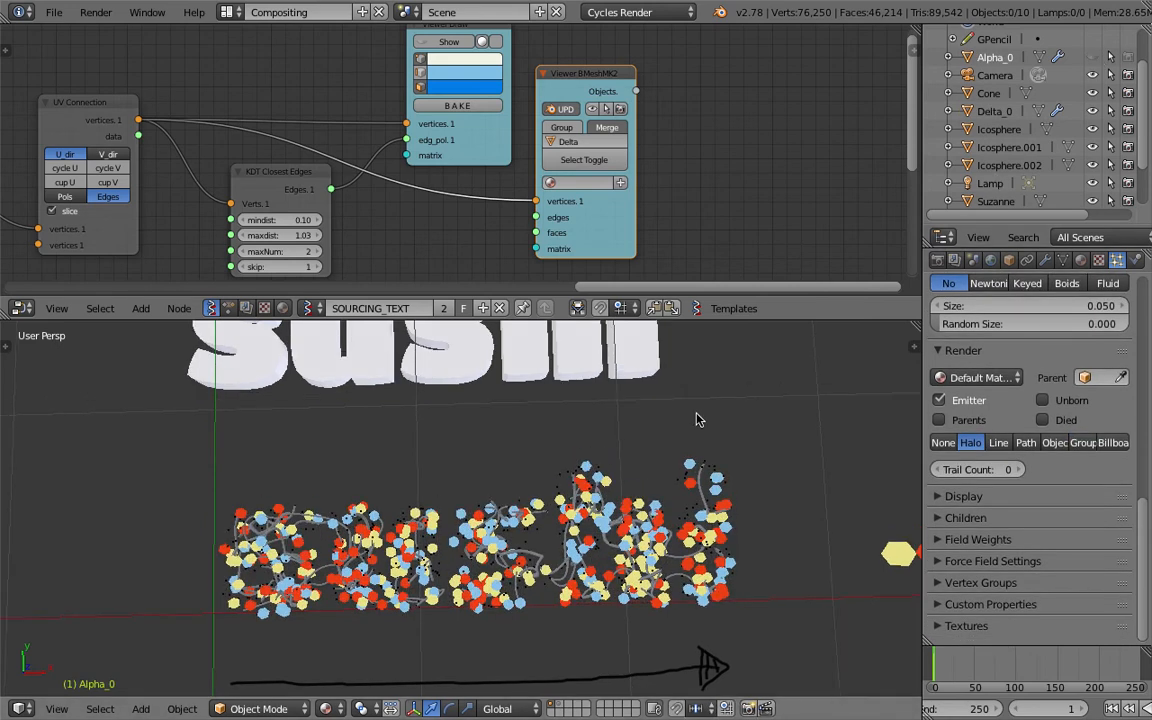
pyautogui.rightClick(540, 472)
pyautogui.hotkey('ctrl', 's')
pyautogui.click(562, 489)
pyautogui.moveTo(562, 489); pyautogui.dragTo(556, 502, button='middle')
pyautogui.hotkey('ctrl', 's')
pyautogui.click(556, 502)
# Preview the coloured particles in Rendered viewport shading, then return to Solid shading.
pyautogui.click(340, 709)
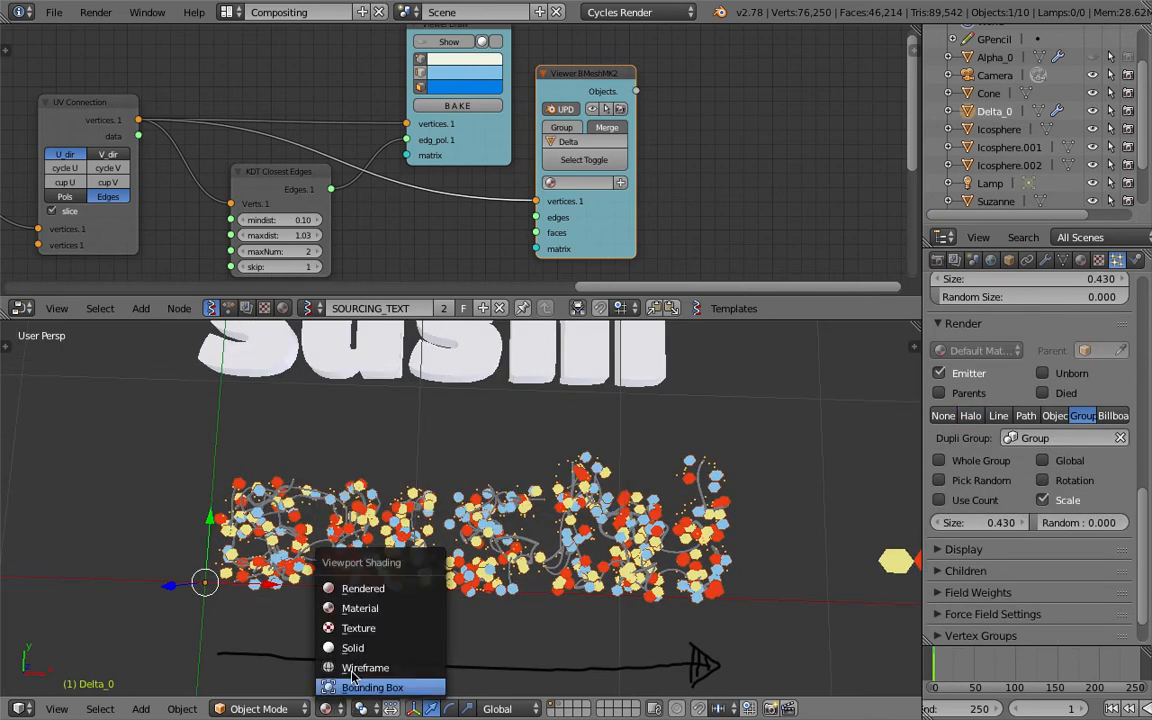
pyautogui.click(362, 591)
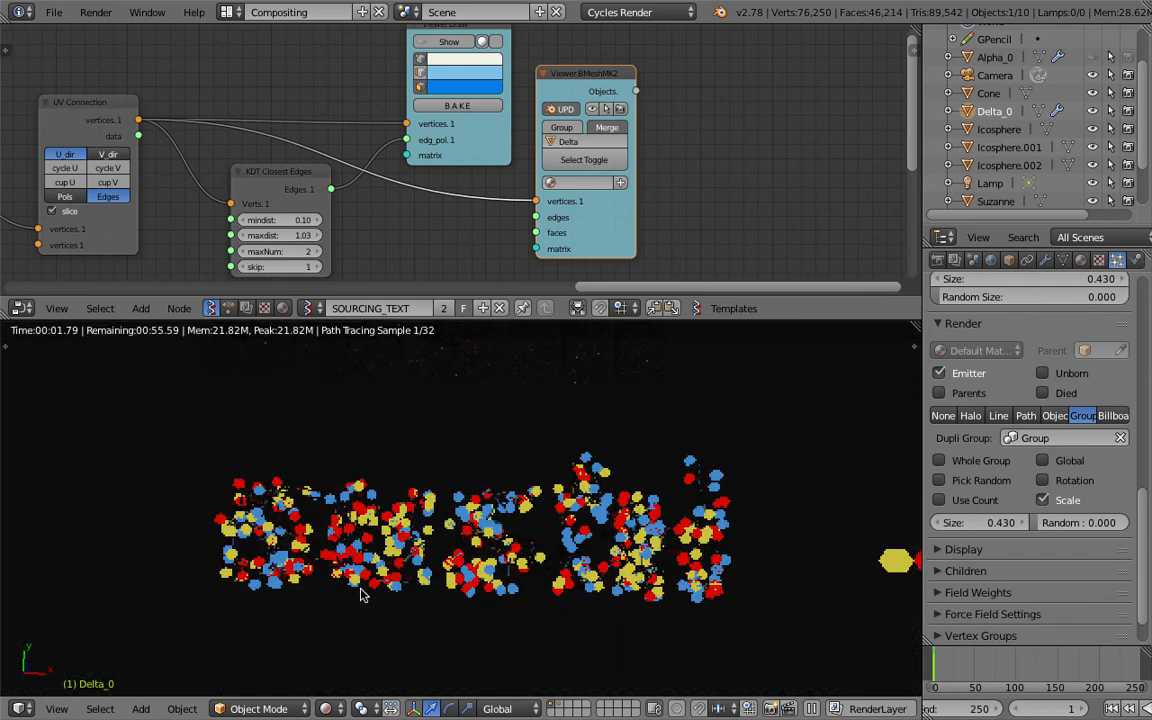
pyautogui.click(325, 709)
pyautogui.click(366, 650)
pyautogui.hotkey('ctrl', 's')
pyautogui.moveTo(462, 568); pyautogui.dragTo(445, 524, button='middle')
pyautogui.click(463, 558)
pyautogui.scroll(-2, 461, 556)
pyautogui.hotkey('shift', 'a')
# Set the emission strength of the first icosphere's yellow material to 2.
pyautogui.rightClick(757, 509)
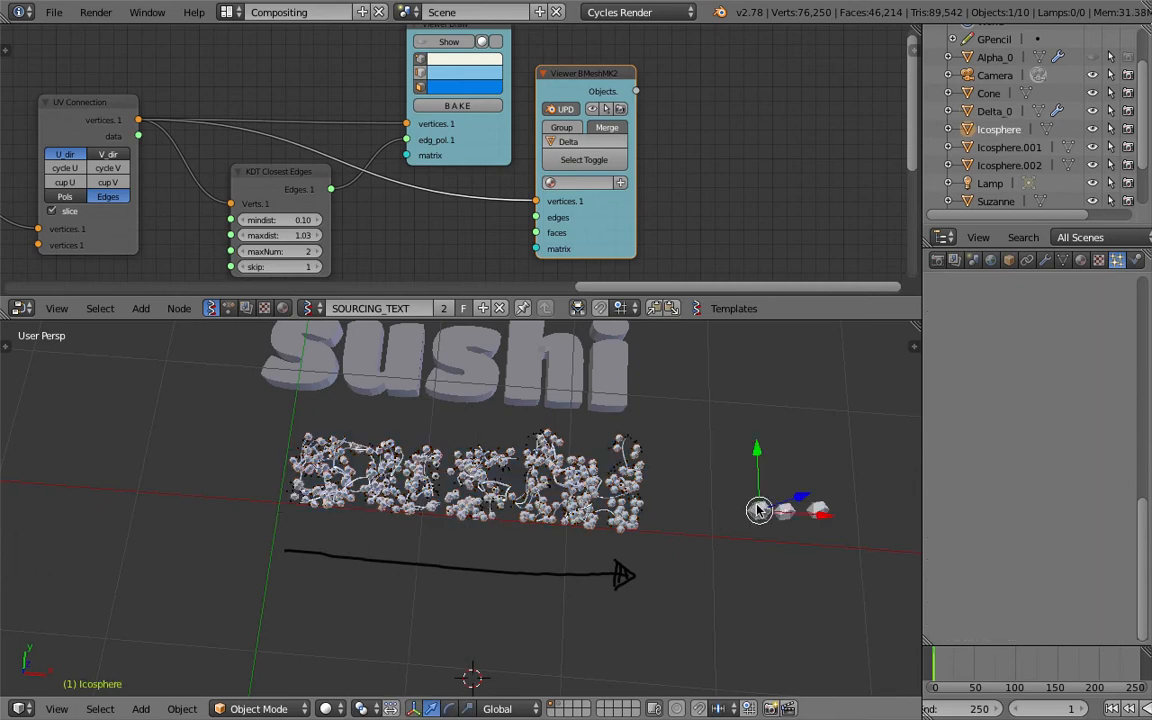
pyautogui.click(1080, 260)
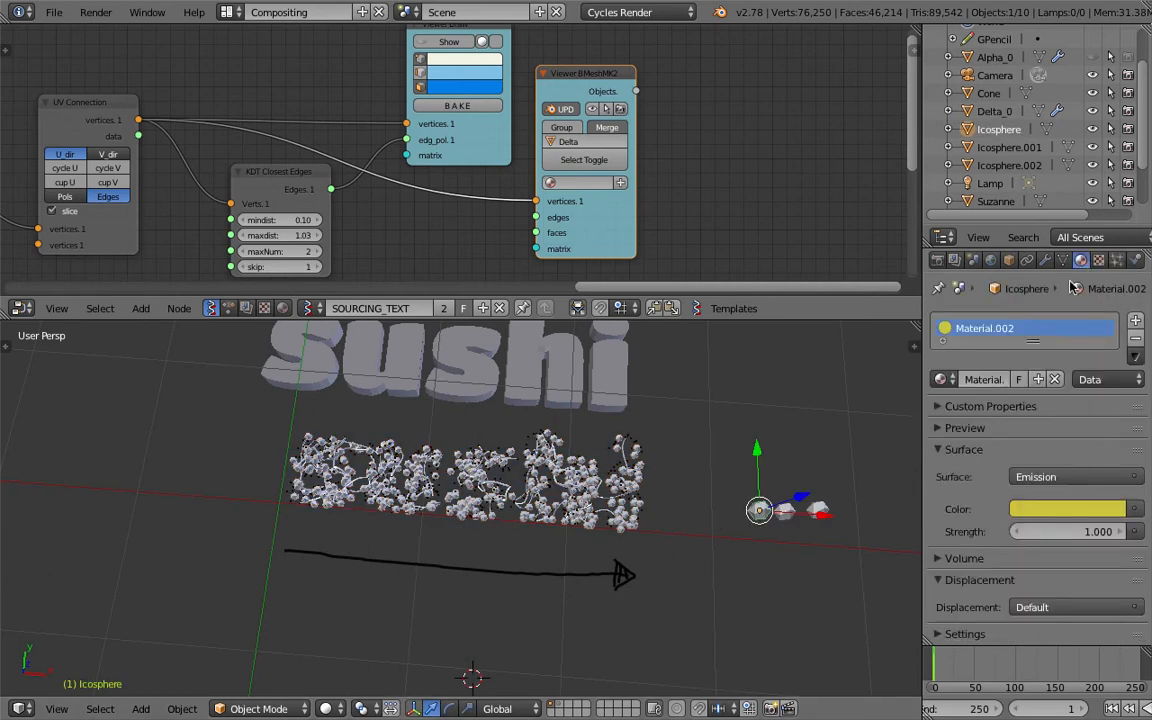
pyautogui.click(1047, 534)
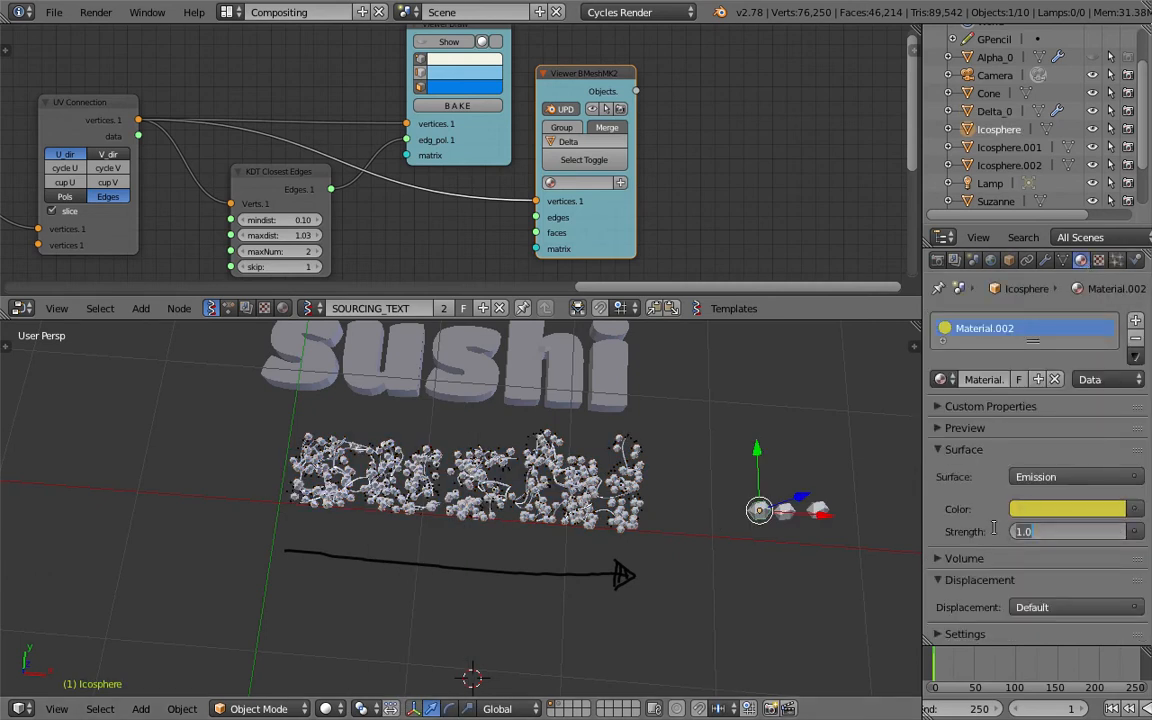
pyautogui.write('2')
pyautogui.press('Return')
# Set the emission strength of the red Icosphere.001 and blue Icosphere.002 materials to 2 and save over the file.
pyautogui.rightClick(785, 513)
pyautogui.click(1045, 533)
pyautogui.write('2')
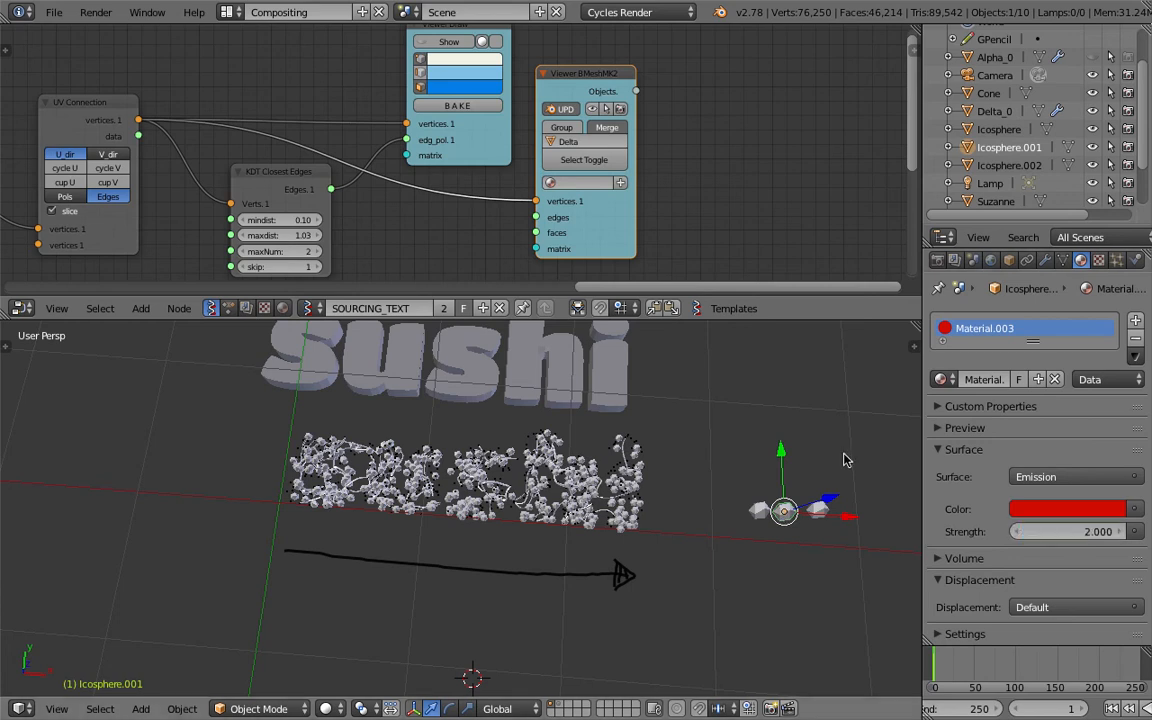
pyautogui.press('Return')
pyautogui.rightClick(821, 507)
pyautogui.click(1036, 532)
pyautogui.write('2')
pyautogui.press('Return')
pyautogui.moveTo(798, 461); pyautogui.dragTo(812, 470, button='middle')
pyautogui.hotkey('ctrl', 's')
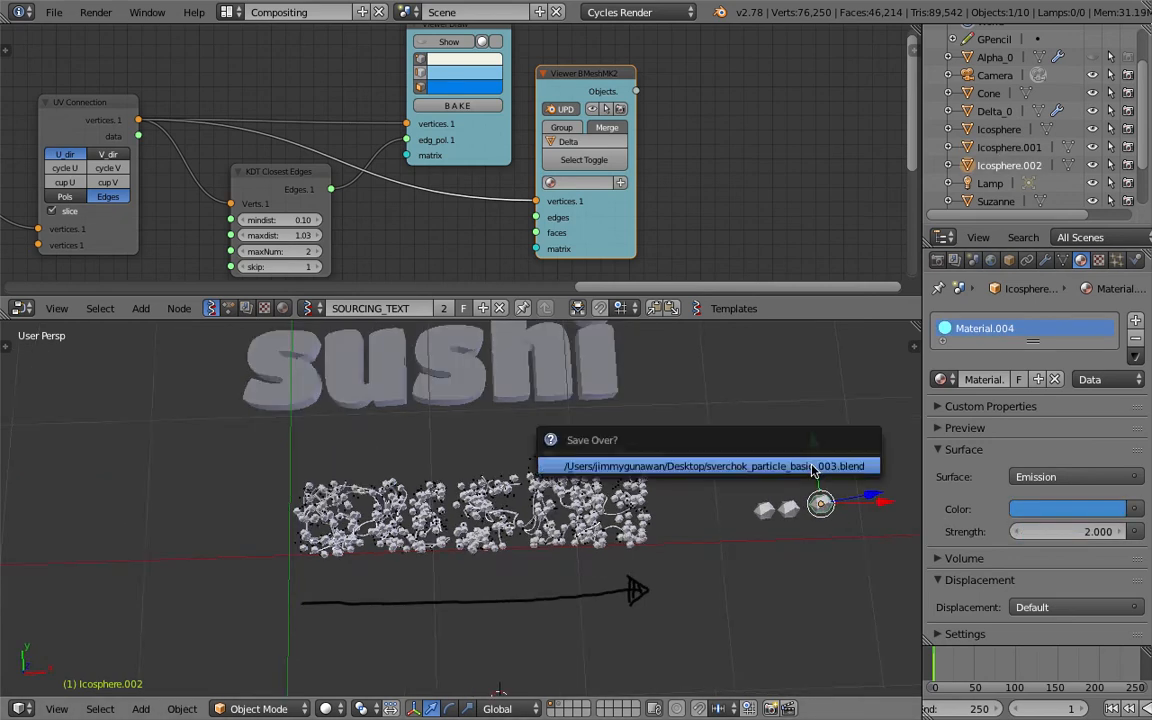
pyautogui.click(812, 467)
# Set Delta_0's particle size to 0.320 with a random size of 0.703.
pyautogui.scroll(5, 680, 480)
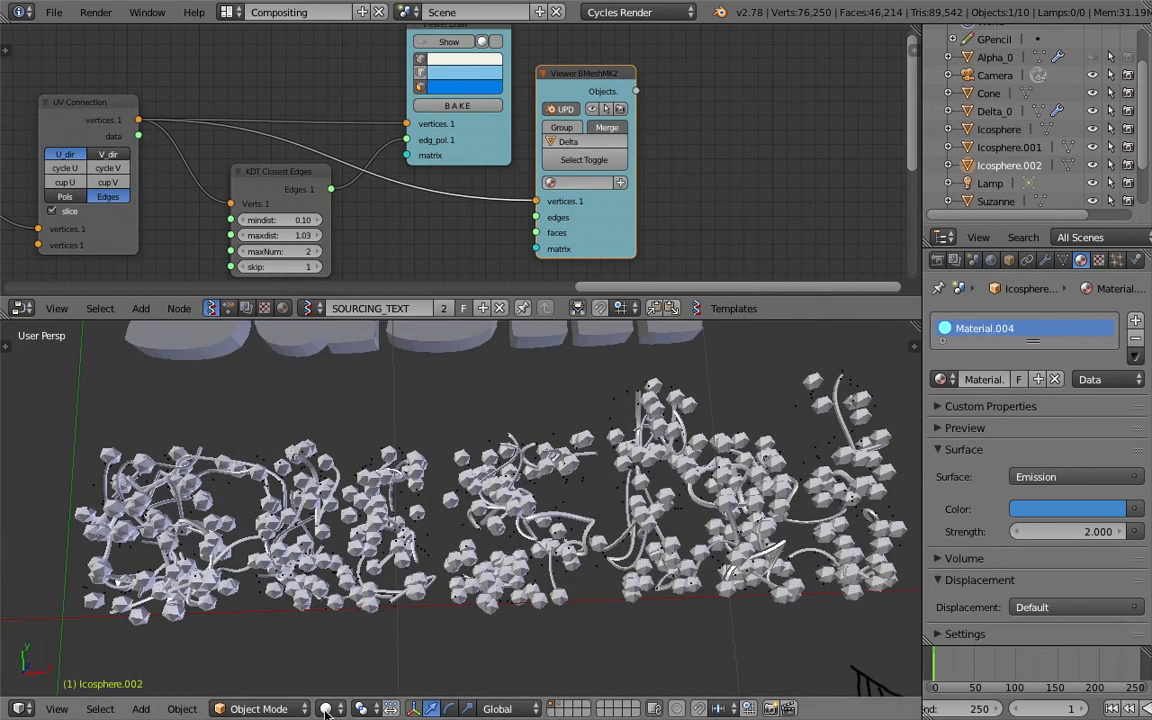
pyautogui.scroll(-5, 532, 588)
pyautogui.scroll(2, 630, 559)
pyautogui.rightClick(555, 470)
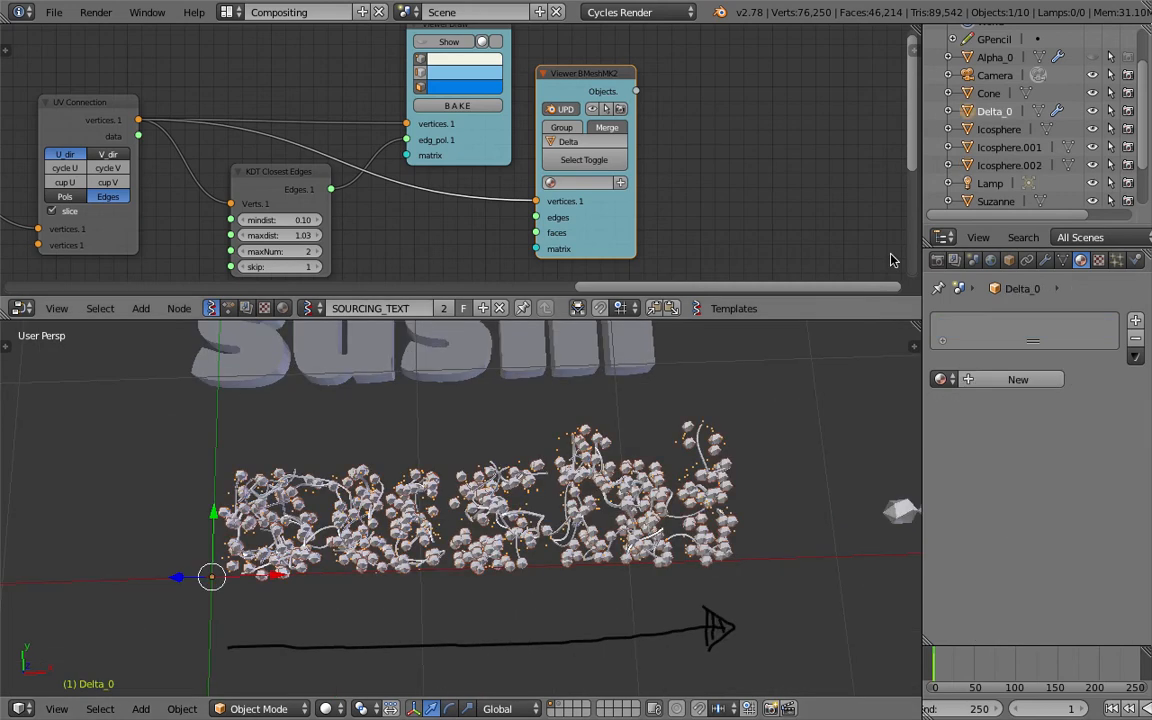
pyautogui.click(1116, 260)
pyautogui.click(1000, 522)
pyautogui.write('.2')
pyautogui.press('Return')
pyautogui.moveTo(1062, 523); pyautogui.dragTo(1130, 523)
pyautogui.moveTo(988, 523); pyautogui.dragTo(998, 523)
pyautogui.moveTo(704, 483); pyautogui.dragTo(702, 496, button='middle')
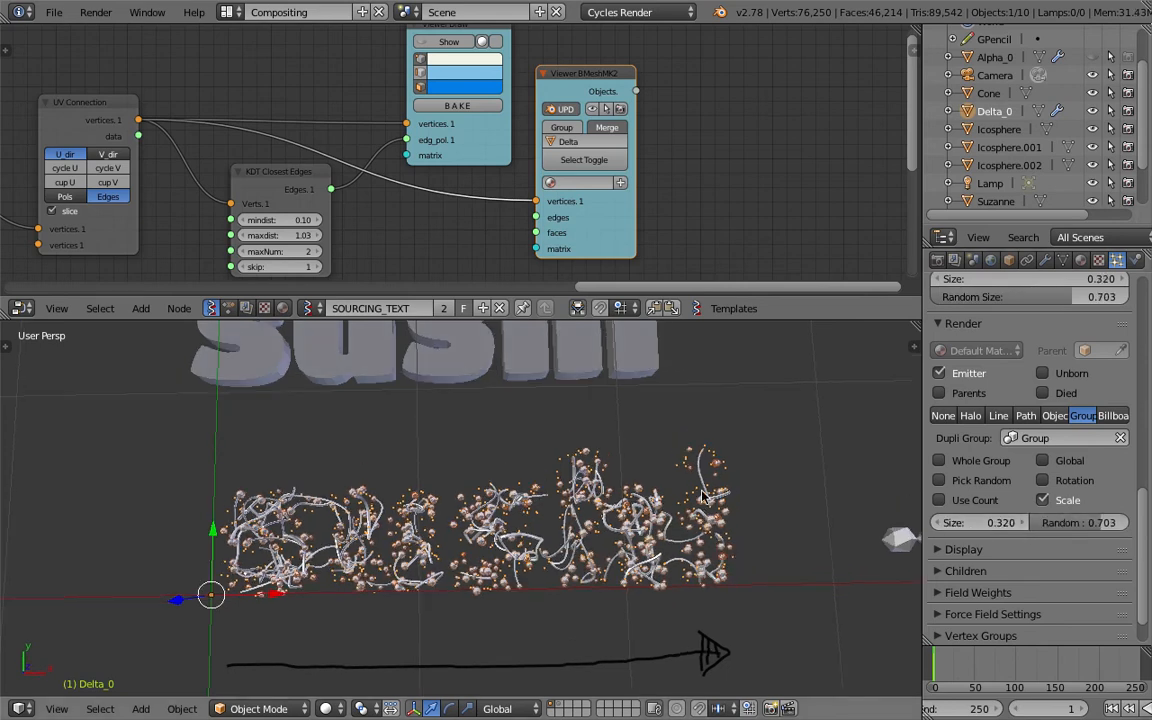
# Preview the size-randomised particles in Rendered viewport shading, then return to Solid shading.
pyautogui.scroll(3, 519, 567)
pyautogui.scroll(-3, 519, 545)
pyautogui.click(325, 708)
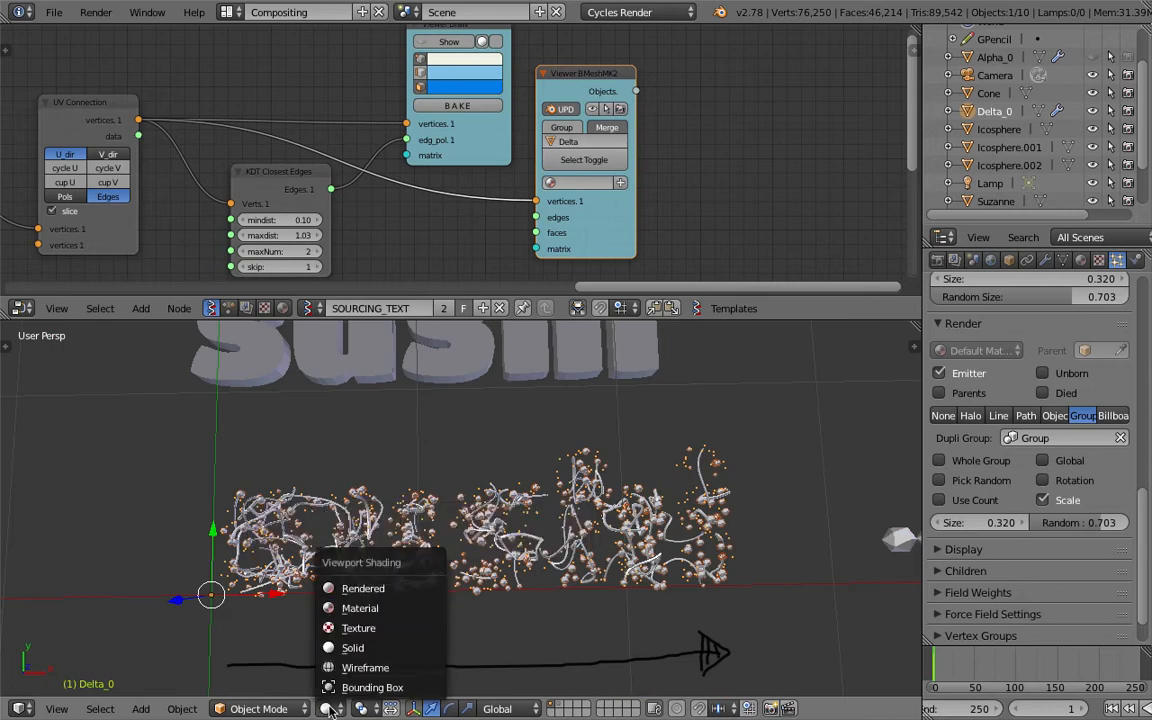
pyautogui.click(347, 590)
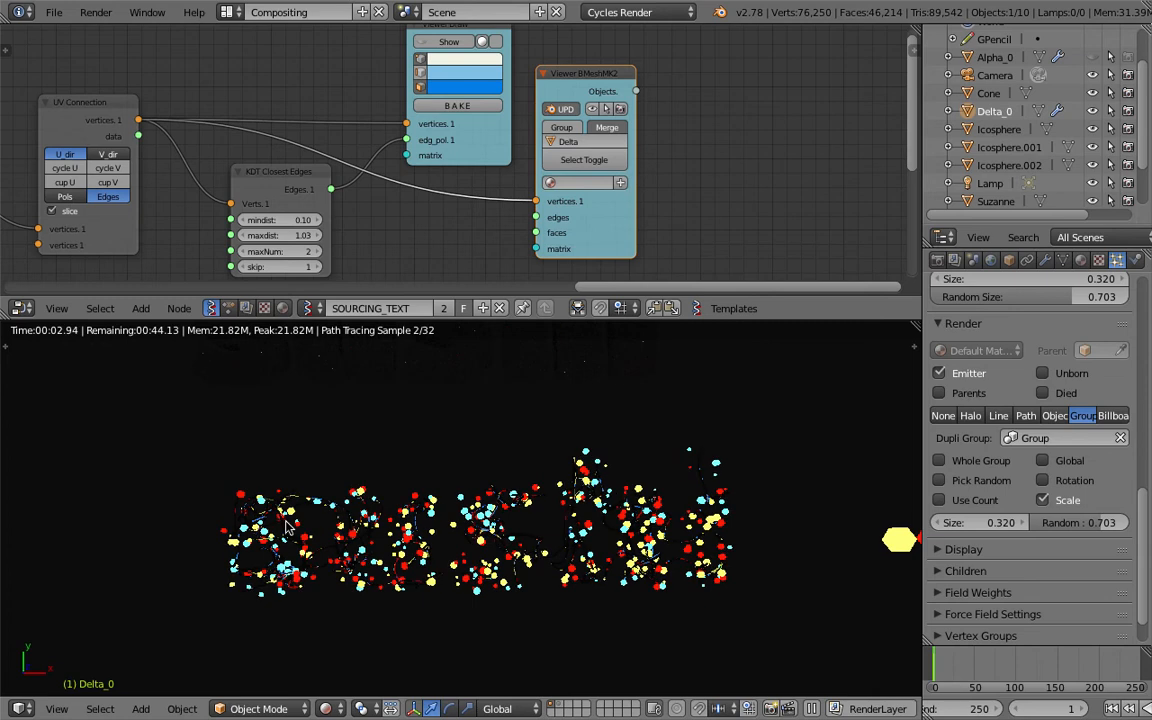
pyautogui.click(327, 708)
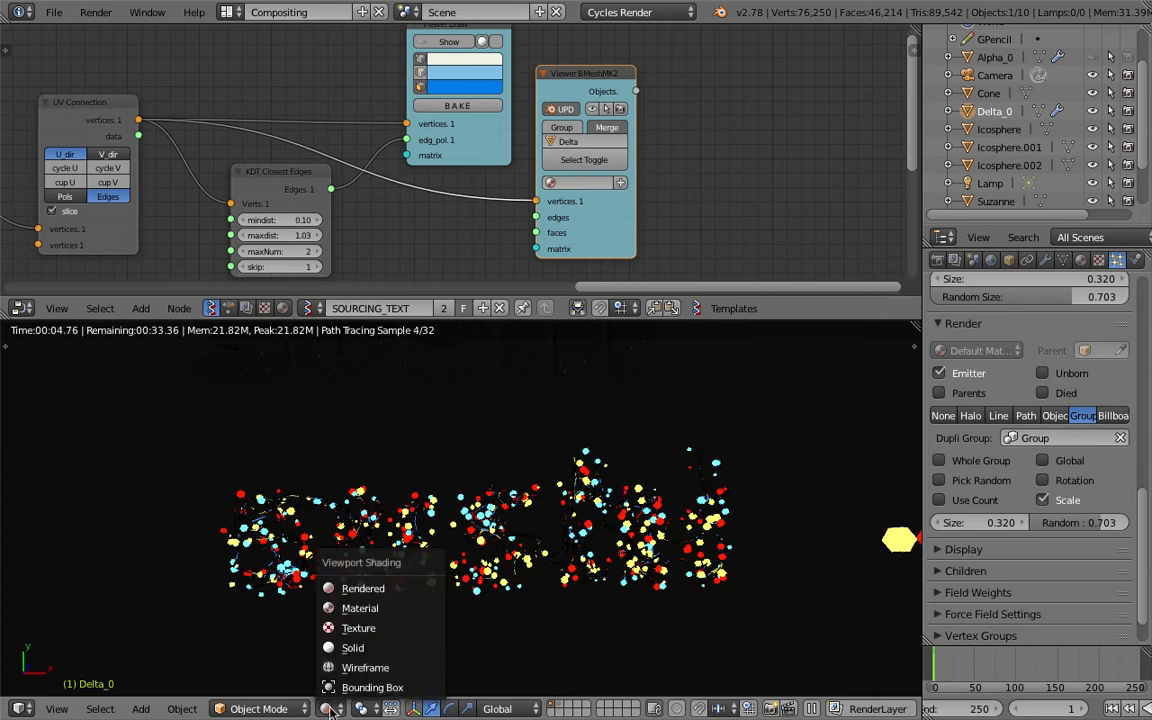
pyautogui.click(370, 650)
# Add a plane, reset its location to the origin and scale it up around the particle text.
pyautogui.scroll(-4, 385, 578)
pyautogui.moveTo(384, 568); pyautogui.dragTo(368, 555, button='middle')
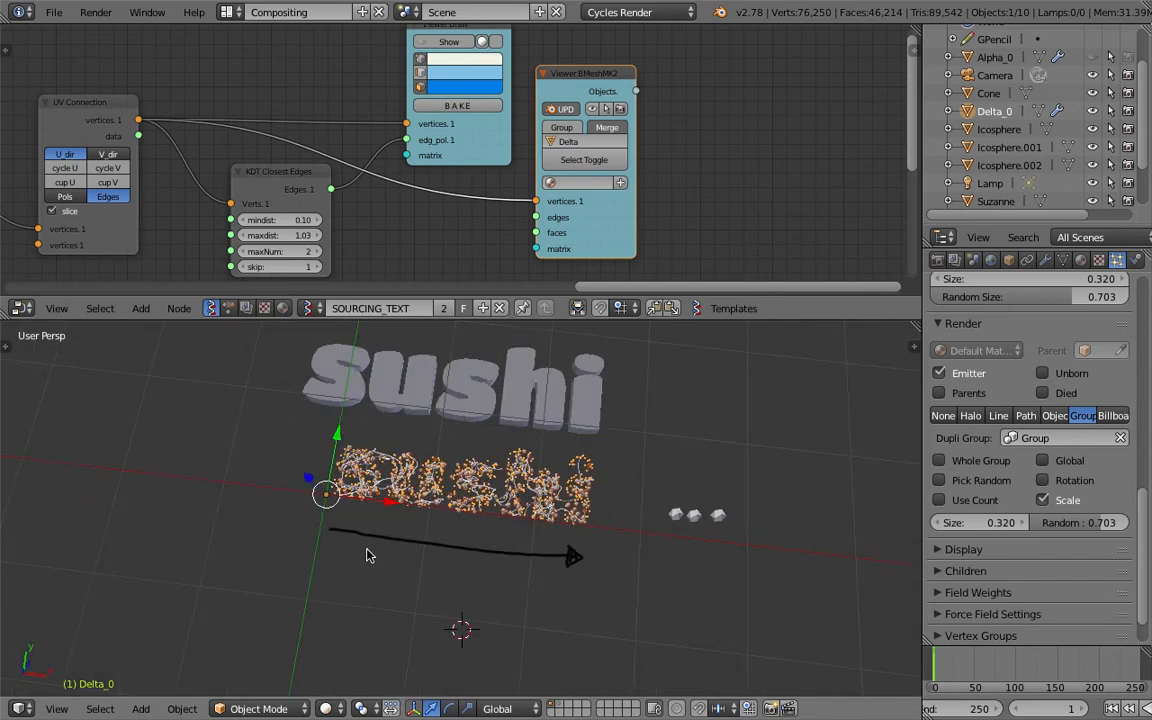
pyautogui.hotkey('shift', 'a')
pyautogui.moveTo(373, 442)
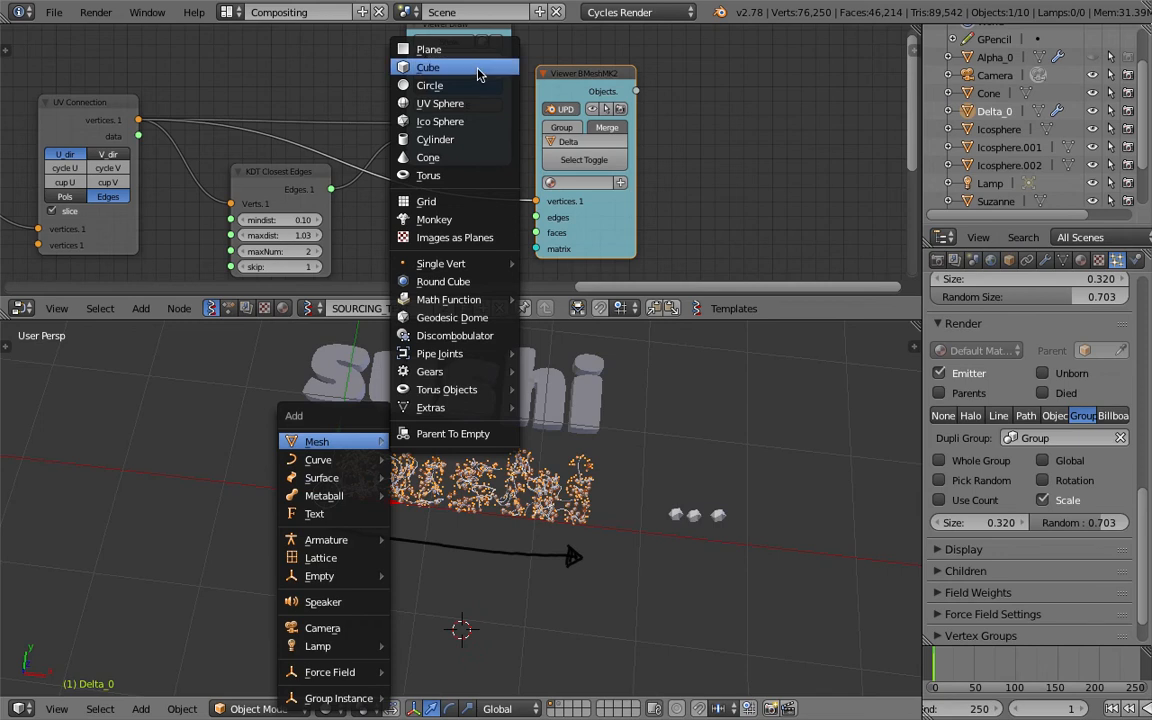
pyautogui.click(430, 50)
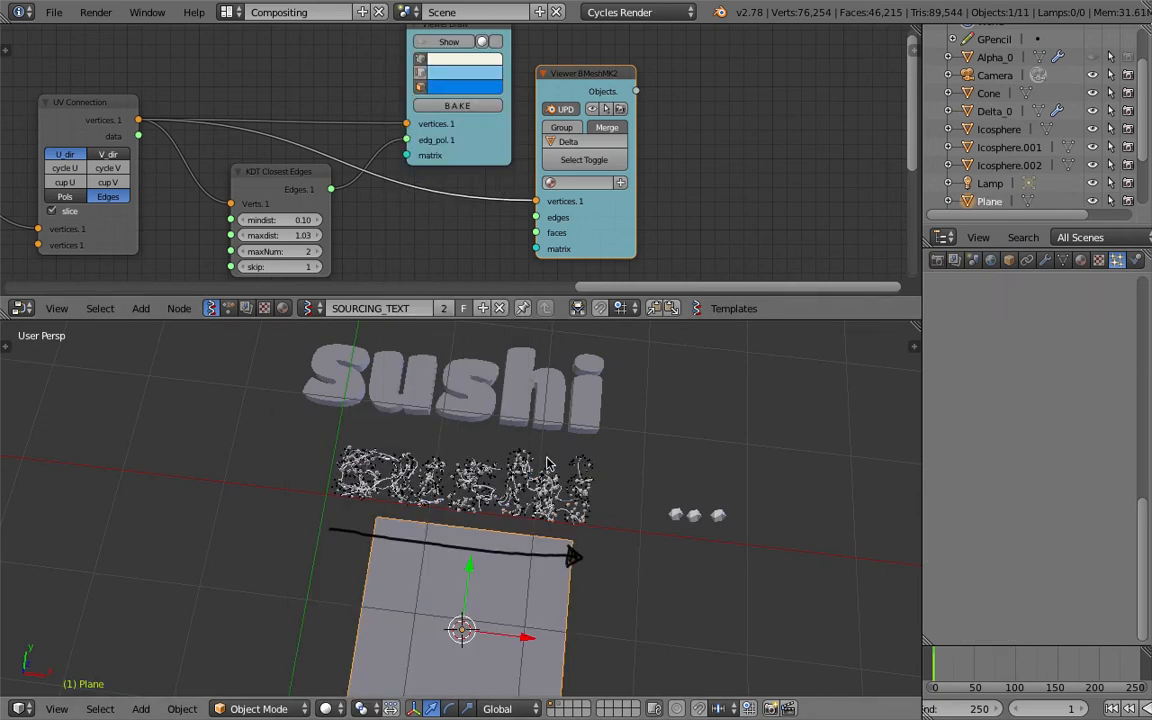
pyautogui.hotkey('alt', 'g')
pyautogui.press('s')
pyautogui.click(632, 520)
# Move the plane beneath the particle network and narrow it along the Y axis.
pyautogui.moveTo(391, 510); pyautogui.dragTo(446, 436, button='middle')
pyautogui.press('g')
pyautogui.click(440, 445)
pyautogui.press('s')
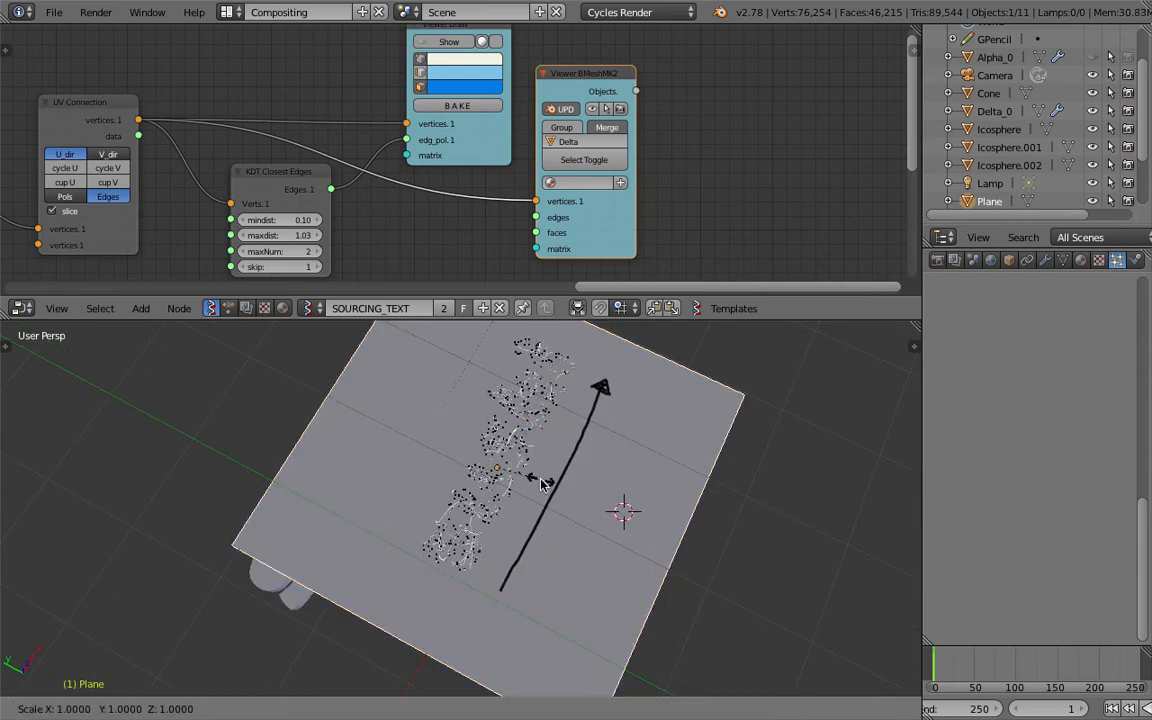
pyautogui.press('y')
pyautogui.click(510, 488)
pyautogui.moveTo(510, 488); pyautogui.dragTo(485, 512, button='middle')
# Move the original sushi text object away from the plane, raising it behind the particle network.
pyautogui.rightClick(496, 386)
pyautogui.moveTo(496, 386); pyautogui.dragTo(568, 438, button='middle')
pyautogui.scroll(-3, 568, 438)
pyautogui.press('g')
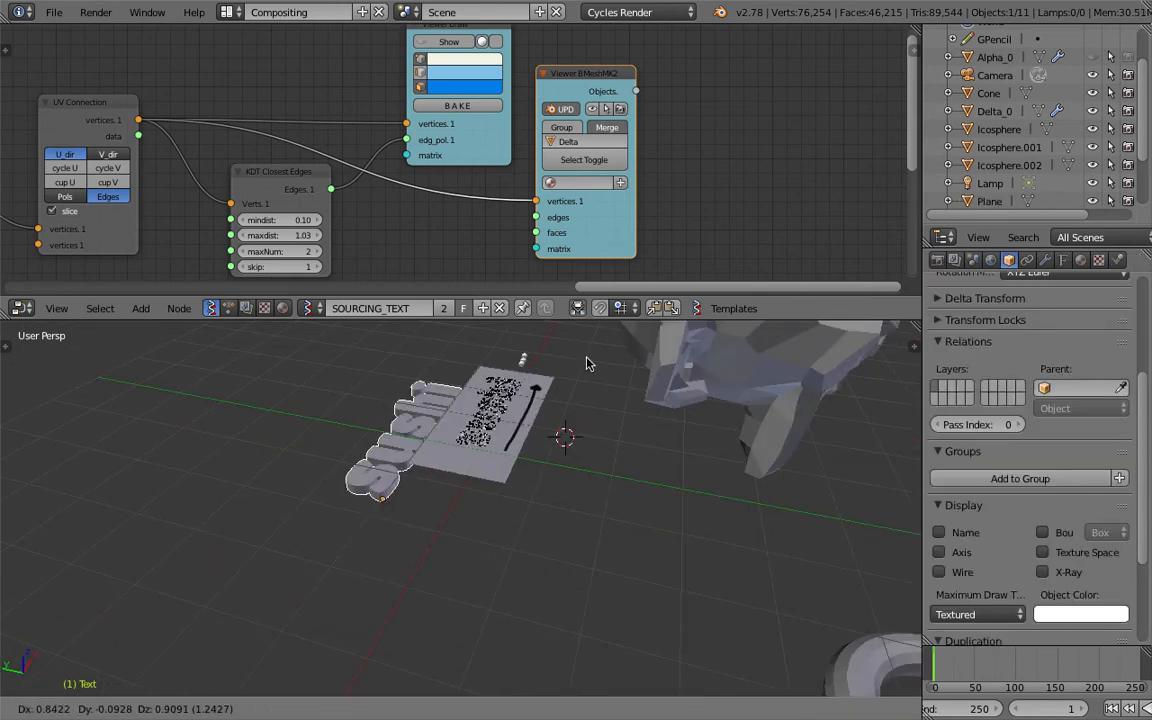
pyautogui.click(584, 329)
pyautogui.scroll(4, 456, 511)
pyautogui.moveTo(584, 329); pyautogui.dragTo(567, 505, button='middle')
pyautogui.scroll(-4, 571, 422)
pyautogui.scroll(2, 482, 505)
pyautogui.moveTo(482, 505); pyautogui.dragTo(531, 535, button='middle')
pyautogui.scroll(-2, 511, 460)
pyautogui.press('g')
pyautogui.click(488, 521)
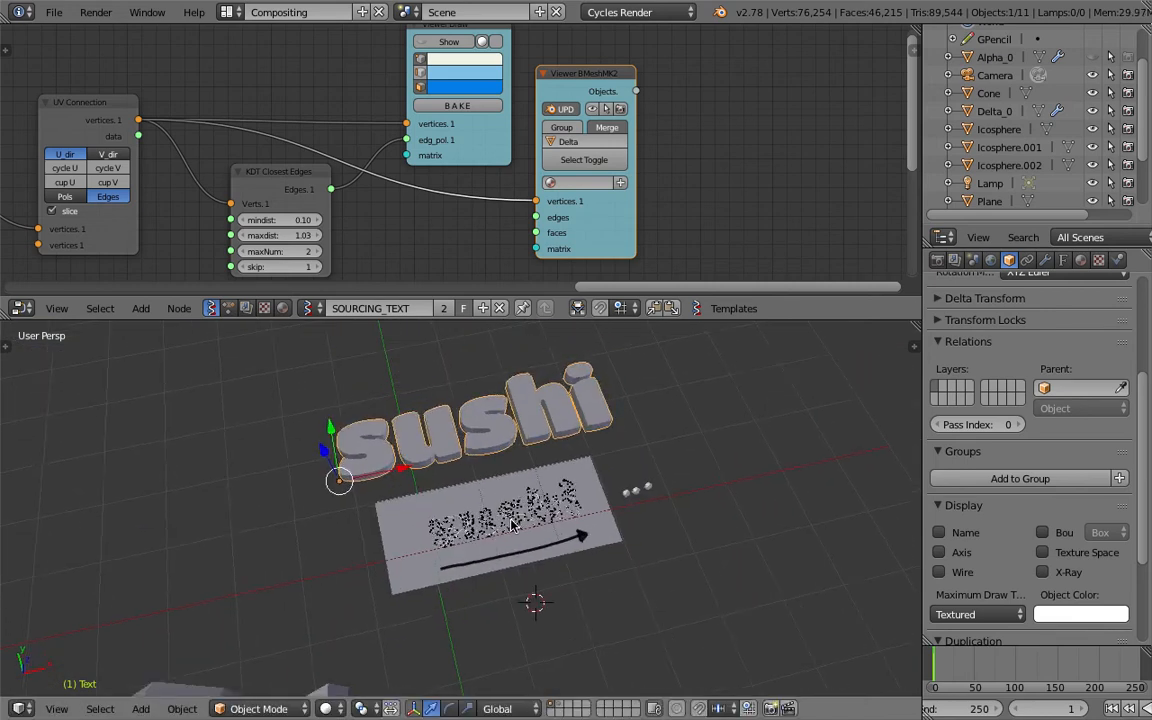
# Select the plane and give it a new default Diffuse BSDF material.
pyautogui.scroll(4, 497, 519)
pyautogui.rightClick(488, 474)
pyautogui.keyDown('shift'); pyautogui.moveTo(628, 472); pyautogui.dragTo(563, 491, button='middle'); pyautogui.keyUp('shift')
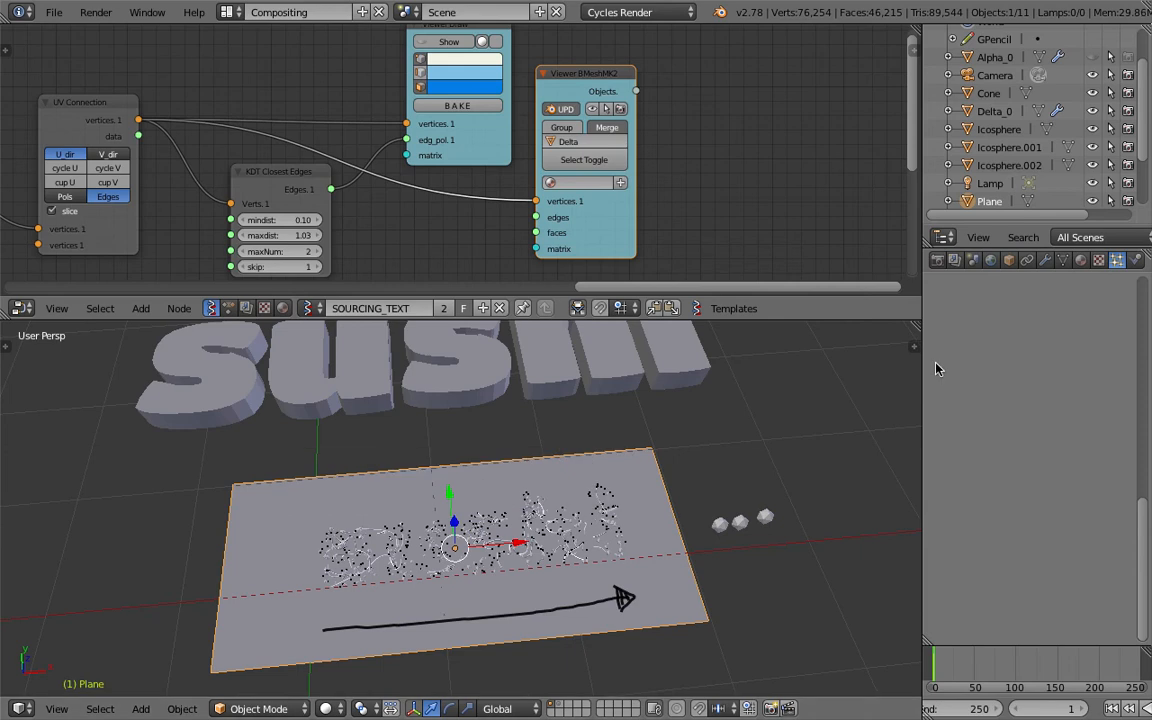
pyautogui.click(1081, 261)
pyautogui.click(1018, 379)
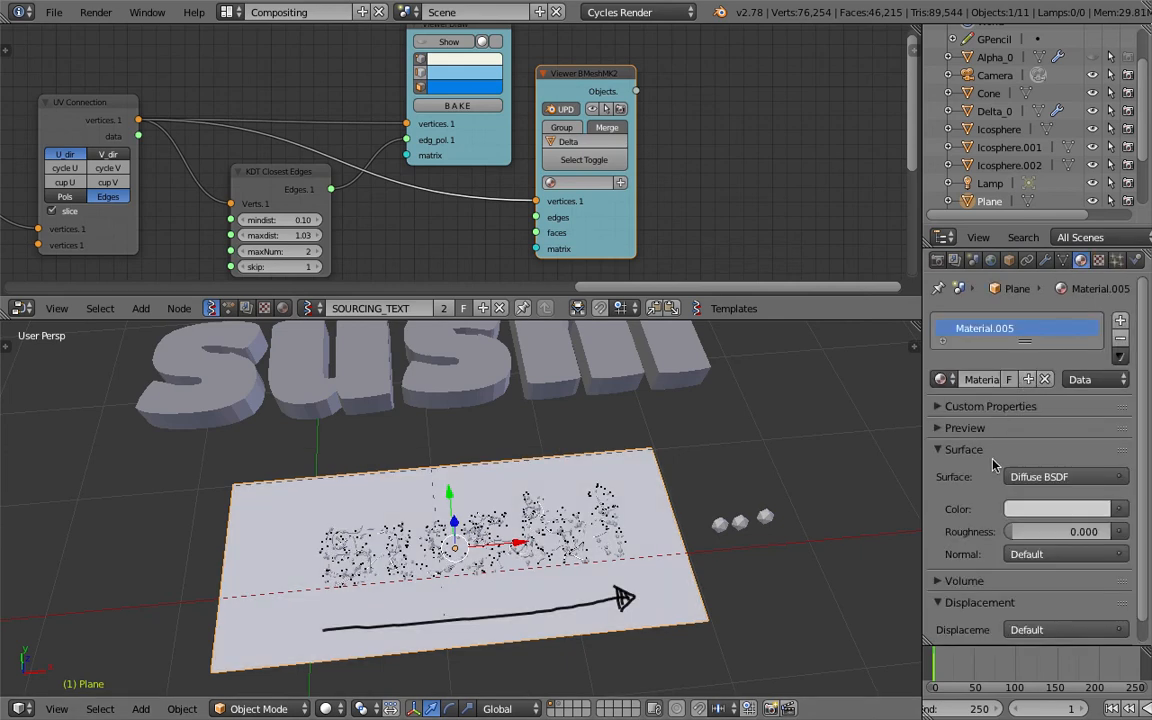
# Preview the glowing particles over the plane in Rendered shading, check the plane's material colour and return to Solid shading.
pyautogui.moveTo(561, 554); pyautogui.dragTo(567, 568, button='middle')
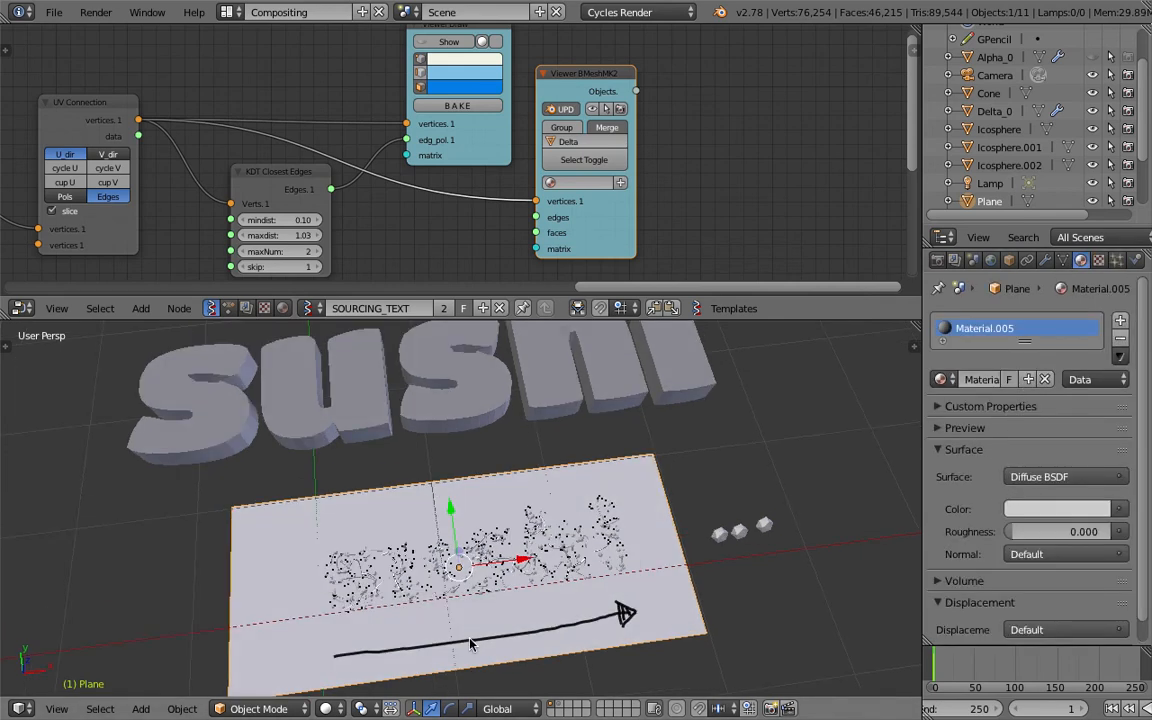
pyautogui.click(332, 707)
pyautogui.click(372, 590)
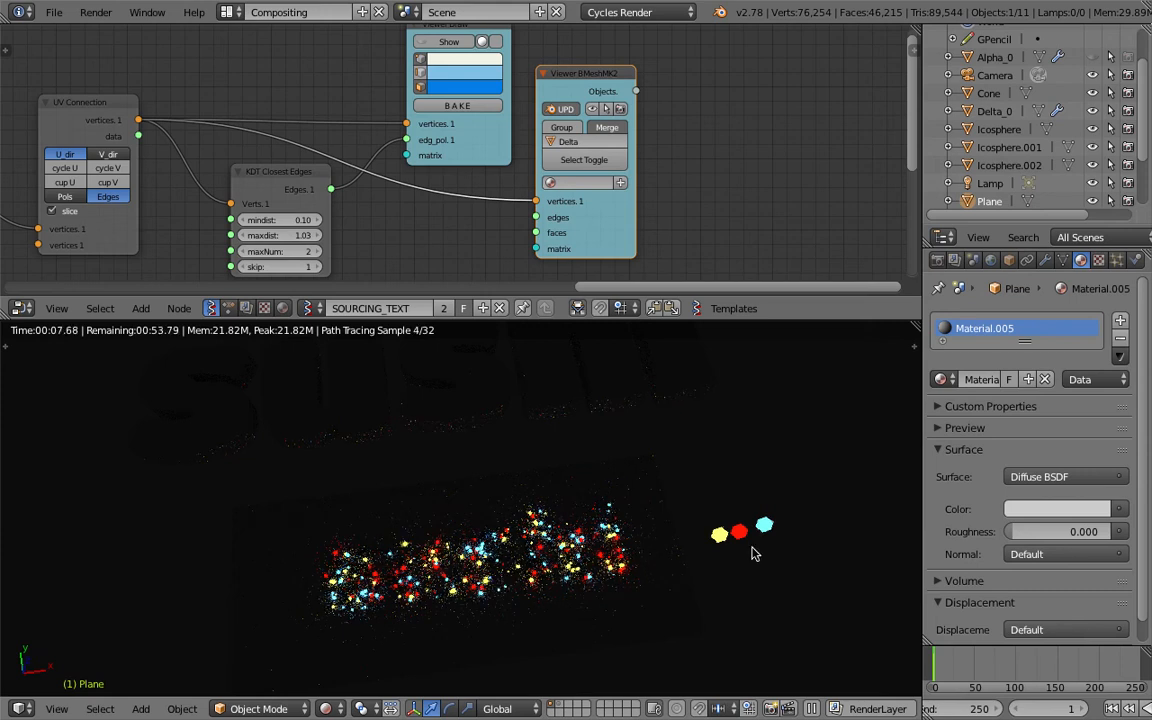
pyautogui.click(1030, 509)
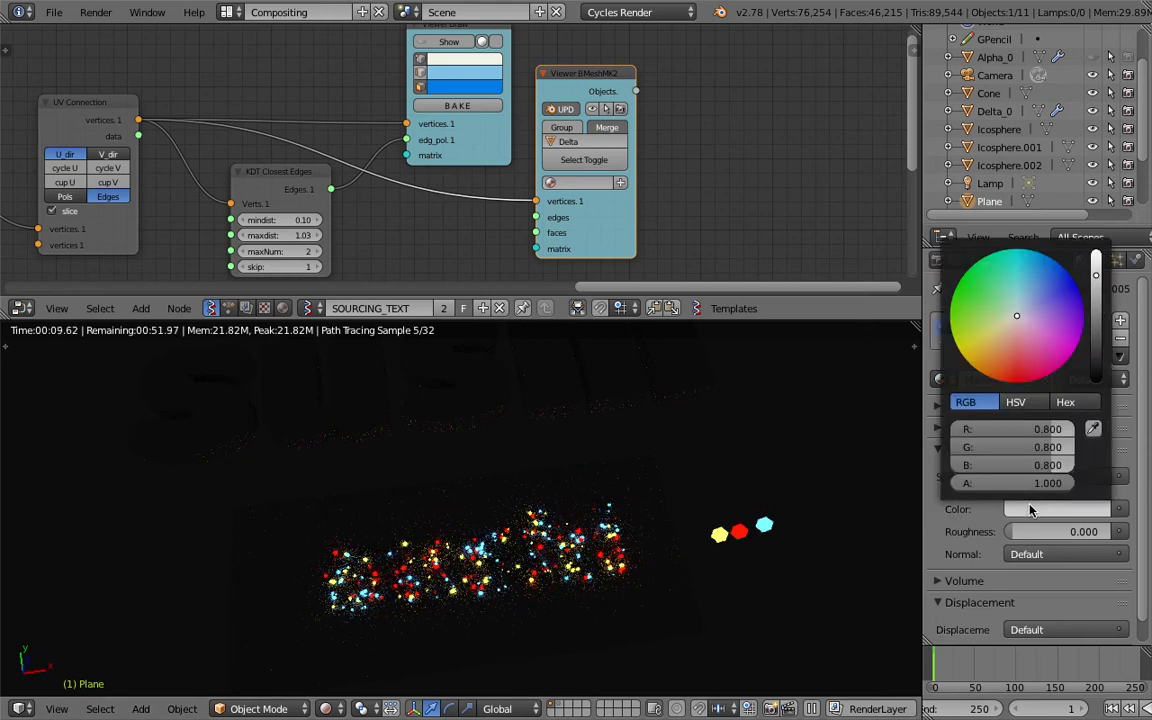
pyautogui.click(327, 709)
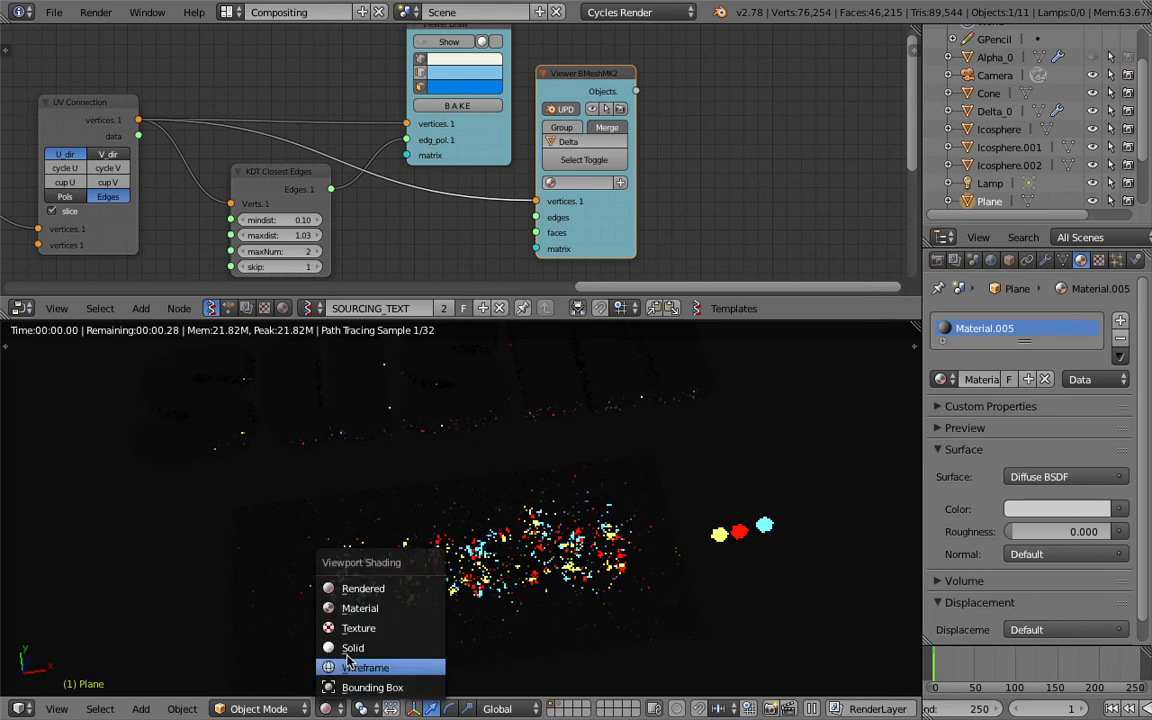
pyautogui.click(350, 651)
# Edit the sushi text object and replace its wording with "hello".
pyautogui.moveTo(427, 560); pyautogui.dragTo(420, 534, button='middle')
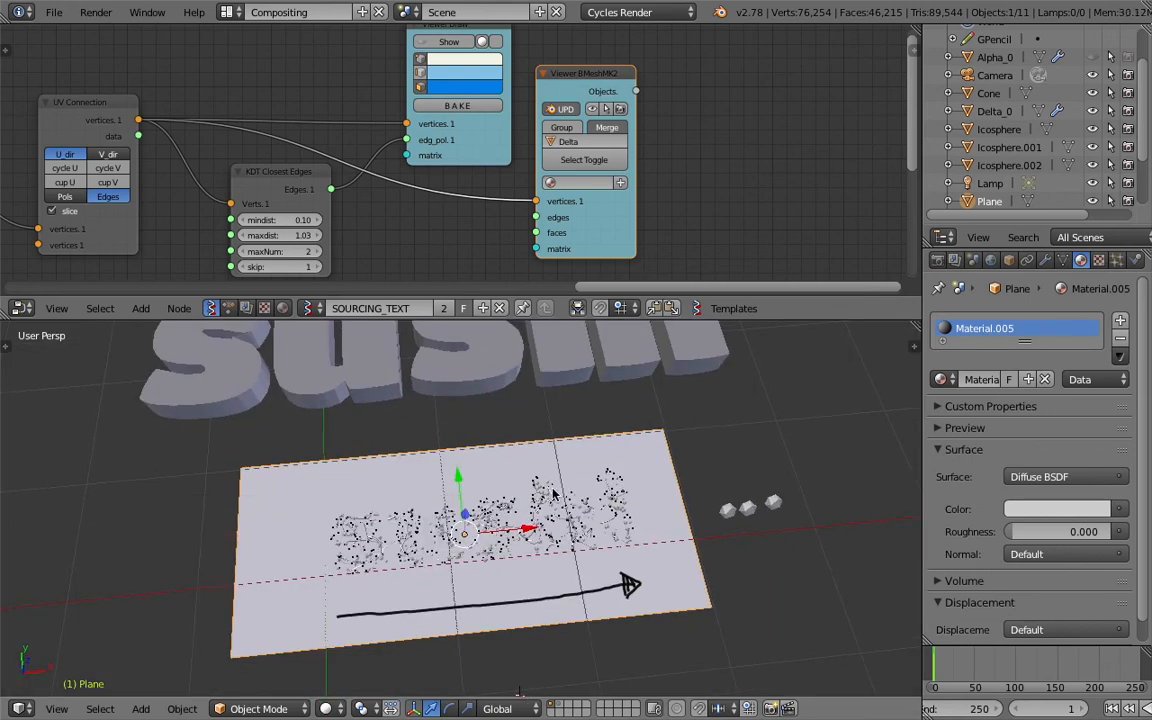
pyautogui.moveTo(584, 490); pyautogui.dragTo(564, 427, button='middle')
pyautogui.scroll(-3, 564, 430)
pyautogui.rightClick(564, 445)
pyautogui.press('Tab')
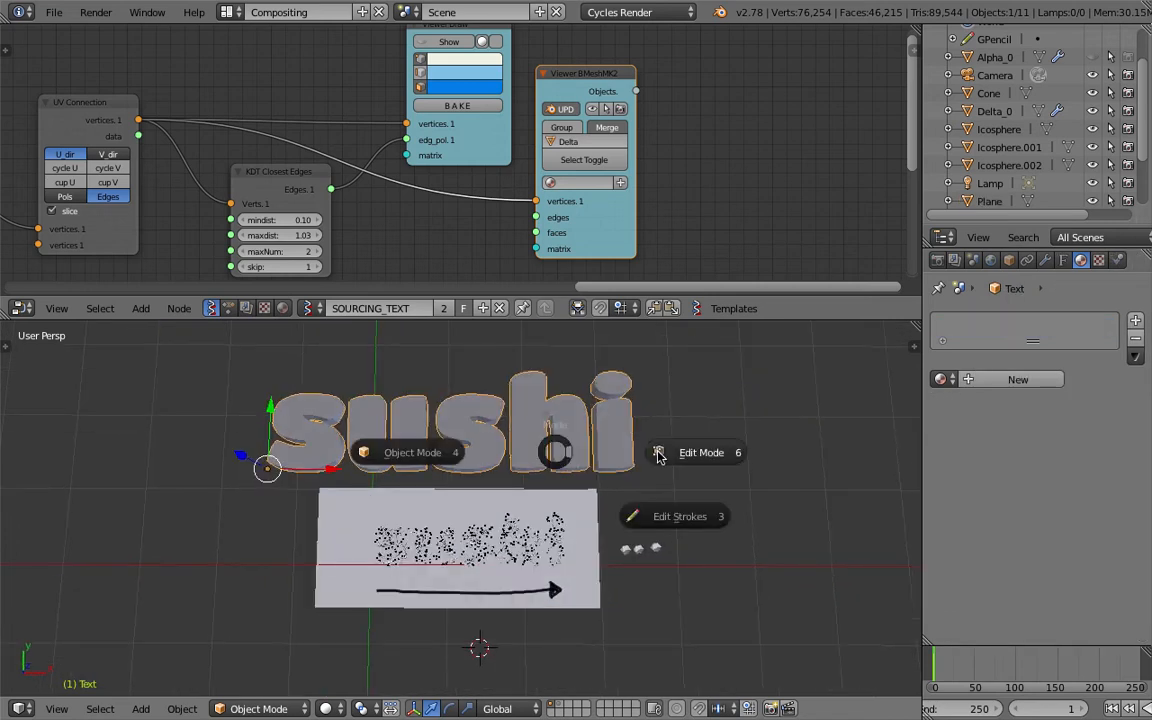
pyautogui.click(657, 451)
pyautogui.press('BackSpace')
pyautogui.press('BackSpace')
pyautogui.press('BackSpace')
pyautogui.press('BackSpace')
pyautogui.press('BackSpace')
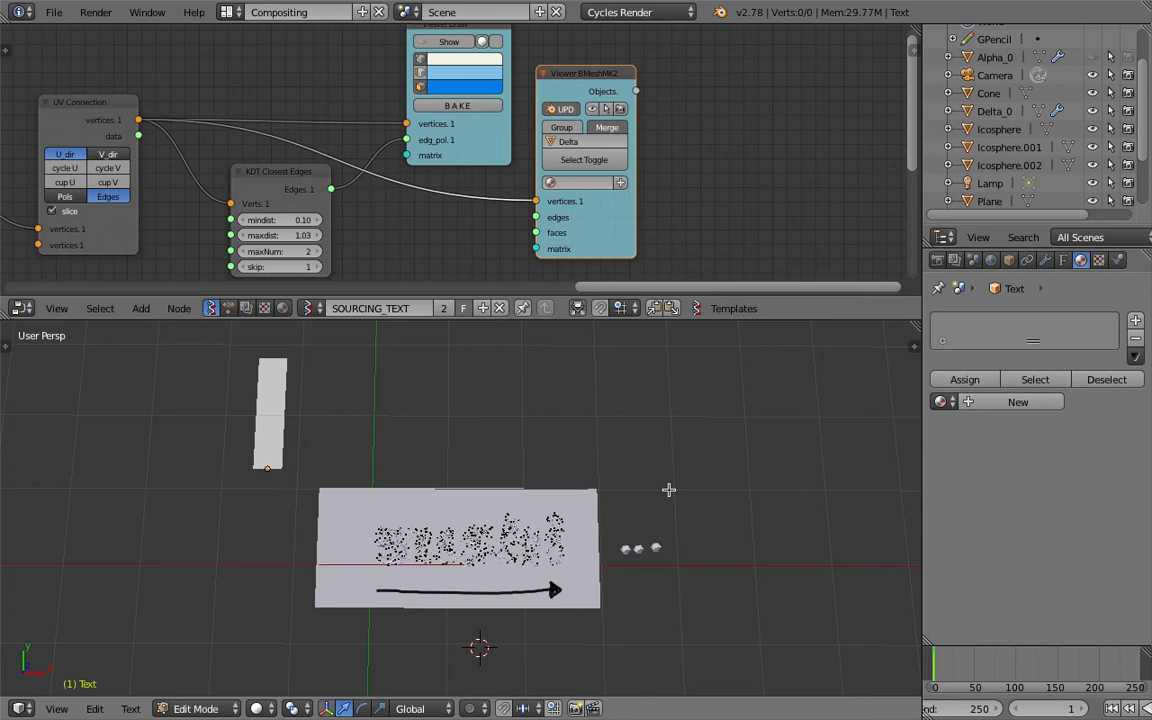
pyautogui.write('hello')
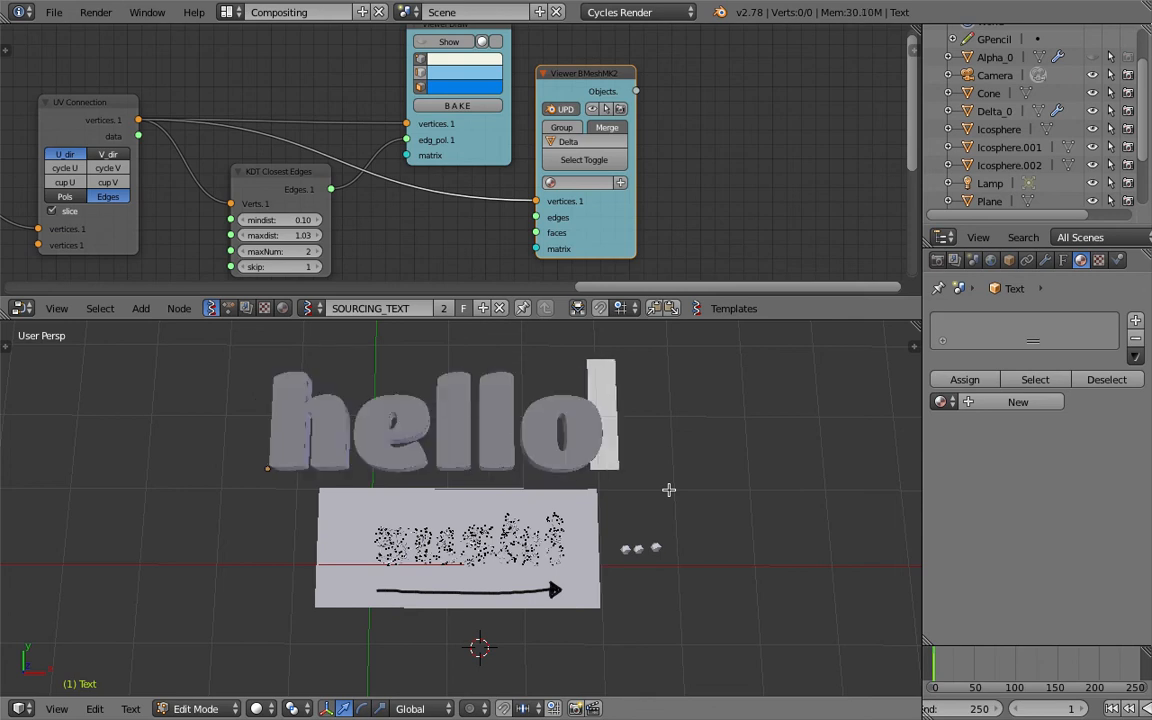
pyautogui.press('Tab')
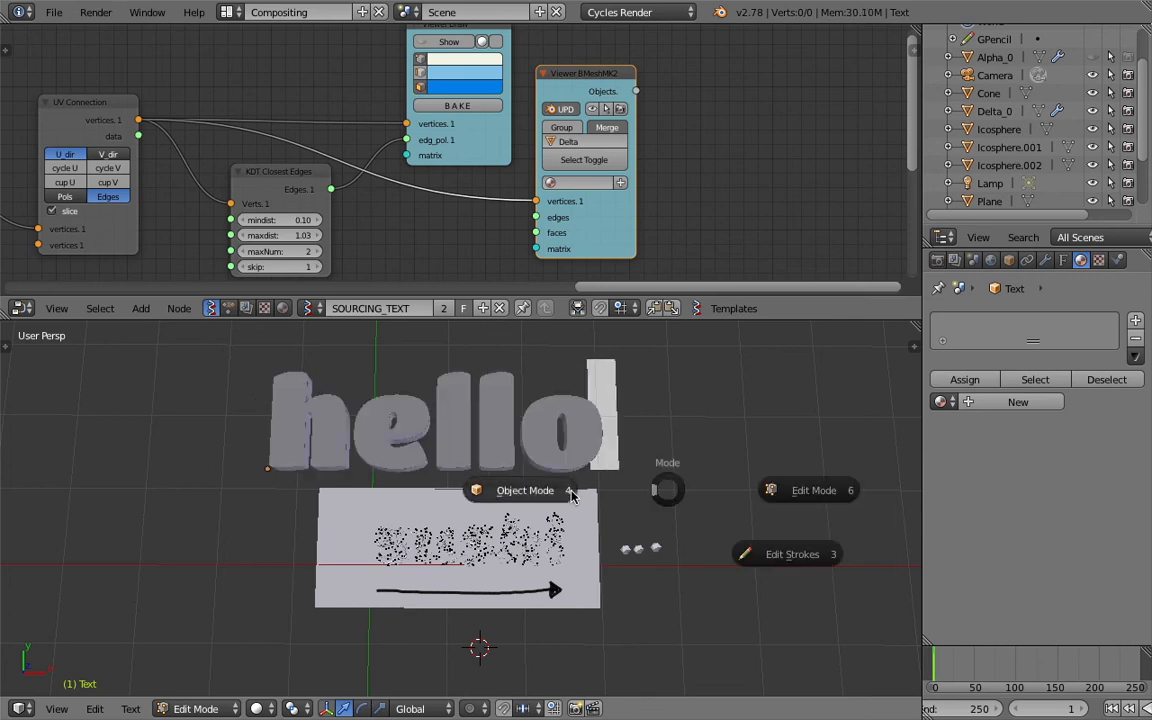
# Replace the text object's wording with "merry" and return to Object Mode.
pyautogui.press('Escape')
pyautogui.press('BackSpace')
pyautogui.press('BackSpace')
pyautogui.press('BackSpace')
pyautogui.press('BackSpace')
pyautogui.press('BackSpace')
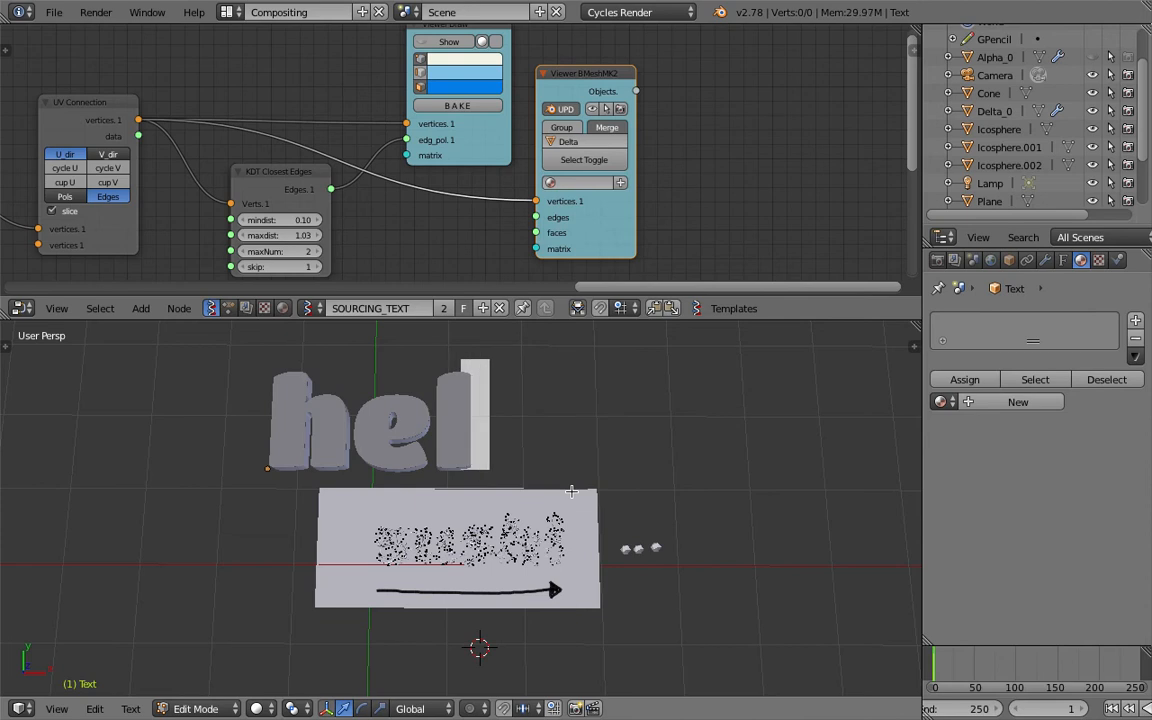
pyautogui.write('merry')
pyautogui.press('Tab')
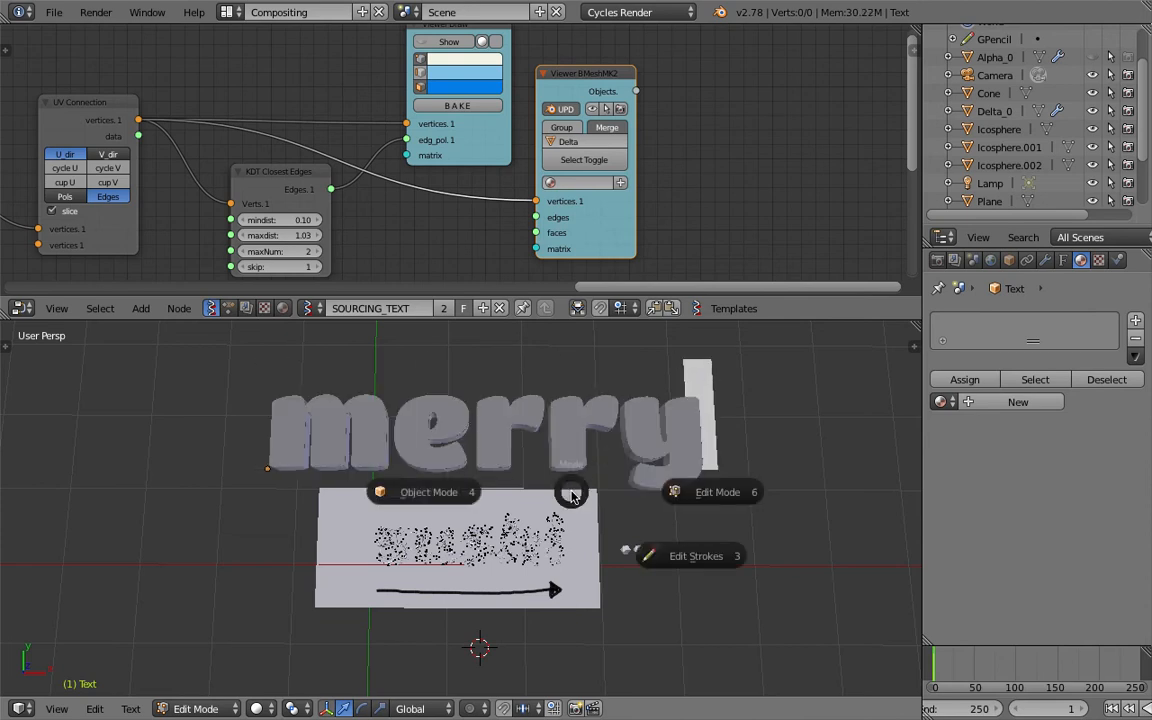
pyautogui.click(446, 495)
pyautogui.moveTo(450, 498); pyautogui.dragTo(460, 498, button='middle')
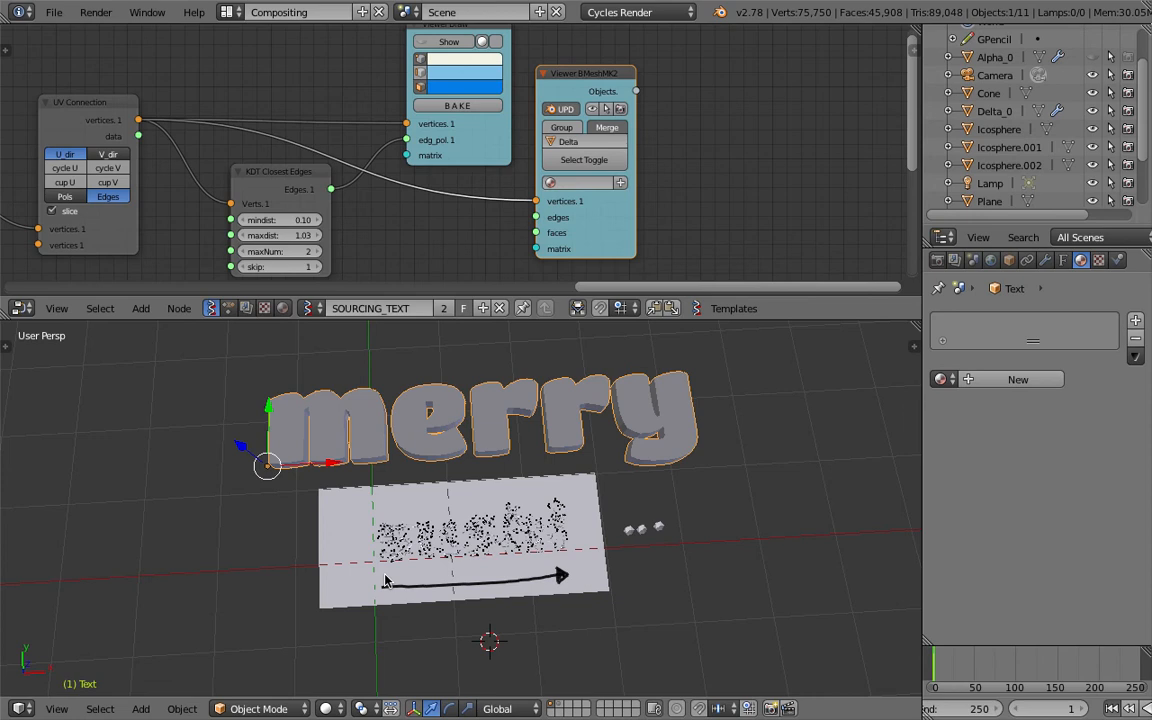
# Examine the particle network up close in wireframe display.
pyautogui.scroll(1, 385, 580)
pyautogui.scroll(2, 385, 580)
pyautogui.press('z')
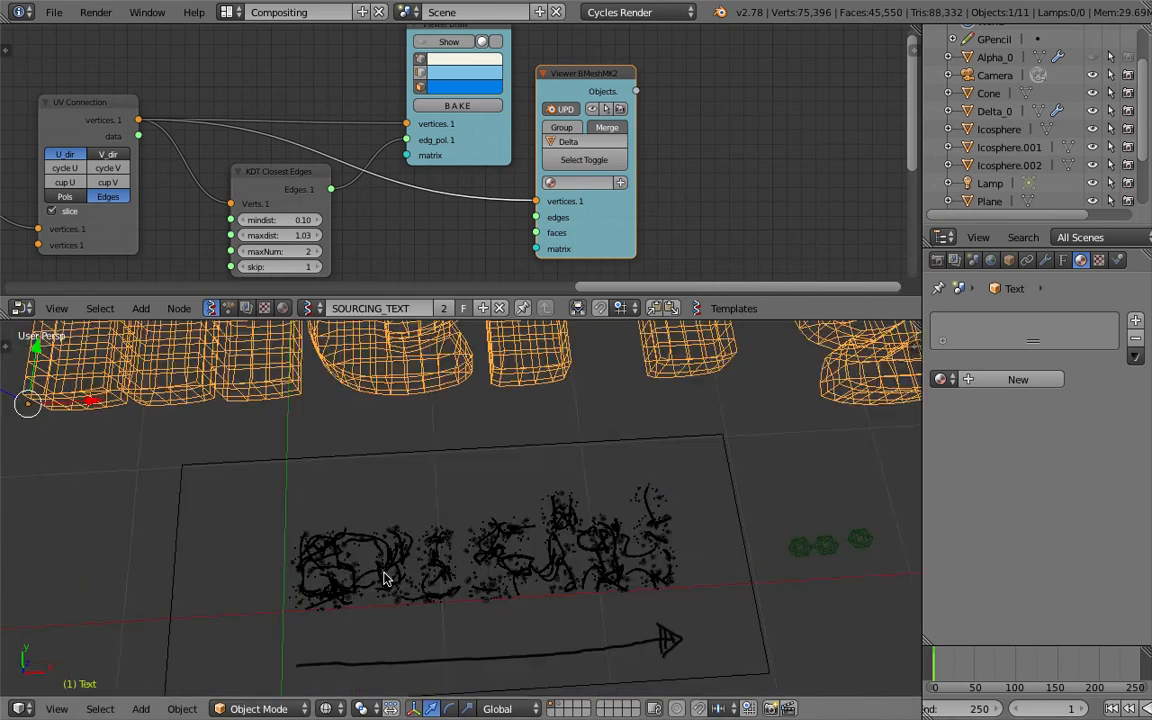
# Re-enter the mesh name Alpha in the first Viewer BMeshMK2 node to refresh the particles for the new word.
pyautogui.moveTo(288, 173); pyautogui.dragTo(577, 135, button='middle')
pyautogui.scroll(-2, 577, 135)
pyautogui.moveTo(232, 154); pyautogui.dragTo(432, 170, button='middle')
pyautogui.moveTo(296, 131); pyautogui.dragTo(477, 166, button='middle')
pyautogui.scroll(2, 477, 166)
pyautogui.doubleClick(391, 197)
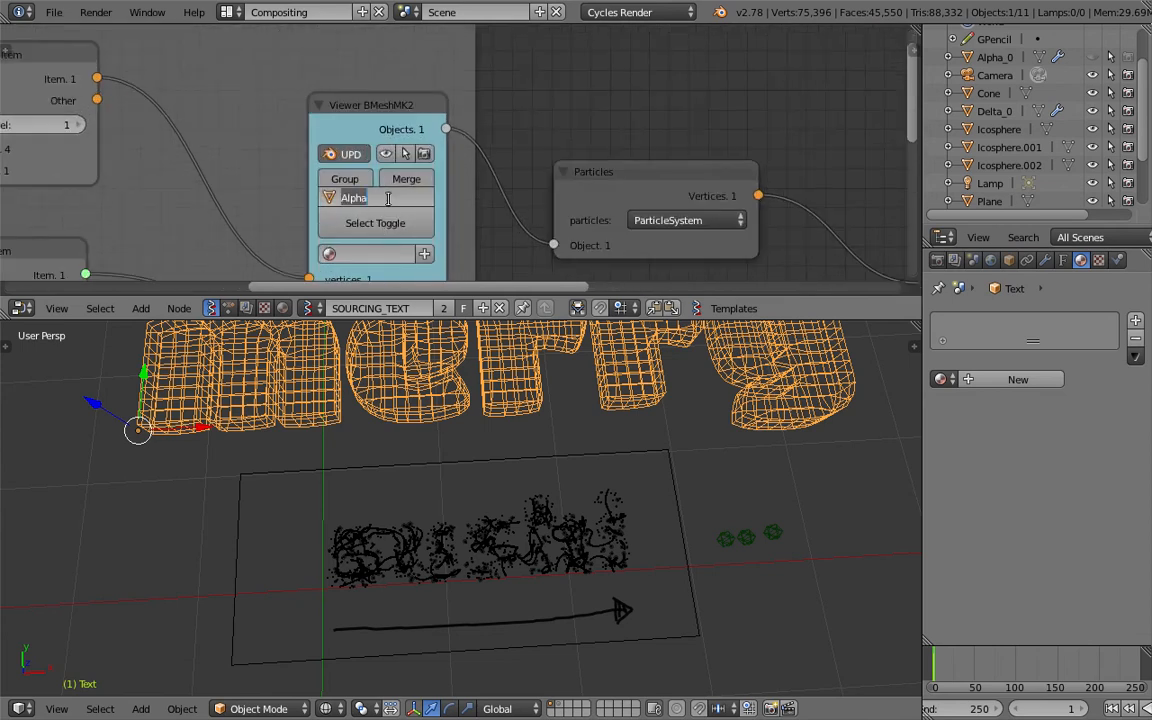
pyautogui.press('Return')
pyautogui.scroll(-2, 605, 566)
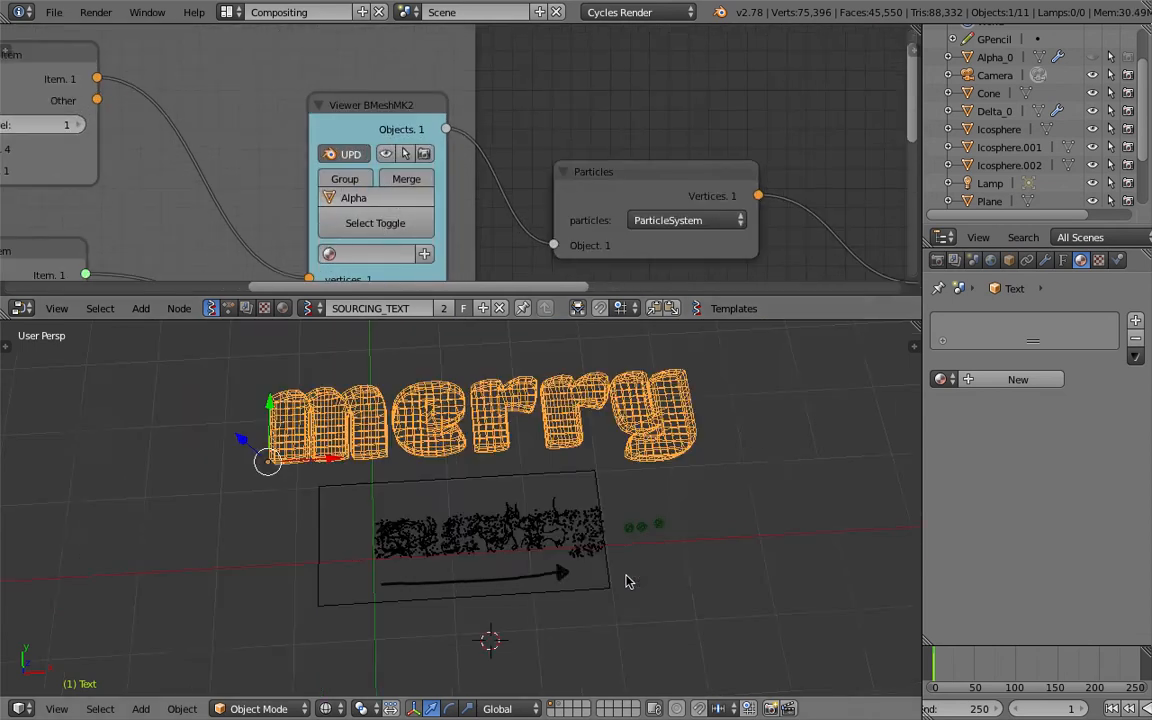
pyautogui.scroll(4, 602, 564)
# Delete the old curve network object Sv_0 among the particles and save over sverchok_particle_basic_003.blend.
pyautogui.rightClick(624, 530)
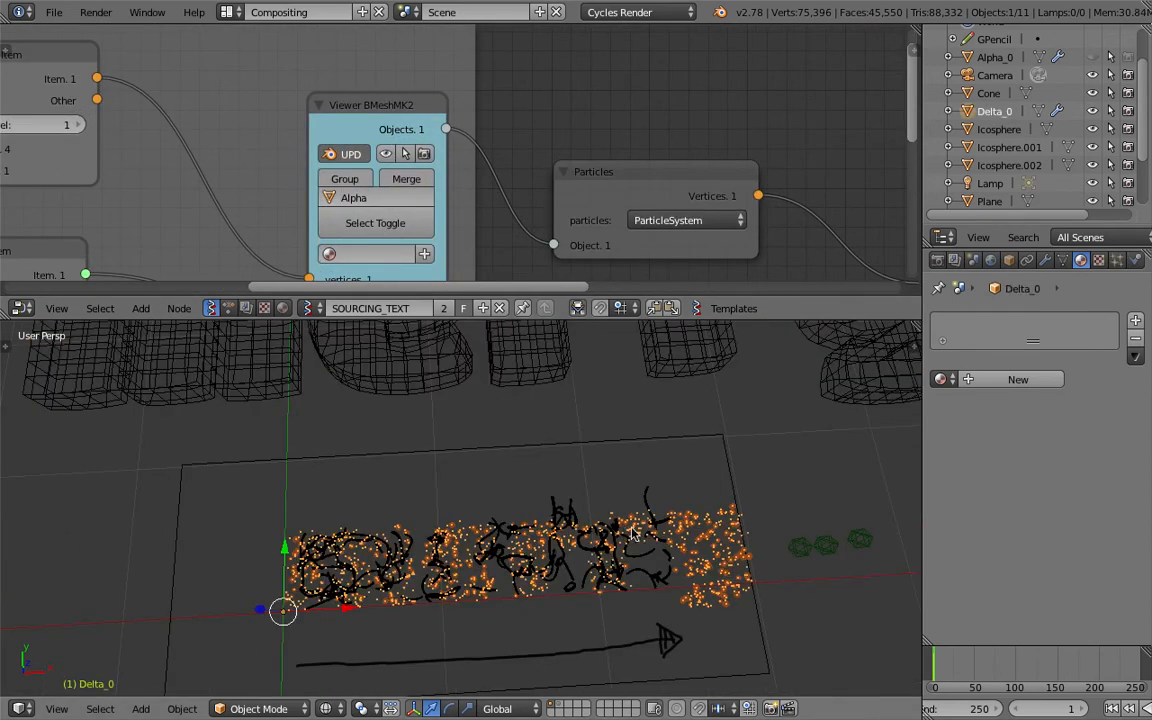
pyautogui.rightClick(657, 507)
pyautogui.keyDown('shift'); pyautogui.moveTo(665, 514); pyautogui.dragTo(571, 504, button='middle'); pyautogui.keyUp('shift')
pyautogui.hotkey('ctrl', 's')
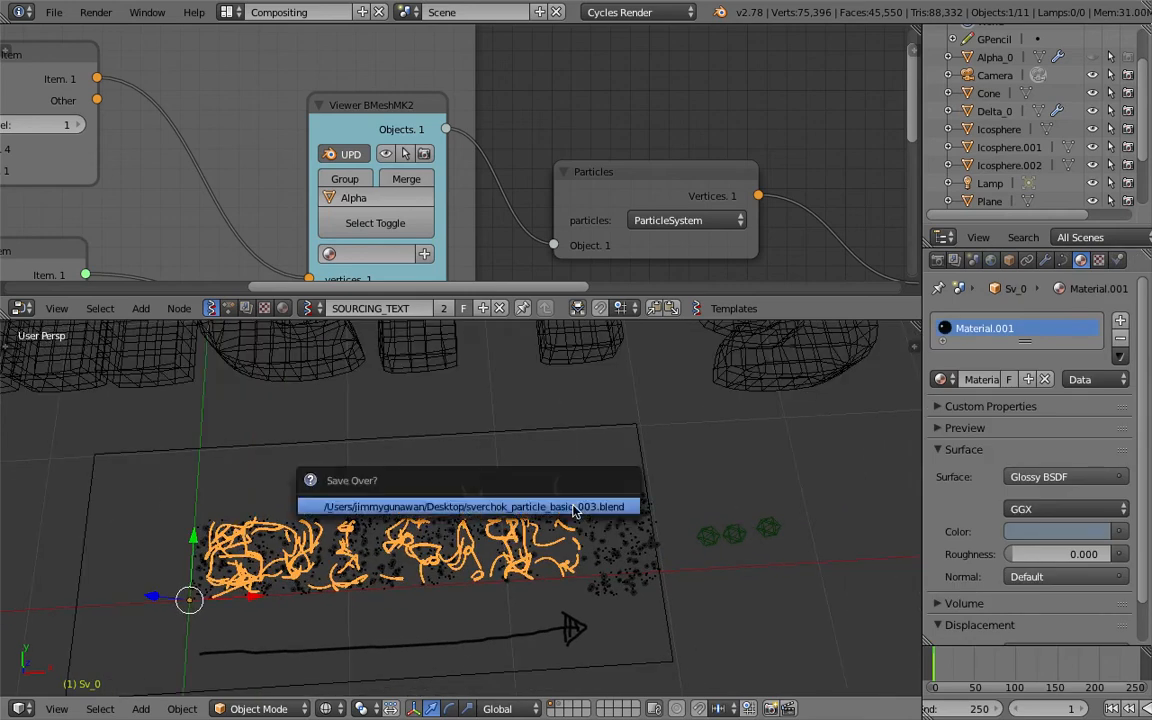
pyautogui.click(575, 509)
pyautogui.scroll(-5, 543, 149)
pyautogui.moveTo(685, 230); pyautogui.dragTo(389, 116, button='middle')
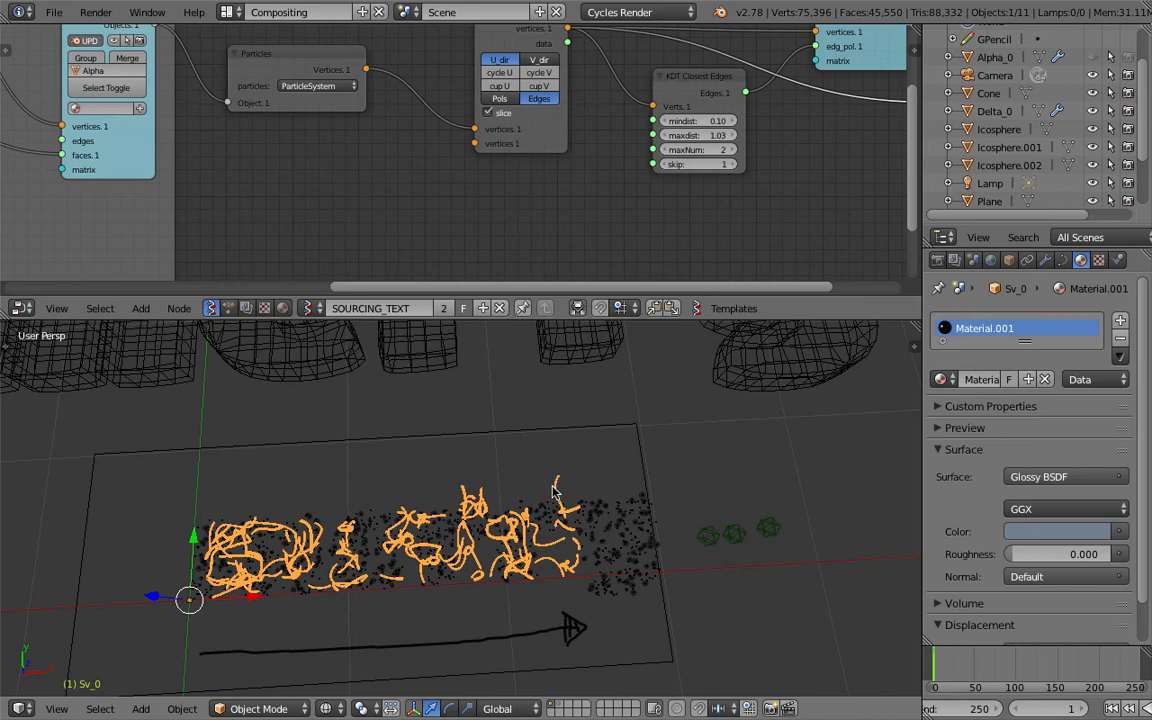
pyautogui.press('Delete')
pyautogui.hotkey('ctrl', 's')
pyautogui.click(551, 488)
# Preview the particles without the curve network in Rendered shading and switch the viewport to Solid.
pyautogui.scroll(4, 514, 535)
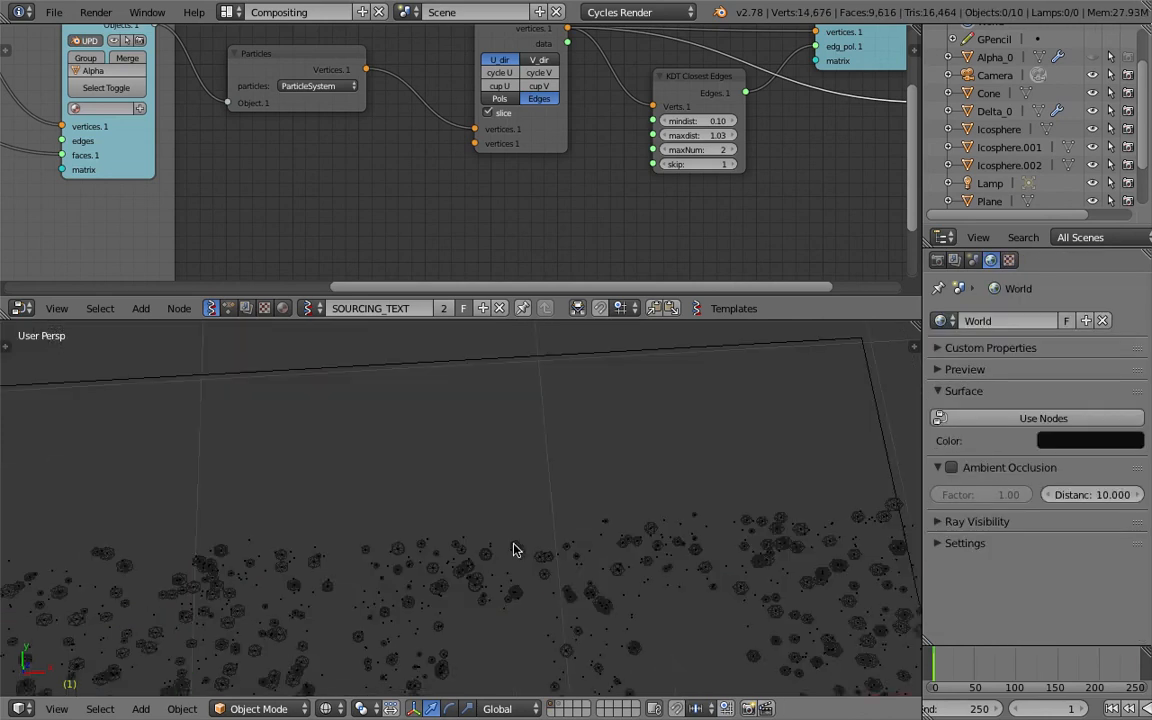
pyautogui.scroll(-2, 514, 535)
pyautogui.scroll(-3, 510, 557)
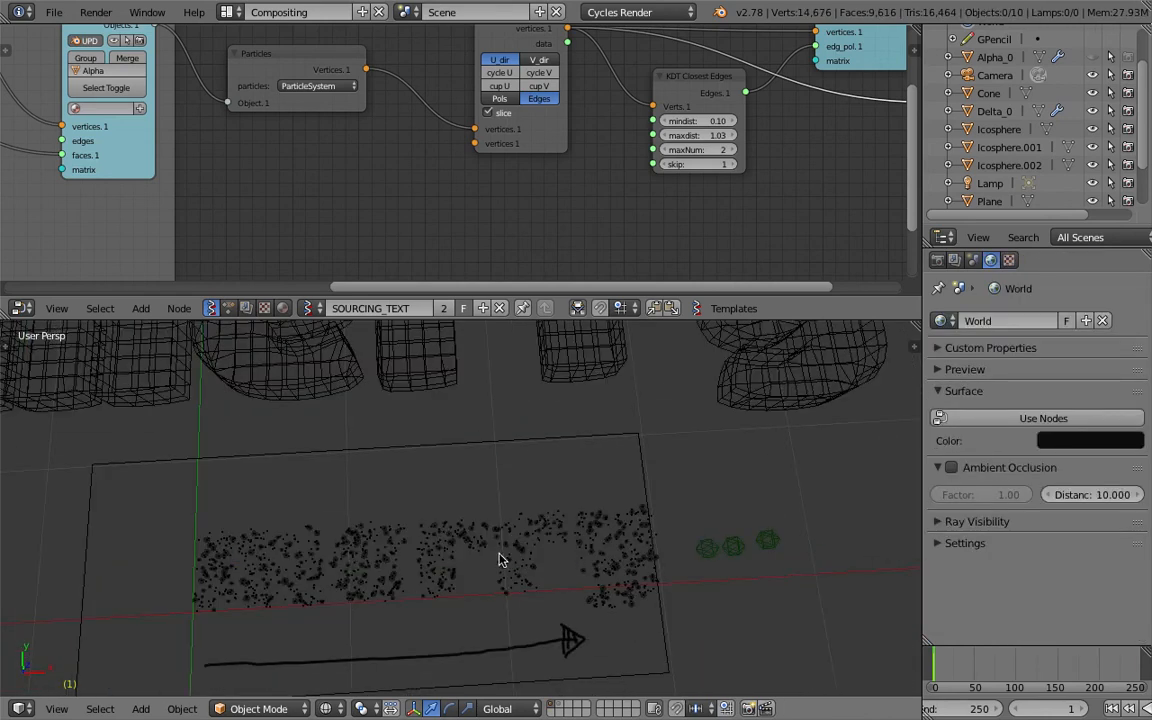
pyautogui.click(325, 708)
pyautogui.click(340, 515)
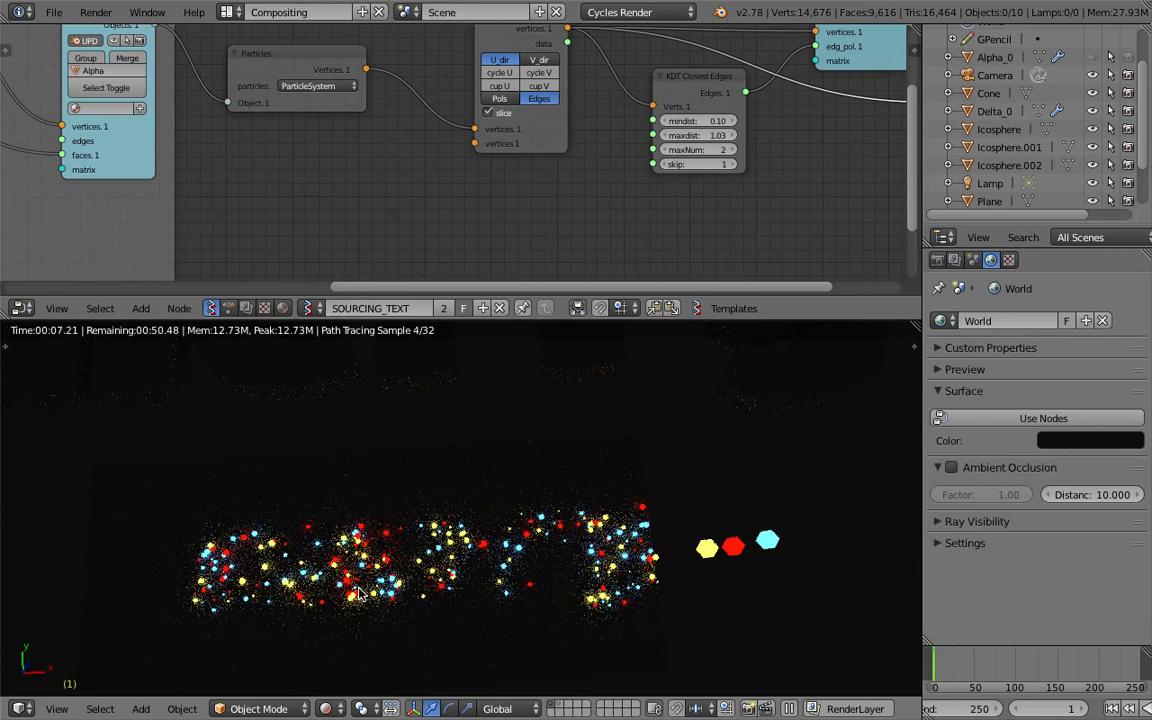
pyautogui.click(325, 709)
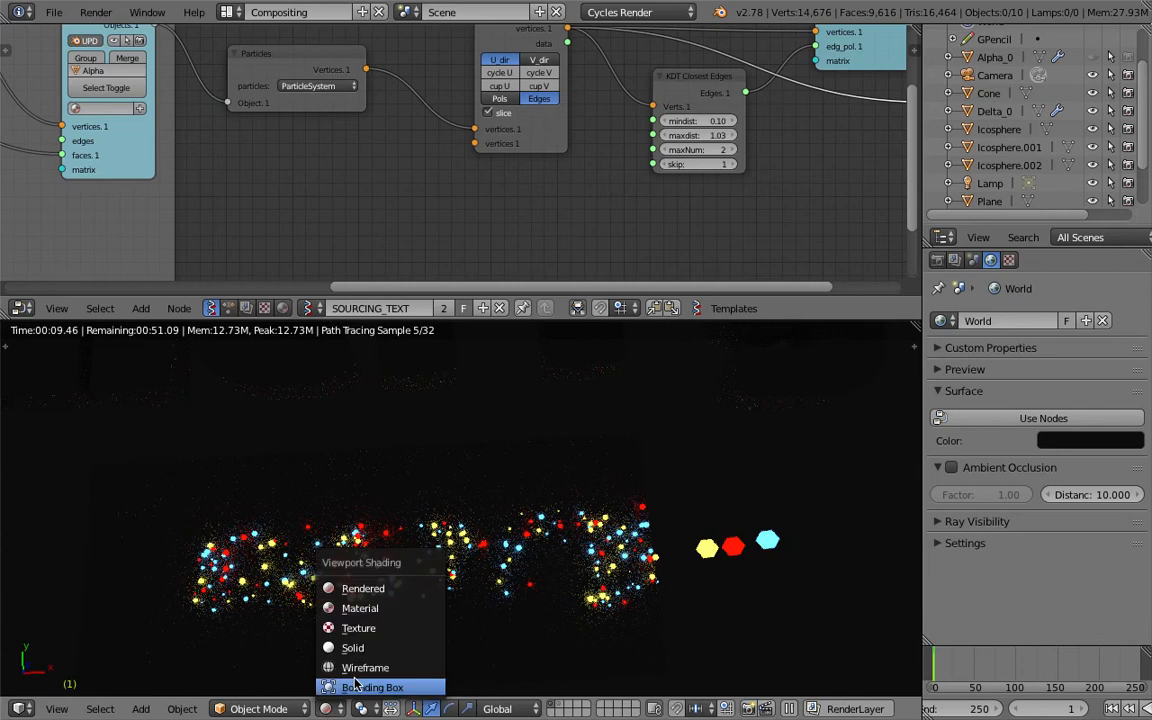
pyautogui.click(368, 653)
# Select the merry text object and save over the scene file.
pyautogui.hotkey('ctrl', 's')
pyautogui.click(447, 558)
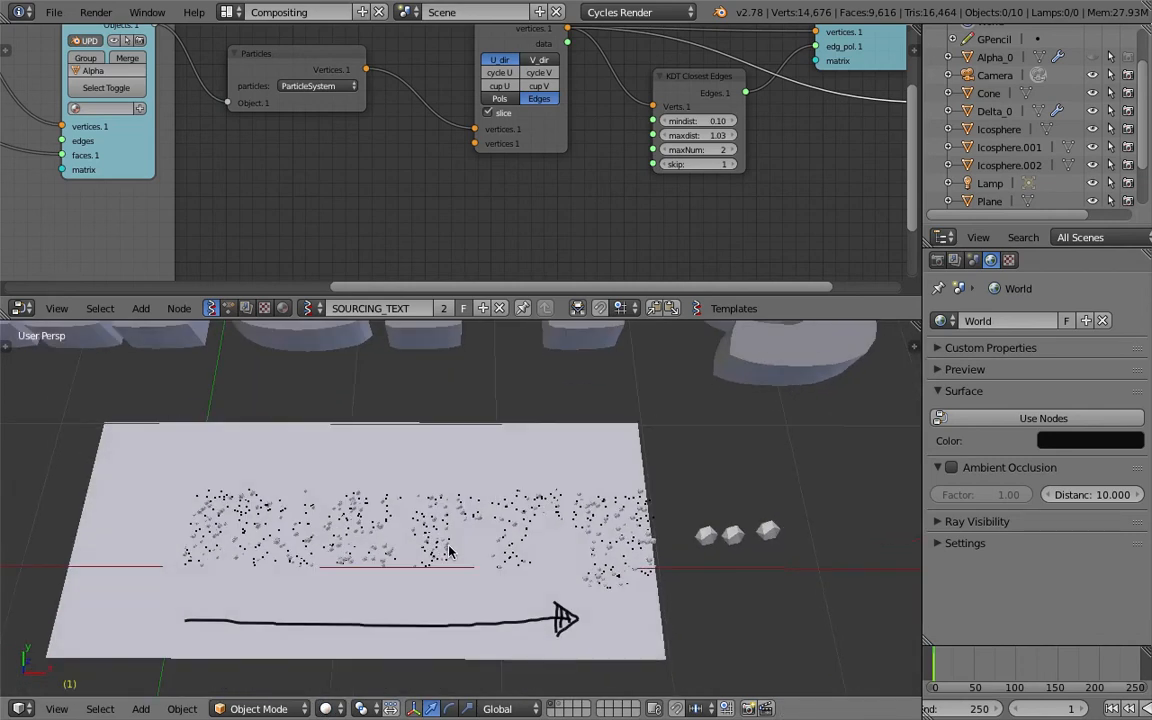
pyautogui.rightClick(405, 495)
pyautogui.scroll(-3, 548, 553)
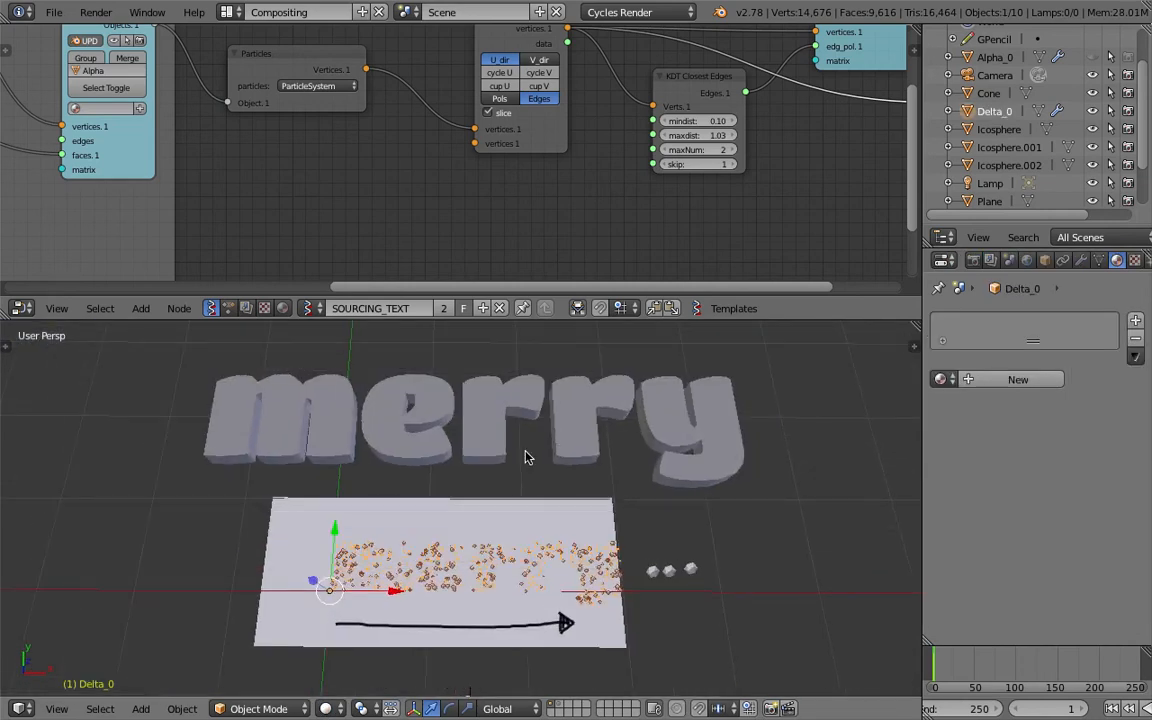
pyautogui.rightClick(557, 456)
pyautogui.hotkey('ctrl', 's')
pyautogui.click(532, 489)
pyautogui.moveTo(532, 489)
pyautogui.mouseDown(button='middle')
pyautogui.moveTo(429, 440)
pyautogui.moveTo(538, 501)
pyautogui.mouseUp(button='middle')
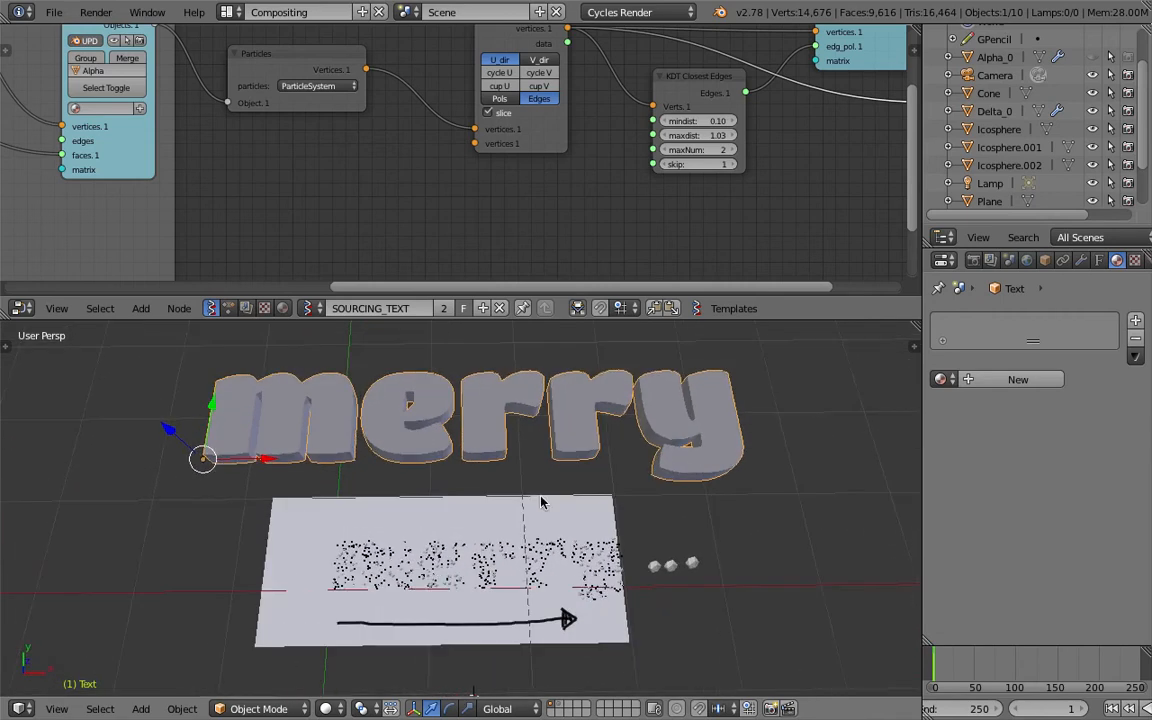
# Check the overall layout of text and plane in Solid shading and save the scene over its existing file.
pyautogui.scroll(-2, 541, 502)
pyautogui.keyDown('ctrl'); pyautogui.scroll(2, 523, 501); pyautogui.keyUp('ctrl')
pyautogui.scroll(1, 560, 466)
pyautogui.scroll(-1, 588, 434)
pyautogui.keyDown('ctrl'); pyautogui.scroll(4, 576, 449); pyautogui.keyUp('ctrl')
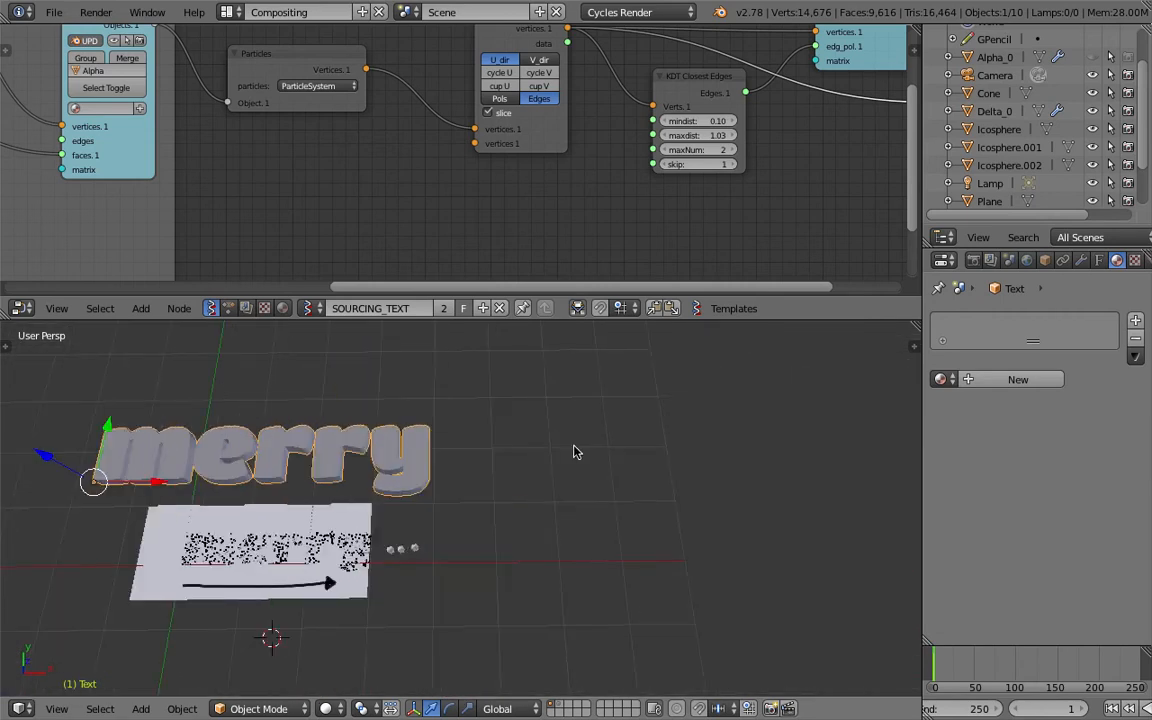
pyautogui.keyDown('shift'); pyautogui.moveTo(326, 500); pyautogui.dragTo(502, 450, button='middle'); pyautogui.keyUp('shift')
pyautogui.scroll(4, 502, 451)
pyautogui.hotkey('ctrl', 's')
pyautogui.click(504, 452)
pyautogui.rightClick(530, 480)
pyautogui.scroll(1, 531, 483)
pyautogui.scroll(-1, 531, 483)
pyautogui.scroll(-1, 531, 482)
pyautogui.hotkey('ctrl', 's')
pyautogui.click(531, 482)
# Grab the merry text object and move it slightly in the scene.
pyautogui.moveTo(508, 442); pyautogui.dragTo(640, 442, button='middle')
pyautogui.rightClick(430, 437)
pyautogui.moveTo(430, 437); pyautogui.dragTo(590, 444, button='middle')
pyautogui.press('g')
pyautogui.click(535, 455)
pyautogui.press('g')
pyautogui.click(493, 480)
# Review the node tree and the particles on the plane, and save over the scene file.
pyautogui.moveTo(493, 480); pyautogui.dragTo(405, 530, button='middle')
pyautogui.scroll(-3, 268, 210)
pyautogui.scroll(-3, 268, 205)
pyautogui.moveTo(268, 205); pyautogui.dragTo(466, 197, button='middle')
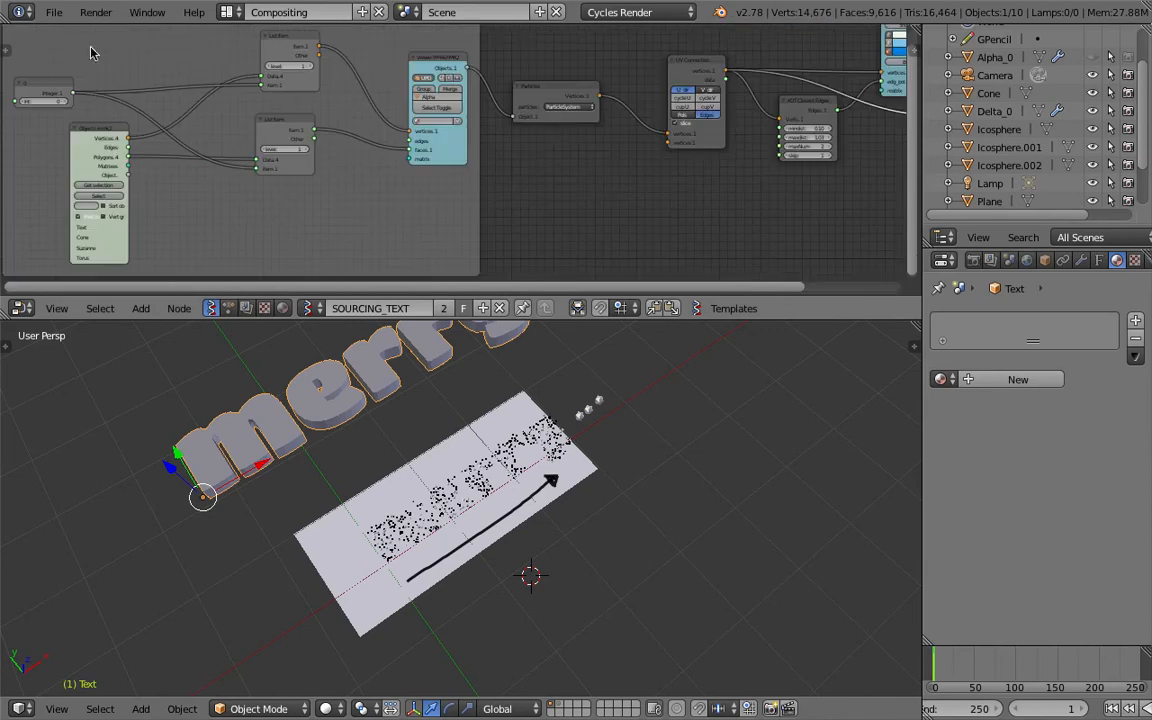
pyautogui.scroll(5, 407, 410)
pyautogui.moveTo(407, 410); pyautogui.dragTo(332, 371, button='middle')
pyautogui.scroll(-4, 490, 445)
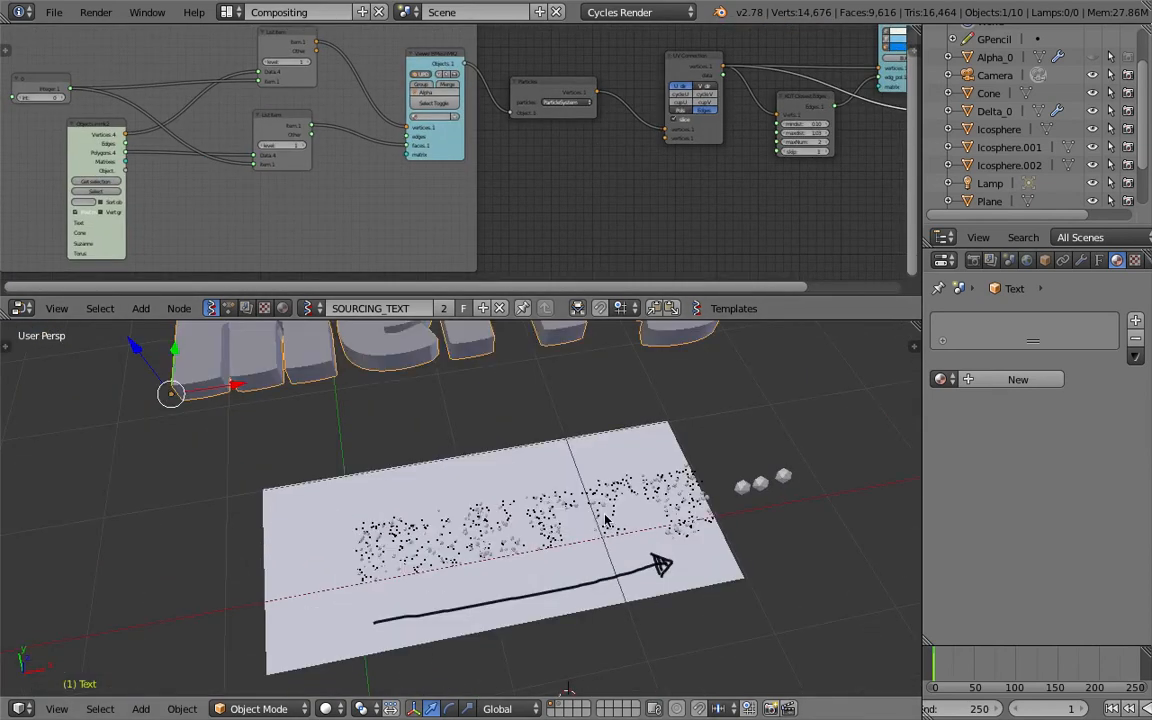
pyautogui.scroll(7, 533, 458)
pyautogui.scroll(-2, 600, 506)
pyautogui.moveTo(607, 517)
pyautogui.keyDown('shift'); pyautogui.mouseDown(button='middle')
pyautogui.moveTo(617, 476)
pyautogui.moveTo(620, 521)
pyautogui.mouseUp(button='middle'); pyautogui.keyUp('shift')
pyautogui.hotkey('ctrl', 's')
pyautogui.click(620, 503)
pyautogui.scroll(-2, 620, 509)
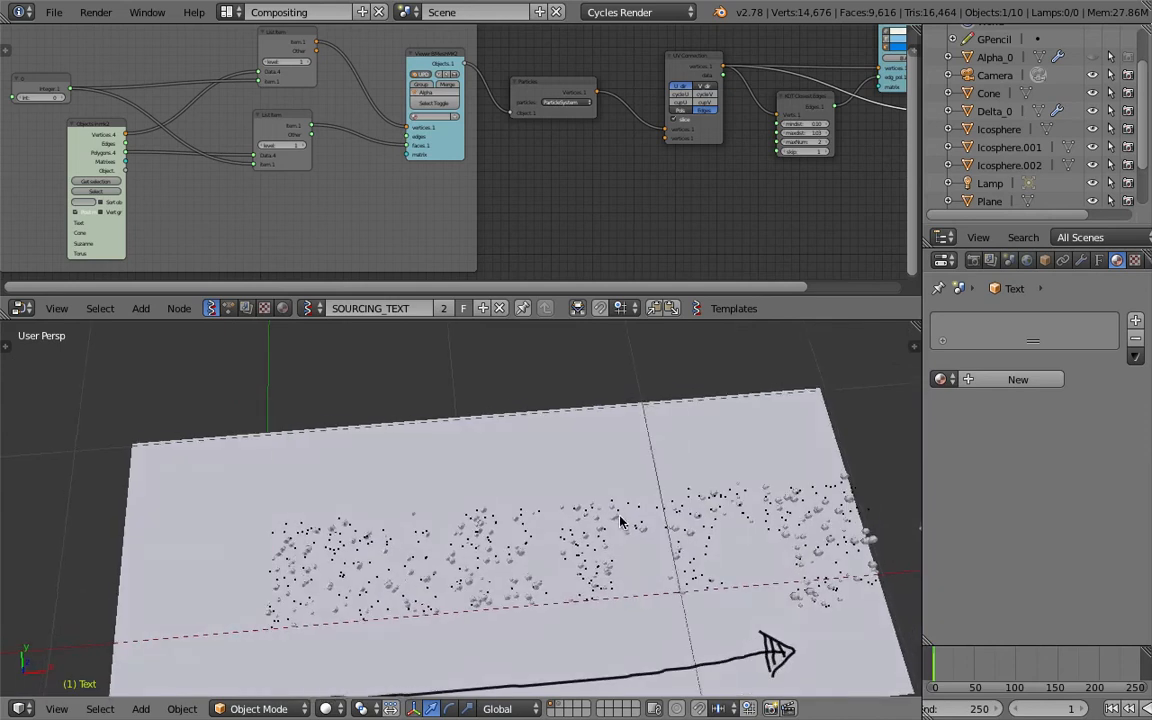
# Set the emission number of Delta_0's particle system to 1000.
pyautogui.scroll(-2, 622, 522)
pyautogui.rightClick(641, 527)
pyautogui.click(1119, 262)
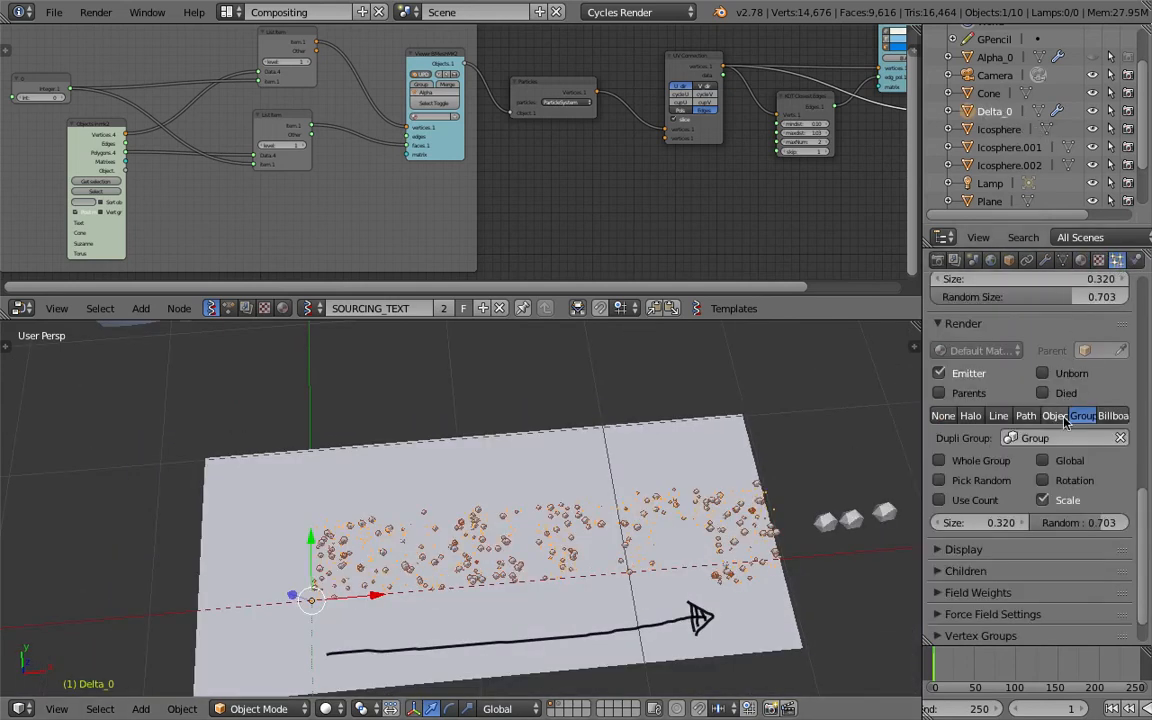
pyautogui.scroll(6, 1070, 340)
pyautogui.scroll(5, 1052, 375)
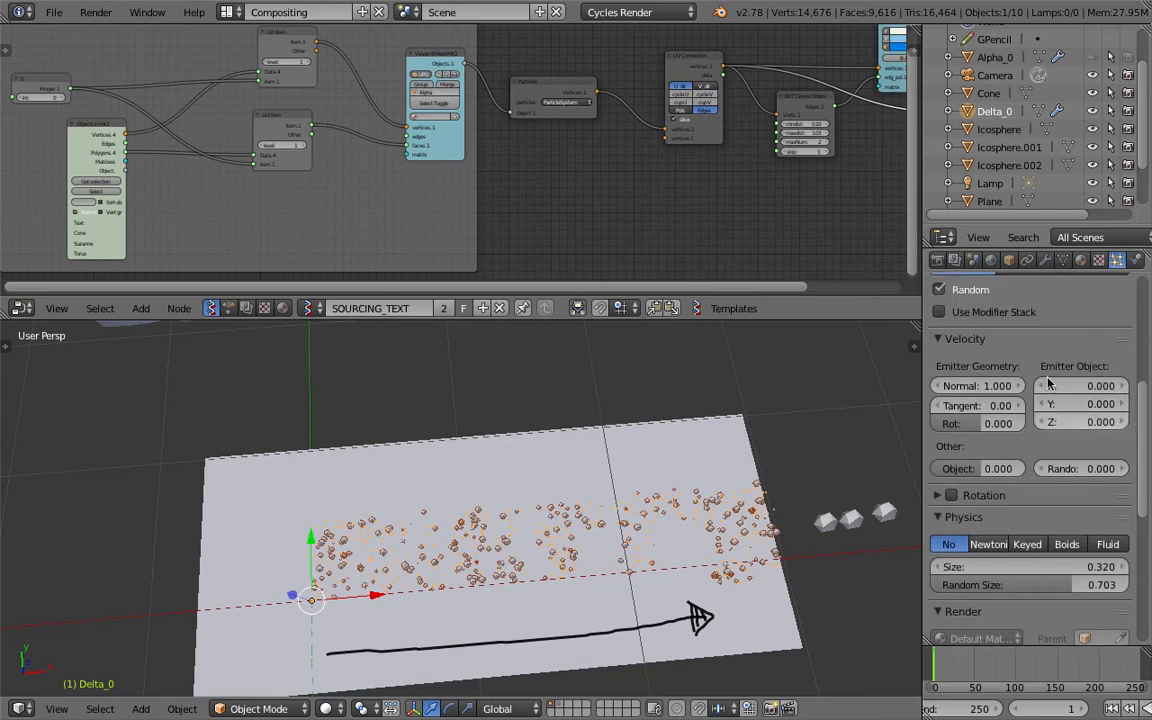
pyautogui.click(1064, 325)
pyautogui.write('1000')
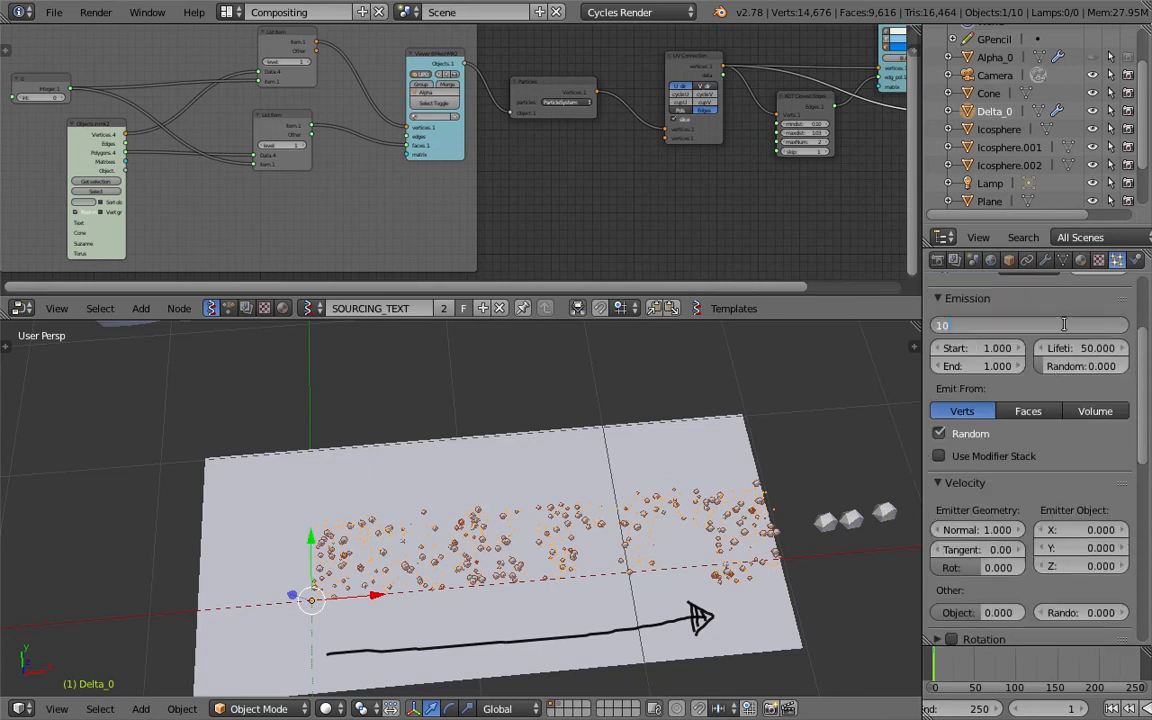
pyautogui.press('Return')
# Enable child particles on Delta_0 with a render amount of 5 and set their type to Interpolated.
pyautogui.moveTo(1137, 370); pyautogui.dragTo(1149, 612)
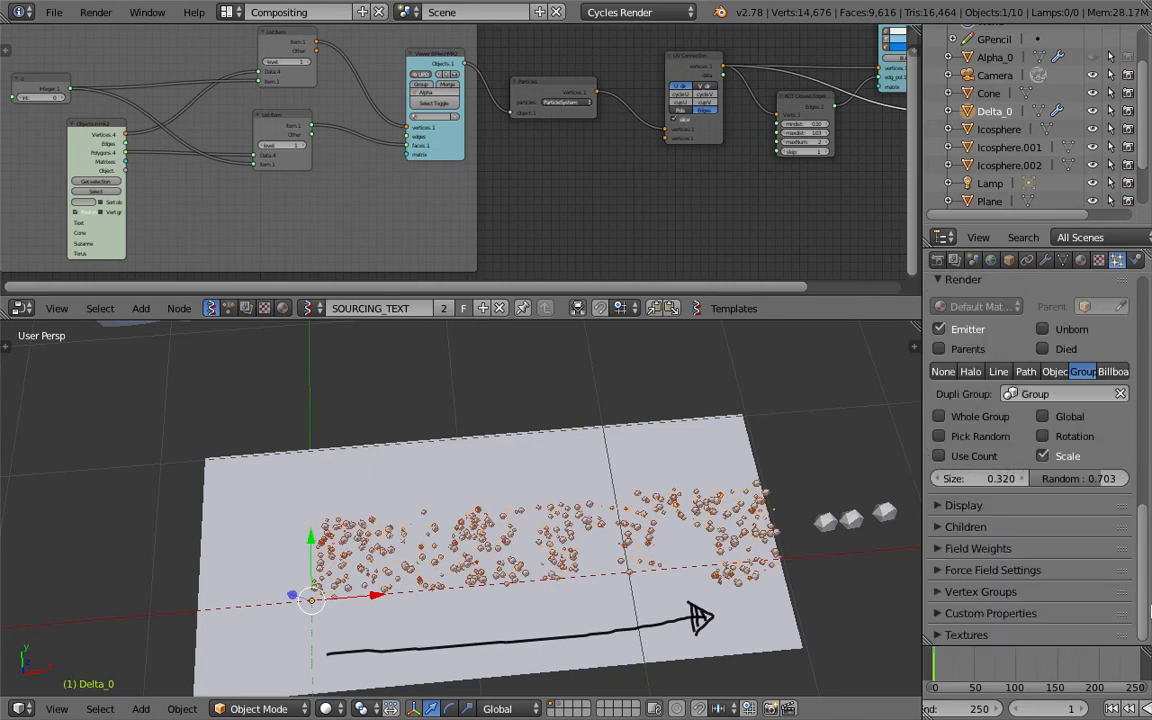
pyautogui.click(975, 526)
pyautogui.click(1028, 554)
pyautogui.click(988, 577)
pyautogui.press('Return')
pyautogui.click(993, 595)
pyautogui.write('2')
pyautogui.press('Return')
pyautogui.click(992, 595)
pyautogui.write('5')
pyautogui.press('Return')
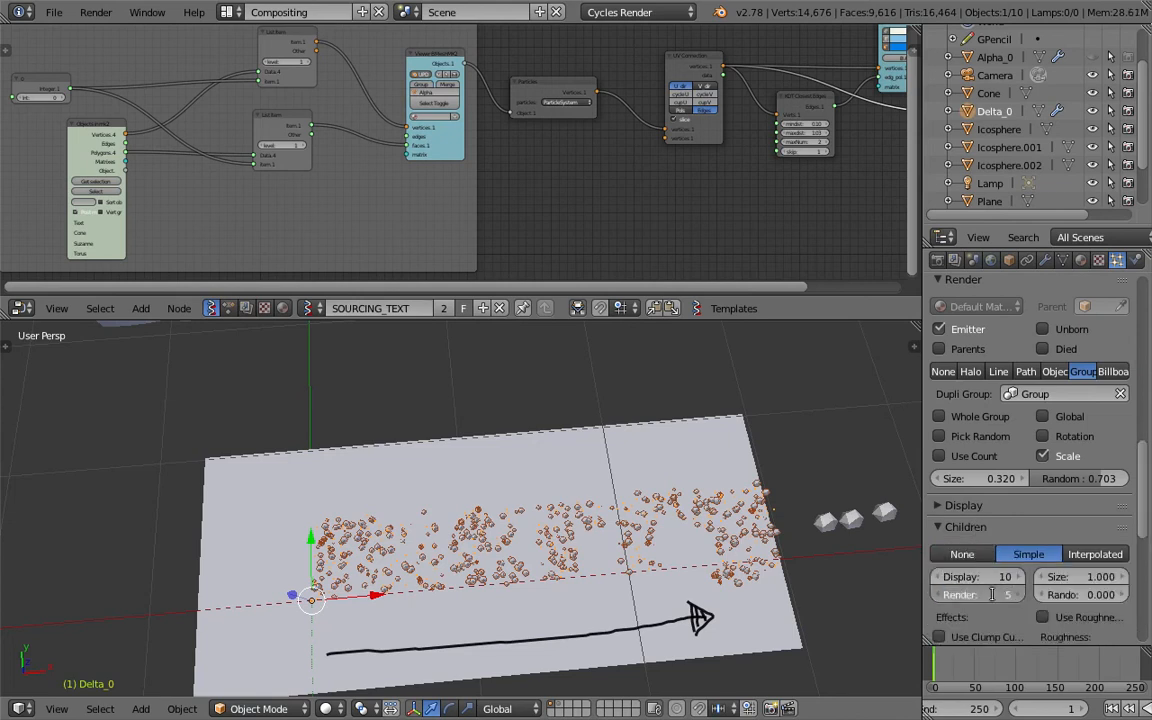
pyautogui.click(1095, 554)
pyautogui.moveTo(640, 500); pyautogui.dragTo(658, 492, button='middle')
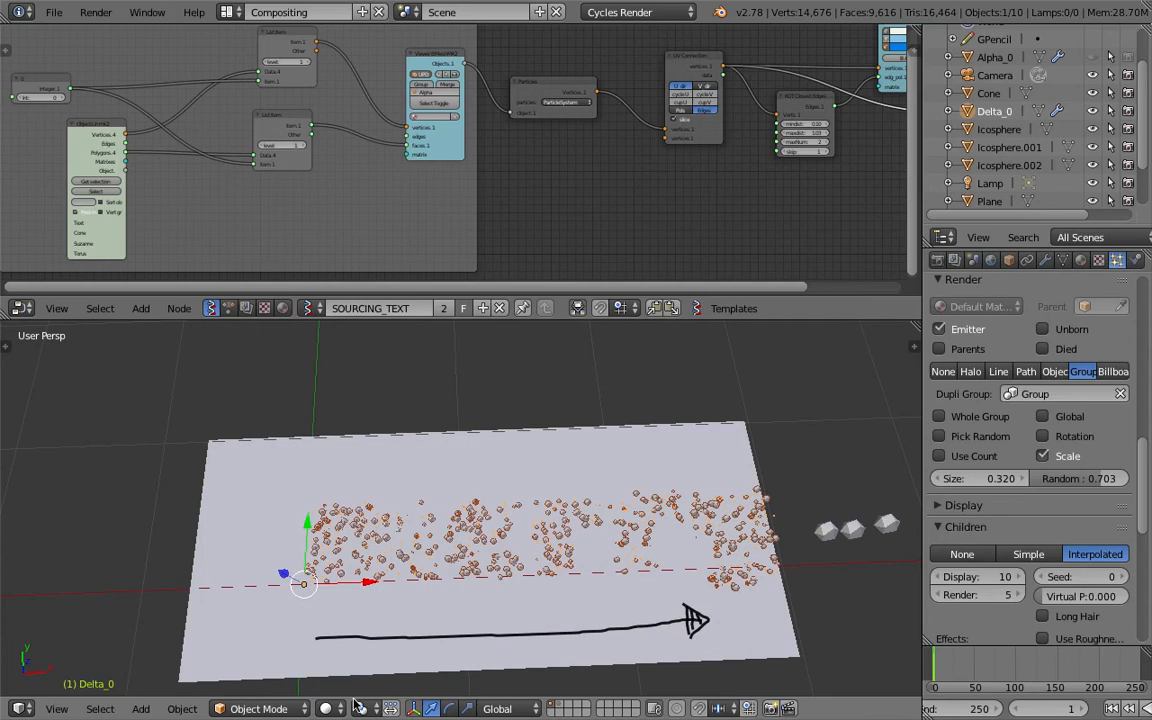
# Preview the denser glowing particles in Rendered shading and return to Solid shading.
pyautogui.scroll(5, 401, 473)
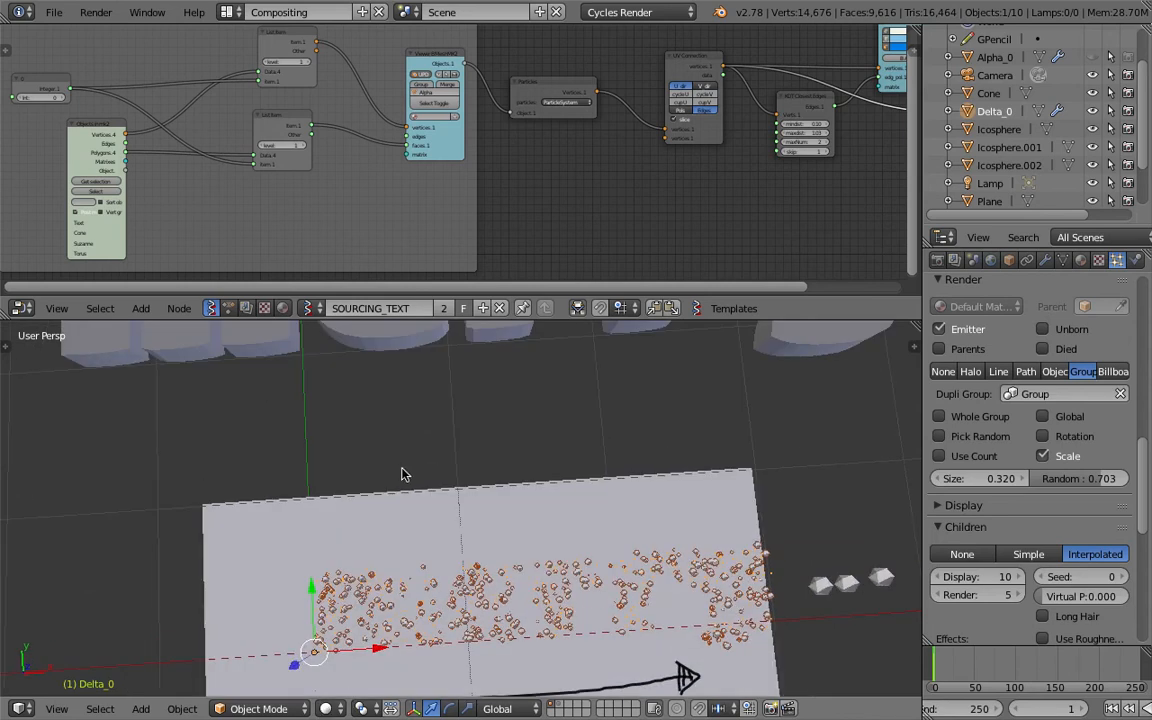
pyautogui.scroll(-2, 400, 460)
pyautogui.scroll(-3, 390, 444)
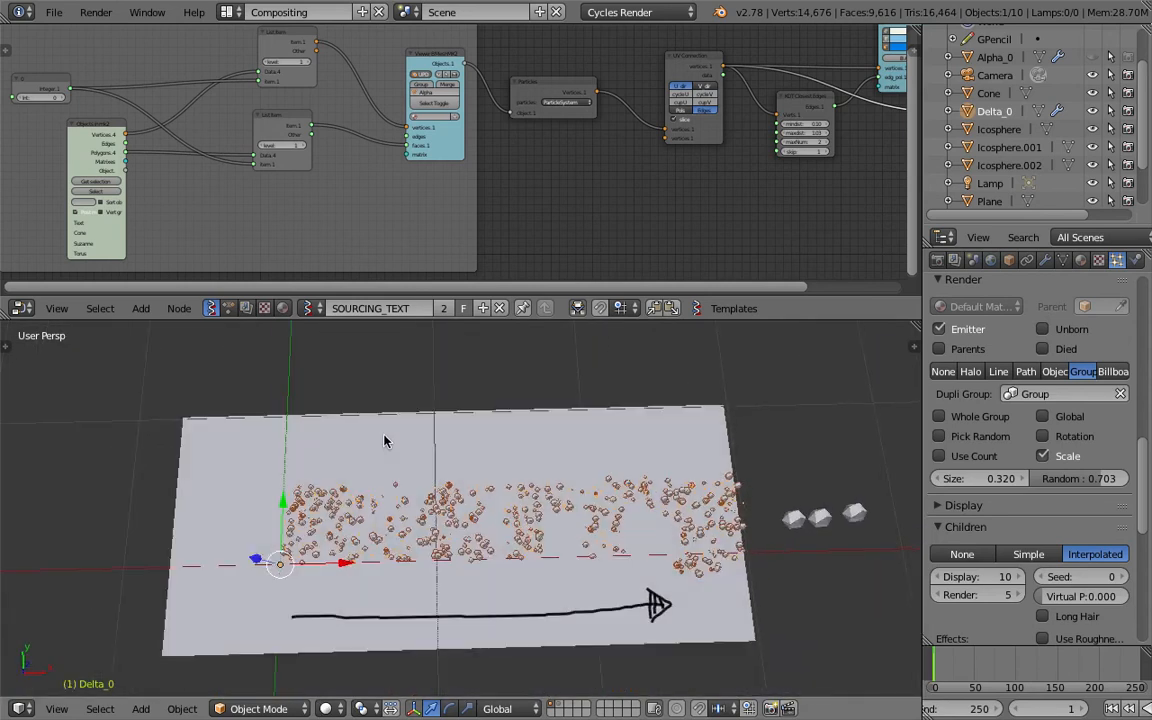
pyautogui.click(328, 708)
pyautogui.click(360, 589)
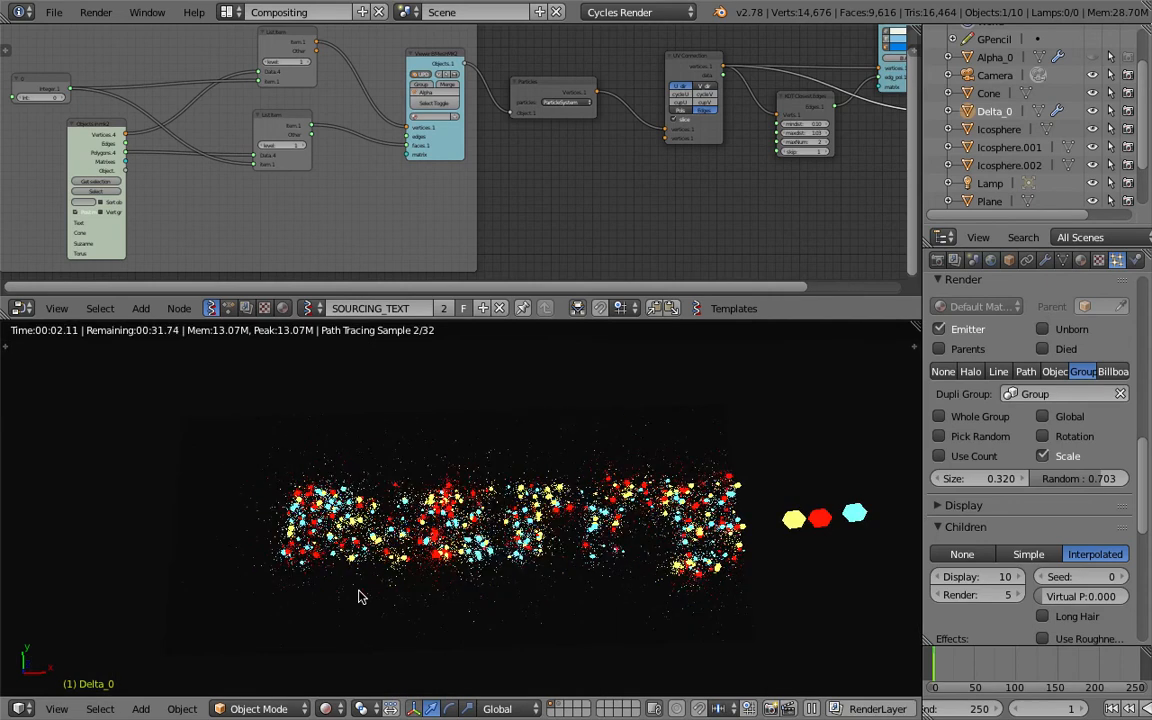
pyautogui.click(327, 708)
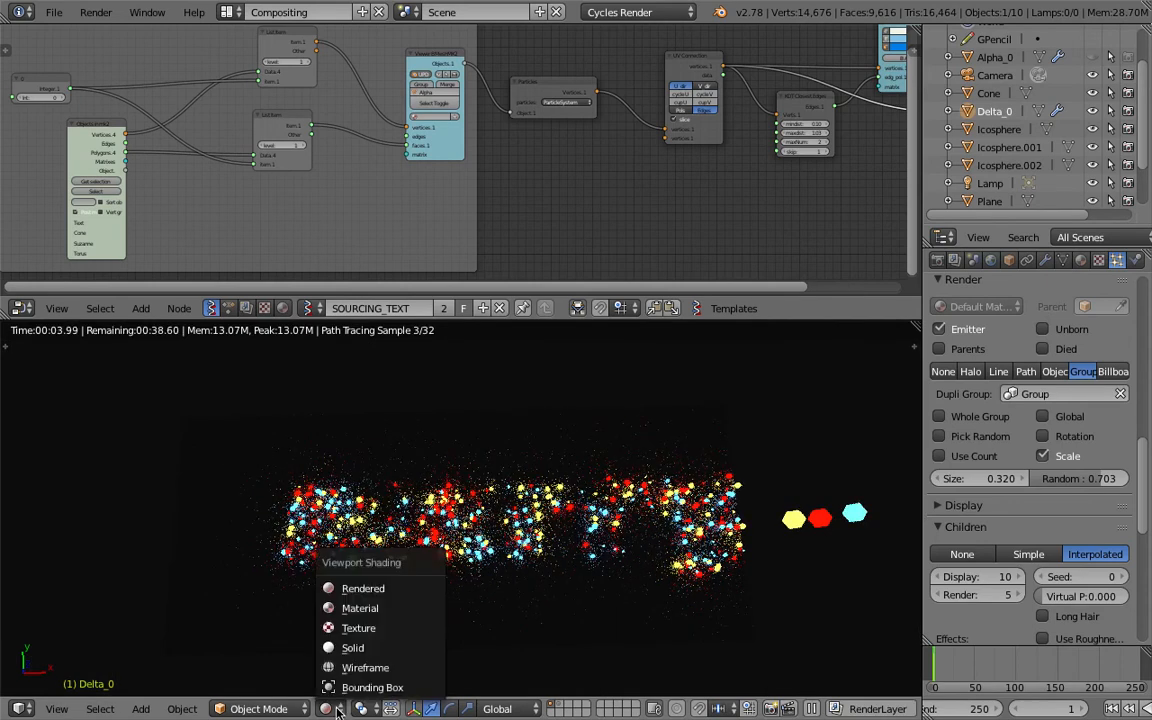
pyautogui.click(352, 648)
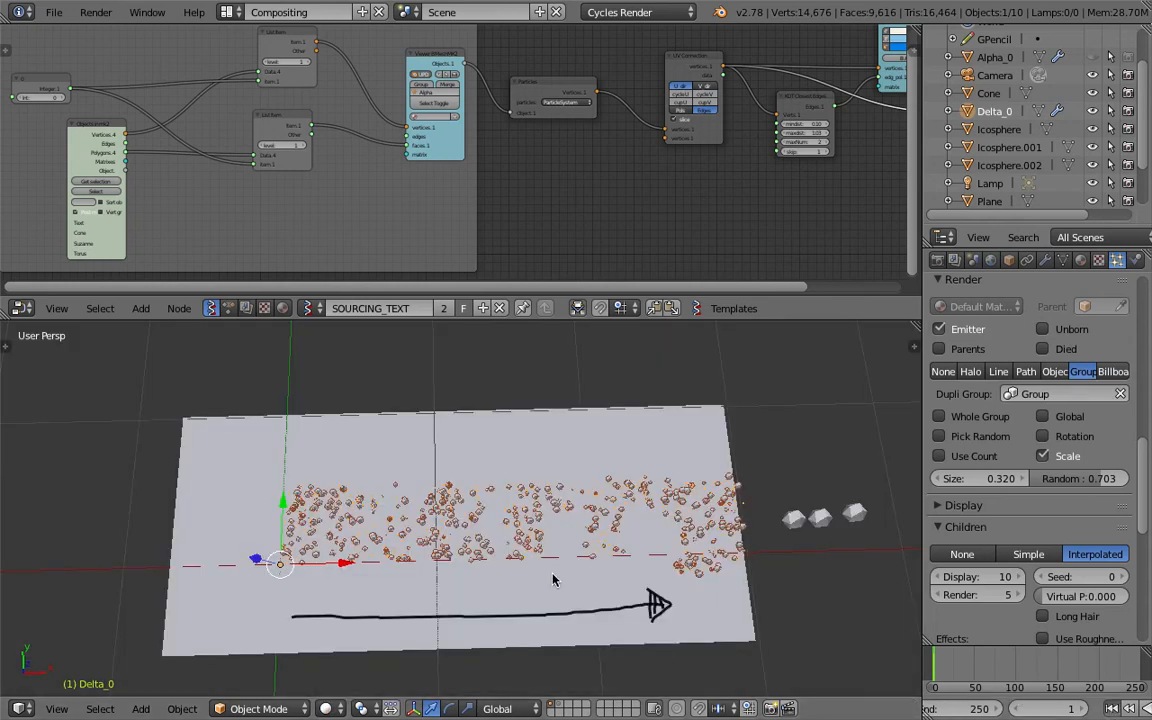
# Switch the viewport to wireframe and reconfirm the Alpha mesh name in the first Viewer BMeshMK2 node.
pyautogui.moveTo(555, 580); pyautogui.dragTo(543, 592, button='middle')
pyautogui.scroll(2, 543, 592)
pyautogui.press('z')
pyautogui.moveTo(215, 216); pyautogui.dragTo(90, 273, button='middle')
pyautogui.scroll(3, 432, 208)
pyautogui.scroll(4, 367, 183)
pyautogui.click(368, 167)
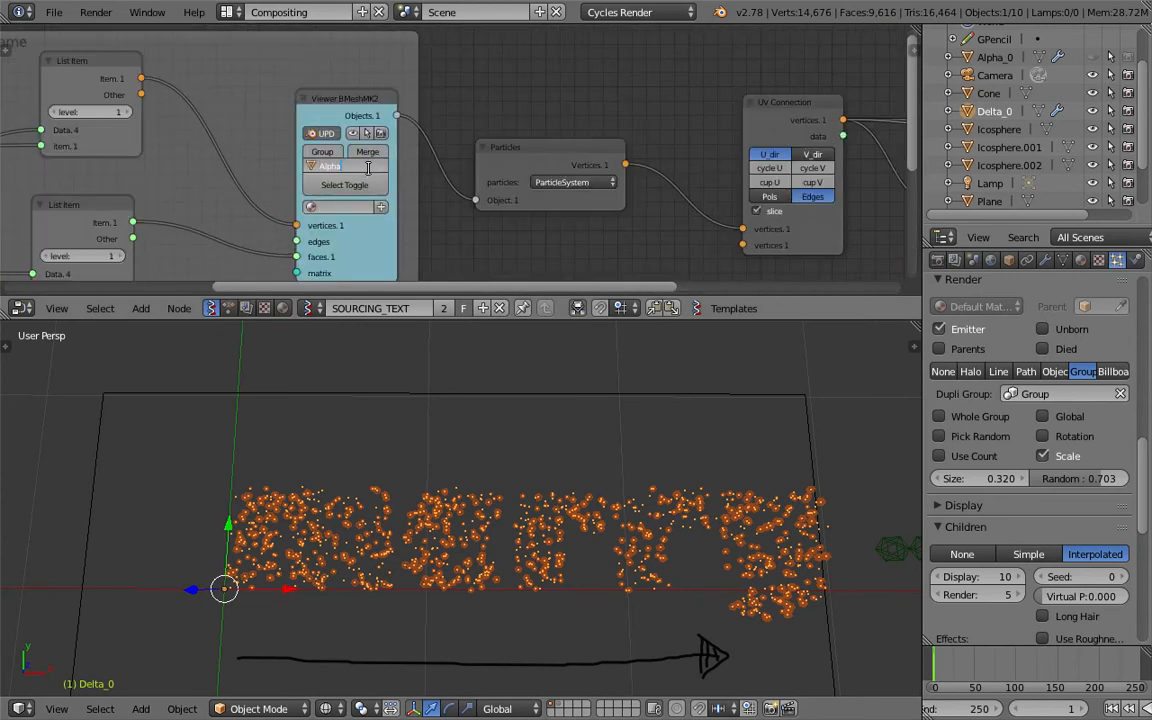
pyautogui.click(482, 457)
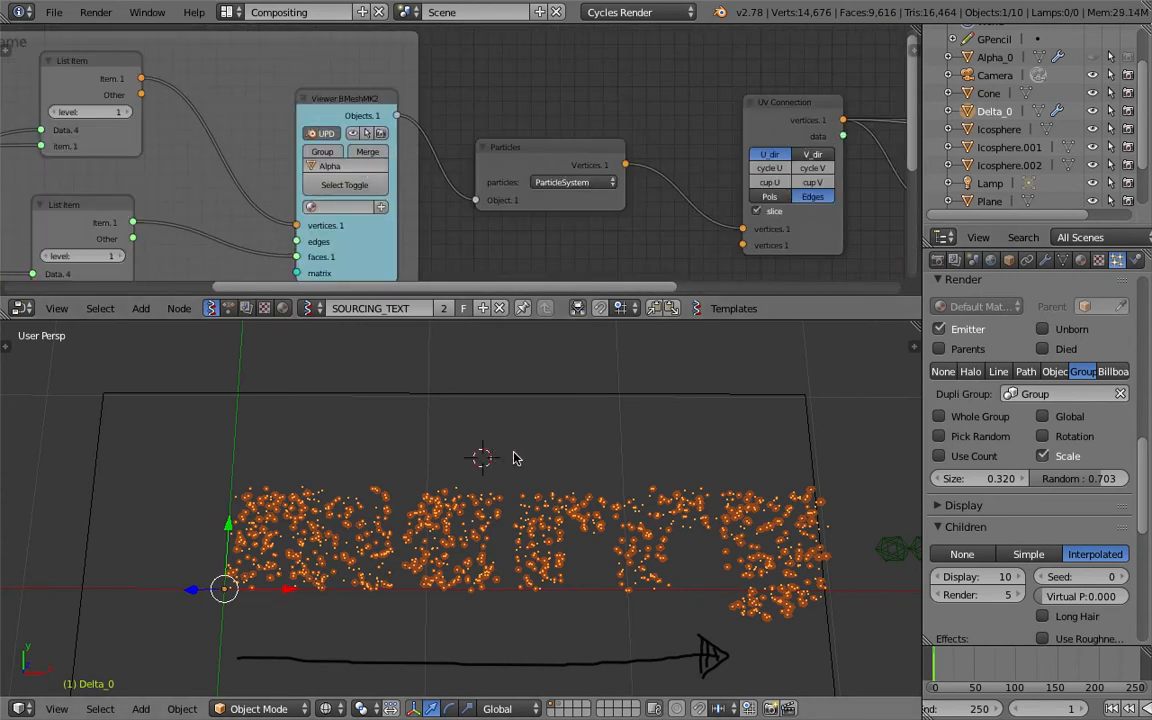
# Bring the viewport back to Solid shading and save over the scene file.
pyautogui.scroll(2, 513, 458)
pyautogui.hotkey('shift', 'z')
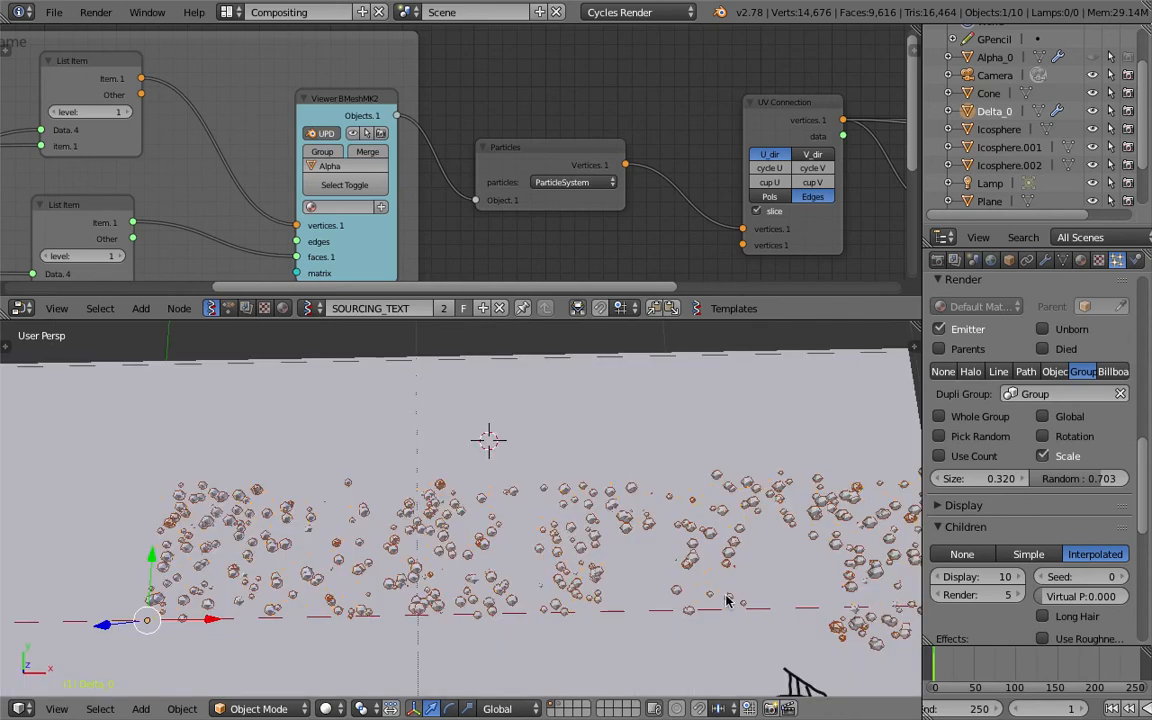
pyautogui.scroll(-2, 727, 600)
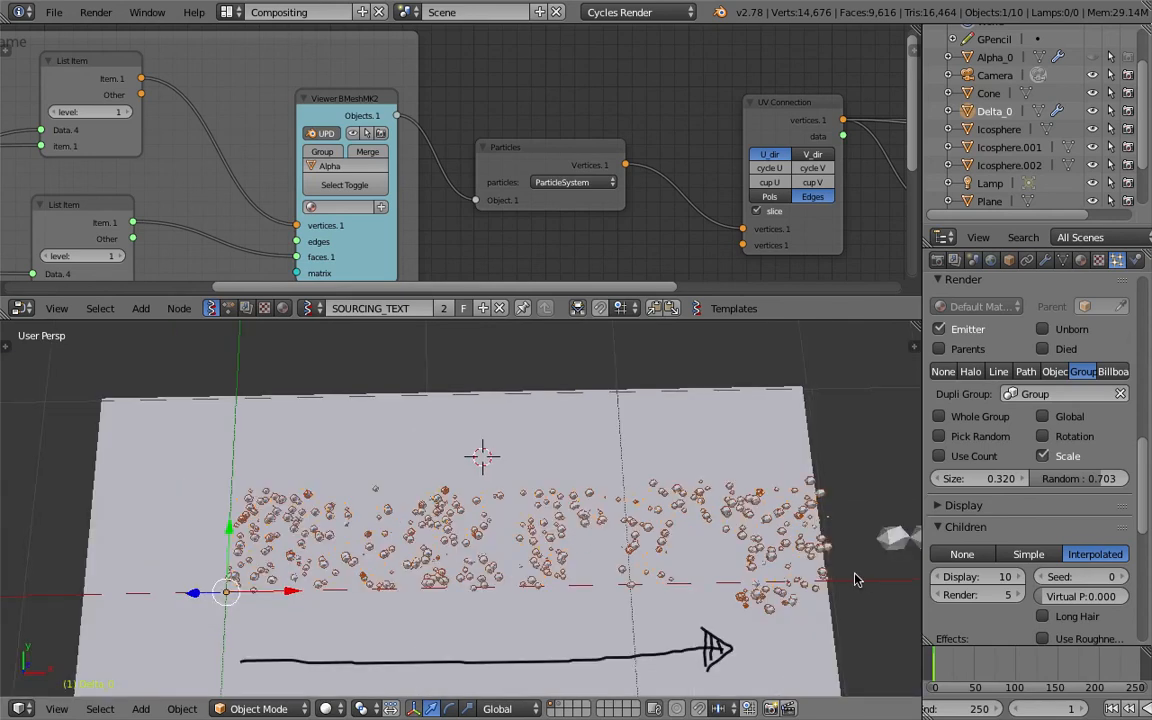
pyautogui.hotkey('ctrl', 's')
pyautogui.moveTo(743, 552); pyautogui.dragTo(725, 520, button='middle')
pyautogui.click(741, 540)
pyautogui.hotkey('ctrl', 's')
pyautogui.click(725, 520)
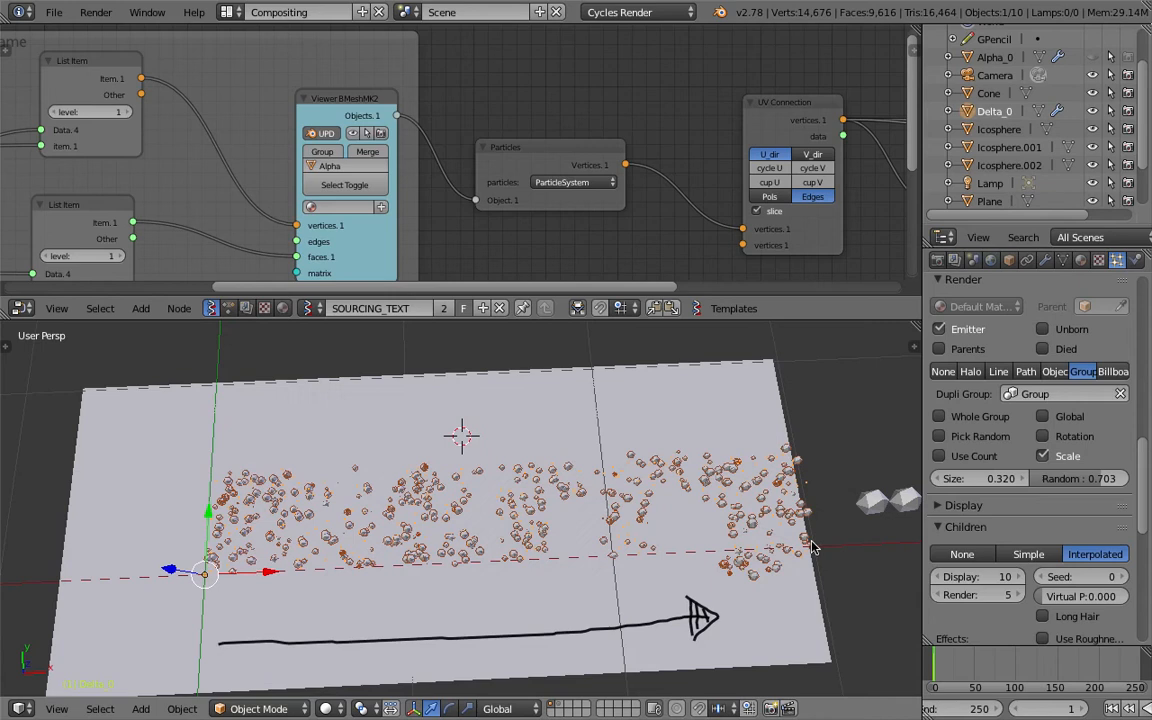
# Set the child particles' display amount to 5 and save the scene over its existing file.
pyautogui.moveTo(988, 579); pyautogui.dragTo(964, 577)
pyautogui.click(990, 574)
pyautogui.write('5')
pyautogui.press('Return')
pyautogui.moveTo(705, 552); pyautogui.dragTo(692, 547, button='middle')
pyautogui.hotkey('ctrl', 's')
pyautogui.click(692, 552)
# Turn off Random in the emission settings of Delta_0's particle system.
pyautogui.moveTo(1144, 503); pyautogui.dragTo(1144, 531)
pyautogui.keyDown('shift'); pyautogui.moveTo(747, 484); pyautogui.dragTo(747, 458, button='middle'); pyautogui.keyUp('shift')
pyautogui.moveTo(1146, 514); pyautogui.dragTo(1150, 343)
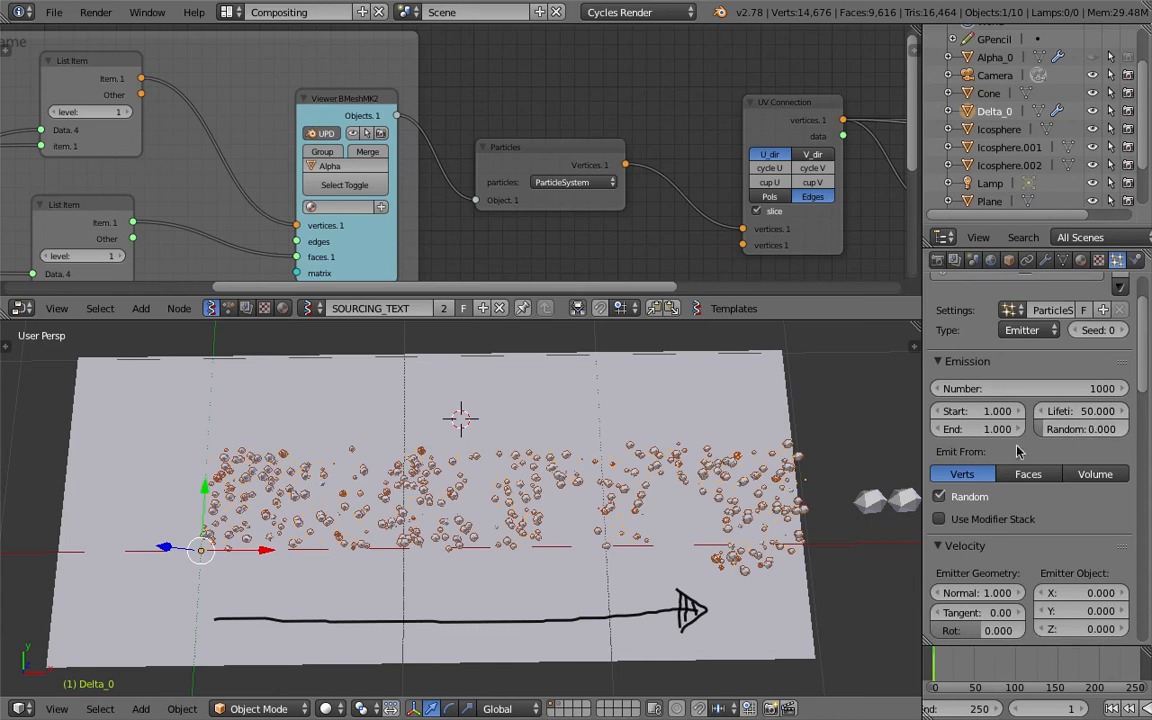
pyautogui.moveTo(614, 456); pyautogui.dragTo(517, 458, button='middle')
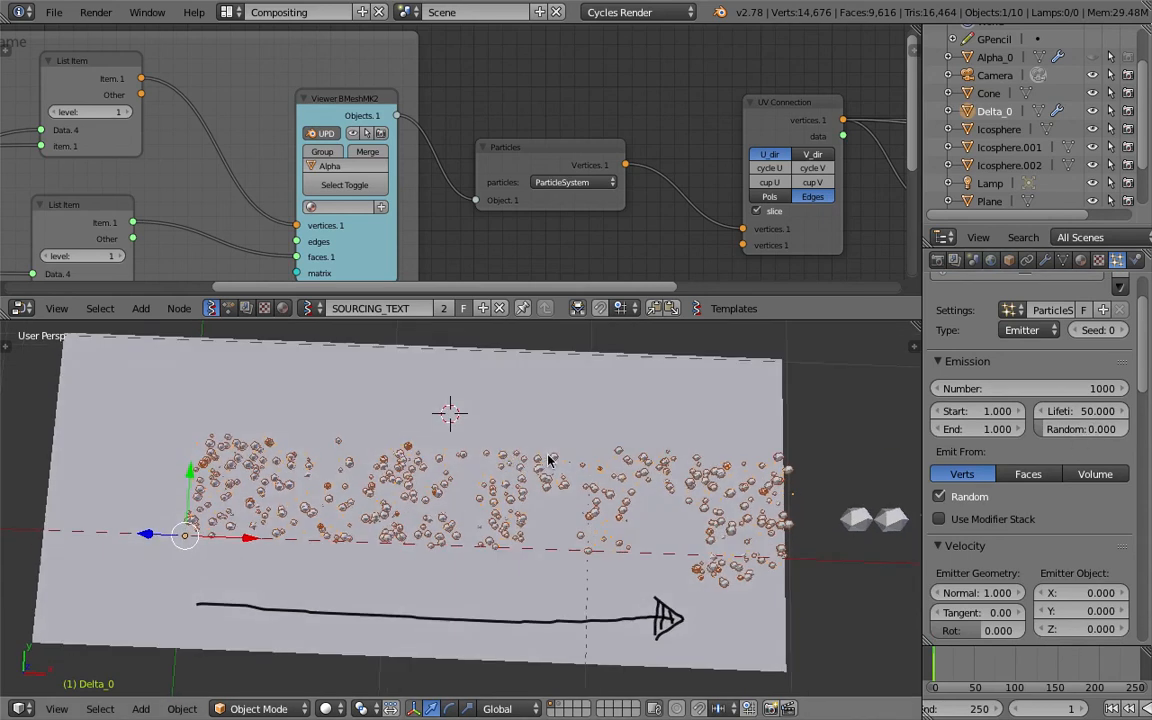
pyautogui.click(945, 497)
pyautogui.moveTo(700, 458)
pyautogui.mouseDown(button='middle')
pyautogui.moveTo(714, 455)
pyautogui.moveTo(694, 469)
pyautogui.mouseUp(button='middle')
# Toggle the particles between wireframe and solid display, and render the scene as a still image.
pyautogui.press('z')
pyautogui.press('z')
pyautogui.press('z')
pyautogui.press('z')
pyautogui.scroll(1, 694, 469)
pyautogui.scroll(-1, 694, 469)
pyautogui.click(96, 12)
pyautogui.click(110, 32)
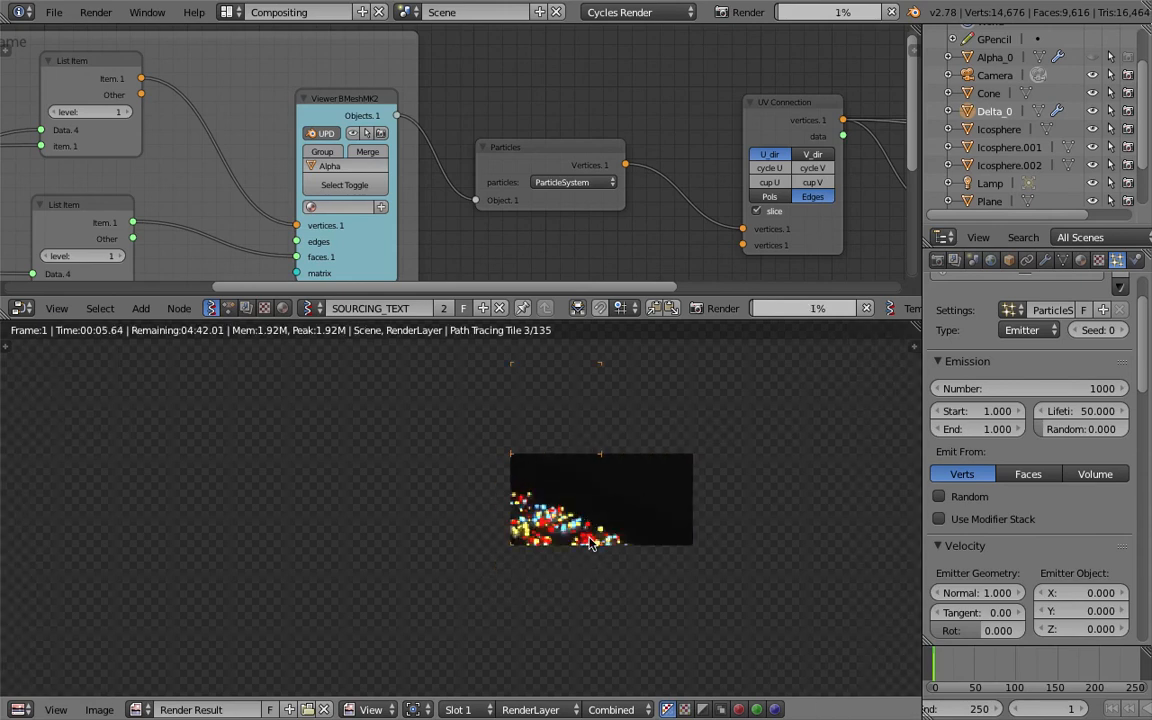
# Examine the particle text in the render in progress, both close up and as a whole.
pyautogui.moveTo(610, 534); pyautogui.dragTo(615, 517, button='middle')
pyautogui.scroll(4, 545, 535)
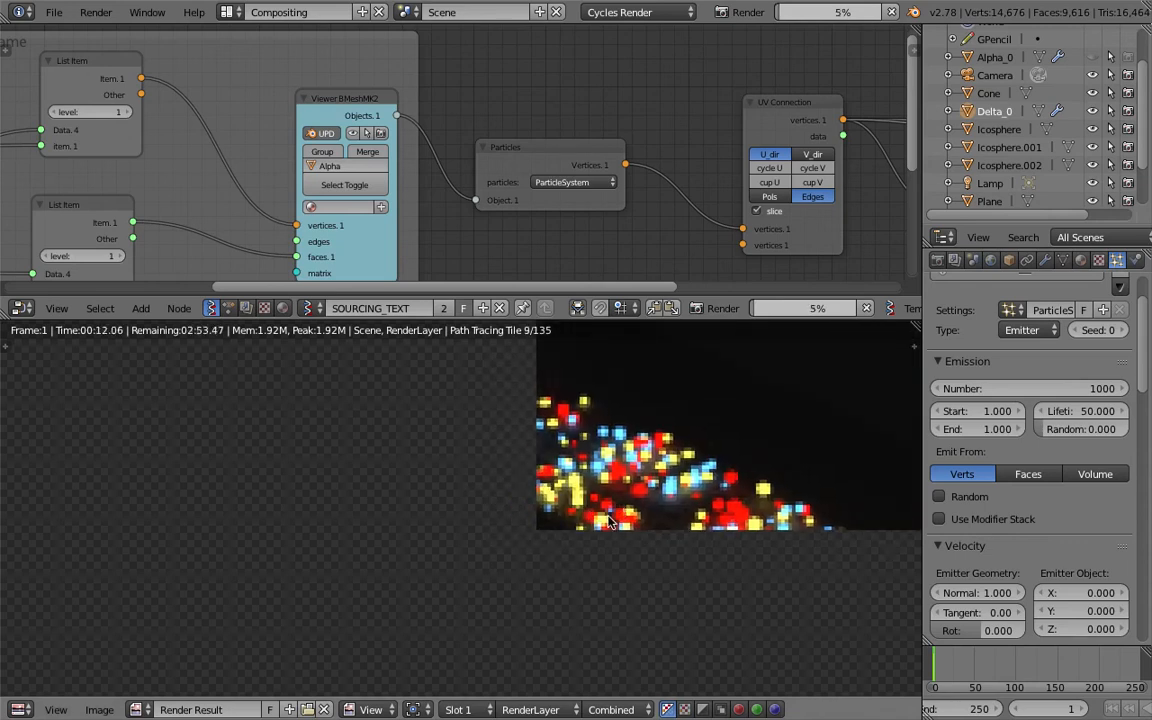
pyautogui.scroll(-1, 598, 520)
pyautogui.moveTo(610, 497); pyautogui.dragTo(615, 489, button='middle')
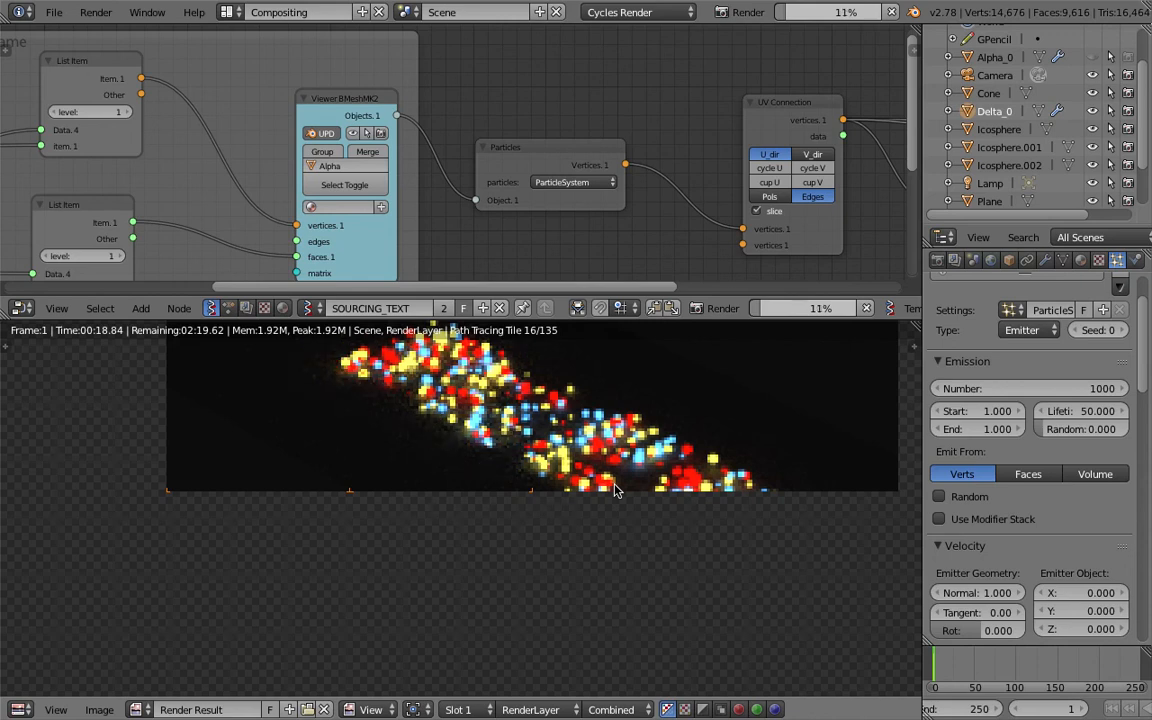
pyautogui.scroll(-1, 560, 515)
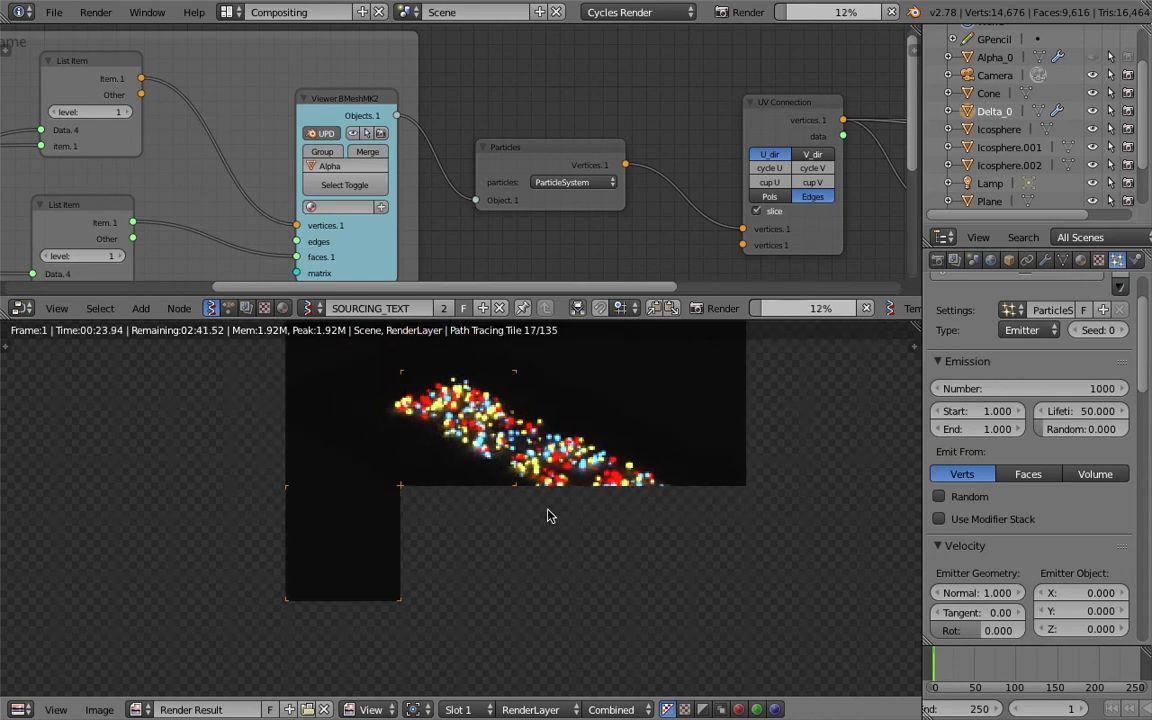
pyautogui.click(640, 12)
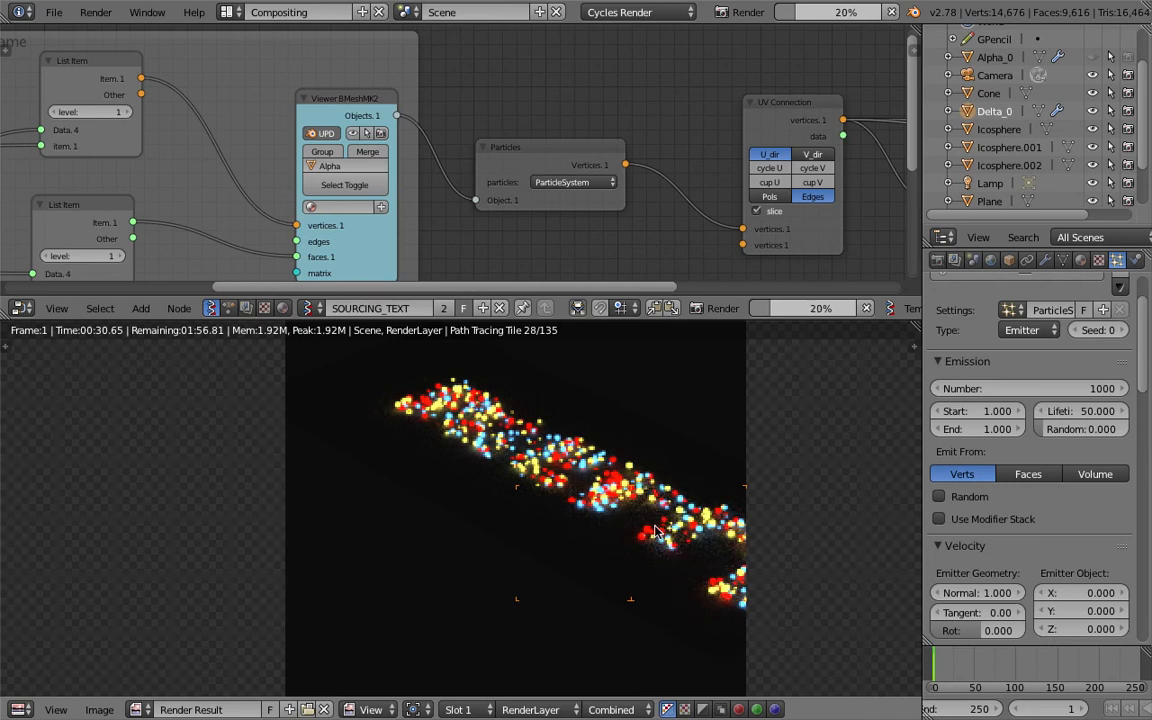
pyautogui.moveTo(689, 459); pyautogui.dragTo(606, 475, button='middle')
pyautogui.scroll(1, 604, 477)
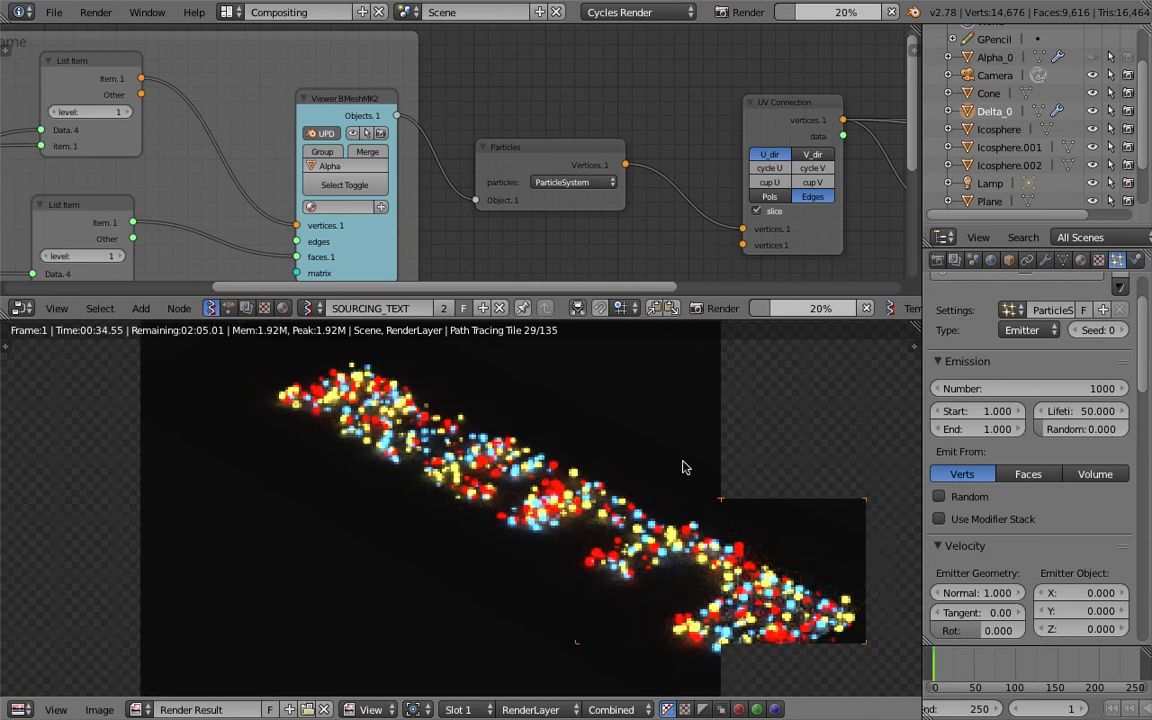
# Set the scene's color management exposure to 0.755 and gamma to 0.670.
pyautogui.click(991, 259)
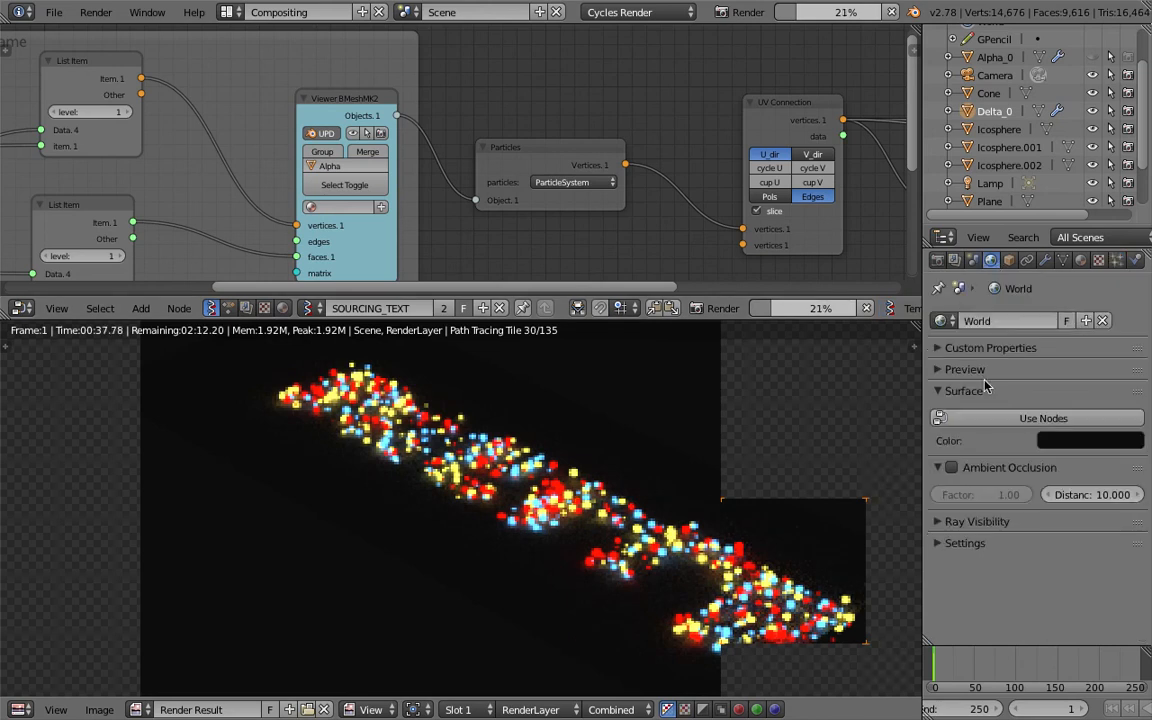
pyautogui.click(972, 261)
pyautogui.scroll(-5, 992, 483)
pyautogui.click(992, 462)
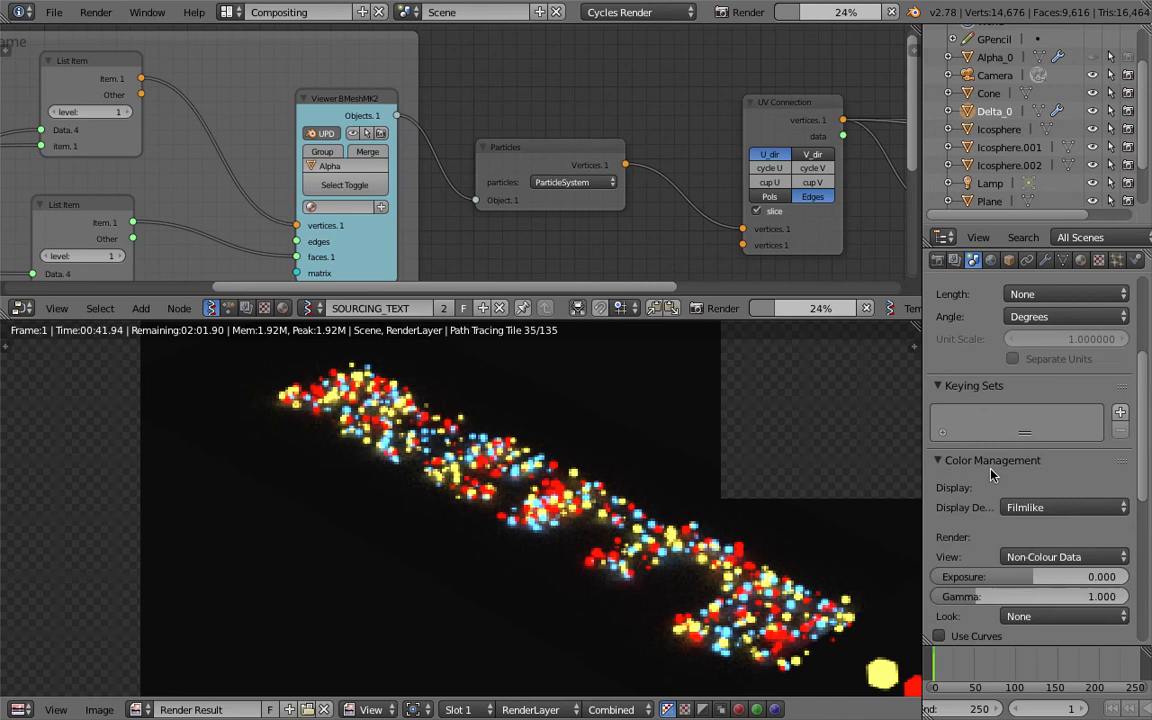
pyautogui.scroll(-3, 992, 475)
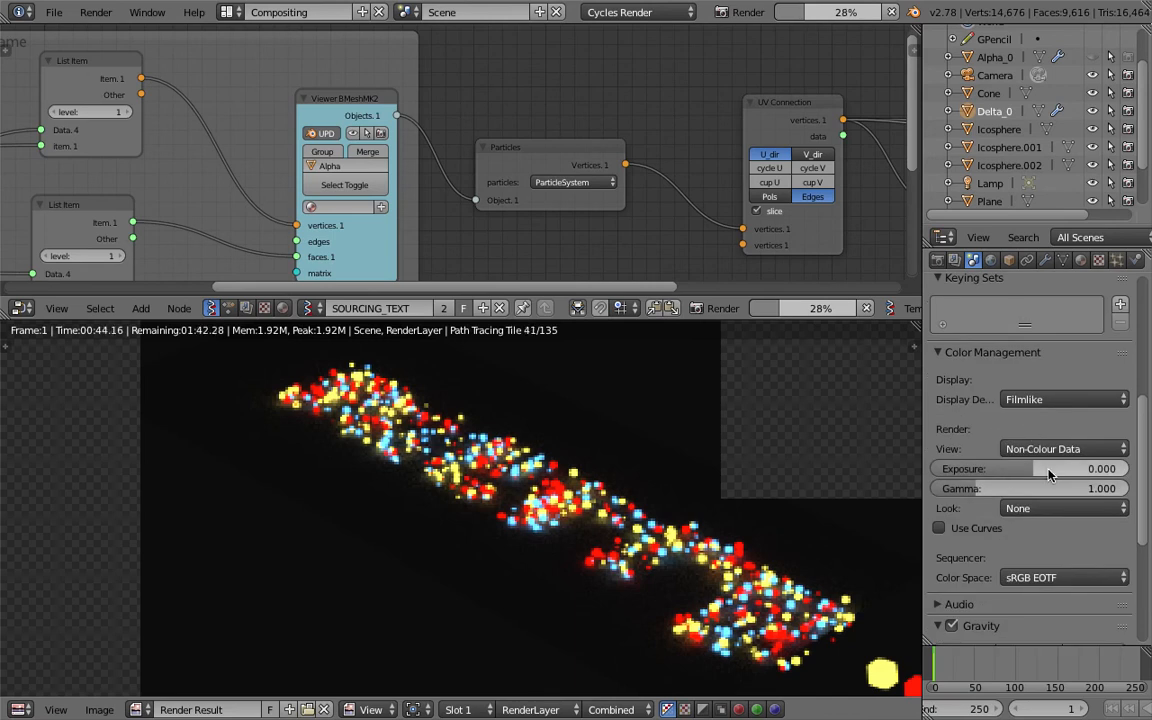
pyautogui.moveTo(1049, 474); pyautogui.dragTo(1012, 489)
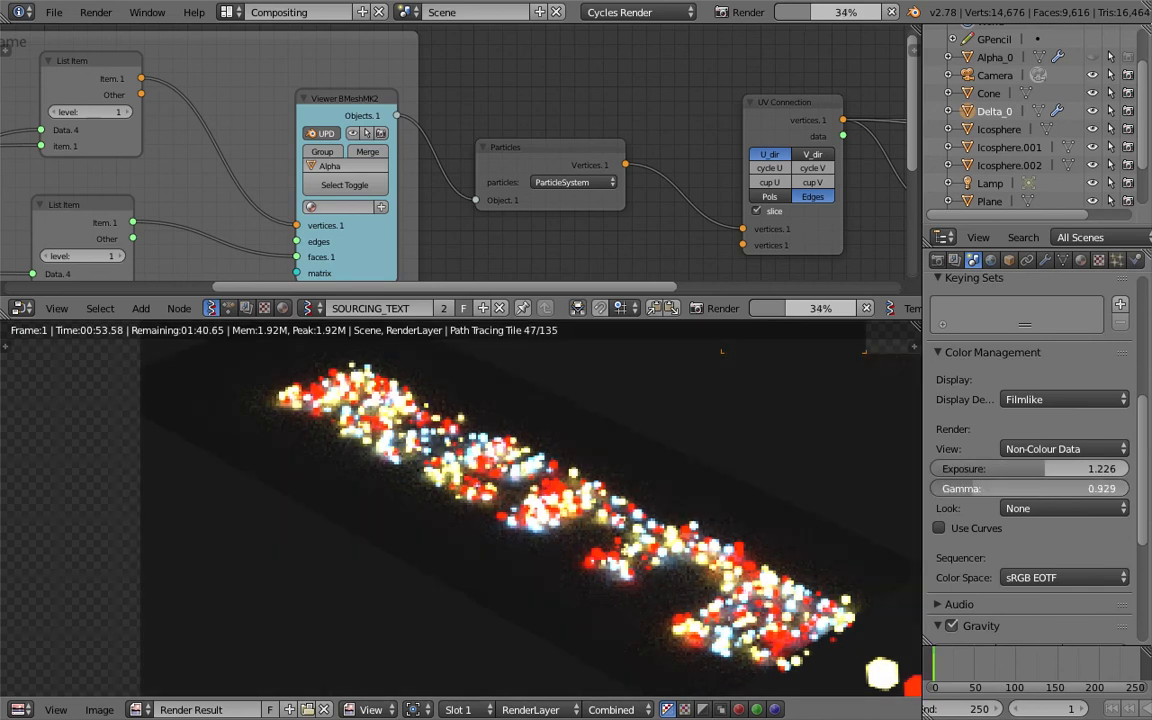
pyautogui.moveTo(965, 489)
pyautogui.mouseDown()
pyautogui.moveTo(948, 489)
pyautogui.moveTo(965, 491)
pyautogui.moveTo(954, 469)
pyautogui.moveTo(990, 469)
pyautogui.moveTo(966, 469)
pyautogui.mouseUp()
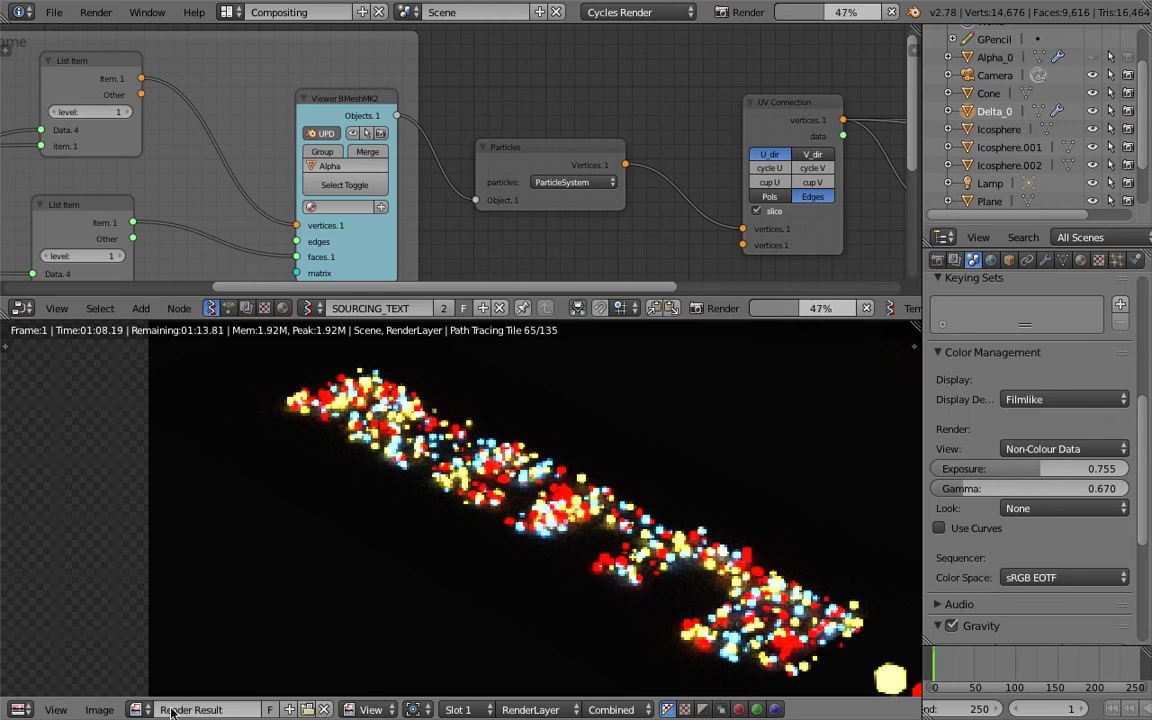
# Cancel the running render, return to the 3D viewport and save the scene over its existing file.
pyautogui.press('Escape')
pyautogui.press('Escape')
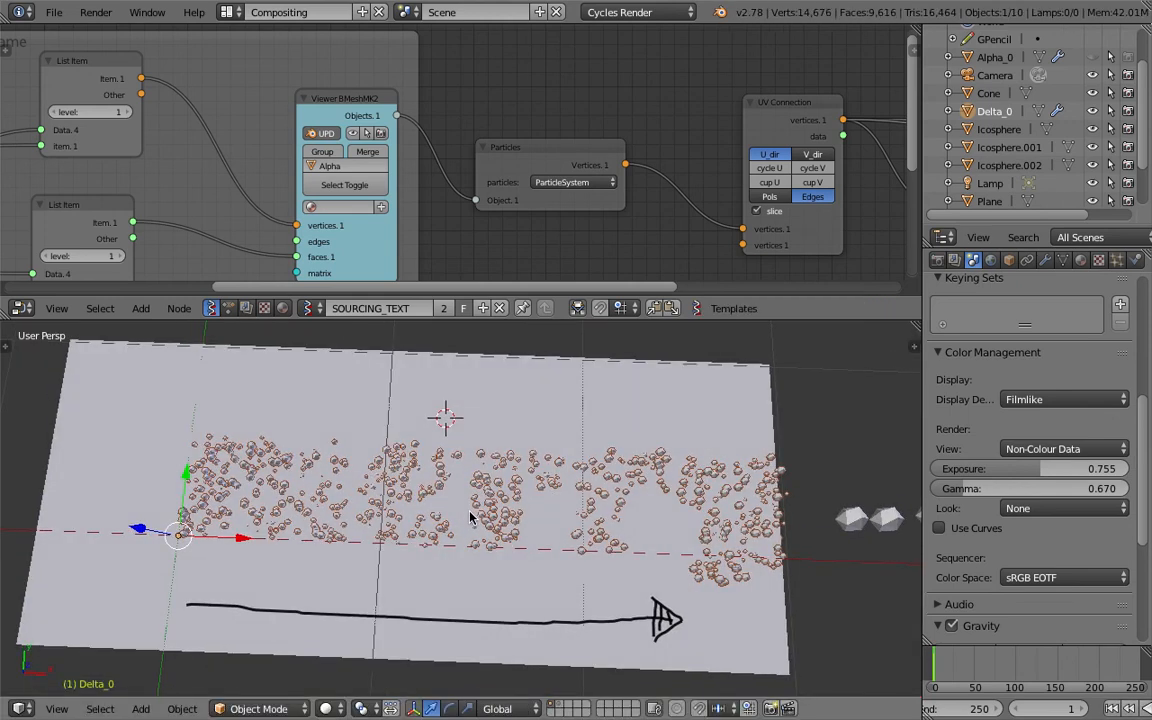
pyautogui.moveTo(489, 507)
pyautogui.keyDown('shift'); pyautogui.mouseDown(button='middle')
pyautogui.moveTo(450, 505)
pyautogui.moveTo(480, 508)
pyautogui.mouseUp(button='middle'); pyautogui.keyUp('shift')
pyautogui.hotkey('ctrl', 's')
pyautogui.click(480, 508)
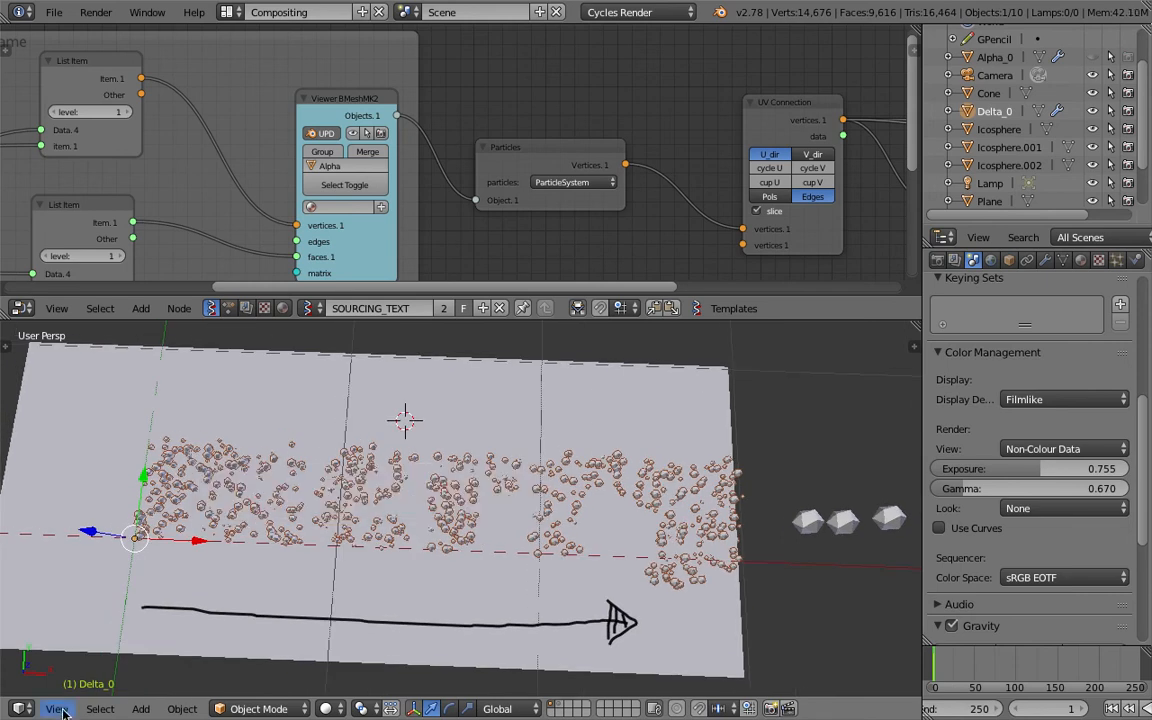
# Align the active camera to the current view, back it away to frame the particle text, and save the scene.
pyautogui.click(57, 709)
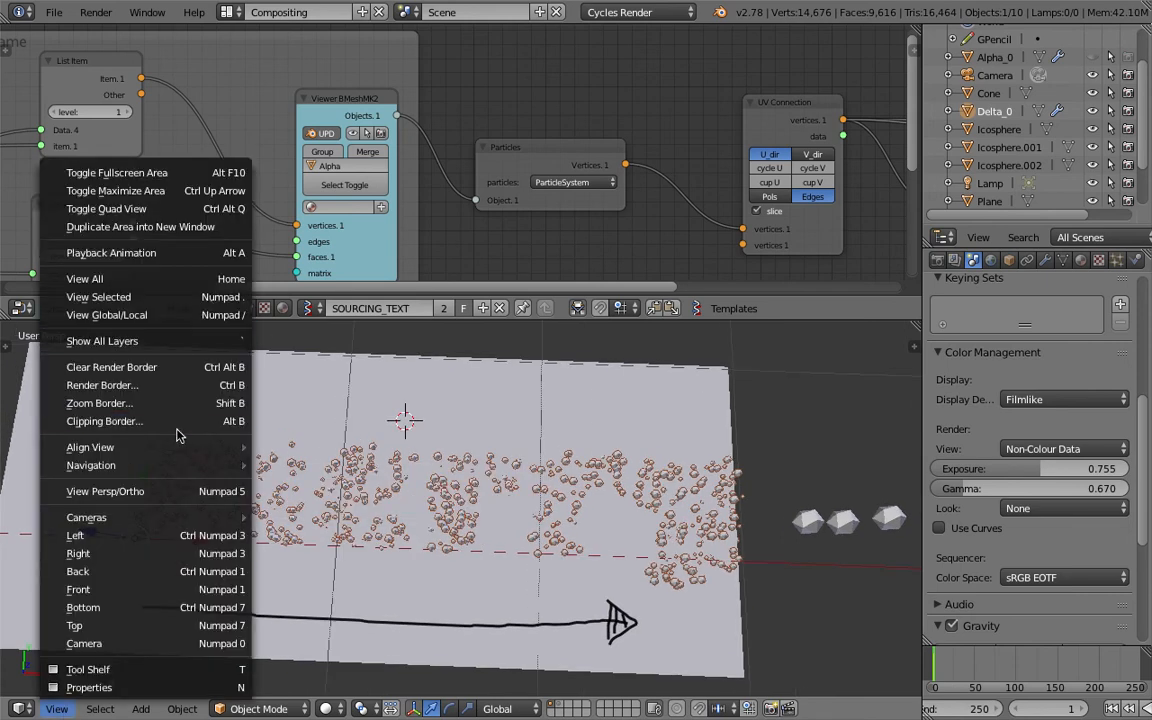
pyautogui.moveTo(185, 447)
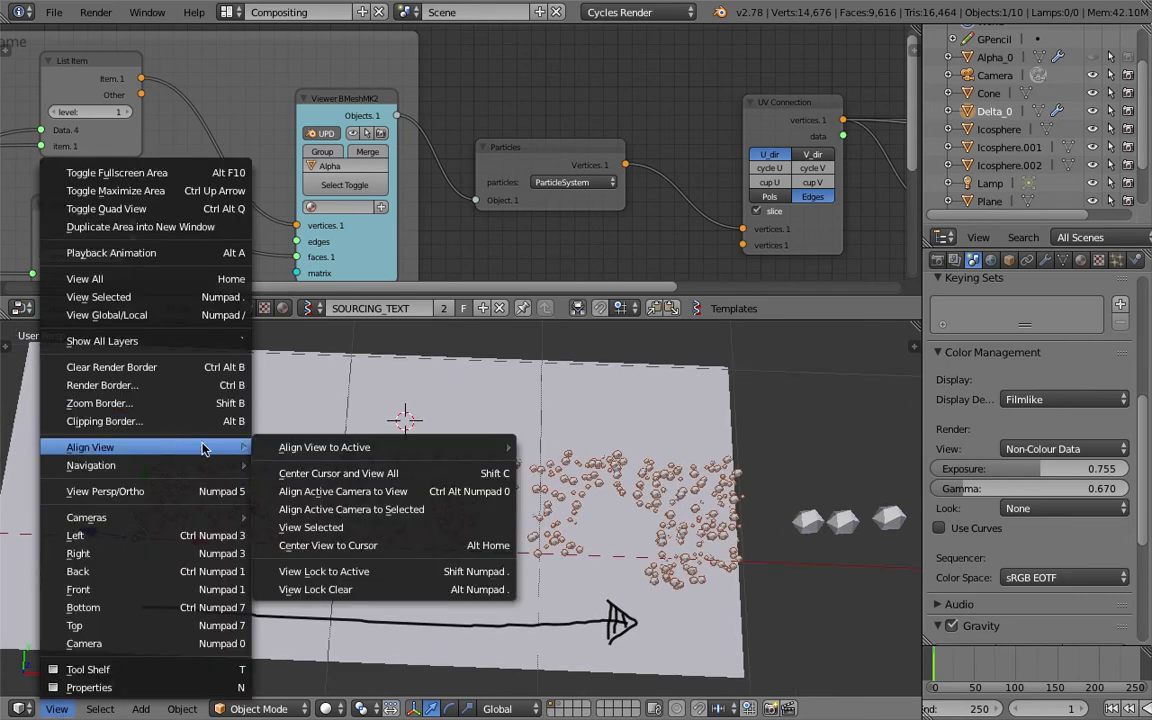
pyautogui.click(312, 497)
pyautogui.hotkey('shift', 'f')
pyautogui.press('s')
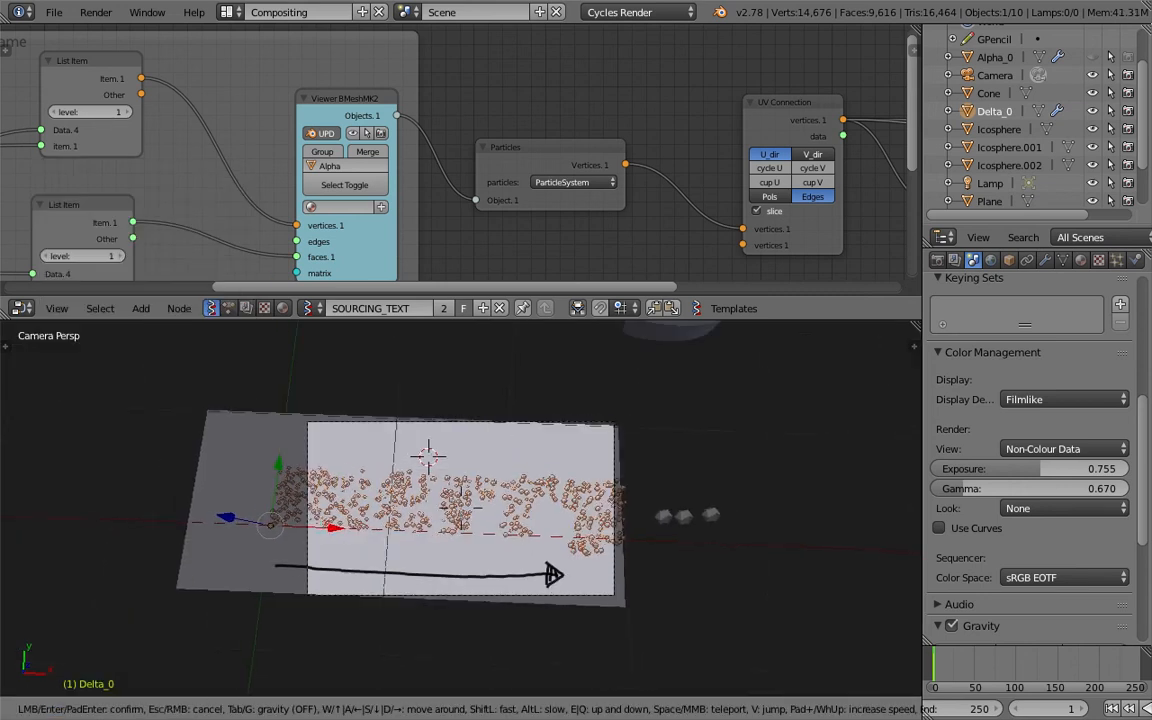
pyautogui.click(461, 508)
pyautogui.hotkey('ctrl', 's')
pyautogui.click(479, 512)
# Enable nodes for the World surface and adjust the brightness of its near-black background color.
pyautogui.scroll(4, 511, 500)
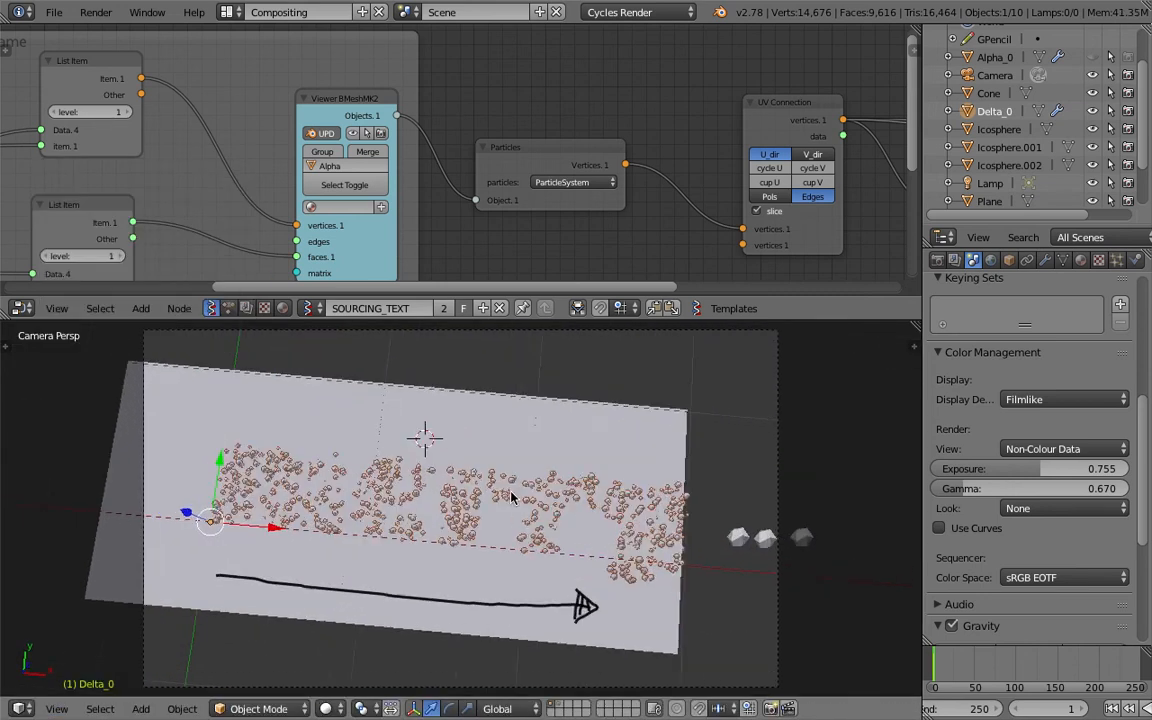
pyautogui.scroll(2, 511, 497)
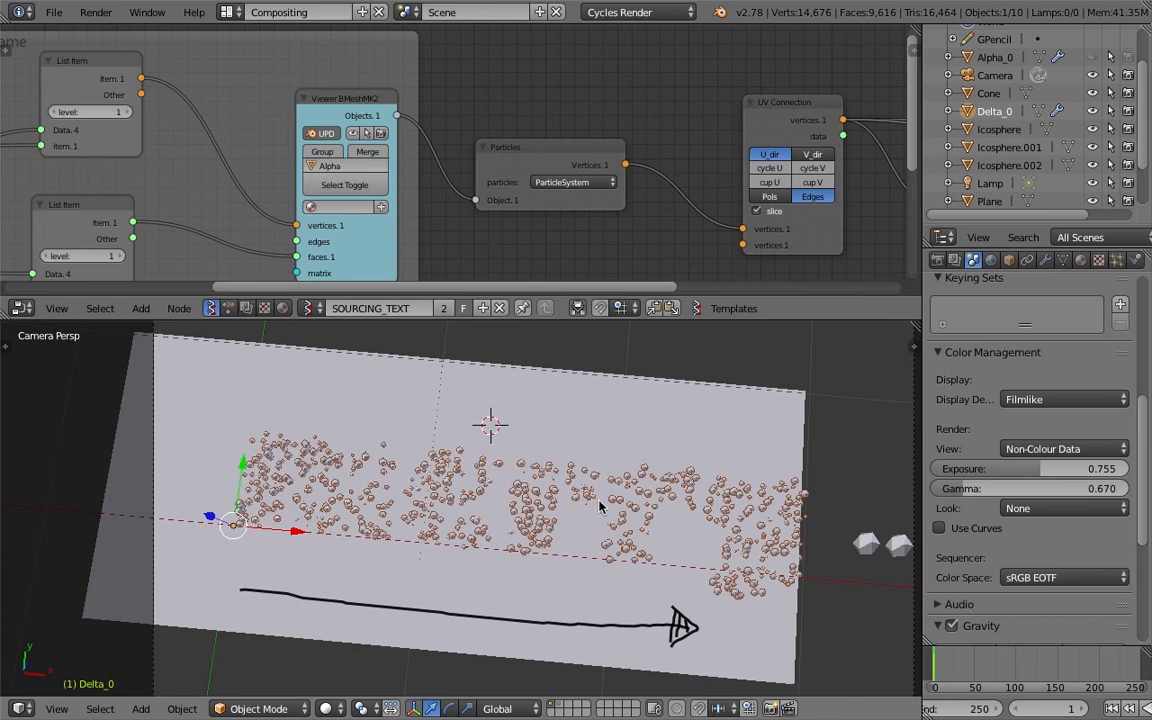
pyautogui.click(991, 262)
pyautogui.click(1050, 411)
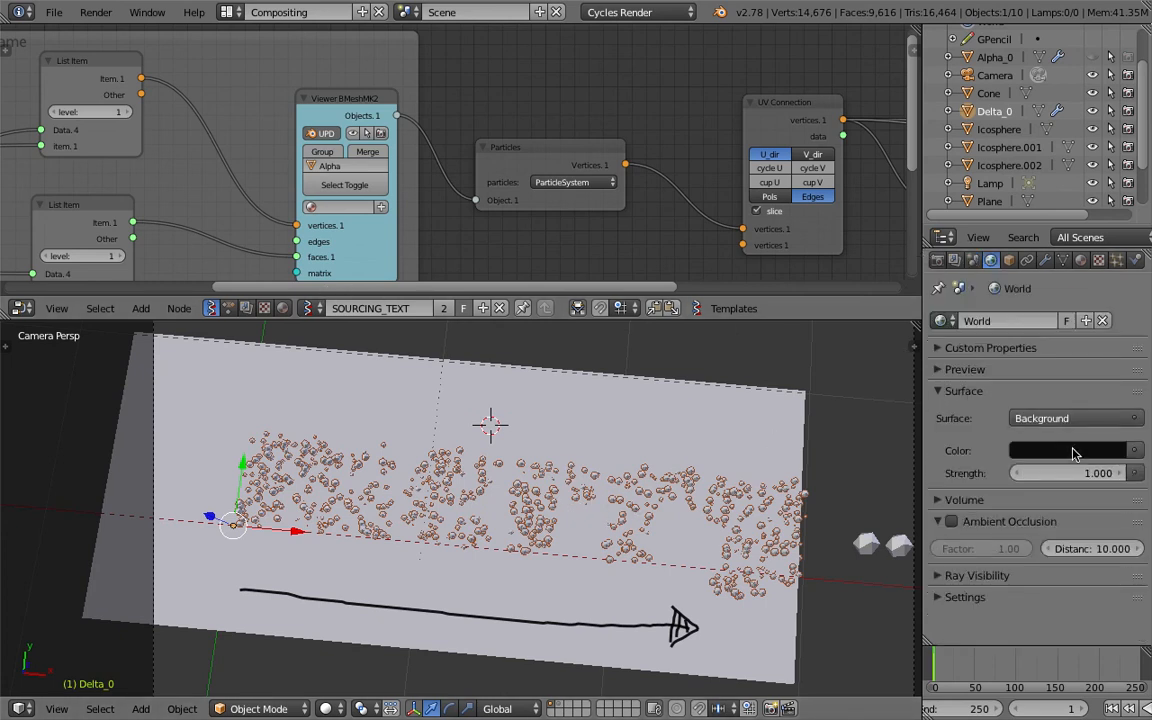
pyautogui.click(1090, 450)
pyautogui.moveTo(1112, 304); pyautogui.dragTo(1112, 314)
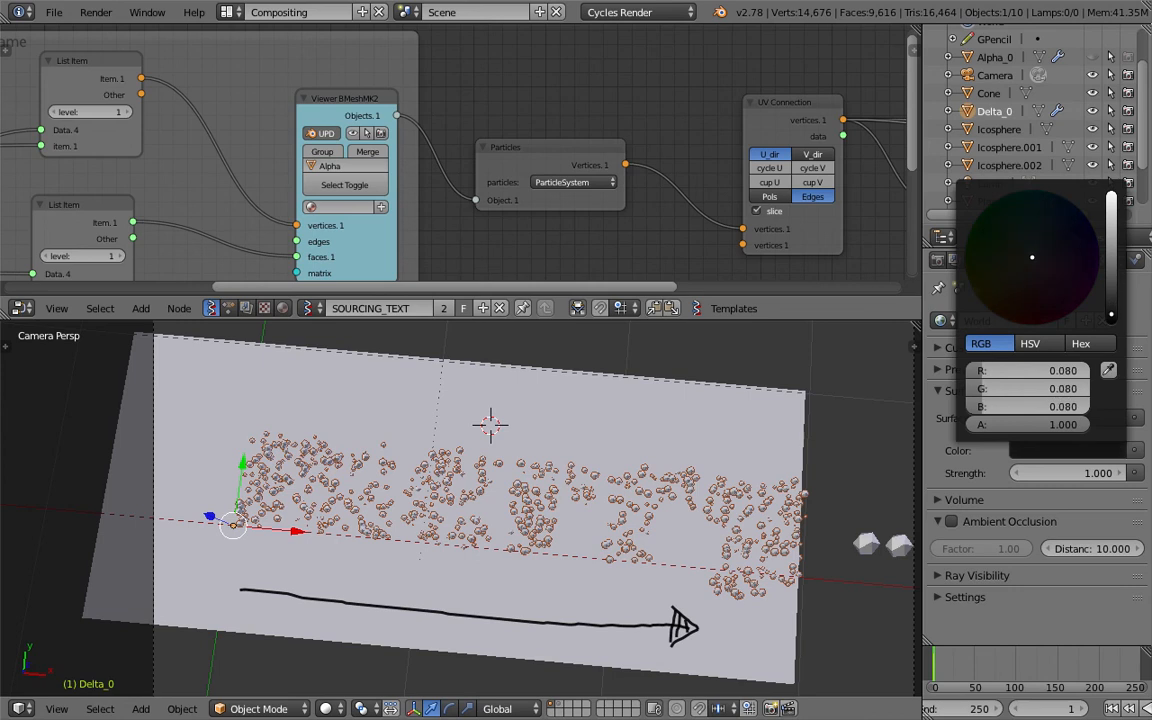
# Render the scene as a still image from the realigned camera and inspect the first tiles.
pyautogui.click(97, 12)
pyautogui.click(112, 40)
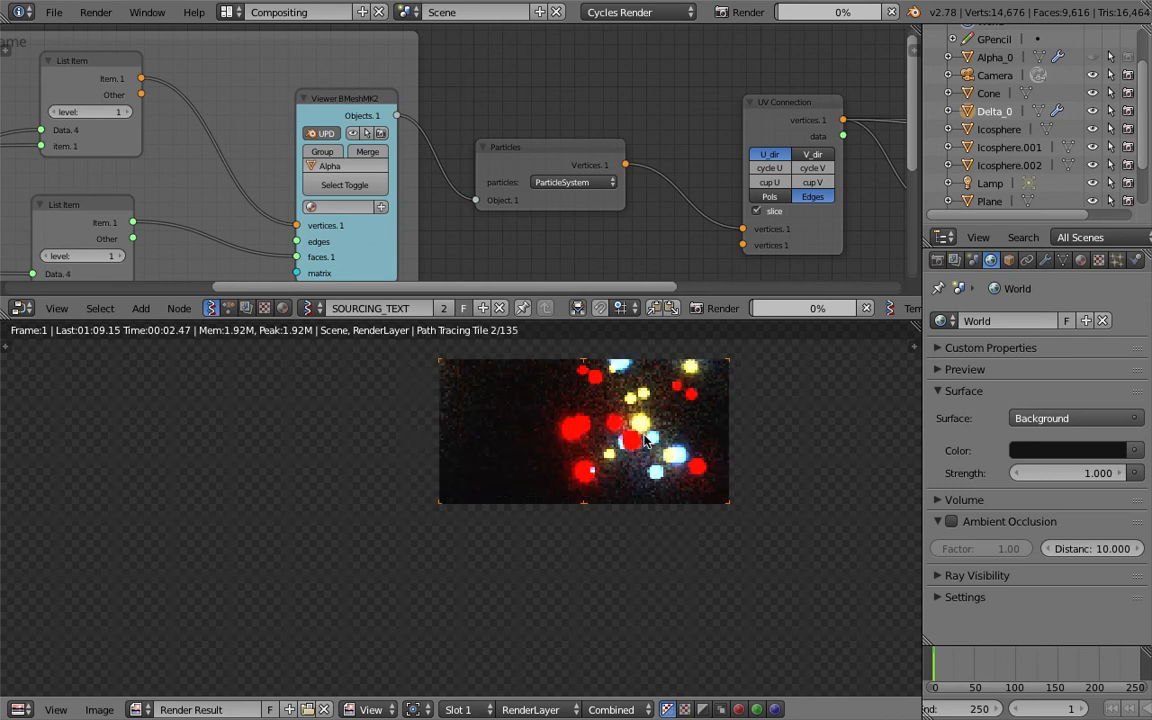
pyautogui.scroll(-1, 633, 486)
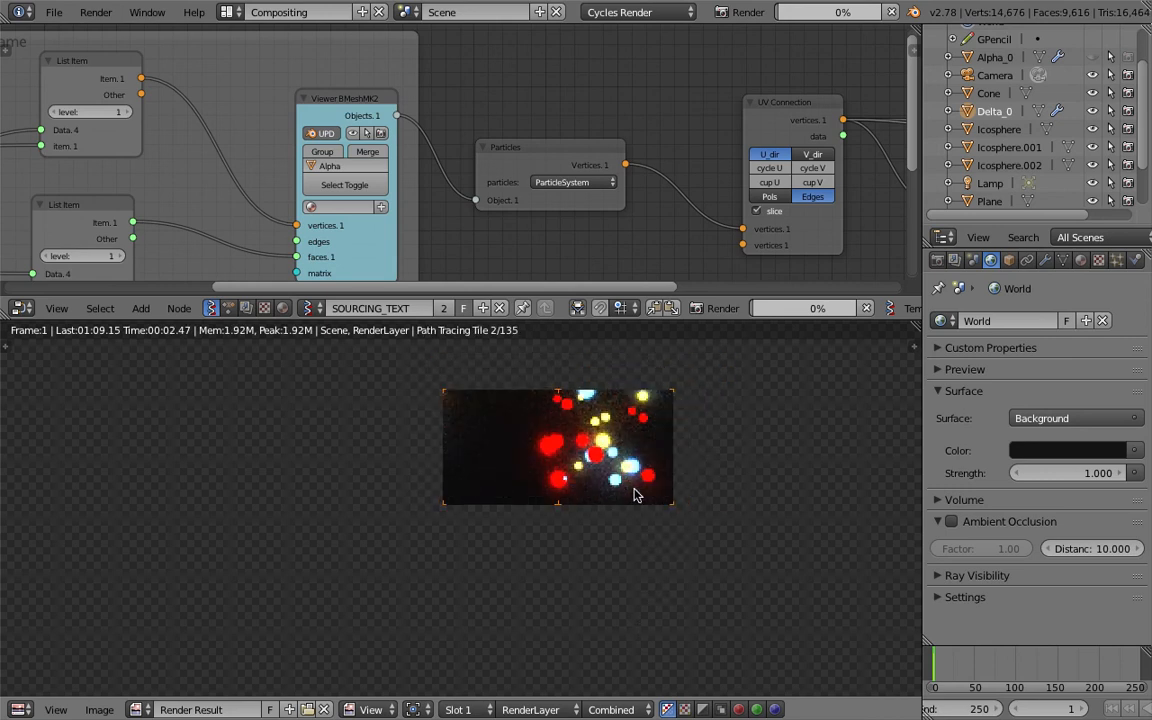
pyautogui.scroll(-4, 636, 494)
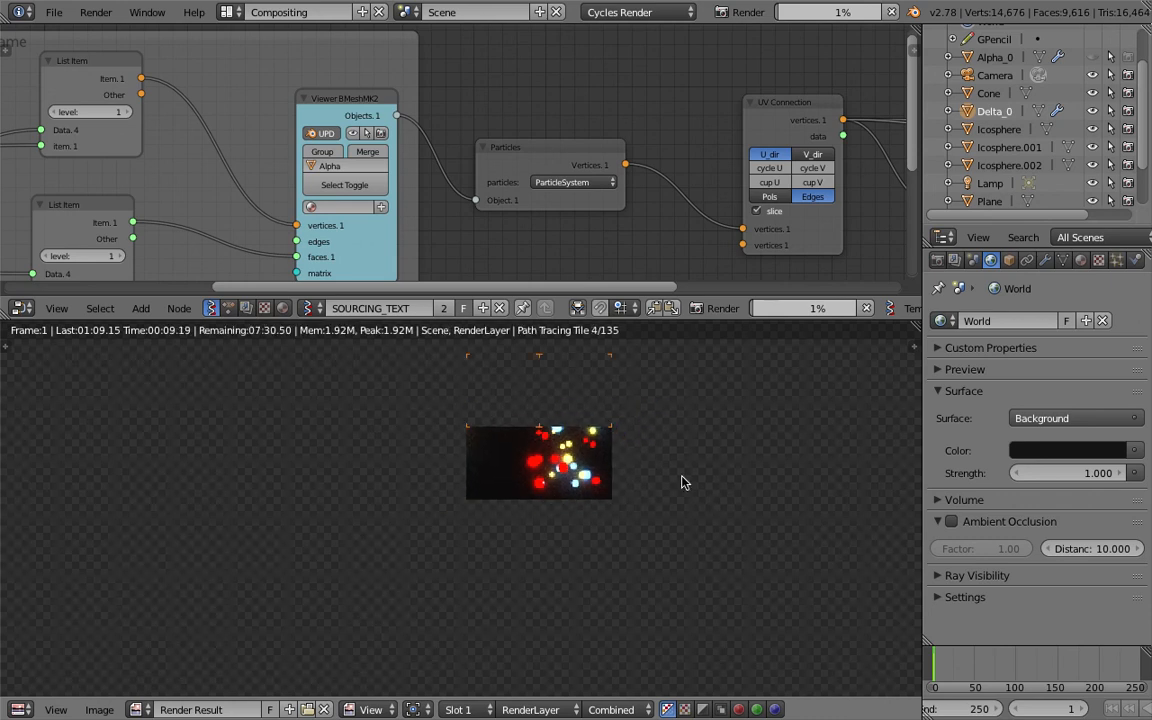
pyautogui.scroll(3, 670, 495)
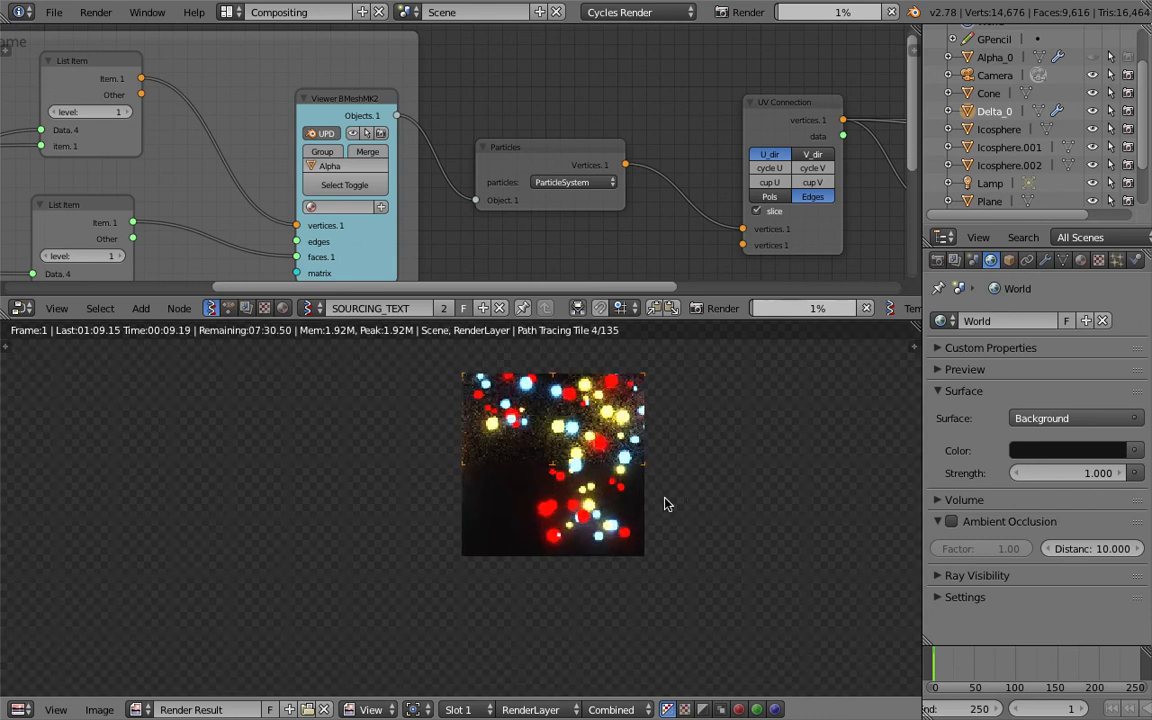
# Set the color management exposure to 0.849 and gamma to 0.811 while the image renders.
pyautogui.click(974, 259)
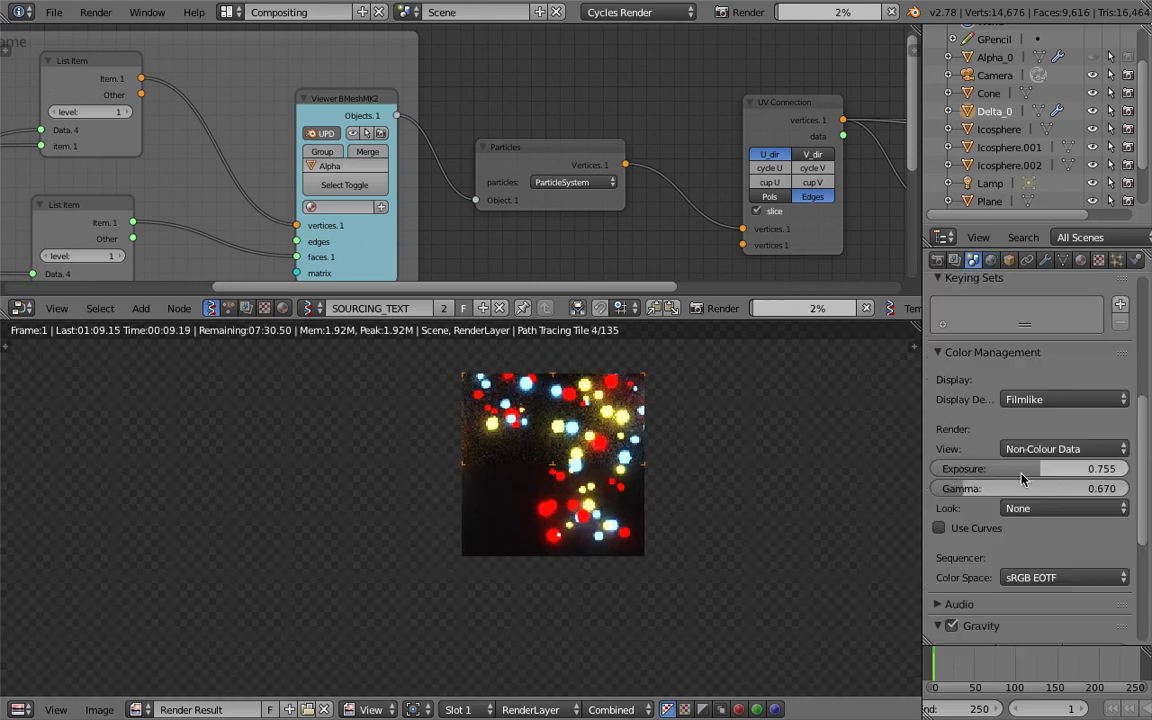
pyautogui.moveTo(1024, 474)
pyautogui.mouseDown()
pyautogui.moveTo(1062, 474)
pyautogui.moveTo(1000, 488)
pyautogui.moveTo(1055, 488)
pyautogui.moveTo(1020, 468)
pyautogui.moveTo(985, 468)
pyautogui.moveTo(1040, 468)
pyautogui.mouseUp()
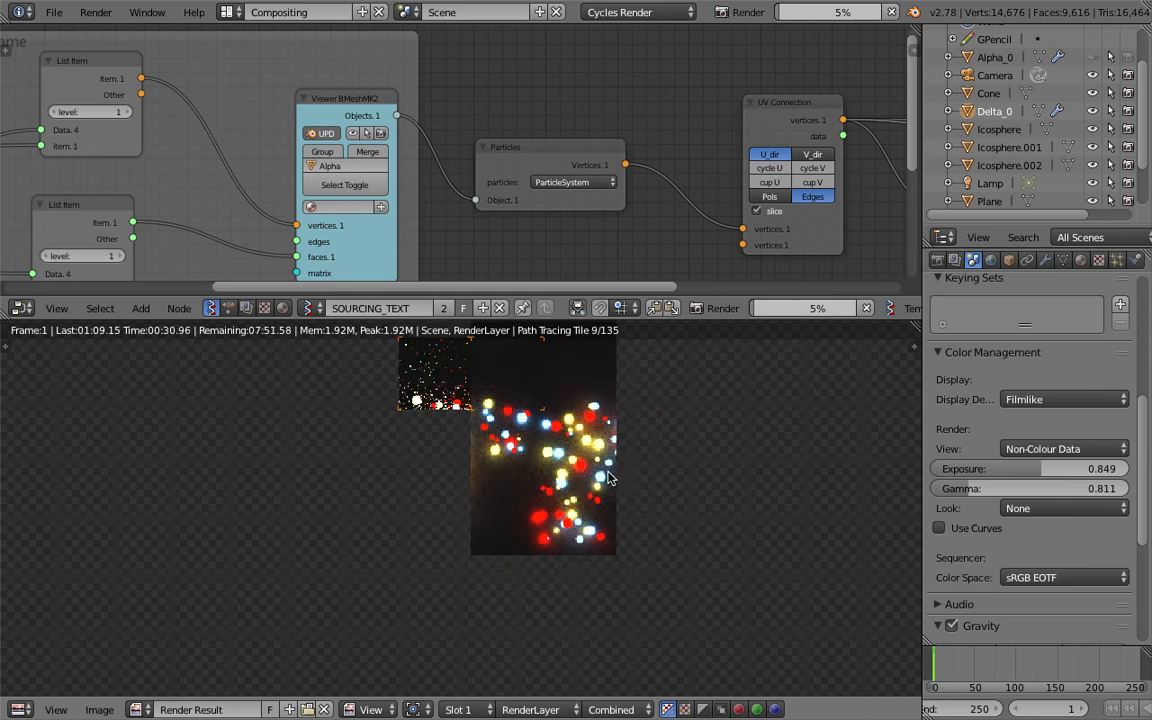
# Try the False Colour, High Contrast and Medium High Contrast looks on the render, and choose Base Contrast.
pyautogui.click(1050, 508)
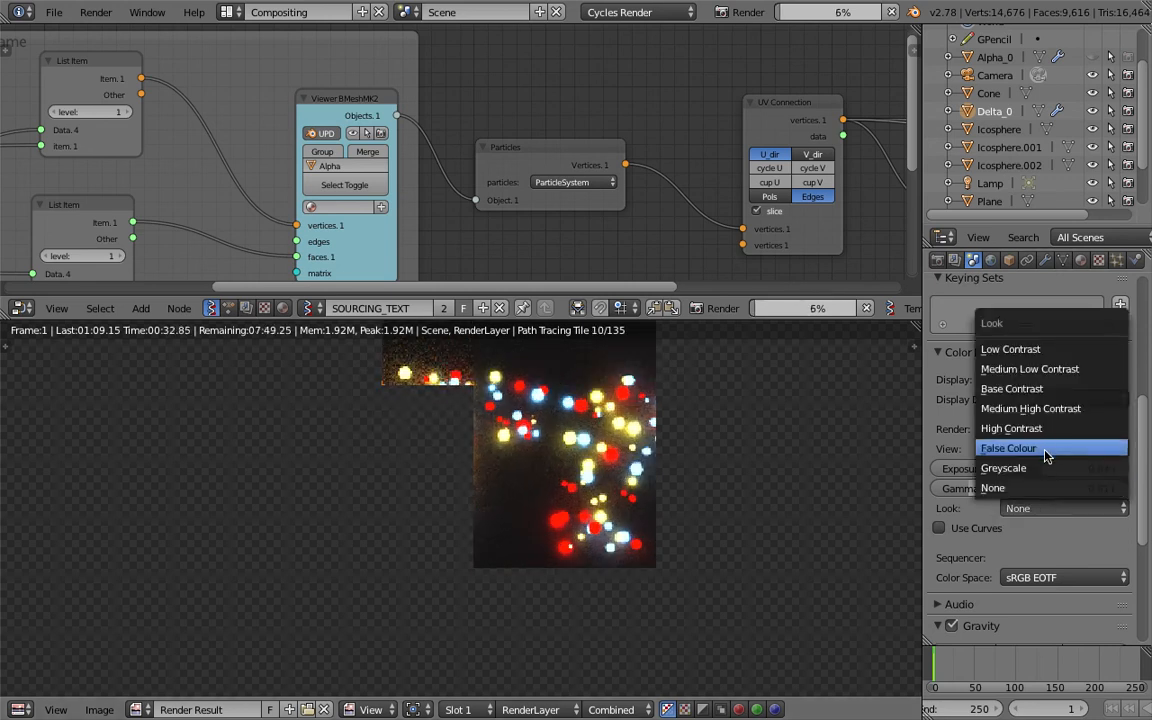
pyautogui.click(1048, 449)
pyautogui.click(1025, 509)
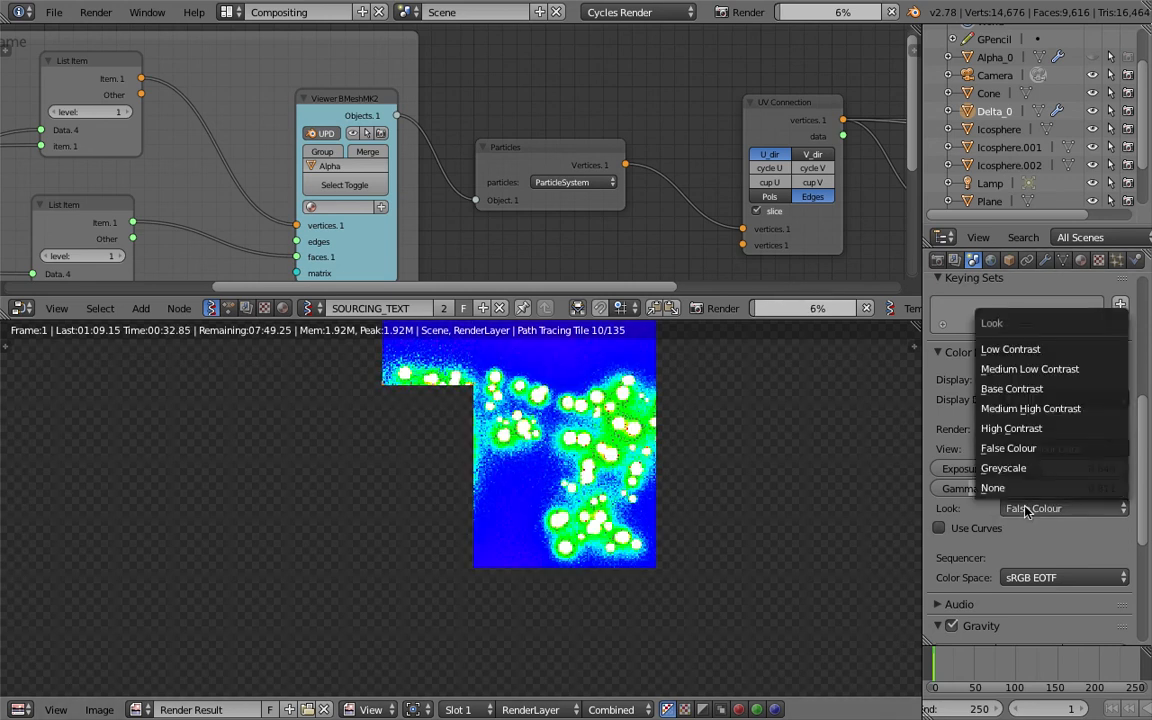
pyautogui.click(1035, 430)
pyautogui.click(1030, 508)
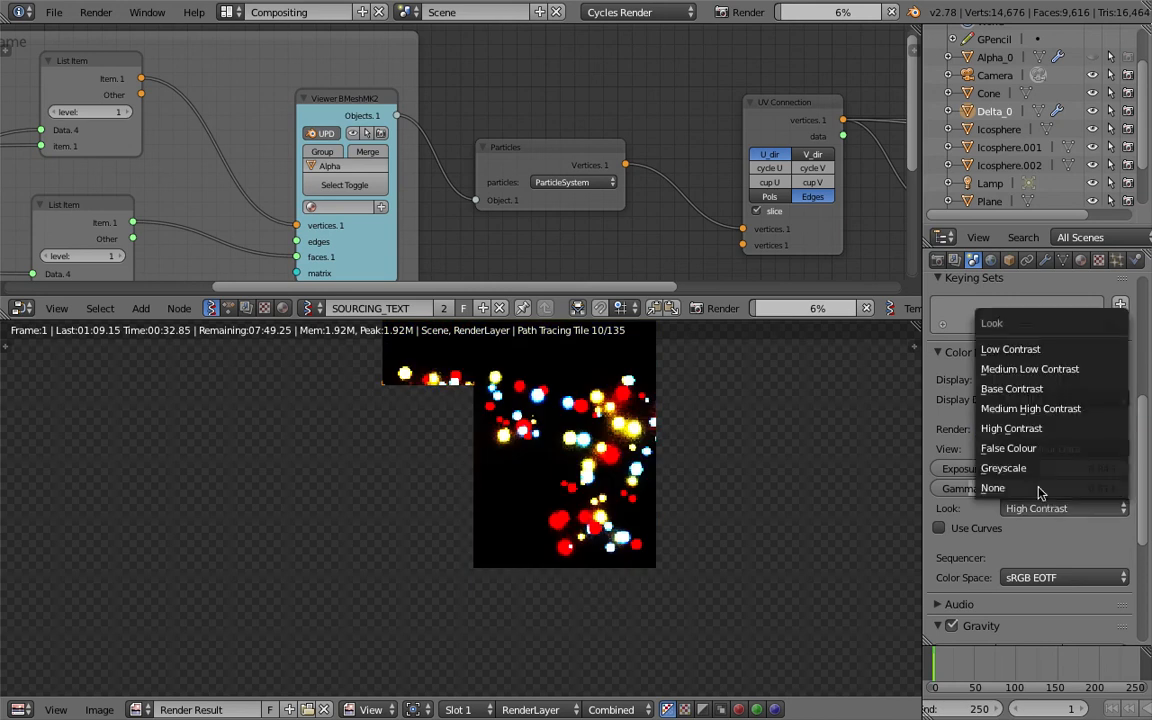
pyautogui.click(1015, 408)
pyautogui.click(1027, 509)
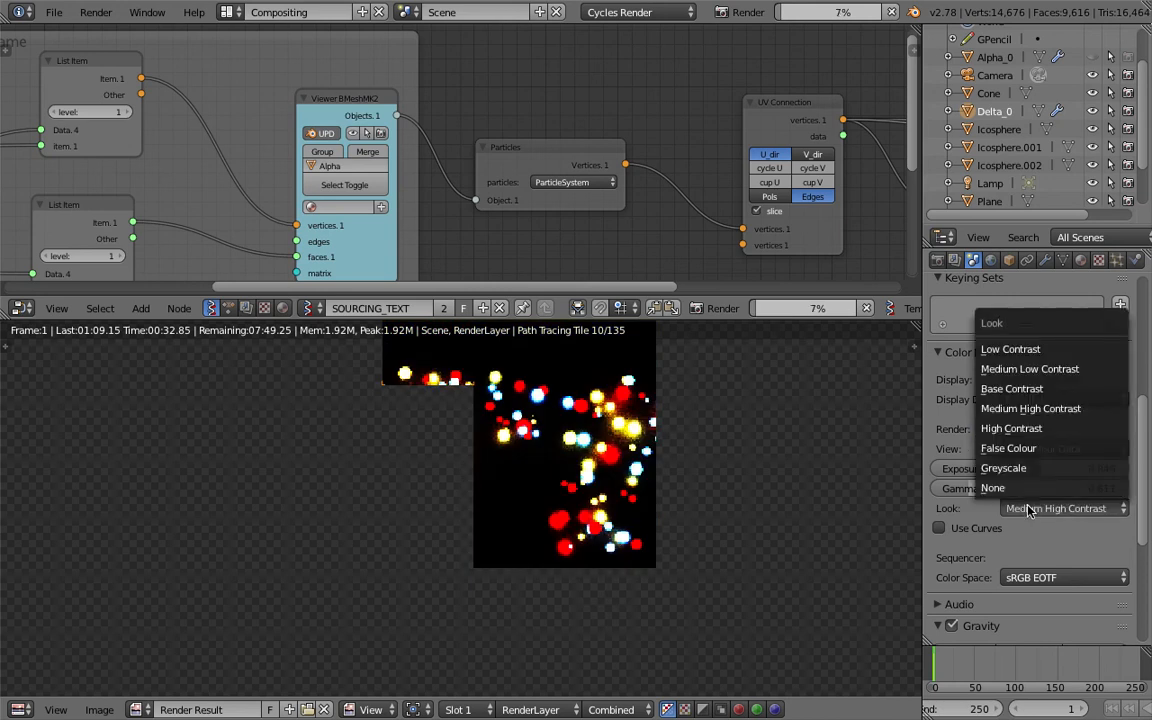
pyautogui.click(1012, 388)
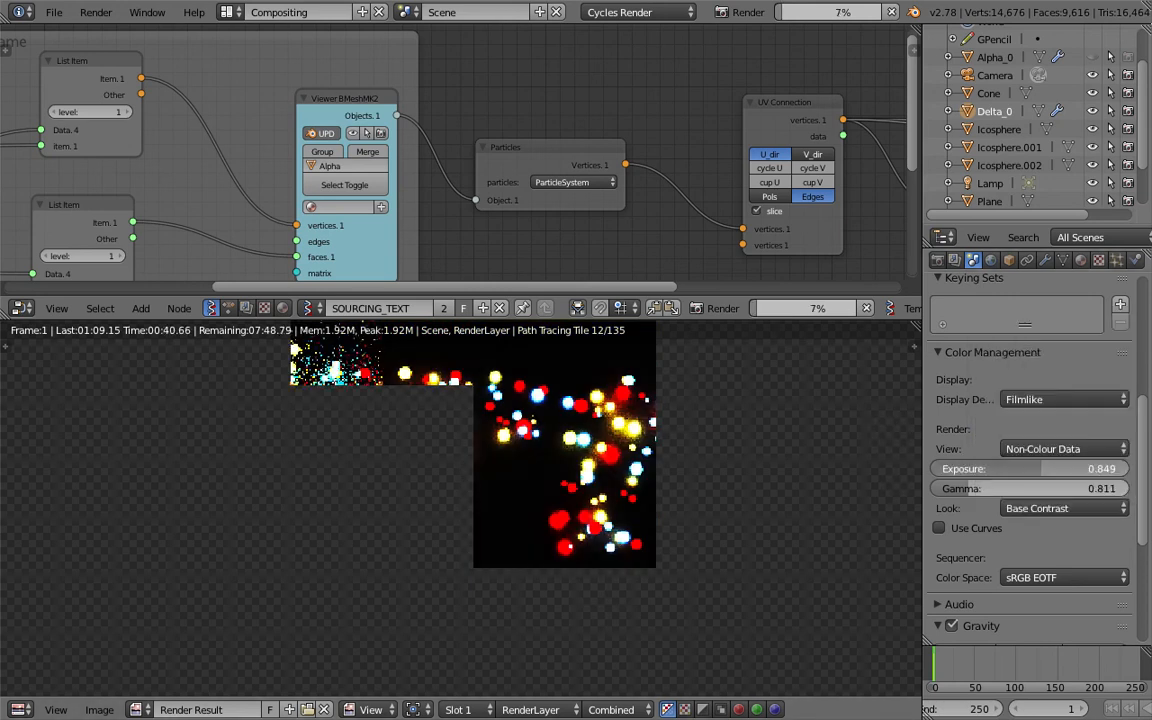
# Set the exposure to 1.321 and gamma to 1.401, and inspect the glow of the rendered particles.
pyautogui.moveTo(1034, 469); pyautogui.dragTo(1044, 469)
pyautogui.moveTo(977, 494); pyautogui.dragTo(986, 470)
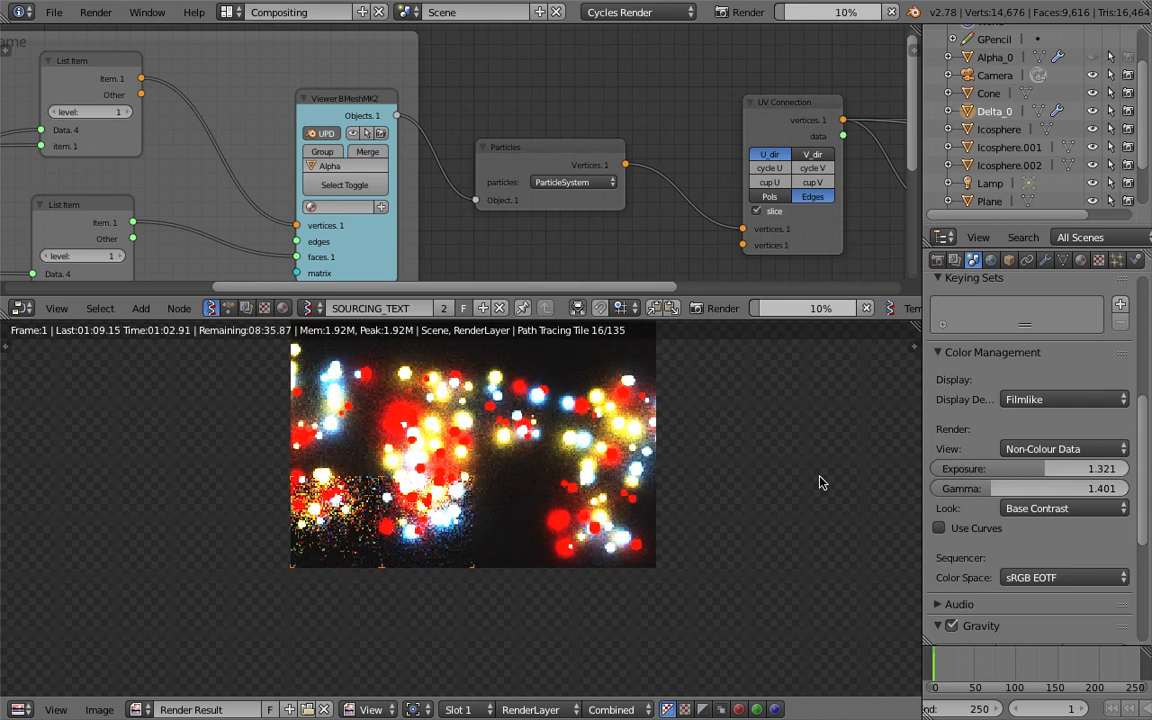
pyautogui.scroll(-3, 617, 506)
pyautogui.scroll(1, 613, 503)
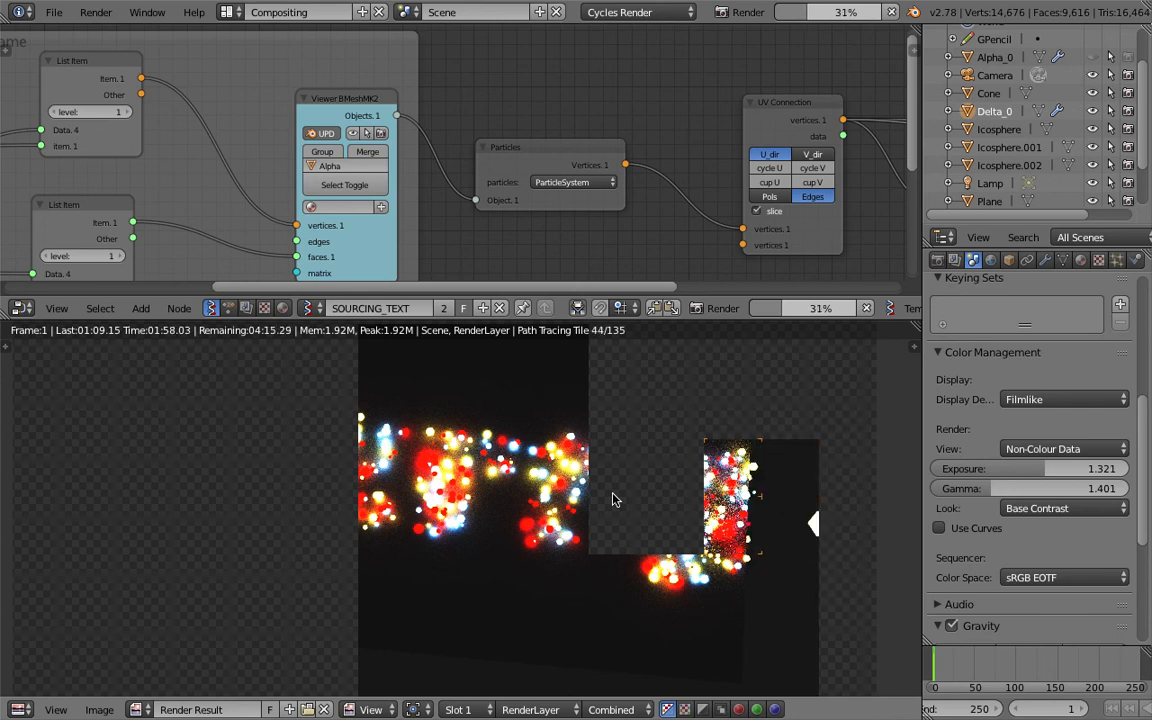
pyautogui.scroll(1, 613, 500)
pyautogui.moveTo(559, 509); pyautogui.dragTo(542, 522, button='middle')
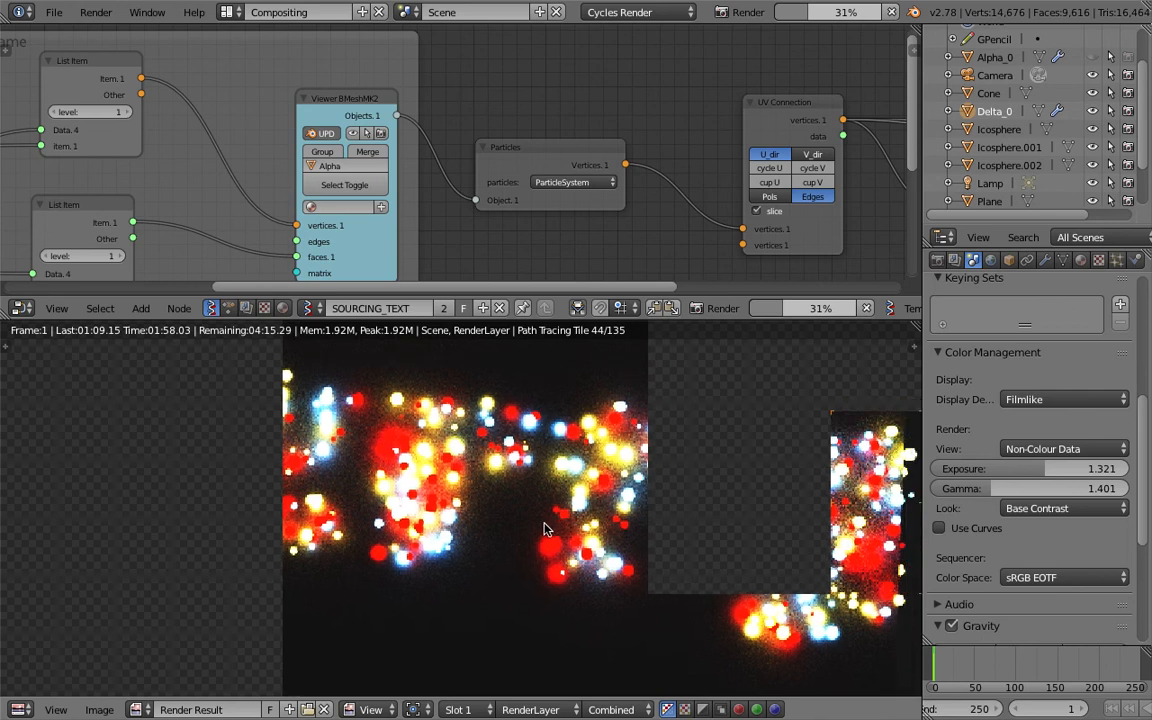
pyautogui.scroll(-1, 536, 512)
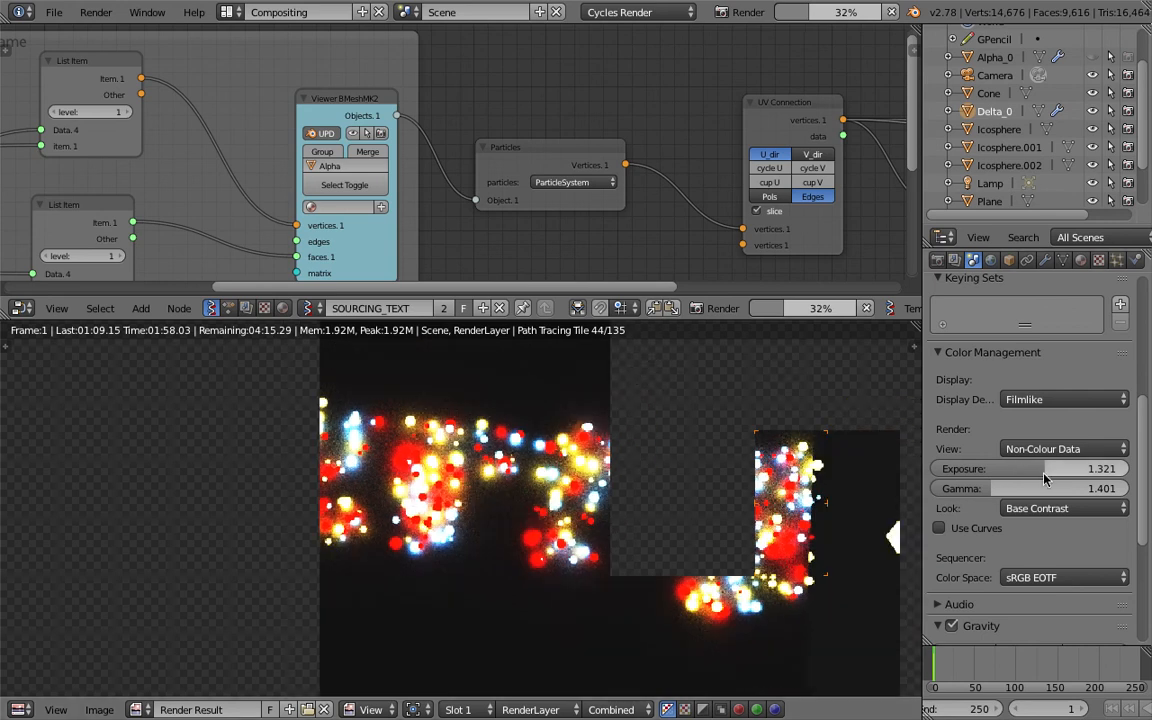
# Set the exposure to 1.415 and gamma to 1.778, and check the glowing particle text in the render.
pyautogui.moveTo(1040, 468); pyautogui.dragTo(1023, 488)
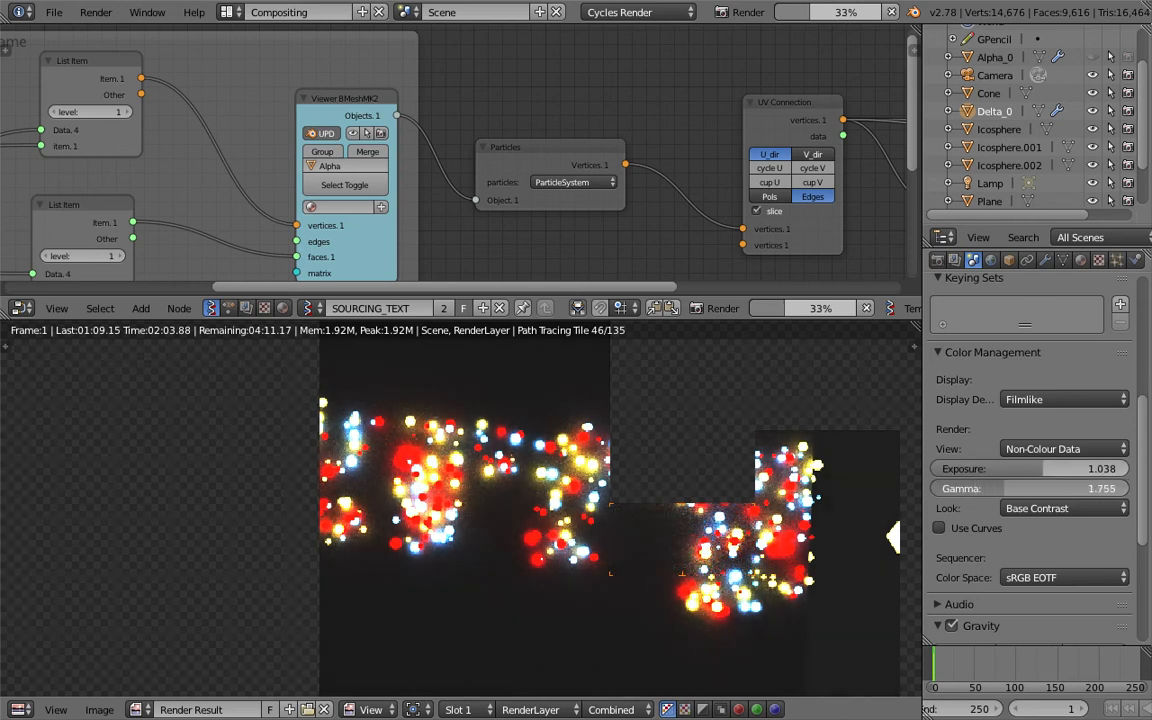
pyautogui.moveTo(1030, 488)
pyautogui.mouseDown()
pyautogui.moveTo(998, 488)
pyautogui.moveTo(1046, 468)
pyautogui.moveTo(1020, 468)
pyautogui.mouseUp()
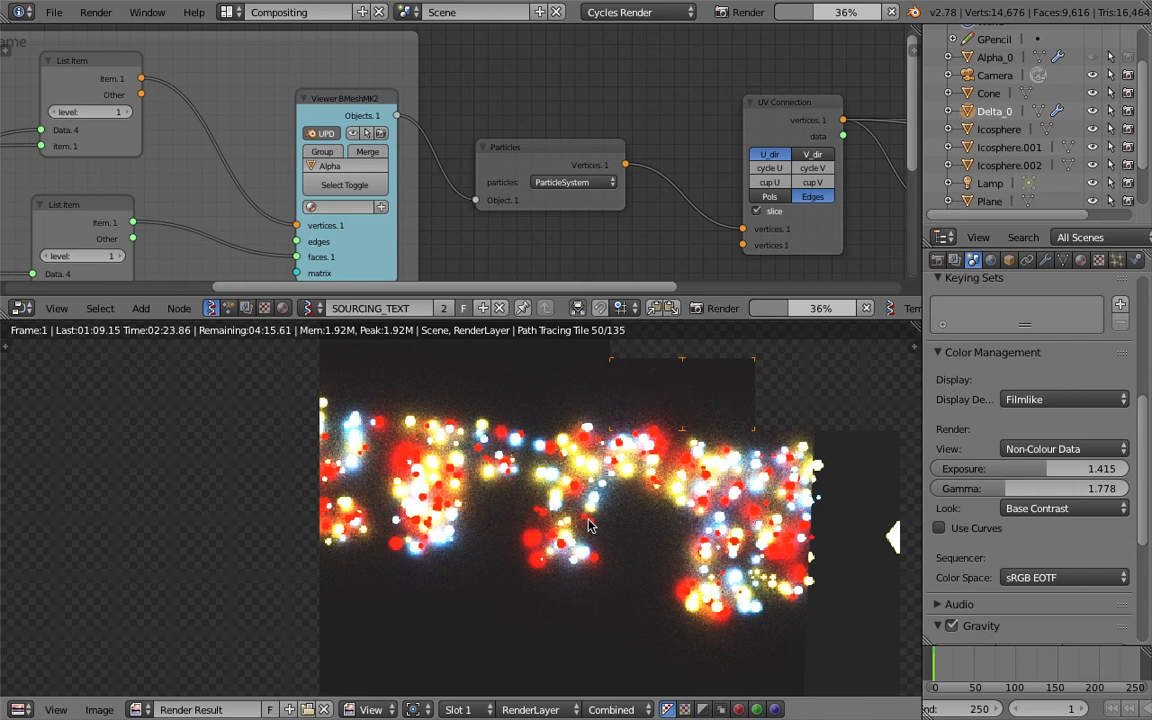
pyautogui.scroll(-1, 584, 582)
pyautogui.moveTo(581, 551); pyautogui.dragTo(589, 571, button='middle')
pyautogui.scroll(1, 592, 559)
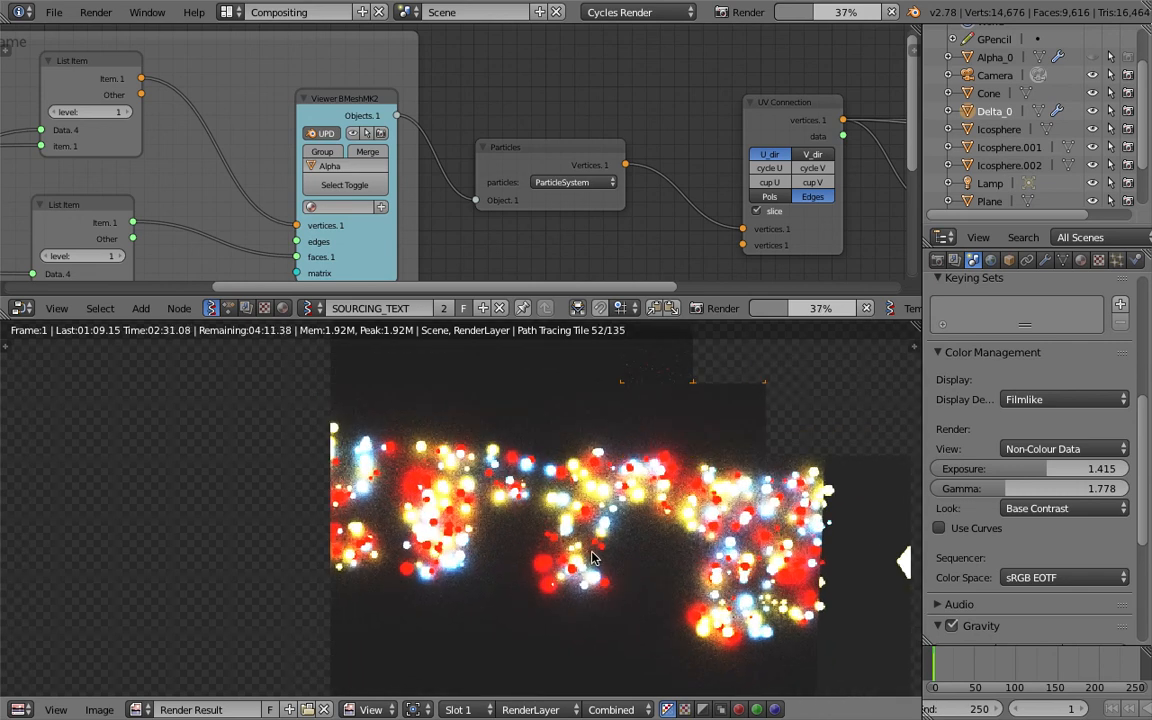